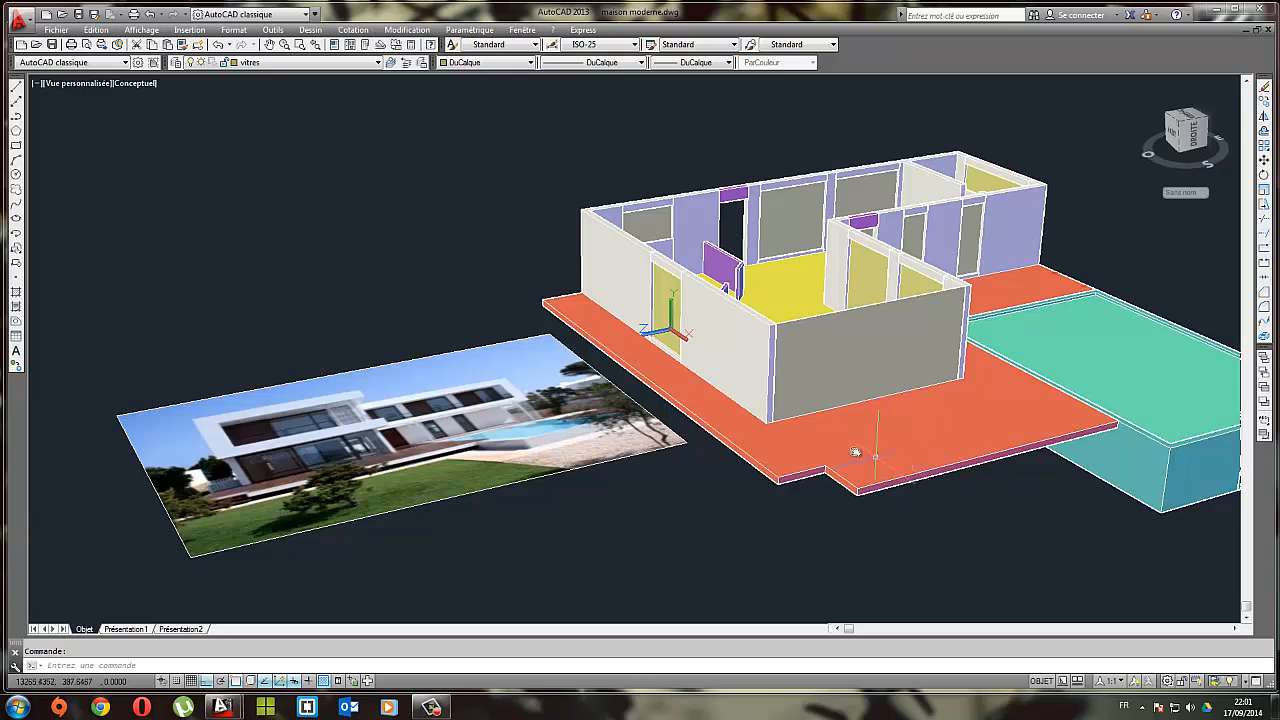
Examine the reference photo's upper and lower storeys and compare them with the ground-floor house model from several angles
{"action": "middle_click_drag", "start_coordinate": [867, 384], "coordinate": [746, 409]}
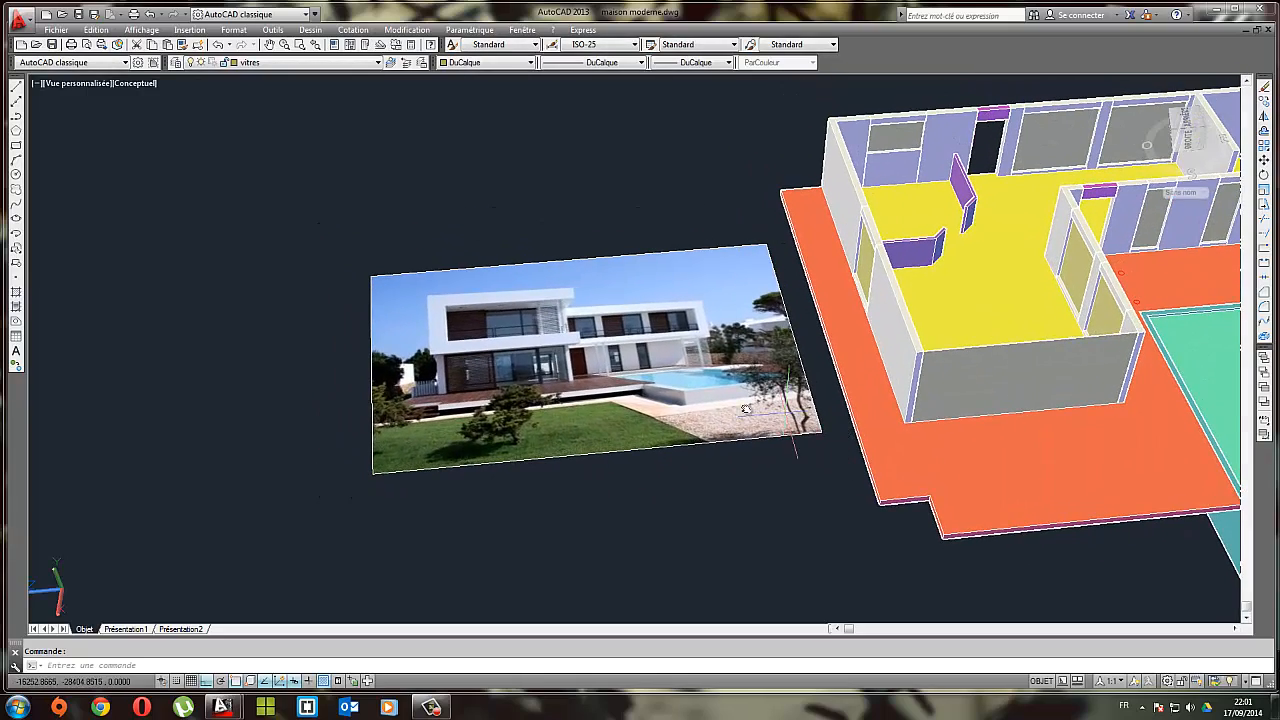
{"action": "scroll", "coordinate": [507, 358], "scroll_direction": "up", "scroll_amount": 1}
{"action": "middle_click_drag", "start_coordinate": [525, 370], "coordinate": [633, 375]}
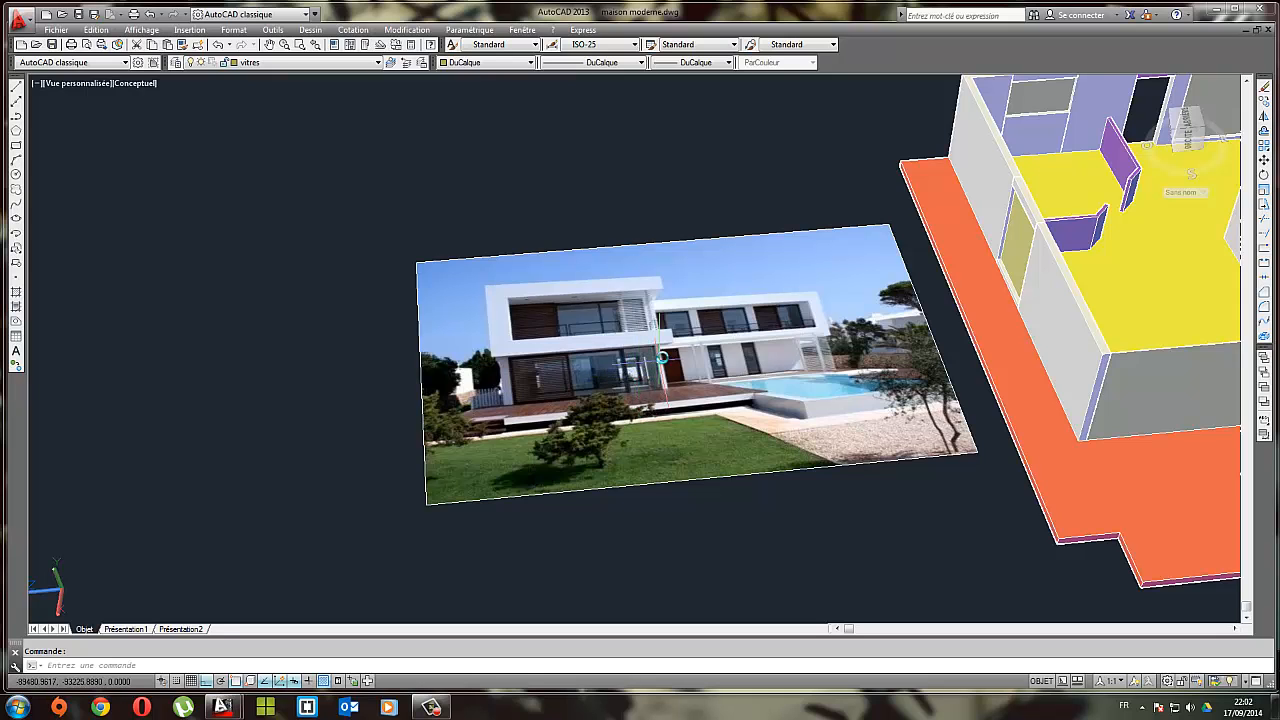
{"action": "scroll", "coordinate": [663, 352], "scroll_direction": "up", "scroll_amount": 2}
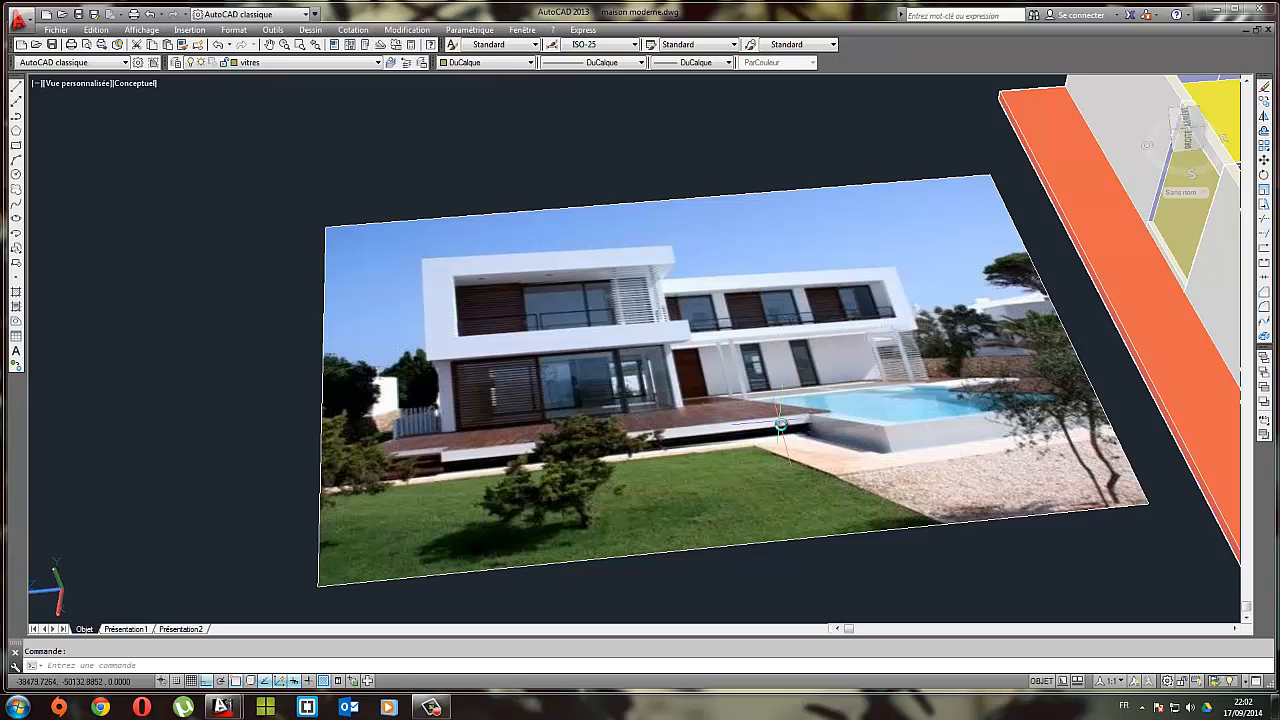
{"action": "middle_click_drag", "start_coordinate": [890, 374], "coordinate": [614, 350], "text": "shift"}
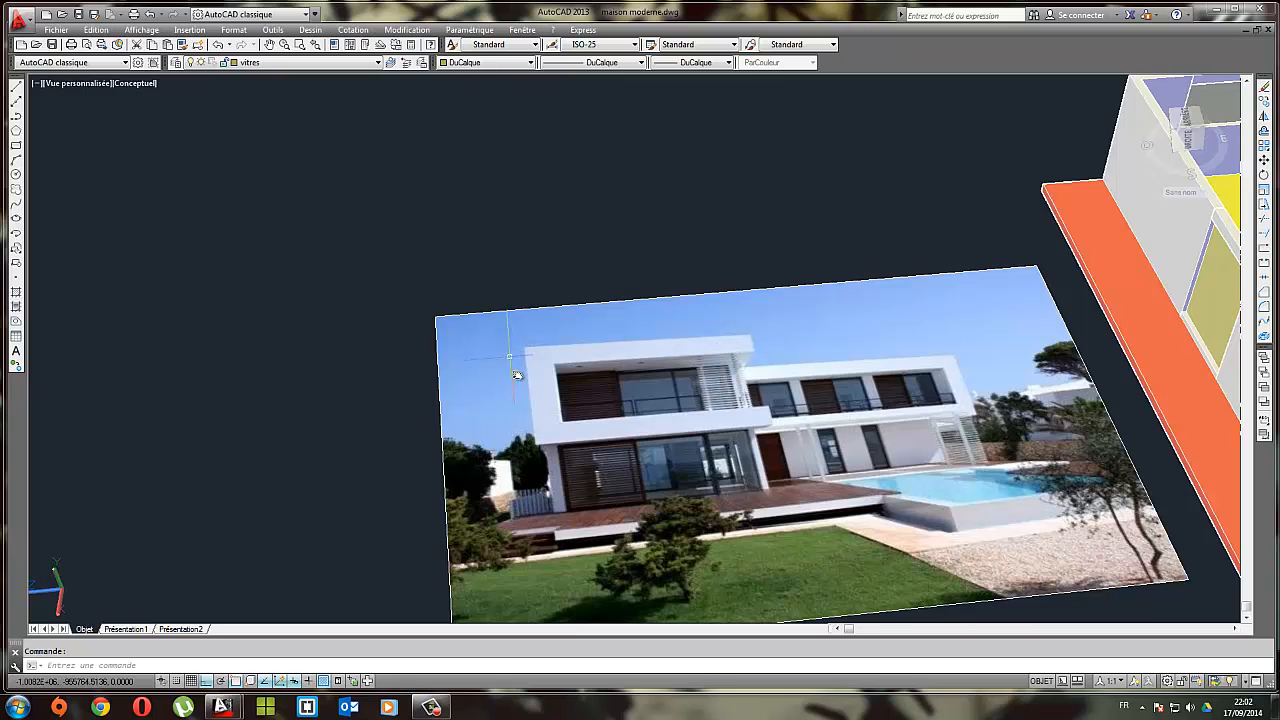
{"action": "middle_click_drag", "start_coordinate": [870, 435], "coordinate": [657, 410], "text": "shift"}
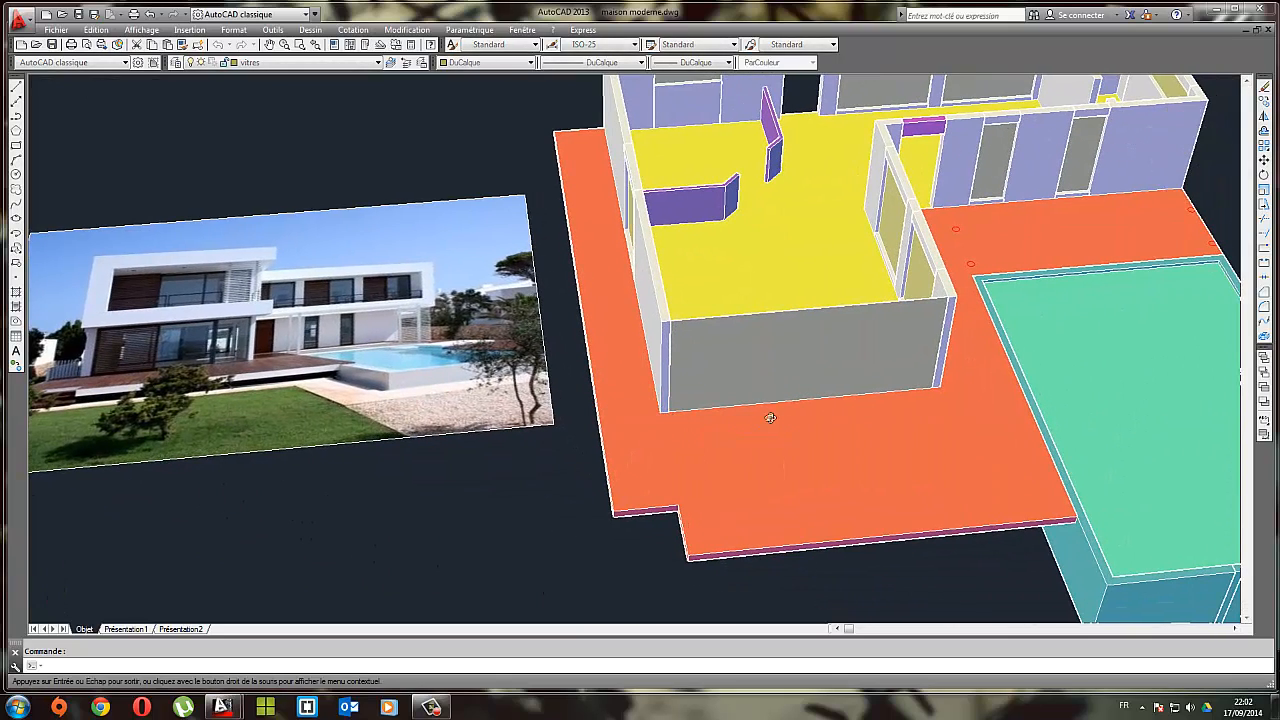
{"action": "middle_click_drag", "start_coordinate": [766, 417], "coordinate": [706, 363], "text": "shift"}
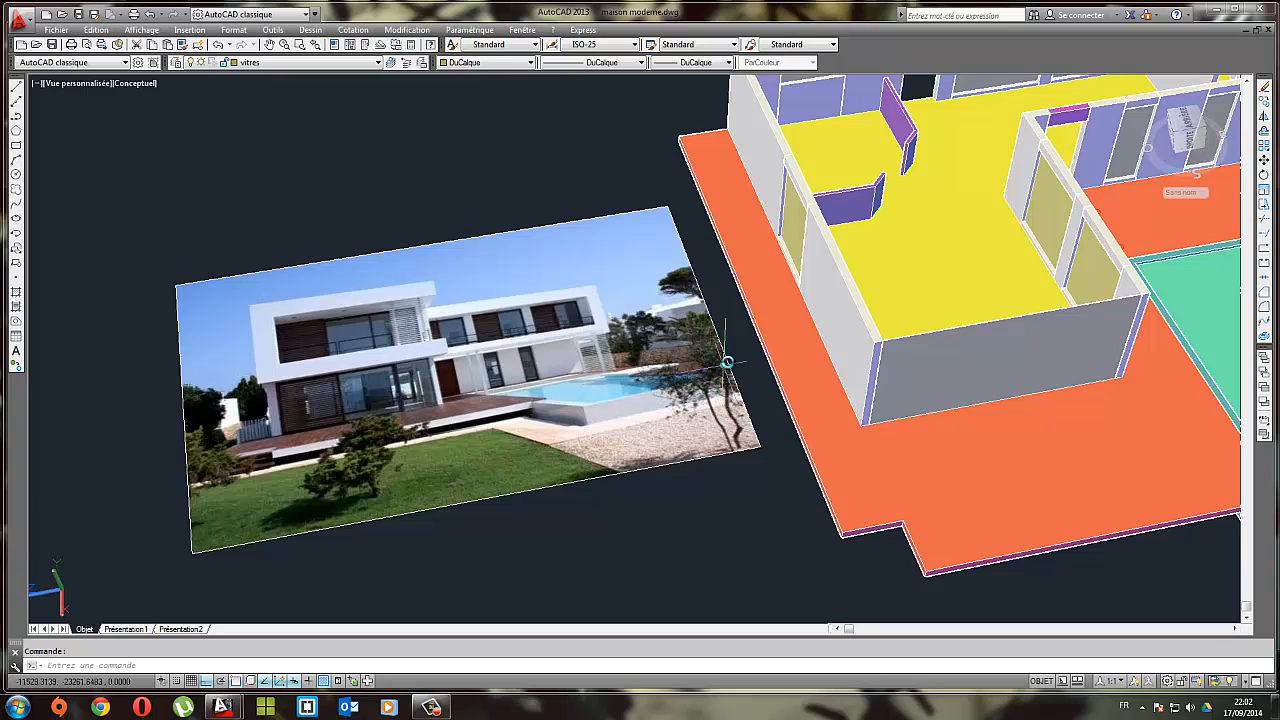
{"action": "scroll", "coordinate": [272, 336], "scroll_direction": "up", "scroll_amount": 5}
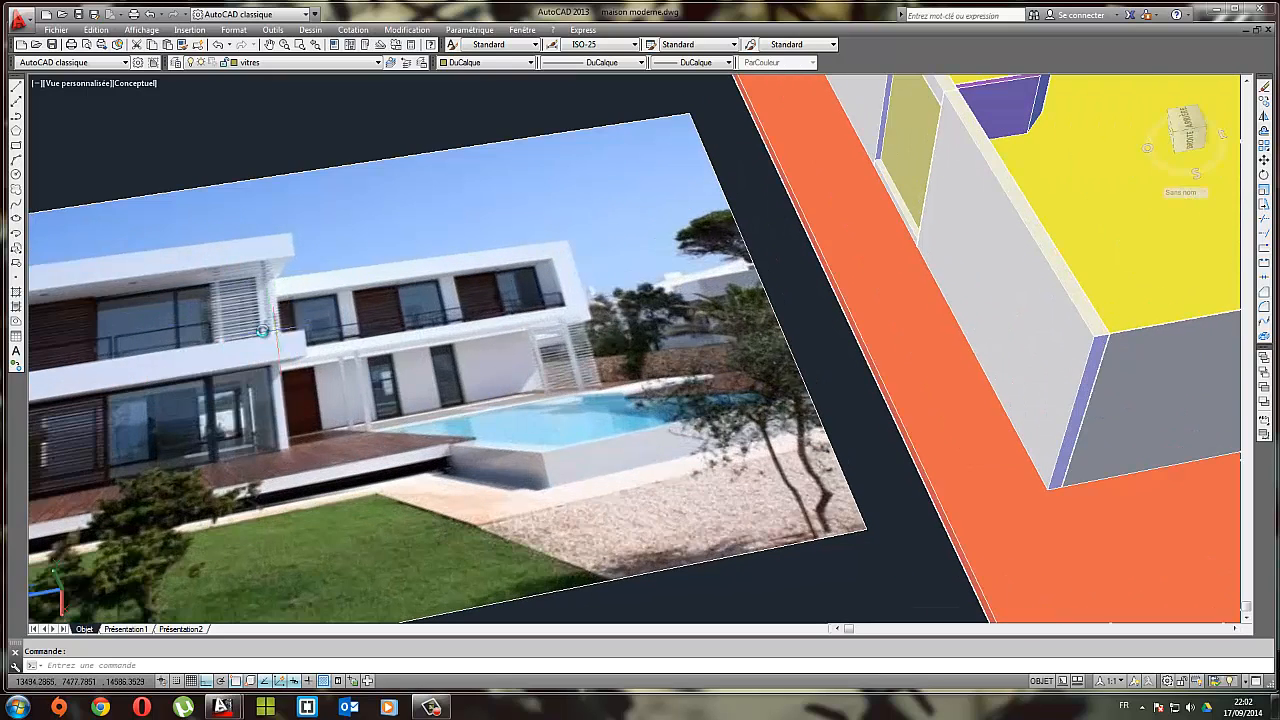
{"action": "middle_click_drag", "start_coordinate": [269, 334], "coordinate": [526, 303]}
{"action": "scroll", "coordinate": [708, 305], "scroll_direction": "down", "scroll_amount": 2}
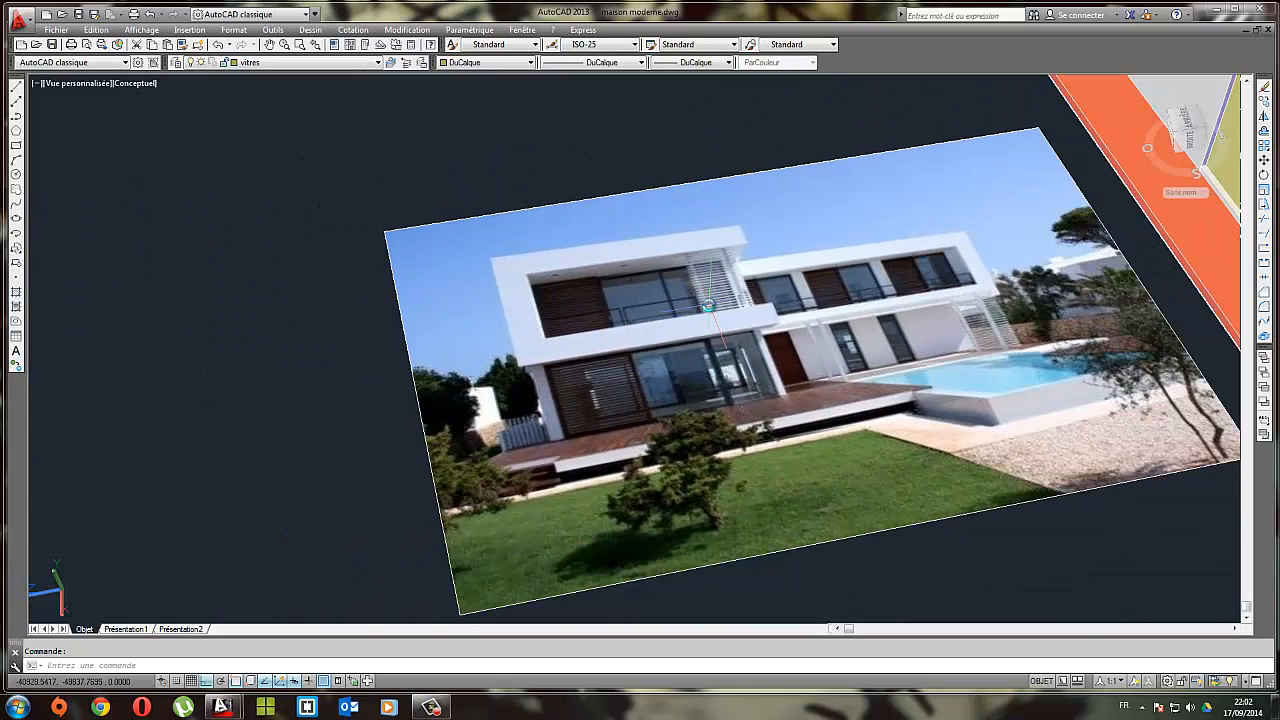
{"action": "scroll", "coordinate": [750, 318], "scroll_direction": "down", "scroll_amount": 2}
{"action": "scroll", "coordinate": [750, 320], "scroll_direction": "up", "scroll_amount": 3}
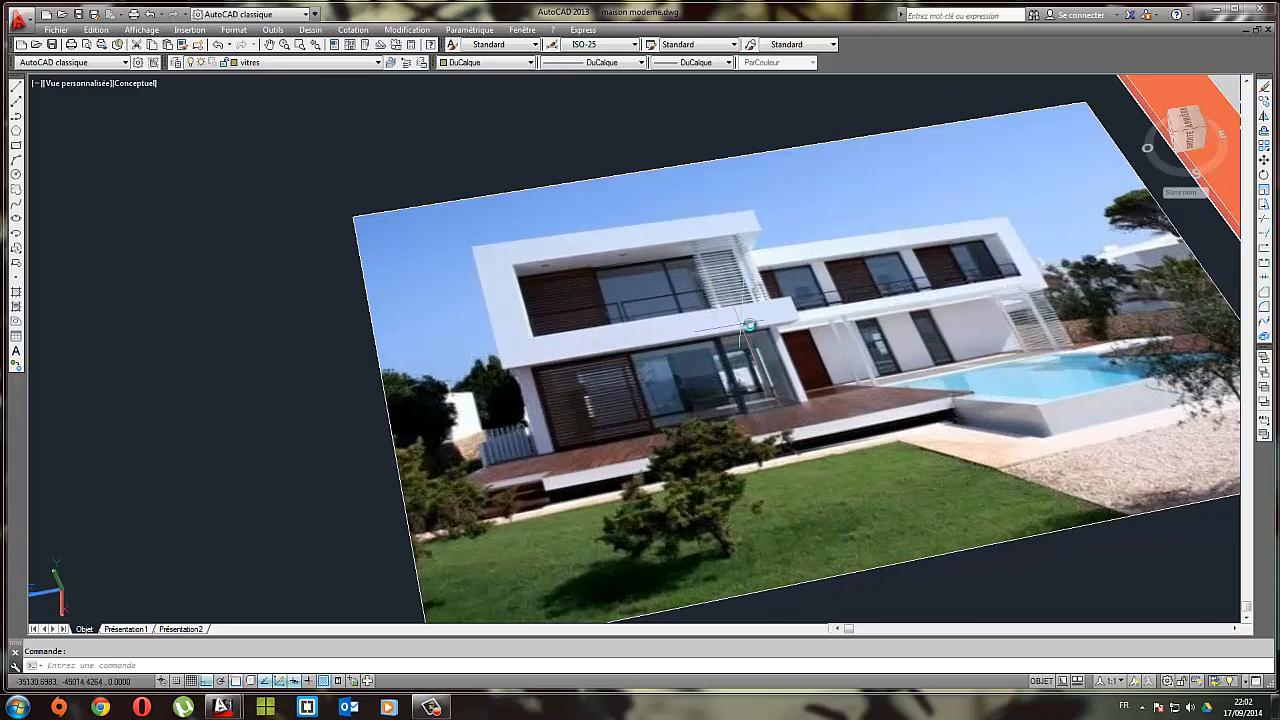
{"action": "scroll", "coordinate": [760, 323], "scroll_direction": "down", "scroll_amount": 3}
{"action": "middle_click_drag", "start_coordinate": [1090, 352], "coordinate": [434, 333]}
{"action": "middle_click_drag", "start_coordinate": [669, 334], "coordinate": [598, 248], "text": "shift"}
{"action": "scroll", "coordinate": [505, 222], "scroll_direction": "down", "scroll_amount": 2}
{"action": "middle_click_drag", "start_coordinate": [491, 219], "coordinate": [565, 301]}
{"action": "middle_click_drag", "start_coordinate": [521, 260], "coordinate": [540, 315]}
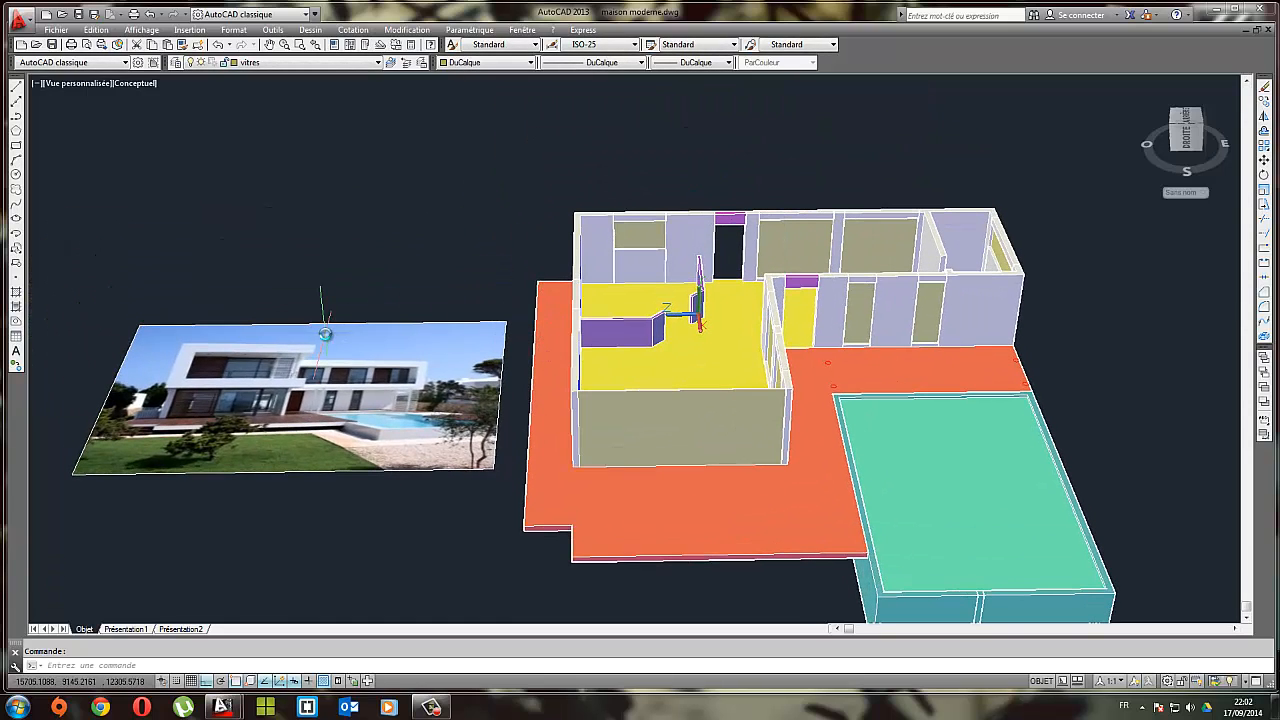
{"action": "middle_click_drag", "start_coordinate": [648, 430], "coordinate": [645, 400], "text": "shift"}
{"action": "scroll", "coordinate": [645, 402], "scroll_direction": "down", "scroll_amount": 2}
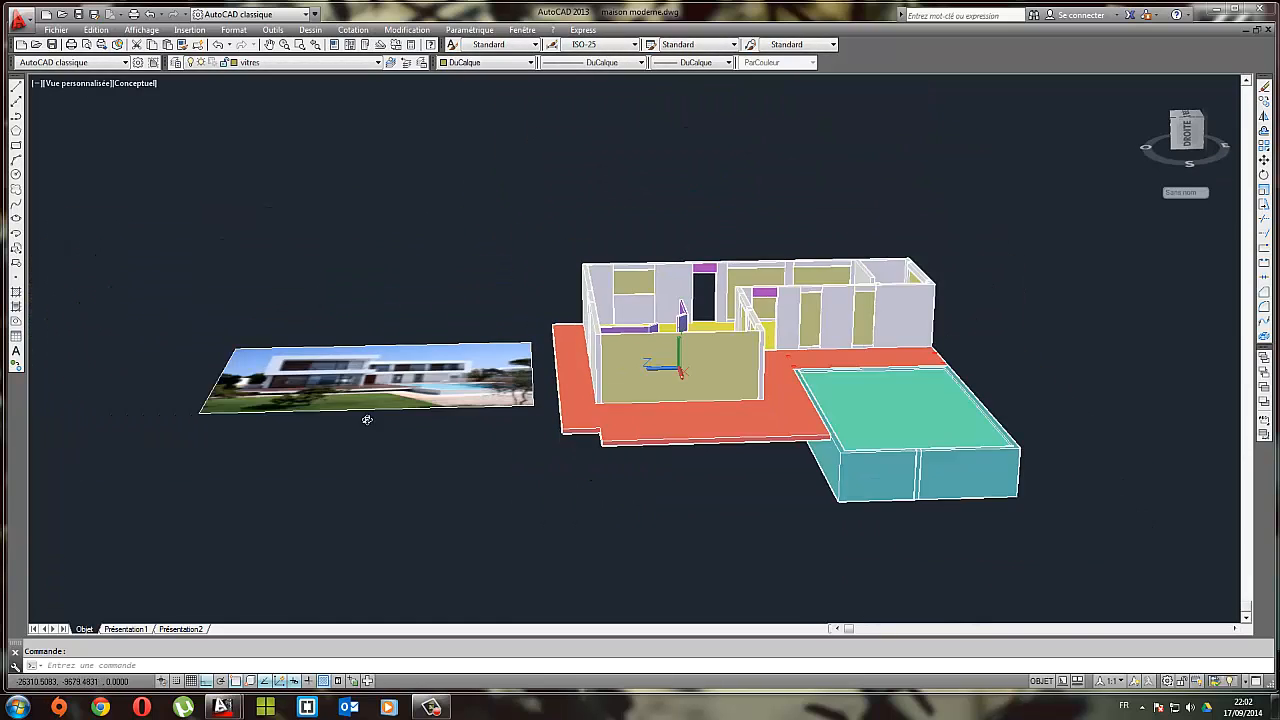
{"action": "middle_click_drag", "start_coordinate": [366, 420], "coordinate": [394, 471]}
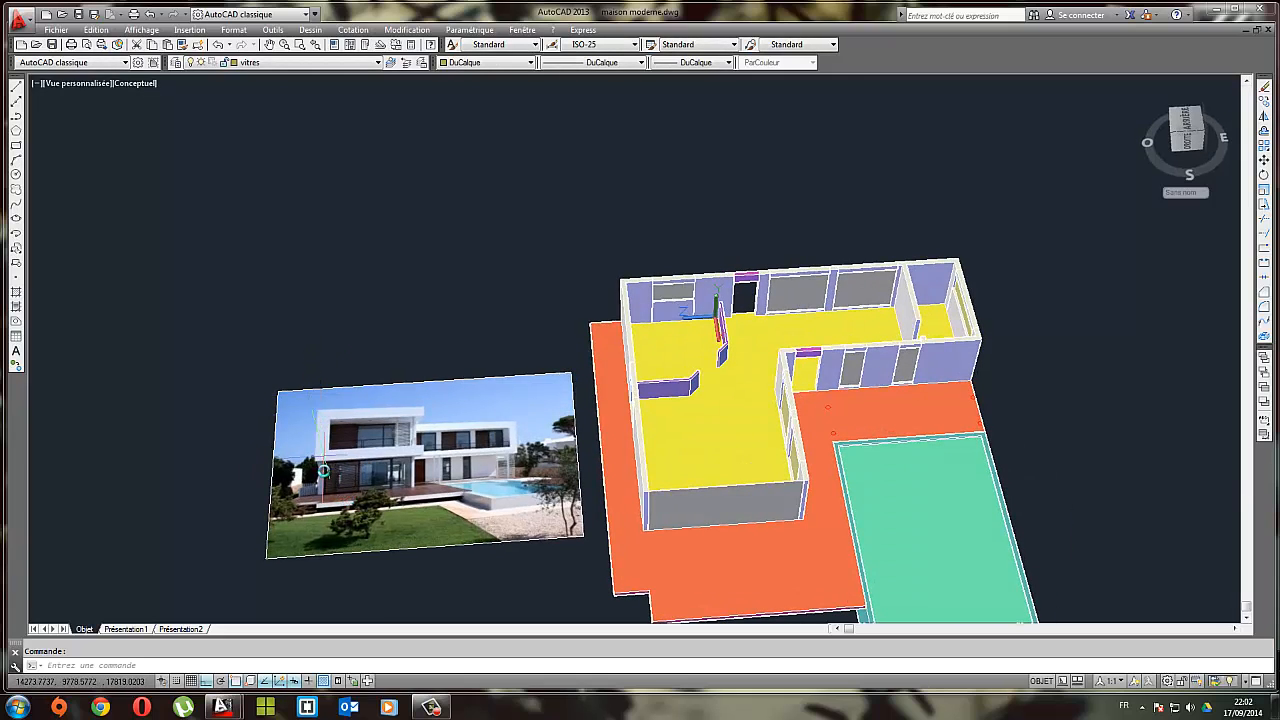
{"action": "middle_click_drag", "start_coordinate": [695, 456], "coordinate": [743, 437], "text": "shift"}
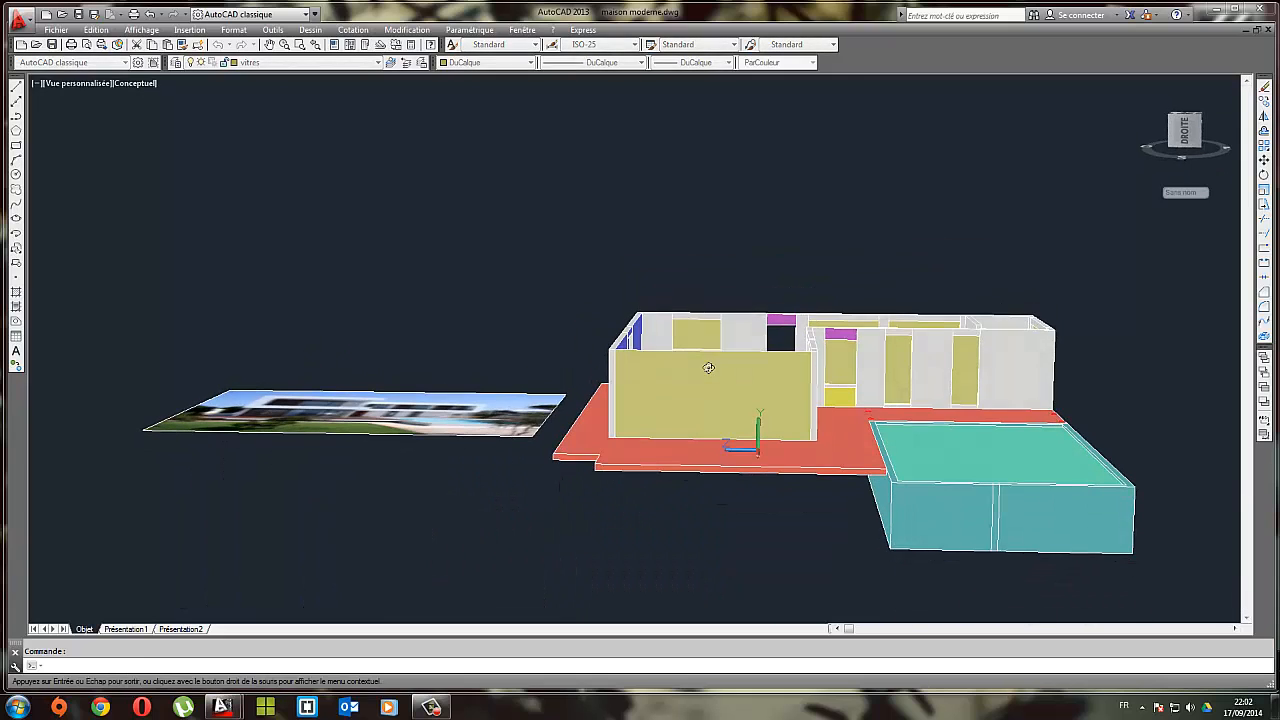
{"action": "middle_click_drag", "start_coordinate": [414, 387], "coordinate": [250, 486], "text": "shift"}
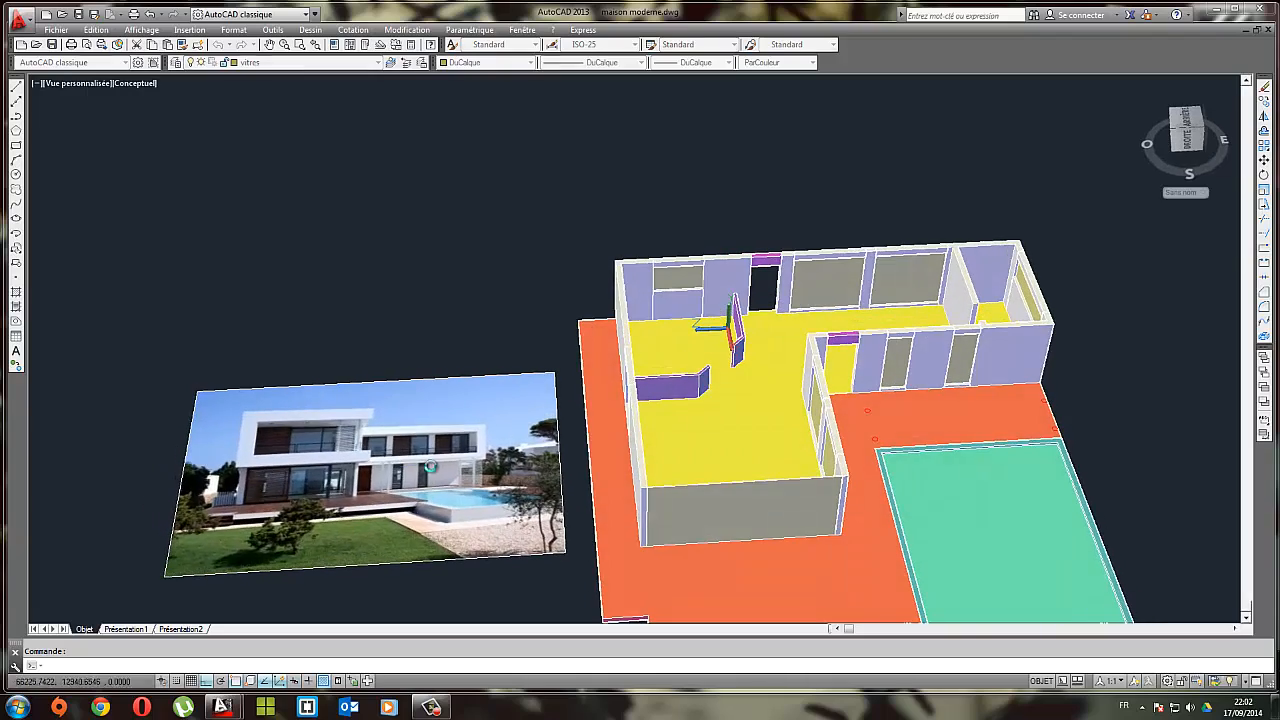
{"action": "scroll", "coordinate": [243, 491], "scroll_direction": "up", "scroll_amount": 3}
{"action": "middle_click_drag", "start_coordinate": [316, 447], "coordinate": [367, 393], "text": "shift"}
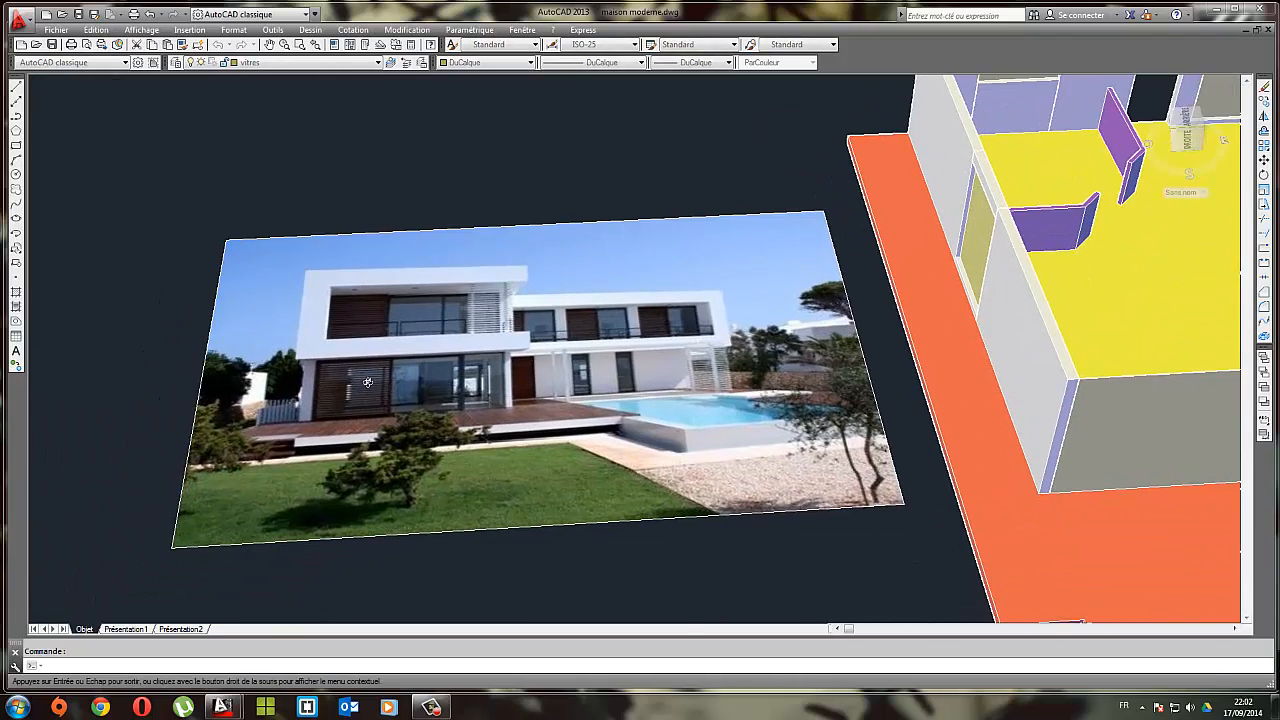
{"action": "scroll", "coordinate": [367, 393], "scroll_direction": "up", "scroll_amount": 2}
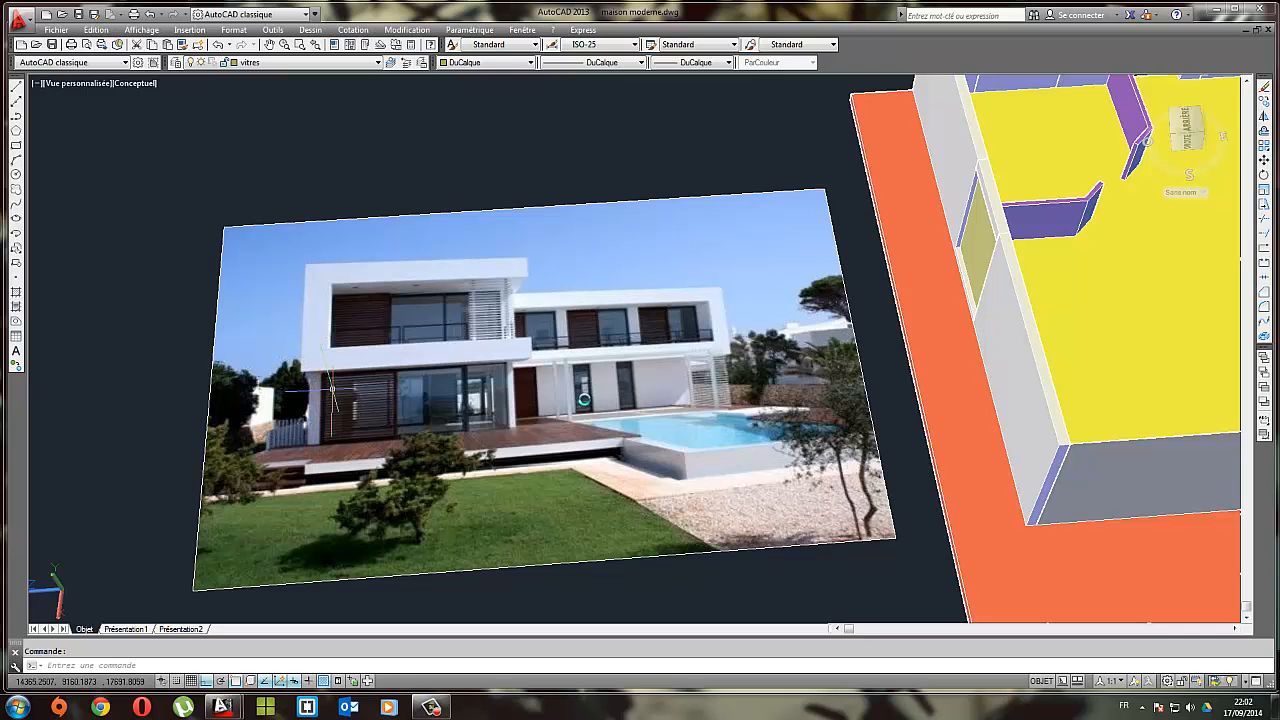
{"action": "middle_click_drag", "start_coordinate": [333, 391], "coordinate": [449, 408], "text": "shift"}
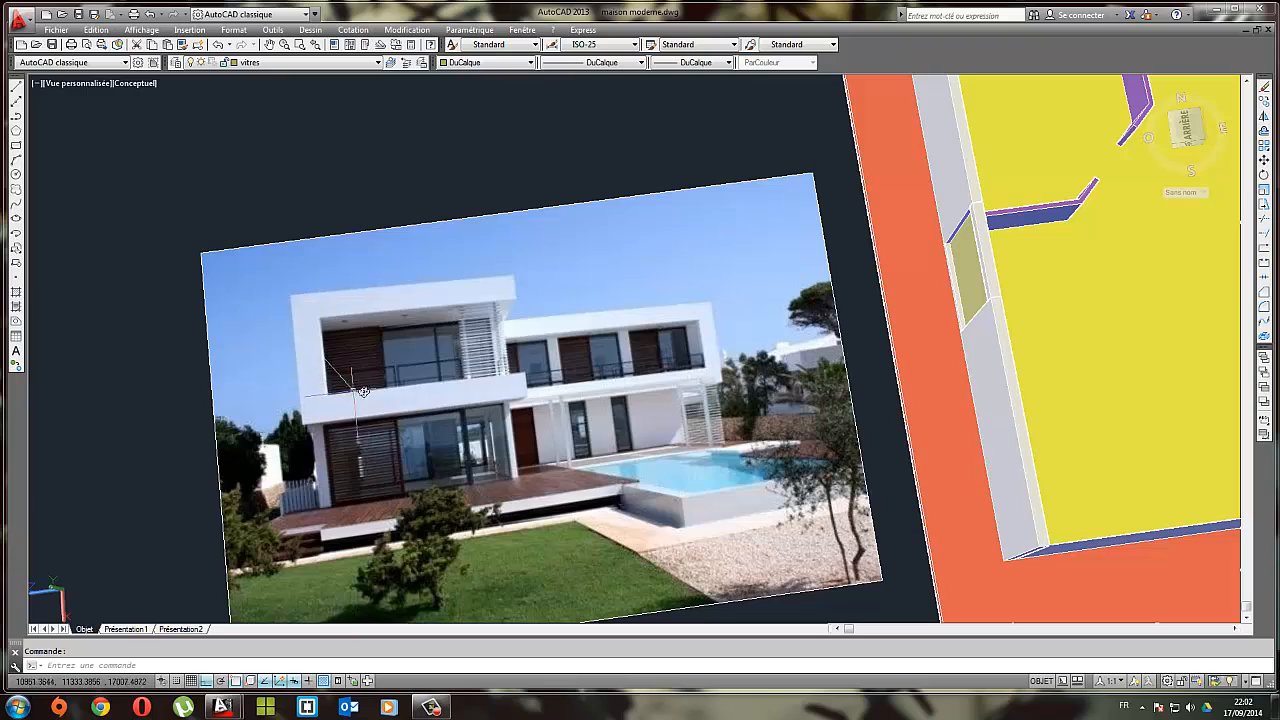
{"action": "scroll", "coordinate": [490, 411], "scroll_direction": "down", "scroll_amount": 2}
{"action": "middle_click_drag", "start_coordinate": [1078, 575], "coordinate": [606, 220]}
{"action": "middle_click_drag", "start_coordinate": [589, 226], "coordinate": [690, 436], "text": "shift"}
{"action": "middle_click_drag", "start_coordinate": [712, 374], "coordinate": [597, 306]}
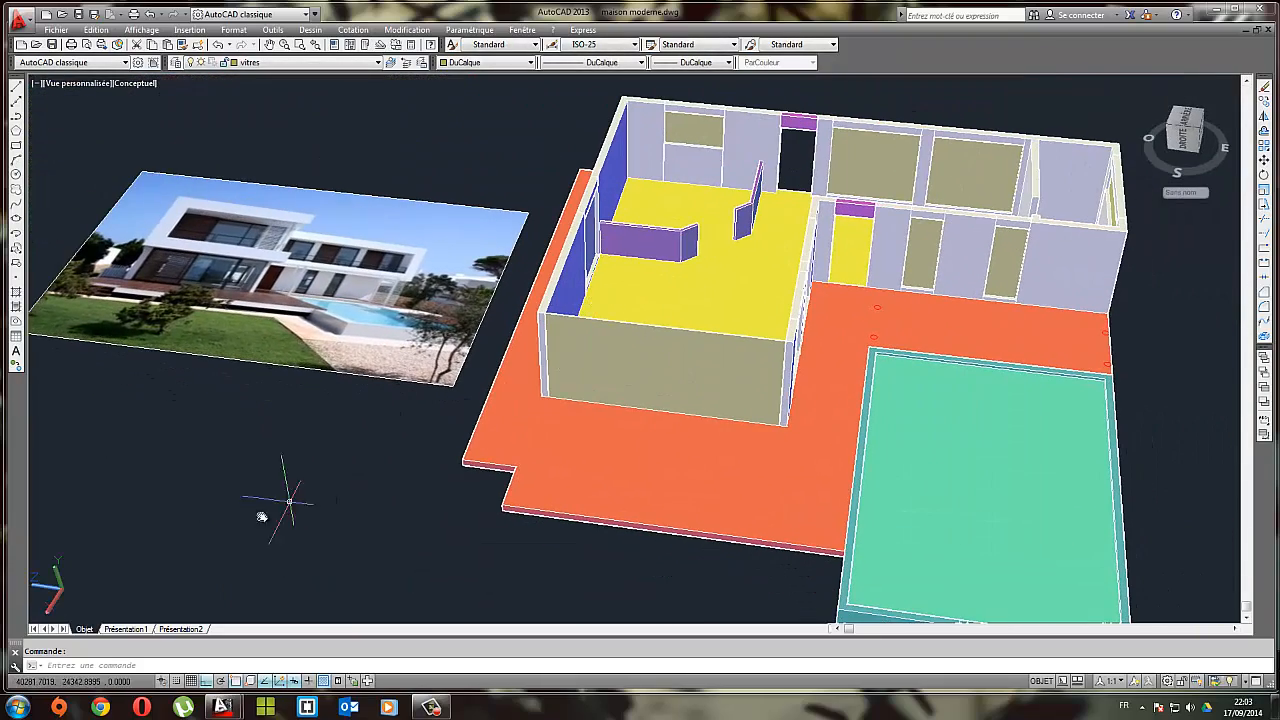
Switch the 3D view to parallel projection through the free orbit mode
{"action": "left_click", "coordinate": [141, 29]}
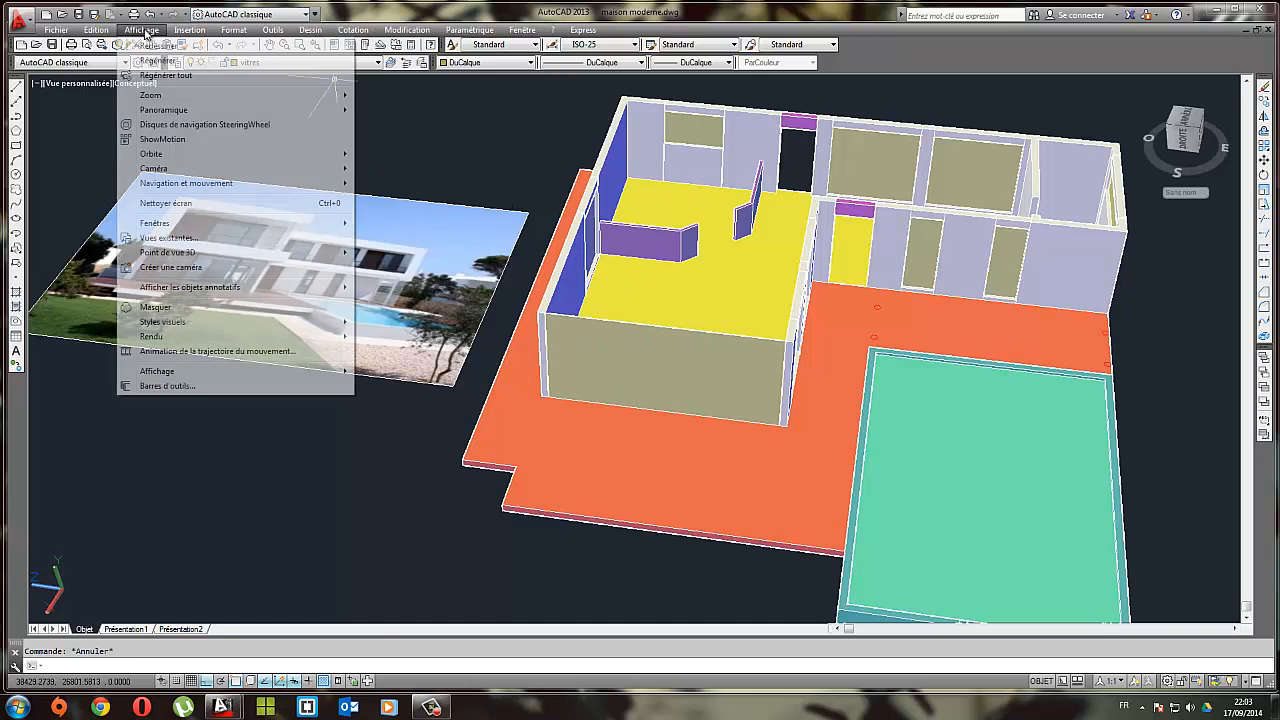
{"action": "mouse_move", "coordinate": [206, 155]}
{"action": "left_click", "coordinate": [405, 168]}
{"action": "right_click", "coordinate": [562, 346]}
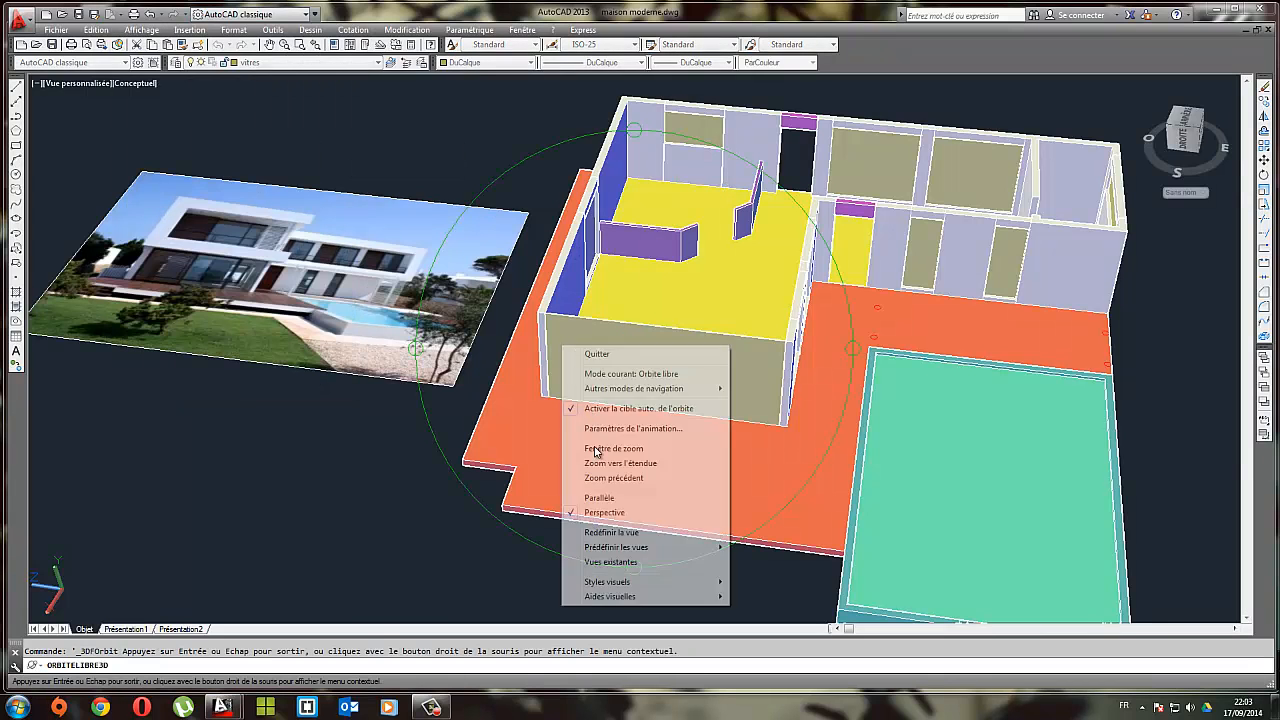
{"action": "left_click", "coordinate": [600, 498]}
{"action": "key", "text": "Escape"}
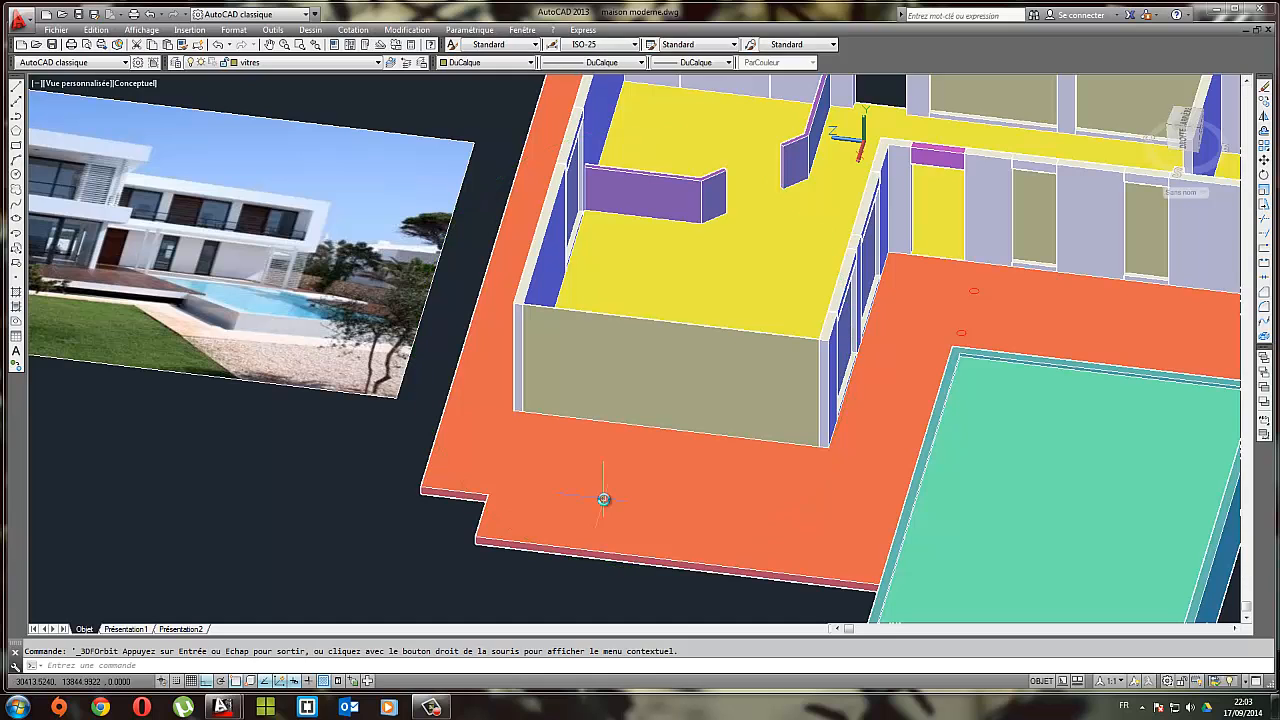
Redirect the UCS X axis along the house's front facade, keeping the Y axis vertical
{"action": "scroll", "coordinate": [458, 425], "scroll_direction": "up", "scroll_amount": 3}
{"action": "middle_click_drag", "start_coordinate": [472, 426], "coordinate": [488, 394], "text": "shift"}
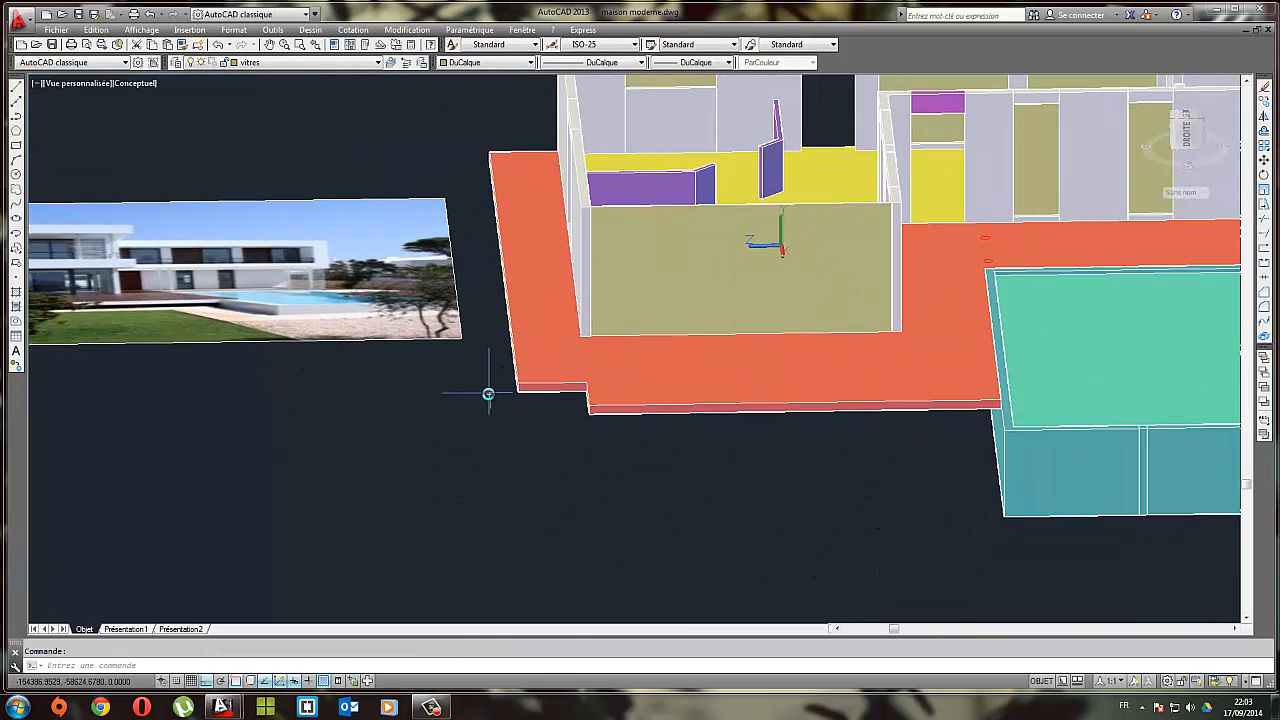
{"action": "middle_click_drag", "start_coordinate": [775, 249], "coordinate": [708, 313]}
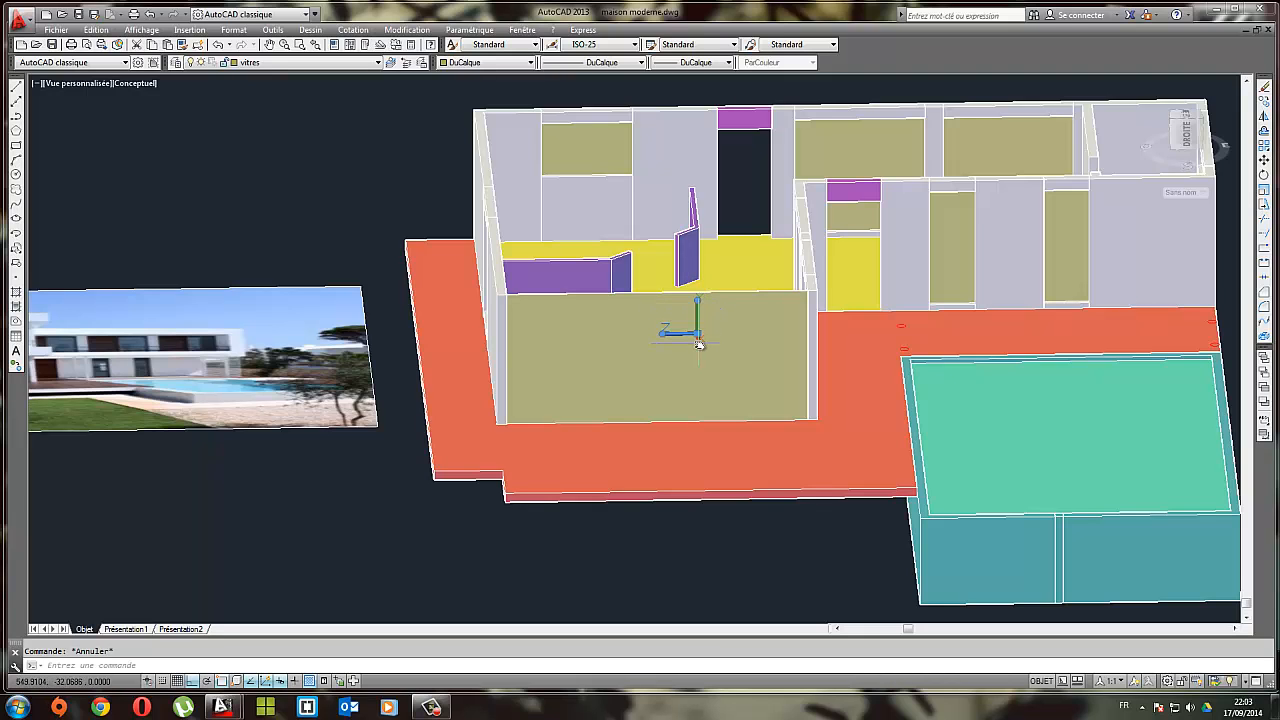
{"action": "middle_click_drag", "start_coordinate": [1140, 325], "coordinate": [873, 339]}
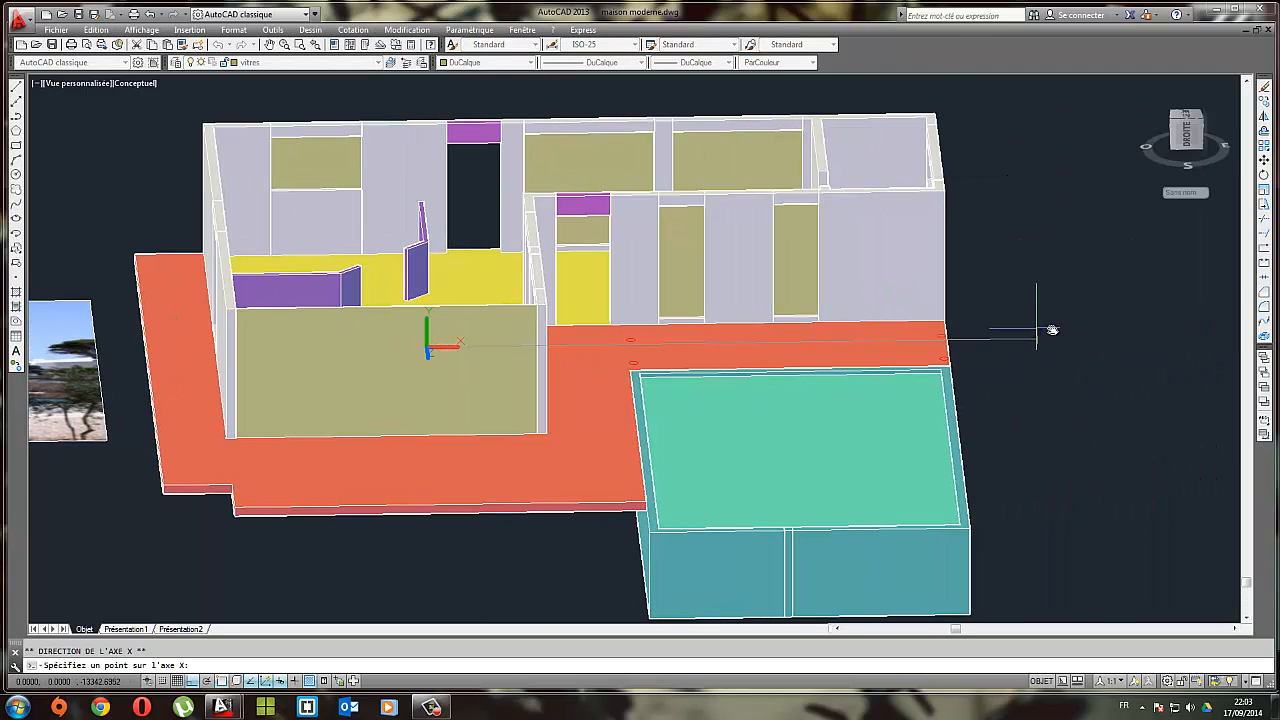
{"action": "left_click", "coordinate": [1046, 331]}
{"action": "key", "text": "Escape"}
{"action": "middle_click_drag", "start_coordinate": [445, 334], "coordinate": [678, 294]}
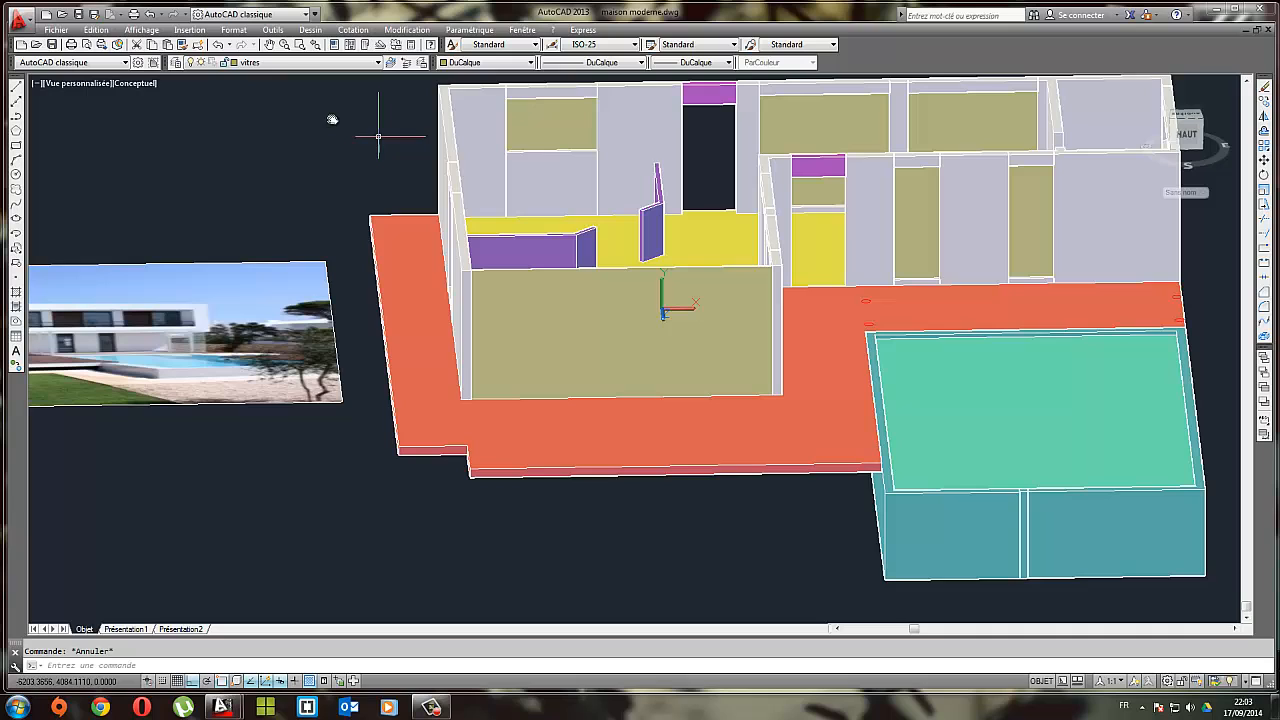
Add a vertical linear dimension for the height of the front wall at its outer corner, placed off to the side of the house
{"action": "left_click", "coordinate": [353, 29]}
{"action": "left_click", "coordinate": [368, 67]}
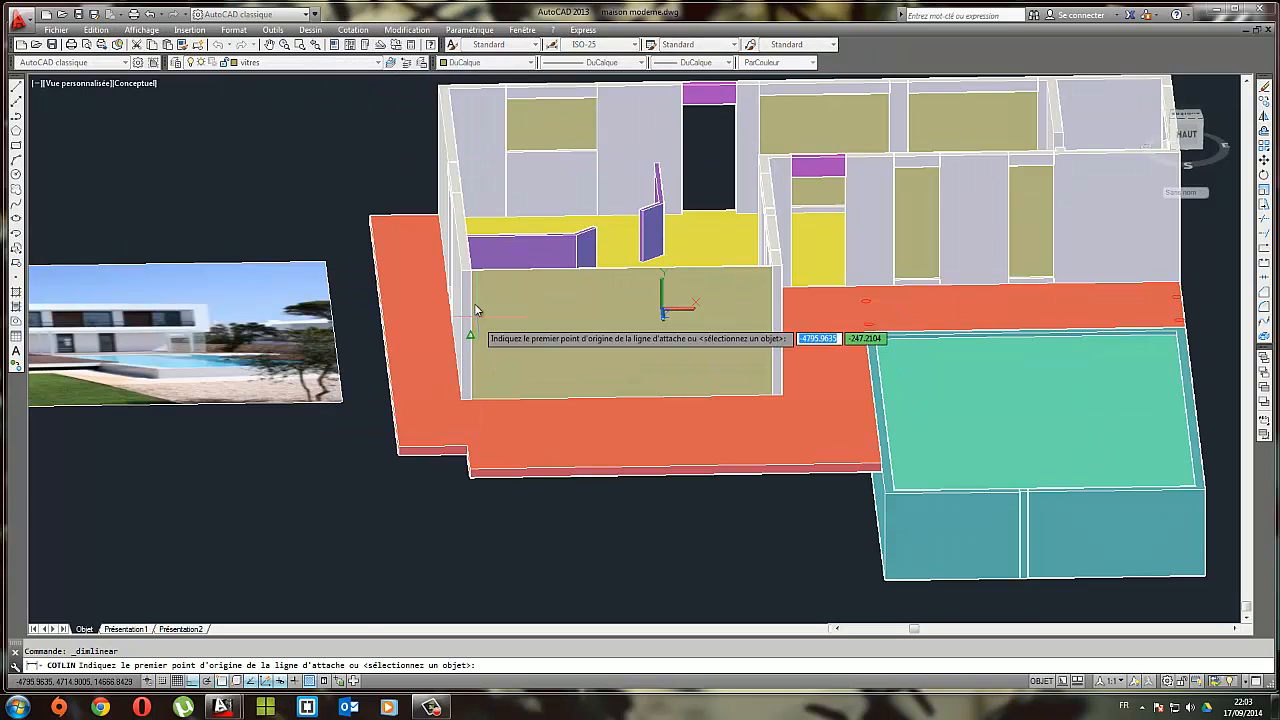
{"action": "left_click", "coordinate": [463, 268]}
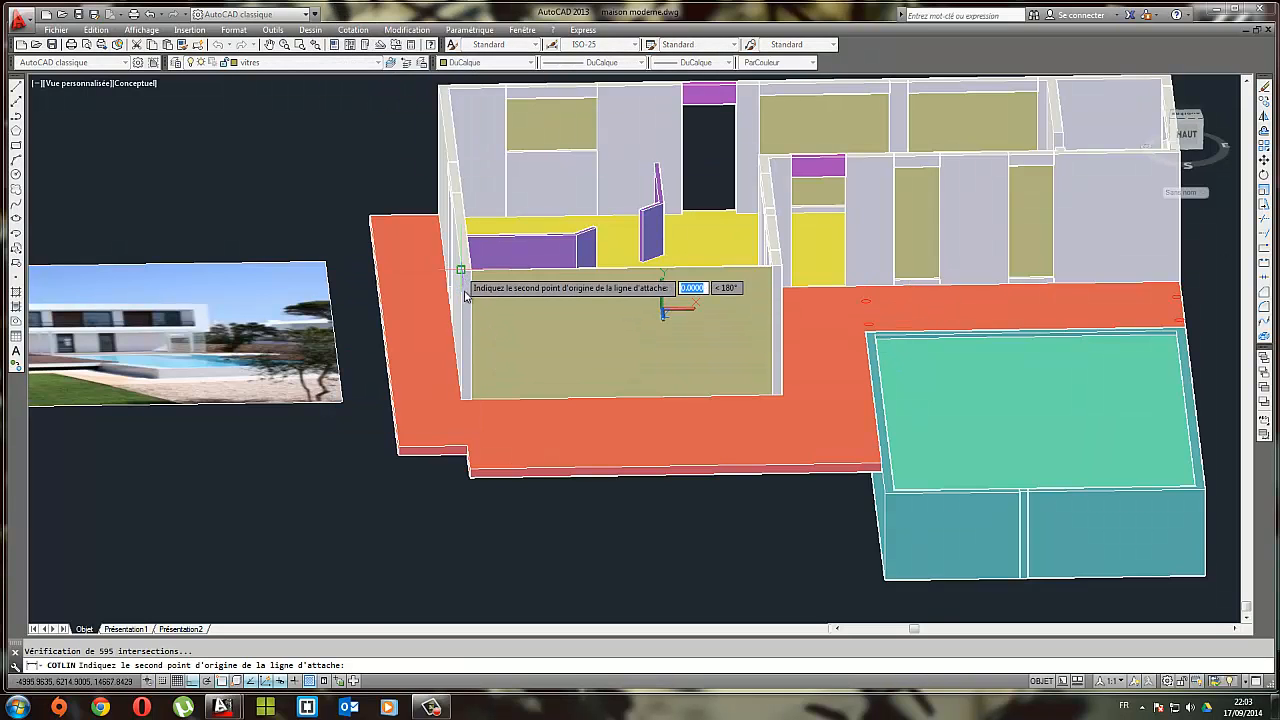
{"action": "left_click", "coordinate": [463, 400]}
{"action": "middle_click_drag", "start_coordinate": [328, 177], "coordinate": [380, 447]}
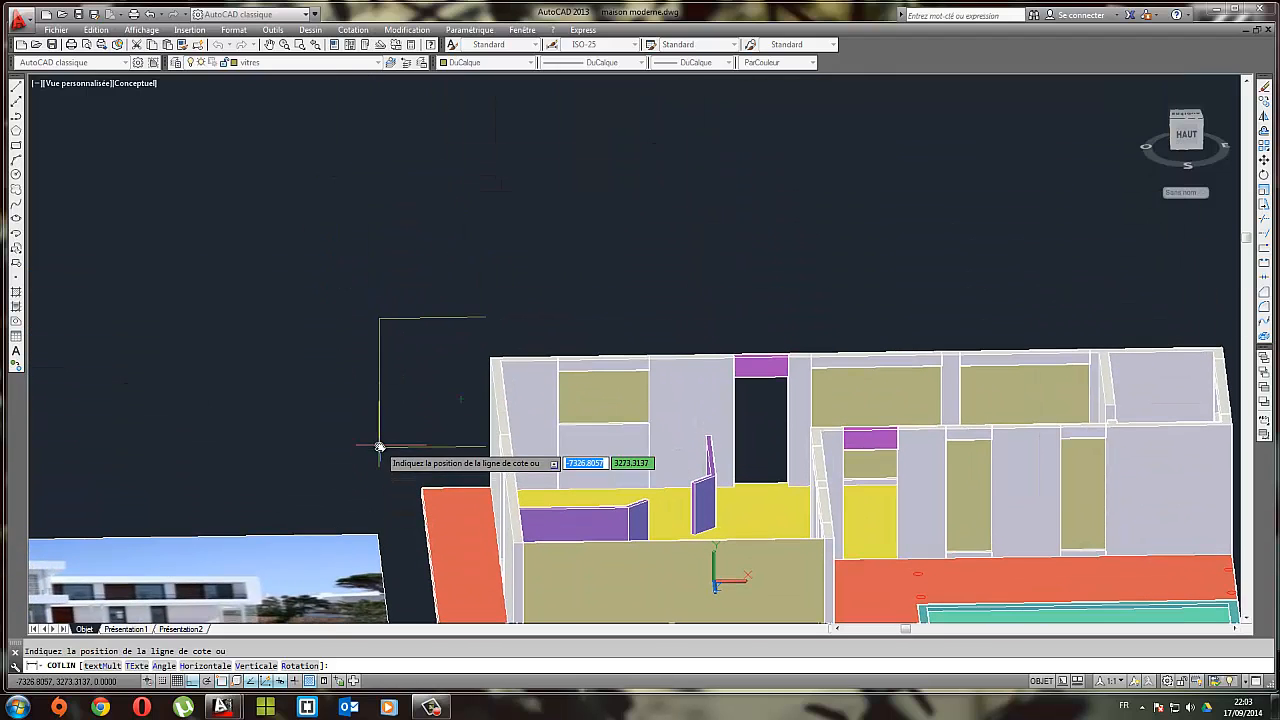
{"action": "key", "text": "Escape"}
{"action": "scroll", "coordinate": [383, 391], "scroll_direction": "up", "scroll_amount": 5}
{"action": "scroll", "coordinate": [371, 400], "scroll_direction": "down", "scroll_amount": 3}
Modify the ISO-25 dimension style to use an overall scale of 500 for the dimension objects
{"action": "left_click", "coordinate": [428, 431]}
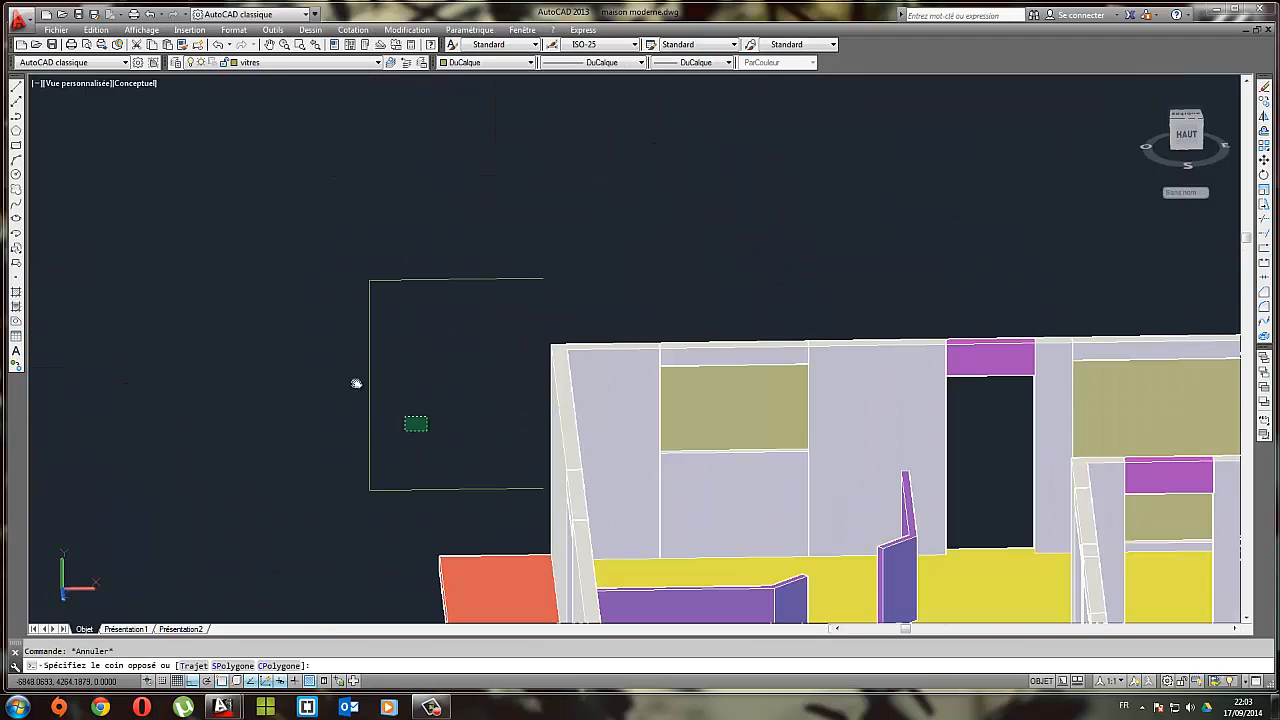
{"action": "left_click", "coordinate": [356, 384]}
{"action": "scroll", "coordinate": [360, 190], "scroll_direction": "down", "scroll_amount": 2}
{"action": "left_click", "coordinate": [407, 29]}
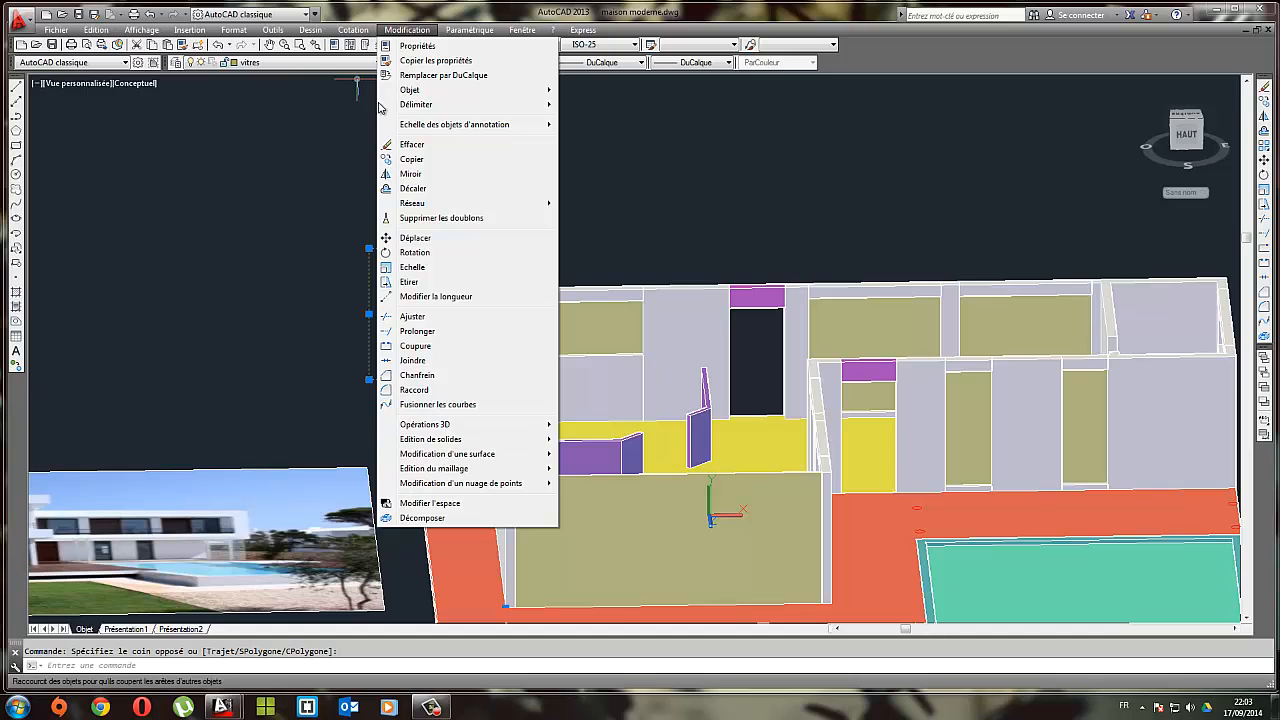
{"action": "mouse_move", "coordinate": [354, 29]}
{"action": "left_click", "coordinate": [385, 376]}
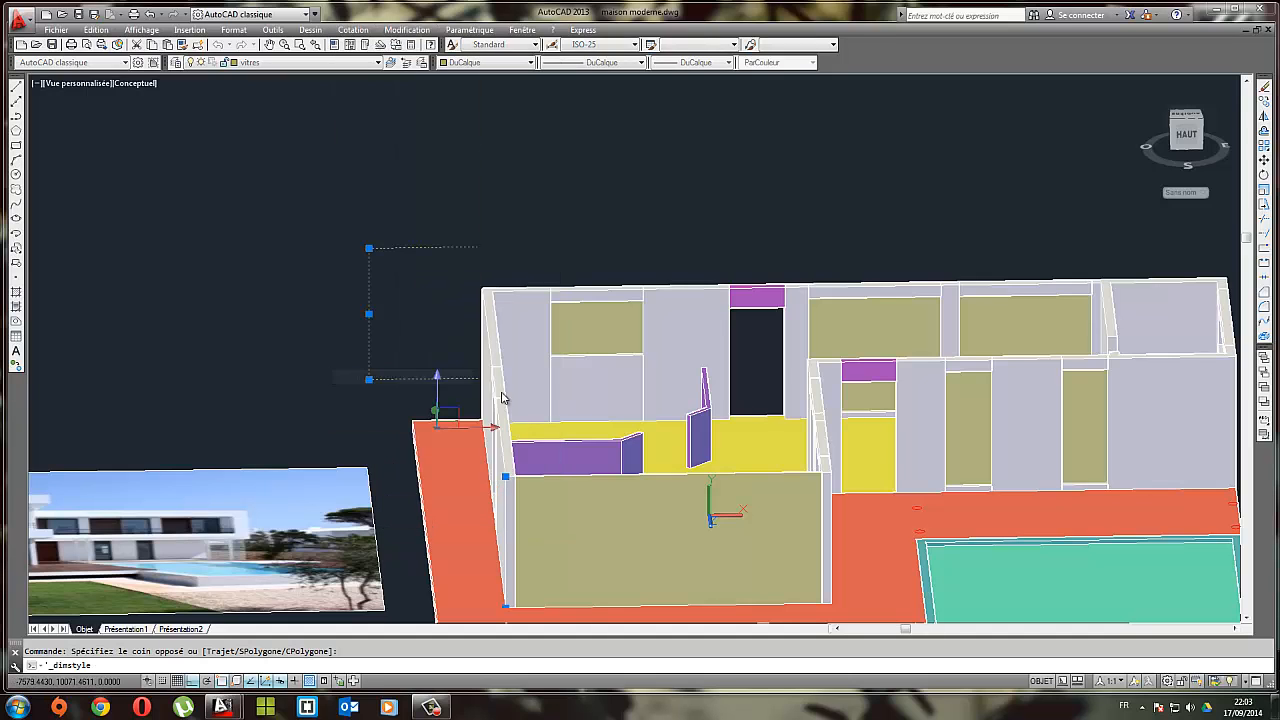
{"action": "left_click", "coordinate": [796, 324]}
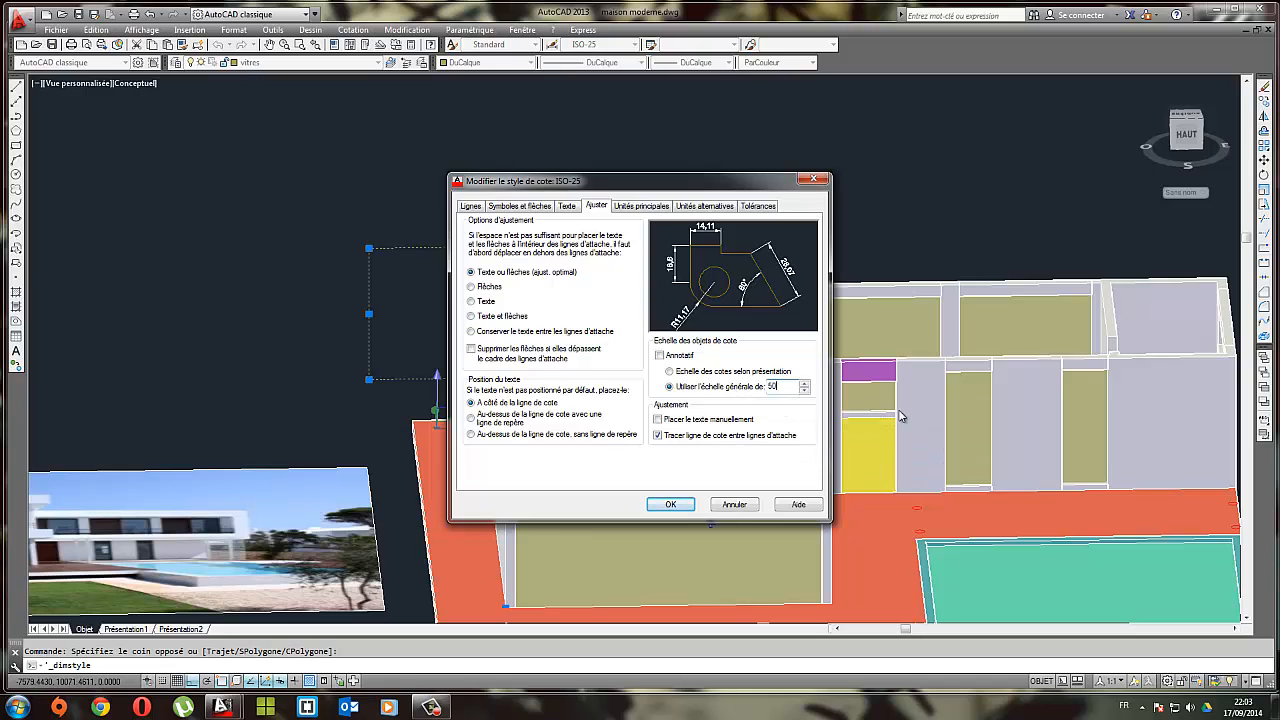
{"action": "type", "text": "0"}
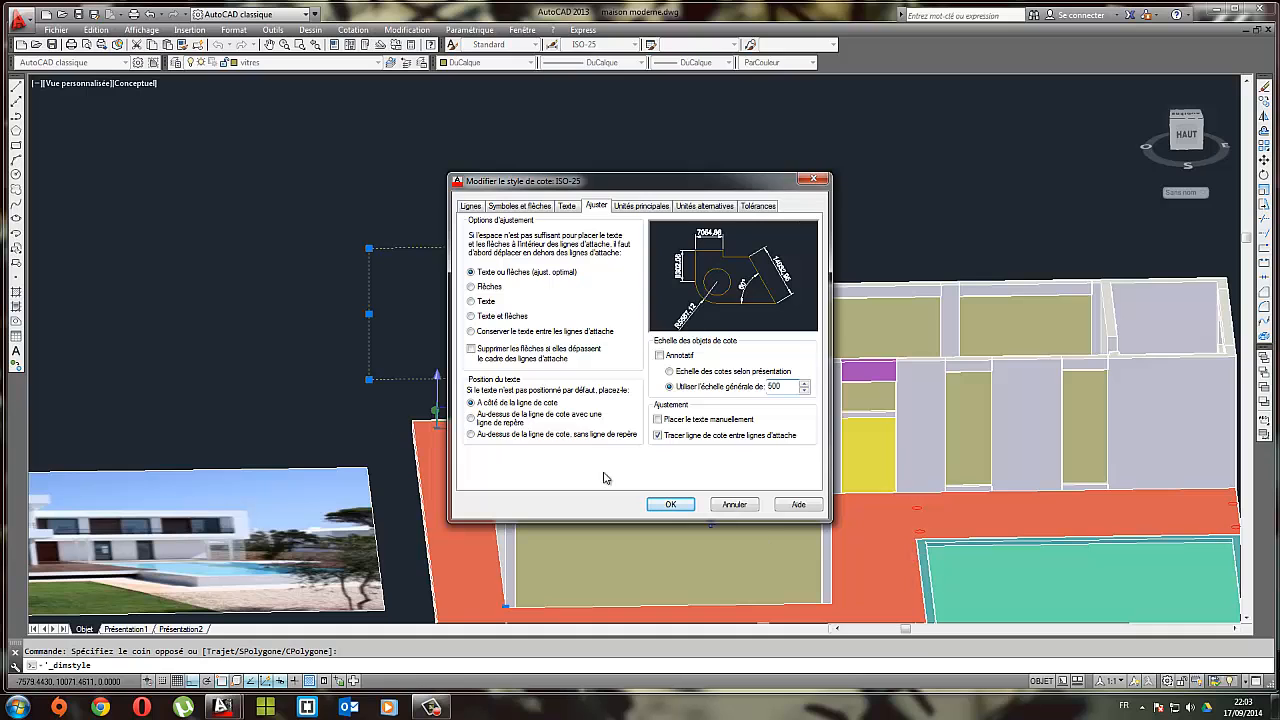
{"action": "left_click", "coordinate": [670, 505]}
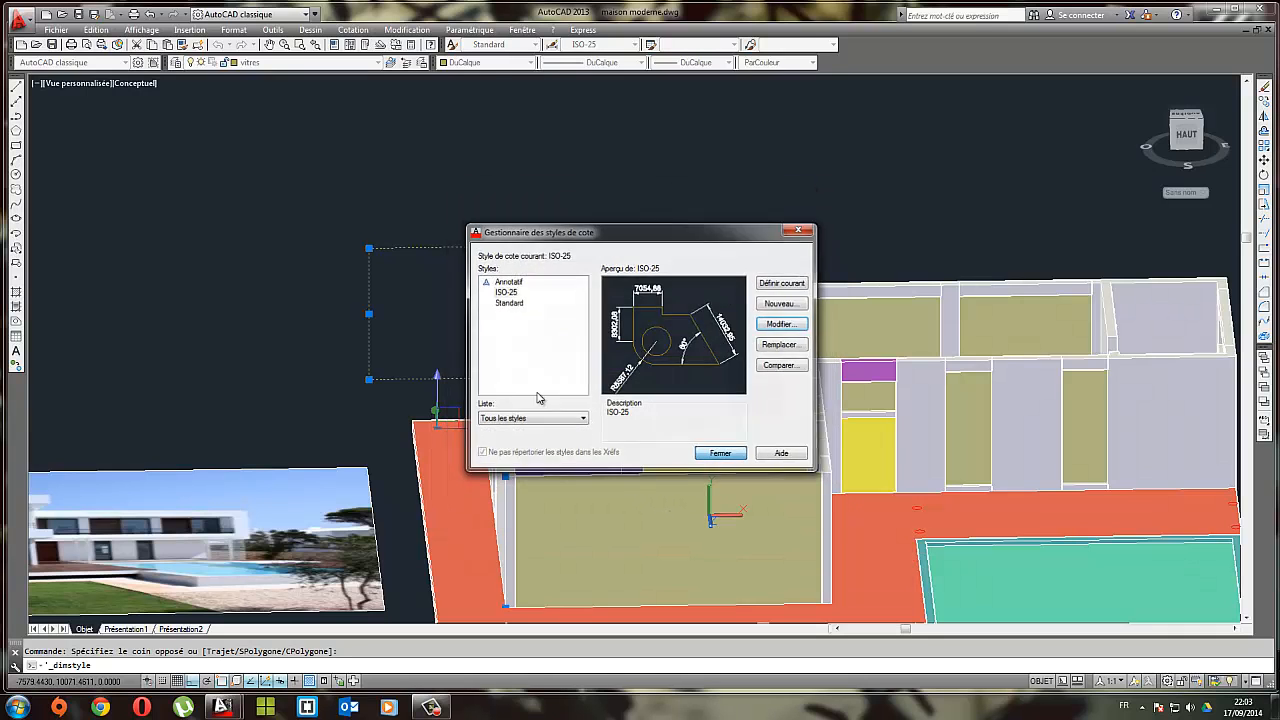
{"action": "left_click", "coordinate": [721, 454]}
{"action": "scroll", "coordinate": [410, 330], "scroll_direction": "down", "scroll_amount": 5}
{"action": "scroll", "coordinate": [400, 385], "scroll_direction": "up", "scroll_amount": 3}
{"action": "middle_click_drag", "start_coordinate": [383, 378], "coordinate": [521, 402], "text": "shift"}
{"action": "scroll", "coordinate": [450, 311], "scroll_direction": "up", "scroll_amount": 5}
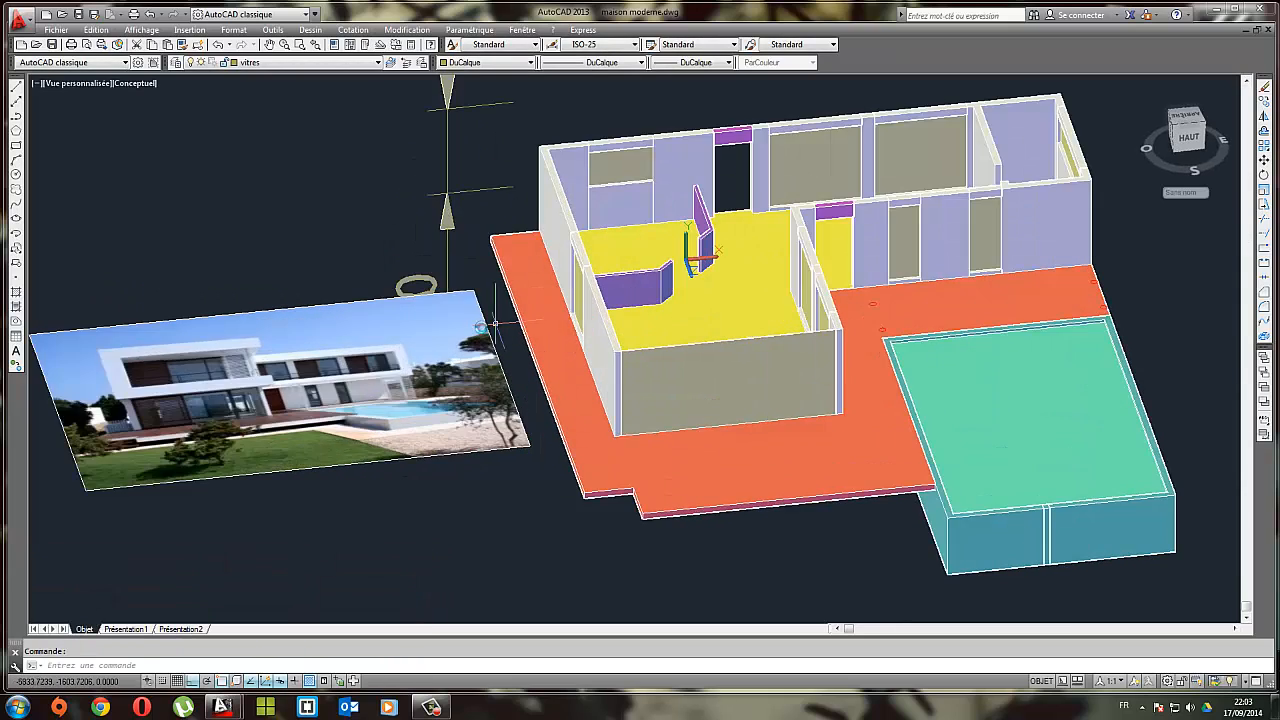
Draw a vertical 3500 line in the empty space behind the house
{"action": "scroll", "coordinate": [180, 399], "scroll_direction": "down", "scroll_amount": 2}
{"action": "scroll", "coordinate": [279, 381], "scroll_direction": "down", "scroll_amount": 5}
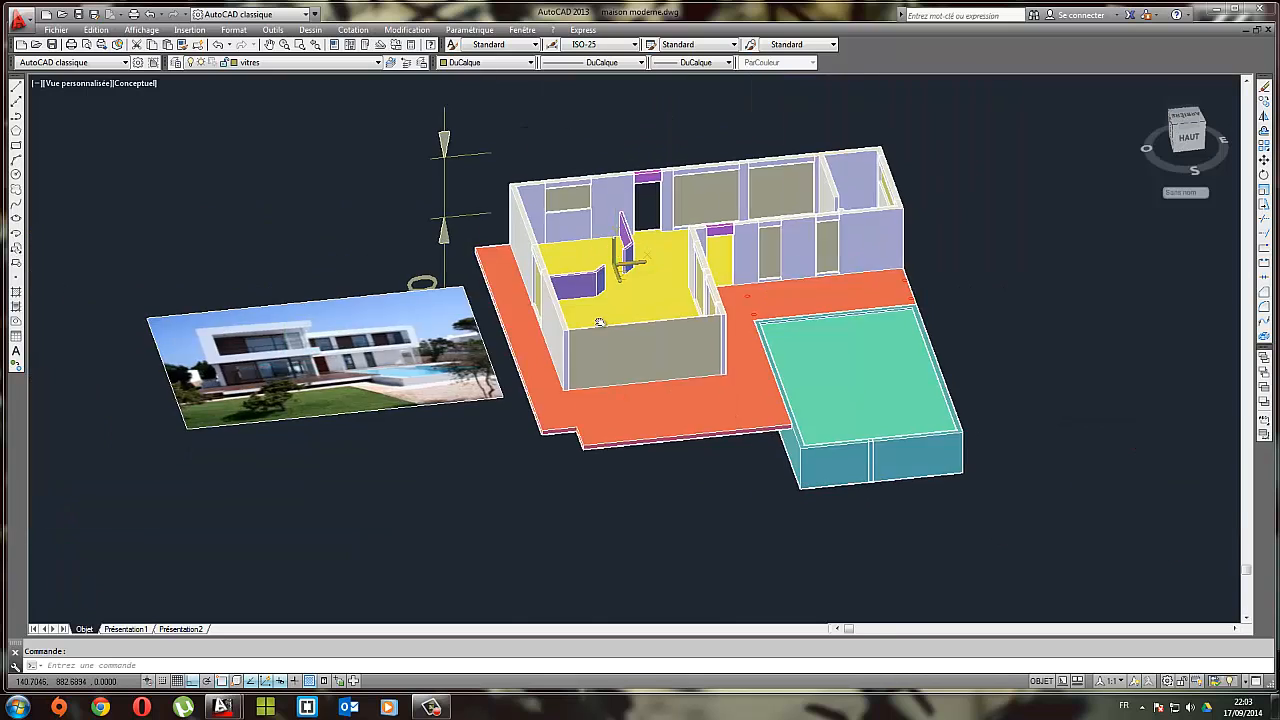
{"action": "middle_click_drag", "start_coordinate": [531, 164], "coordinate": [399, 207]}
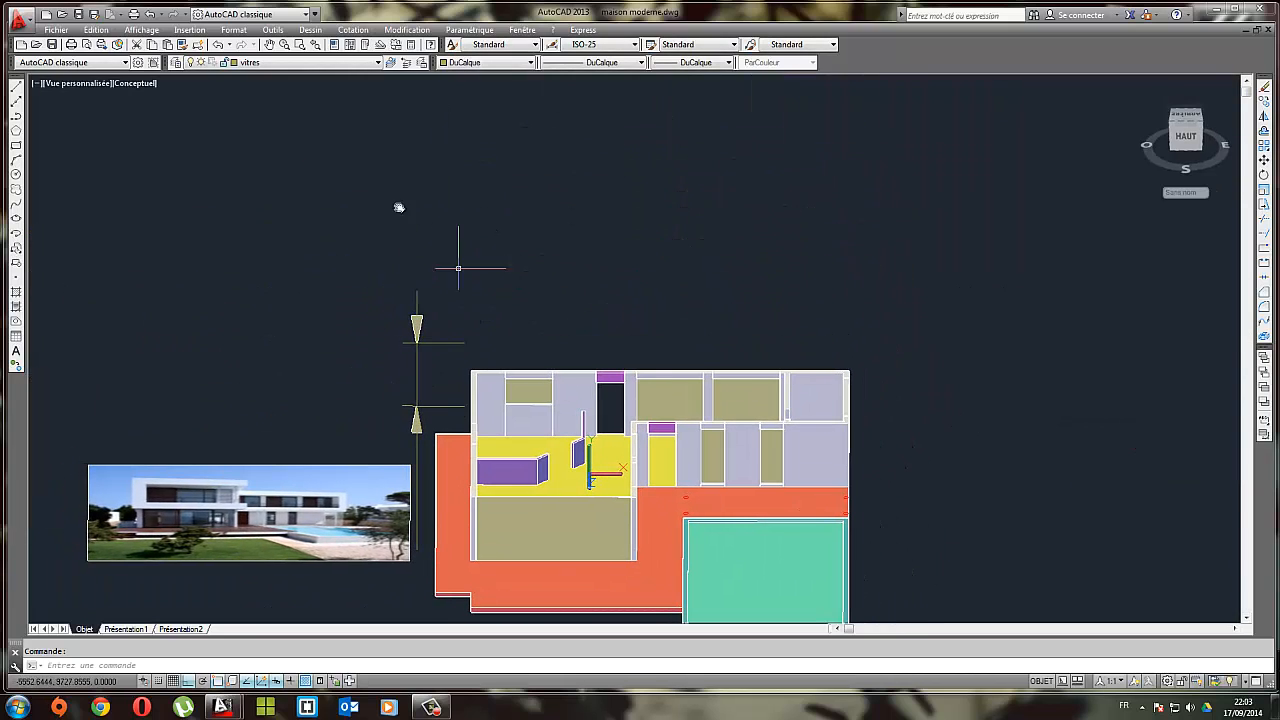
{"action": "left_click", "coordinate": [17, 88]}
{"action": "left_click", "coordinate": [539, 290]}
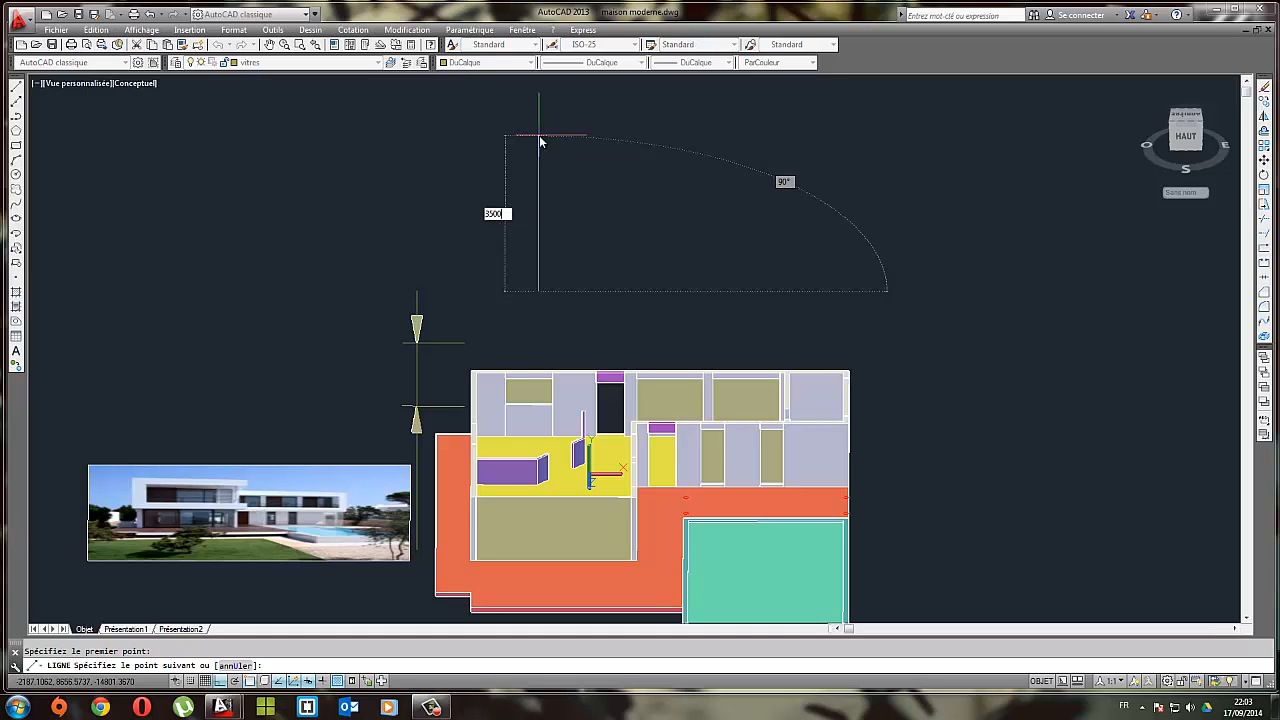
{"action": "key", "text": "Escape"}
{"action": "scroll", "coordinate": [549, 264], "scroll_direction": "up", "scroll_amount": 3}
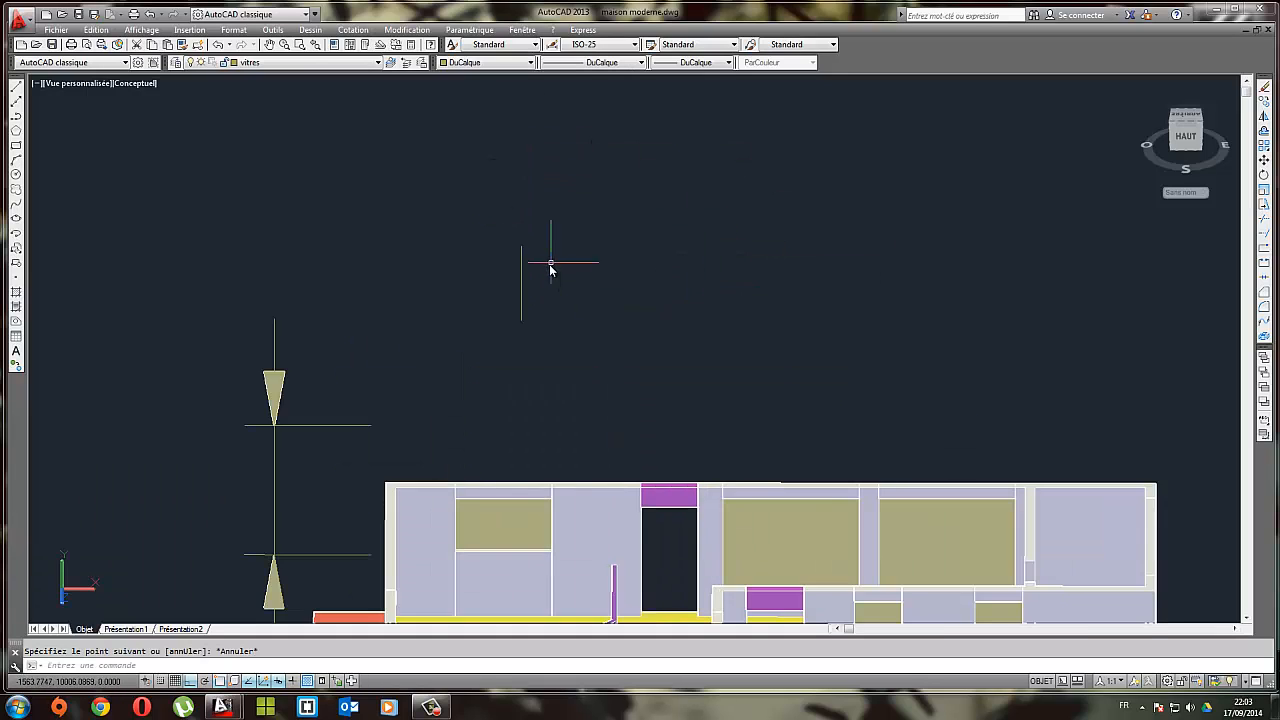
{"action": "scroll", "coordinate": [549, 264], "scroll_direction": "down", "scroll_amount": 5}
{"action": "left_click", "coordinate": [519, 258]}
{"action": "key", "text": "Escape"}
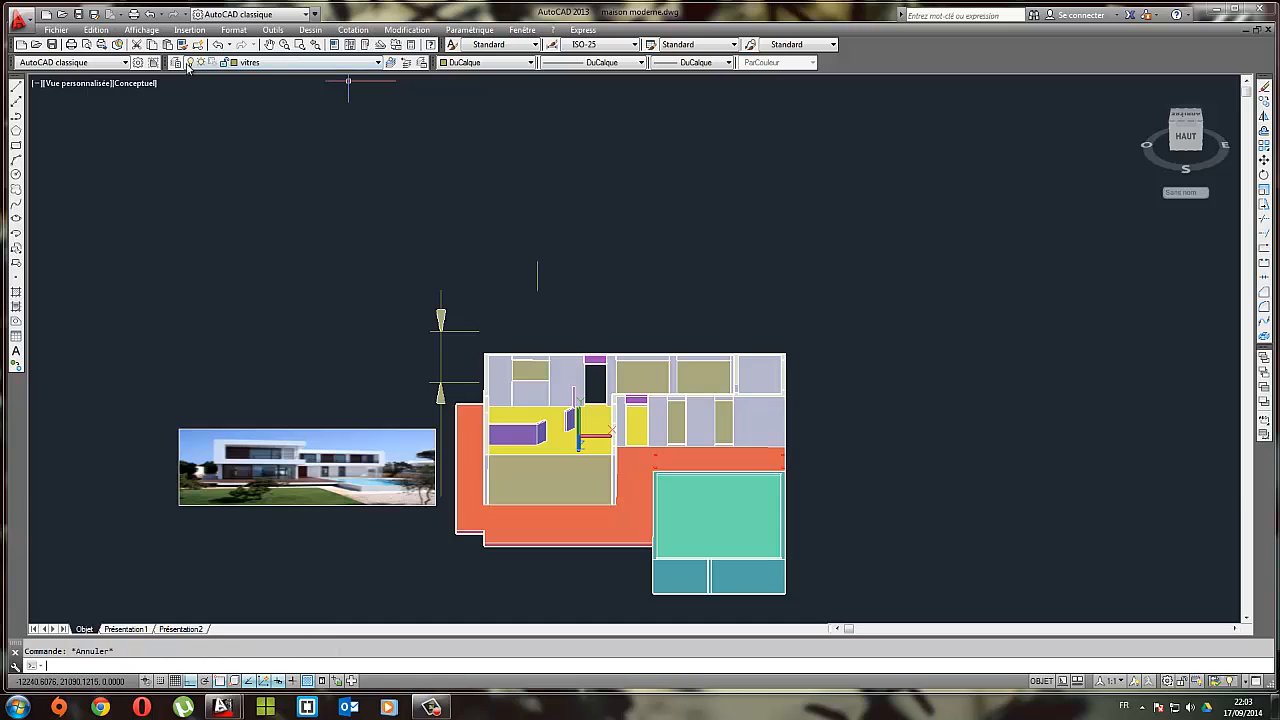
Create a new layer and reassign the vertical line from the vitres layer to another layer
{"action": "left_click", "coordinate": [176, 62]}
{"action": "left_click", "coordinate": [222, 259]}
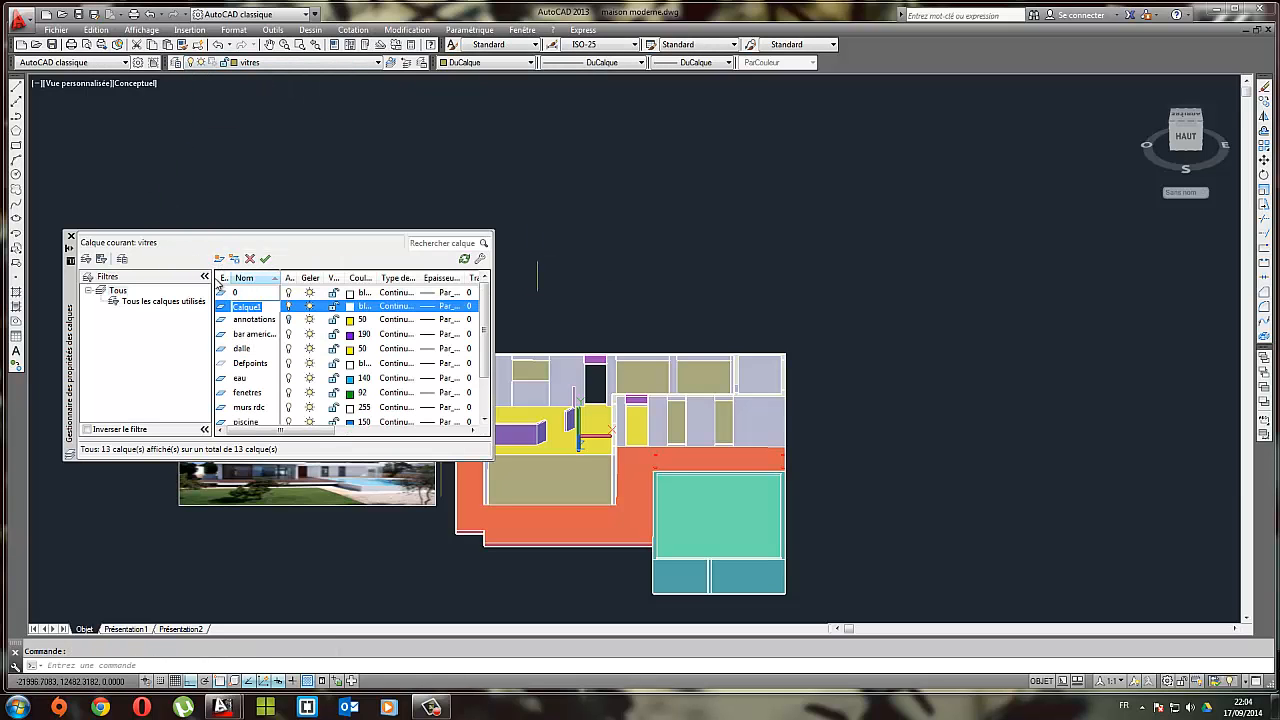
{"action": "left_click", "coordinate": [71, 237]}
{"action": "left_click", "coordinate": [626, 308]}
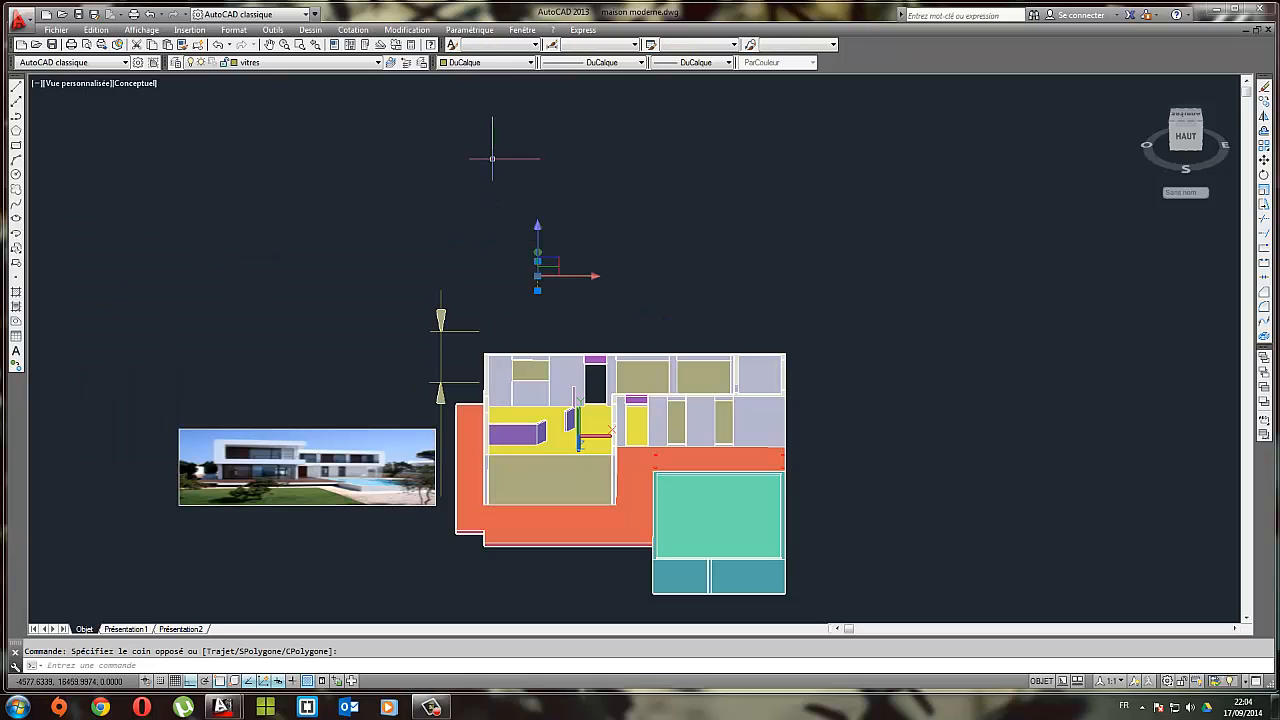
{"action": "left_click", "coordinate": [284, 64]}
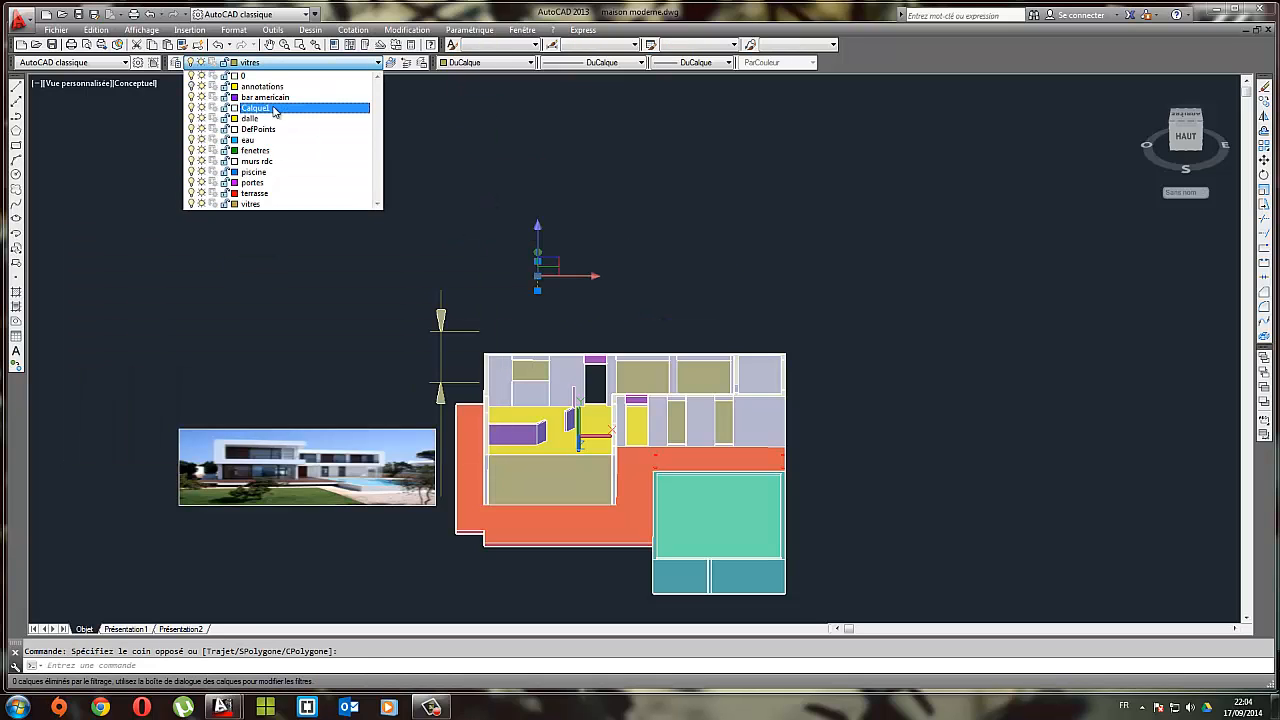
{"action": "key", "text": "Escape"}
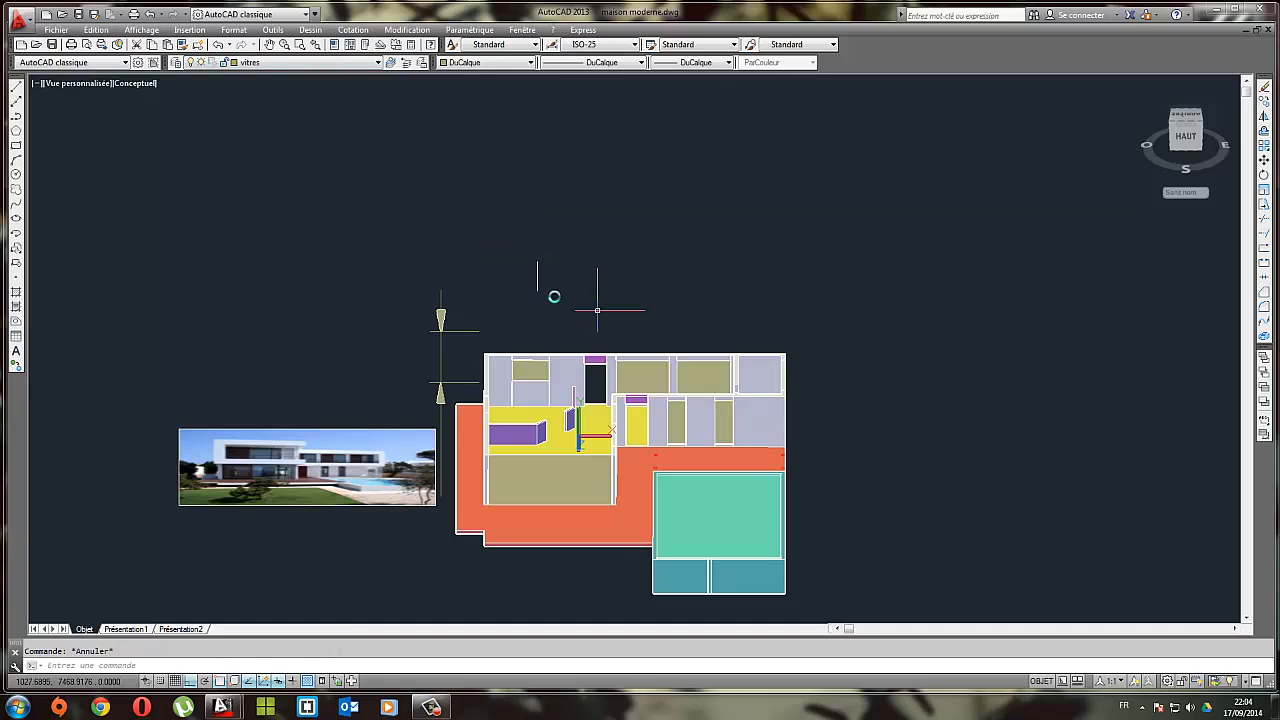
Move the vertical line by its lower endpoint onto the top of the house's rear-left outer wall corner
{"action": "scroll", "coordinate": [520, 305], "scroll_direction": "up", "scroll_amount": 2}
{"action": "scroll", "coordinate": [549, 232], "scroll_direction": "up", "scroll_amount": 2}
{"action": "scroll", "coordinate": [675, 213], "scroll_direction": "down", "scroll_amount": 3}
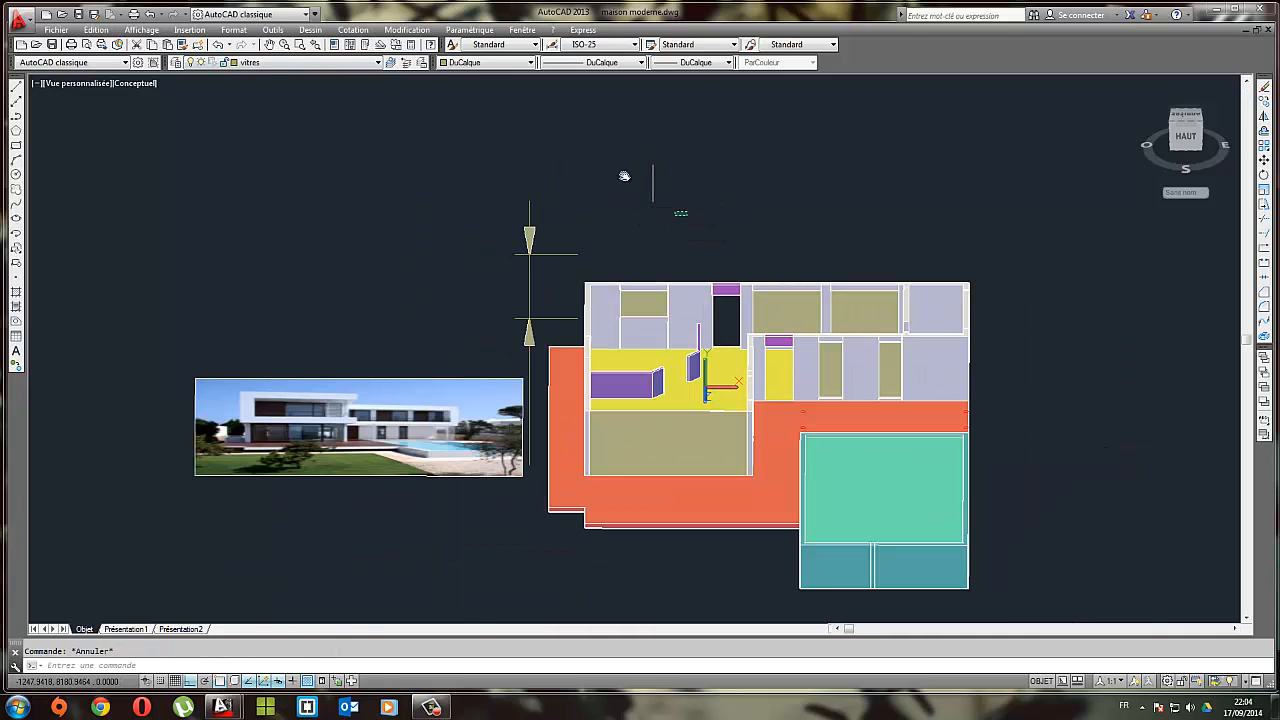
{"action": "left_click", "coordinate": [653, 183]}
{"action": "left_click", "coordinate": [1264, 163]}
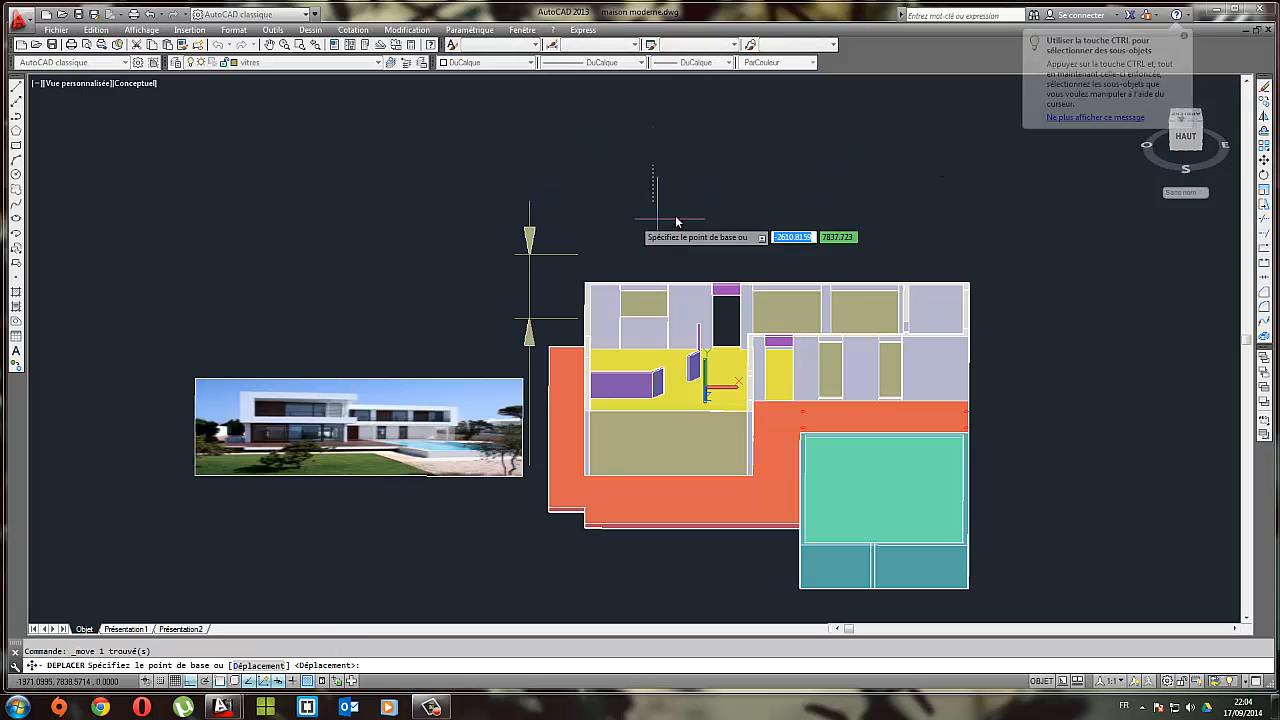
{"action": "left_click", "coordinate": [654, 205]}
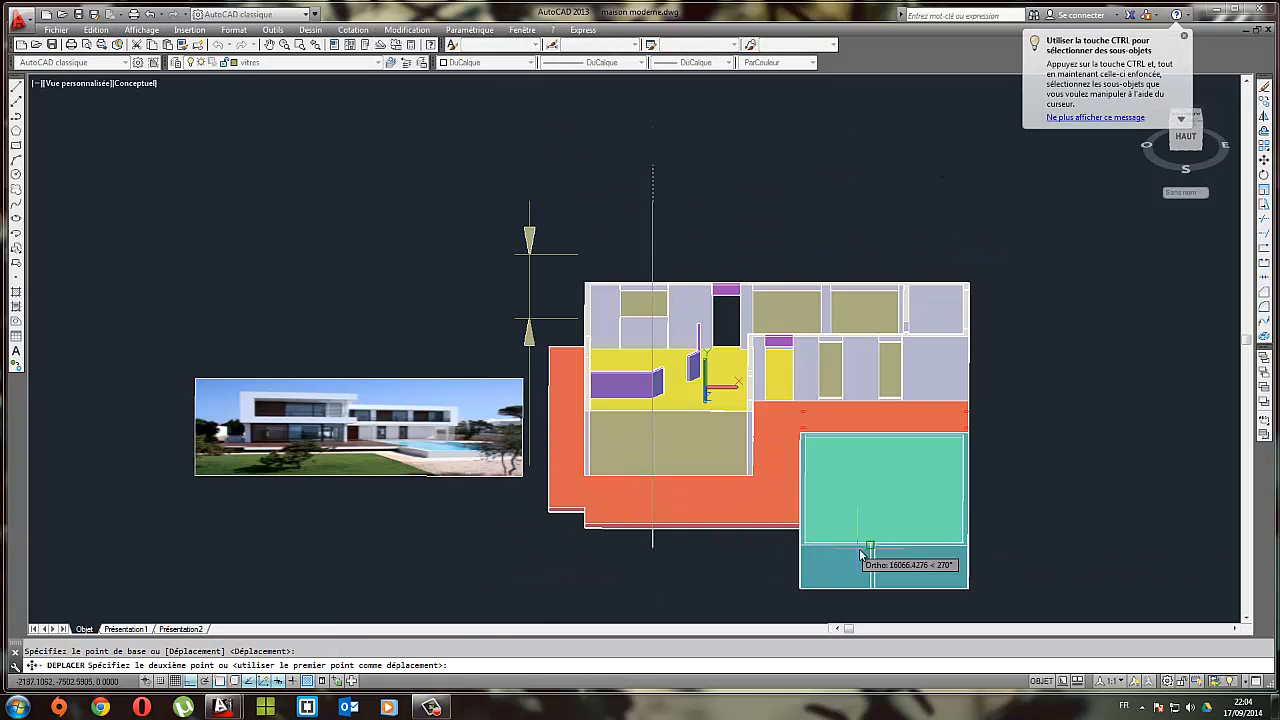
{"action": "middle_click_drag", "start_coordinate": [851, 545], "coordinate": [666, 457]}
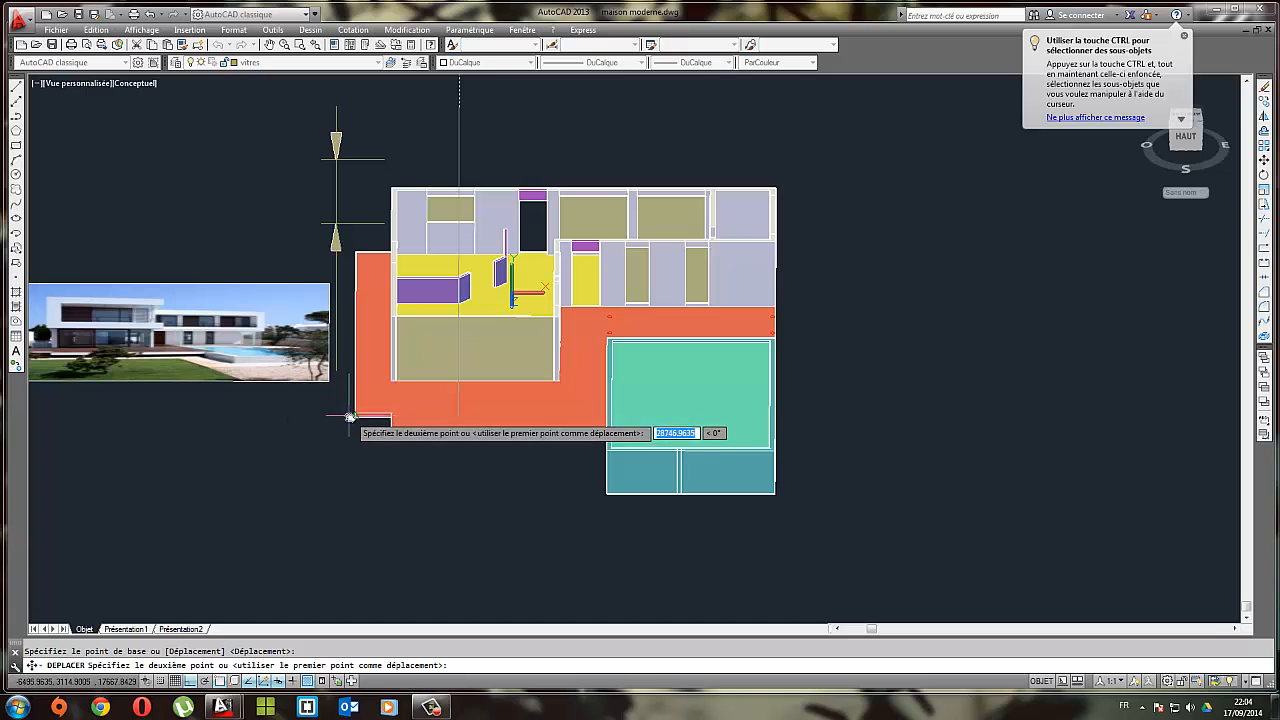
{"action": "left_click", "coordinate": [391, 195]}
{"action": "scroll", "coordinate": [436, 181], "scroll_direction": "up", "scroll_amount": 3}
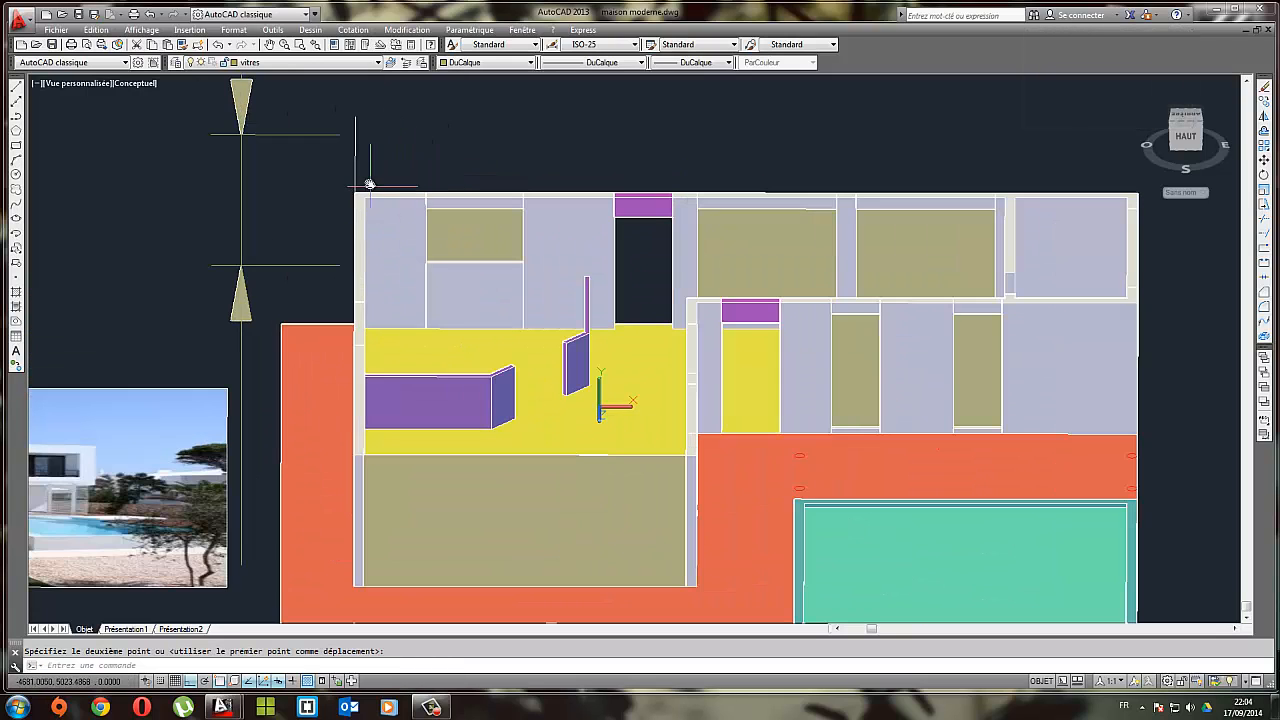
Delete the vertical line at the rear-left wall corner
{"action": "left_click", "coordinate": [369, 183]}
{"action": "left_click", "coordinate": [335, 167]}
{"action": "middle_click_drag", "start_coordinate": [418, 254], "coordinate": [457, 233], "text": "shift"}
{"action": "key", "text": "Delete"}
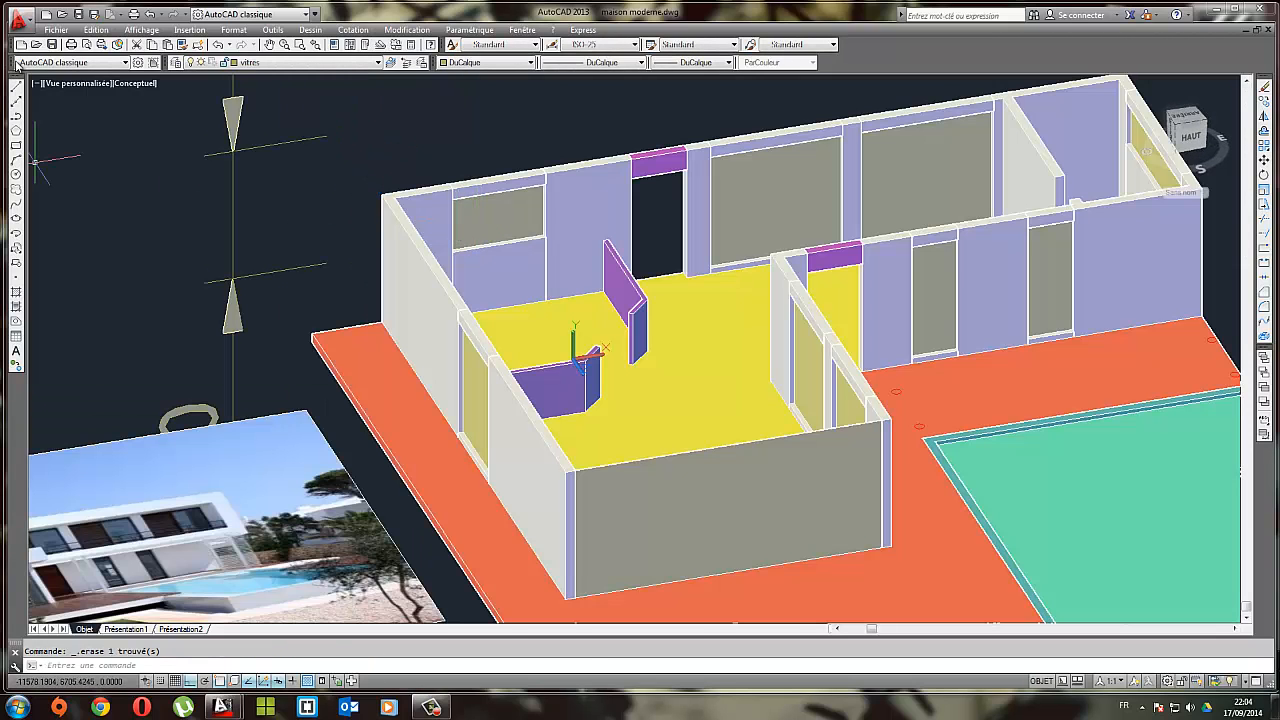
Draw a 3500 line straight up from the top of the rear-left outer wall corner
{"action": "left_click", "coordinate": [17, 88]}
{"action": "left_click", "coordinate": [382, 196]}
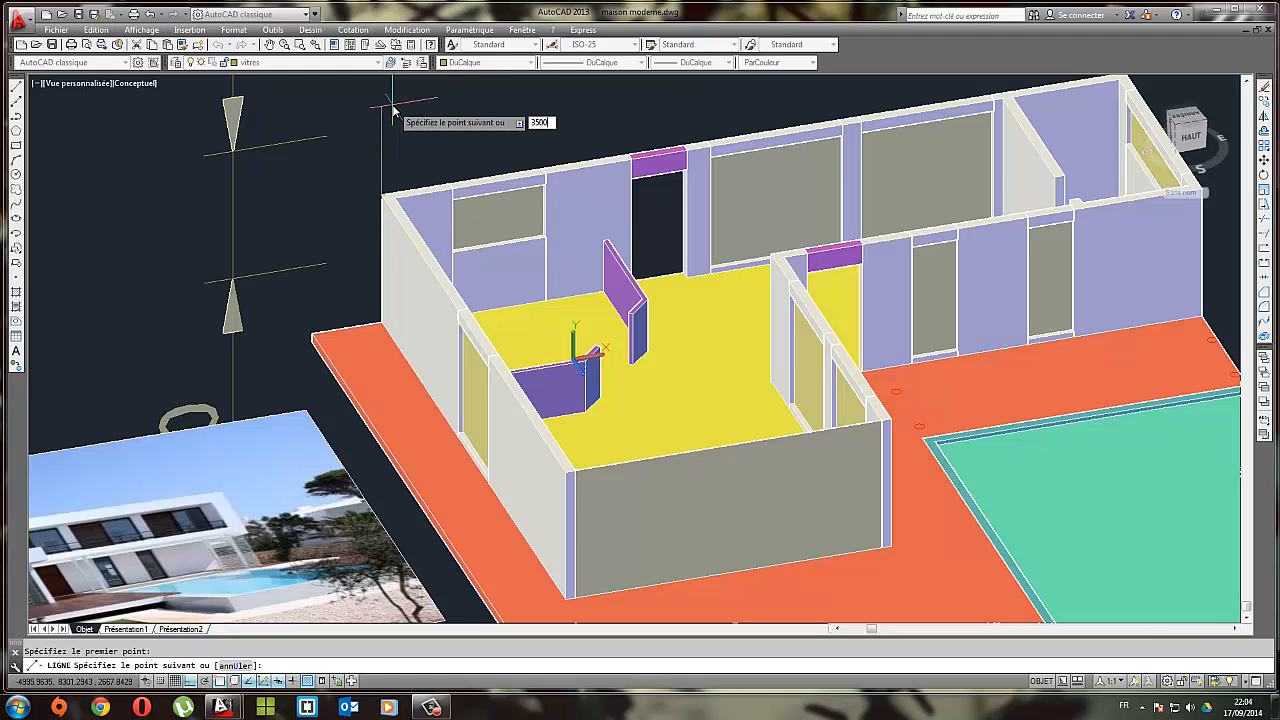
{"action": "key", "text": "Return"}
{"action": "key", "text": "Escape"}
Make murs rdc the current layer and assign the vertical line above the rear-left wall corner to it
{"action": "scroll", "coordinate": [391, 114], "scroll_direction": "down", "scroll_amount": 5}
{"action": "middle_click_drag", "start_coordinate": [429, 173], "coordinate": [429, 256]}
{"action": "middle_click_drag", "start_coordinate": [474, 209], "coordinate": [353, 217], "text": "shift"}
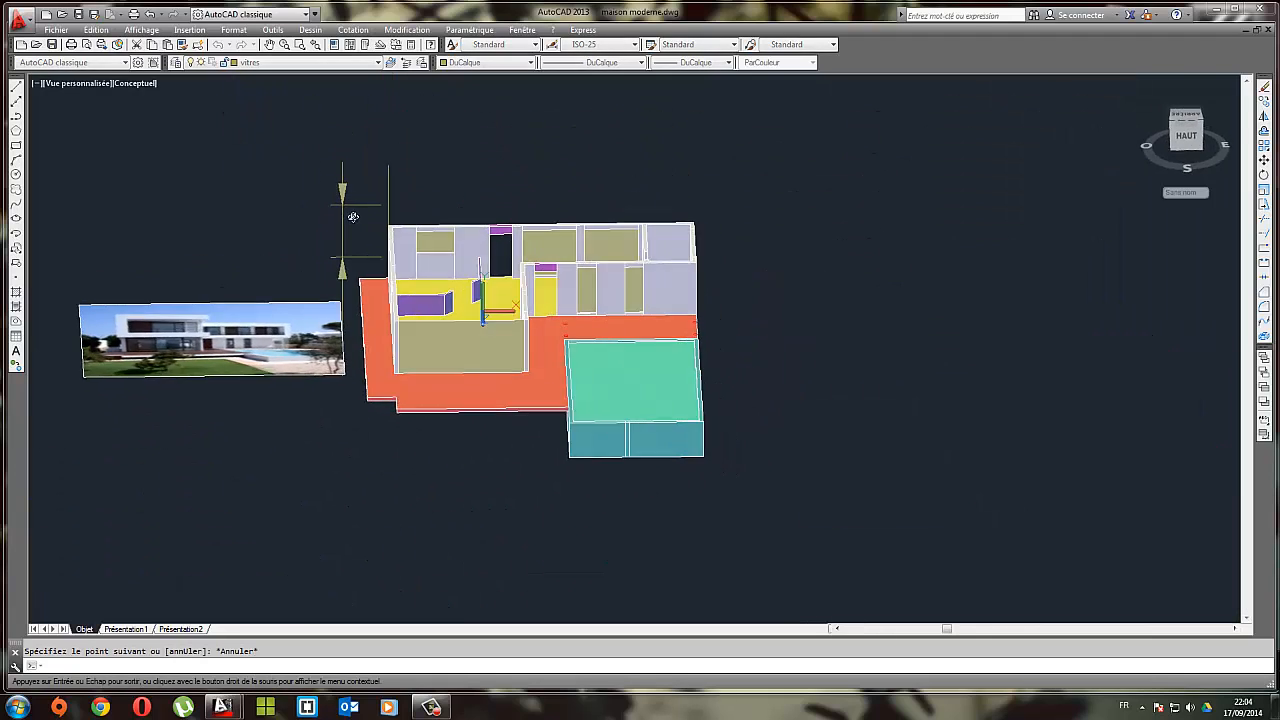
{"action": "scroll", "coordinate": [395, 170], "scroll_direction": "up", "scroll_amount": 3}
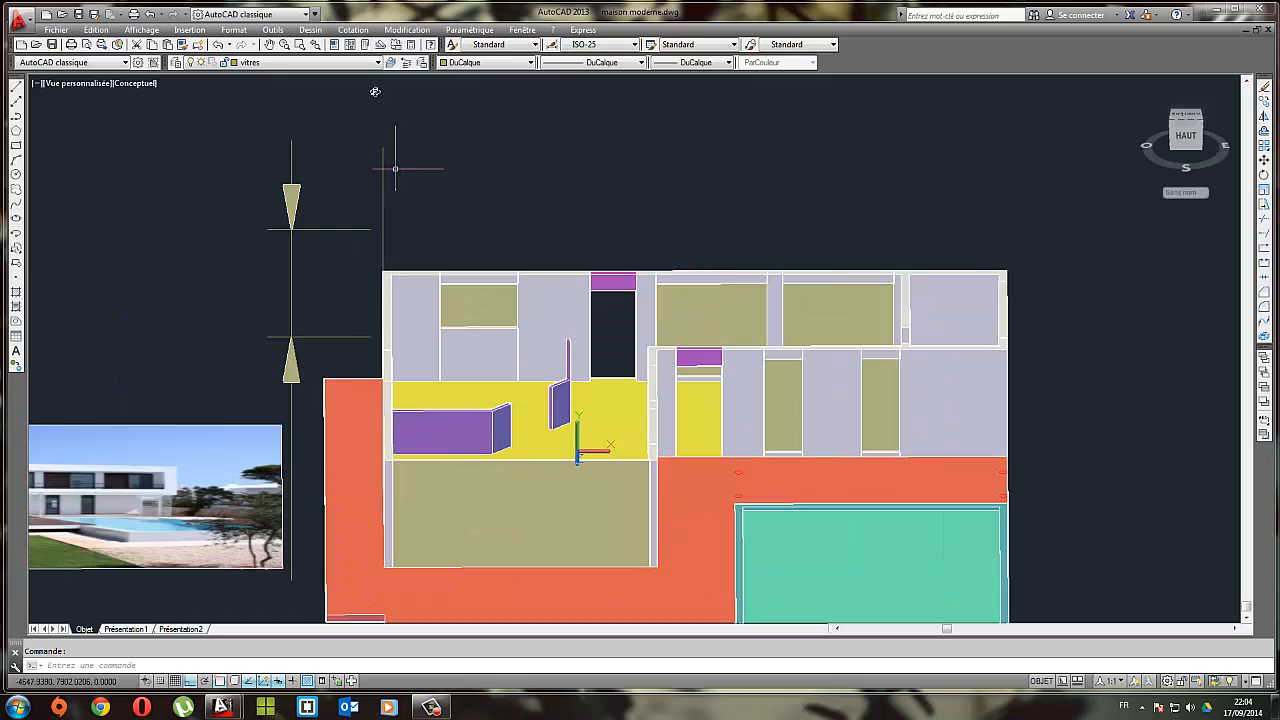
{"action": "left_click", "coordinate": [321, 65]}
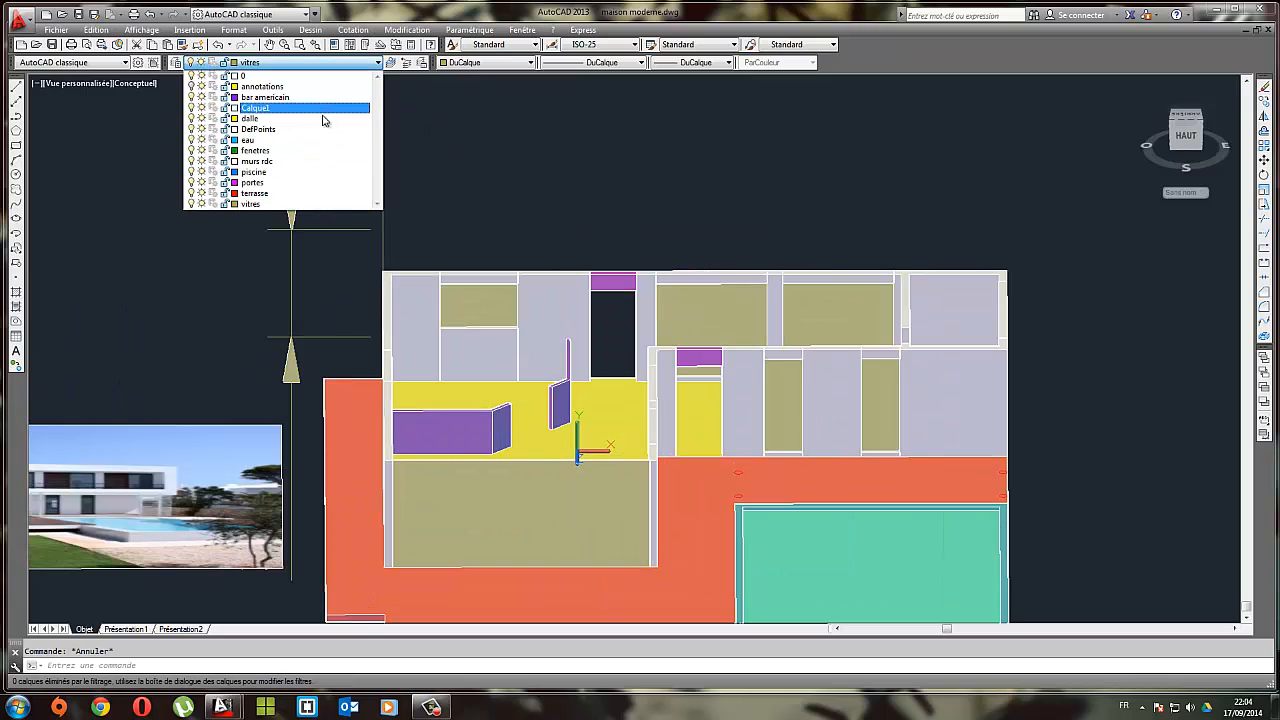
{"action": "left_click", "coordinate": [288, 160]}
{"action": "left_click", "coordinate": [381, 161]}
{"action": "left_click", "coordinate": [398, 185]}
{"action": "left_click", "coordinate": [397, 185]}
{"action": "left_click", "coordinate": [342, 153]}
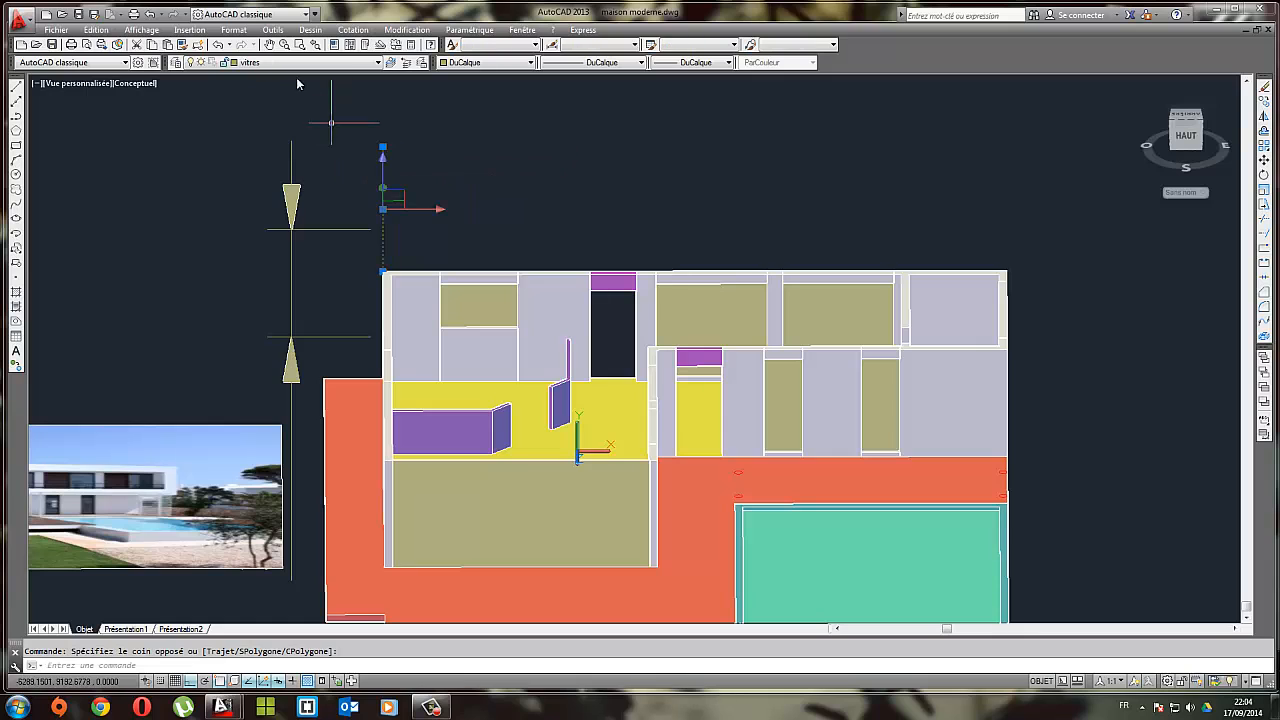
{"action": "left_click", "coordinate": [300, 62]}
{"action": "left_click", "coordinate": [288, 152]}
{"action": "key", "text": "Escape"}
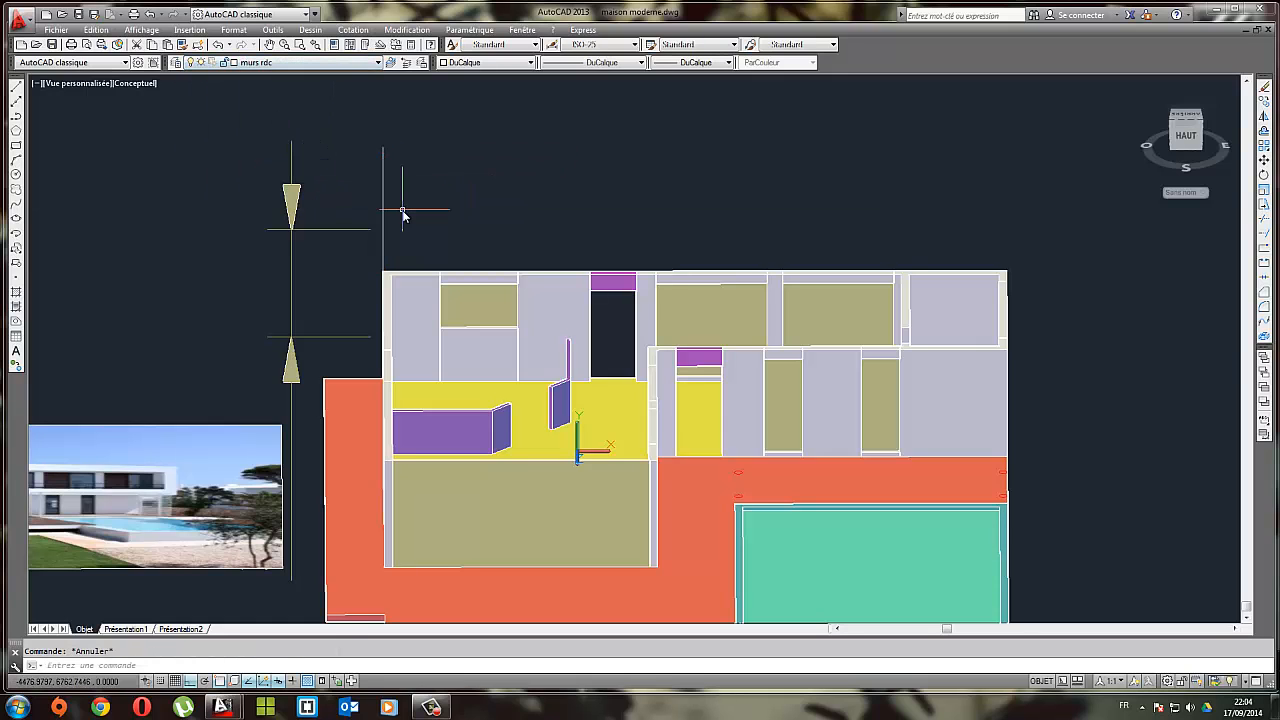
Examine the upper floor in the reference photo and compare it with the ground-floor model
{"action": "middle_click_drag", "start_coordinate": [357, 161], "coordinate": [394, 142]}
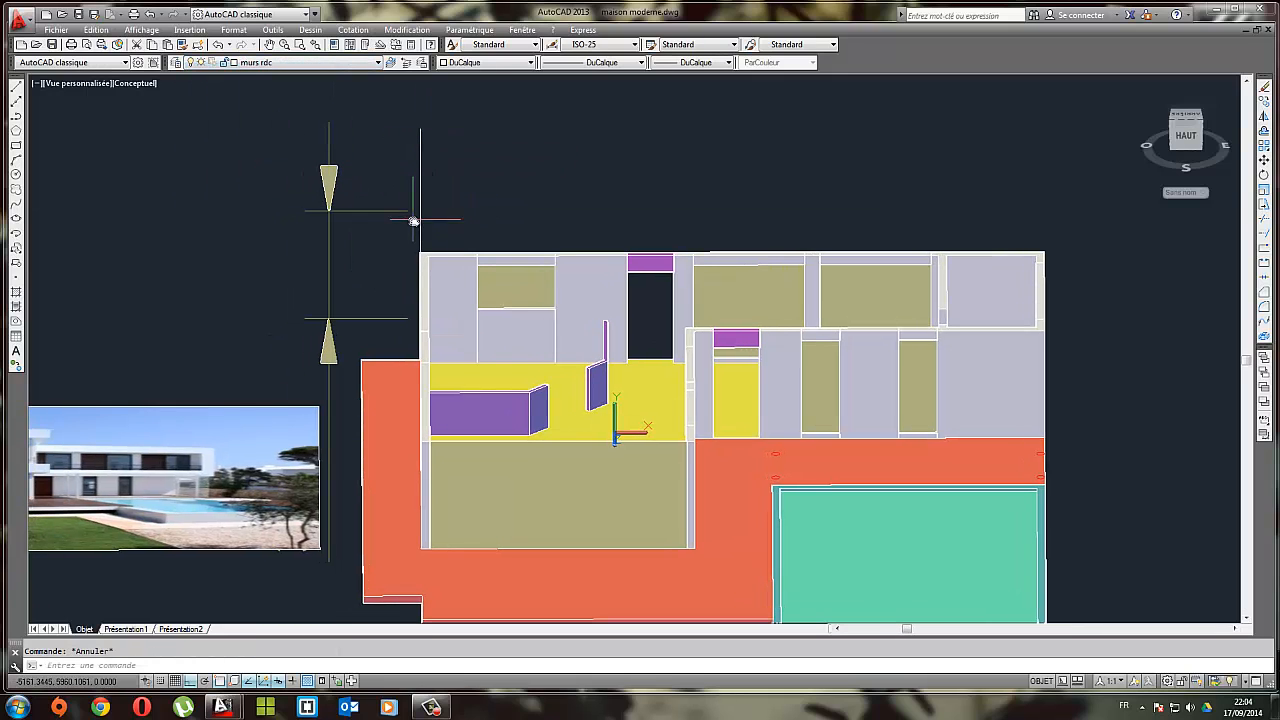
{"action": "middle_click_drag", "start_coordinate": [452, 261], "coordinate": [546, 229]}
{"action": "middle_click_drag", "start_coordinate": [340, 371], "coordinate": [414, 377]}
{"action": "middle_click_drag", "start_coordinate": [321, 419], "coordinate": [426, 414]}
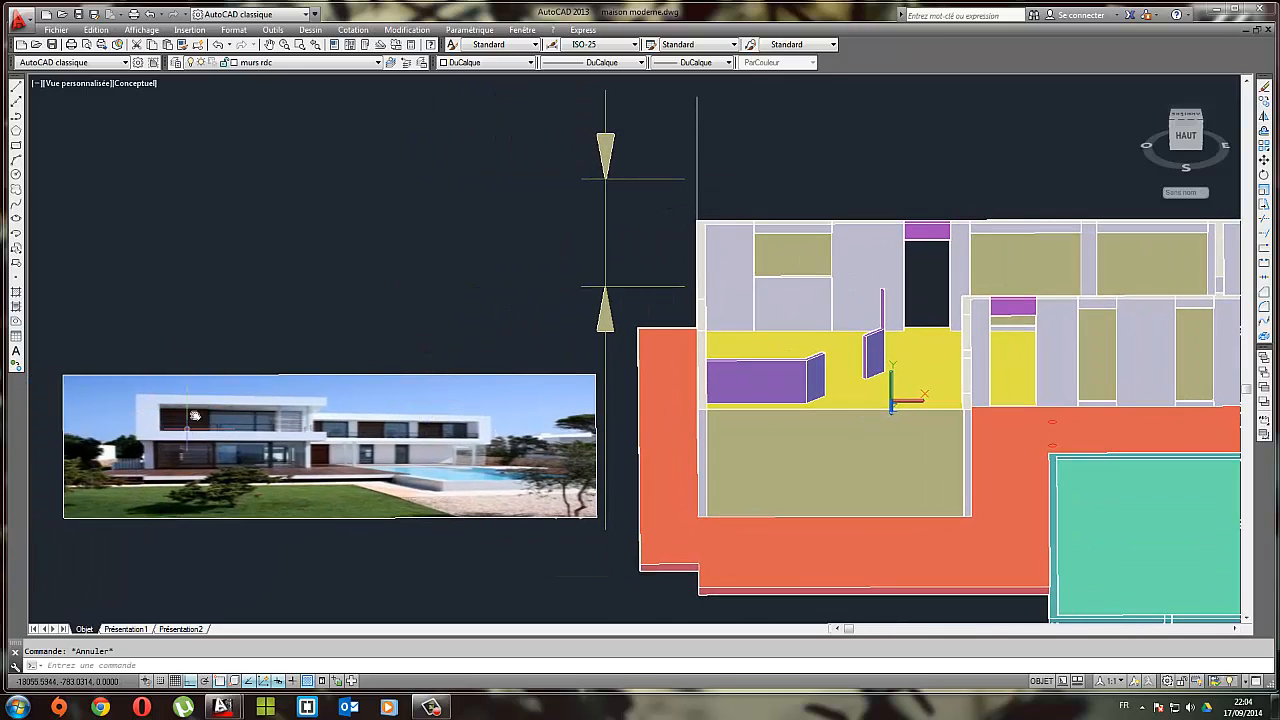
{"action": "mouse_move", "coordinate": [867, 199]}
{"action": "middle_mouse_down"}
{"action": "mouse_move", "coordinate": [771, 251]}
{"action": "mouse_move", "coordinate": [771, 265]}
{"action": "middle_mouse_up"}
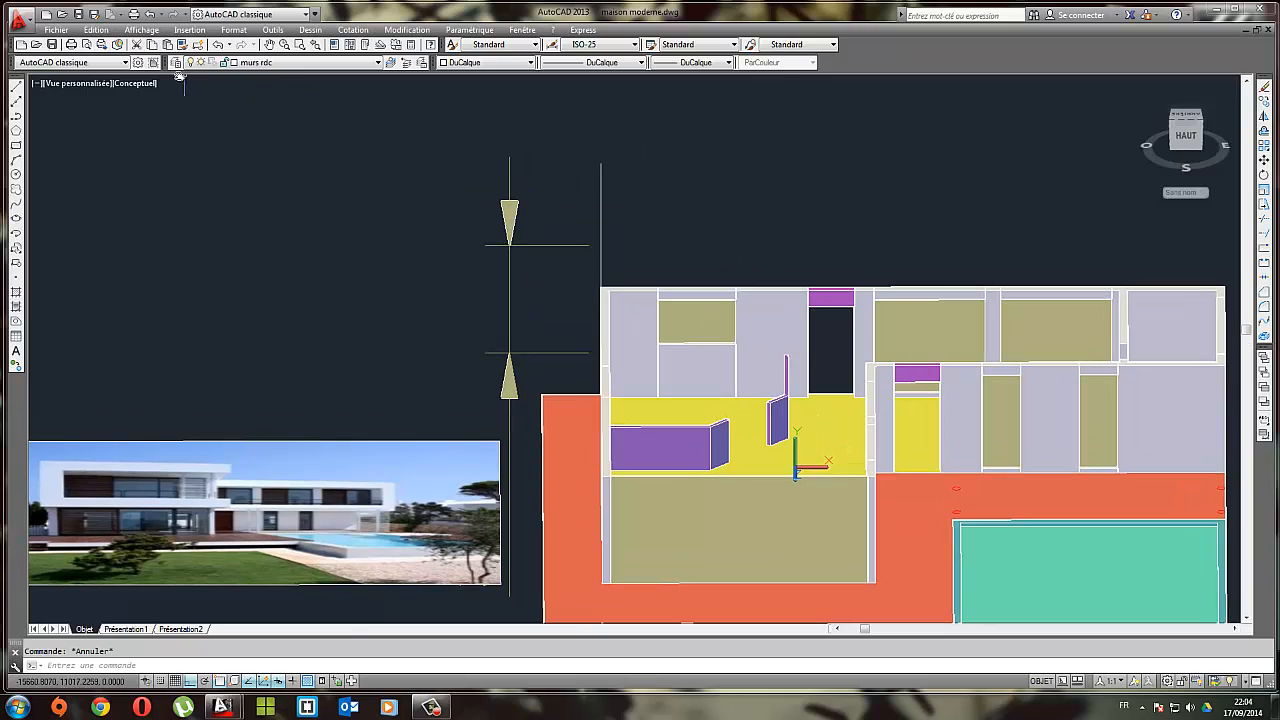
{"action": "middle_click_drag", "start_coordinate": [826, 497], "coordinate": [732, 444]}
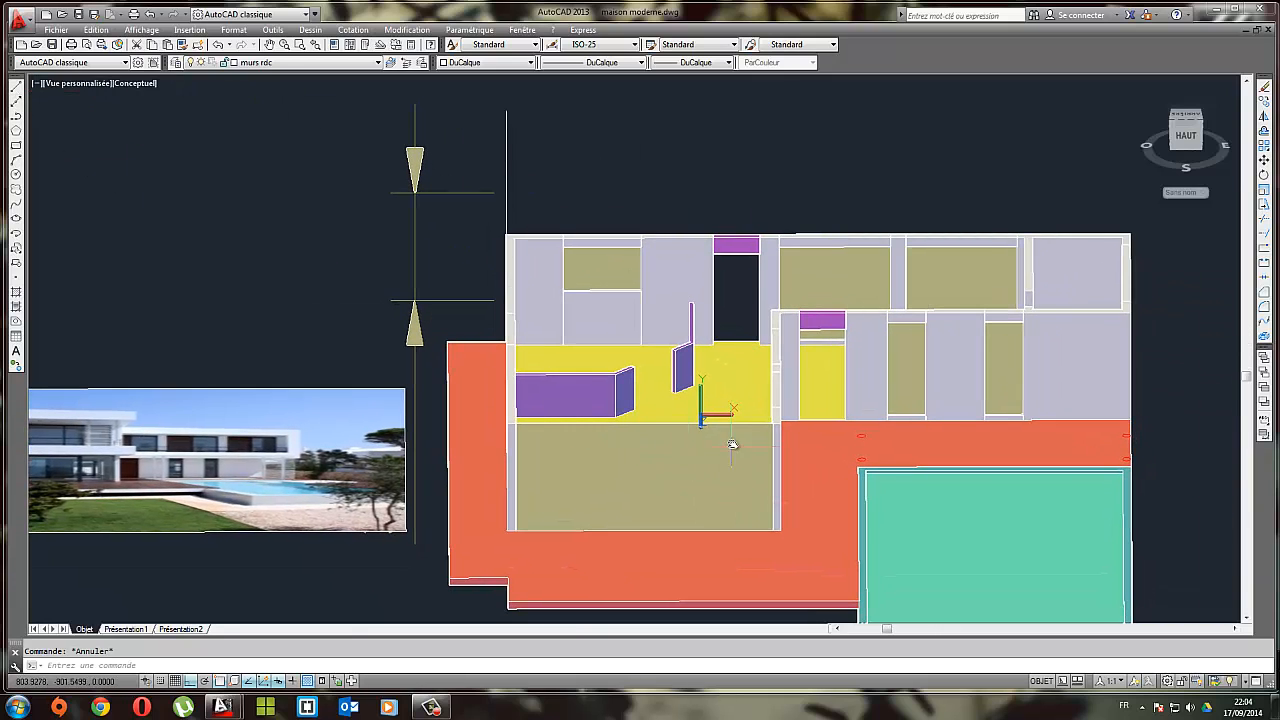
{"action": "scroll", "coordinate": [174, 466], "scroll_direction": "up", "scroll_amount": 5}
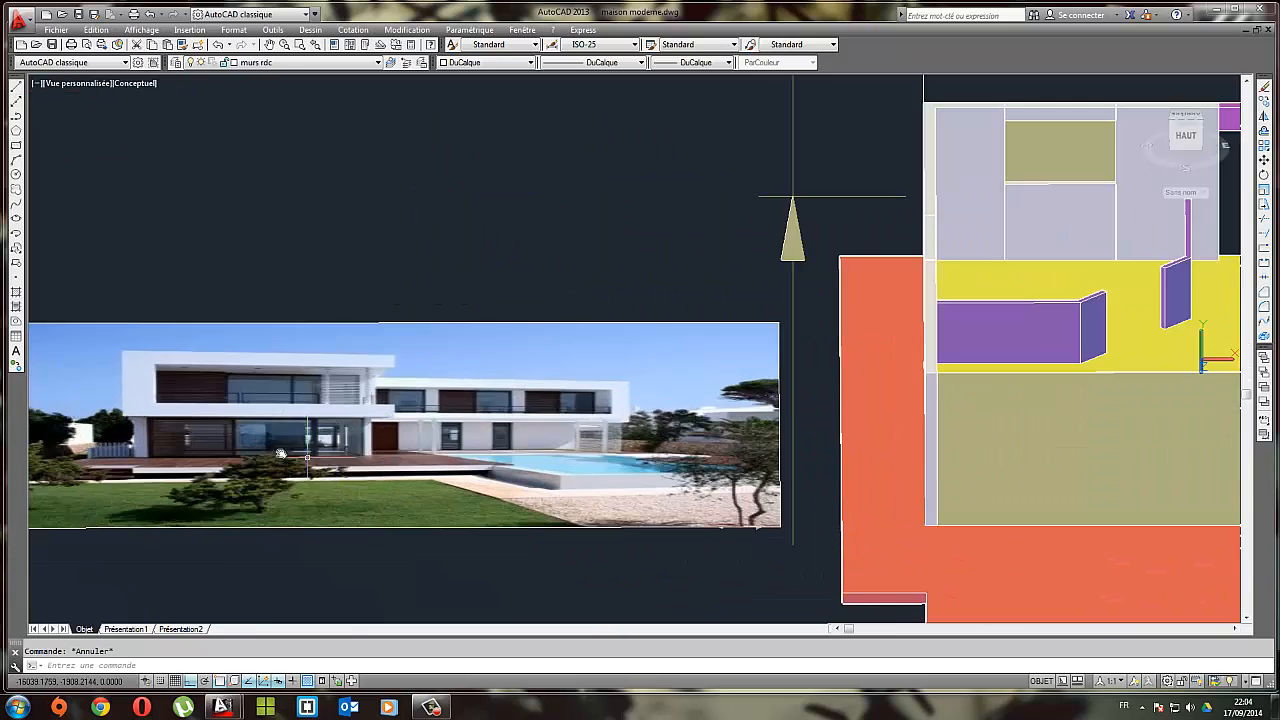
{"action": "scroll", "coordinate": [410, 434], "scroll_direction": "down", "scroll_amount": 6}
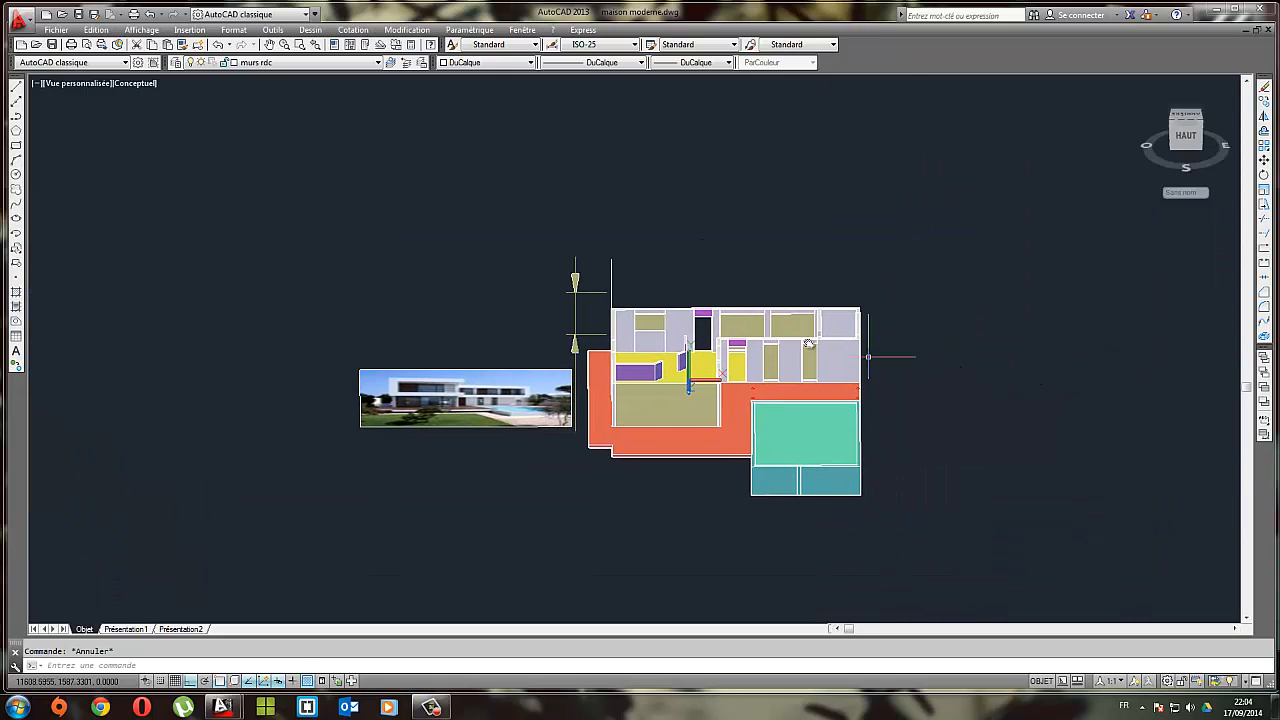
Move the vertical line by its lower endpoint from the rear-left wall corner to the top of the front-left outer corner
{"action": "scroll", "coordinate": [692, 286], "scroll_direction": "up", "scroll_amount": 2}
{"action": "left_click", "coordinate": [578, 312]}
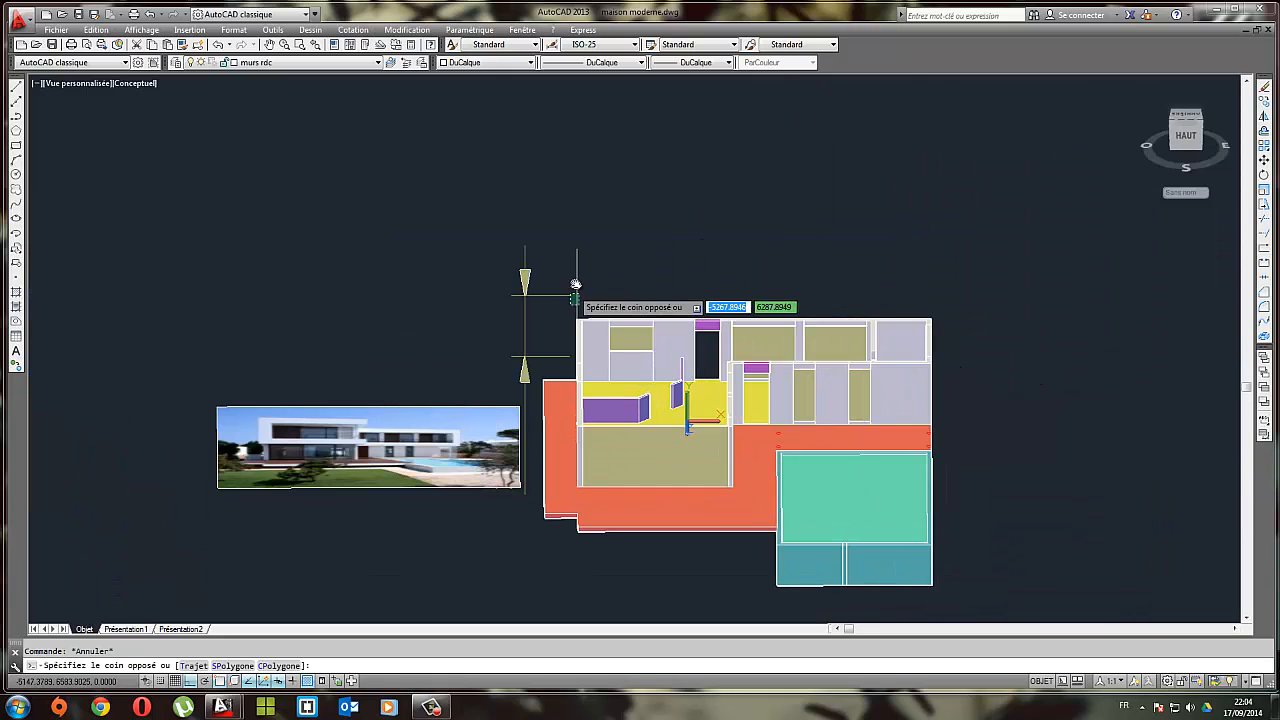
{"action": "left_click", "coordinate": [1263, 163]}
{"action": "scroll", "coordinate": [556, 326], "scroll_direction": "up", "scroll_amount": 5}
{"action": "left_click", "coordinate": [624, 304]}
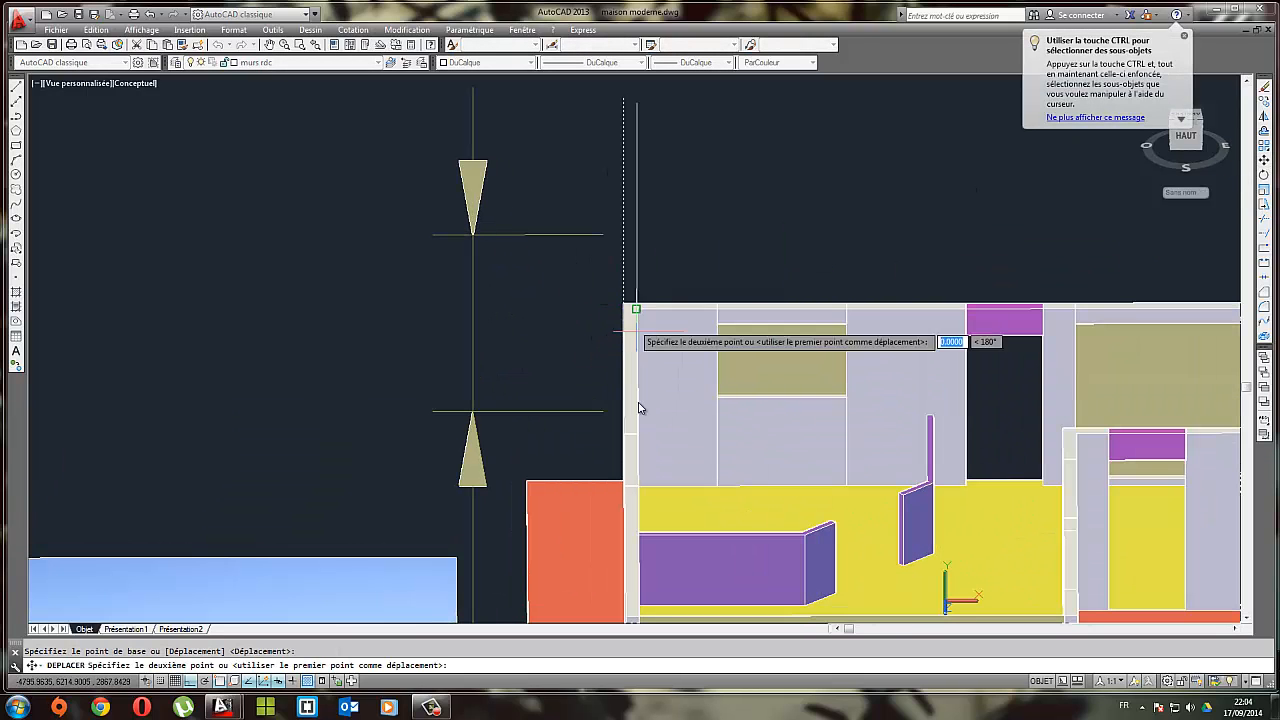
{"action": "scroll", "coordinate": [640, 408], "scroll_direction": "down", "scroll_amount": 3}
{"action": "middle_click_drag", "start_coordinate": [634, 449], "coordinate": [589, 441], "text": "shift"}
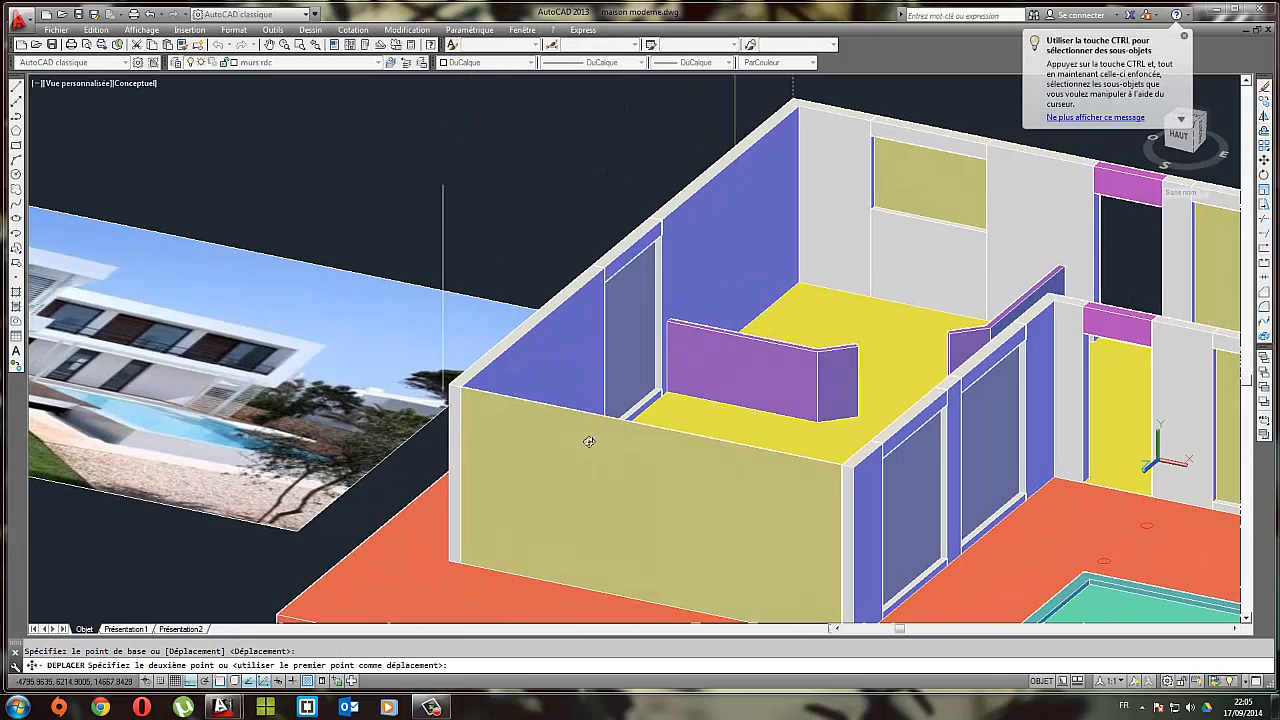
{"action": "left_click", "coordinate": [450, 386]}
{"action": "middle_click_drag", "start_coordinate": [583, 389], "coordinate": [602, 347]}
{"action": "key", "text": "Escape"}
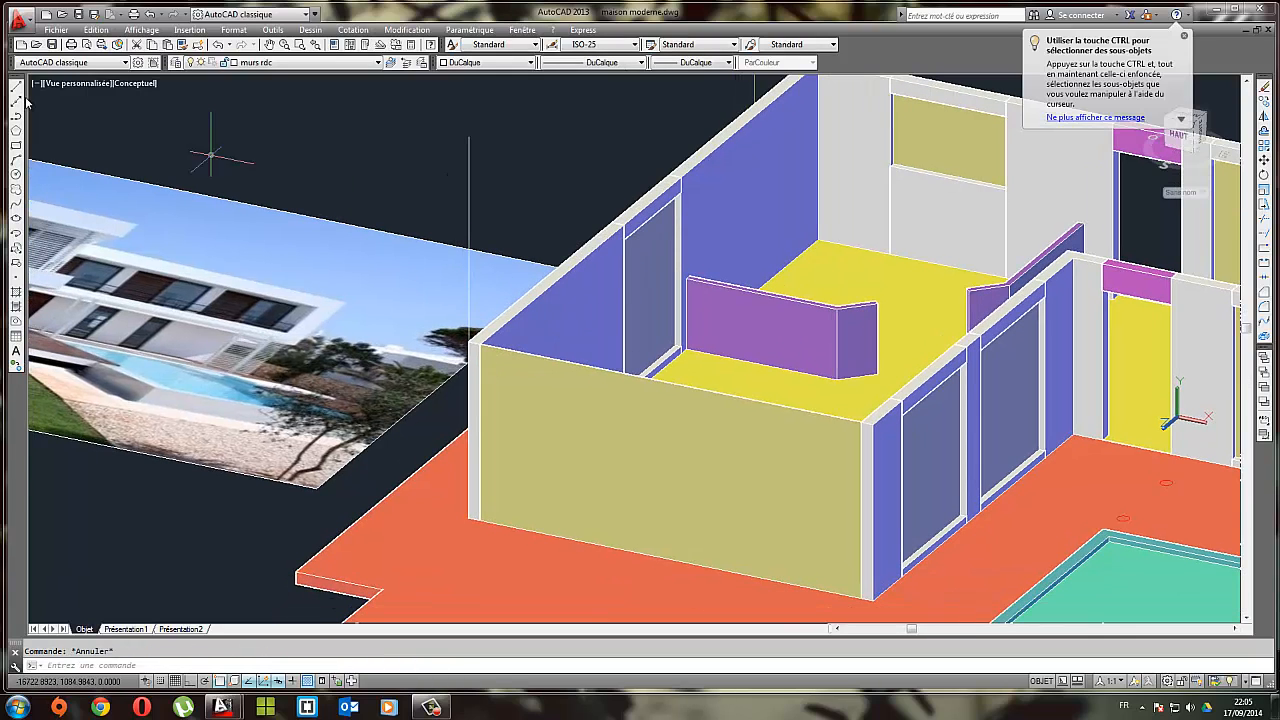
Try to draw an 8000 line along the X axis from the top of the front-right outer wall corner
{"action": "left_click", "coordinate": [16, 87]}
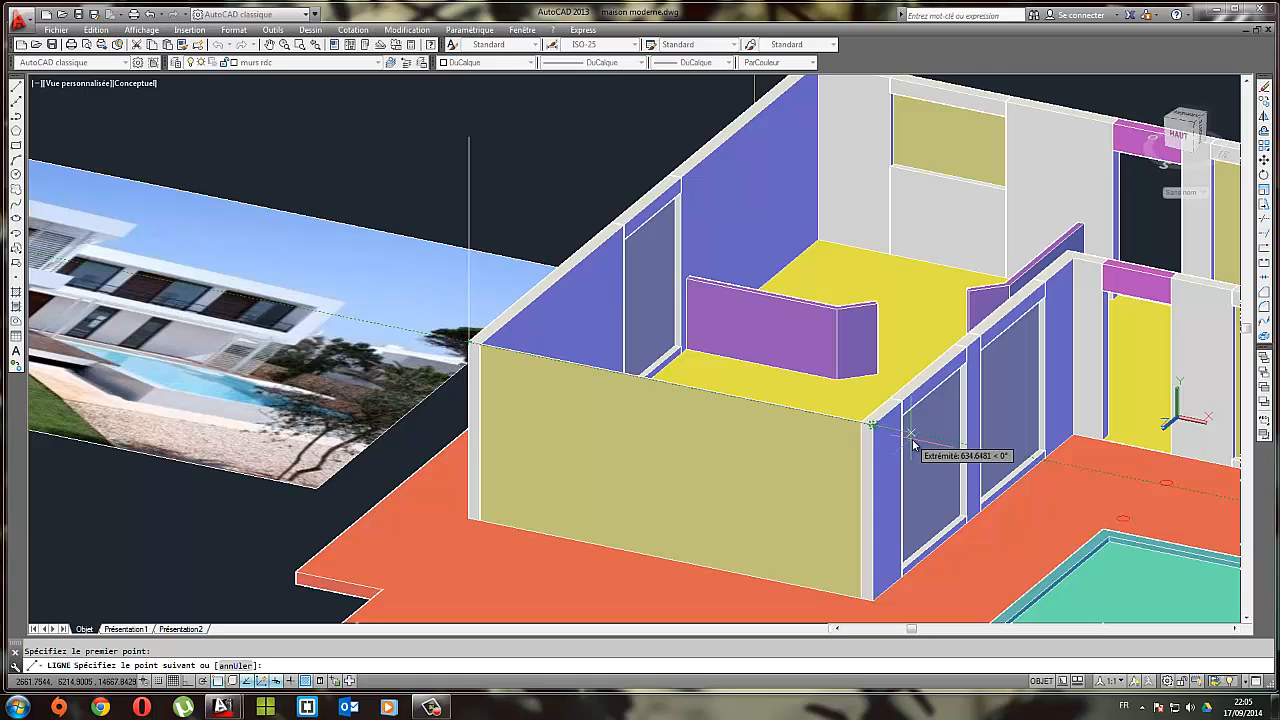
{"action": "type", "text": "8000"}
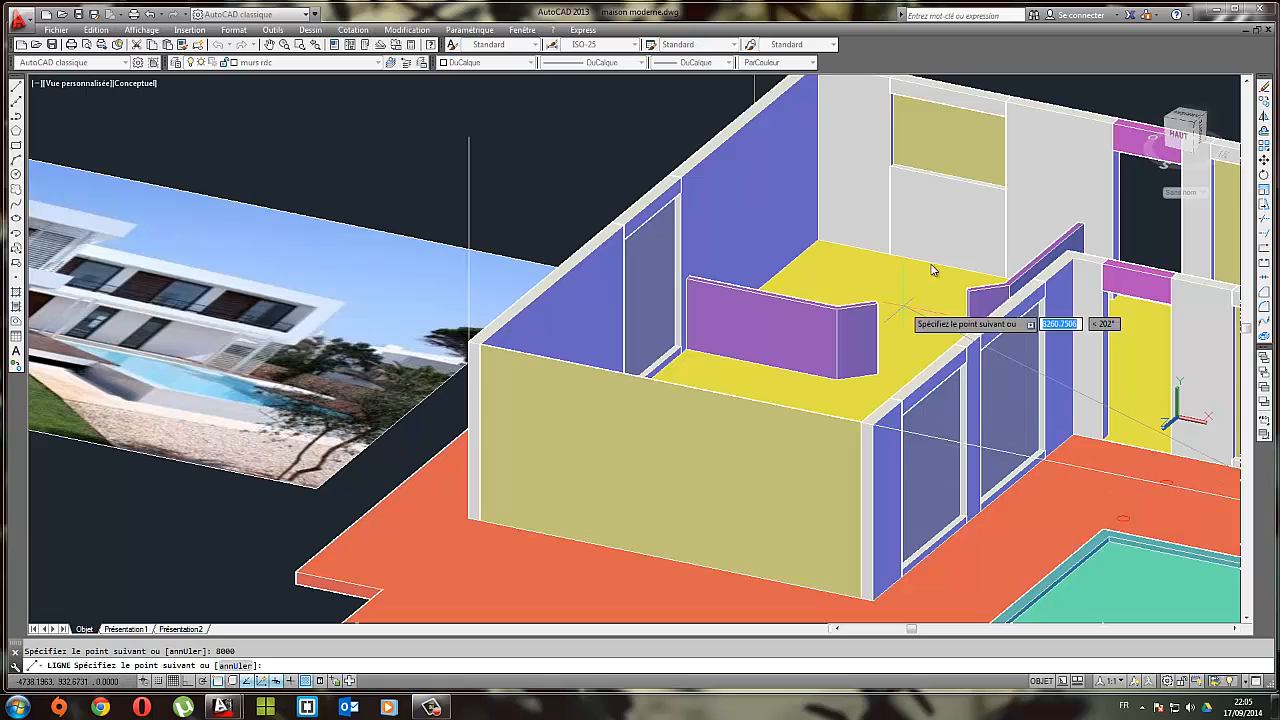
{"action": "key", "text": "Return"}
{"action": "scroll", "coordinate": [1040, 450], "scroll_direction": "down", "scroll_amount": 3}
{"action": "middle_click_drag", "start_coordinate": [1040, 450], "coordinate": [887, 417]}
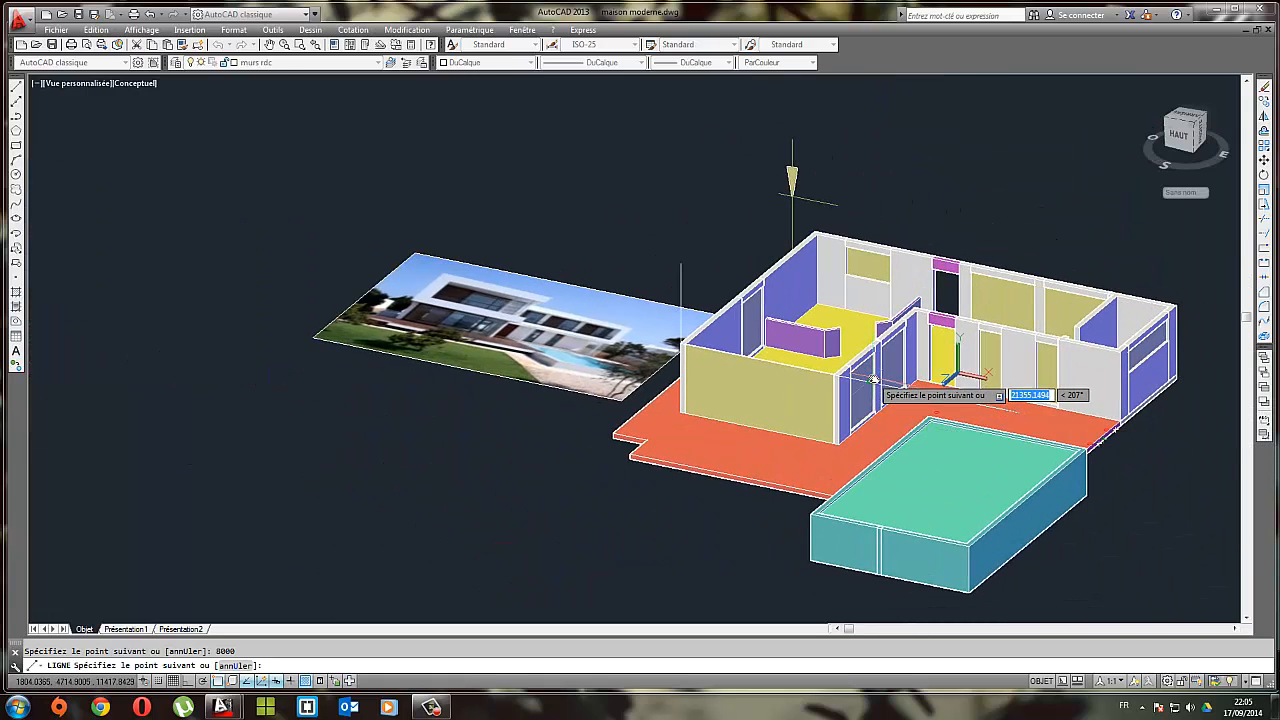
{"action": "key", "text": "ctrl+z"}
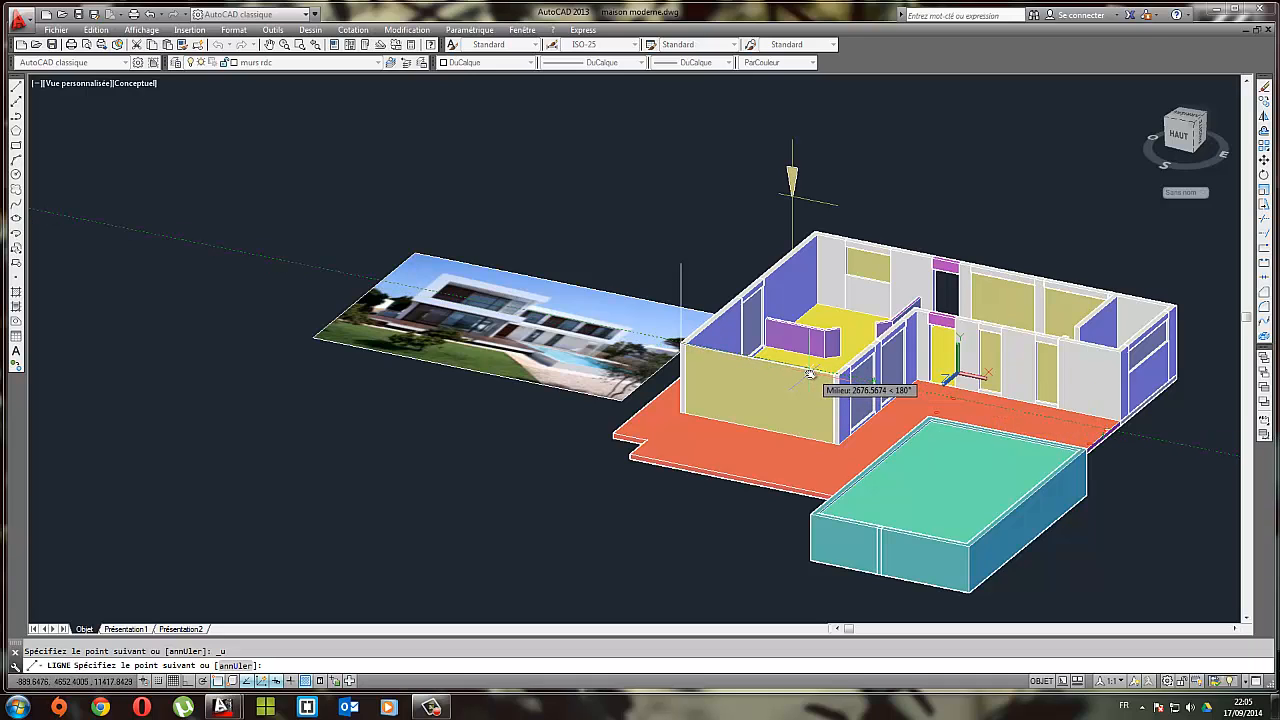
{"action": "key", "text": "Escape"}
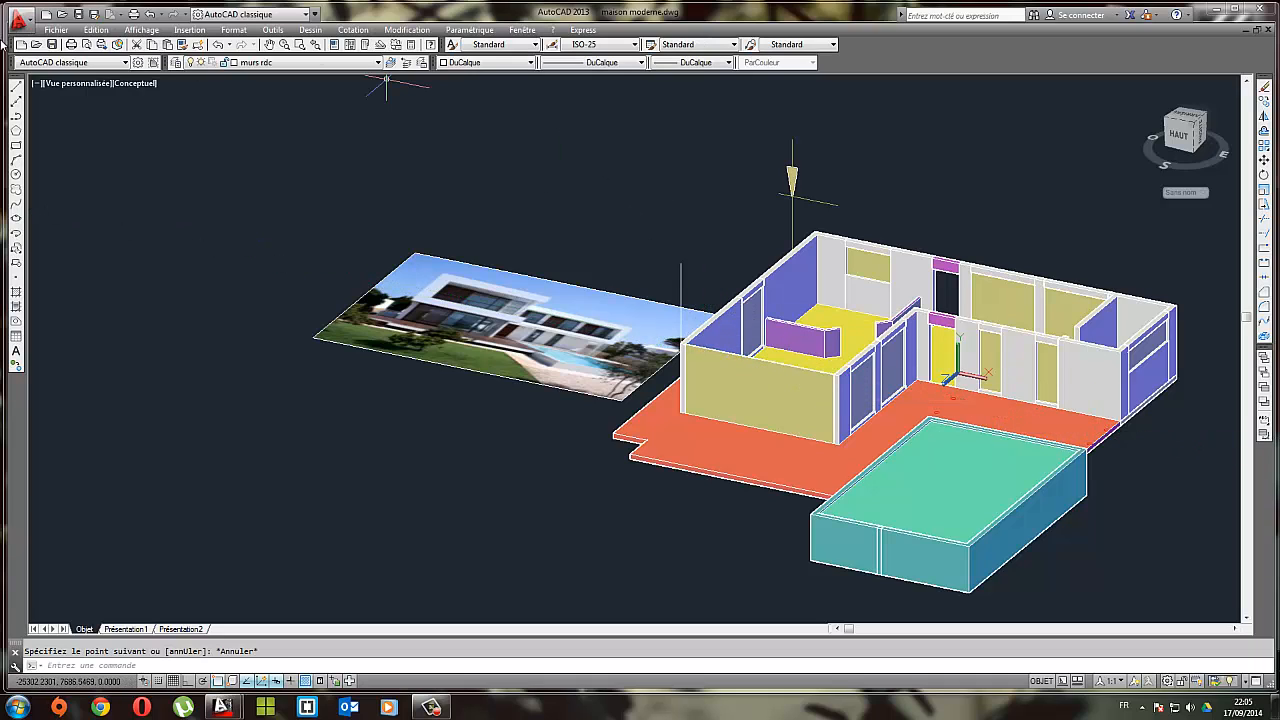
With ortho mode on, draw an 8000 horizontal line along the X axis from the upper end of the vertical line
{"action": "left_click", "coordinate": [16, 88]}
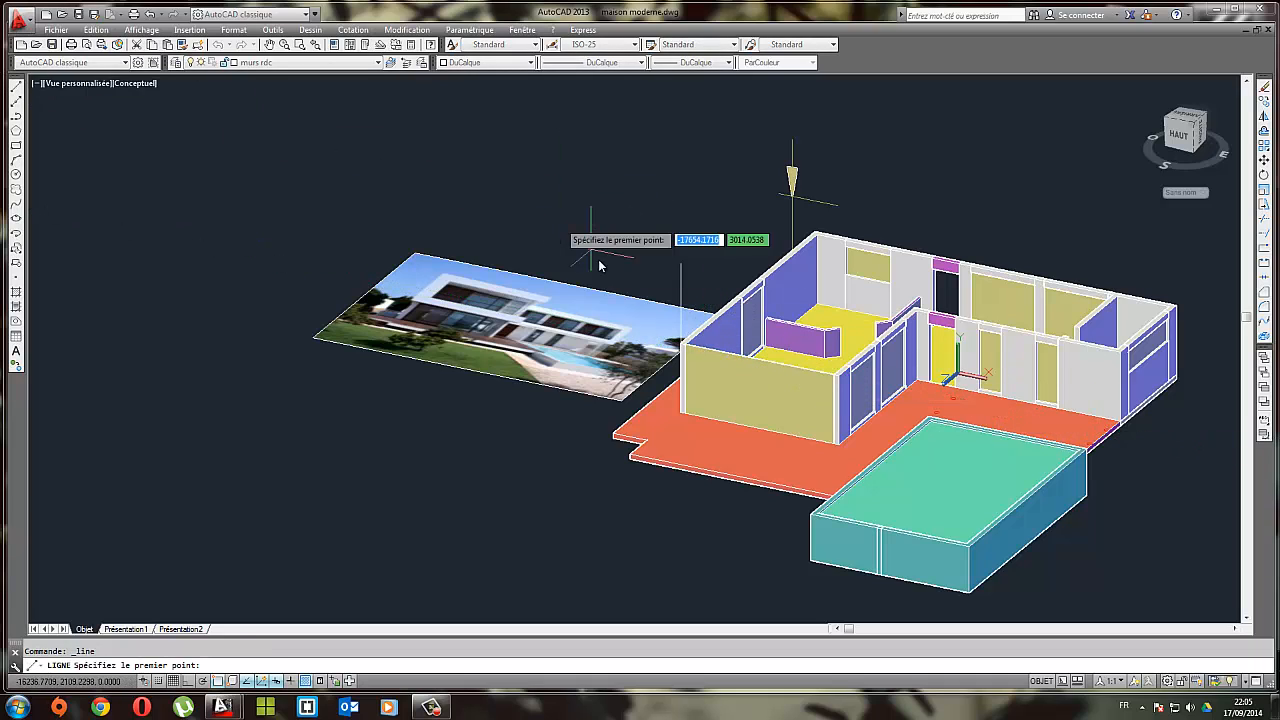
{"action": "left_click", "coordinate": [680, 264]}
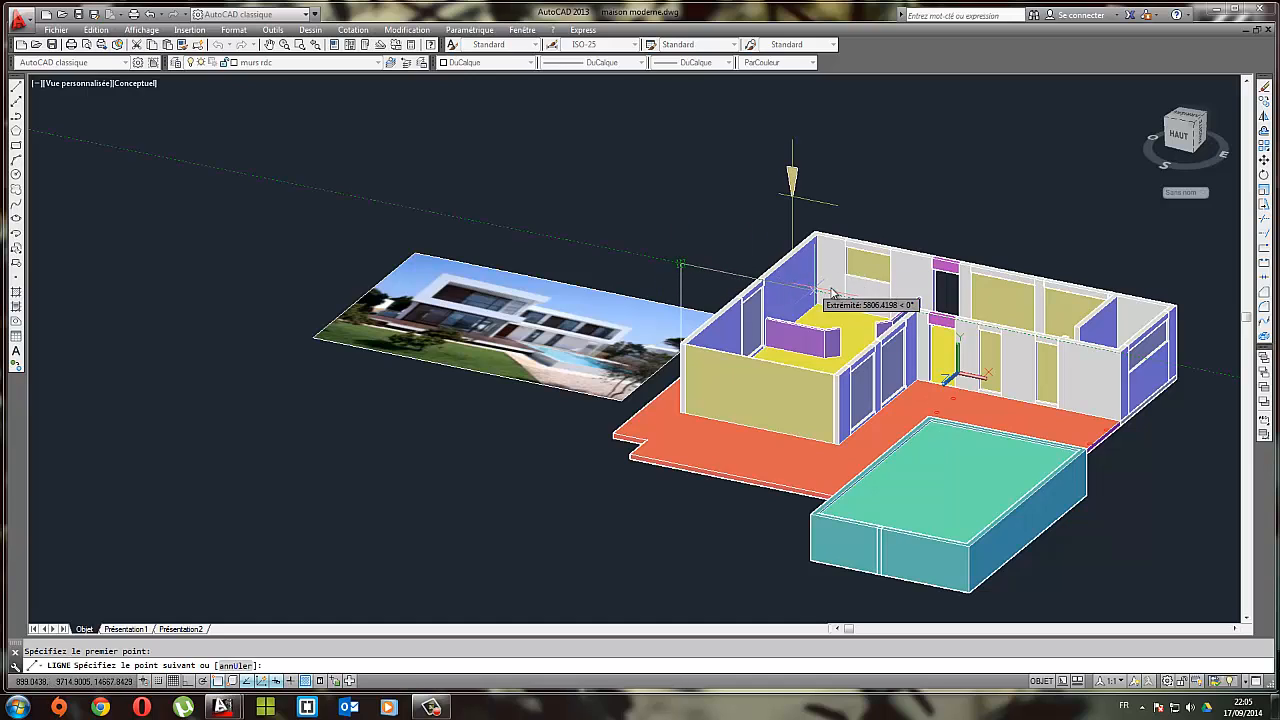
{"action": "left_click", "coordinate": [189, 681]}
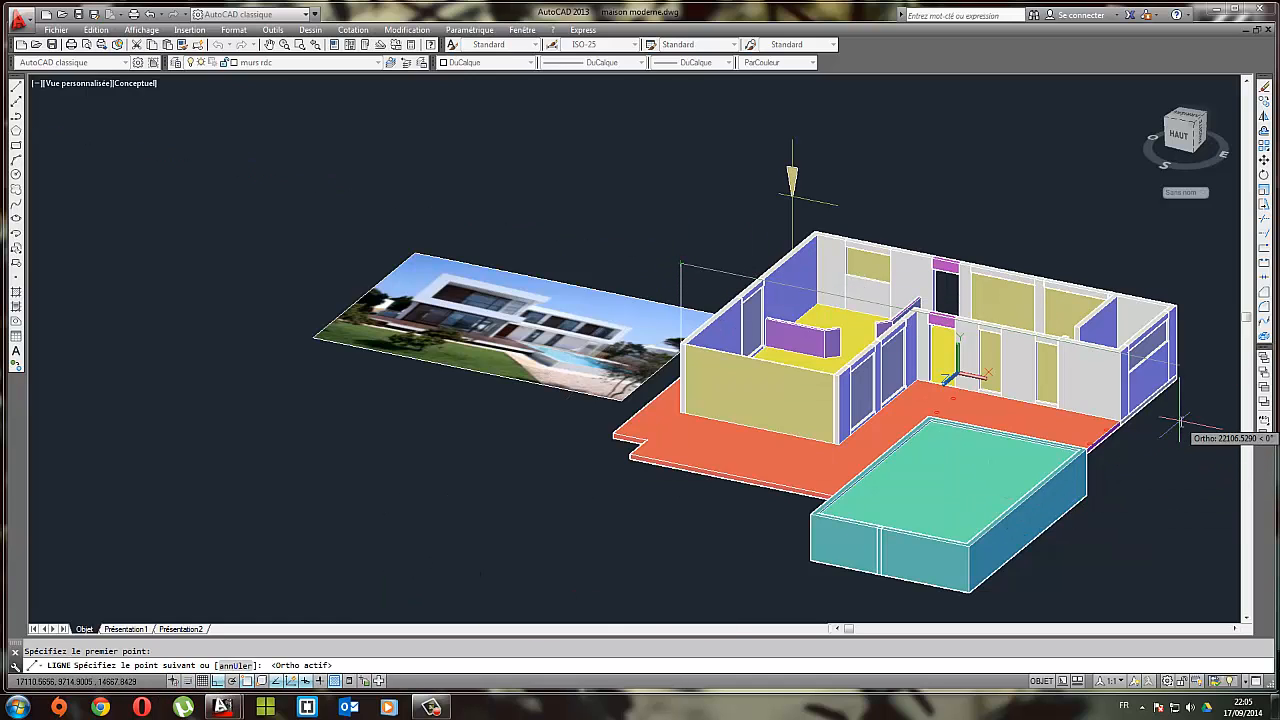
{"action": "type", "text": "8000"}
{"action": "key", "text": "Return"}
{"action": "key", "text": "Escape"}
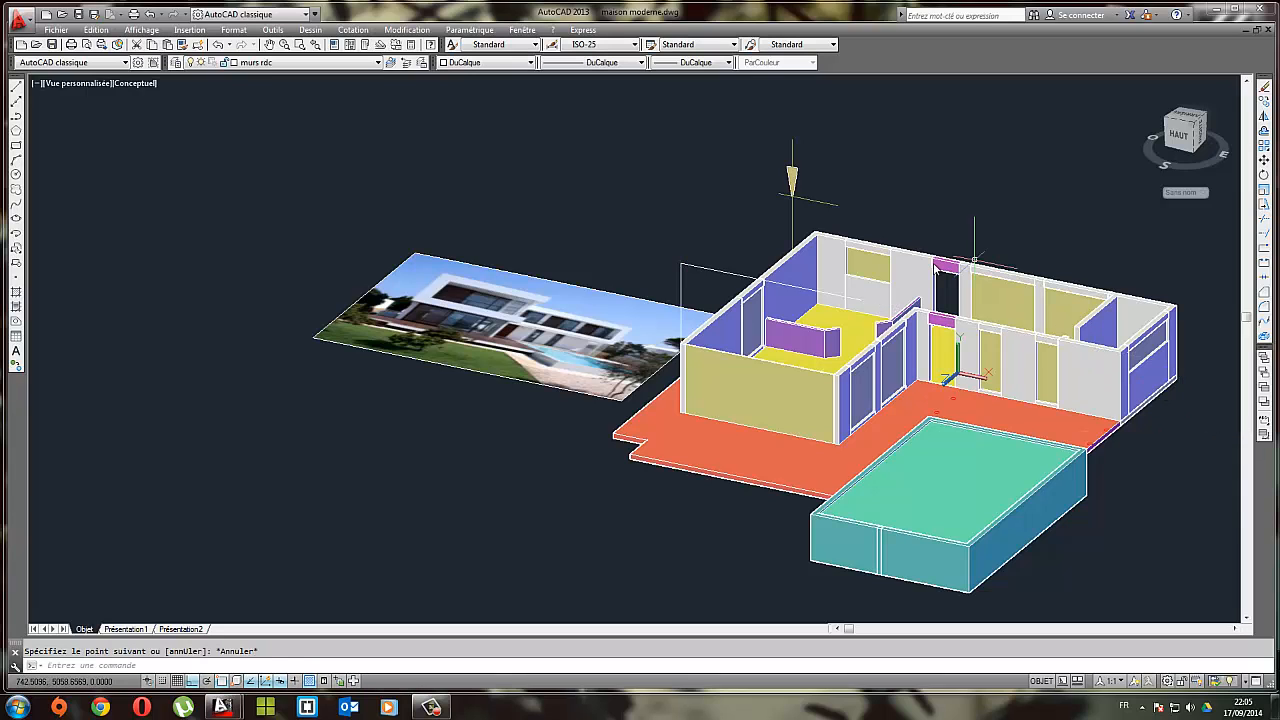
Move the vertical line and the 8000 line together off the house into the empty area in front of the reference photo
{"action": "left_click", "coordinate": [688, 280]}
{"action": "left_click", "coordinate": [666, 247]}
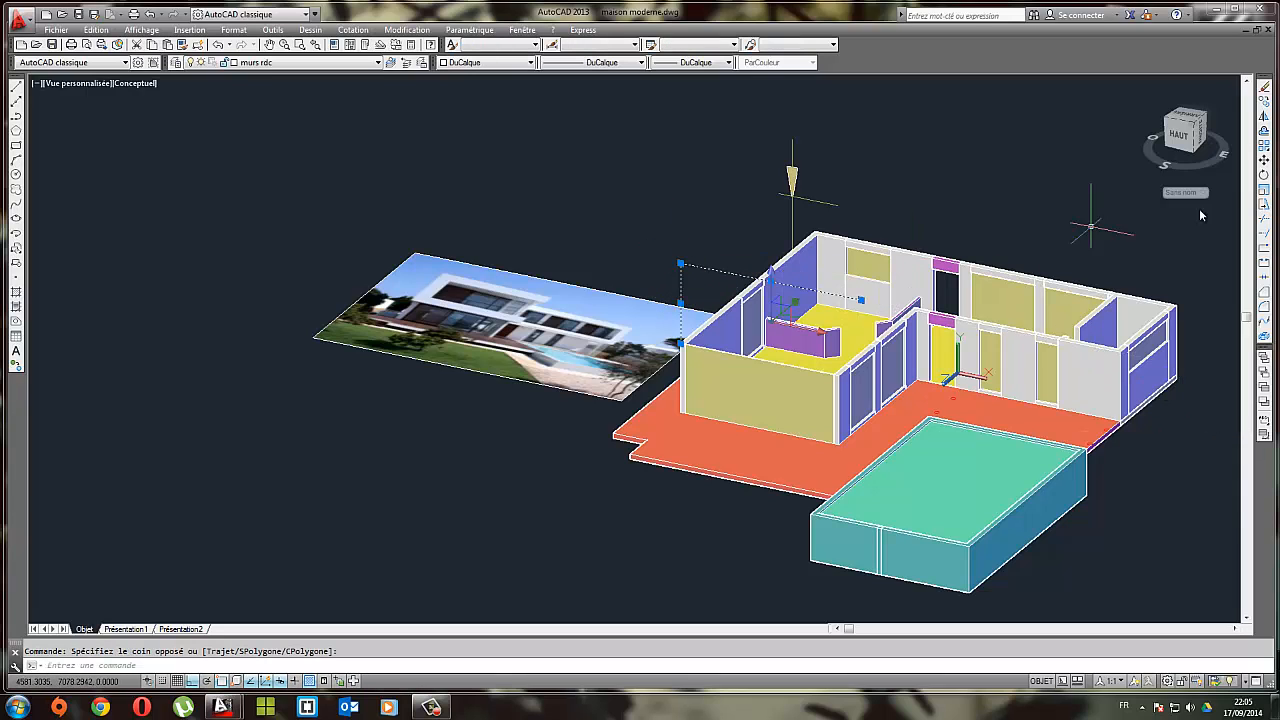
{"action": "left_click", "coordinate": [1262, 164]}
{"action": "left_click", "coordinate": [920, 192]}
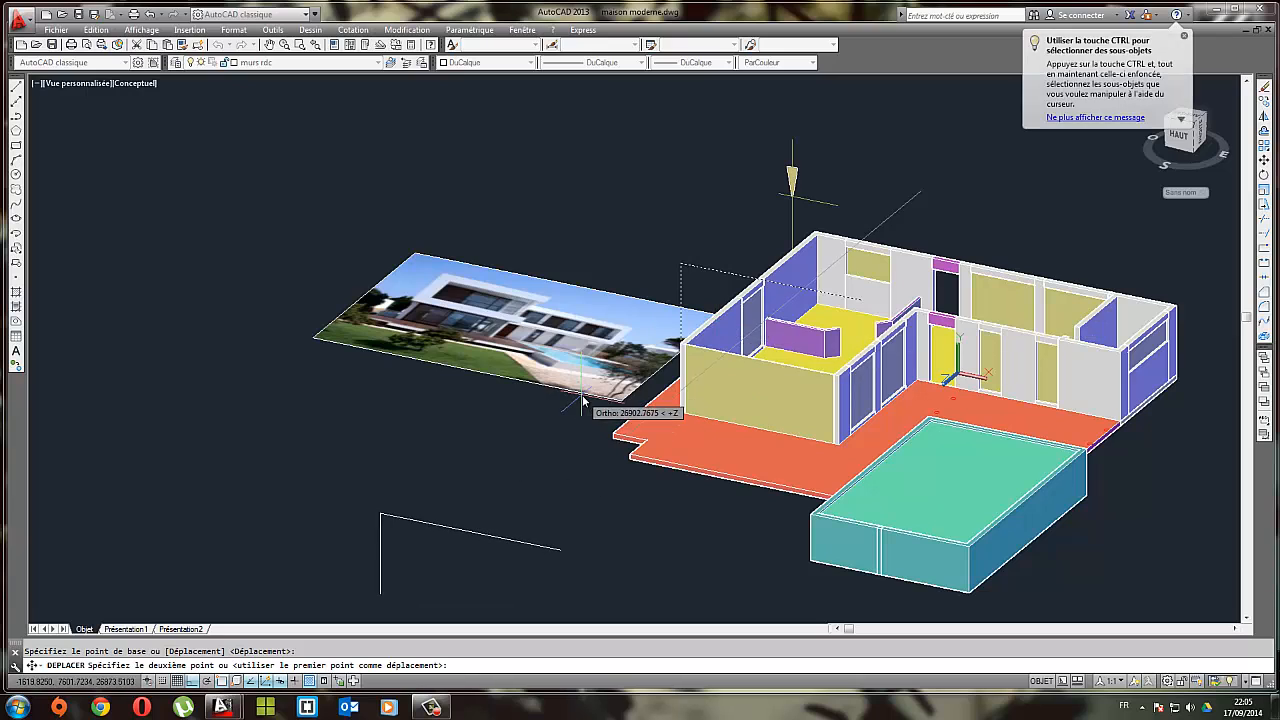
{"action": "left_click", "coordinate": [579, 405]}
{"action": "middle_click_drag", "start_coordinate": [473, 589], "coordinate": [611, 424]}
{"action": "key", "text": "Escape"}
Copy the 8000 line from the upper end to the lower end of the vertical line
{"action": "left_click", "coordinate": [677, 404]}
{"action": "left_click", "coordinate": [638, 370]}
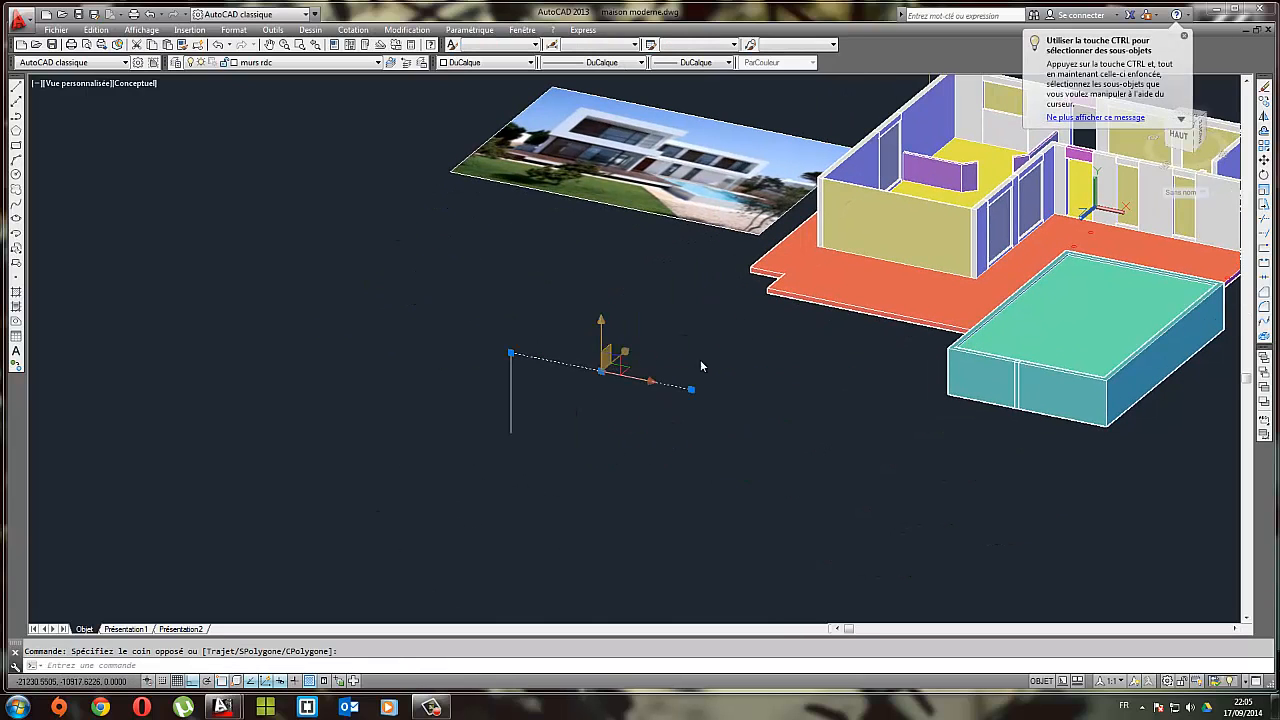
{"action": "left_click", "coordinate": [1264, 110]}
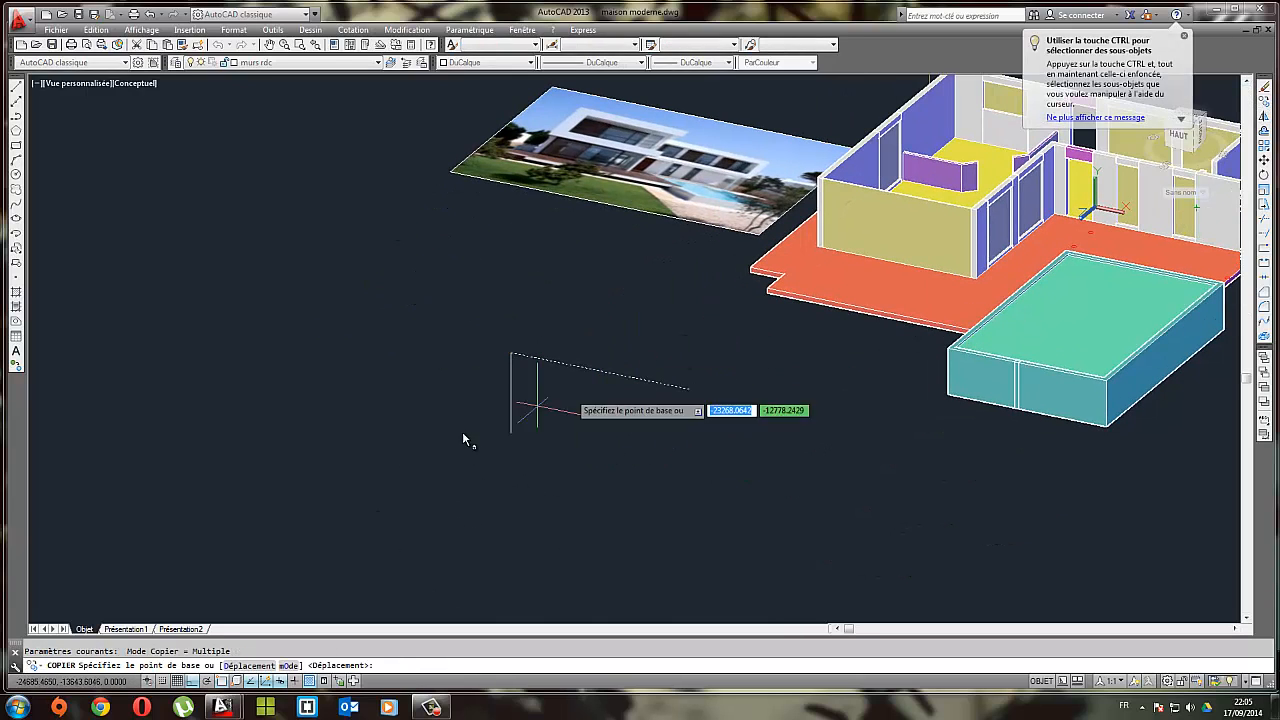
{"action": "left_click", "coordinate": [511, 354]}
{"action": "left_click", "coordinate": [512, 435]}
{"action": "key", "text": "Escape"}
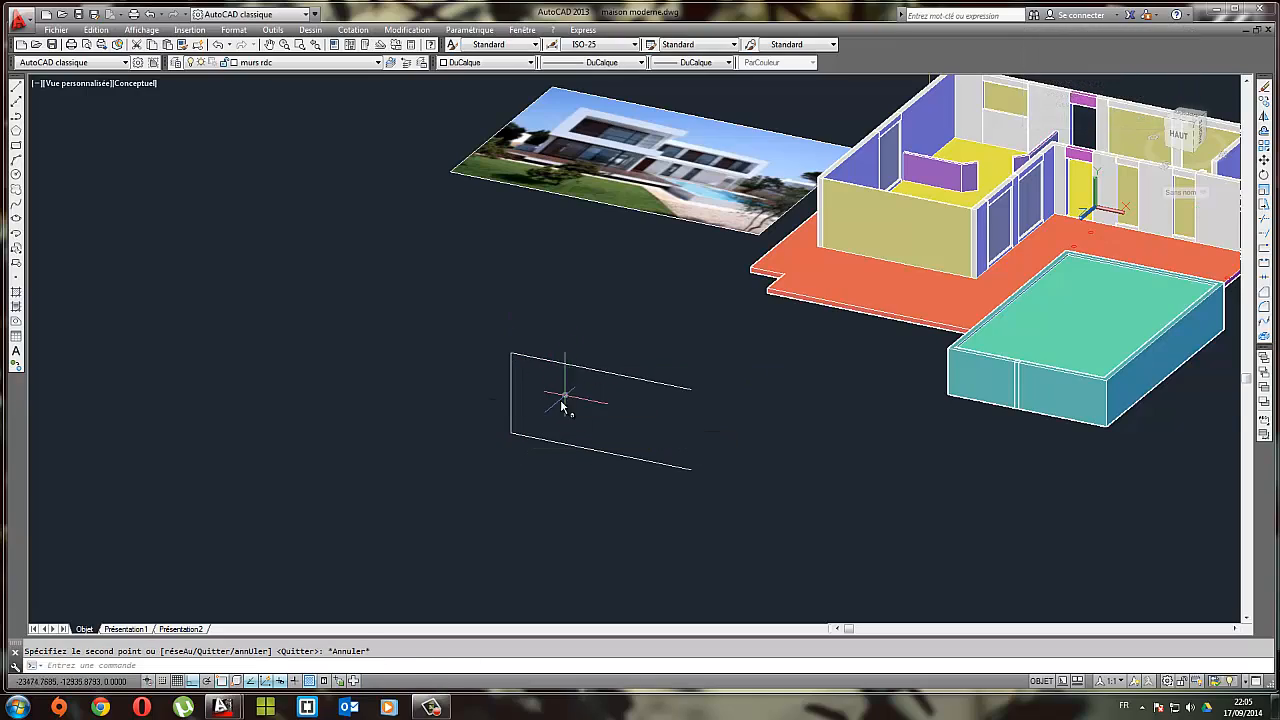
Examine the framing of the upper floor's facade in the reference photo
{"action": "scroll", "coordinate": [560, 399], "scroll_direction": "up", "scroll_amount": 3}
{"action": "scroll", "coordinate": [664, 222], "scroll_direction": "down", "scroll_amount": 4}
{"action": "middle_click_drag", "start_coordinate": [667, 218], "coordinate": [675, 443]}
{"action": "scroll", "coordinate": [650, 345], "scroll_direction": "up", "scroll_amount": 8}
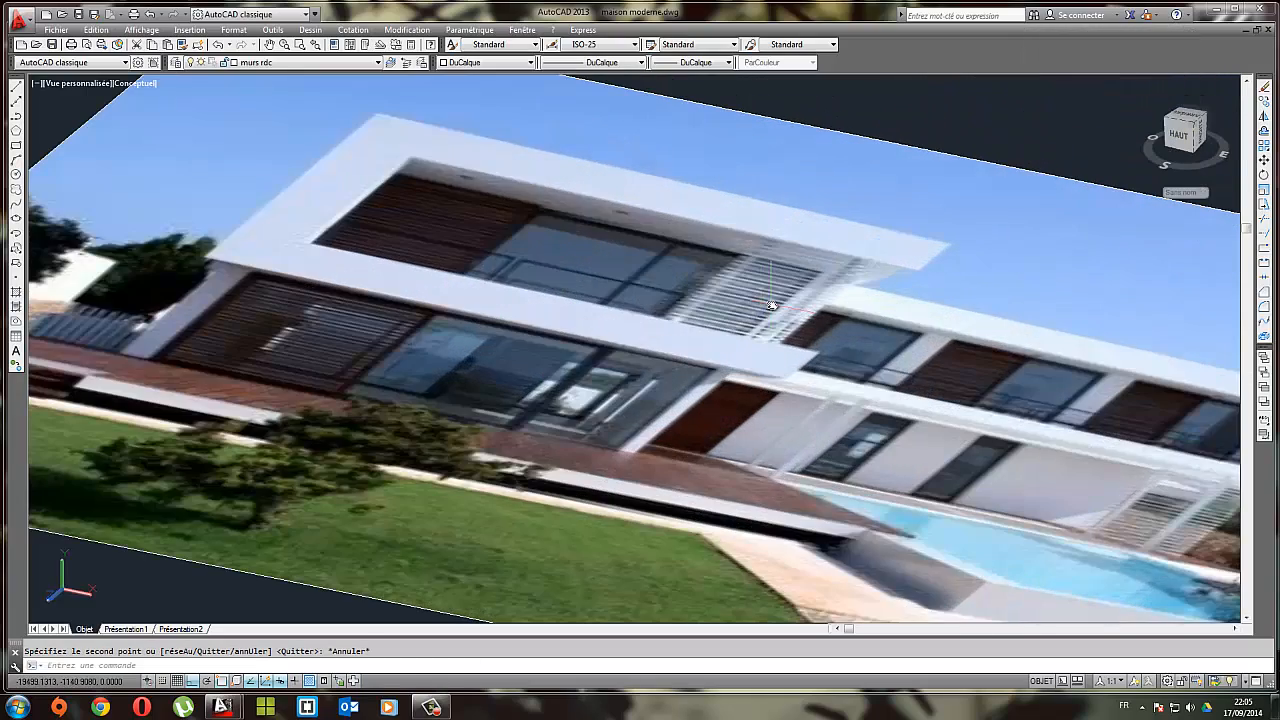
{"action": "middle_click_drag", "start_coordinate": [771, 300], "coordinate": [778, 362], "text": "shift"}
{"action": "scroll", "coordinate": [741, 279], "scroll_direction": "down", "scroll_amount": 3}
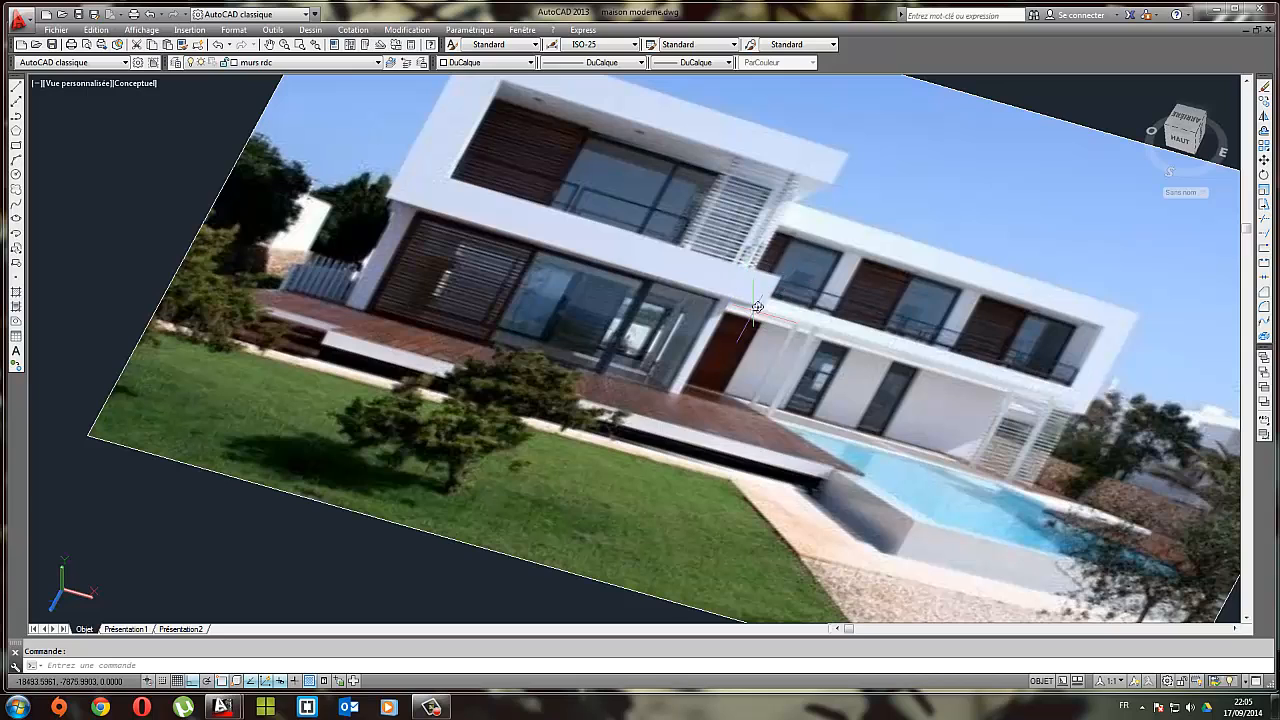
{"action": "middle_click_drag", "start_coordinate": [766, 262], "coordinate": [701, 360], "text": "shift"}
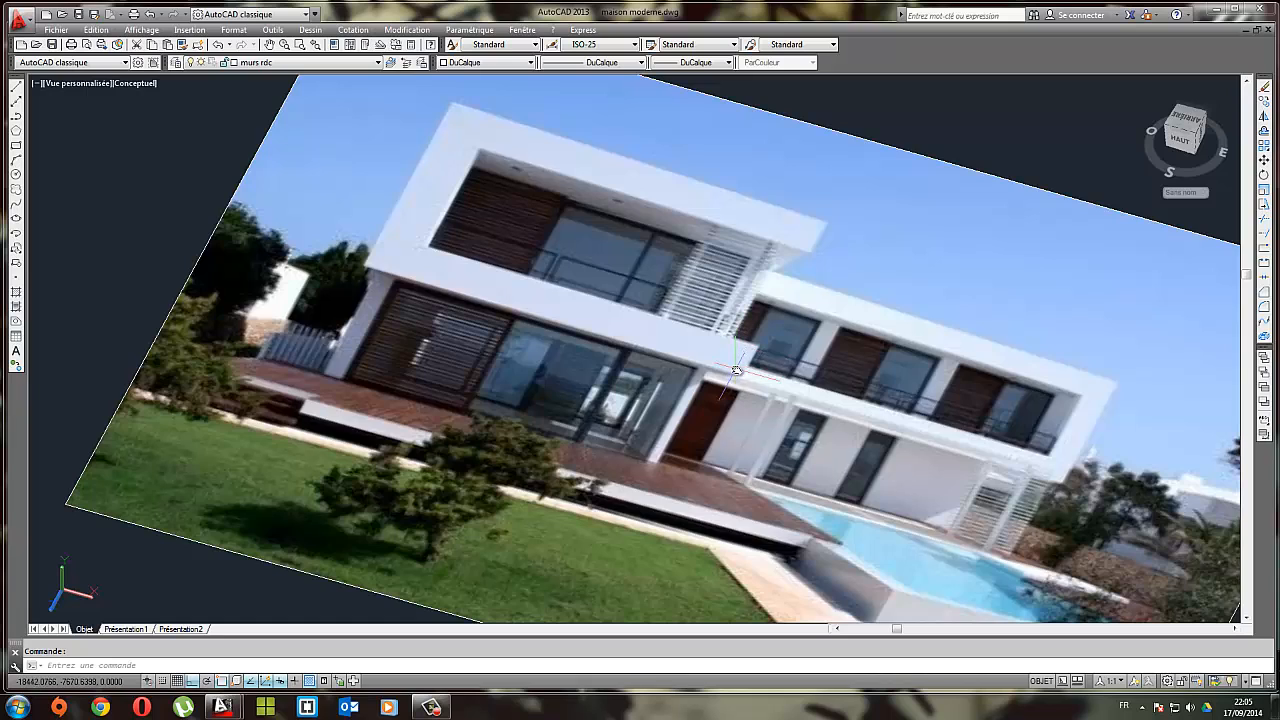
{"action": "scroll", "coordinate": [736, 370], "scroll_direction": "down", "scroll_amount": 3}
{"action": "middle_click_drag", "start_coordinate": [672, 510], "coordinate": [604, 216]}
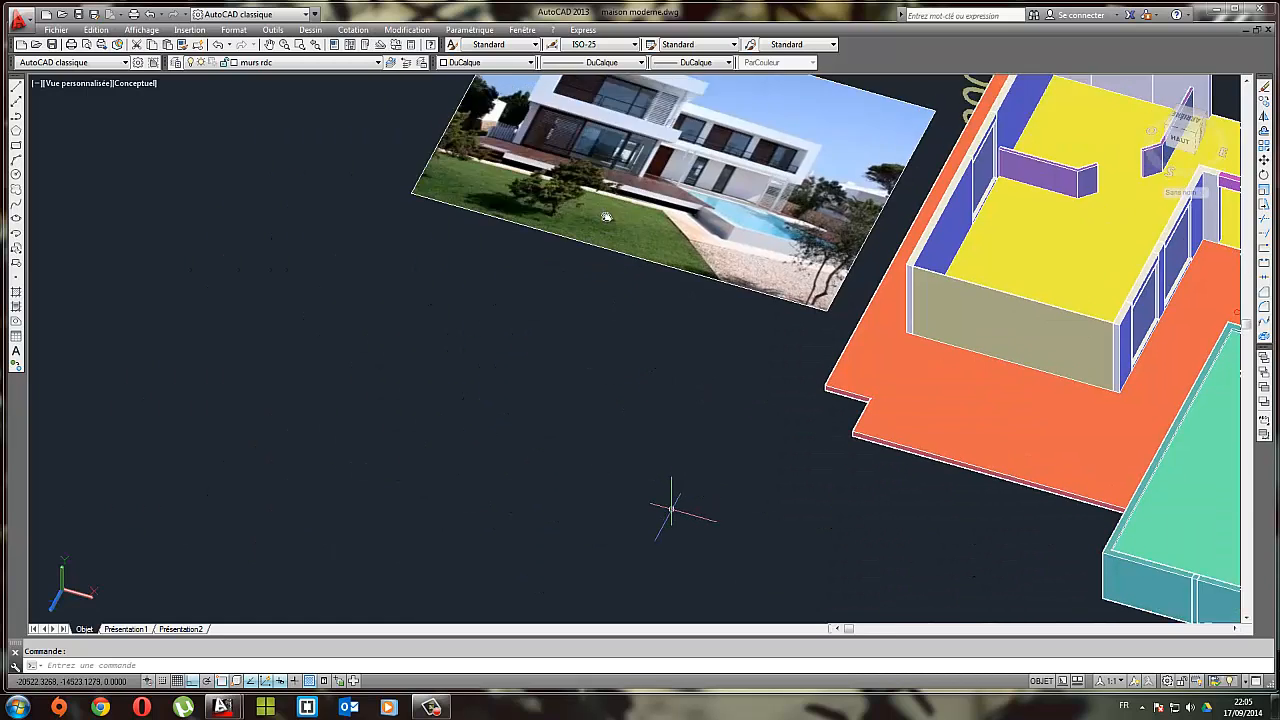
Draw a 500 line straight up from the right end of the lower 8000 line
{"action": "scroll", "coordinate": [603, 216], "scroll_direction": "down", "scroll_amount": 5}
{"action": "middle_click_drag", "start_coordinate": [683, 357], "coordinate": [632, 193]}
{"action": "scroll", "coordinate": [619, 334], "scroll_direction": "up", "scroll_amount": 6}
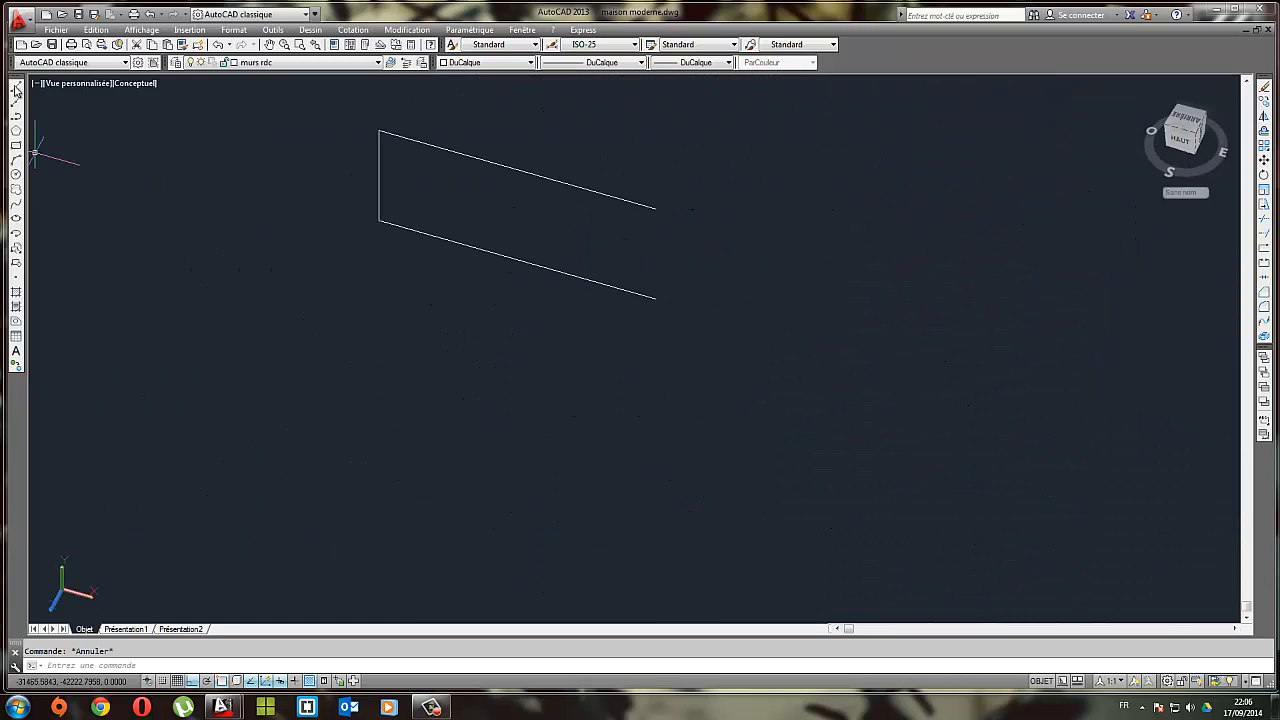
{"action": "left_click", "coordinate": [16, 88]}
{"action": "left_click", "coordinate": [655, 297]}
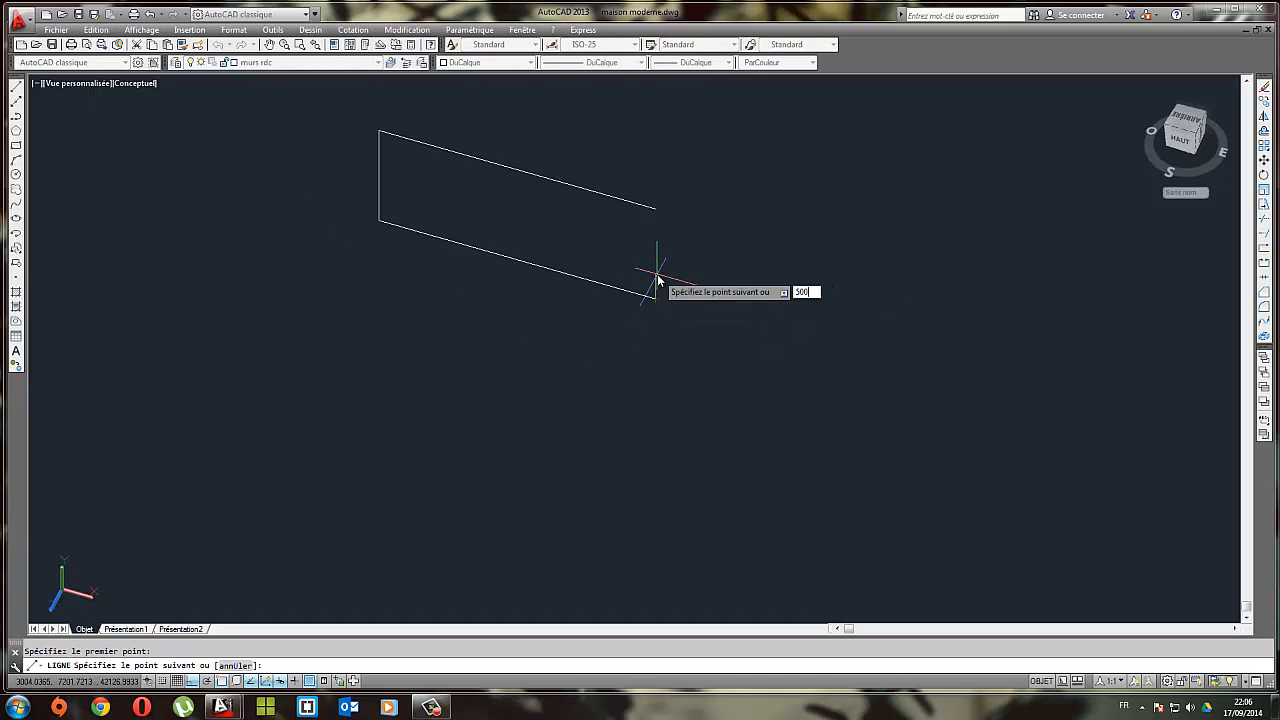
{"action": "key", "text": "Escape"}
Copy the short vertical line so that it hangs down from the right end of the upper 8000 line
{"action": "scroll", "coordinate": [664, 280], "scroll_direction": "up", "scroll_amount": 3}
{"action": "left_click", "coordinate": [652, 317]}
{"action": "left_click", "coordinate": [641, 311]}
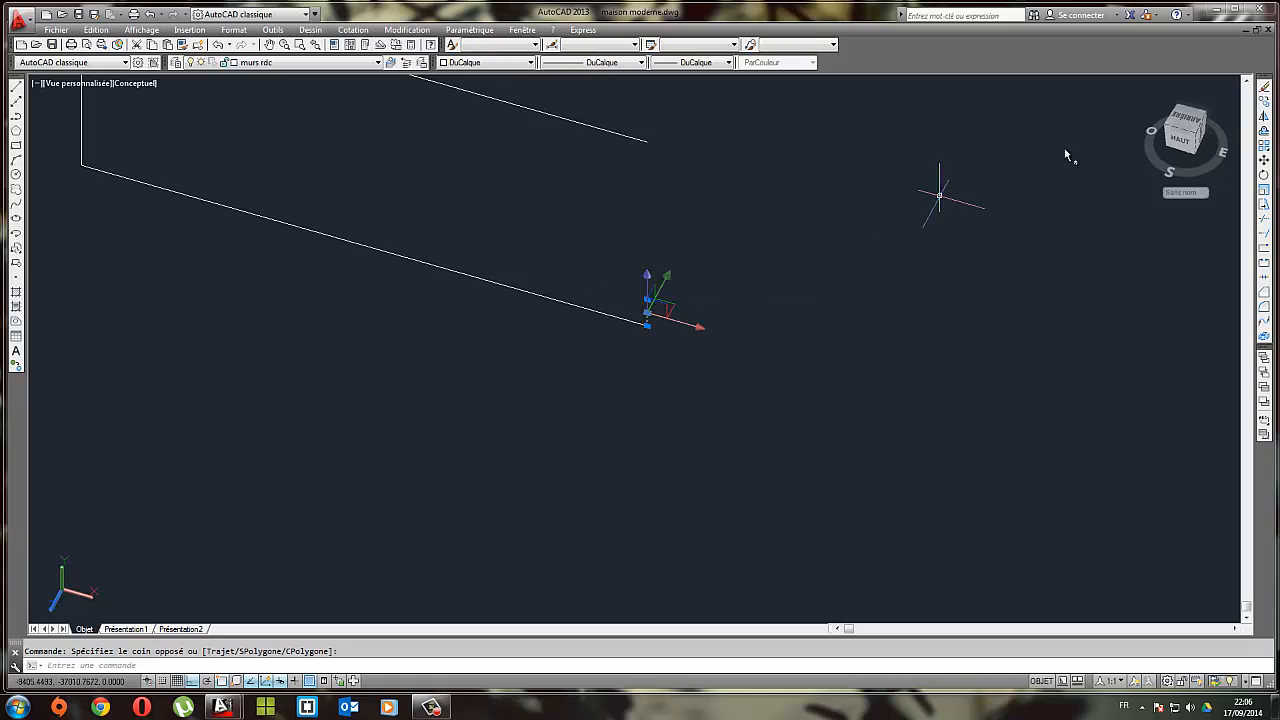
{"action": "left_click", "coordinate": [1264, 102]}
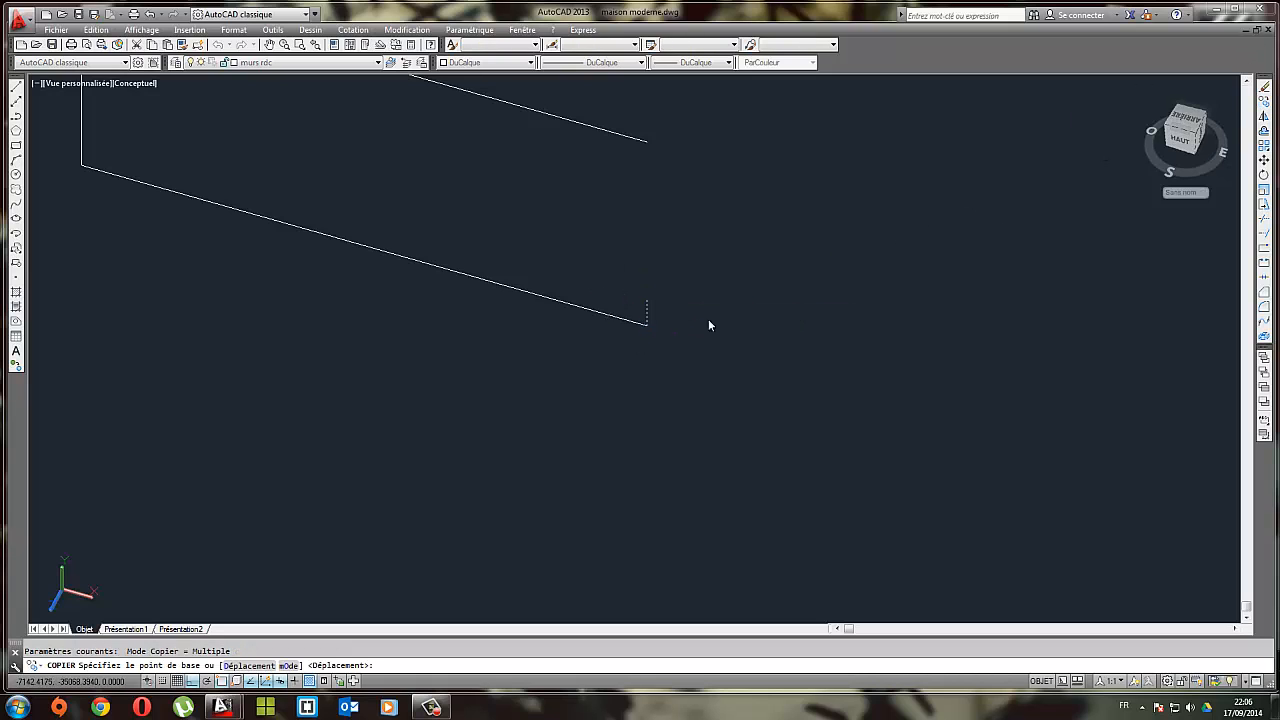
{"action": "left_click", "coordinate": [646, 290]}
{"action": "key", "text": "Escape"}
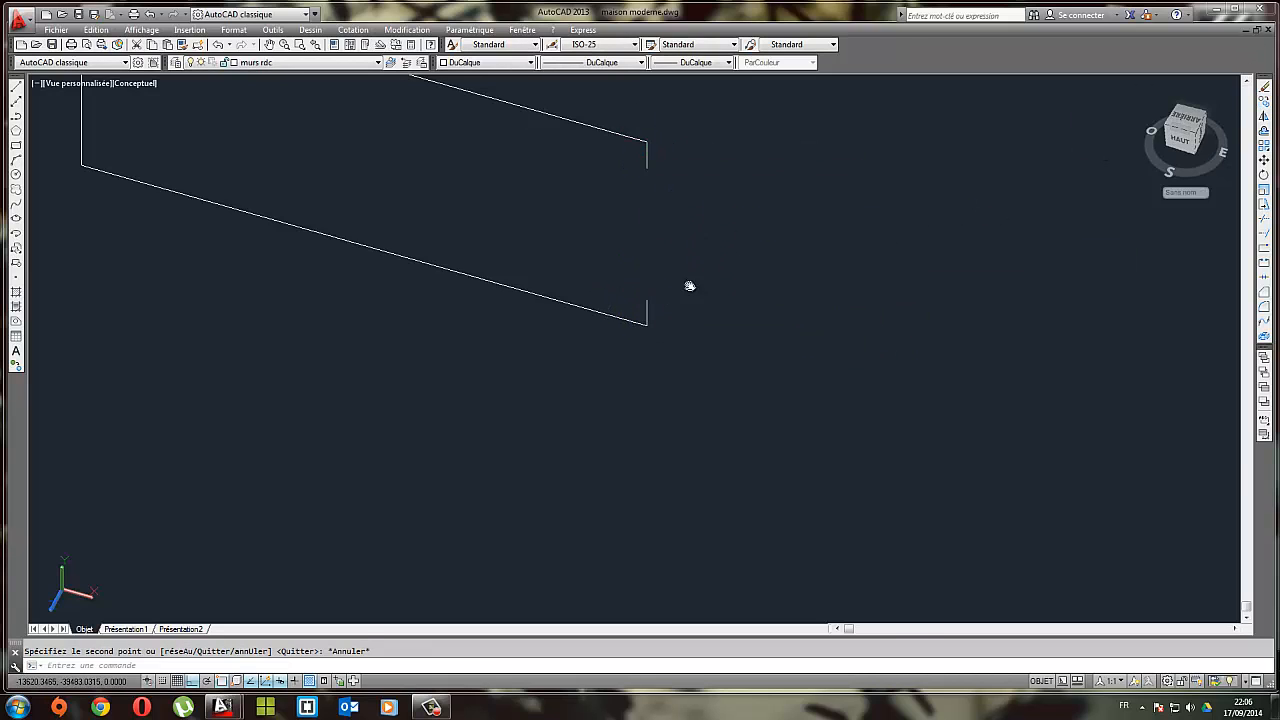
Copy the upper 8000 line to the lower end of the upper short line and to the top of the lower short line
{"action": "middle_click_drag", "start_coordinate": [689, 286], "coordinate": [738, 313]}
{"action": "scroll", "coordinate": [738, 313], "scroll_direction": "down", "scroll_amount": 2}
{"action": "middle_click_drag", "start_coordinate": [658, 282], "coordinate": [697, 313]}
{"action": "left_click", "coordinate": [637, 268]}
{"action": "left_click", "coordinate": [609, 205]}
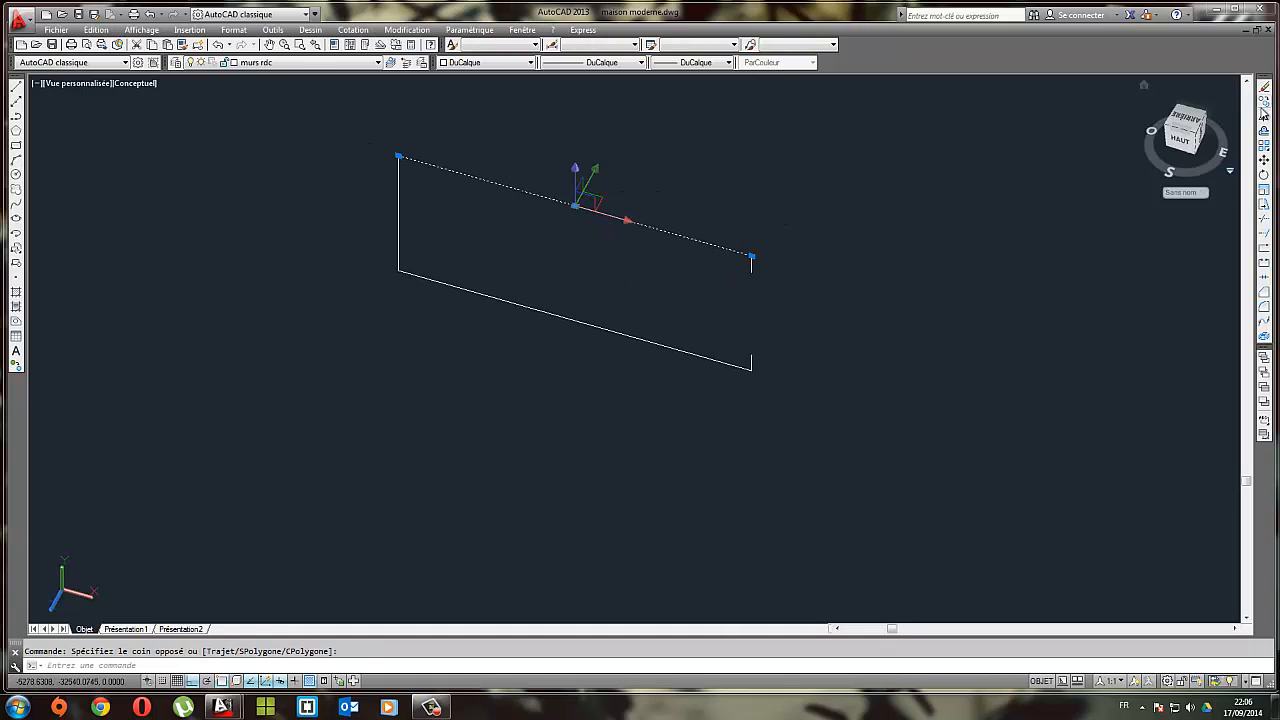
{"action": "left_click", "coordinate": [1264, 102]}
{"action": "left_click", "coordinate": [751, 257]}
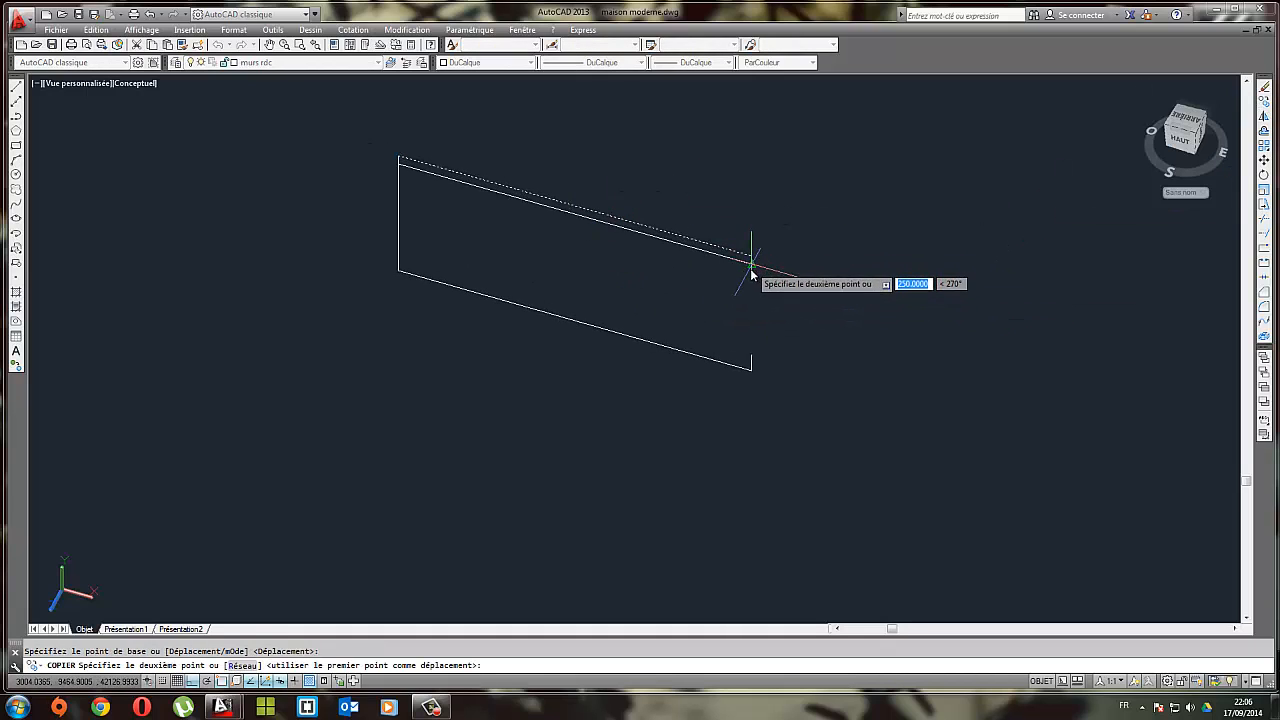
{"action": "left_click", "coordinate": [751, 353]}
{"action": "key", "text": "Escape"}
Try to offset the left vertical line of the outline by 500 toward the inside
{"action": "middle_click_drag", "start_coordinate": [558, 288], "coordinate": [660, 301]}
{"action": "scroll", "coordinate": [620, 268], "scroll_direction": "up", "scroll_amount": 2}
{"action": "left_click", "coordinate": [605, 237]}
{"action": "left_click", "coordinate": [556, 212]}
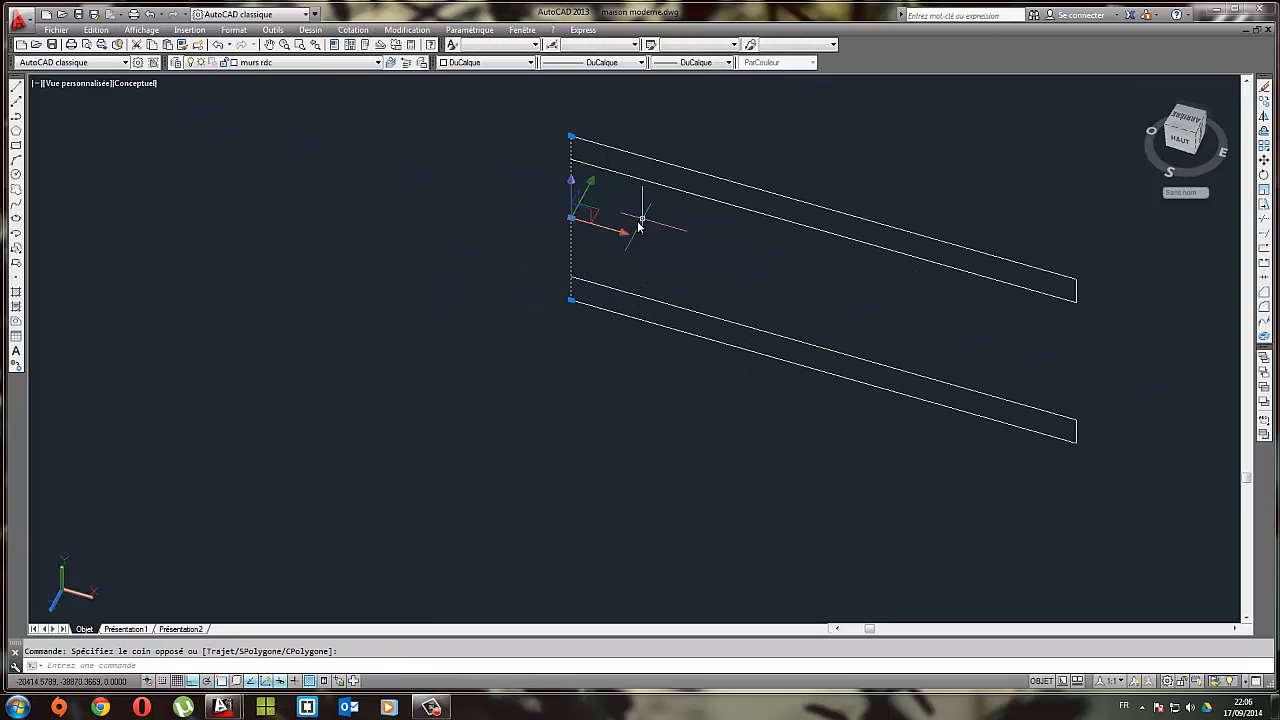
{"action": "left_click", "coordinate": [1263, 133]}
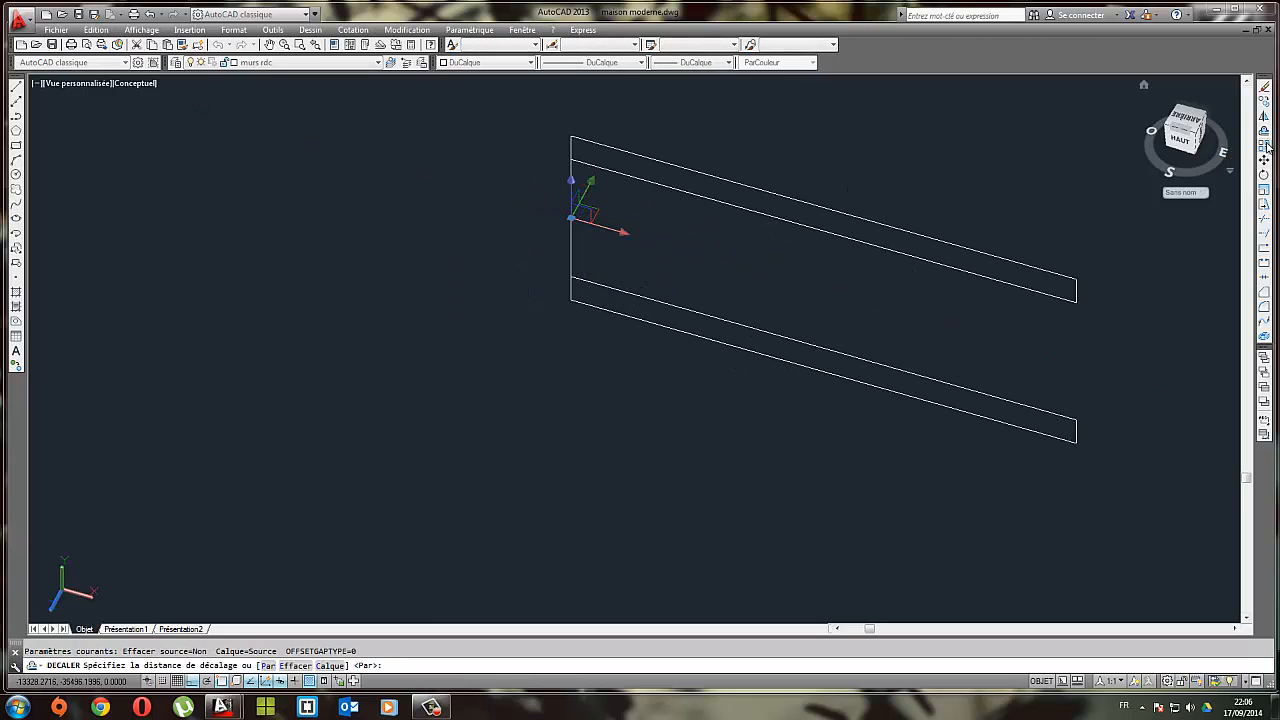
{"action": "left_click", "coordinate": [671, 274]}
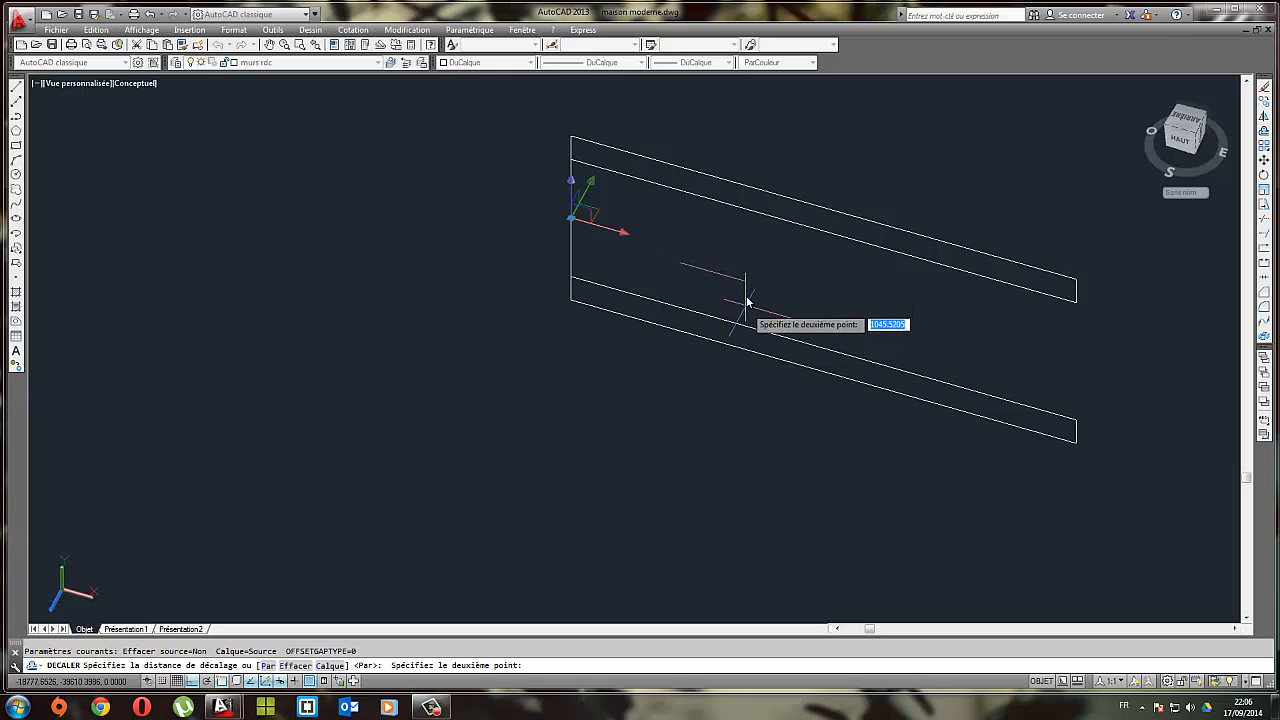
{"action": "type", "text": "500"}
{"action": "key", "text": "Return"}
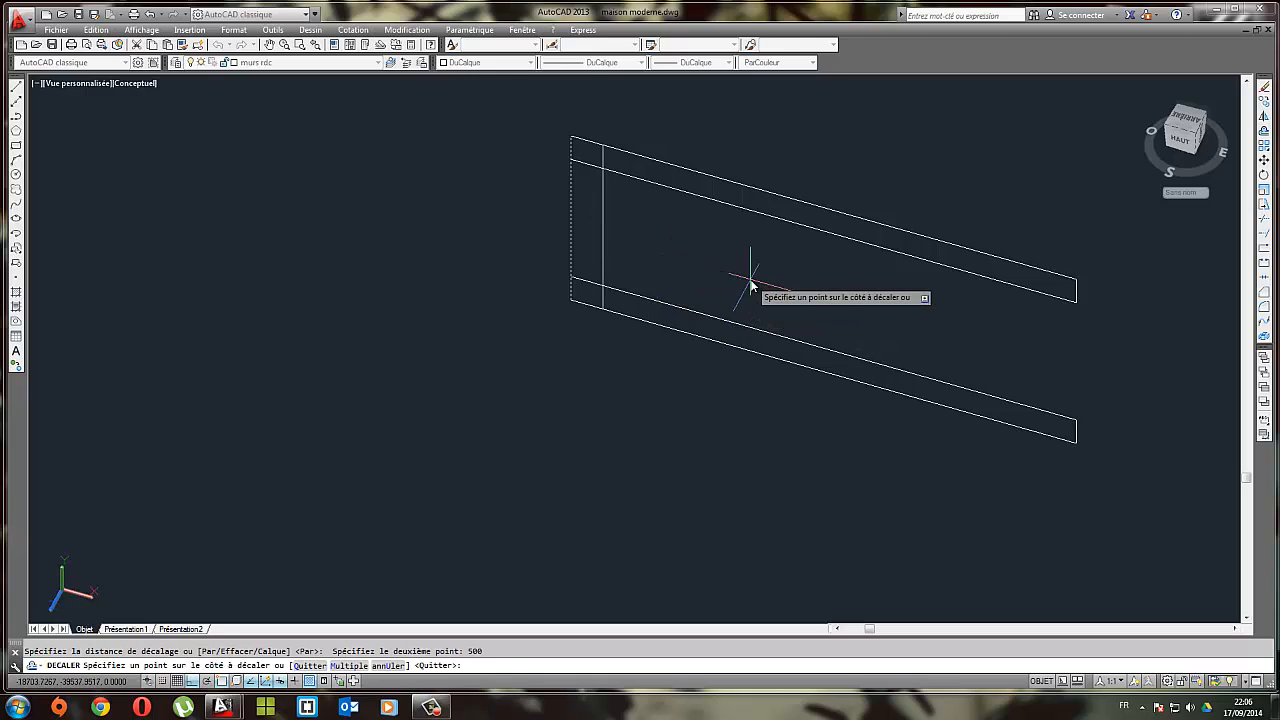
{"action": "key", "text": "Escape"}
Retry the 500 offset of the left vertical line, specifying the distance from its upper endpoint along the top line
{"action": "left_click", "coordinate": [617, 235]}
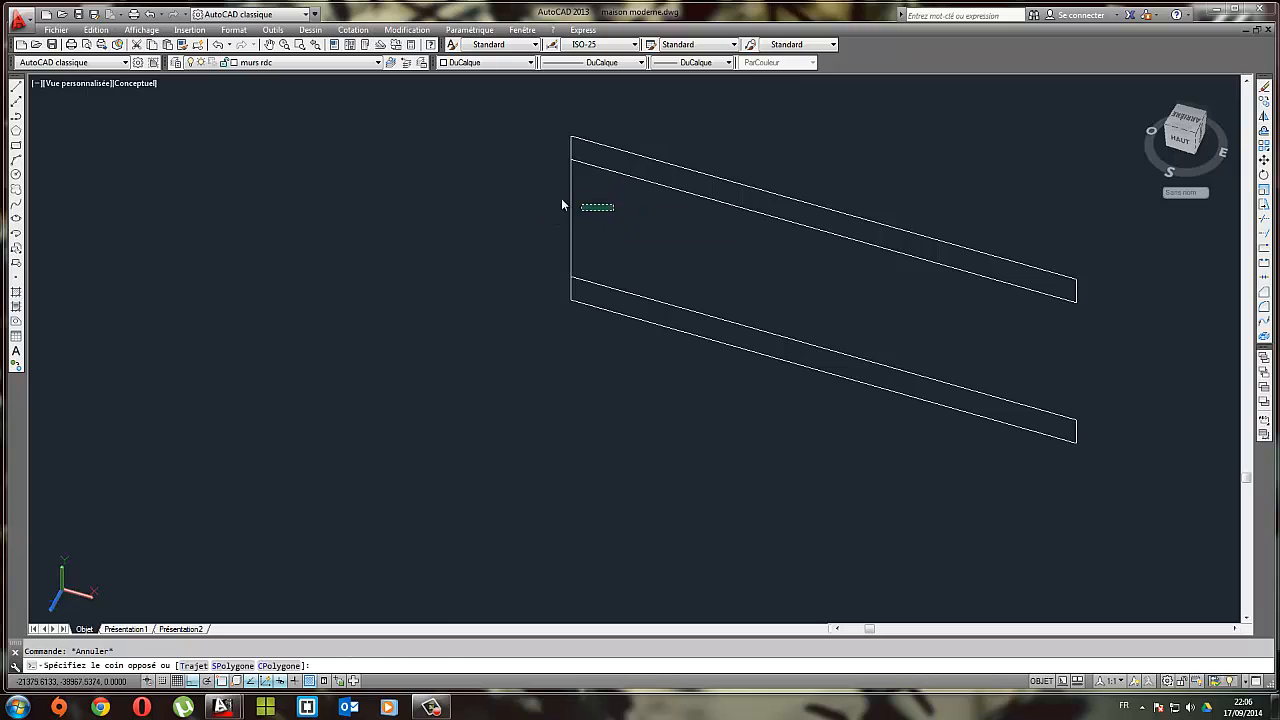
{"action": "left_click", "coordinate": [561, 198]}
{"action": "key", "text": "Return"}
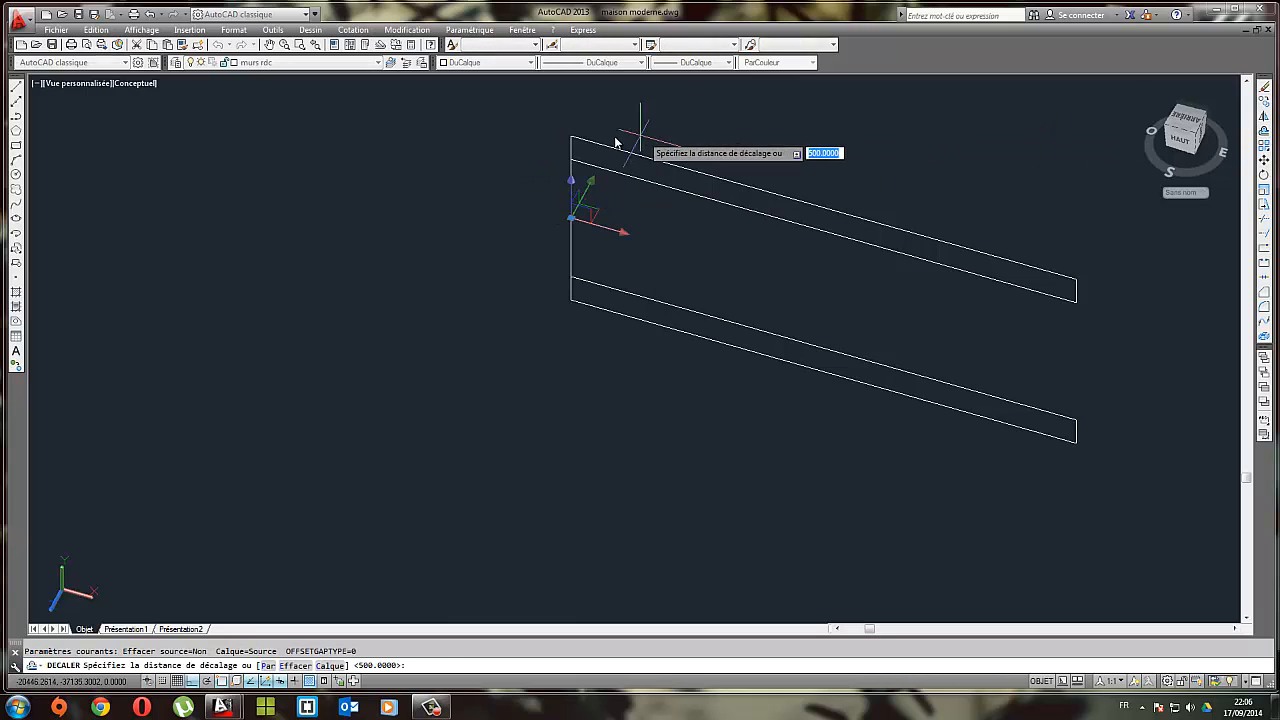
{"action": "left_click", "coordinate": [572, 137]}
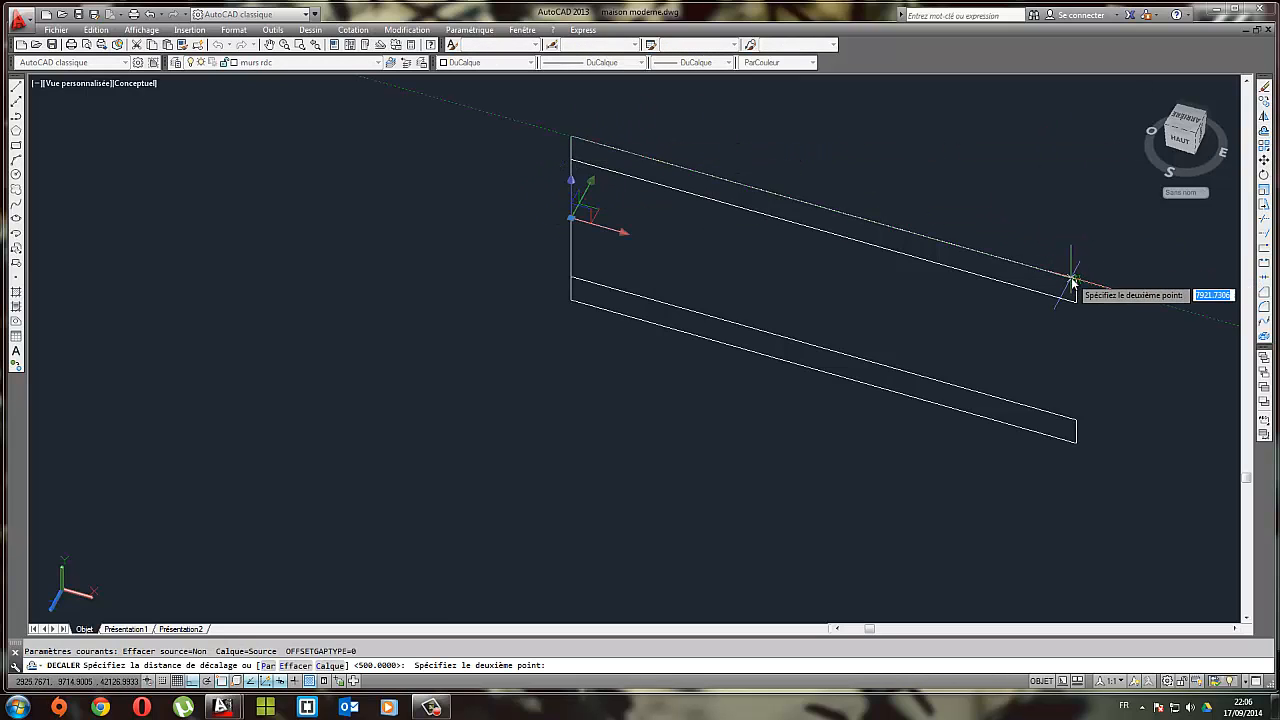
{"action": "type", "text": "500"}
{"action": "key", "text": "Return"}
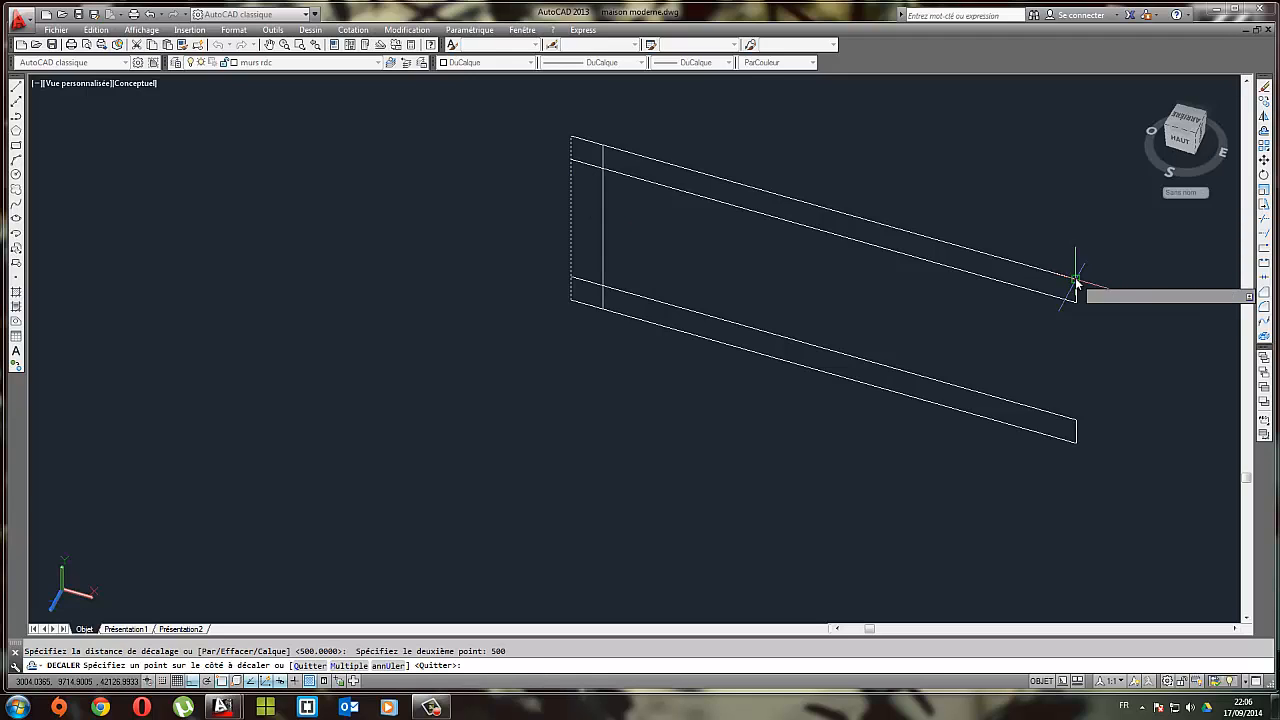
{"action": "key", "text": "Return"}
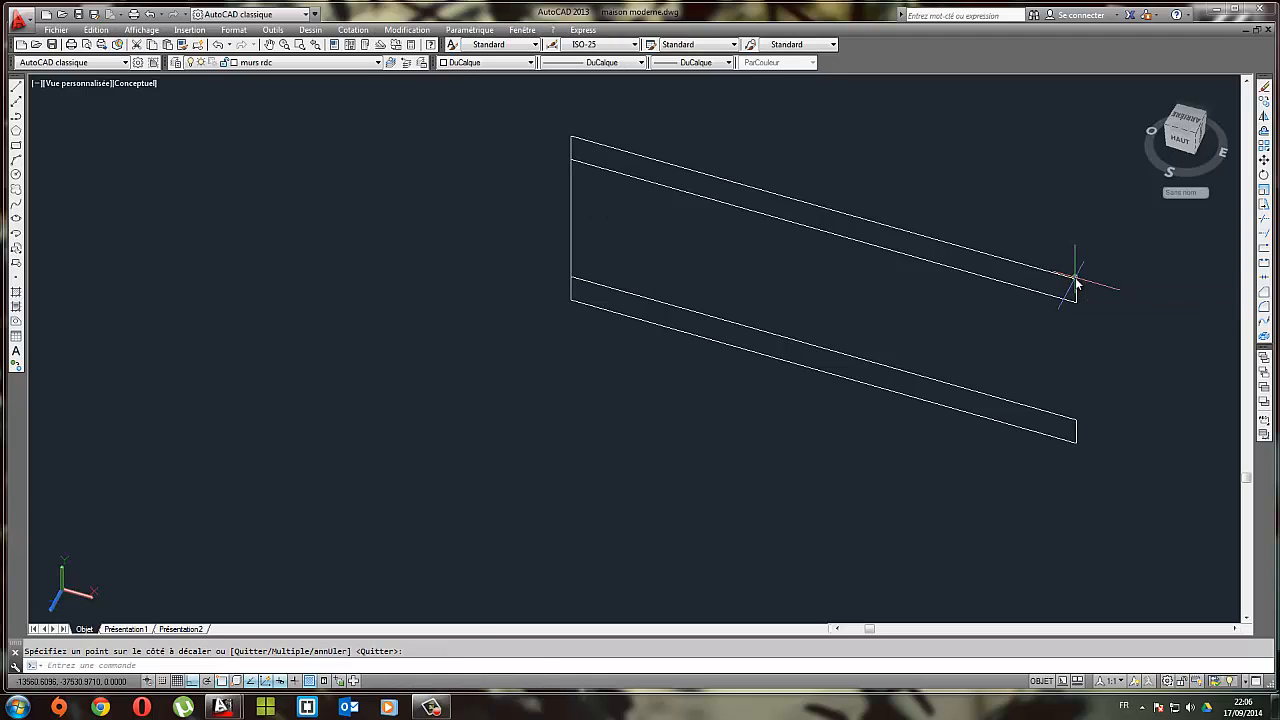
Try once more to offset the left vertical line, giving 500 from its upper endpoint along the top line
{"action": "scroll", "coordinate": [746, 277], "scroll_direction": "down", "scroll_amount": 2}
{"action": "middle_click_drag", "start_coordinate": [746, 277], "coordinate": [843, 226], "text": "shift"}
{"action": "left_click_drag", "start_coordinate": [843, 226], "coordinate": [836, 228], "text": "shift"}
{"action": "scroll", "coordinate": [690, 270], "scroll_direction": "up", "scroll_amount": 6}
{"action": "scroll", "coordinate": [692, 272], "scroll_direction": "down", "scroll_amount": 1}
{"action": "left_click", "coordinate": [699, 284]}
{"action": "left_click", "coordinate": [628, 280]}
{"action": "scroll", "coordinate": [708, 283], "scroll_direction": "up", "scroll_amount": 6}
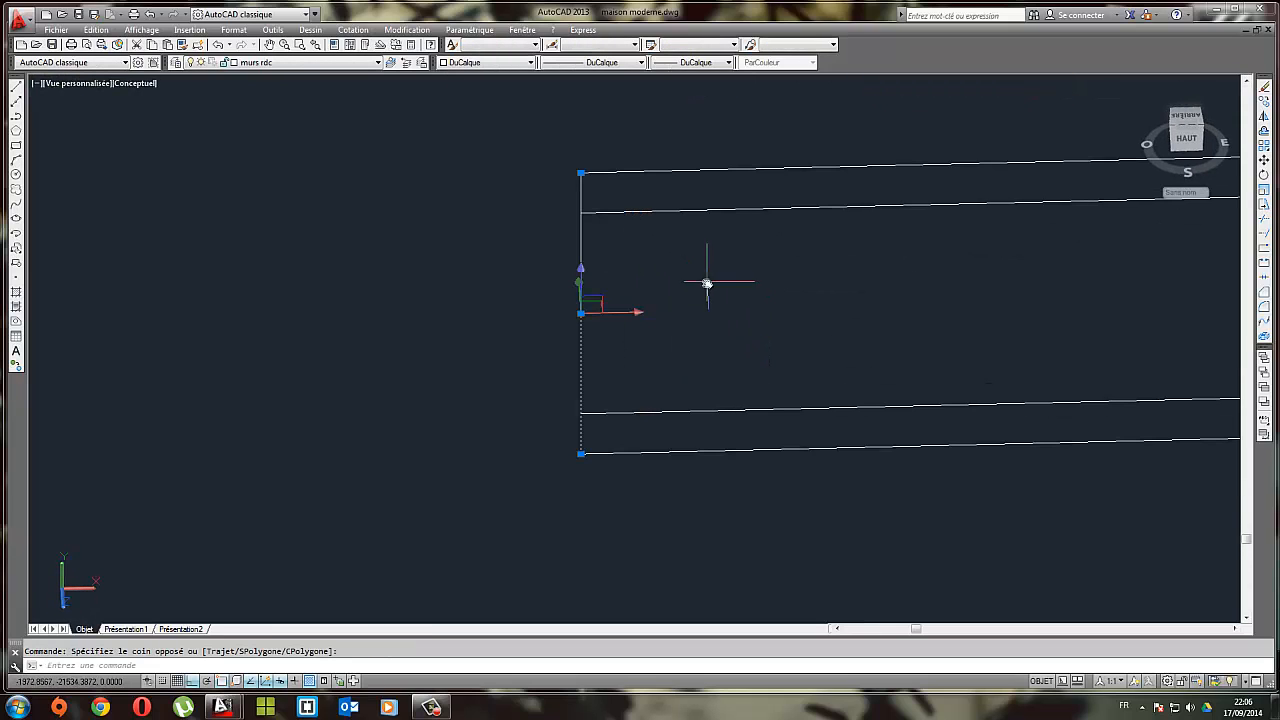
{"action": "left_click", "coordinate": [1264, 132]}
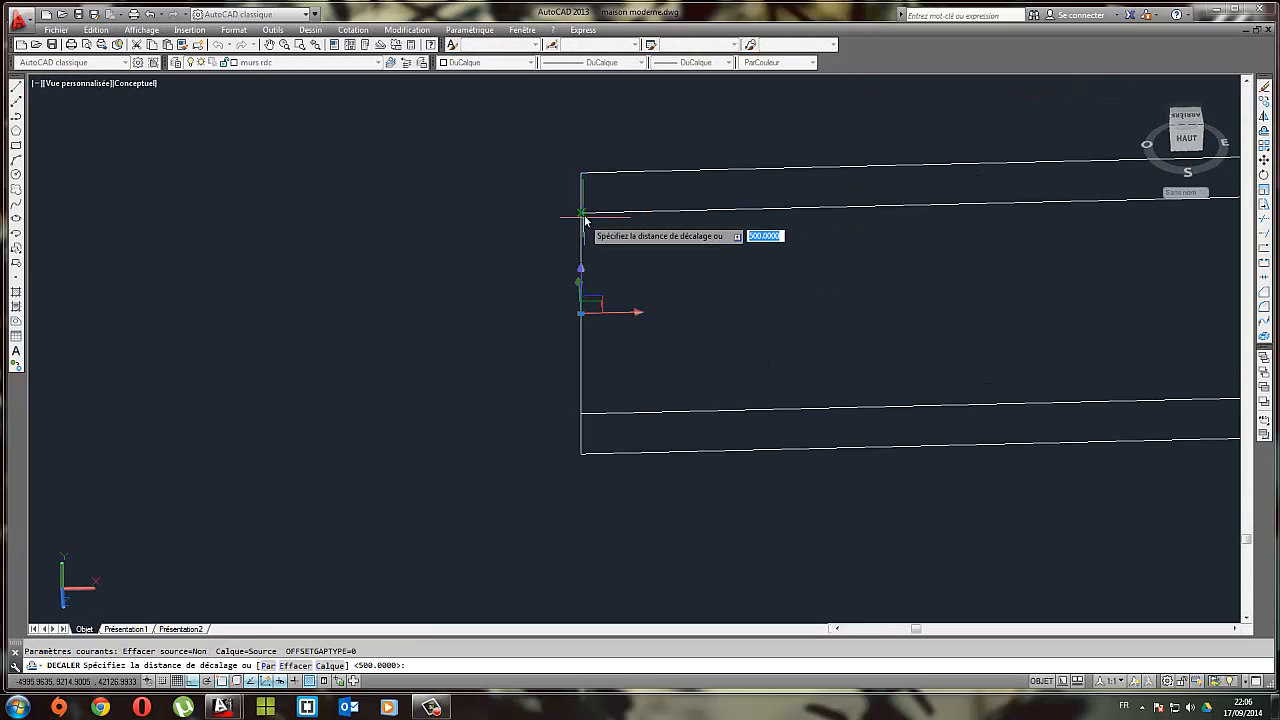
{"action": "left_click", "coordinate": [580, 175]}
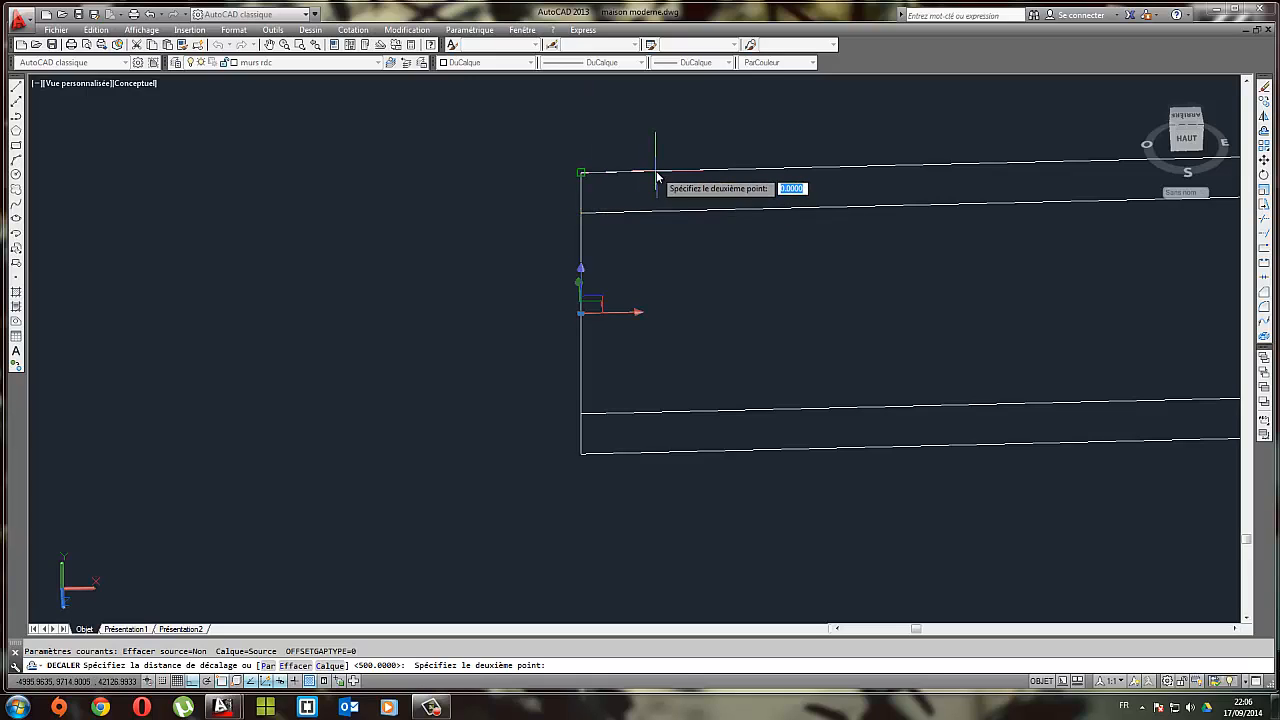
{"action": "type", "text": "500"}
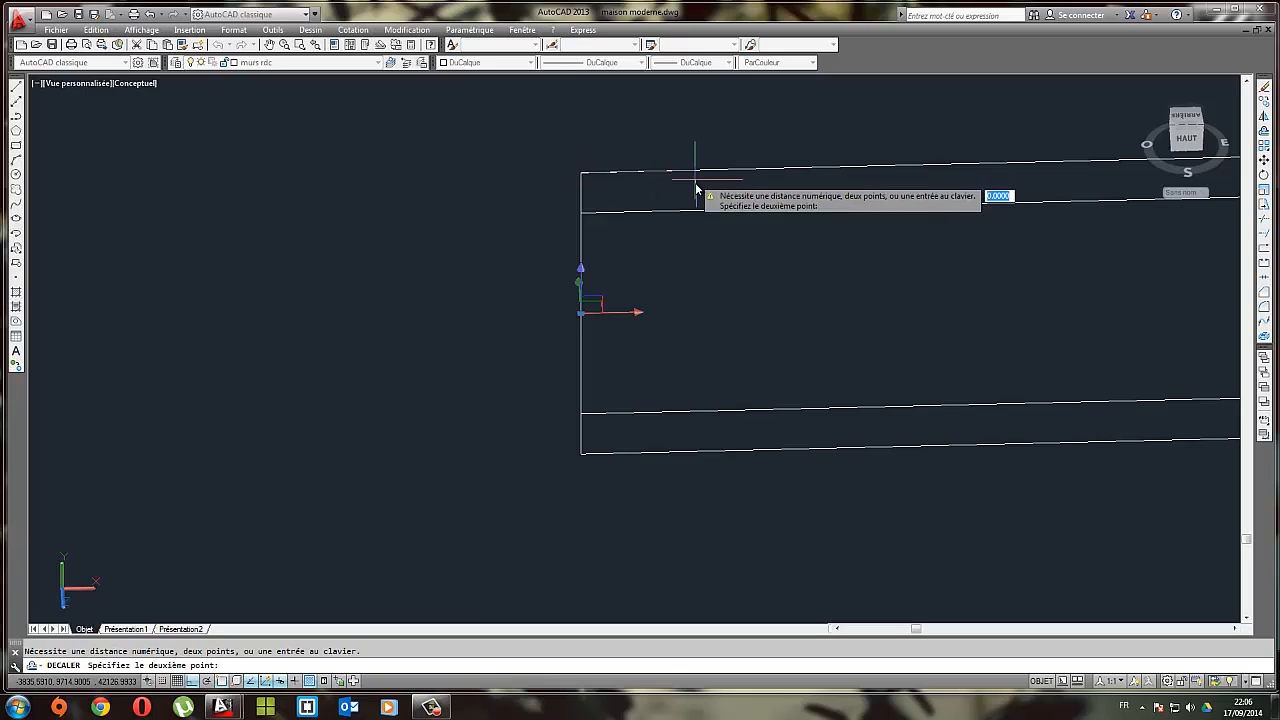
{"action": "key", "text": "Escape"}
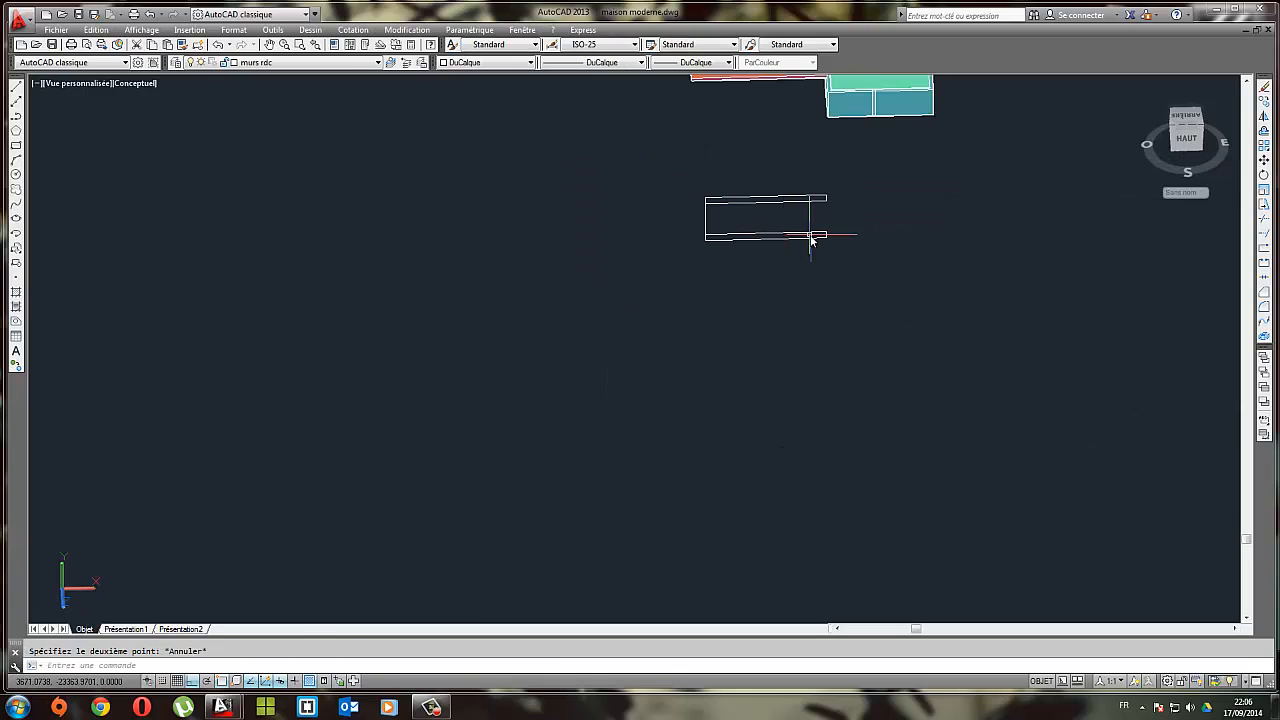
Try to copy the left vertical line inward along the top line, using its upper endpoint as base point
{"action": "middle_click_drag", "start_coordinate": [811, 238], "coordinate": [697, 218], "text": "shift"}
{"action": "scroll", "coordinate": [697, 218], "scroll_direction": "up", "scroll_amount": 6}
{"action": "middle_click_drag", "start_coordinate": [716, 92], "coordinate": [700, 171]}
{"action": "left_click", "coordinate": [715, 155]}
{"action": "left_click", "coordinate": [606, 137]}
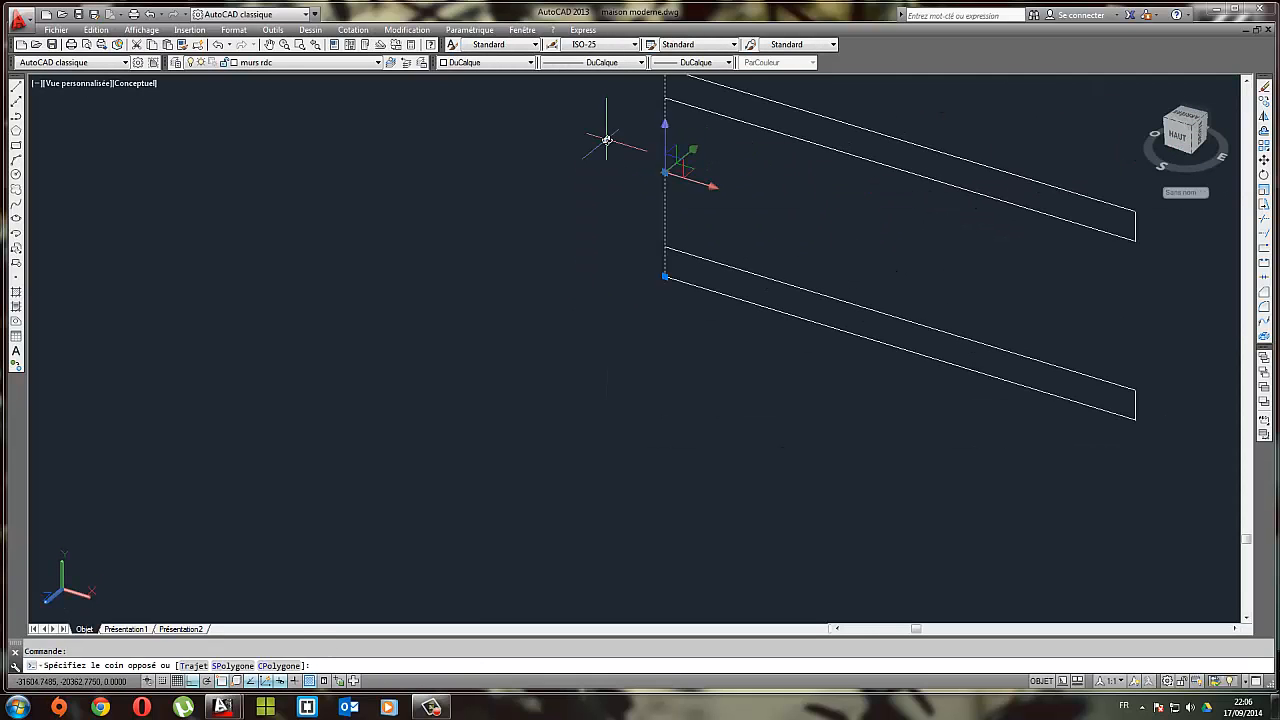
{"action": "middle_click_drag", "start_coordinate": [612, 130], "coordinate": [639, 245]}
{"action": "left_click", "coordinate": [1264, 102]}
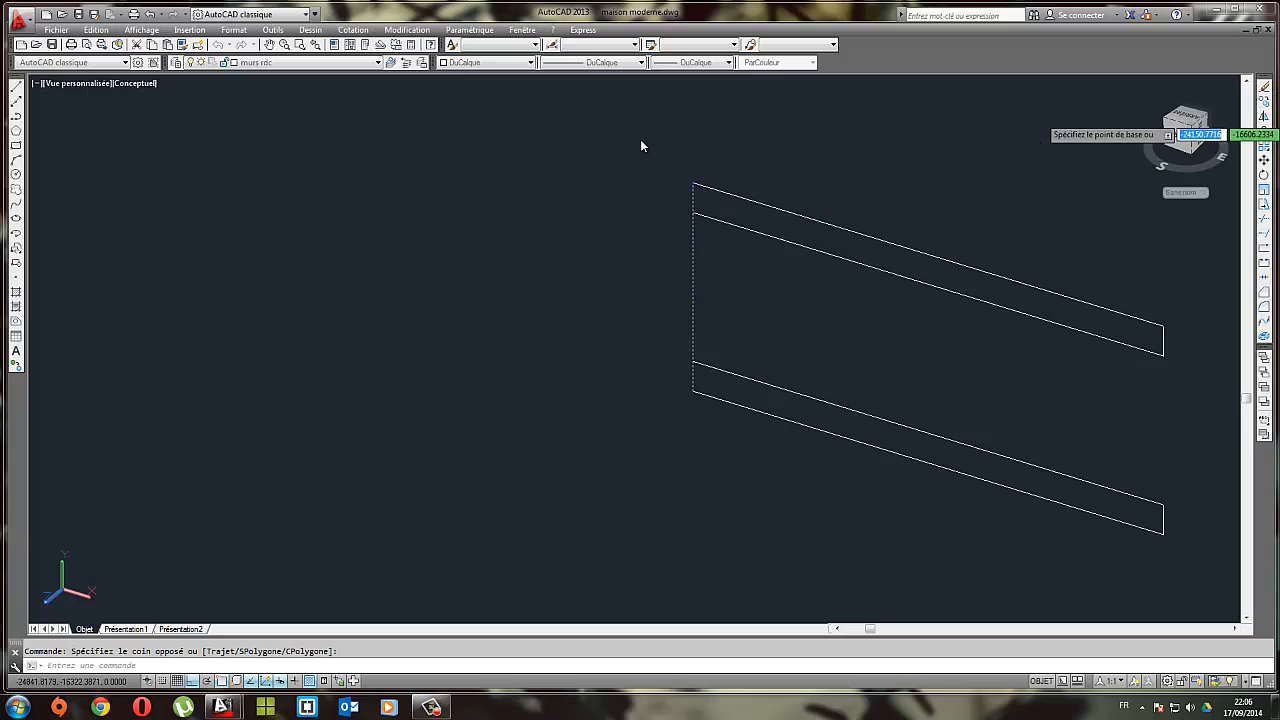
{"action": "left_click", "coordinate": [693, 185]}
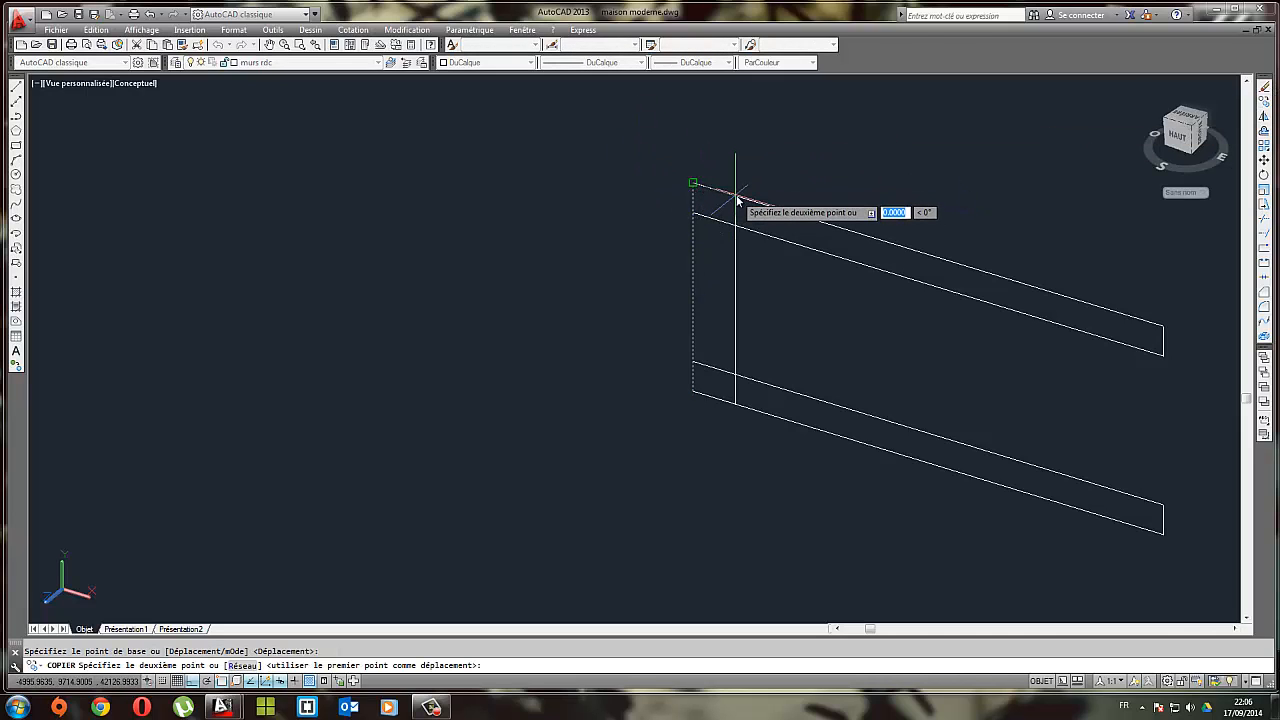
{"action": "type", "text": "100"}
{"action": "key", "text": "Return"}
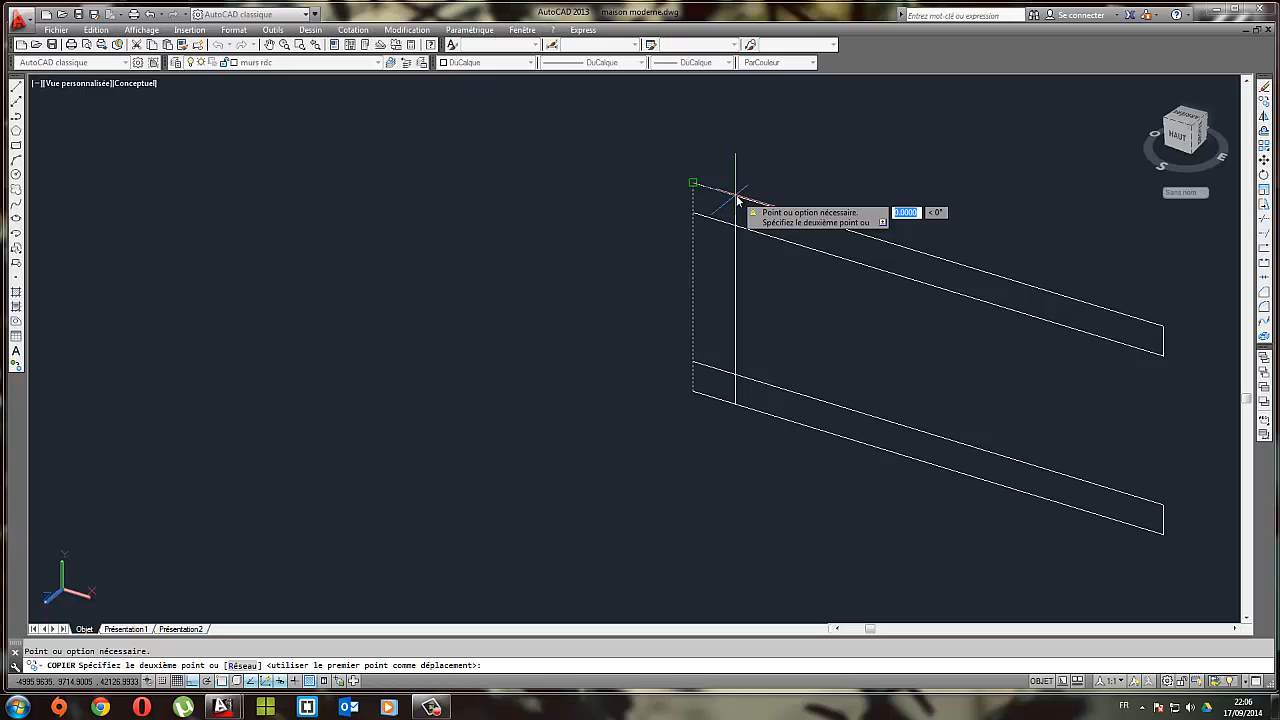
{"action": "key", "text": "Escape"}
{"action": "key", "text": "Return"}
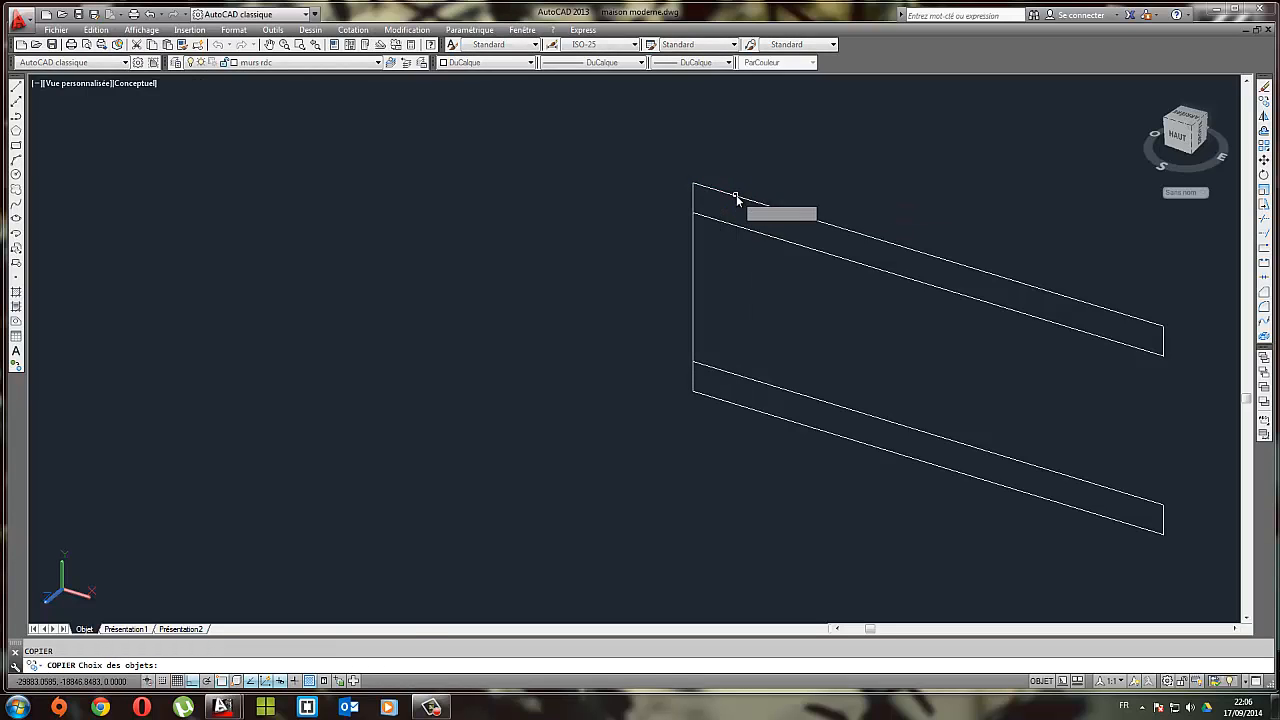
{"action": "key", "text": "Escape"}
Delete the stray short vertical line lying away from the outline in the empty area
{"action": "scroll", "coordinate": [912, 245], "scroll_direction": "down", "scroll_amount": 5}
{"action": "left_click", "coordinate": [603, 397]}
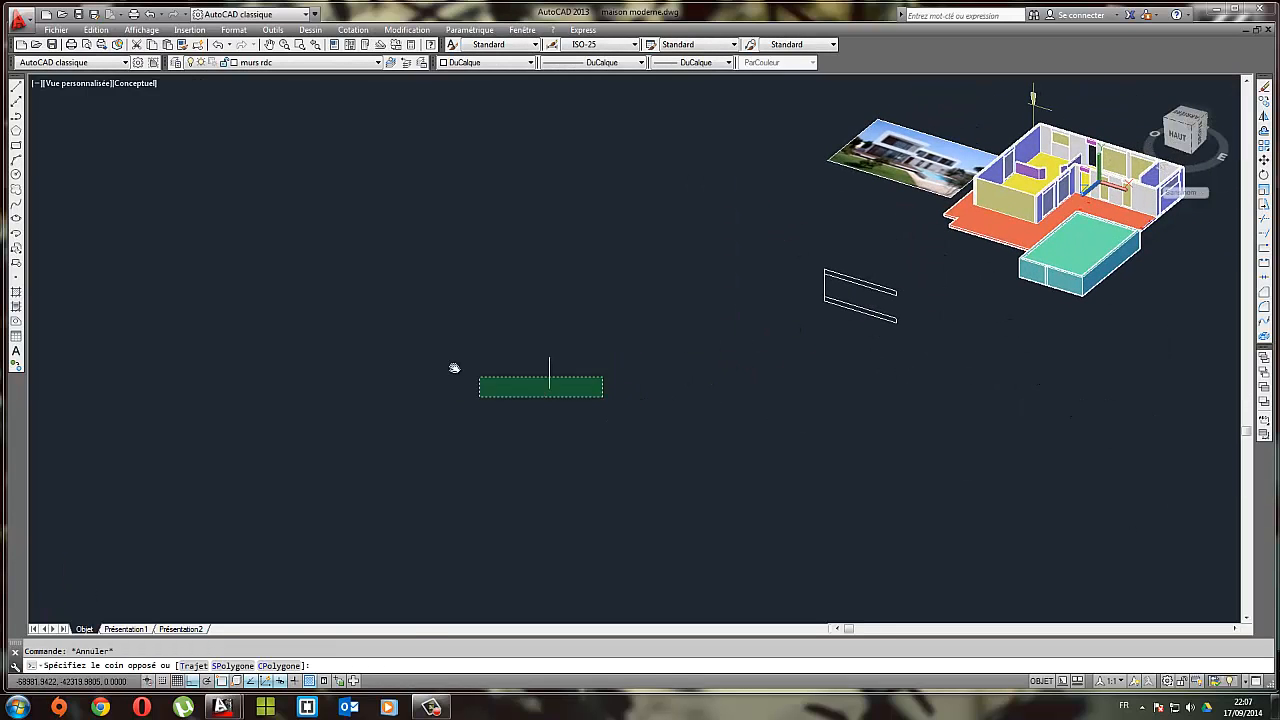
{"action": "left_click", "coordinate": [454, 368]}
{"action": "key", "text": "Delete"}
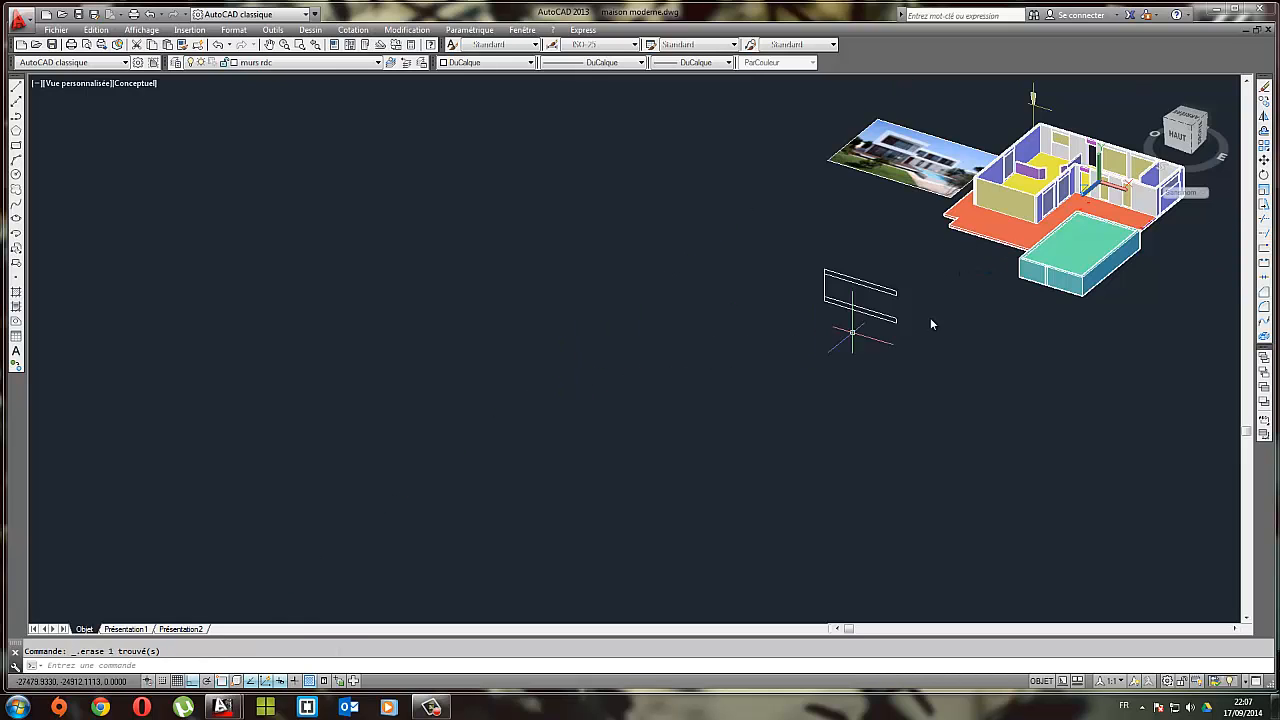
{"action": "scroll", "coordinate": [885, 292], "scroll_direction": "up", "scroll_amount": 5}
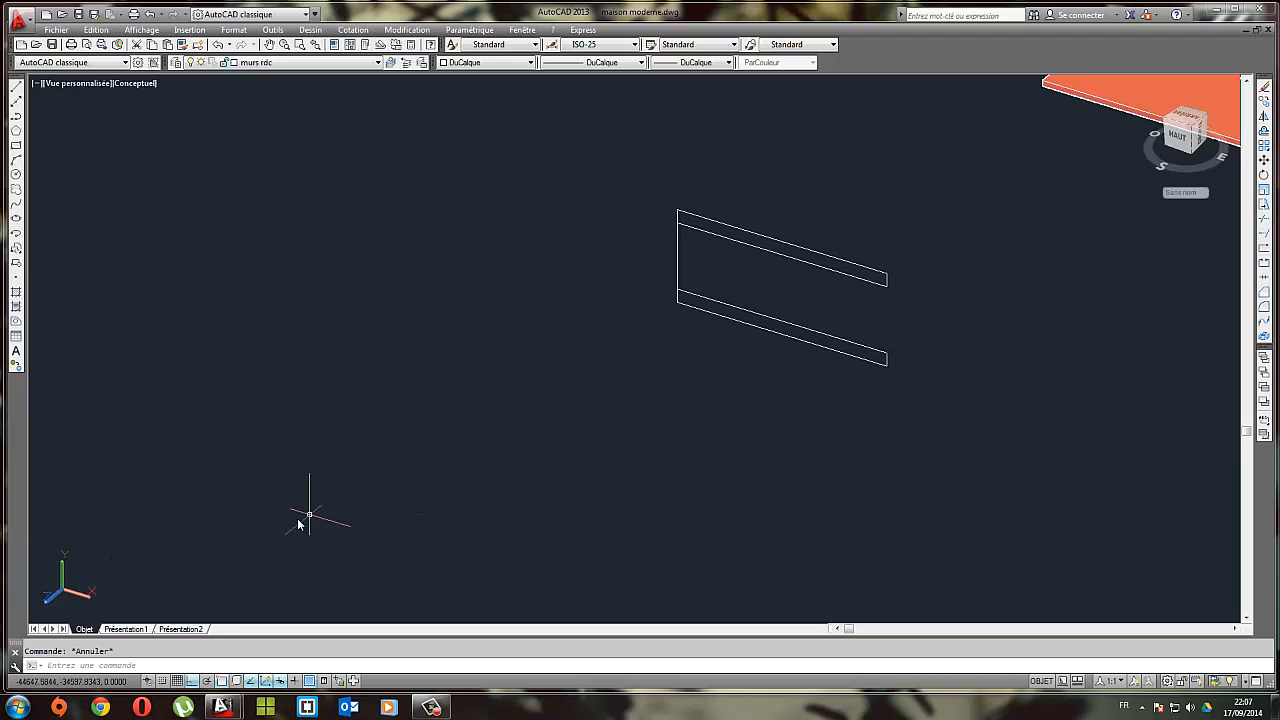
{"action": "scroll", "coordinate": [740, 298], "scroll_direction": "up", "scroll_amount": 2}
{"action": "middle_click_drag", "start_coordinate": [825, 295], "coordinate": [778, 352]}
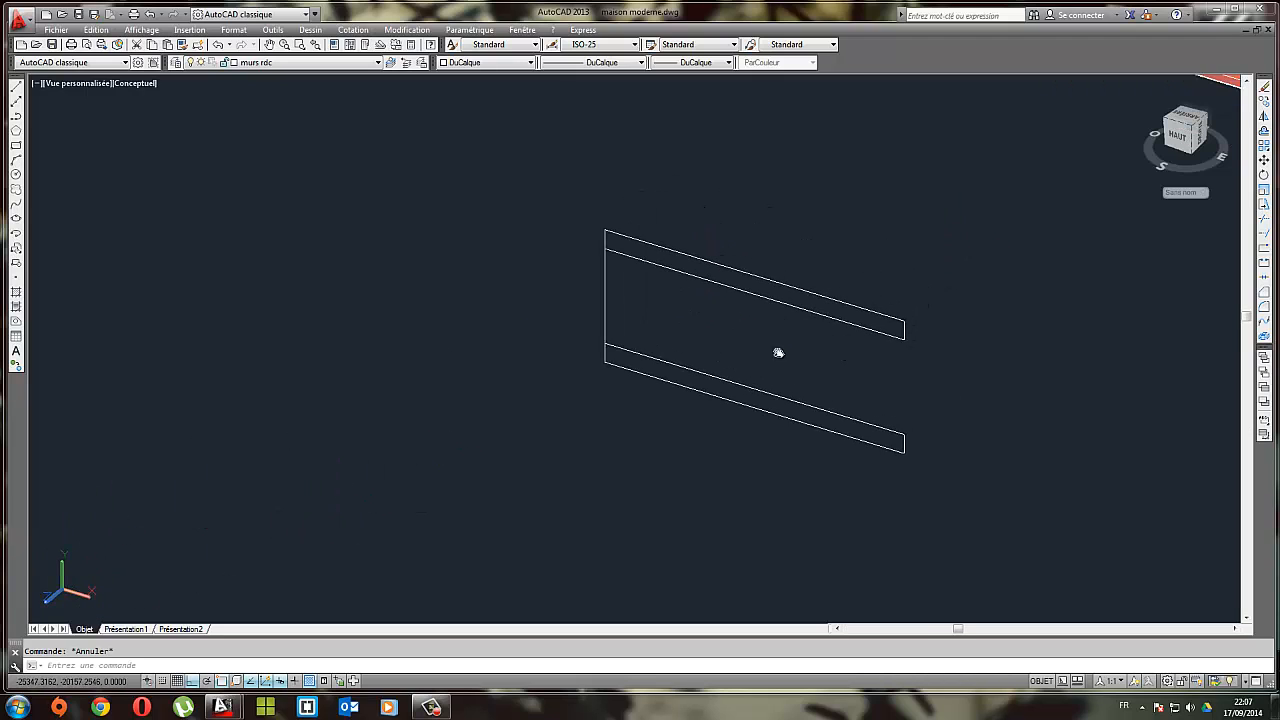
{"action": "left_click", "coordinate": [625, 312]}
{"action": "left_click", "coordinate": [559, 291]}
{"action": "left_click", "coordinate": [1265, 102]}
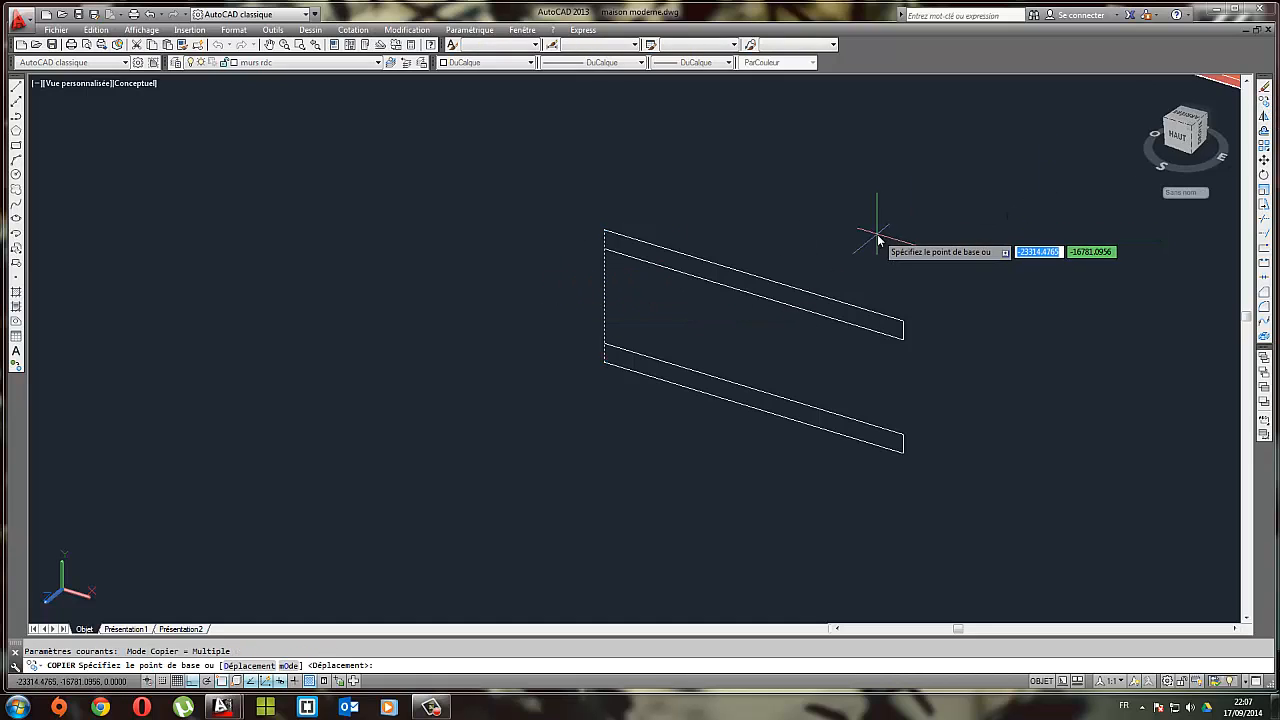
{"action": "key", "text": "Escape"}
Offset the outline's left vertical line by 500 toward the inside, taking the distance from its upper endpoint along the top line
{"action": "left_click", "coordinate": [654, 303]}
{"action": "left_click", "coordinate": [559, 255]}
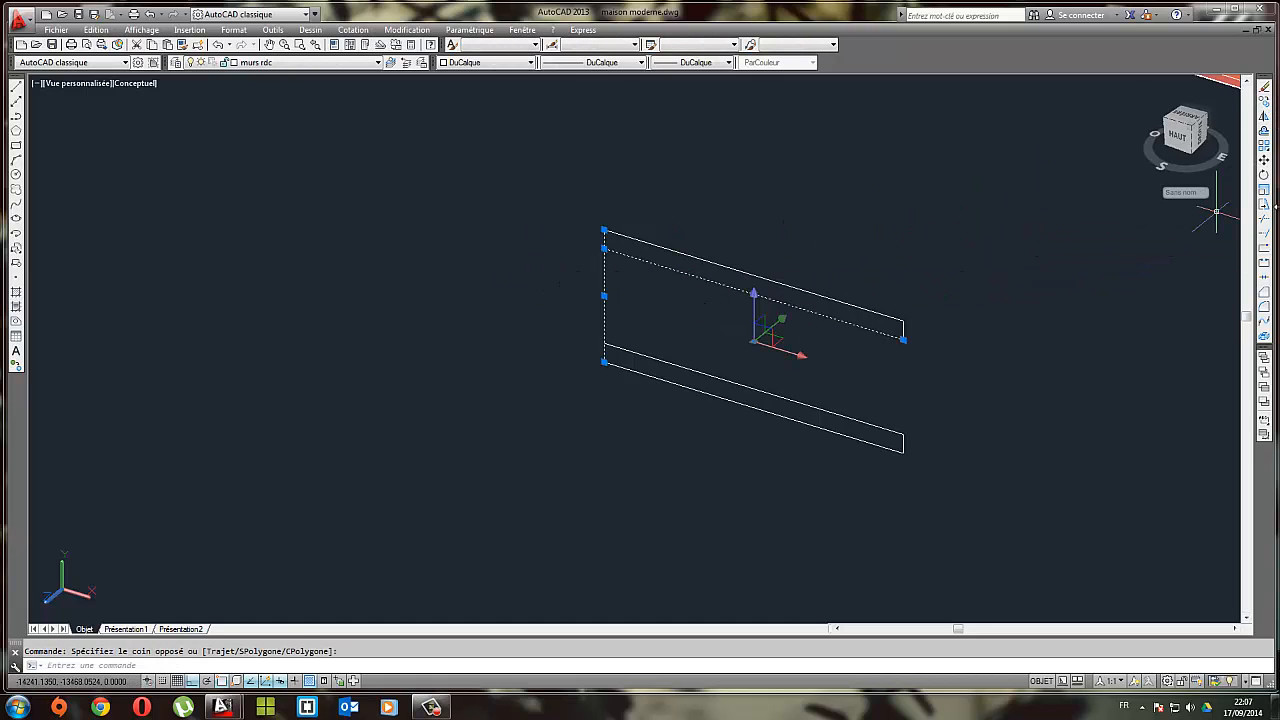
{"action": "left_click", "coordinate": [1265, 130]}
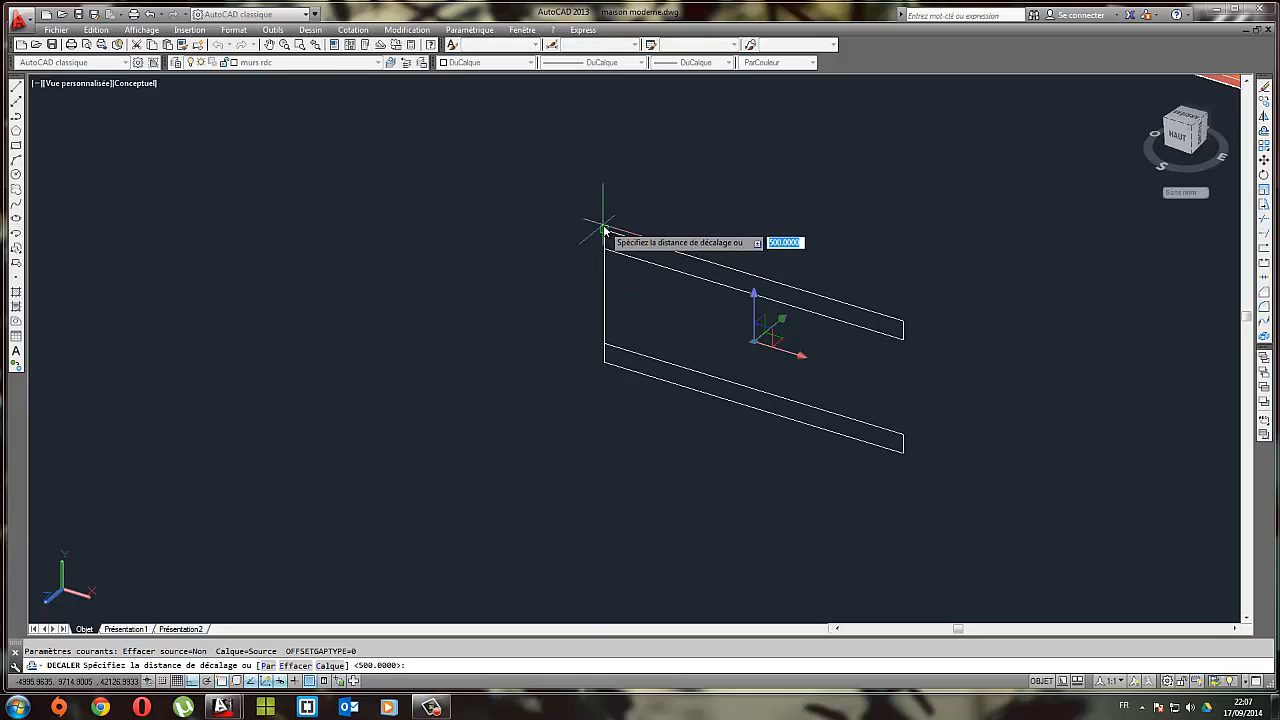
{"action": "left_click", "coordinate": [604, 231]}
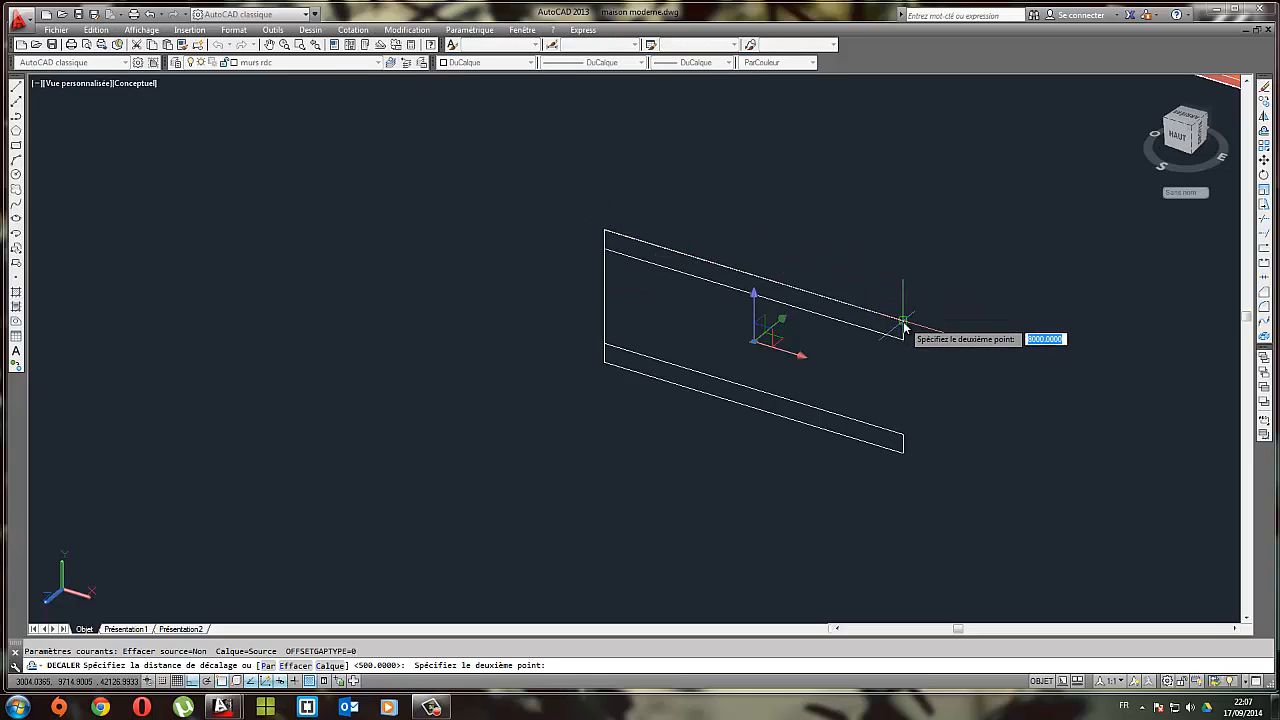
{"action": "key", "text": "Return"}
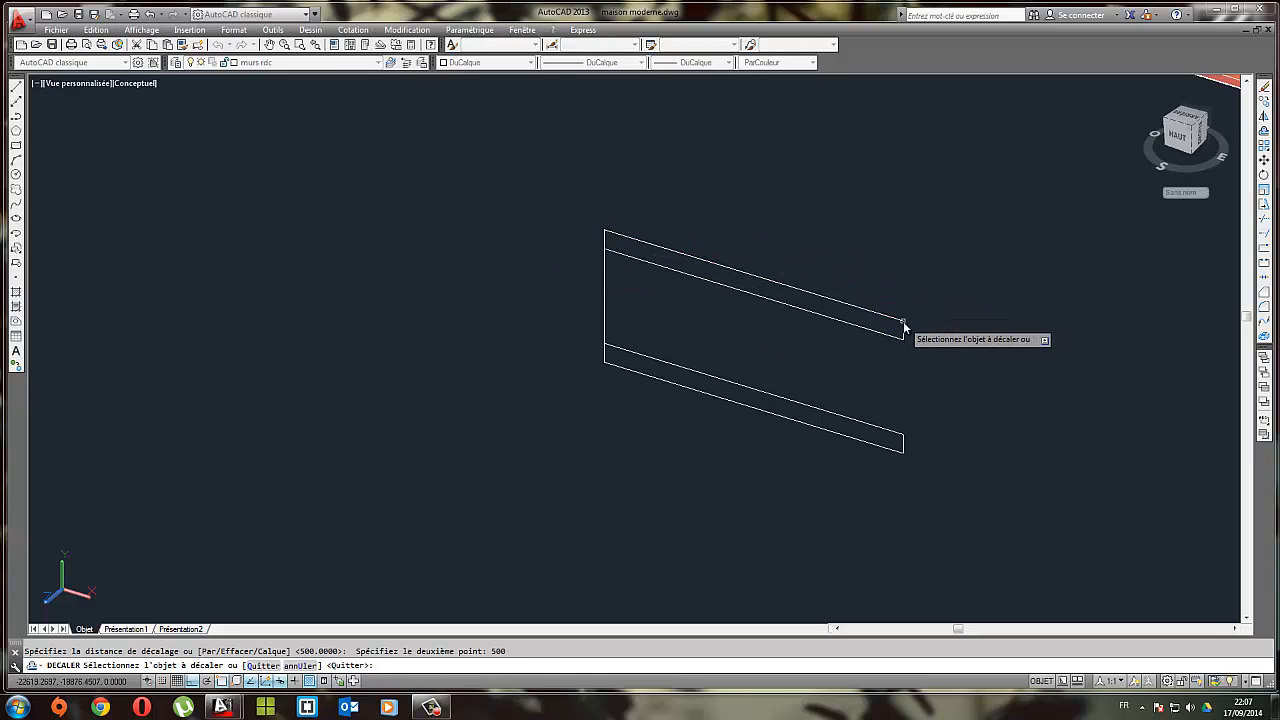
{"action": "left_click", "coordinate": [603, 277]}
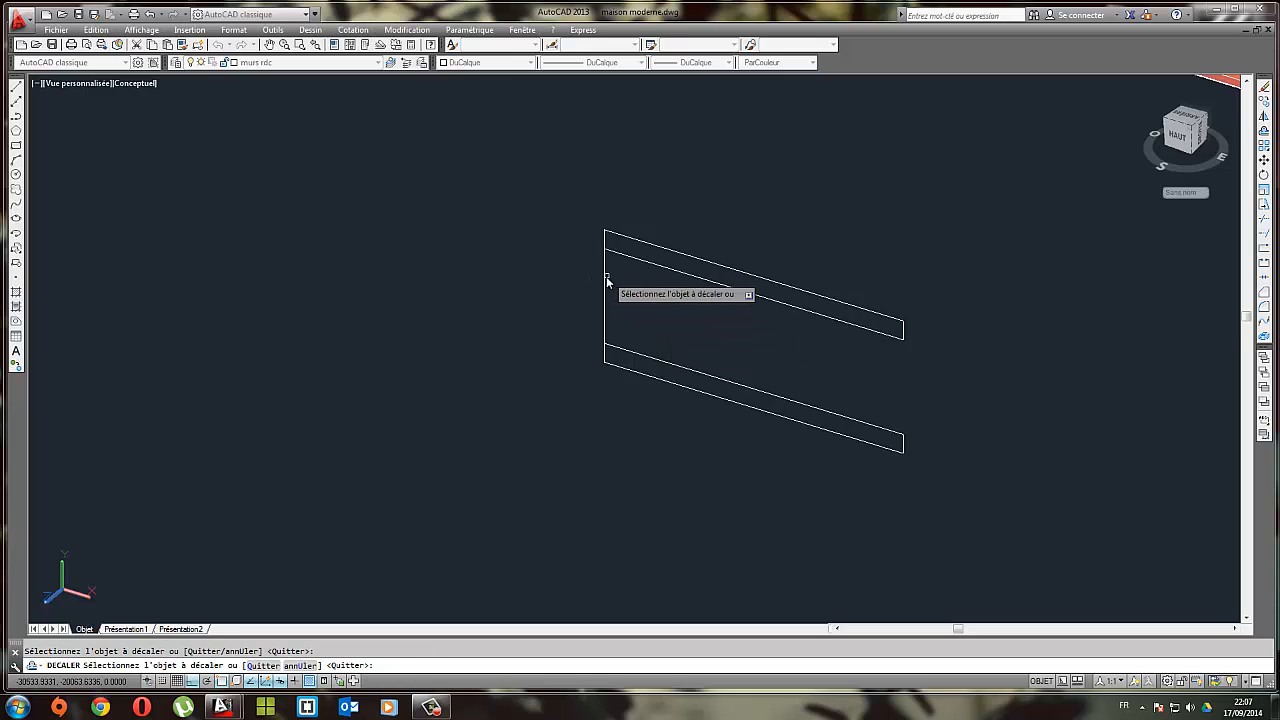
{"action": "left_click", "coordinate": [606, 282]}
{"action": "left_click", "coordinate": [671, 300]}
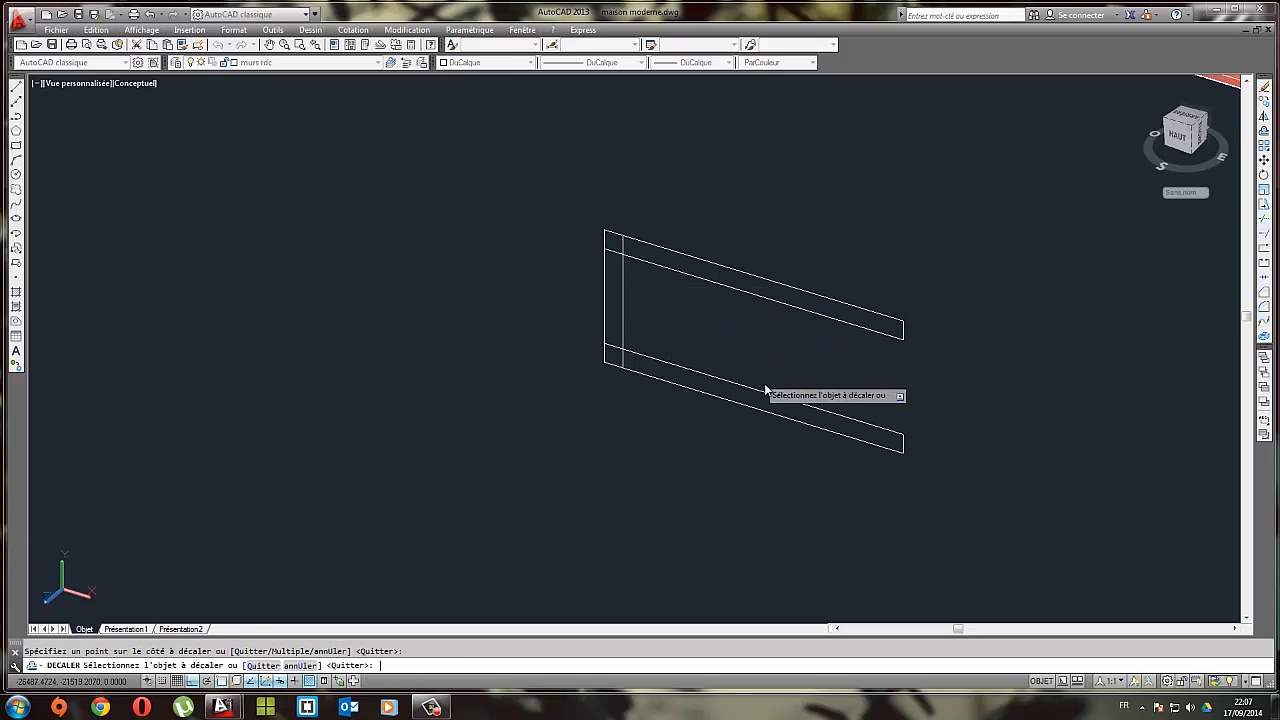
{"action": "key", "text": "Escape"}
Trim the overlapping line ends at both left corners so that the lines form one continuous C-shaped frame outline
{"action": "scroll", "coordinate": [765, 388], "scroll_direction": "up", "scroll_amount": 3}
{"action": "scroll", "coordinate": [983, 509], "scroll_direction": "down", "scroll_amount": 4}
{"action": "left_click", "coordinate": [1113, 565]}
{"action": "left_click", "coordinate": [691, 298]}
{"action": "middle_click_drag", "start_coordinate": [1008, 356], "coordinate": [922, 338]}
{"action": "left_click", "coordinate": [1265, 222]}
{"action": "scroll", "coordinate": [694, 357], "scroll_direction": "up", "scroll_amount": 5}
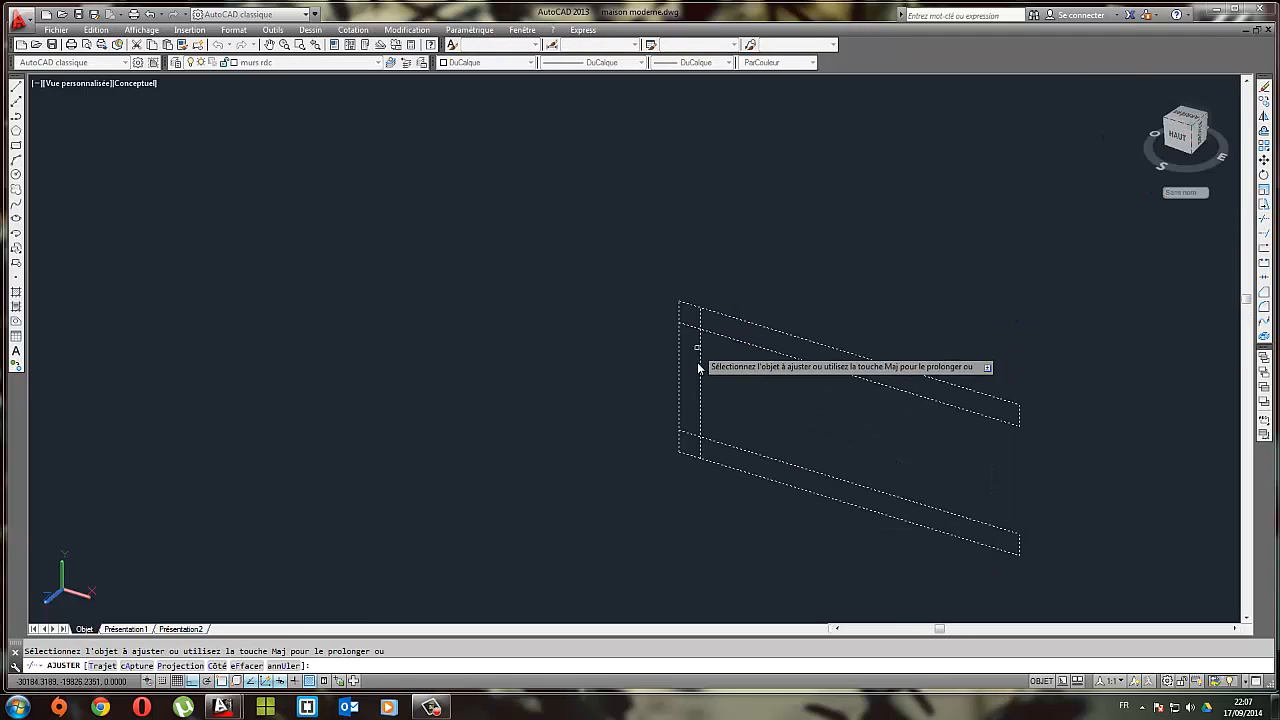
{"action": "left_click", "coordinate": [690, 449]}
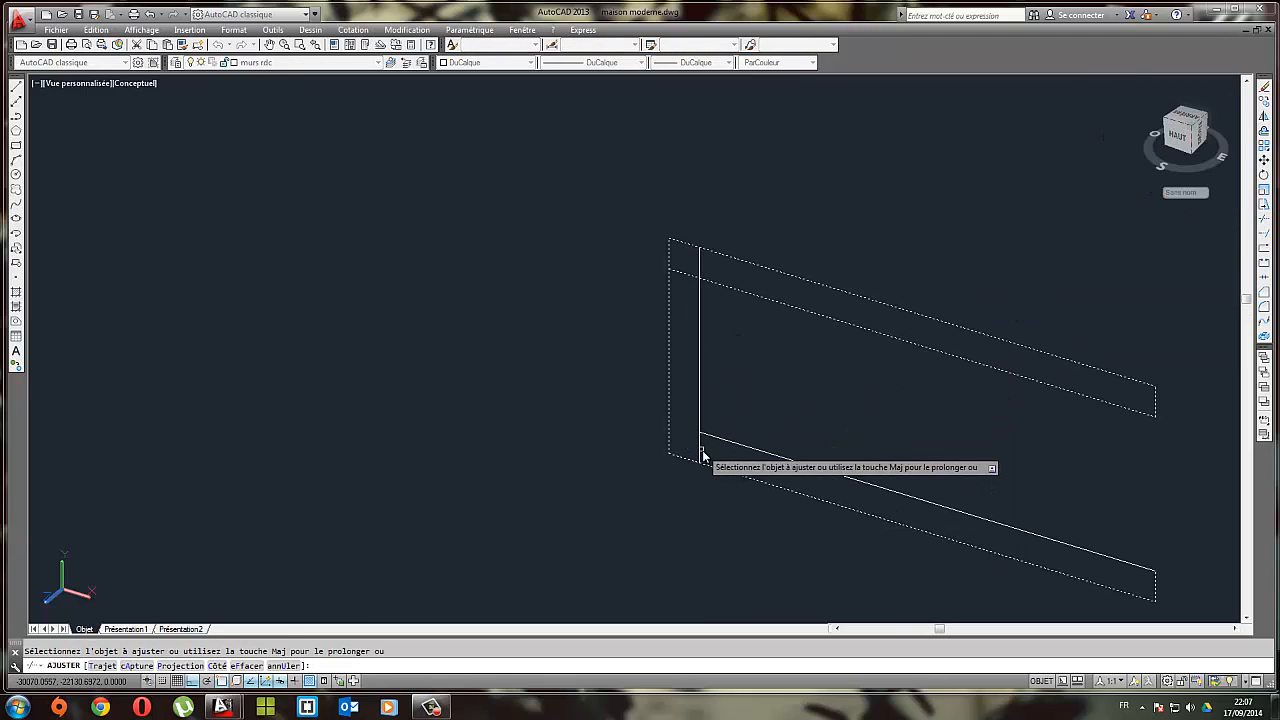
{"action": "left_click", "coordinate": [699, 452]}
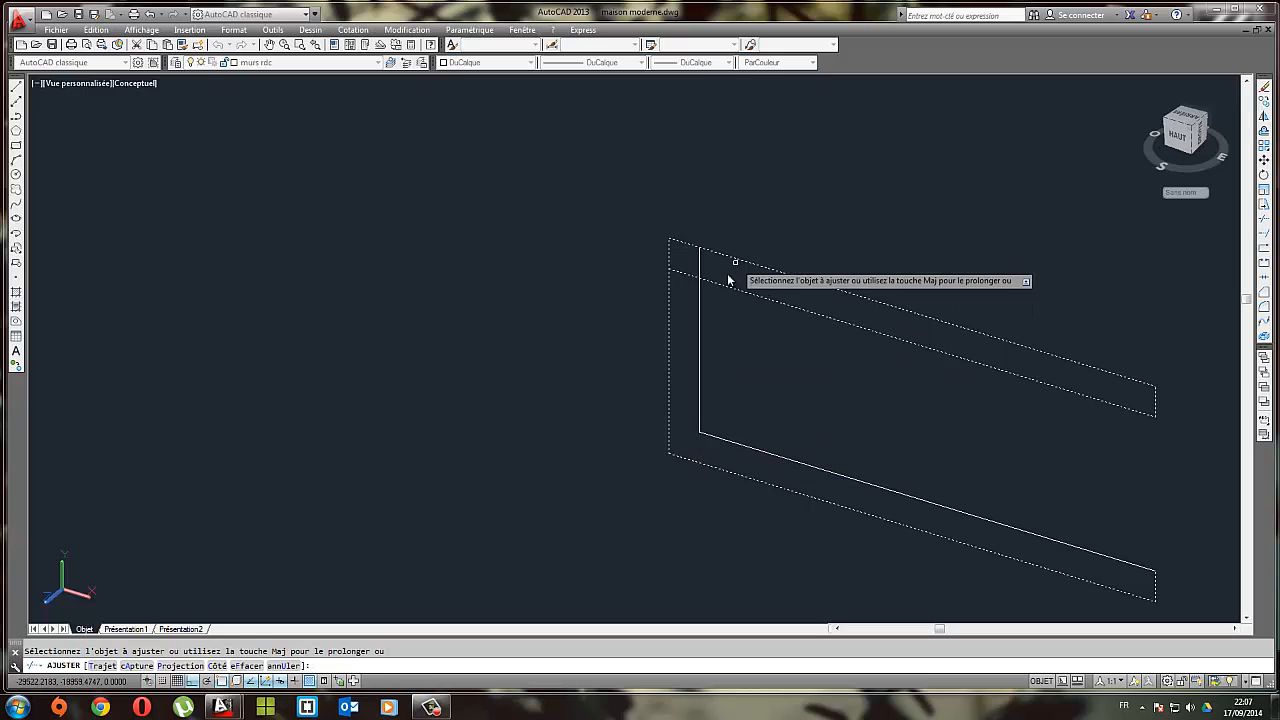
{"action": "scroll", "coordinate": [691, 277], "scroll_direction": "down", "scroll_amount": 4}
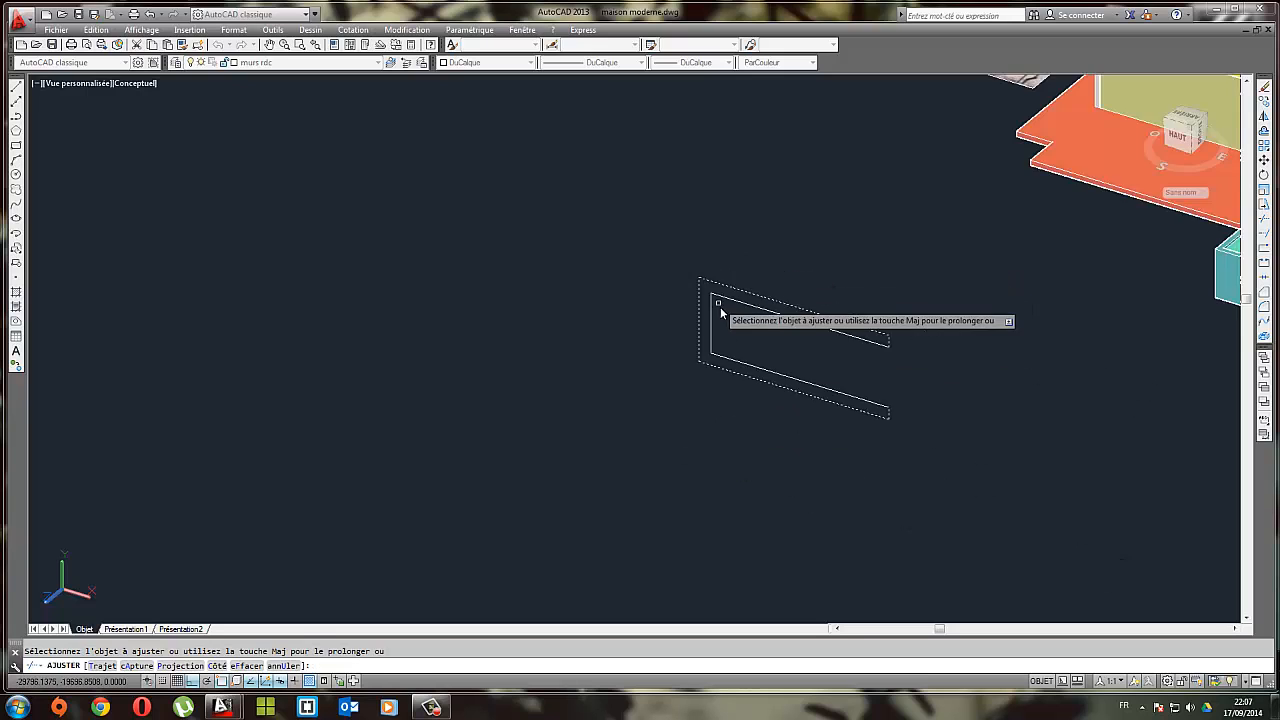
{"action": "key", "text": "Escape"}
Examine the upper floor frame in the reference photo against the ground floor model and the selected outline
{"action": "left_click", "coordinate": [766, 381]}
{"action": "left_click", "coordinate": [578, 247]}
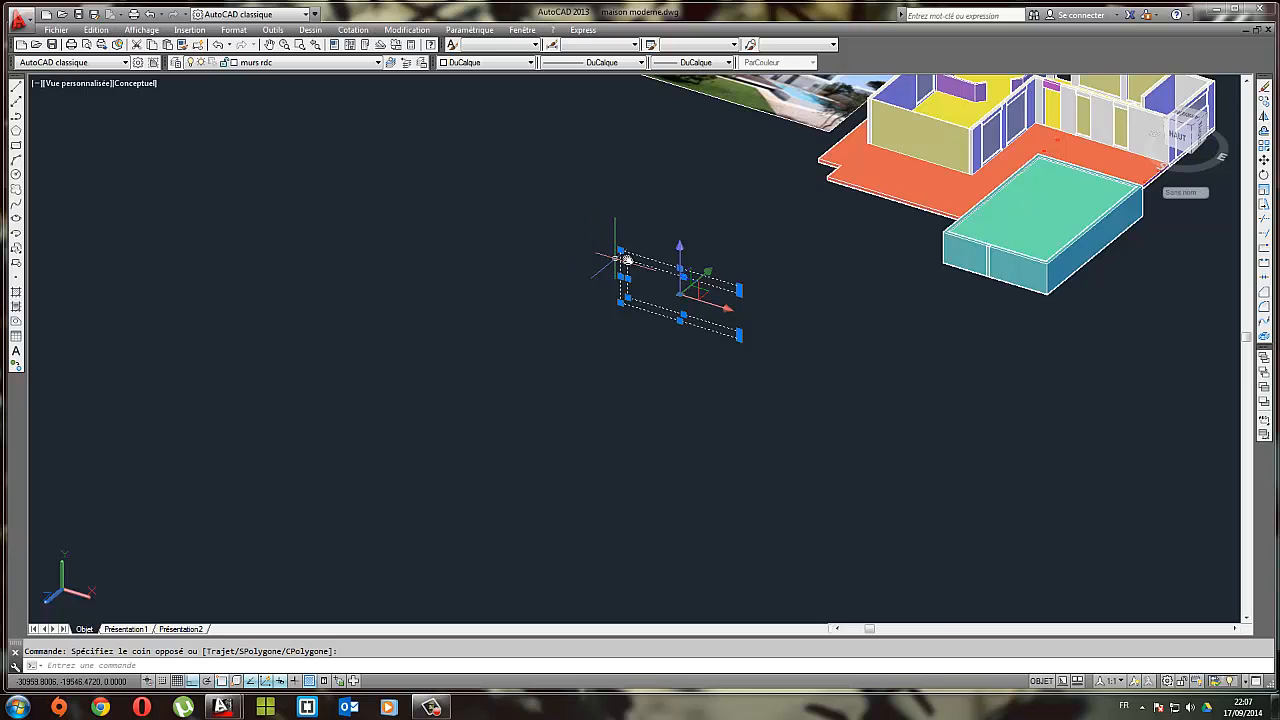
{"action": "scroll", "coordinate": [620, 259], "scroll_direction": "down", "scroll_amount": 5}
{"action": "middle_click_drag", "start_coordinate": [627, 257], "coordinate": [702, 430]}
{"action": "scroll", "coordinate": [686, 327], "scroll_direction": "up", "scroll_amount": 6}
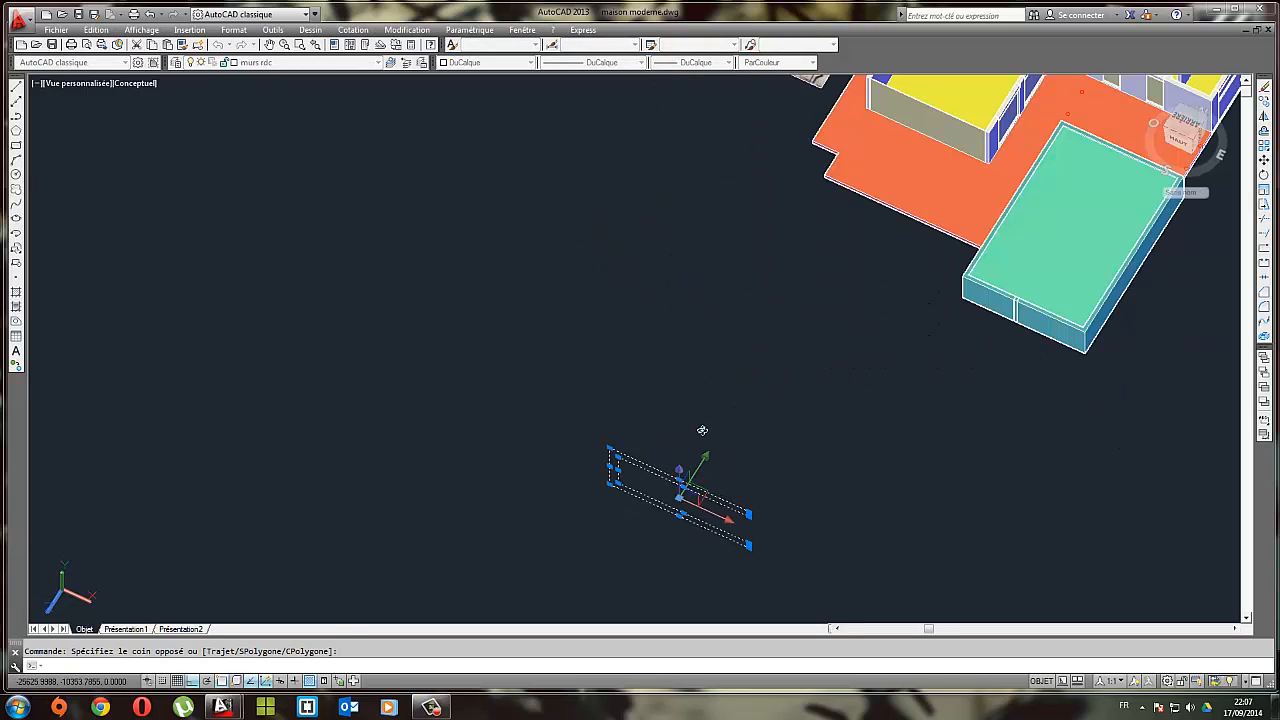
{"action": "middle_click_drag", "start_coordinate": [743, 249], "coordinate": [573, 455]}
{"action": "scroll", "coordinate": [573, 455], "scroll_direction": "down", "scroll_amount": 3}
{"action": "scroll", "coordinate": [574, 346], "scroll_direction": "up", "scroll_amount": 2}
{"action": "scroll", "coordinate": [538, 198], "scroll_direction": "up", "scroll_amount": 2}
{"action": "middle_click_drag", "start_coordinate": [538, 198], "coordinate": [515, 196]}
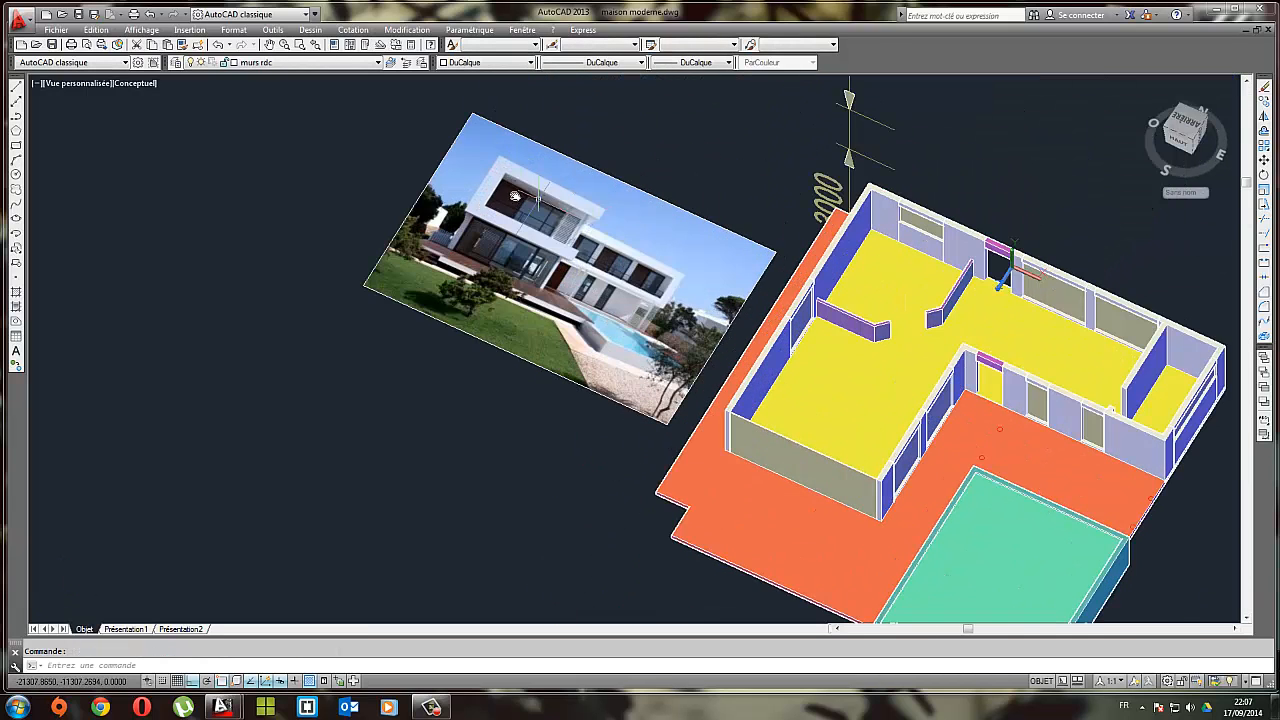
{"action": "scroll", "coordinate": [517, 318], "scroll_direction": "down", "scroll_amount": 2}
{"action": "middle_click_drag", "start_coordinate": [525, 396], "coordinate": [641, 66]}
{"action": "middle_click_drag", "start_coordinate": [657, 197], "coordinate": [690, 275], "text": "shift"}
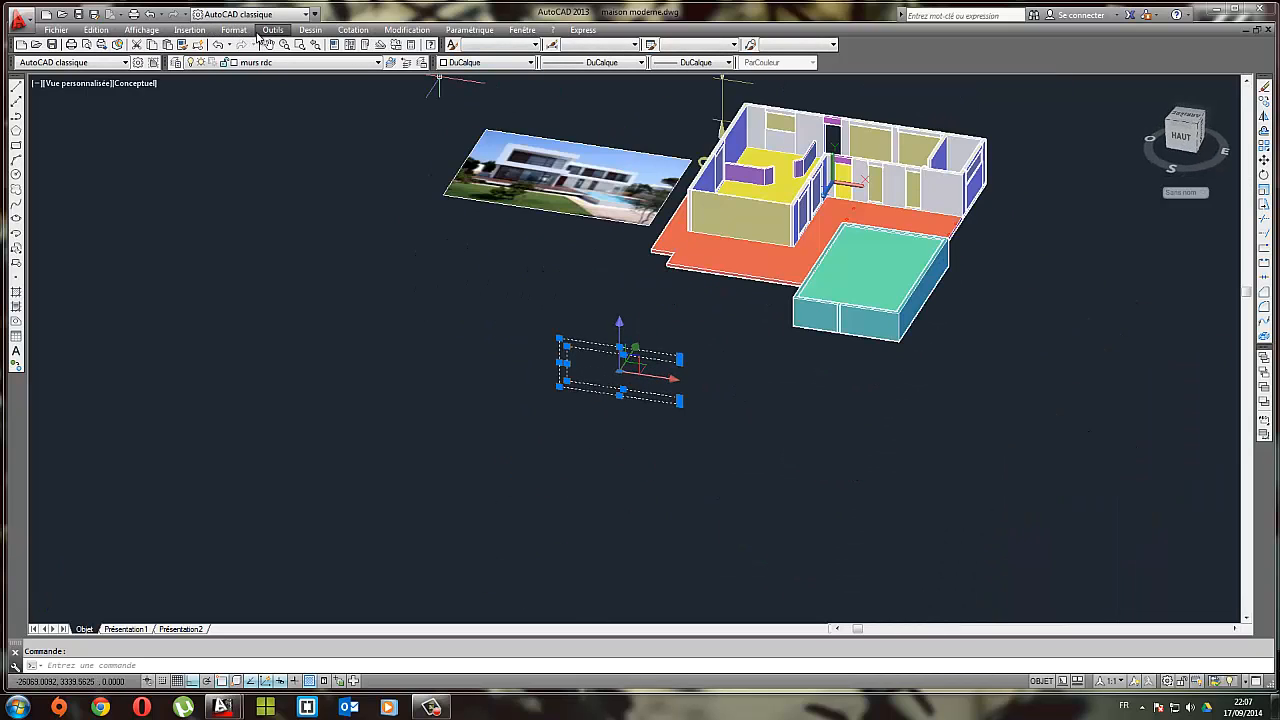
Convert all lines of the C-shaped frame outline into a region
{"action": "left_click", "coordinate": [310, 30]}
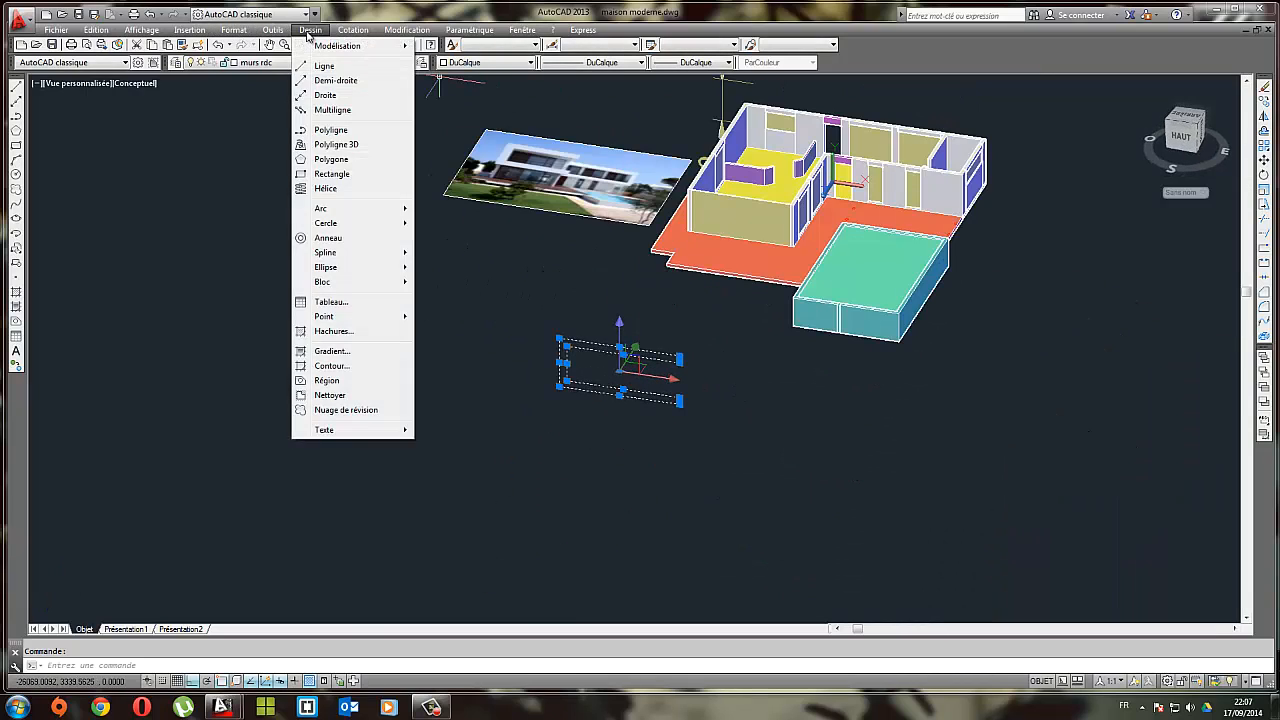
{"action": "left_click", "coordinate": [327, 381]}
{"action": "left_click", "coordinate": [692, 454]}
{"action": "left_click", "coordinate": [506, 326]}
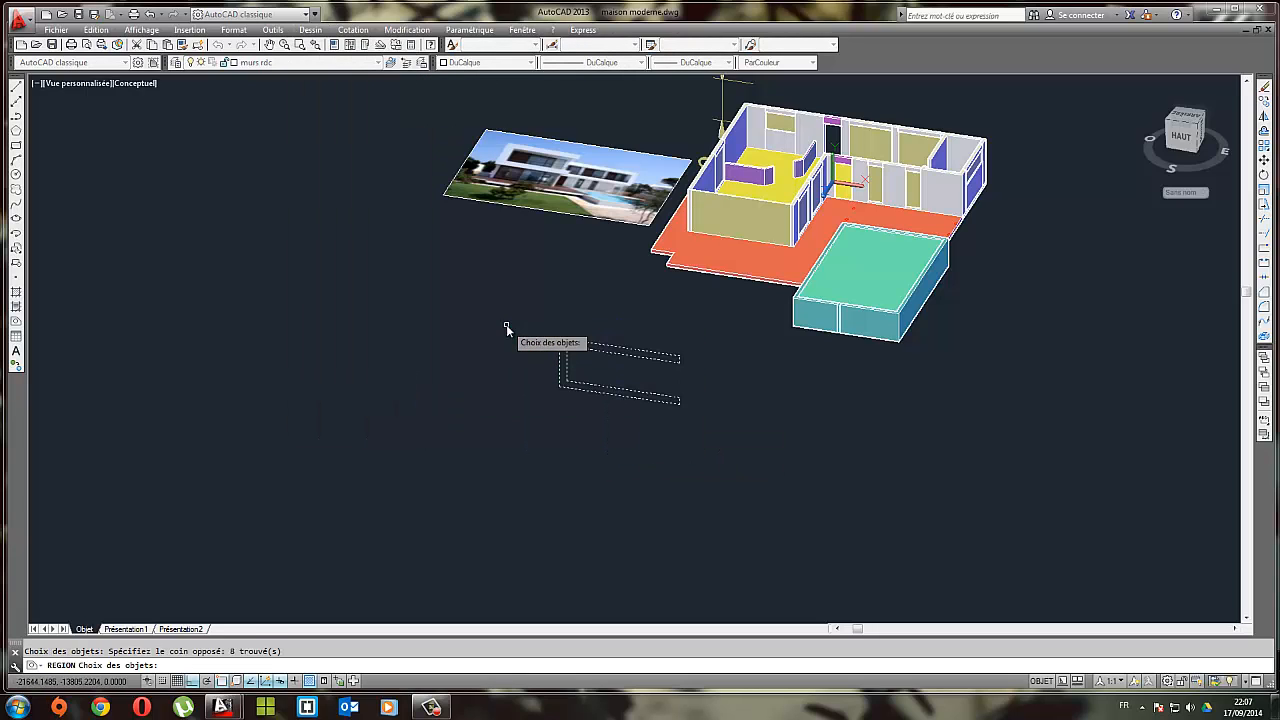
{"action": "key", "text": "Escape"}
{"action": "scroll", "coordinate": [603, 381], "scroll_direction": "up", "scroll_amount": 3}
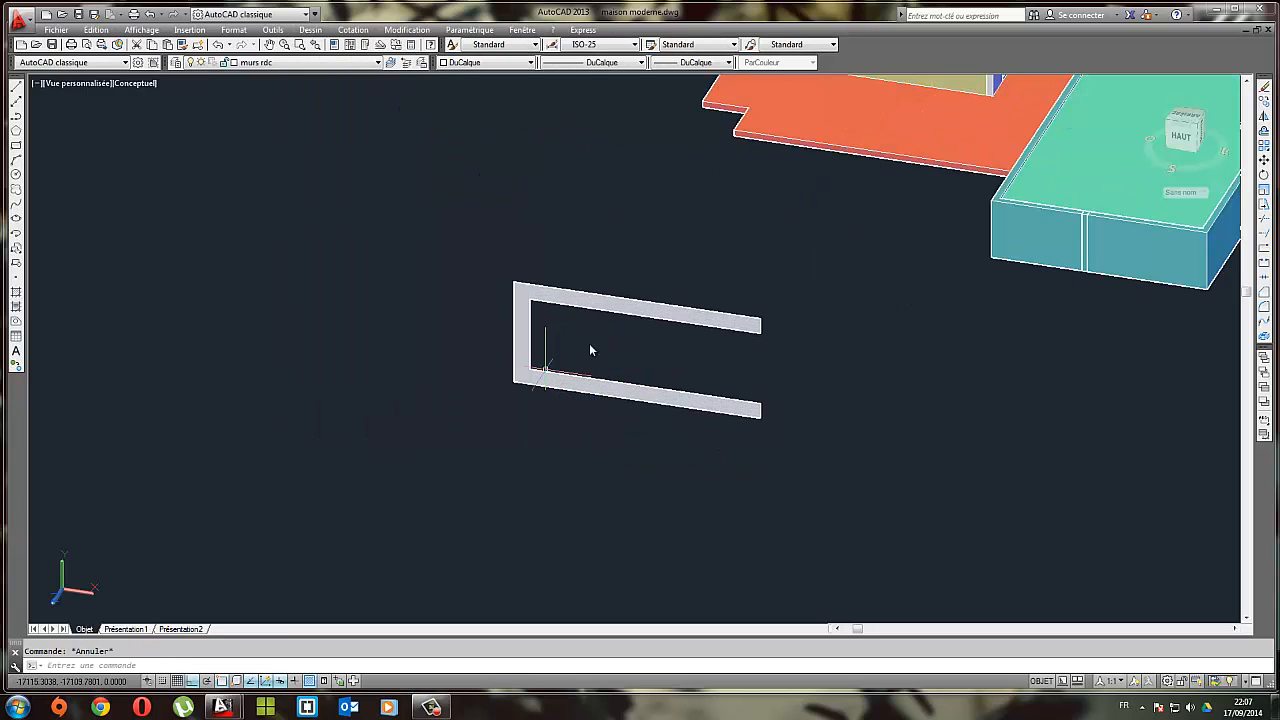
{"action": "scroll", "coordinate": [601, 343], "scroll_direction": "down", "scroll_amount": 2}
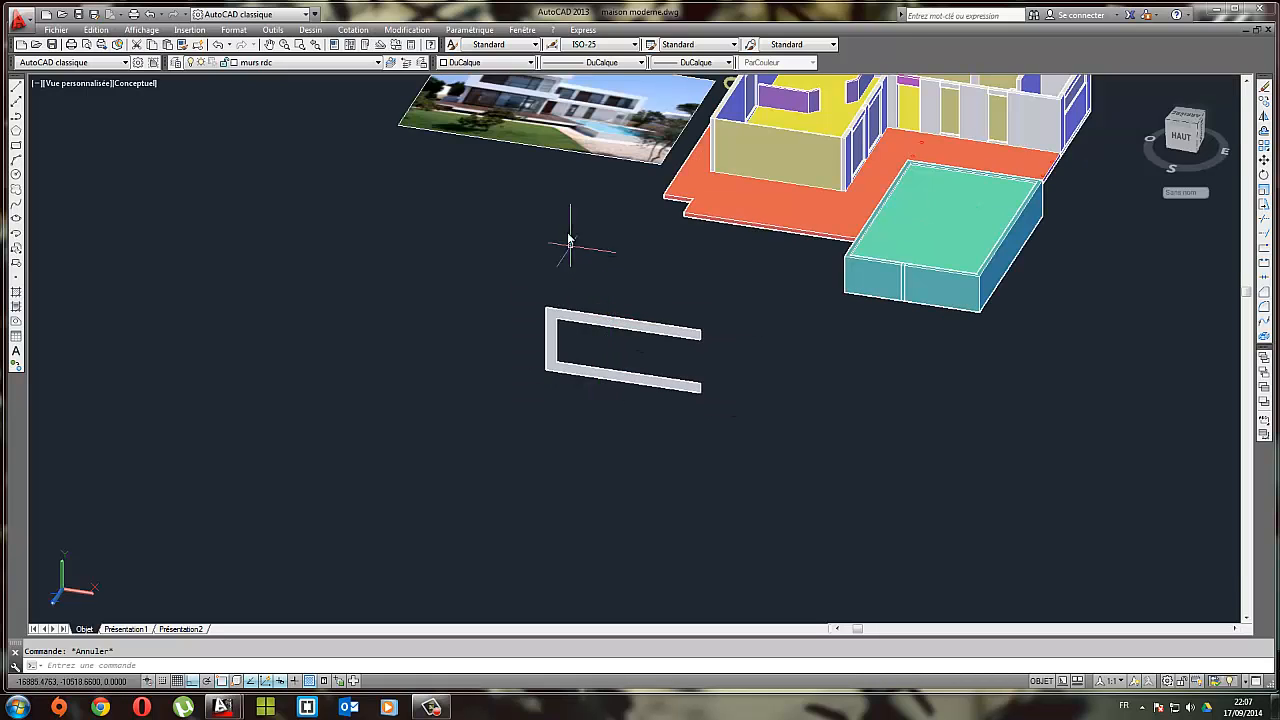
{"action": "middle_click_drag", "start_coordinate": [588, 301], "coordinate": [573, 334]}
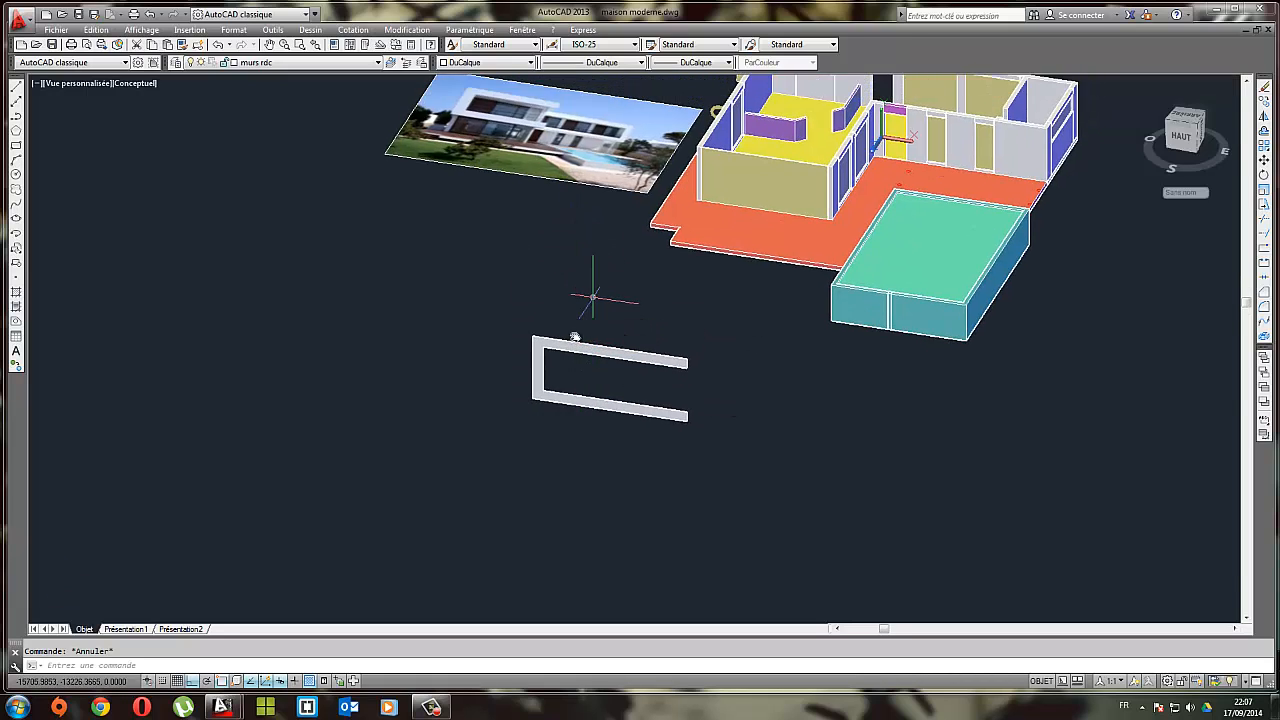
{"action": "scroll", "coordinate": [566, 346], "scroll_direction": "down", "scroll_amount": 2}
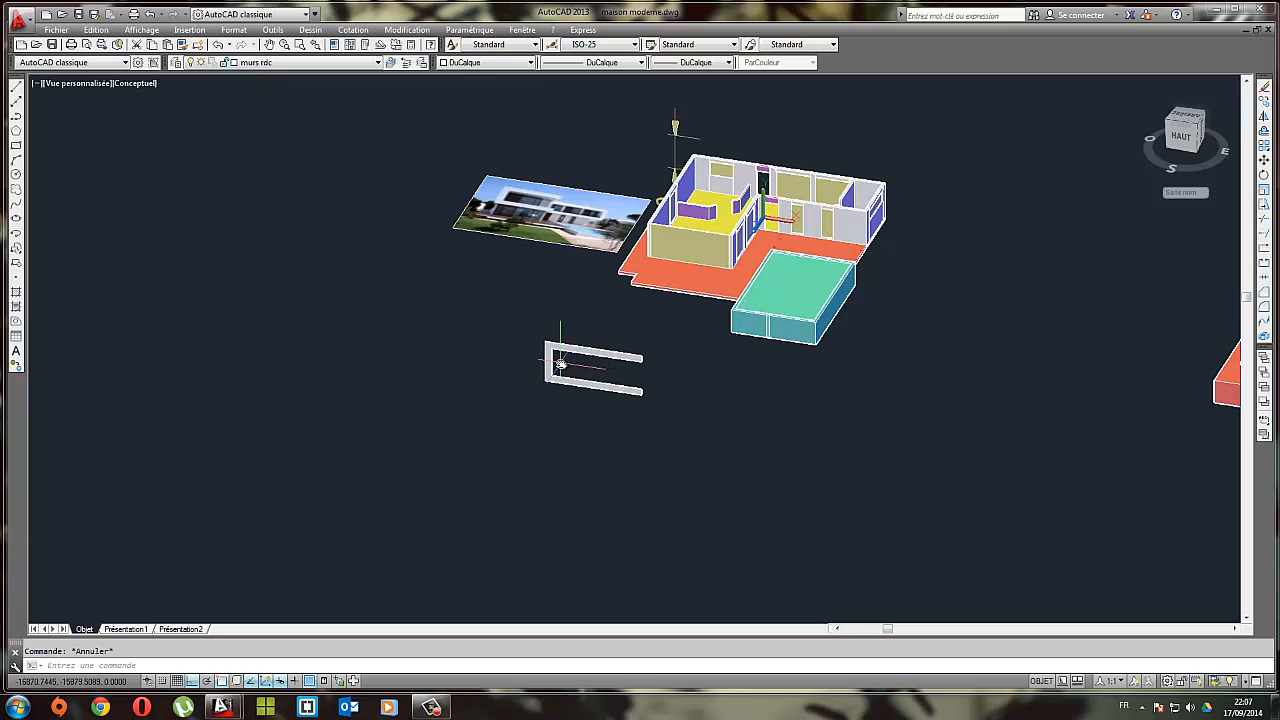
Examine the upper floor's white frame in the reference photo against the C-shaped region and the ground floor model
{"action": "scroll", "coordinate": [517, 300], "scroll_direction": "up", "scroll_amount": 2}
{"action": "middle_click_drag", "start_coordinate": [502, 241], "coordinate": [502, 426]}
{"action": "scroll", "coordinate": [540, 314], "scroll_direction": "up", "scroll_amount": 6}
{"action": "scroll", "coordinate": [497, 410], "scroll_direction": "up", "scroll_amount": 3}
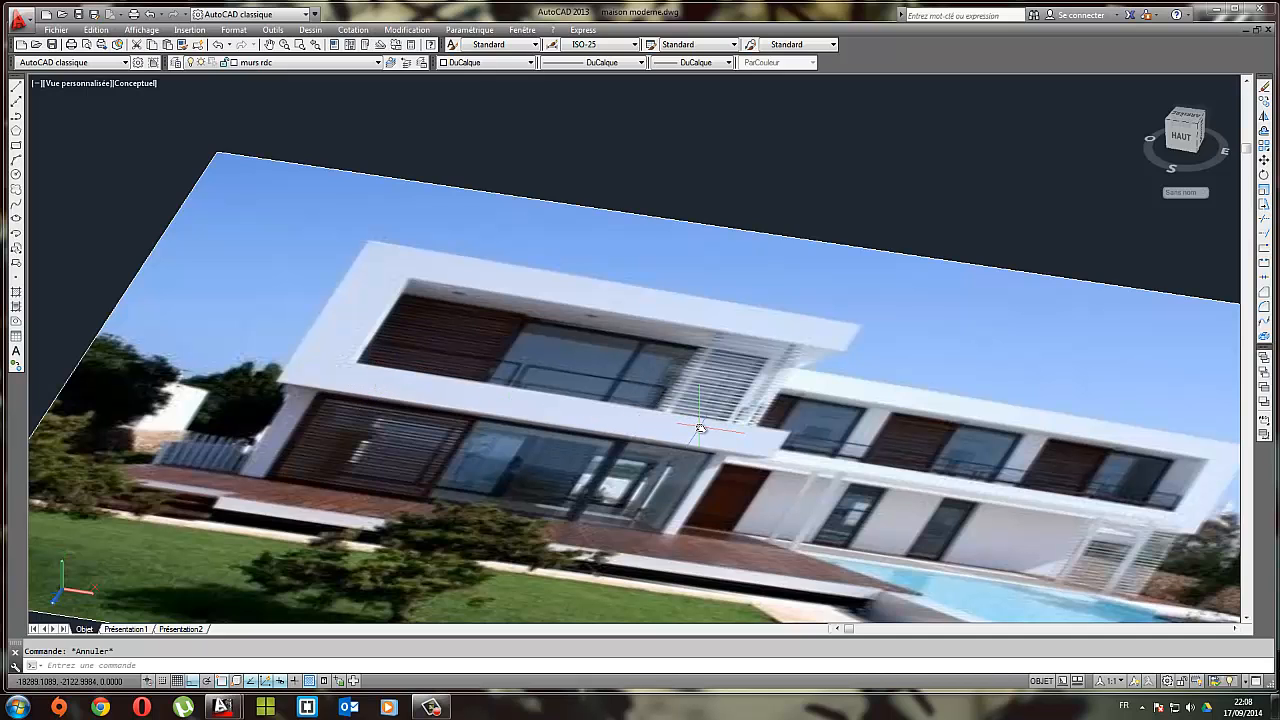
{"action": "scroll", "coordinate": [700, 428], "scroll_direction": "down", "scroll_amount": 4}
{"action": "middle_click_drag", "start_coordinate": [671, 443], "coordinate": [500, 263]}
{"action": "middle_click_drag", "start_coordinate": [682, 518], "coordinate": [629, 399]}
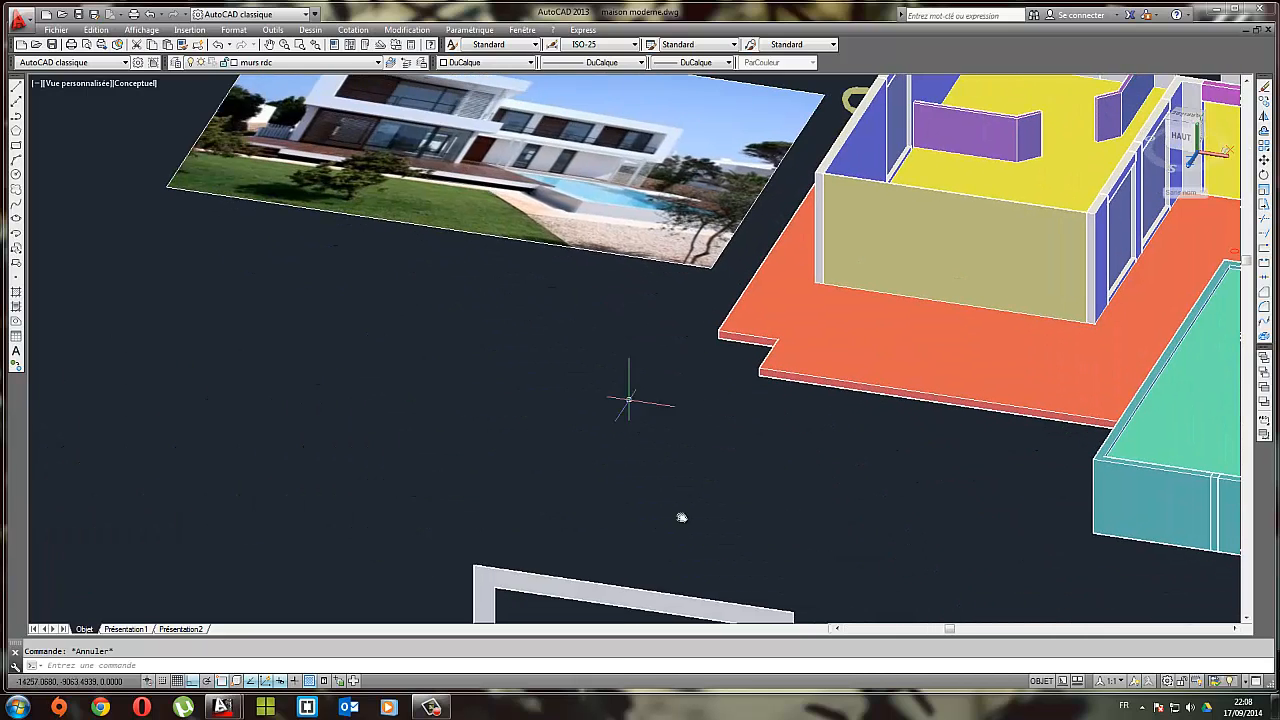
{"action": "middle_click_drag", "start_coordinate": [602, 577], "coordinate": [525, 394]}
{"action": "scroll", "coordinate": [541, 426], "scroll_direction": "down", "scroll_amount": 2}
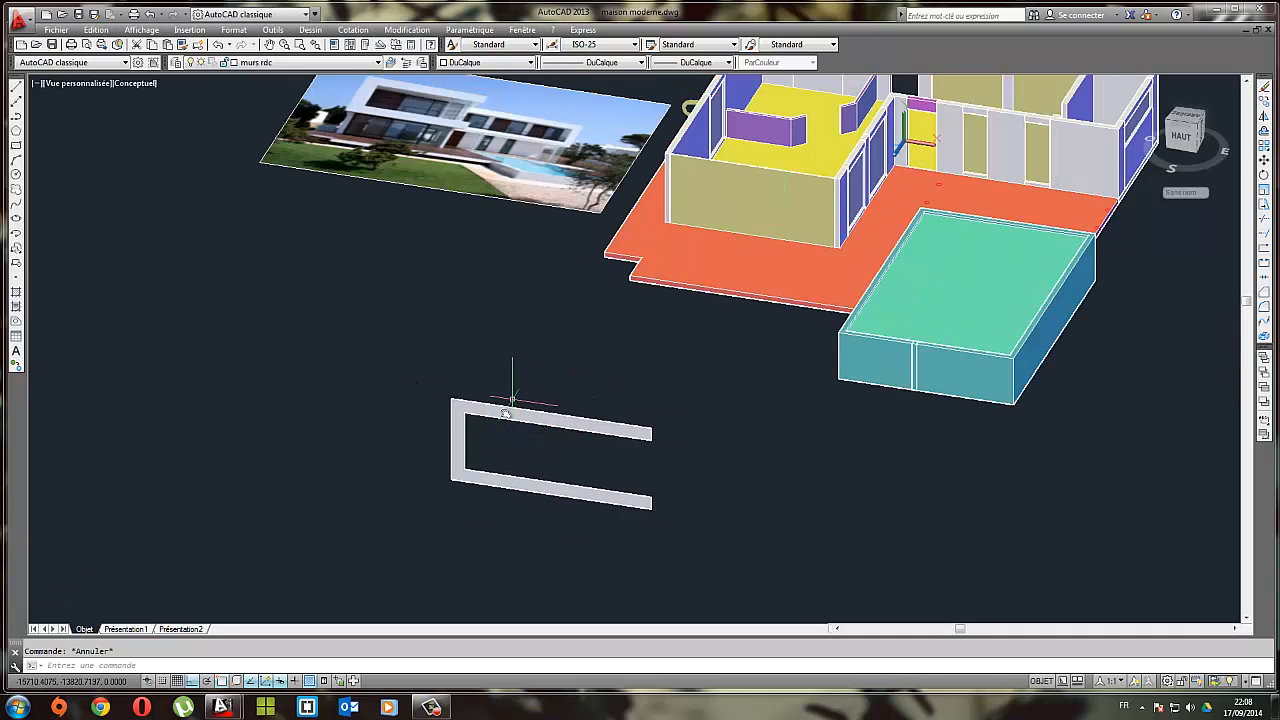
Copy the C-shaped frame region to the free space between the original and the terrace
{"action": "middle_click_drag", "start_coordinate": [509, 451], "coordinate": [456, 330]}
{"action": "left_click", "coordinate": [517, 405]}
{"action": "left_click", "coordinate": [427, 307]}
{"action": "middle_click_drag", "start_coordinate": [601, 295], "coordinate": [553, 404]}
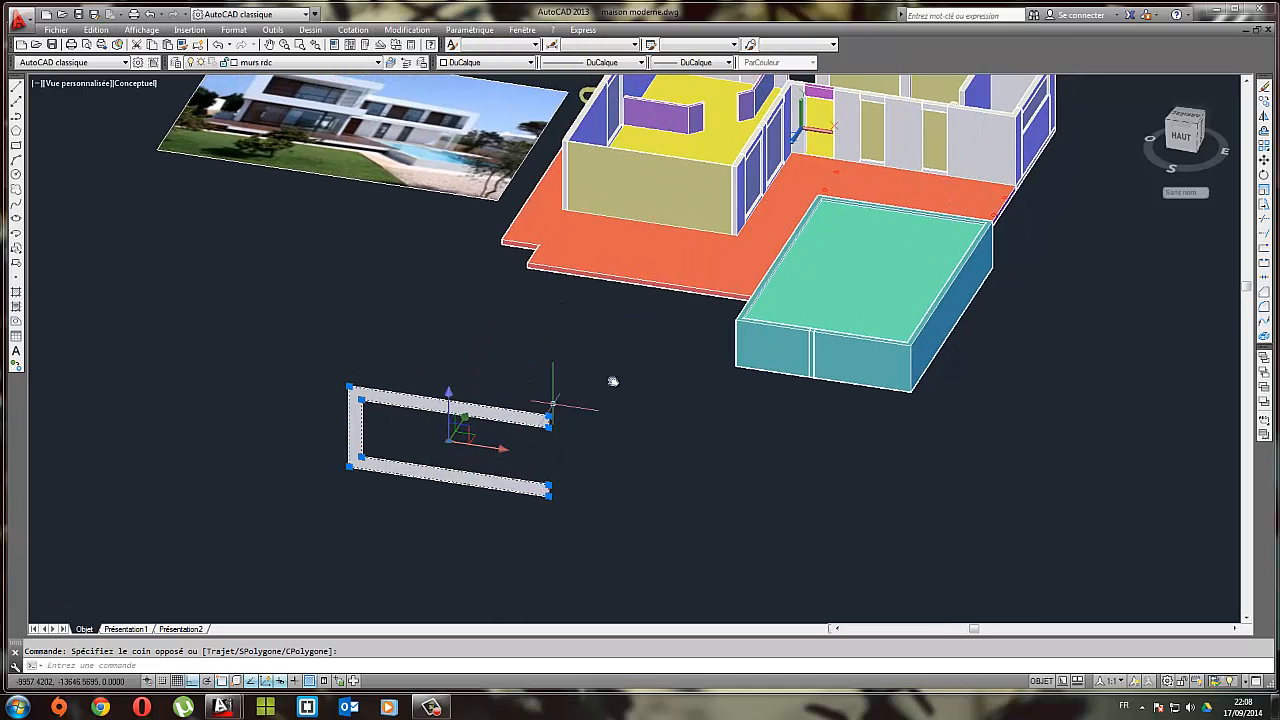
{"action": "left_click", "coordinate": [1265, 100]}
{"action": "left_click", "coordinate": [466, 340]}
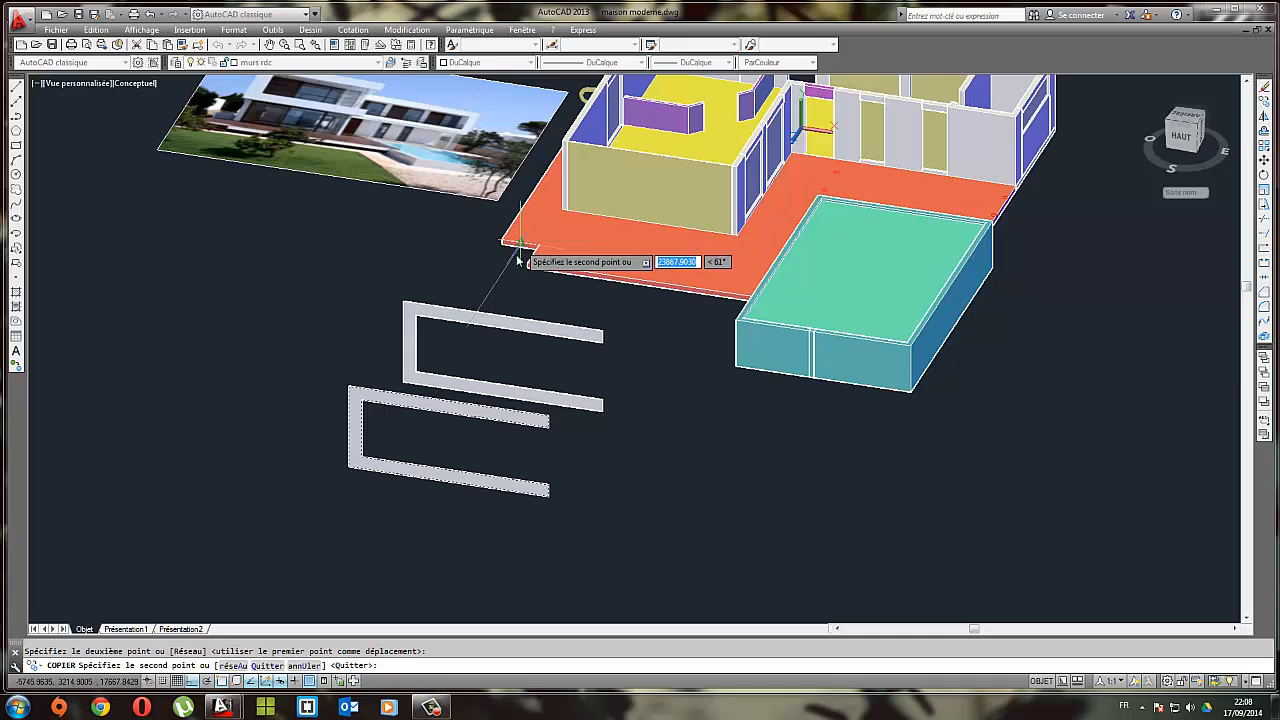
{"action": "key", "text": "Escape"}
Explode the copied C-shaped region into separate lines
{"action": "left_click", "coordinate": [471, 384]}
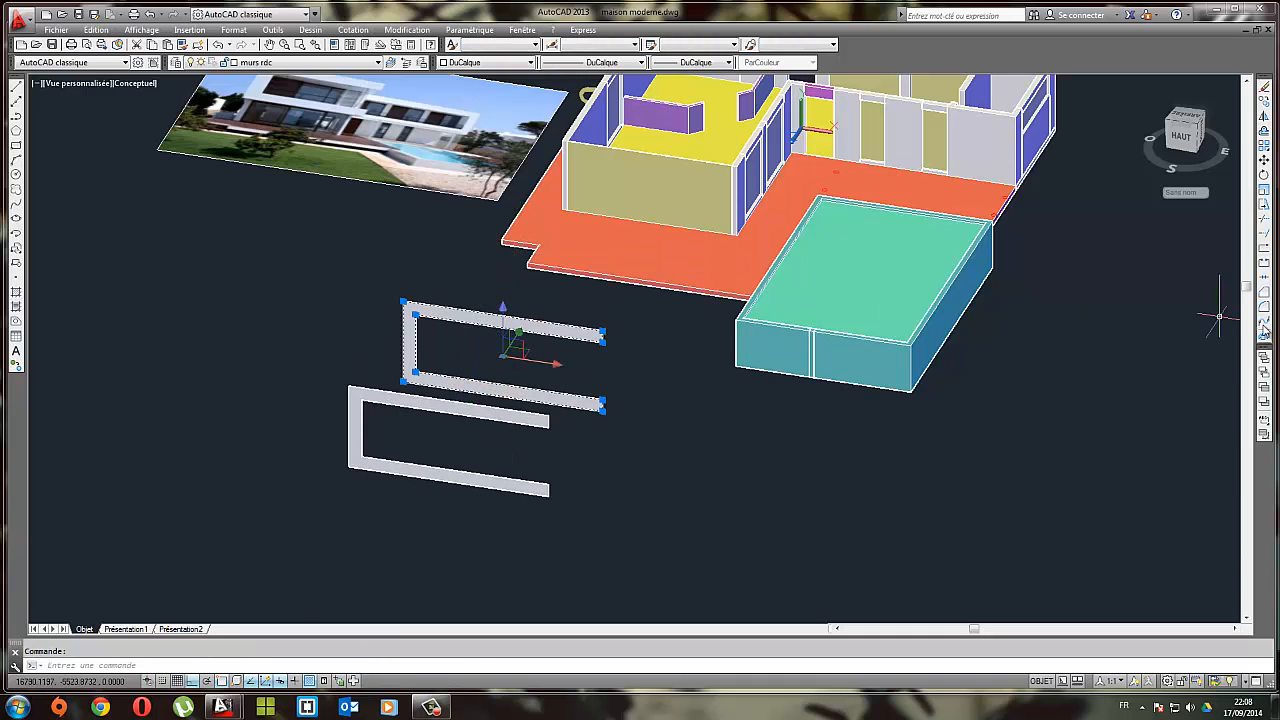
{"action": "left_click", "coordinate": [1265, 333]}
{"action": "scroll", "coordinate": [438, 380], "scroll_direction": "up", "scroll_amount": 3}
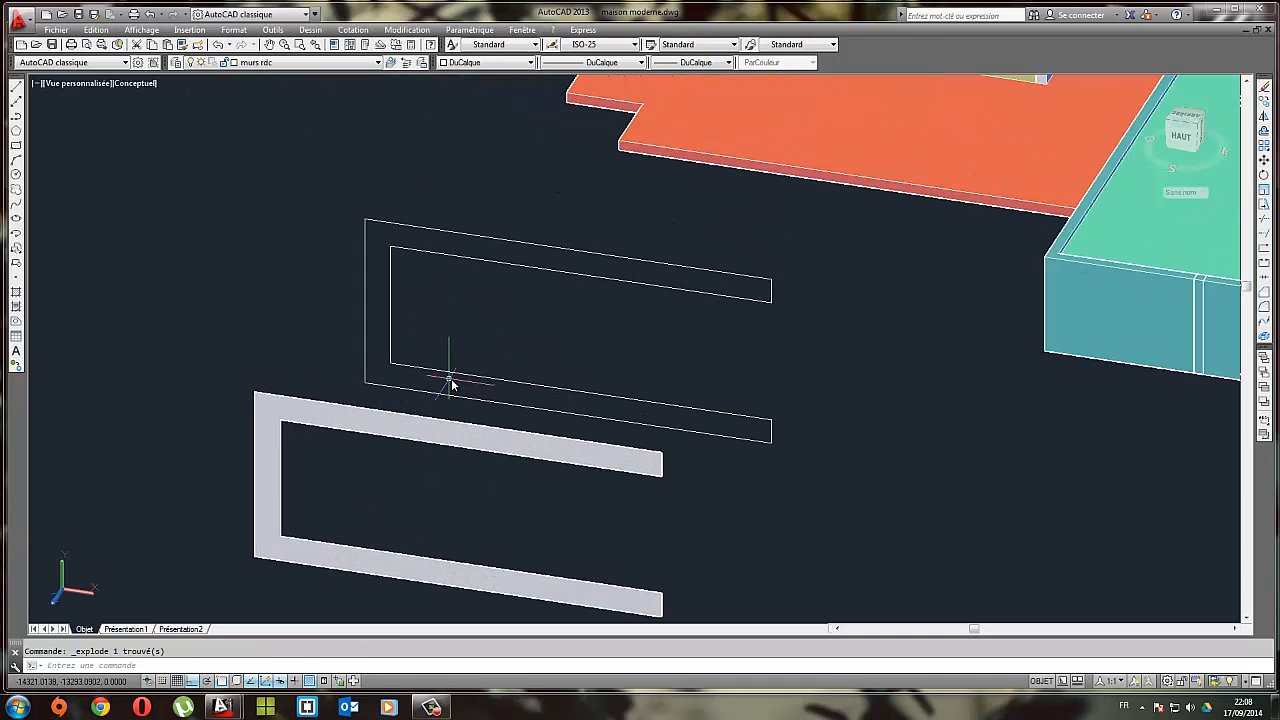
Move the inner line of the exploded outline's lower arm 300 straight down toward the outer line
{"action": "left_click", "coordinate": [449, 379]}
{"action": "left_click", "coordinate": [445, 356]}
{"action": "left_click", "coordinate": [1265, 167]}
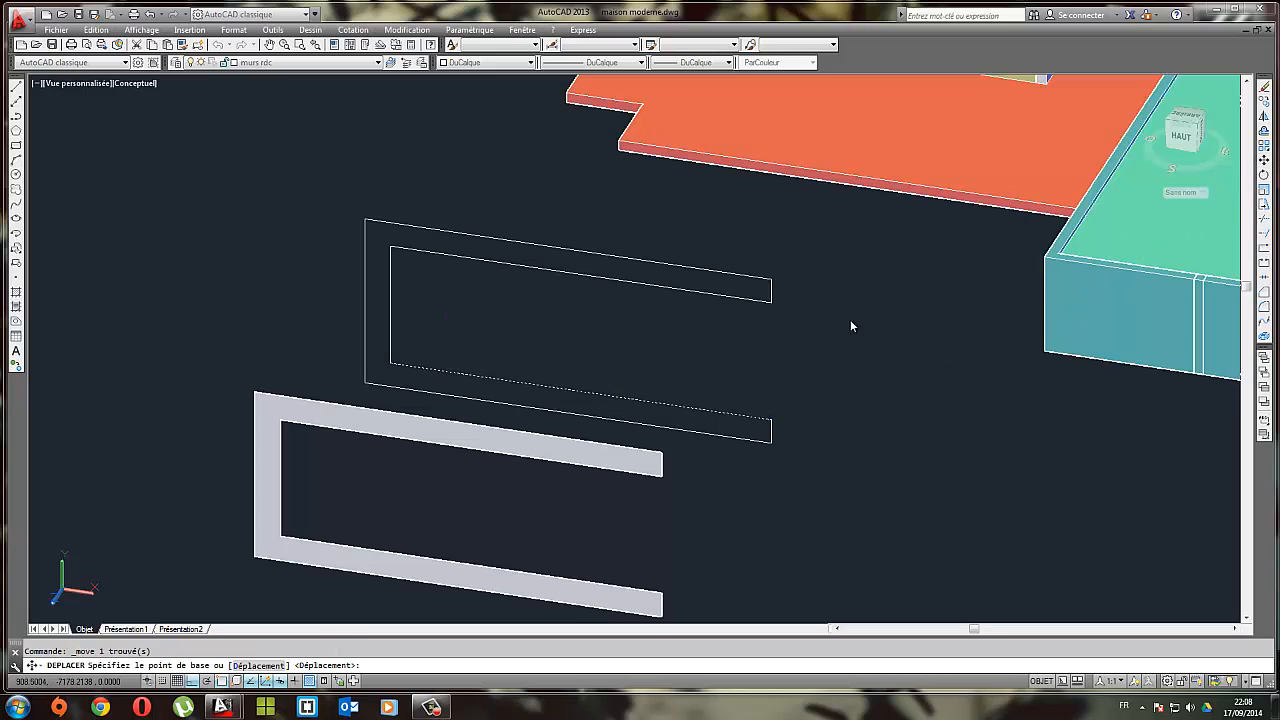
{"action": "left_click", "coordinate": [609, 366]}
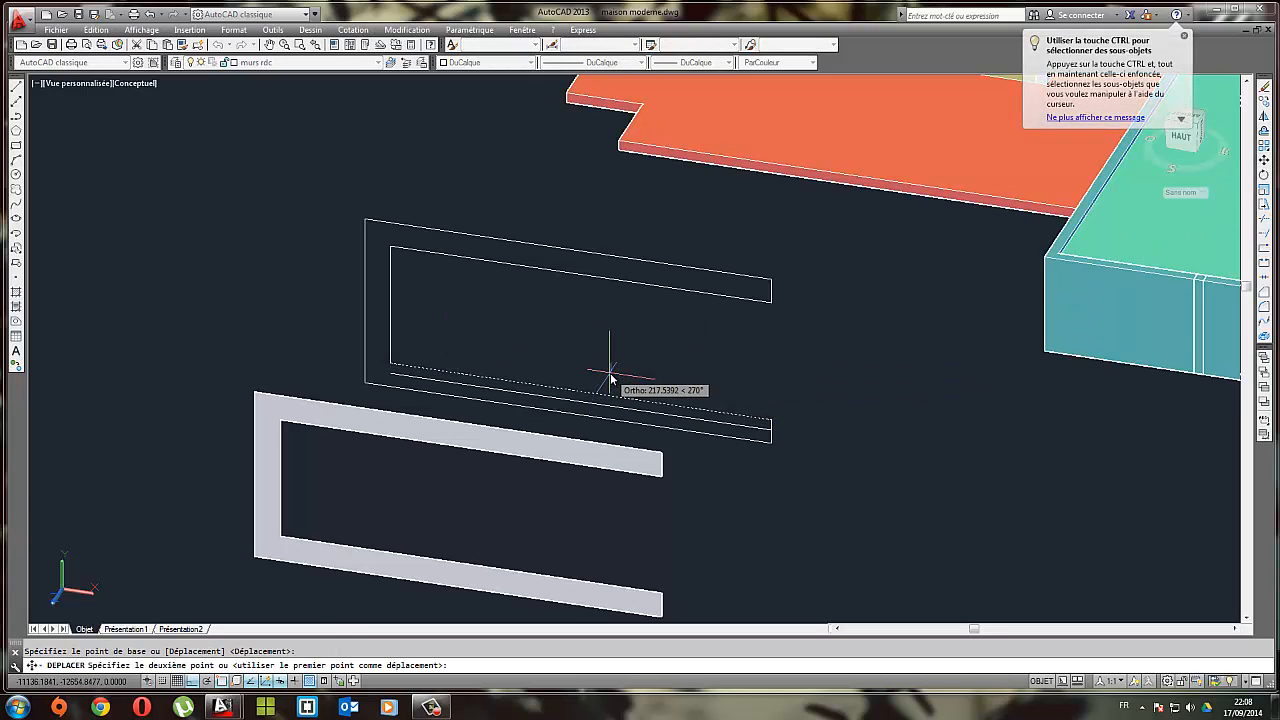
{"action": "type", "text": "300"}
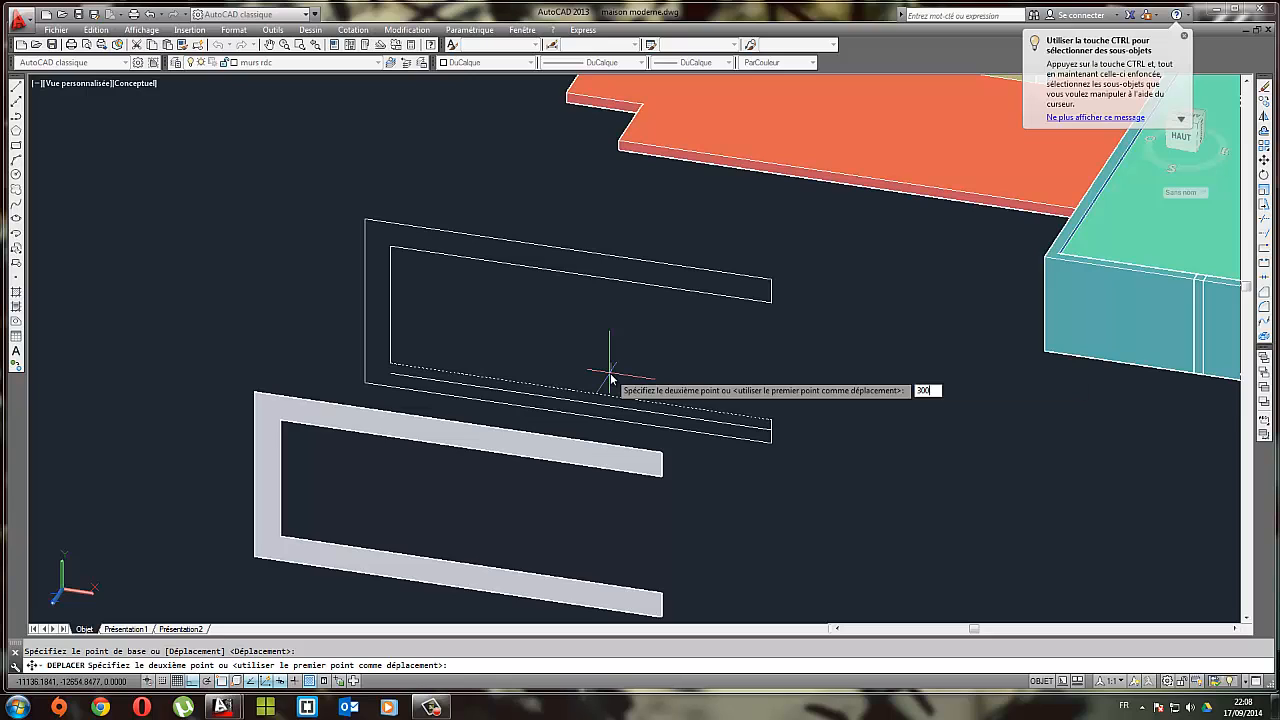
{"action": "key", "text": "Return"}
{"action": "key", "text": "Escape"}
Stretch the lower arm's short end line and the inner left vertical line so both meet the endpoints of the moved line
{"action": "scroll", "coordinate": [606, 420], "scroll_direction": "up", "scroll_amount": 3}
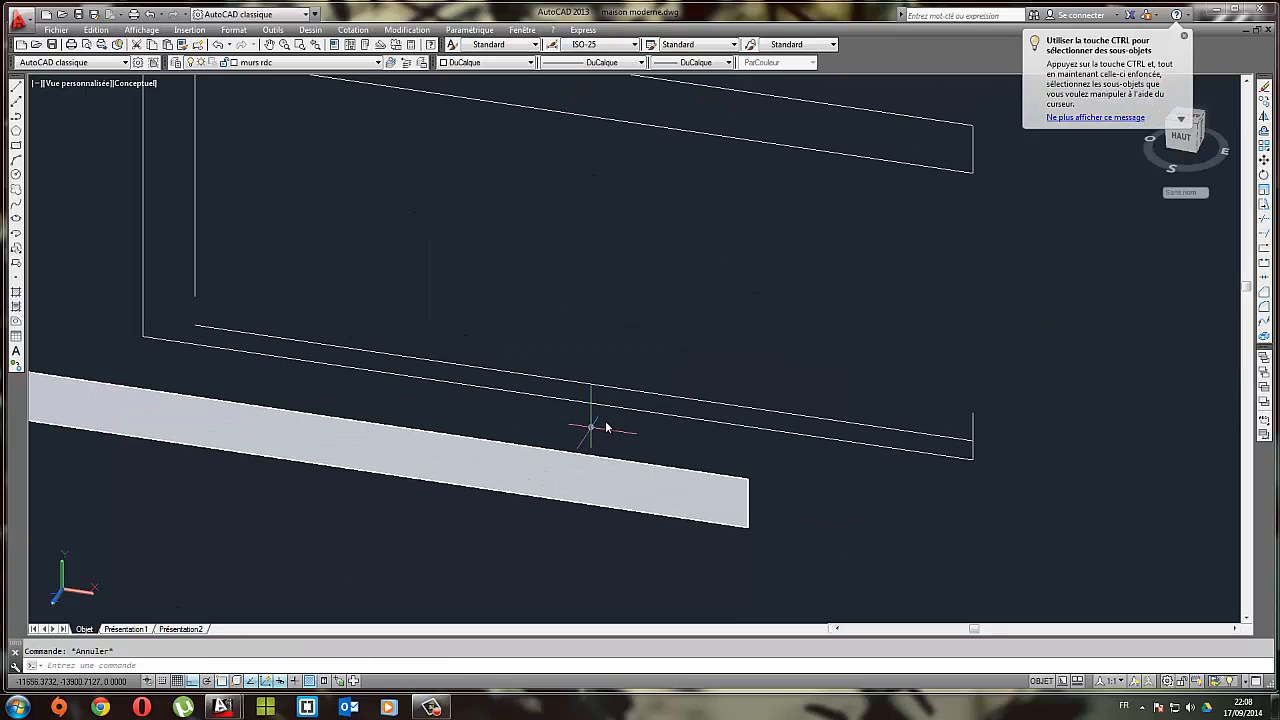
{"action": "left_click", "coordinate": [973, 422]}
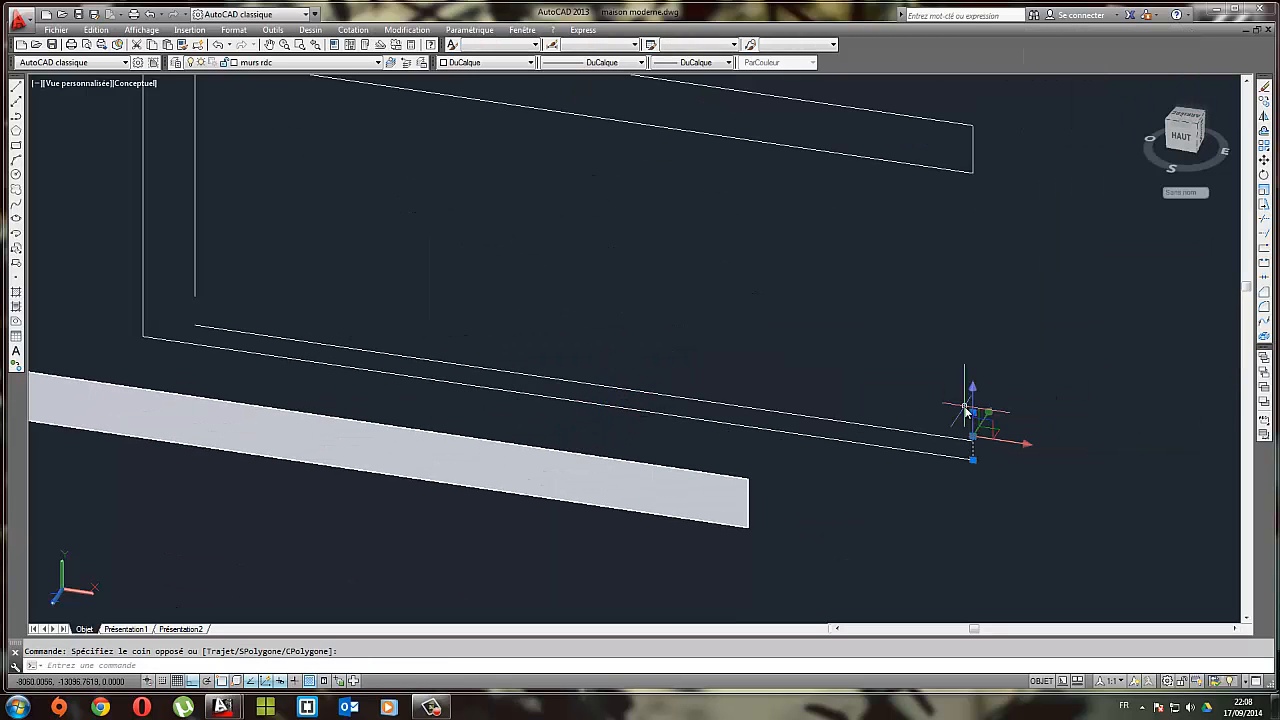
{"action": "left_click", "coordinate": [972, 452]}
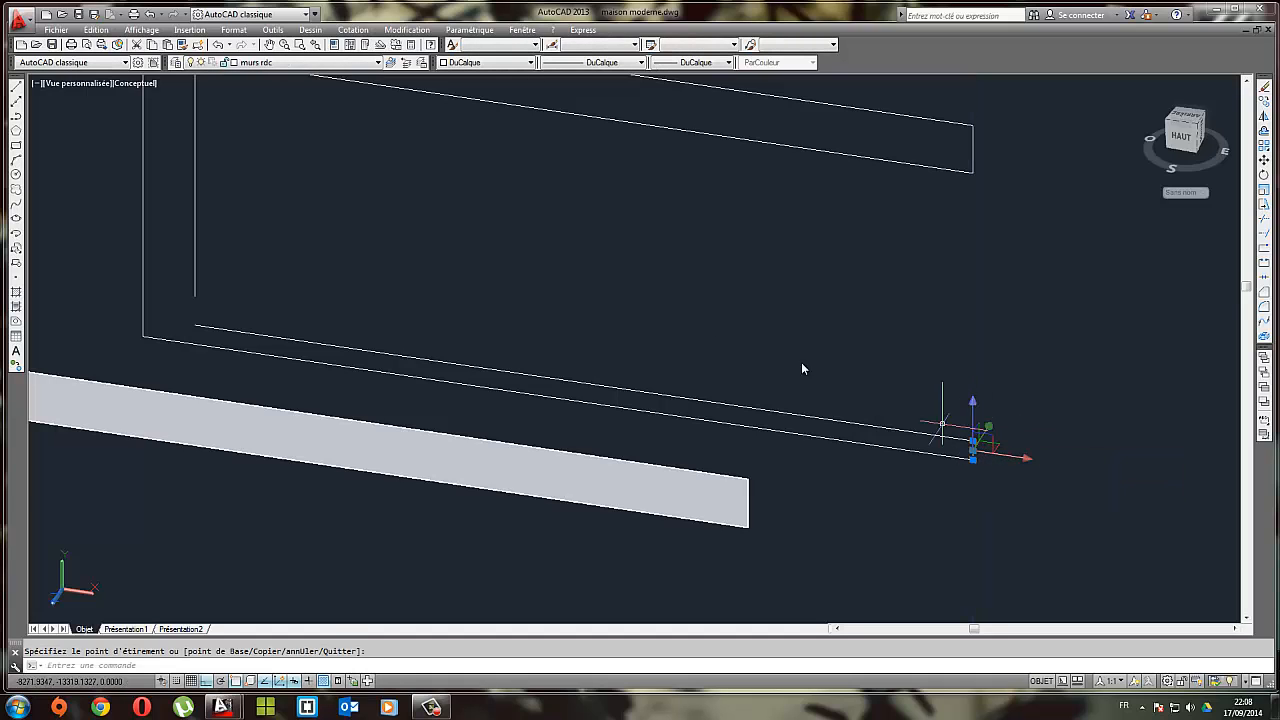
{"action": "key", "text": "Escape"}
{"action": "key", "text": "Escape"}
{"action": "left_click", "coordinate": [191, 295]}
{"action": "left_click", "coordinate": [193, 297]}
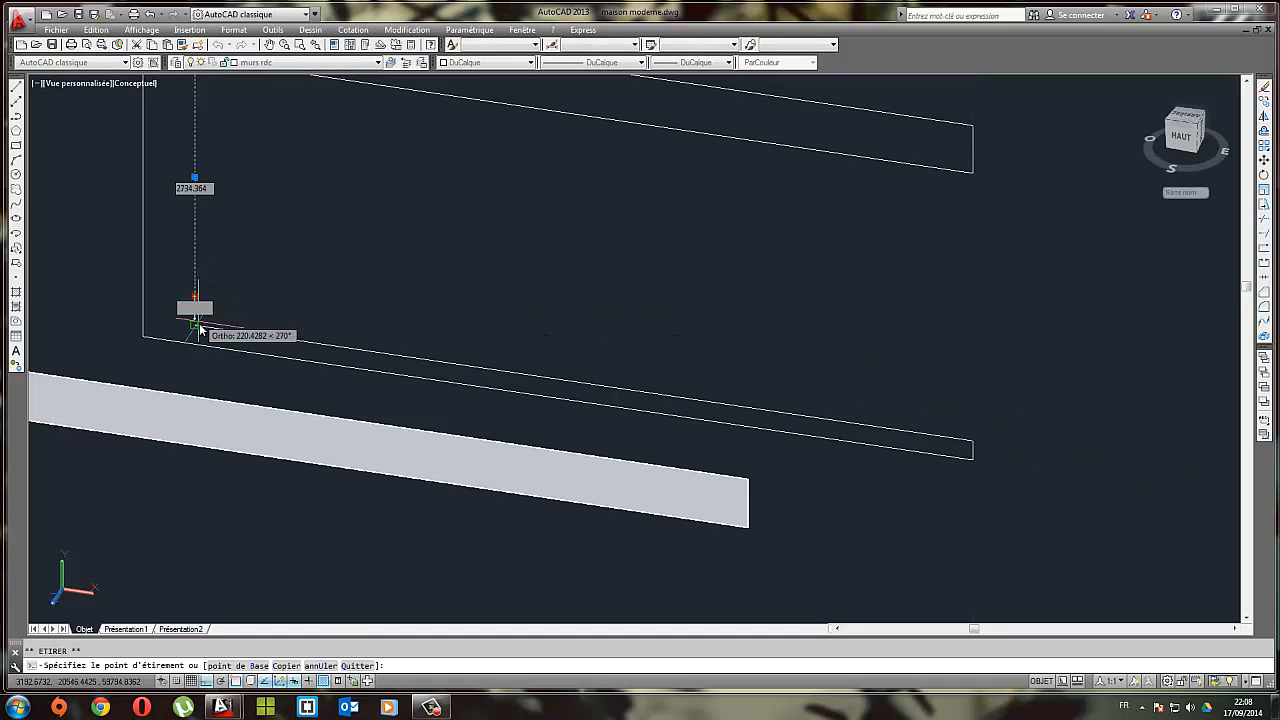
{"action": "left_click", "coordinate": [196, 325]}
{"action": "key", "text": "Escape"}
Compare the outline with the thinner lower arm to the upper floor frame in the reference photo
{"action": "scroll", "coordinate": [215, 322], "scroll_direction": "down", "scroll_amount": 2}
{"action": "middle_click_drag", "start_coordinate": [325, 207], "coordinate": [432, 259]}
{"action": "scroll", "coordinate": [419, 266], "scroll_direction": "down", "scroll_amount": 2}
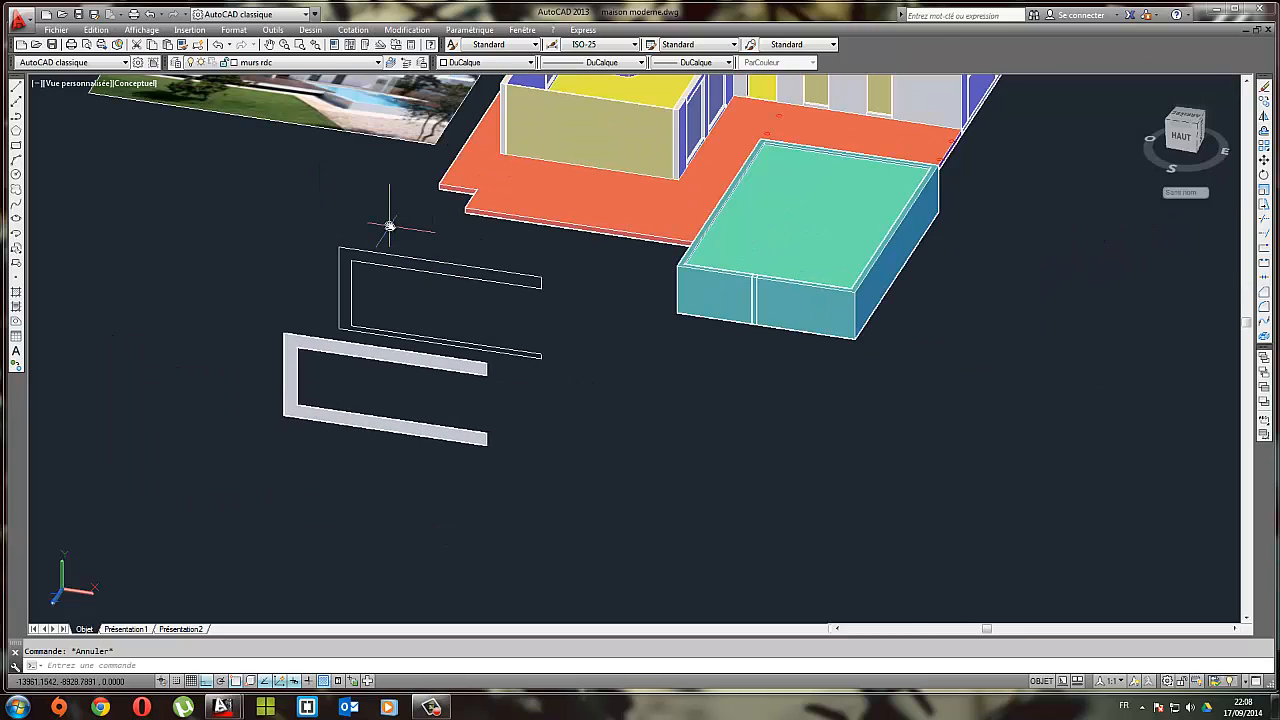
{"action": "middle_click_drag", "start_coordinate": [348, 241], "coordinate": [439, 248]}
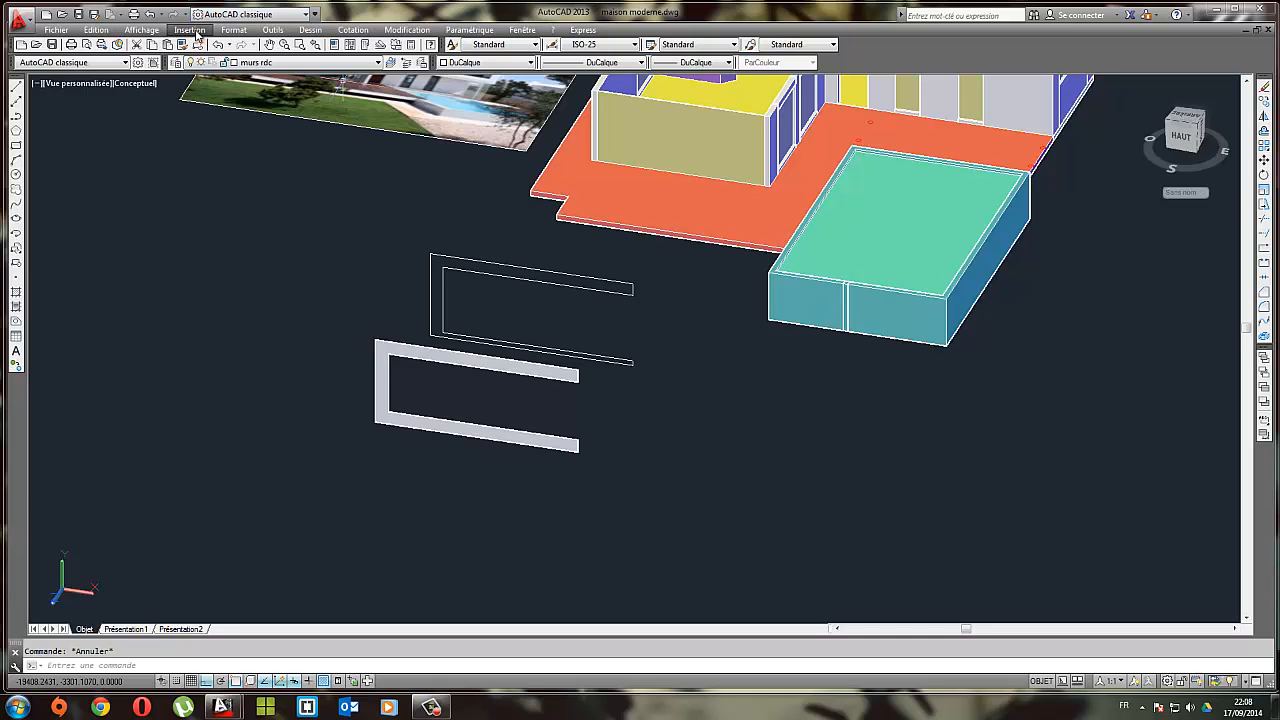
{"action": "scroll", "coordinate": [400, 252], "scroll_direction": "down", "scroll_amount": 2}
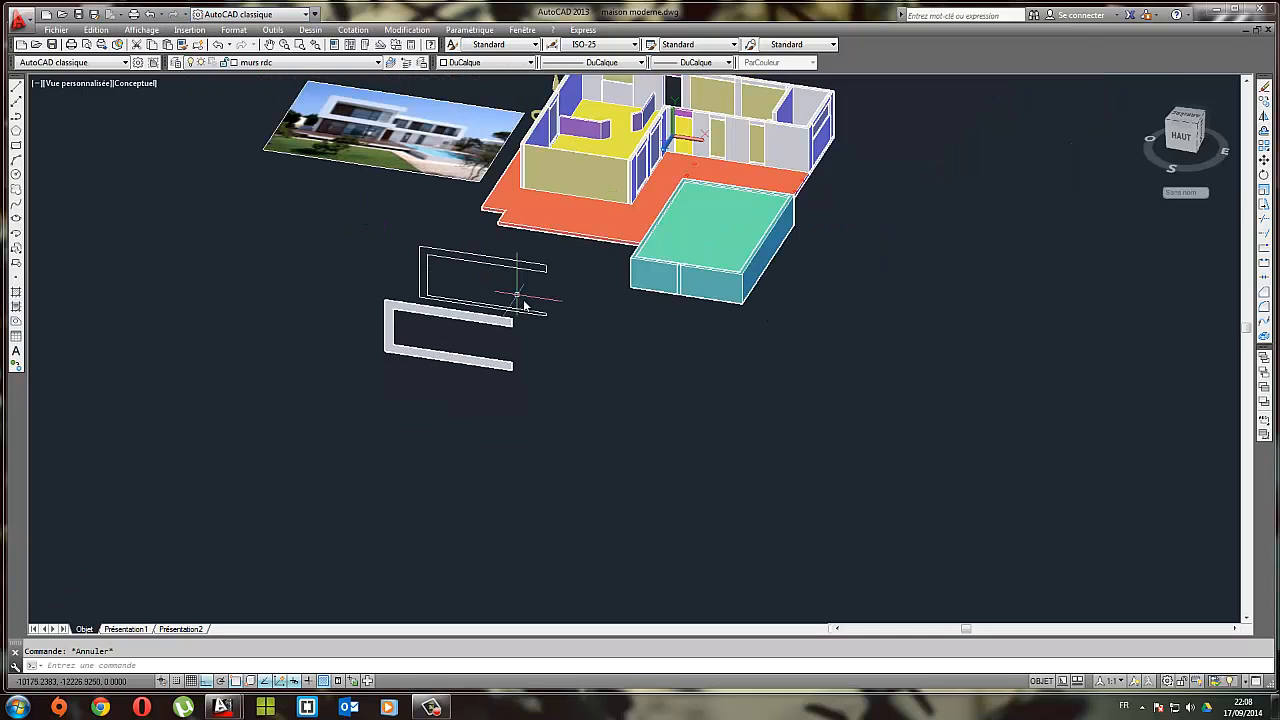
{"action": "scroll", "coordinate": [522, 274], "scroll_direction": "up", "scroll_amount": 4}
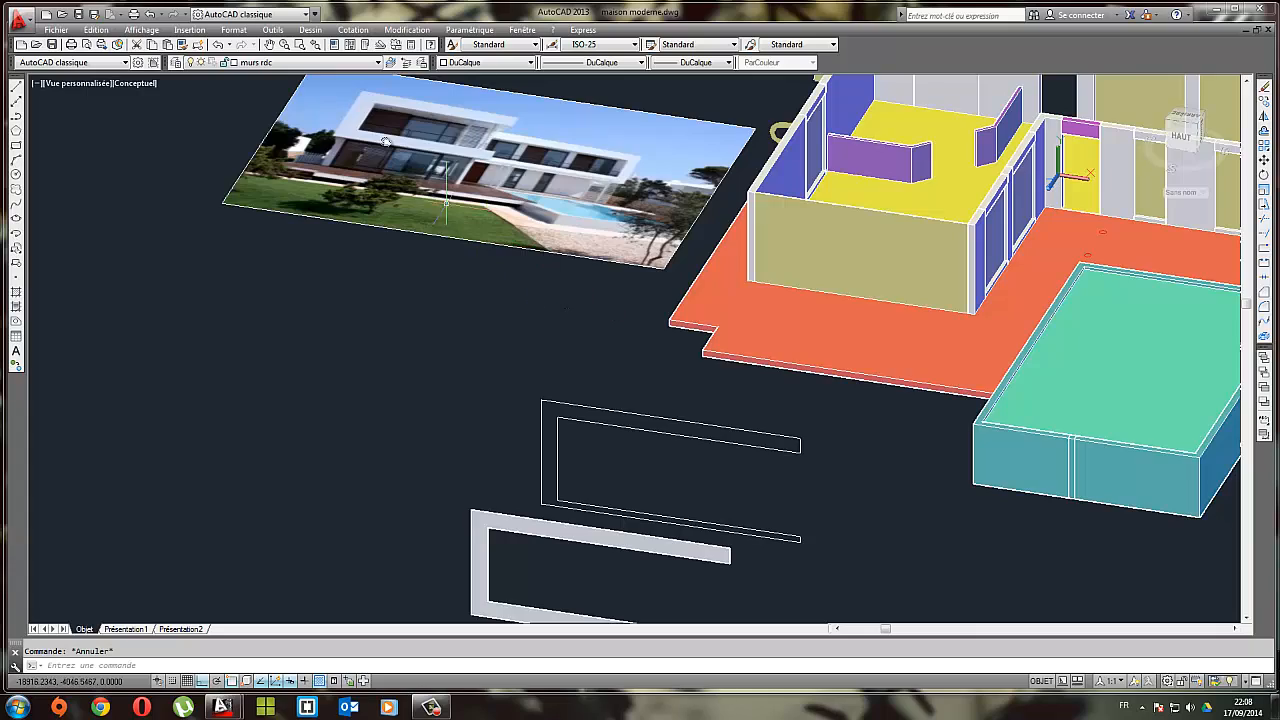
{"action": "scroll", "coordinate": [385, 141], "scroll_direction": "up", "scroll_amount": 6}
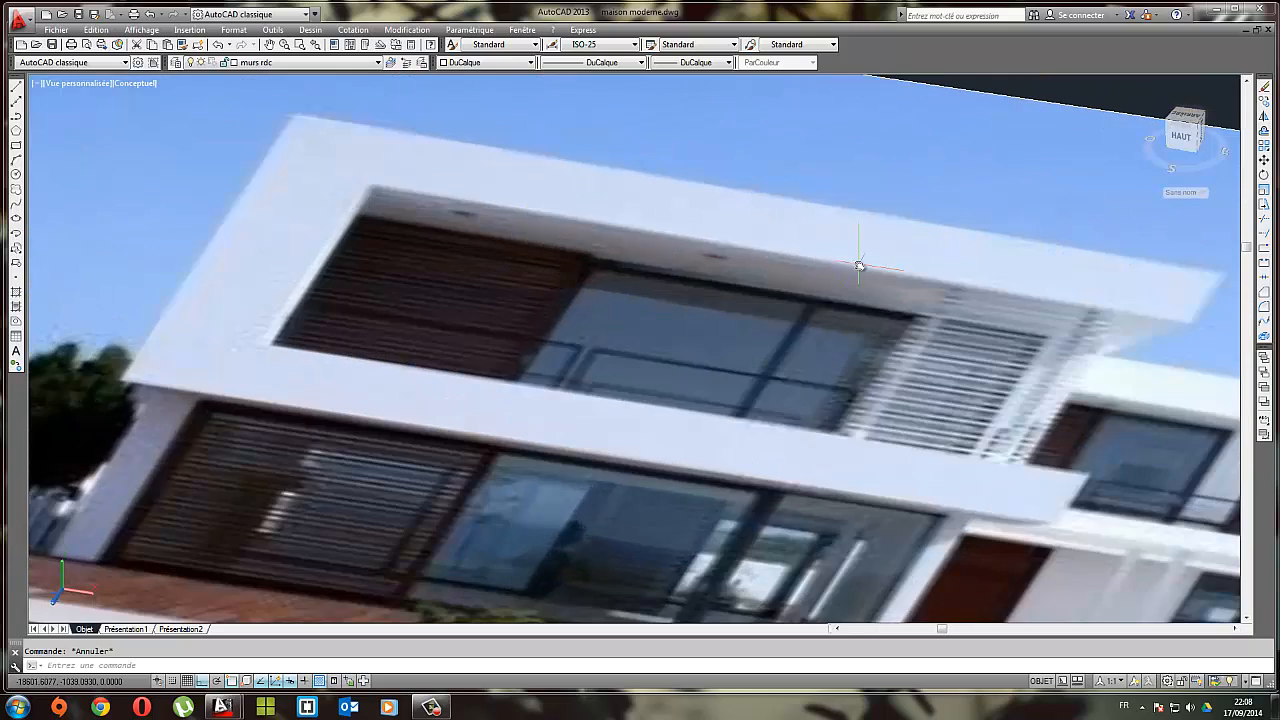
{"action": "scroll", "coordinate": [858, 266], "scroll_direction": "down", "scroll_amount": 4}
{"action": "scroll", "coordinate": [657, 343], "scroll_direction": "up", "scroll_amount": 5}
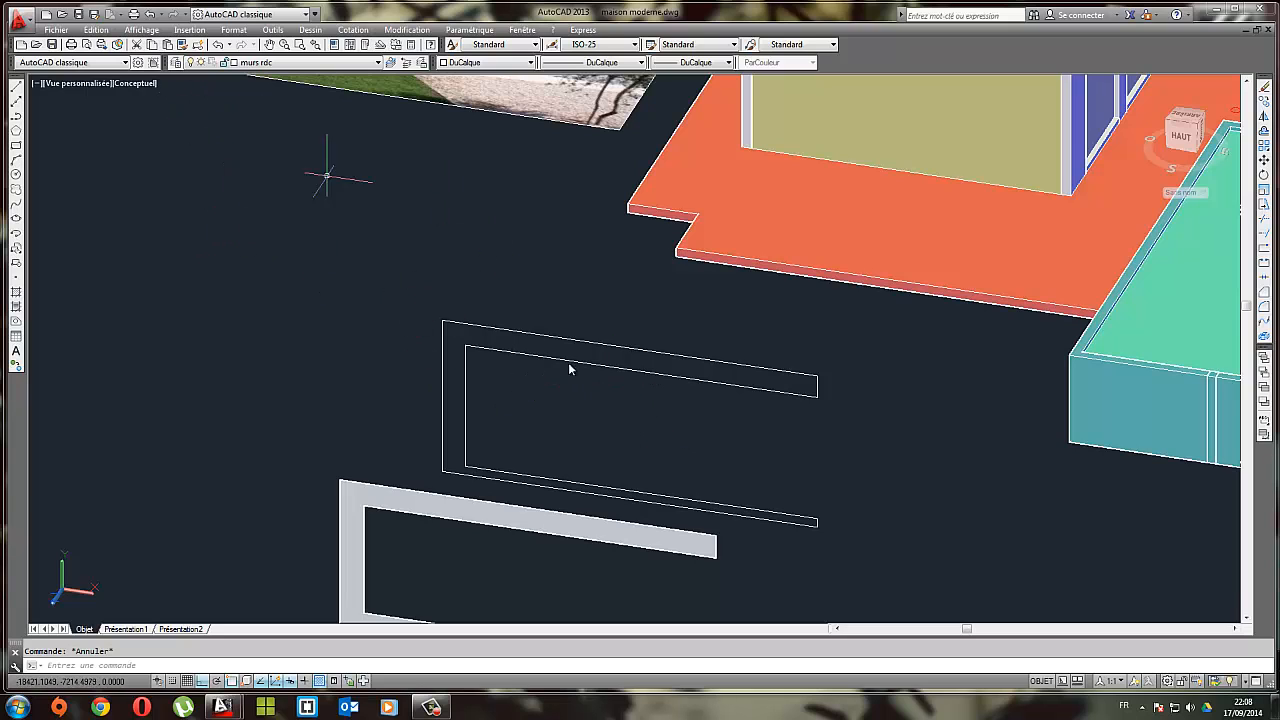
Convert all lines of the modified C-shaped outline into a region
{"action": "left_click", "coordinate": [273, 29]}
{"action": "mouse_move", "coordinate": [302, 32]}
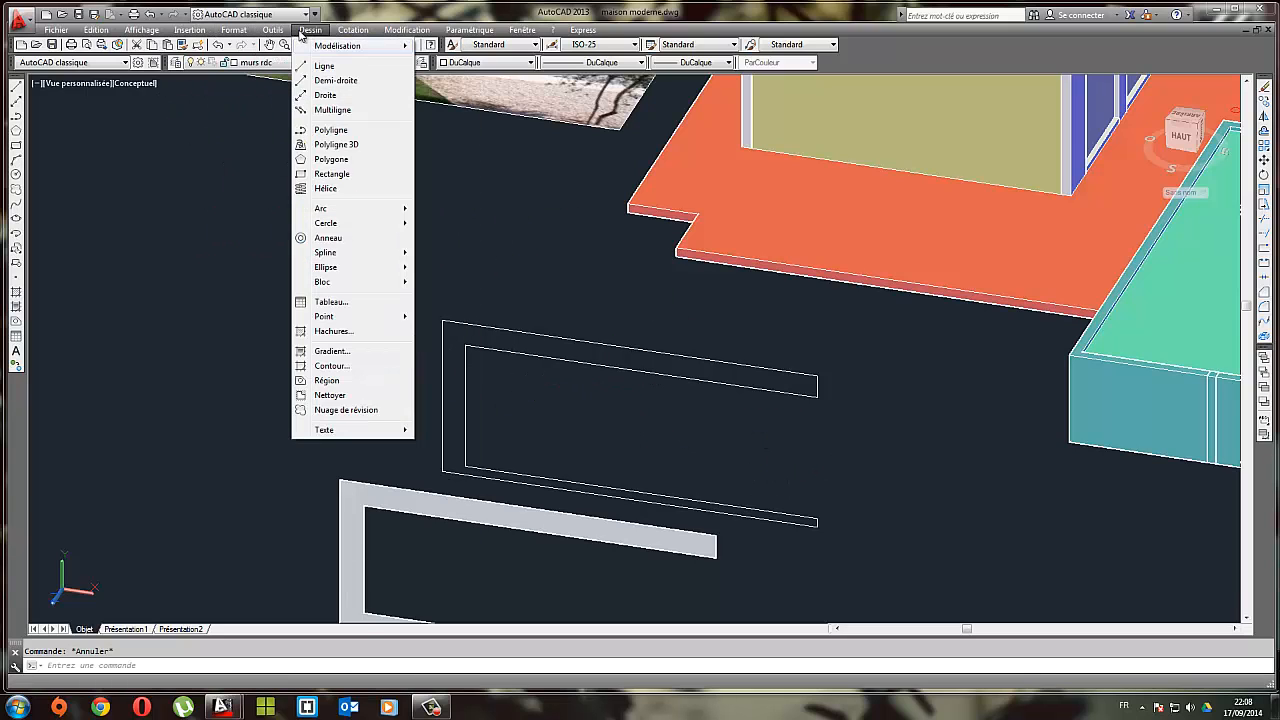
{"action": "left_click", "coordinate": [332, 382]}
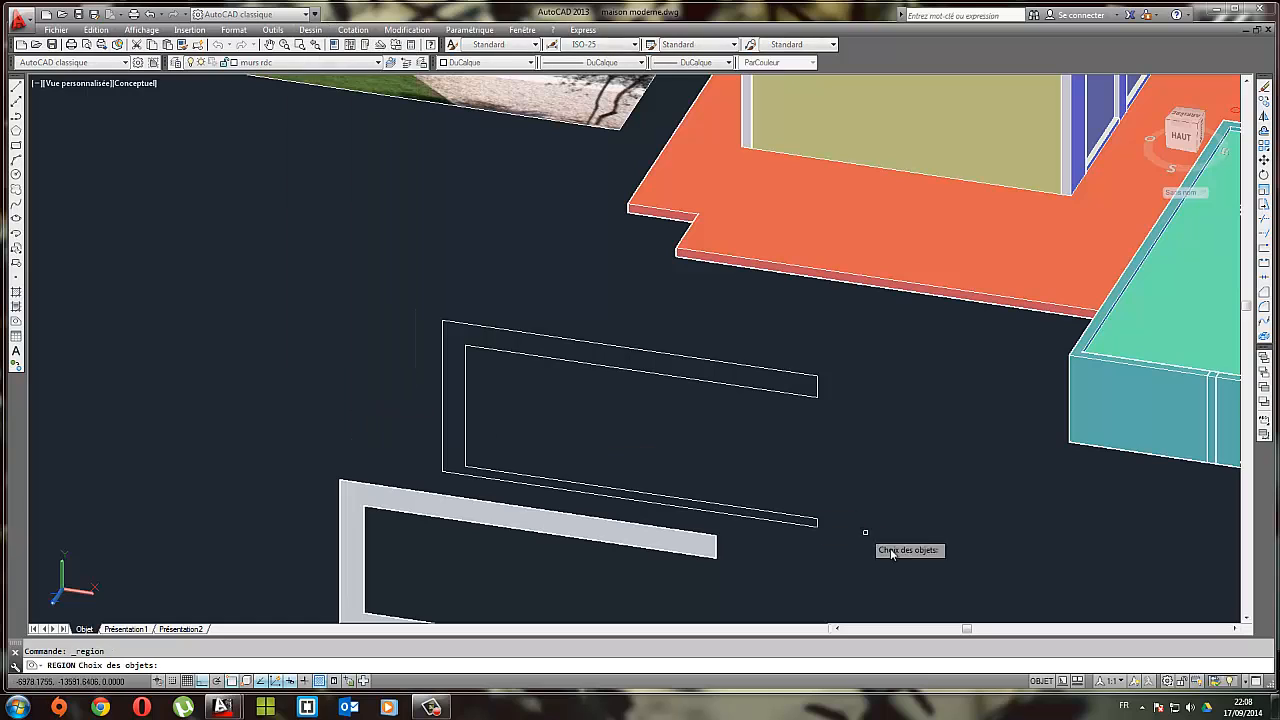
{"action": "left_click", "coordinate": [834, 540]}
{"action": "left_click", "coordinate": [676, 422]}
{"action": "left_click", "coordinate": [671, 413]}
{"action": "left_click", "coordinate": [339, 293]}
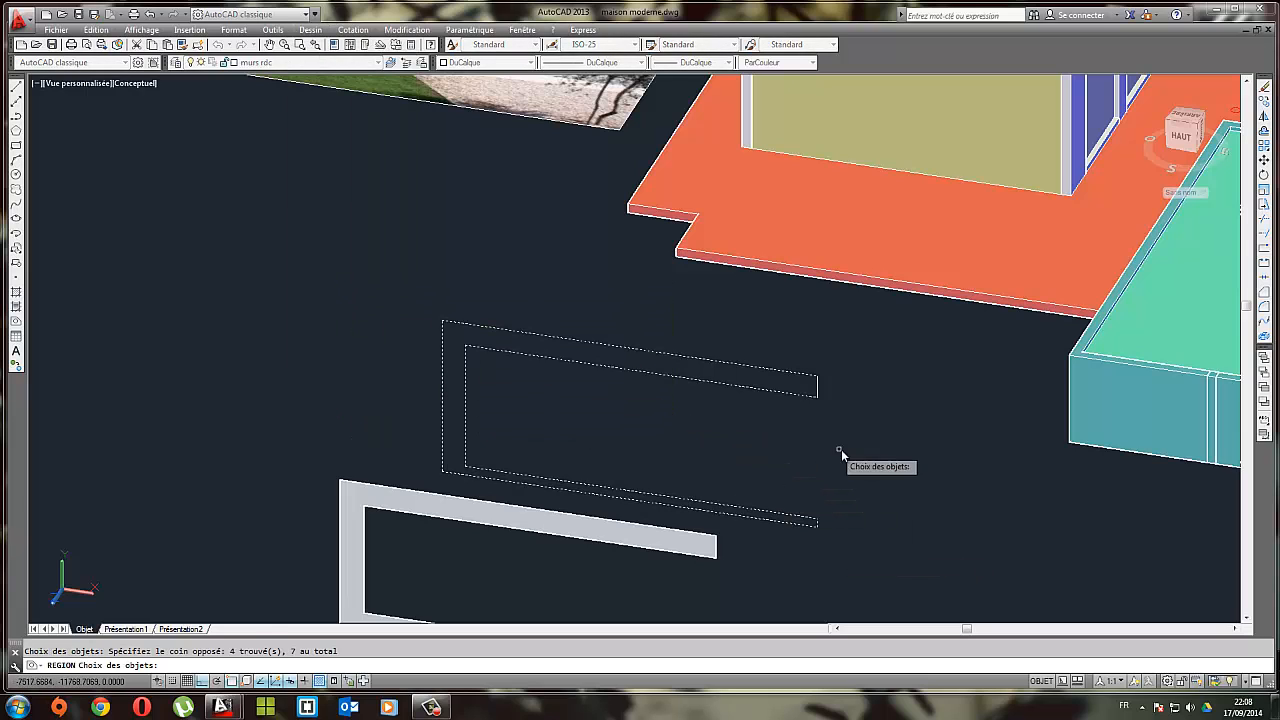
{"action": "left_click", "coordinate": [846, 446]}
{"action": "left_click", "coordinate": [749, 366]}
{"action": "key", "text": "Return"}
Move the new frame region by its lower left corner onto the top left corner of the ground floor's front wall
{"action": "scroll", "coordinate": [742, 367], "scroll_direction": "down", "scroll_amount": 3}
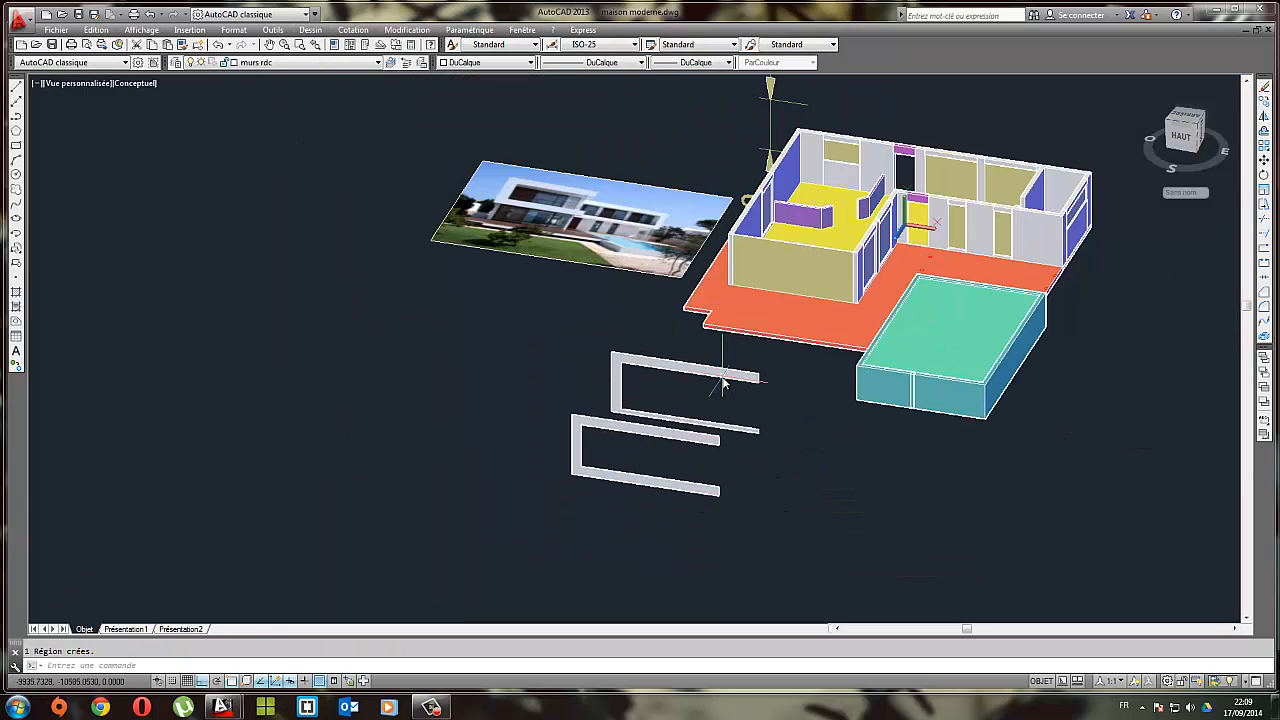
{"action": "left_click", "coordinate": [655, 388]}
{"action": "left_click", "coordinate": [598, 375]}
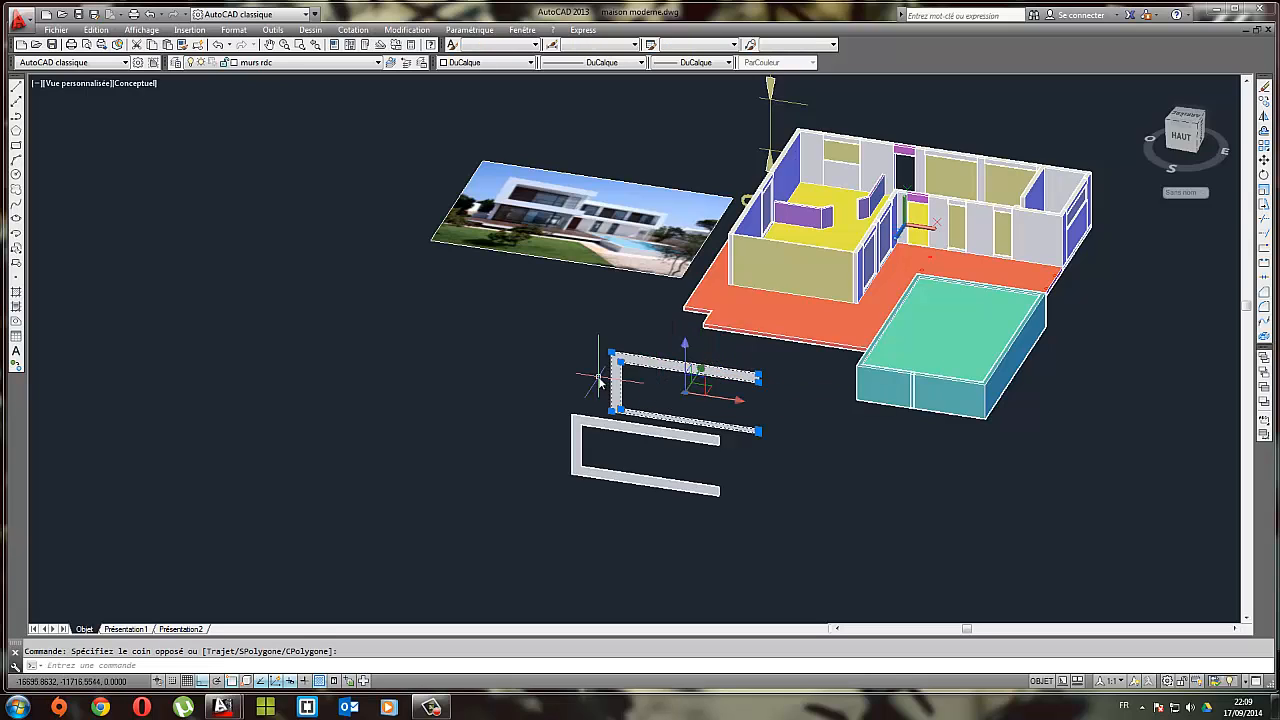
{"action": "left_click", "coordinate": [1263, 160]}
{"action": "left_click", "coordinate": [614, 414]}
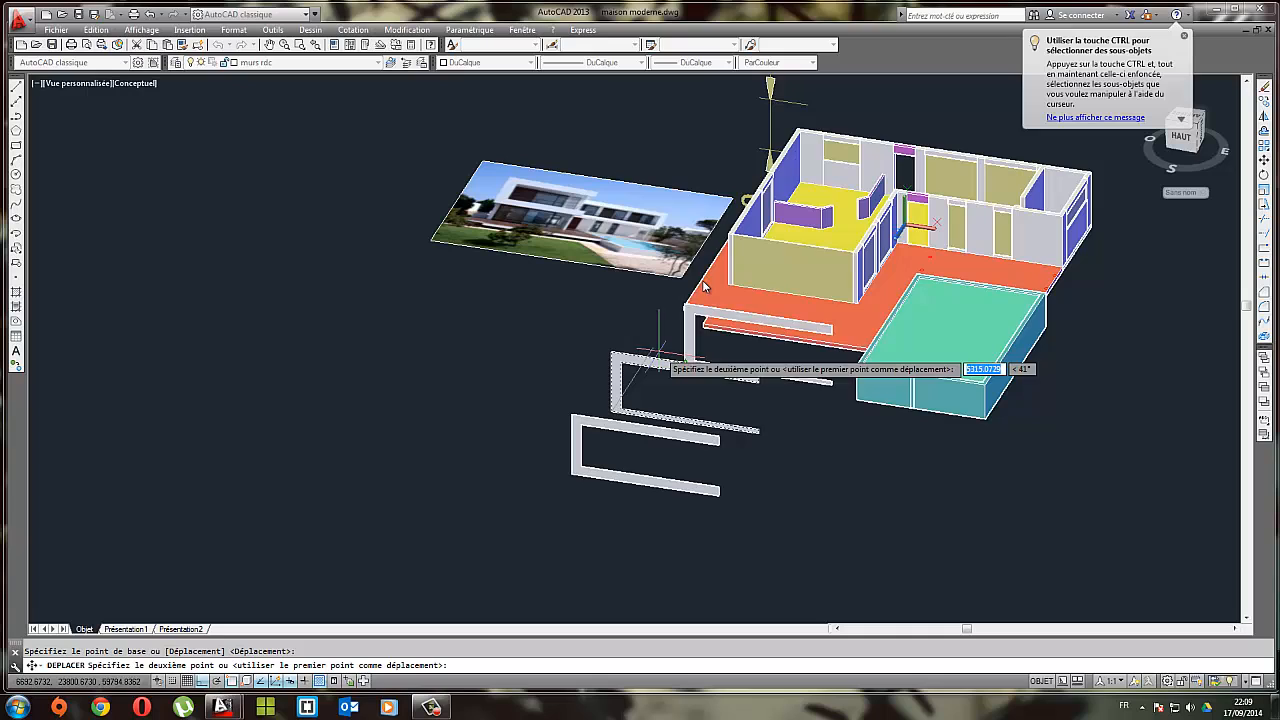
{"action": "left_click", "coordinate": [732, 237]}
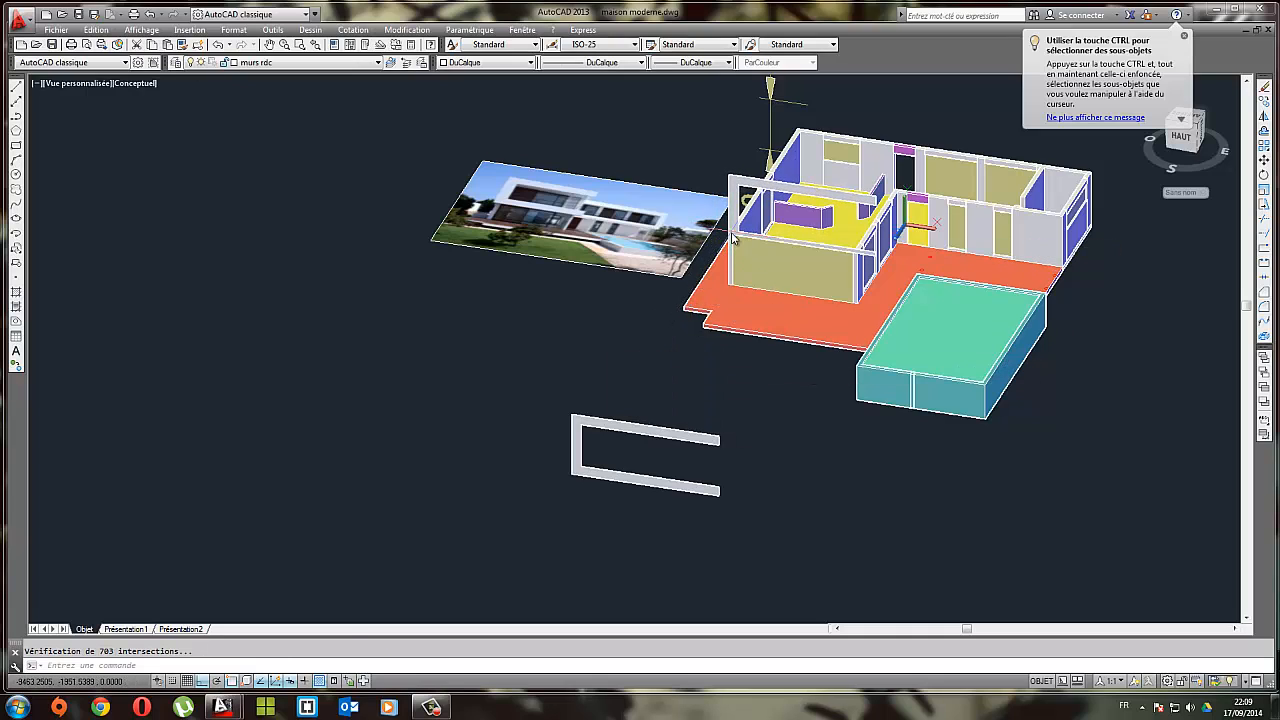
View the house from its left side and reorient the UCS so that its Z axis points vertically upward
{"action": "scroll", "coordinate": [733, 238], "scroll_direction": "up", "scroll_amount": 6}
{"action": "scroll", "coordinate": [737, 238], "scroll_direction": "down", "scroll_amount": 4}
{"action": "middle_click_drag", "start_coordinate": [826, 272], "coordinate": [726, 257]}
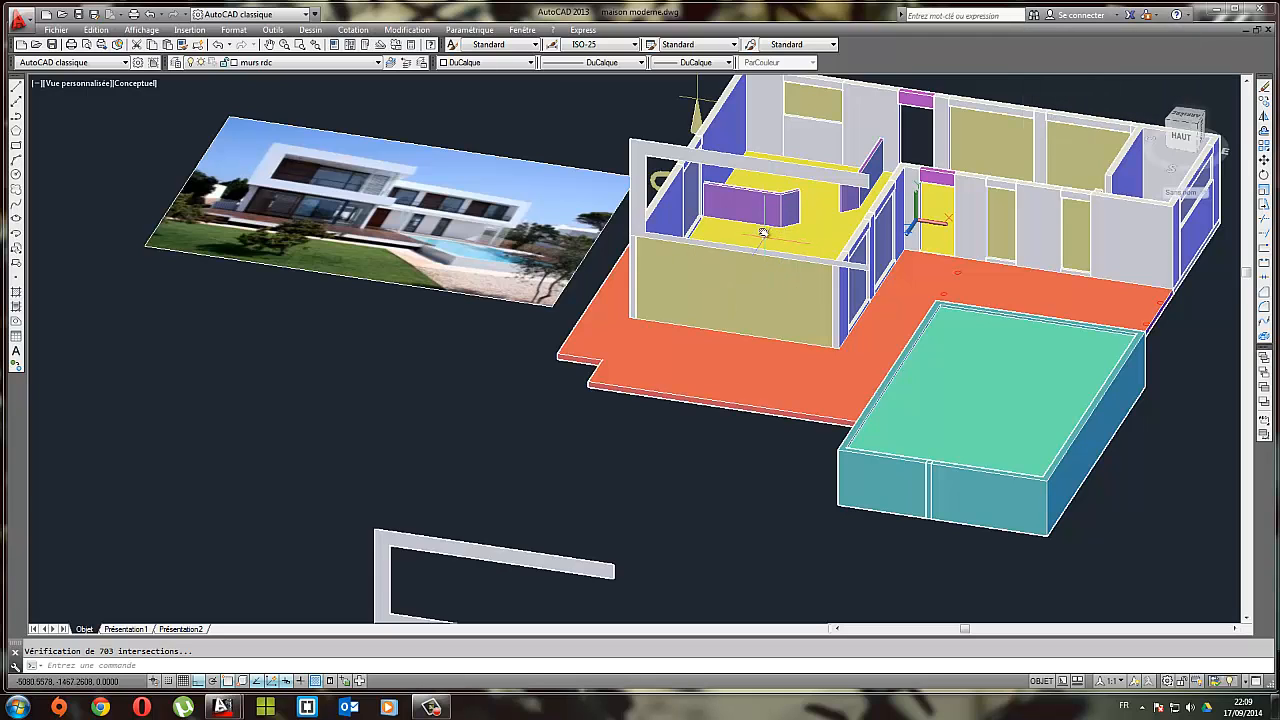
{"action": "left_click", "coordinate": [640, 162]}
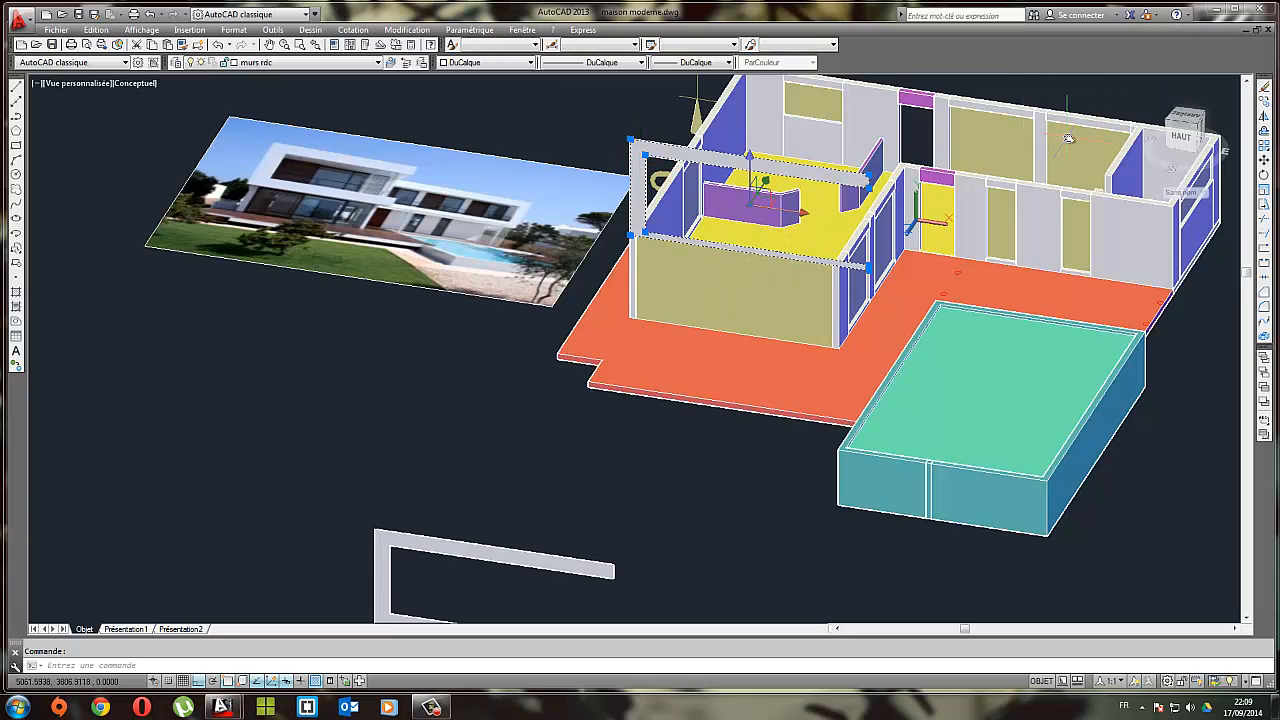
{"action": "middle_click_drag", "start_coordinate": [894, 197], "coordinate": [684, 238], "text": "shift"}
{"action": "key", "text": "Escape"}
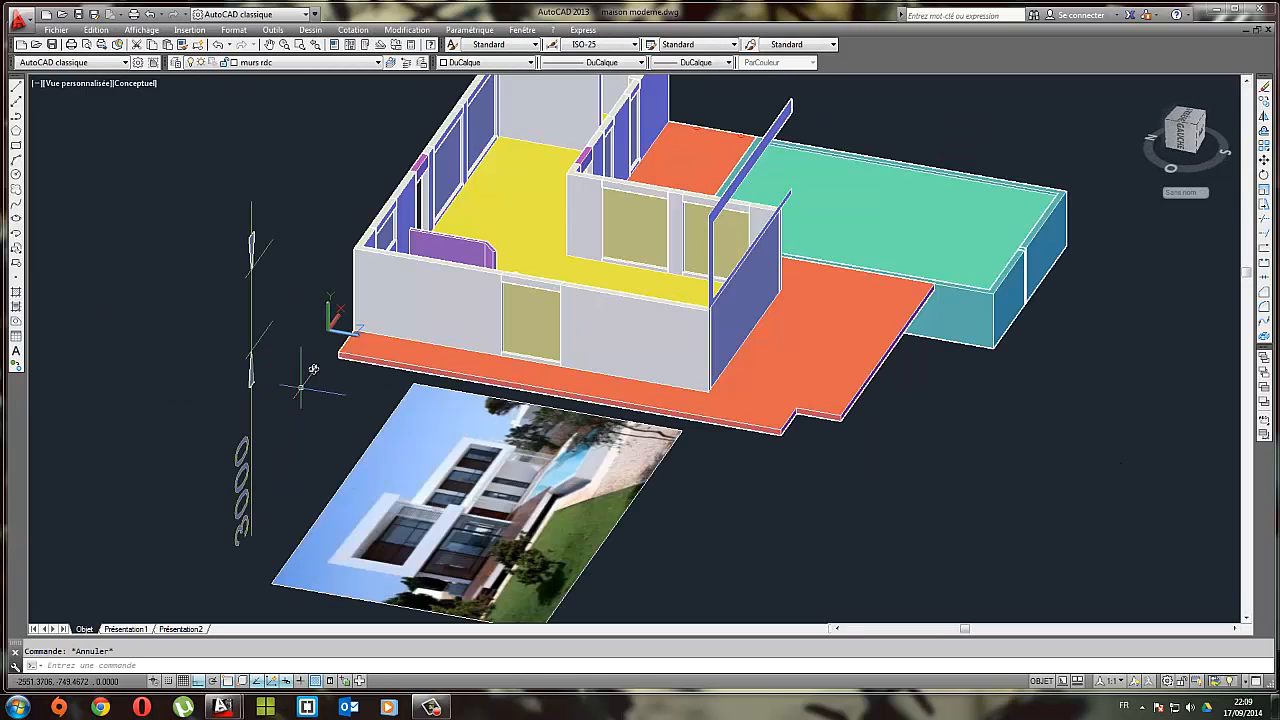
{"action": "left_click", "coordinate": [328, 306]}
{"action": "left_click", "coordinate": [328, 303]}
{"action": "left_click", "coordinate": [306, 303]}
Add a linear dimension along the top edge of the ground floor's left wall, placing it beyond the reference photo
{"action": "left_click", "coordinate": [311, 29]}
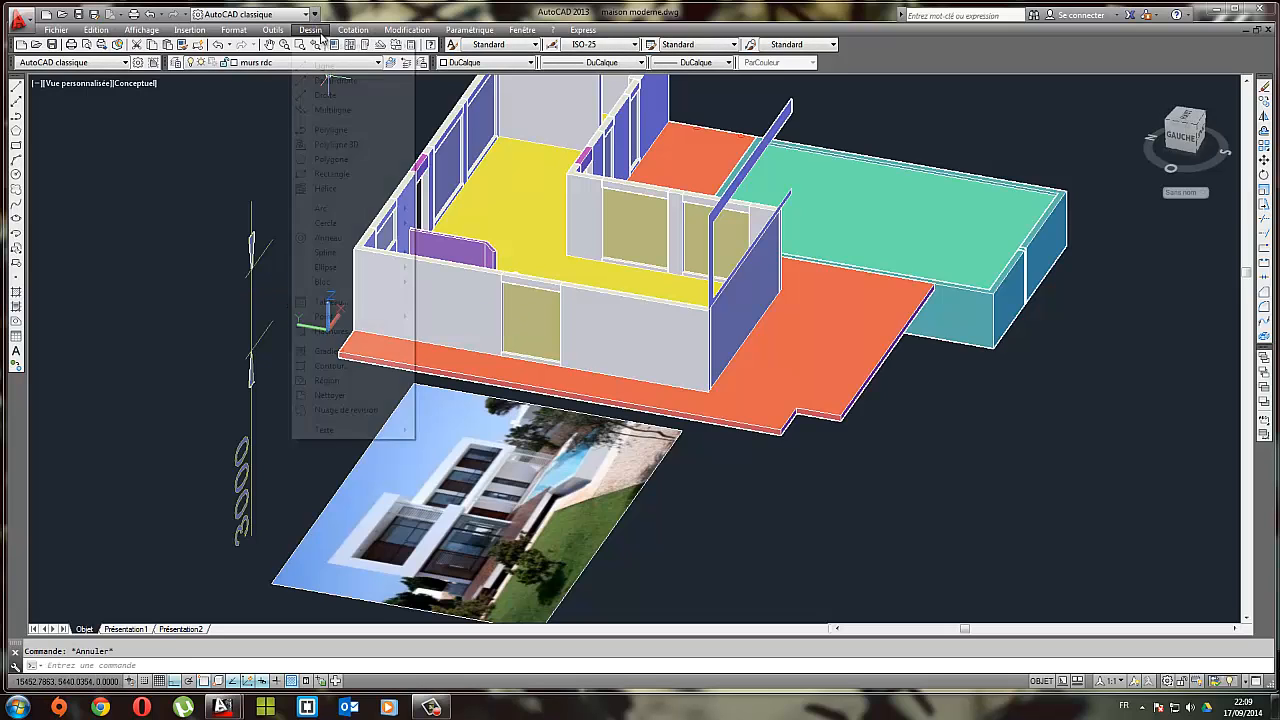
{"action": "mouse_move", "coordinate": [352, 29]}
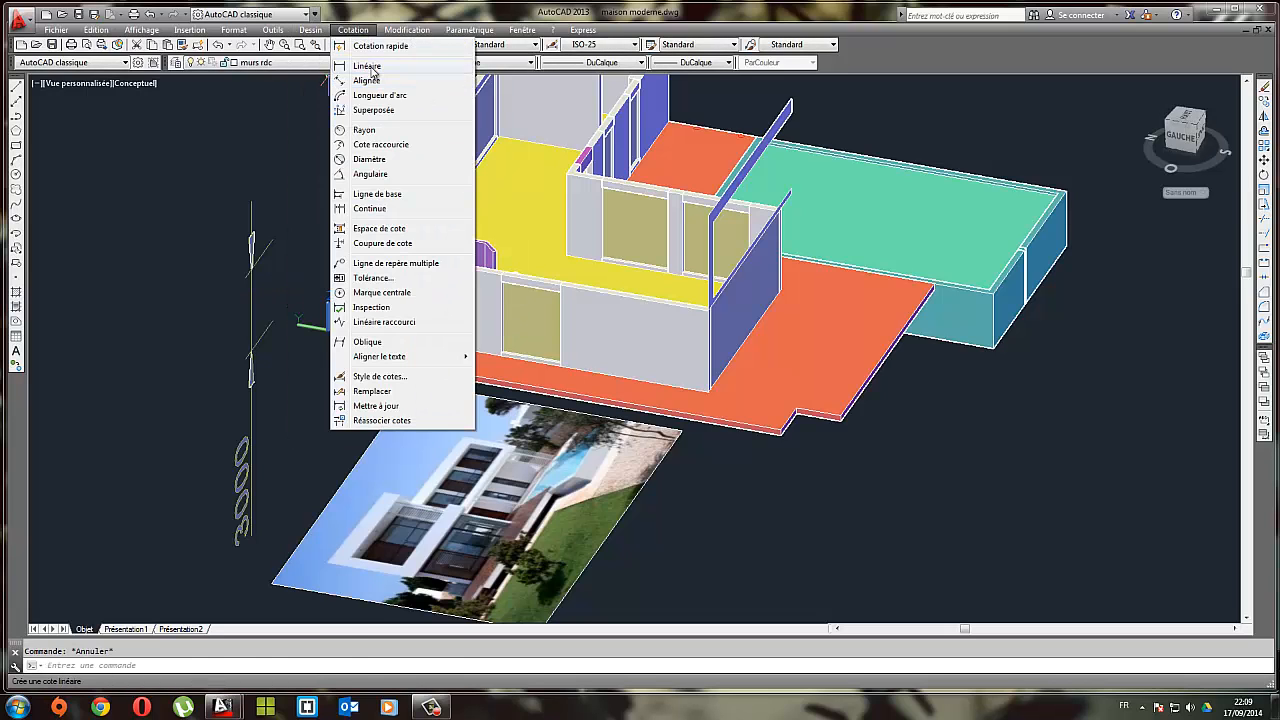
{"action": "left_click", "coordinate": [368, 67]}
{"action": "scroll", "coordinate": [706, 316], "scroll_direction": "up", "scroll_amount": 2}
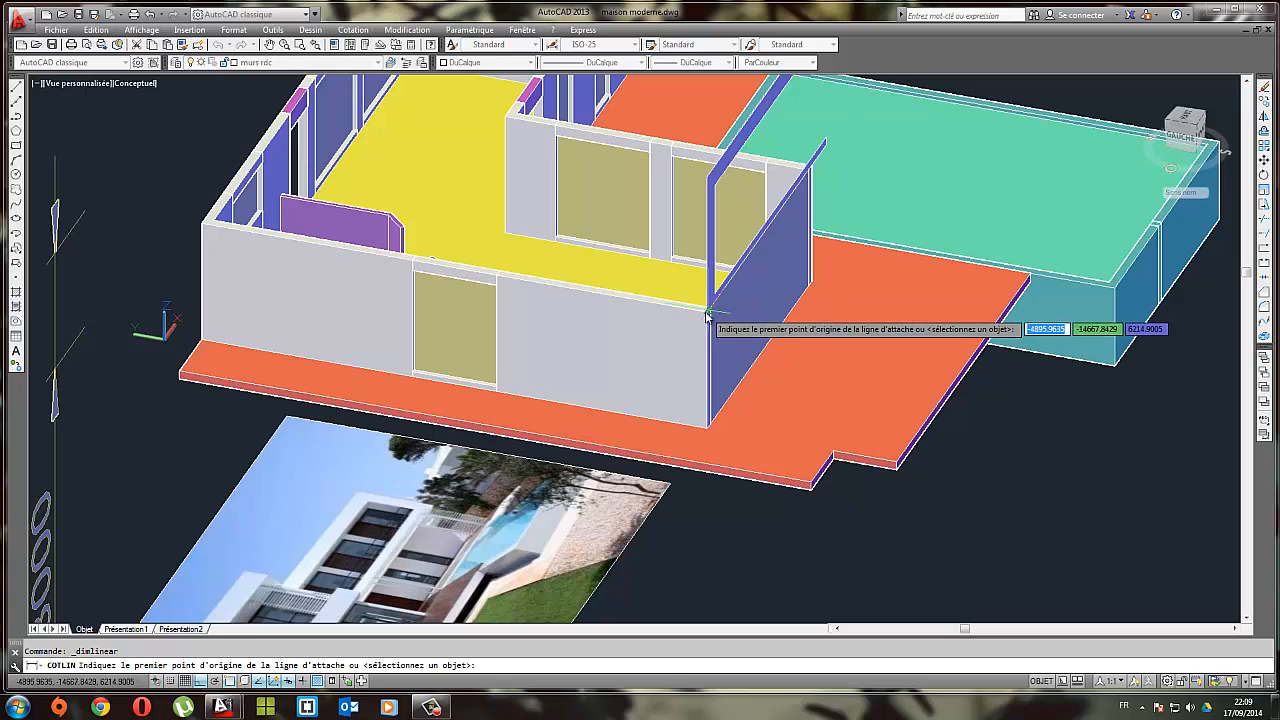
{"action": "left_click", "coordinate": [707, 313]}
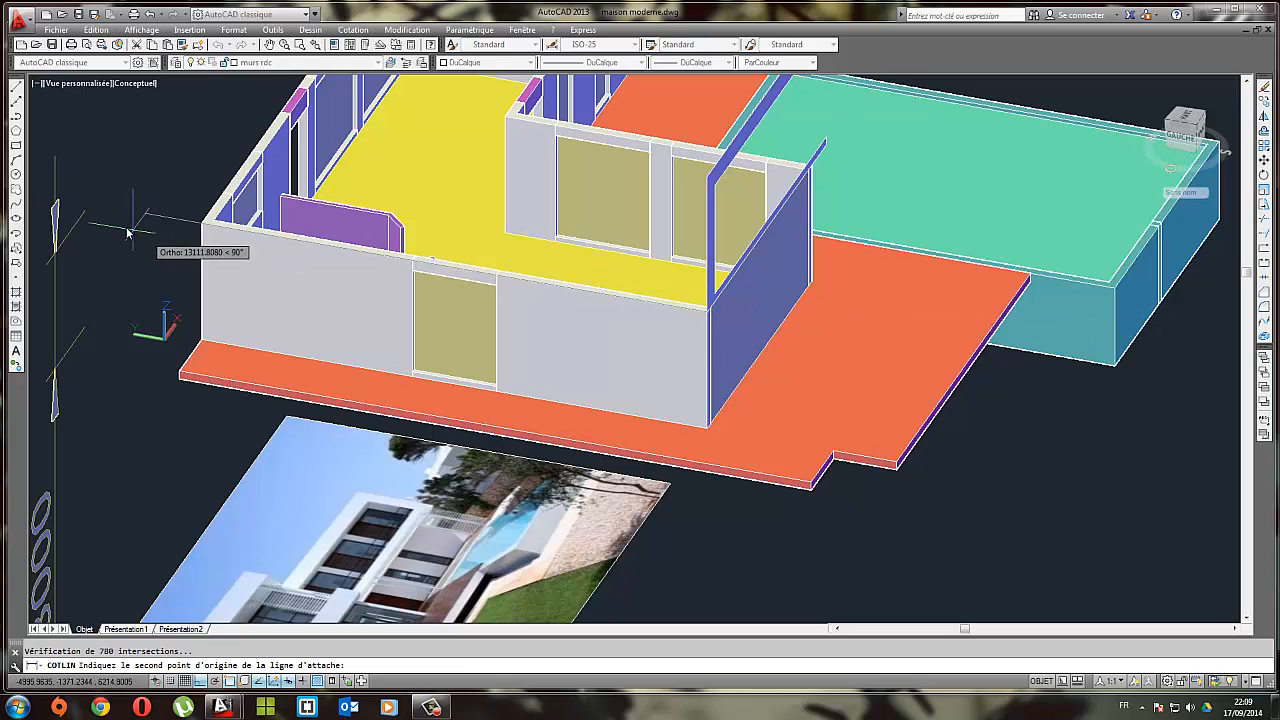
{"action": "left_click", "coordinate": [203, 223]}
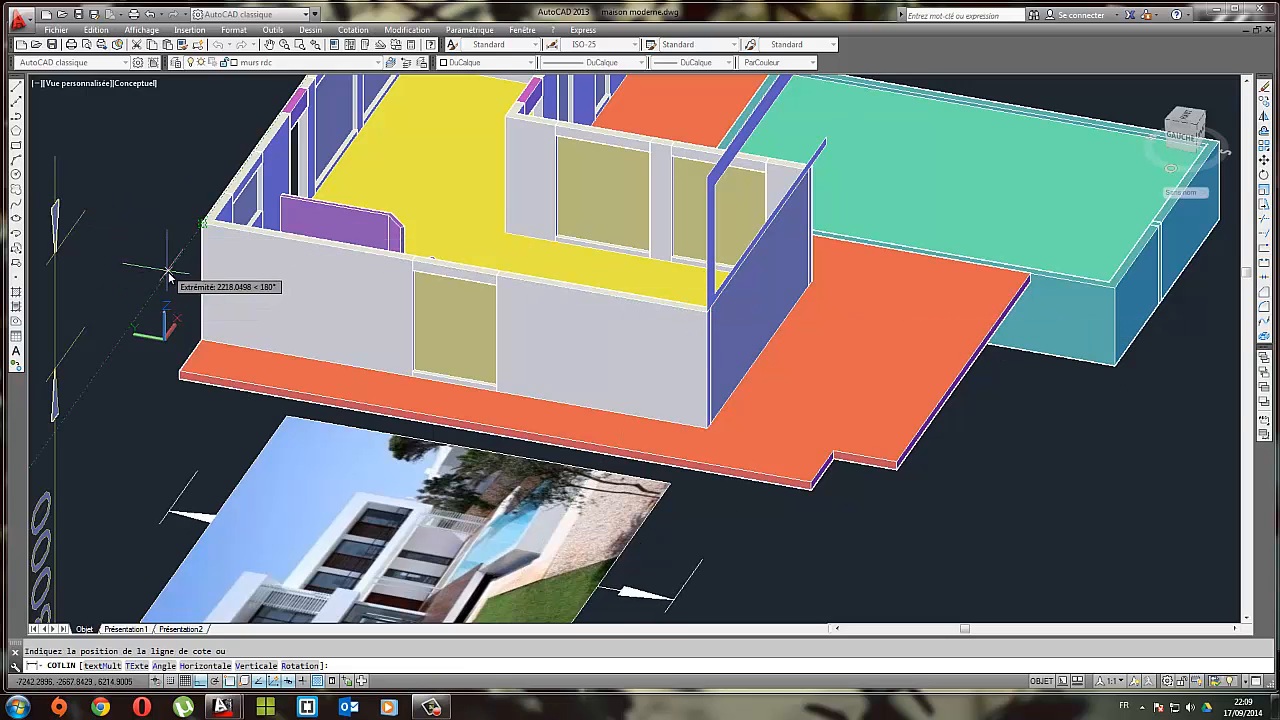
{"action": "scroll", "coordinate": [170, 276], "scroll_direction": "down", "scroll_amount": 3}
{"action": "left_click", "coordinate": [85, 483]}
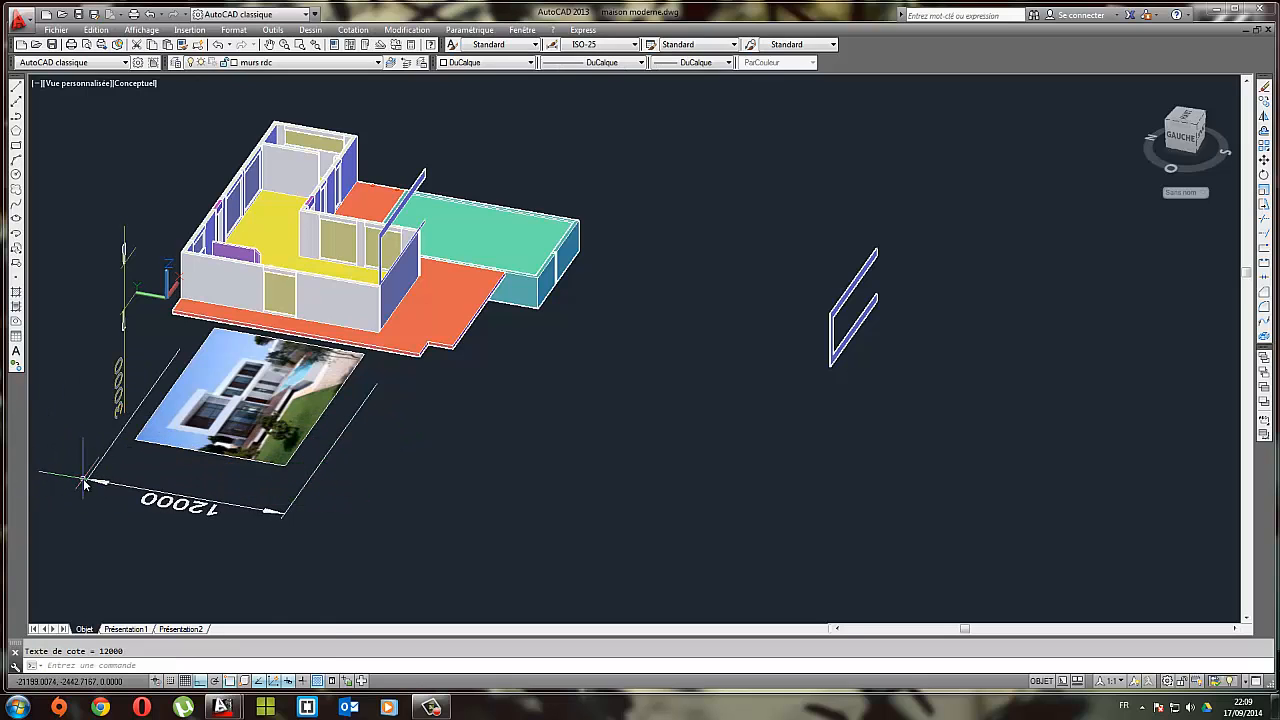
Examine the depth and overhang of the upper floor's C-shaped frame in the reference photo
{"action": "scroll", "coordinate": [289, 237], "scroll_direction": "up", "scroll_amount": 3}
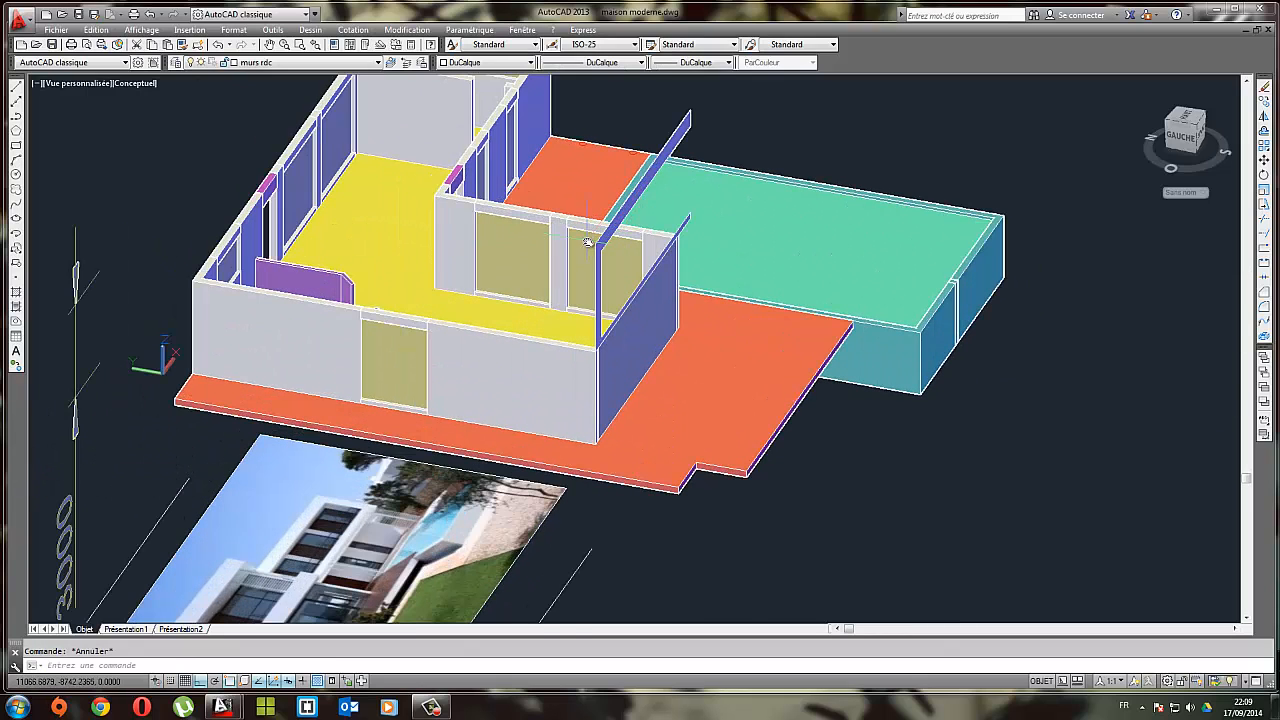
{"action": "scroll", "coordinate": [587, 242], "scroll_direction": "down", "scroll_amount": 2}
{"action": "scroll", "coordinate": [400, 510], "scroll_direction": "up", "scroll_amount": 3}
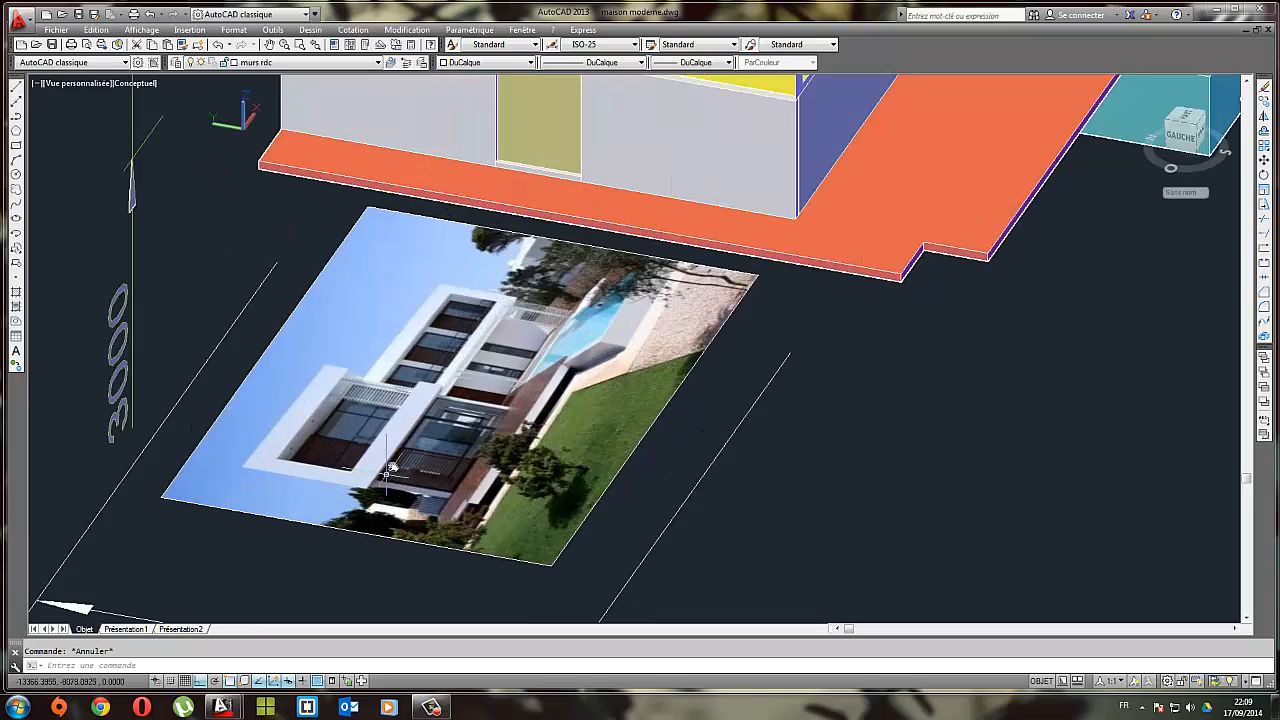
{"action": "middle_click_drag", "start_coordinate": [510, 393], "coordinate": [417, 320], "text": "shift"}
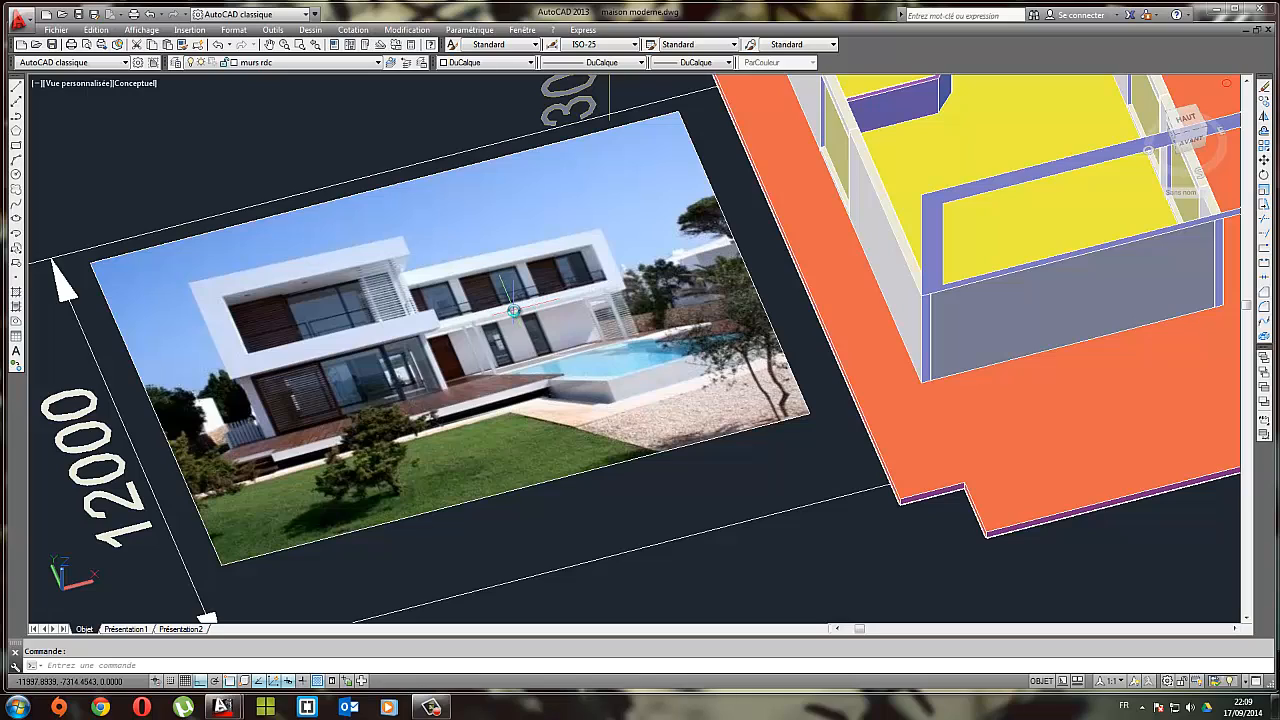
{"action": "scroll", "coordinate": [512, 311], "scroll_direction": "down", "scroll_amount": 5}
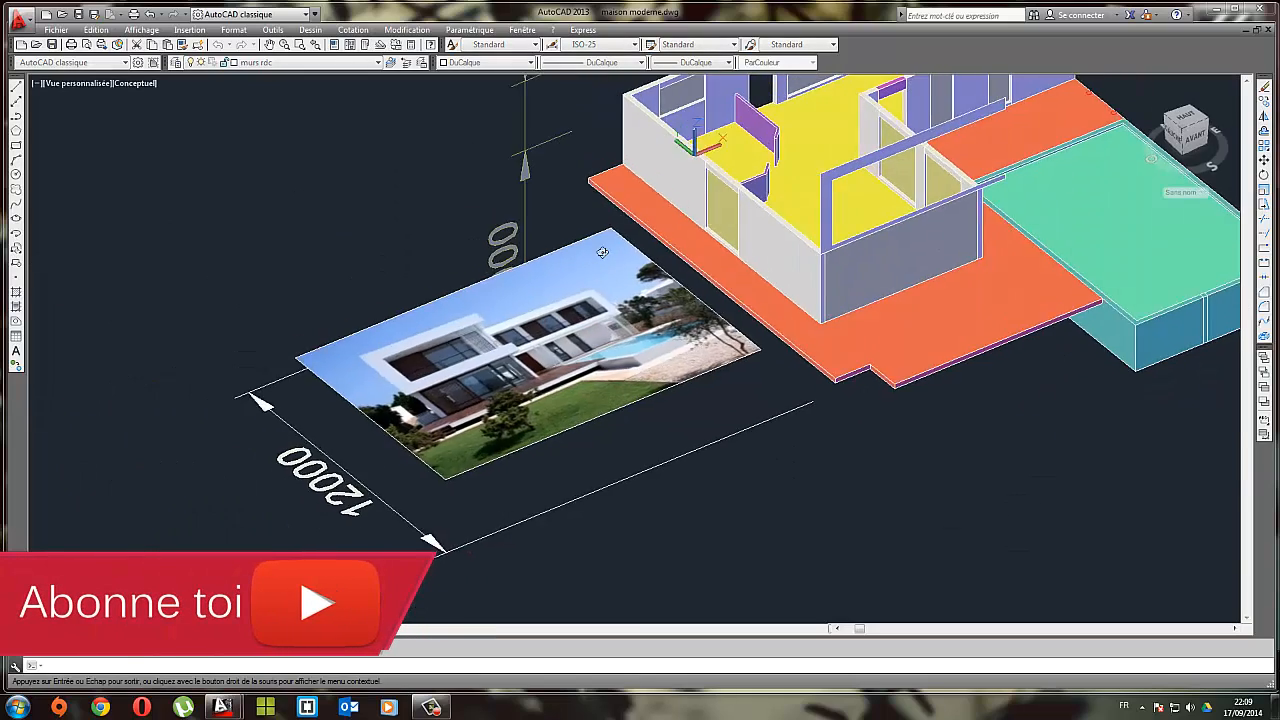
{"action": "scroll", "coordinate": [719, 227], "scroll_direction": "down", "scroll_amount": 2}
{"action": "scroll", "coordinate": [660, 255], "scroll_direction": "up", "scroll_amount": 6}
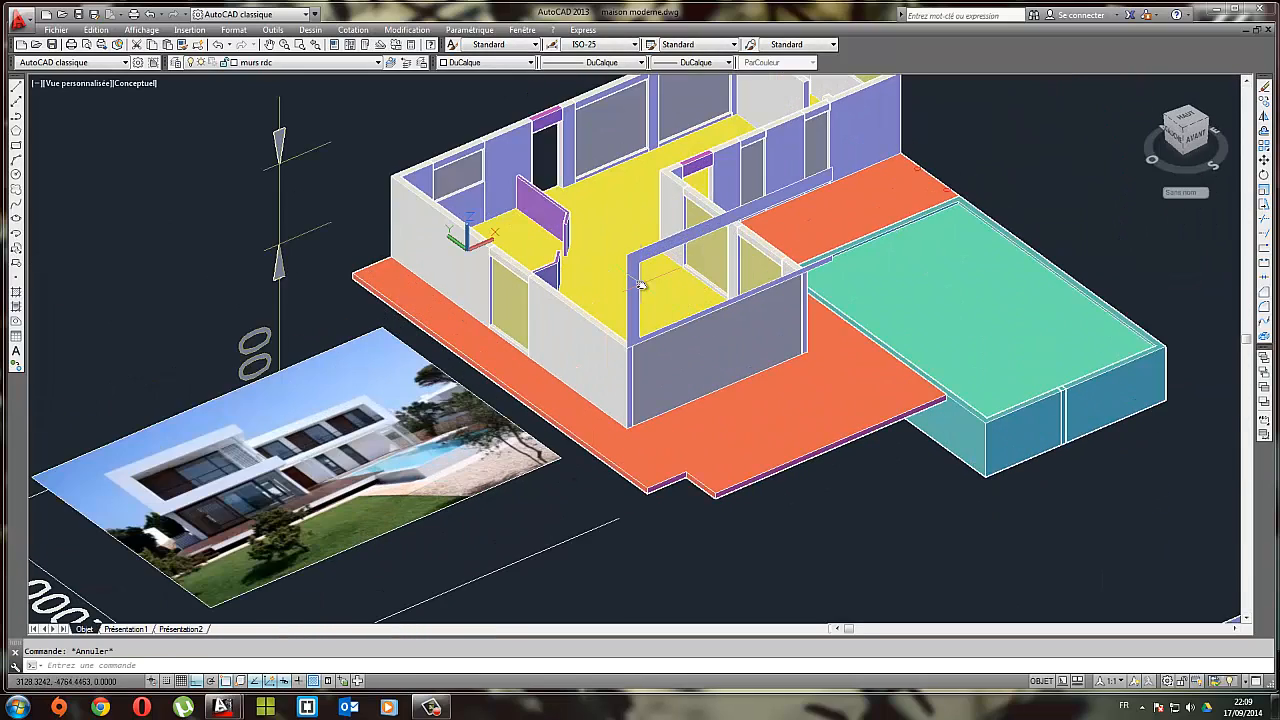
Extrude the C-shaped frame region on the ground floor by 13000 toward the rear of the house
{"action": "left_click", "coordinate": [630, 270]}
{"action": "left_click", "coordinate": [310, 30]}
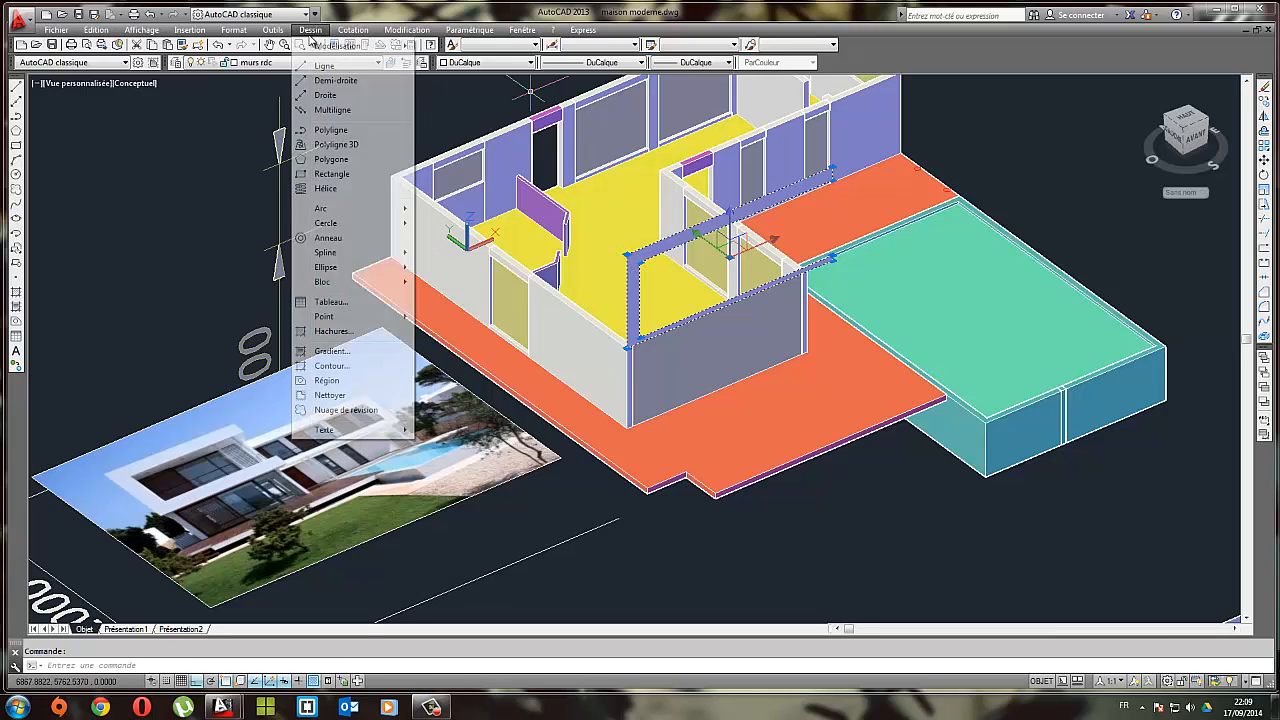
{"action": "mouse_move", "coordinate": [330, 47]}
{"action": "left_click", "coordinate": [447, 169]}
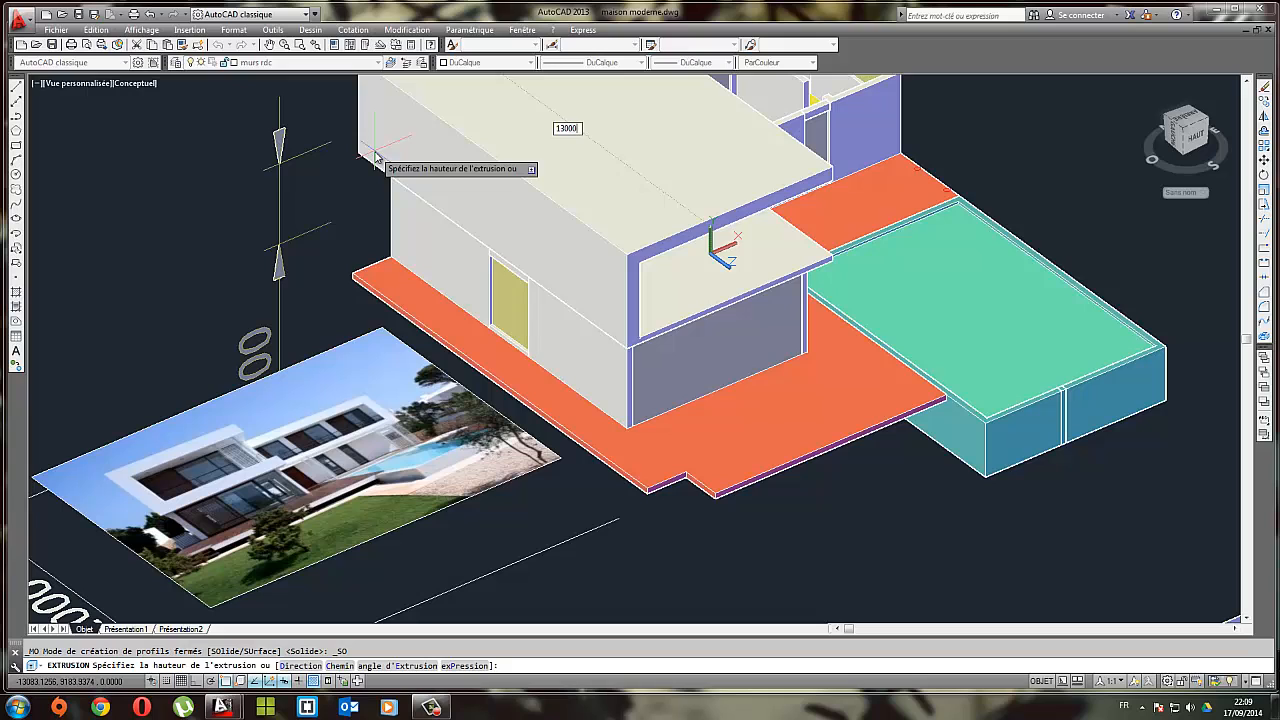
{"action": "left_click", "coordinate": [376, 157]}
Move the extruded frame by its rear lower corner onto the top rear corner of the ground floor's left wall
{"action": "left_click", "coordinate": [434, 171]}
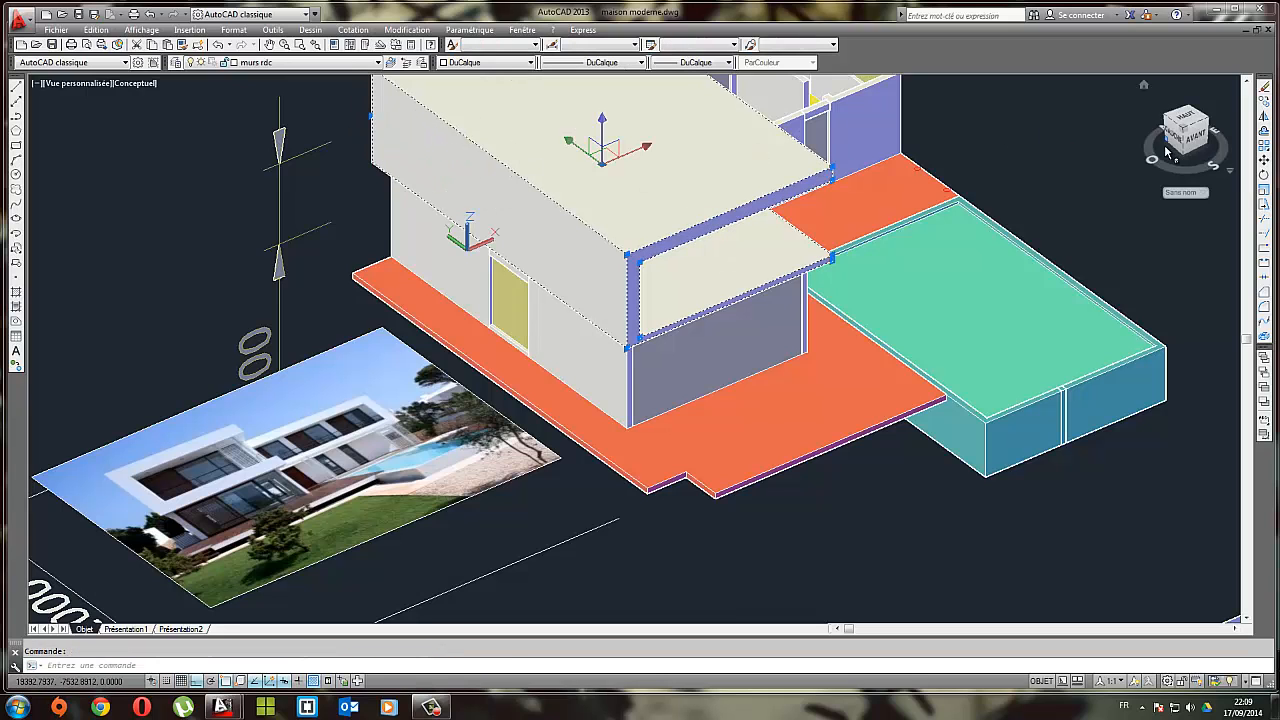
{"action": "left_click", "coordinate": [1263, 164]}
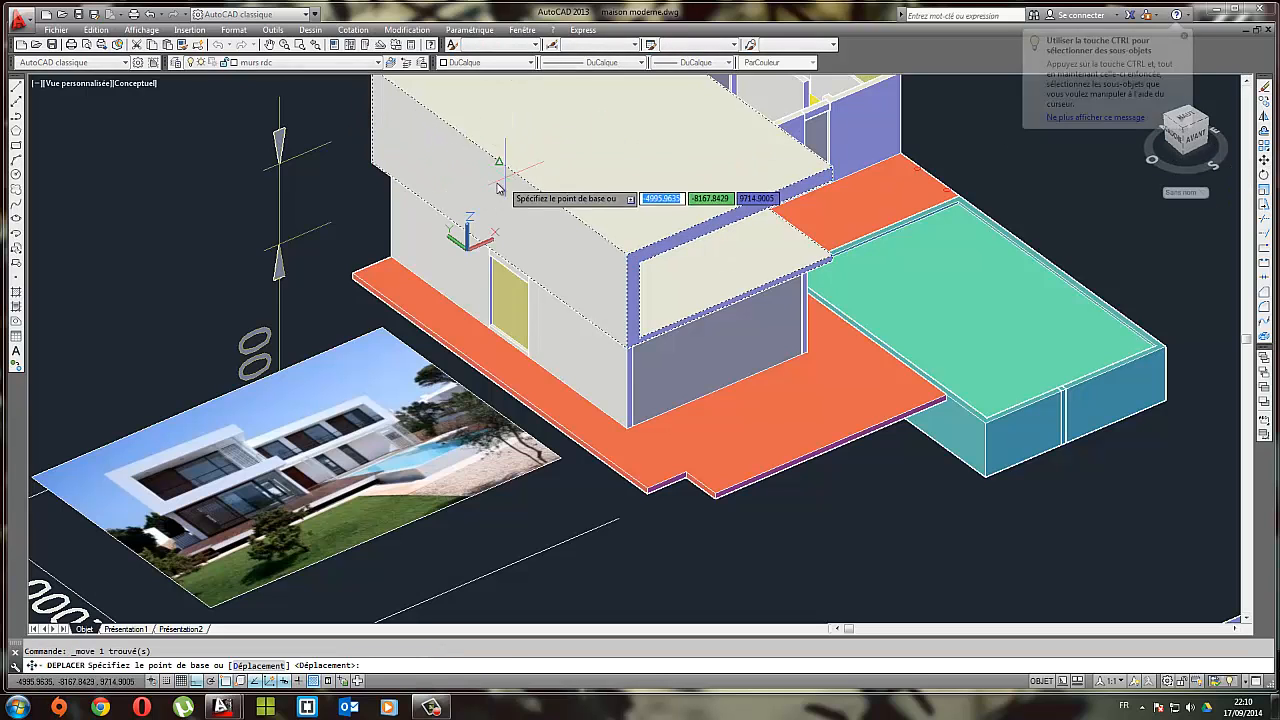
{"action": "left_click", "coordinate": [378, 166]}
{"action": "key", "text": "Escape"}
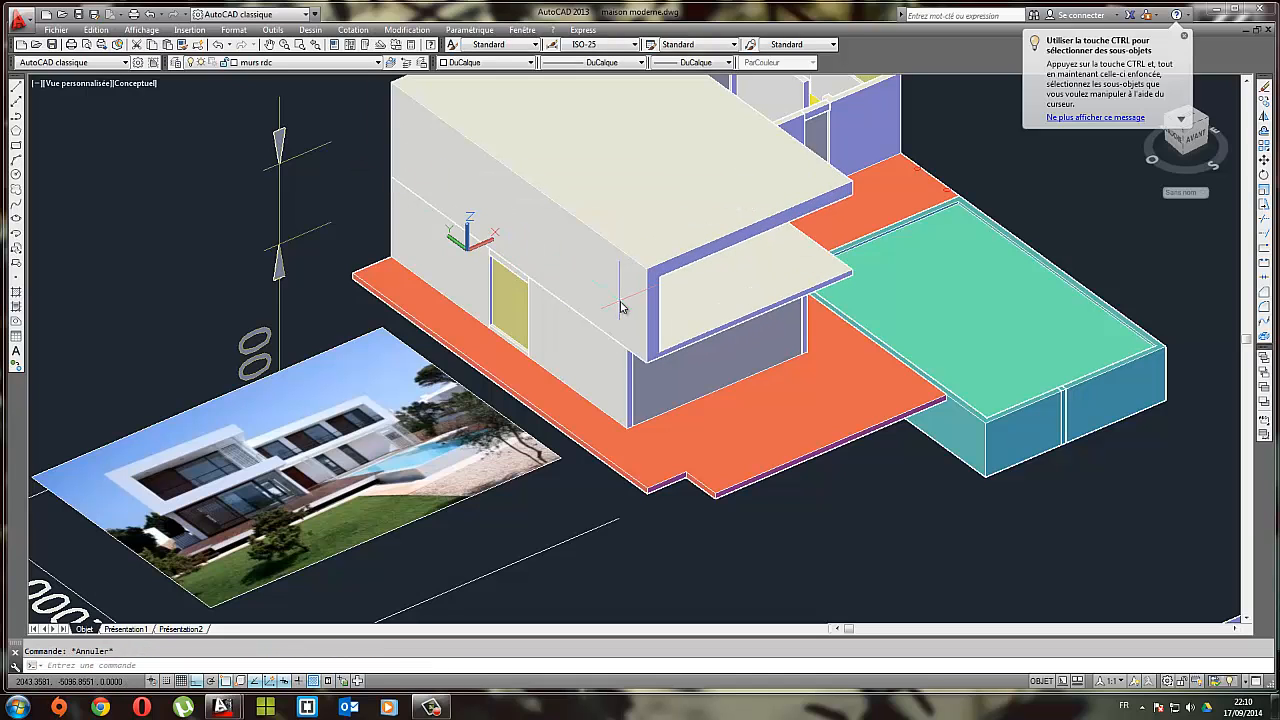
Extrude the spare C-shaped region beside the house by 200 toward the rear
{"action": "scroll", "coordinate": [532, 382], "scroll_direction": "down", "scroll_amount": 2}
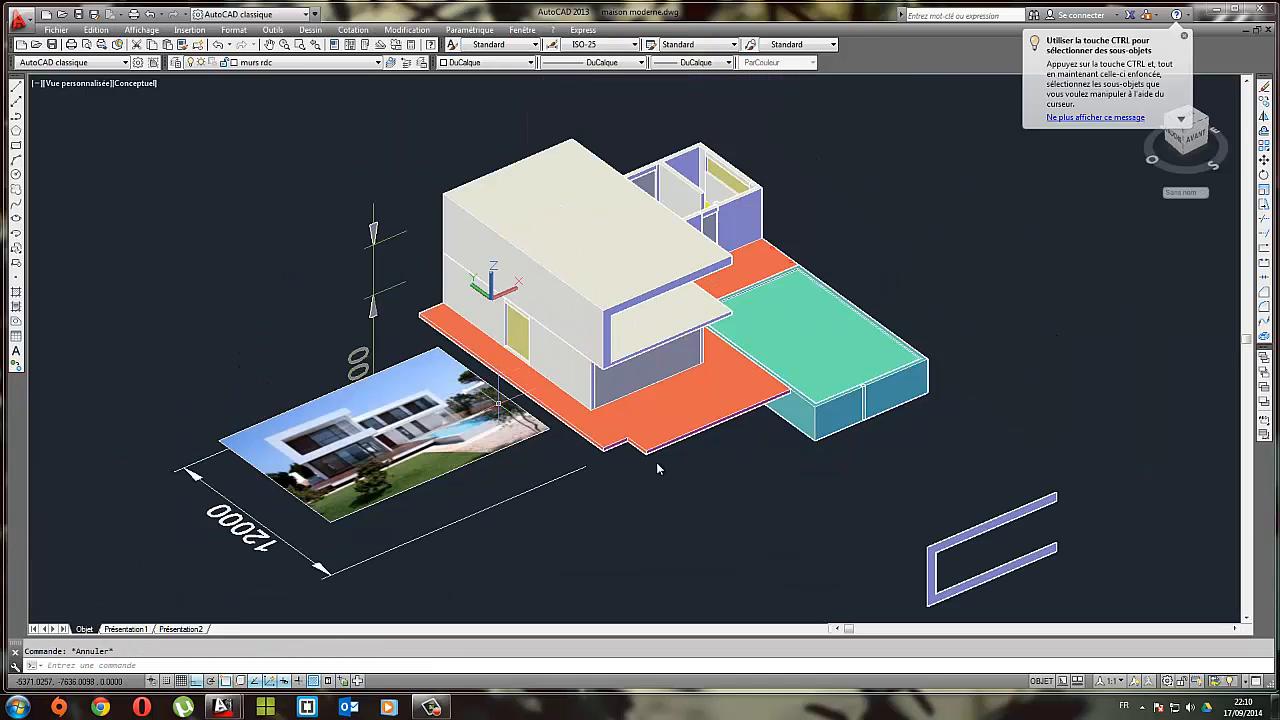
{"action": "middle_click_drag", "start_coordinate": [931, 569], "coordinate": [733, 415]}
{"action": "left_click", "coordinate": [807, 476]}
{"action": "left_click", "coordinate": [752, 424]}
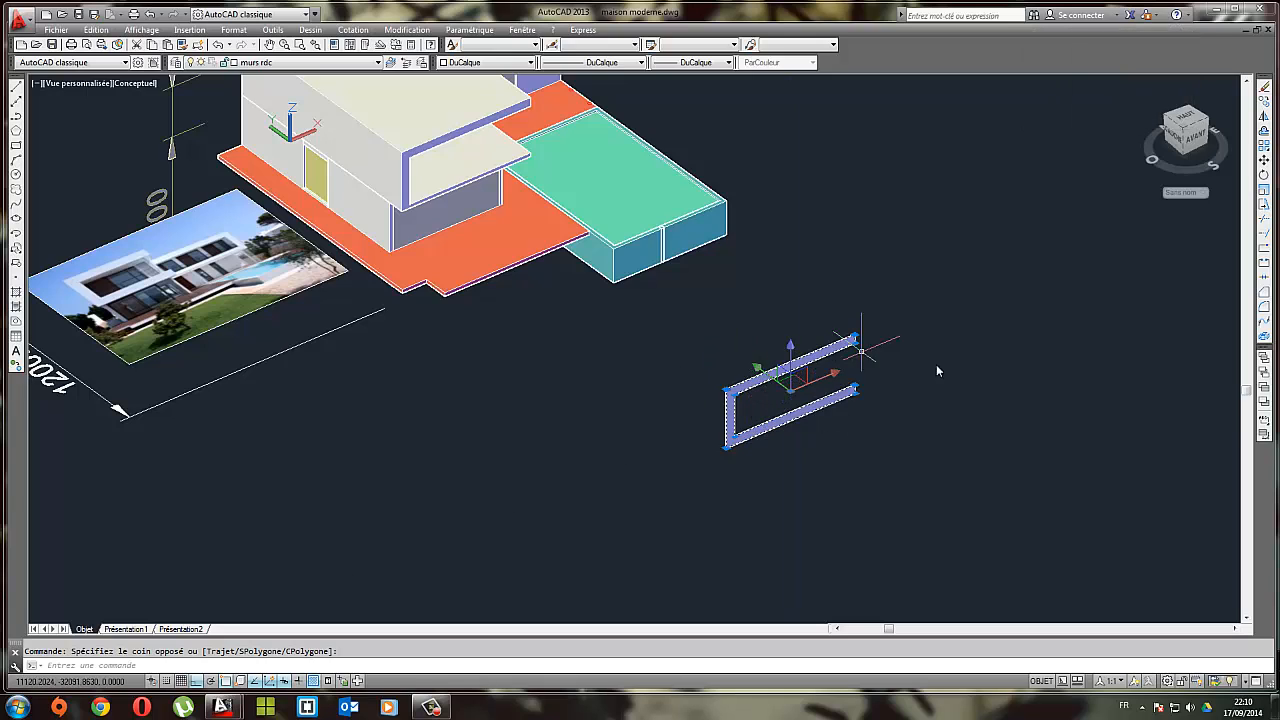
{"action": "left_click", "coordinate": [352, 29]}
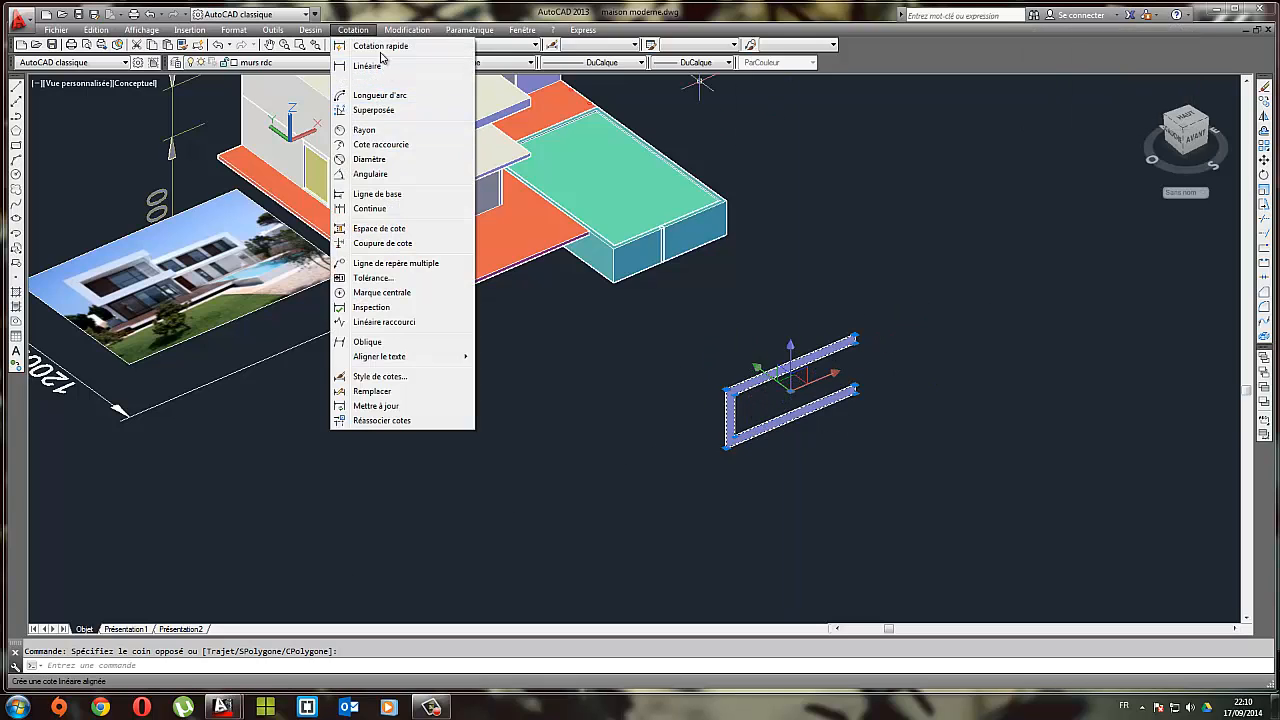
{"action": "mouse_move", "coordinate": [310, 29]}
{"action": "mouse_move", "coordinate": [340, 46]}
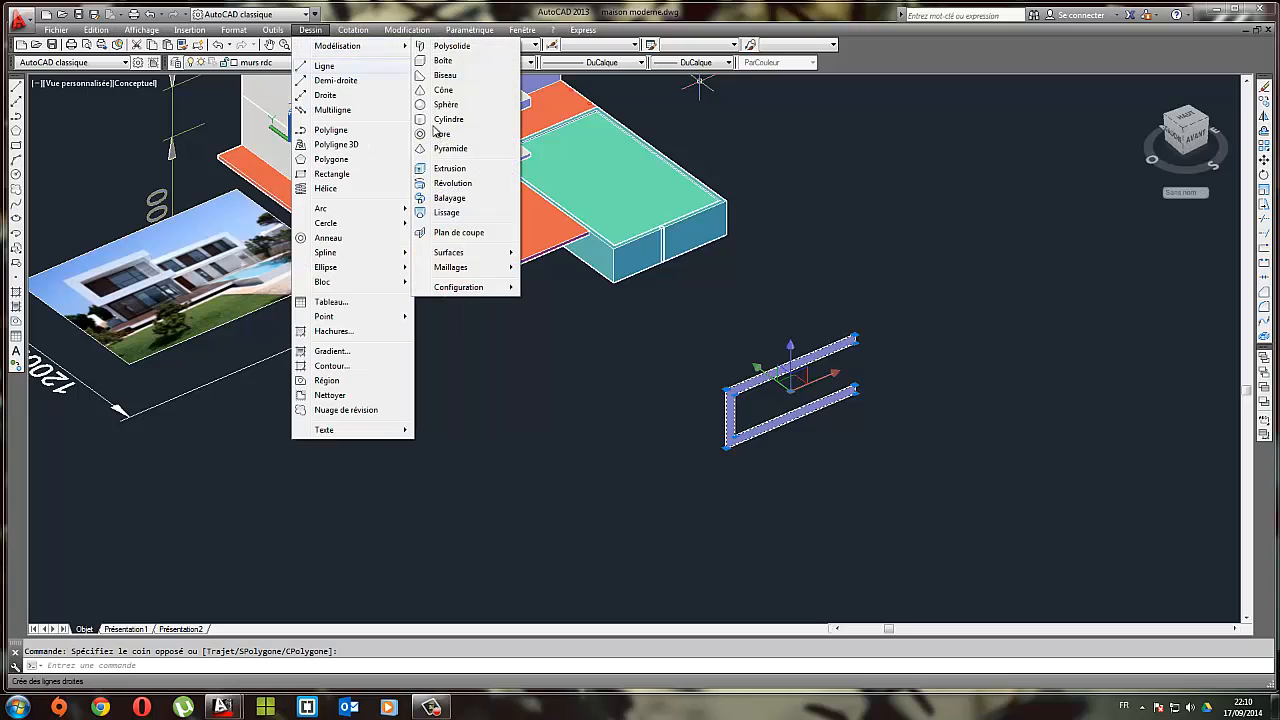
{"action": "left_click", "coordinate": [449, 169]}
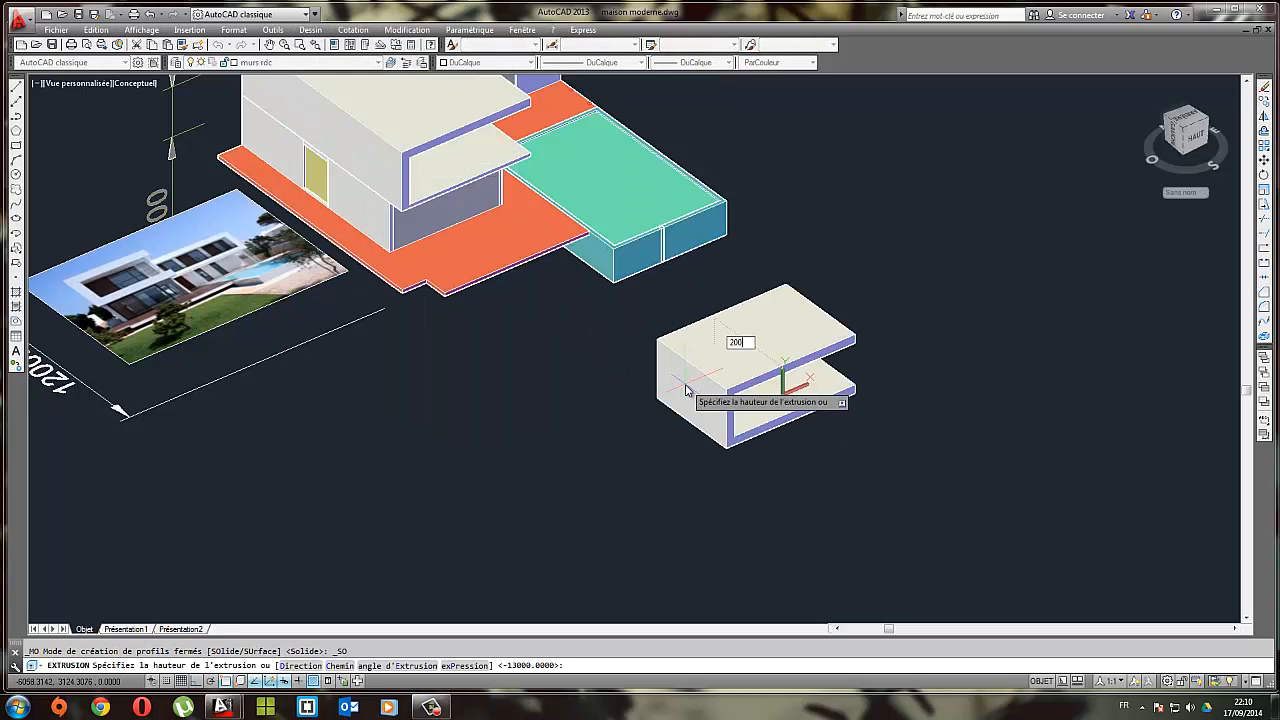
{"action": "key", "text": "Return"}
{"action": "key", "text": "Escape"}
Move the thin C-shaped frame by its lower front corner onto the lower front corner of the large extruded frame
{"action": "left_click", "coordinate": [754, 465]}
{"action": "left_click", "coordinate": [709, 433]}
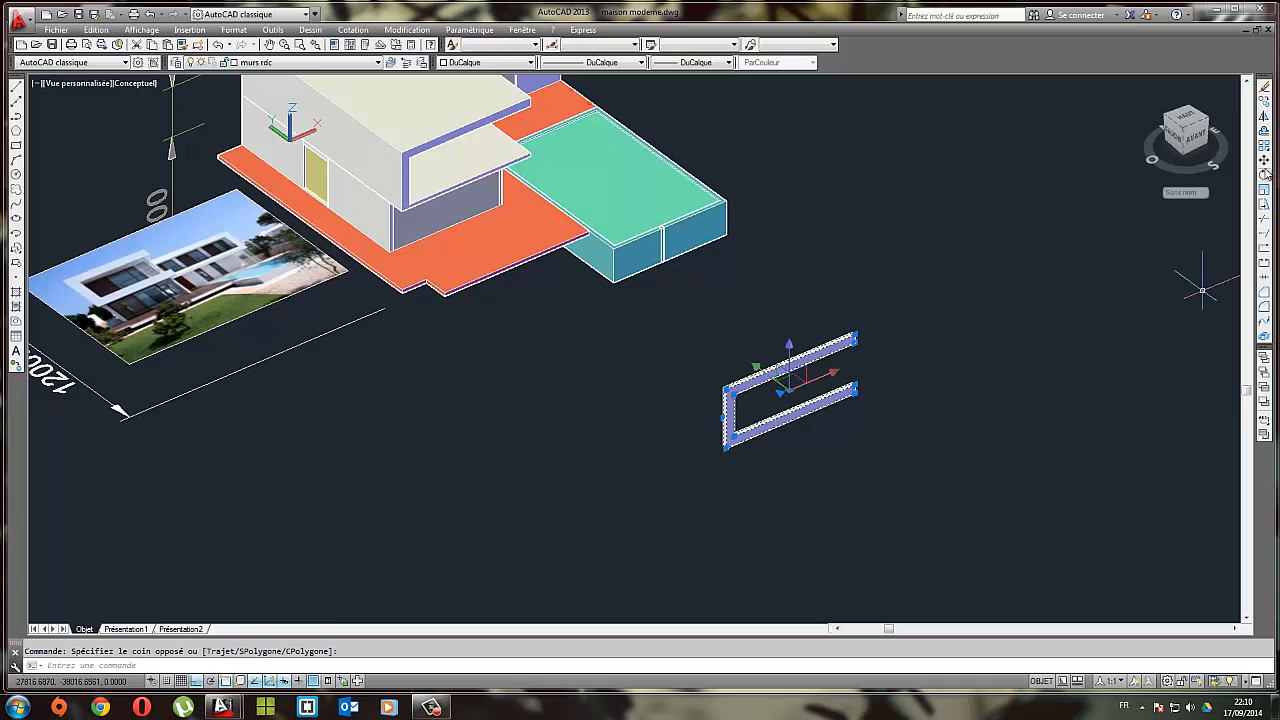
{"action": "left_click", "coordinate": [1264, 162]}
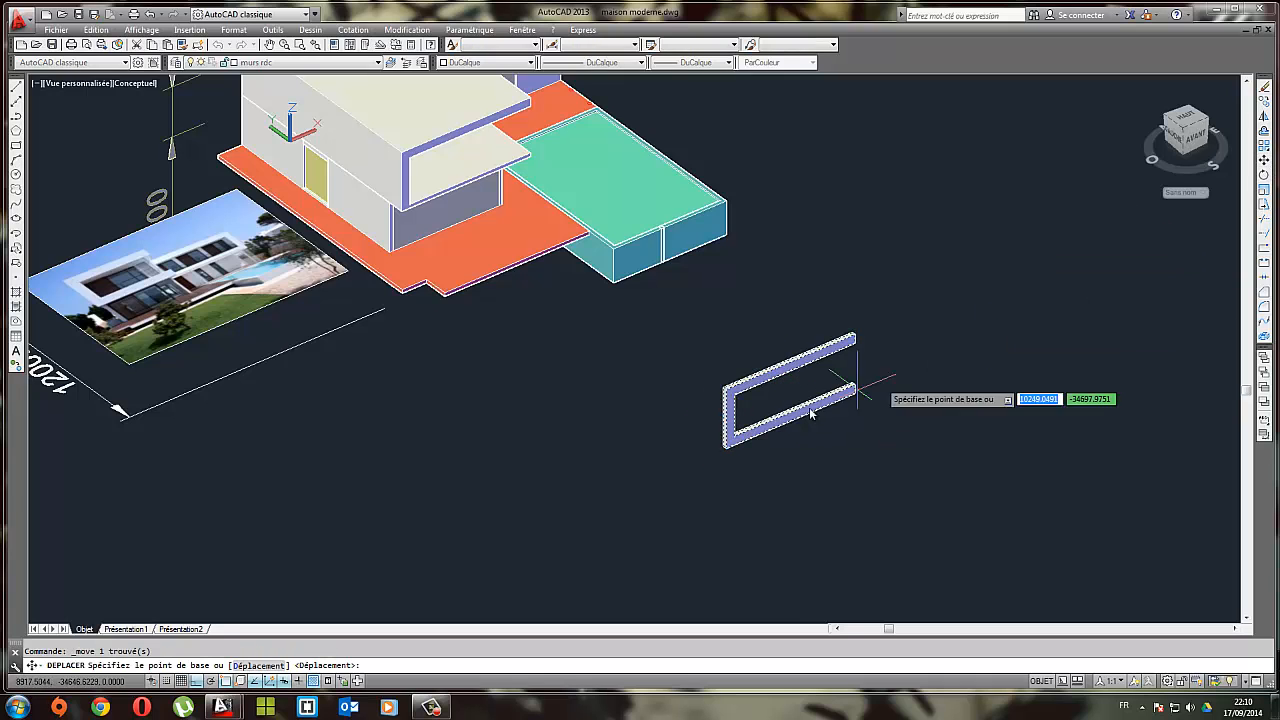
{"action": "left_click", "coordinate": [726, 445]}
{"action": "scroll", "coordinate": [451, 222], "scroll_direction": "up", "scroll_amount": 5}
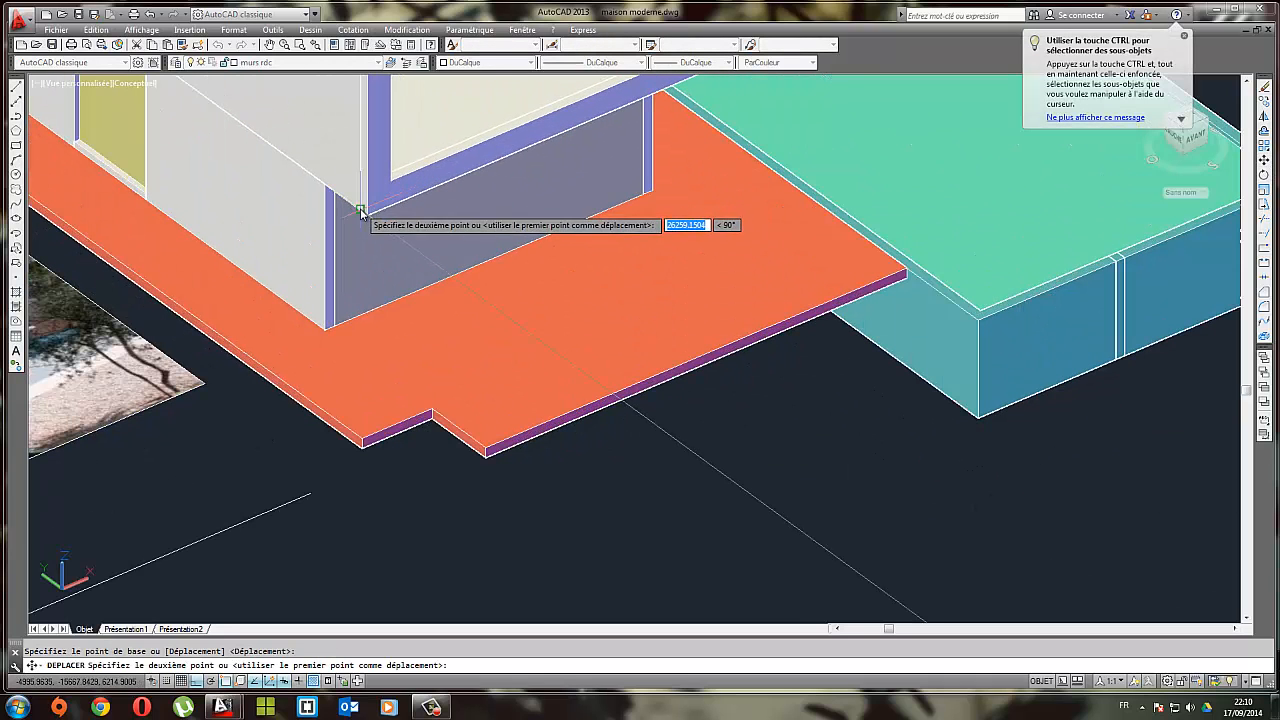
{"action": "scroll", "coordinate": [358, 214], "scroll_direction": "down", "scroll_amount": 6}
{"action": "scroll", "coordinate": [358, 214], "scroll_direction": "up", "scroll_amount": 4}
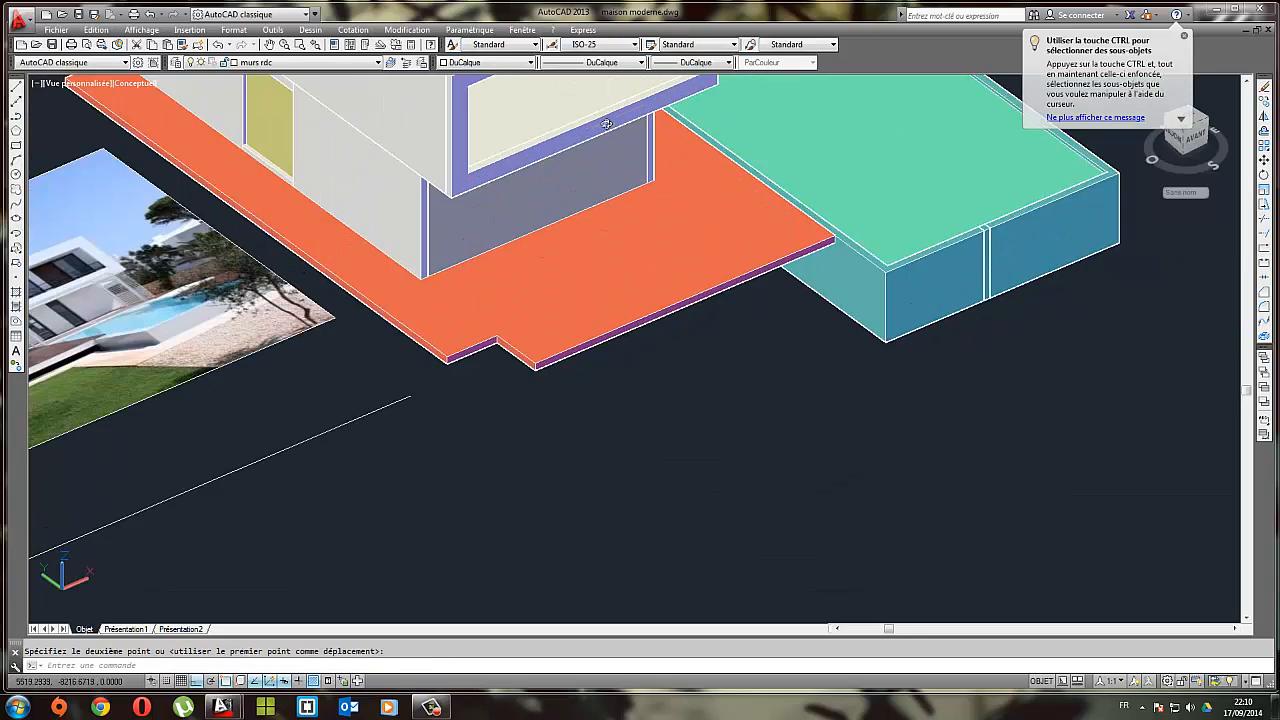
Examine how the upper floor's lower slab ends beside the rear wing in the reference photo
{"action": "middle_click_drag", "start_coordinate": [358, 214], "coordinate": [570, 320], "text": "shift"}
{"action": "middle_click_drag", "start_coordinate": [135, 420], "coordinate": [365, 360]}
{"action": "scroll", "coordinate": [372, 363], "scroll_direction": "up", "scroll_amount": 4}
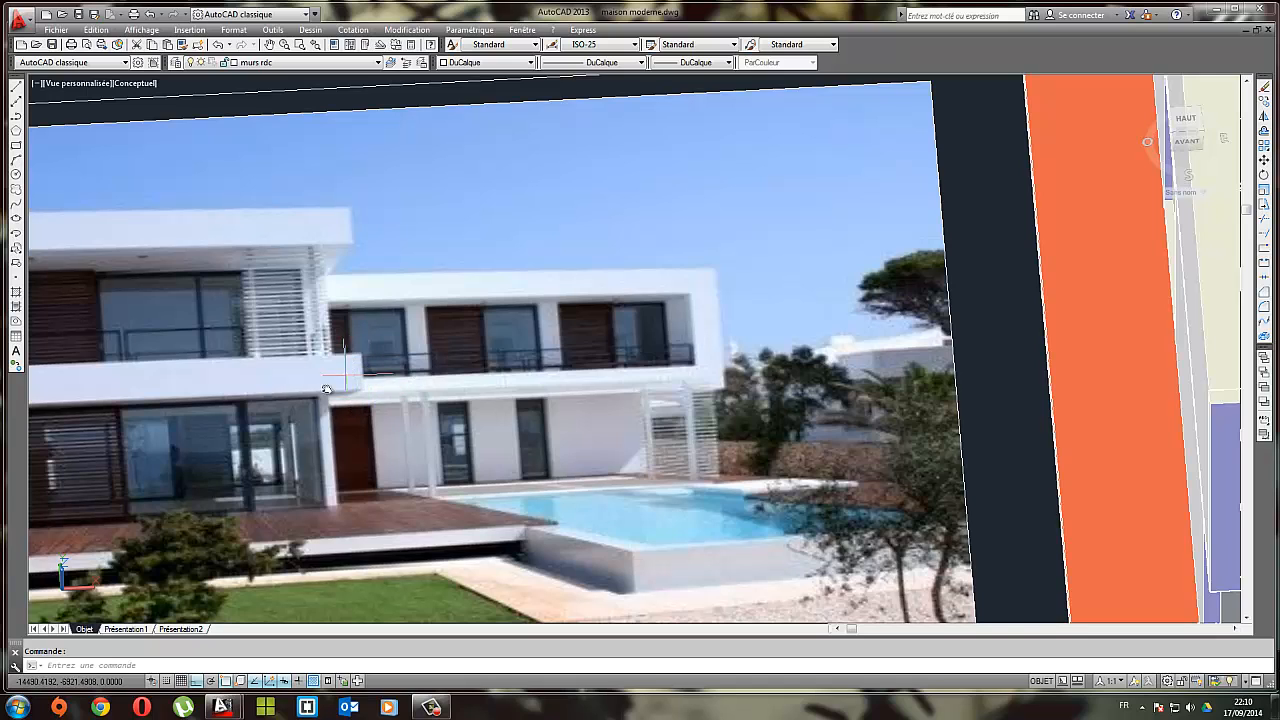
{"action": "scroll", "coordinate": [435, 390], "scroll_direction": "down", "scroll_amount": 4}
Inspect the open side of the upper floor frame and its lower slab edge above the glazed wall
{"action": "middle_click_drag", "start_coordinate": [929, 420], "coordinate": [643, 220], "text": "shift"}
{"action": "scroll", "coordinate": [625, 220], "scroll_direction": "up", "scroll_amount": 3}
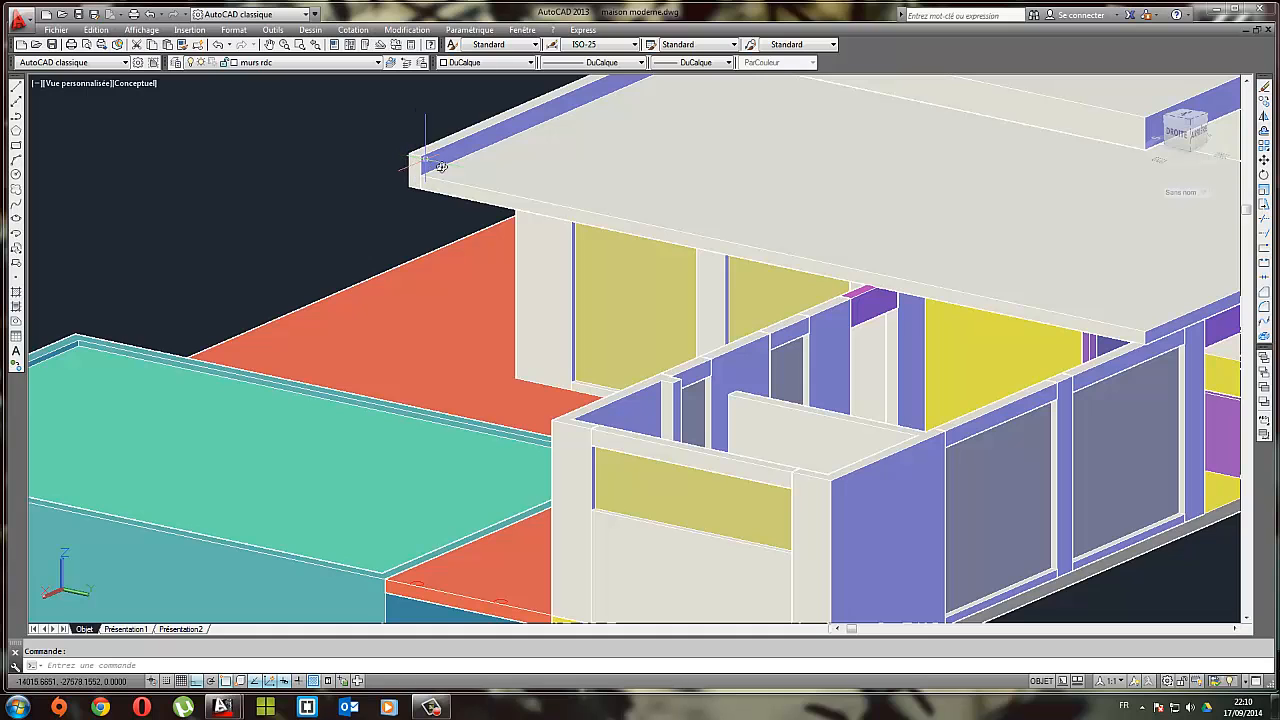
{"action": "scroll", "coordinate": [530, 238], "scroll_direction": "down", "scroll_amount": 3}
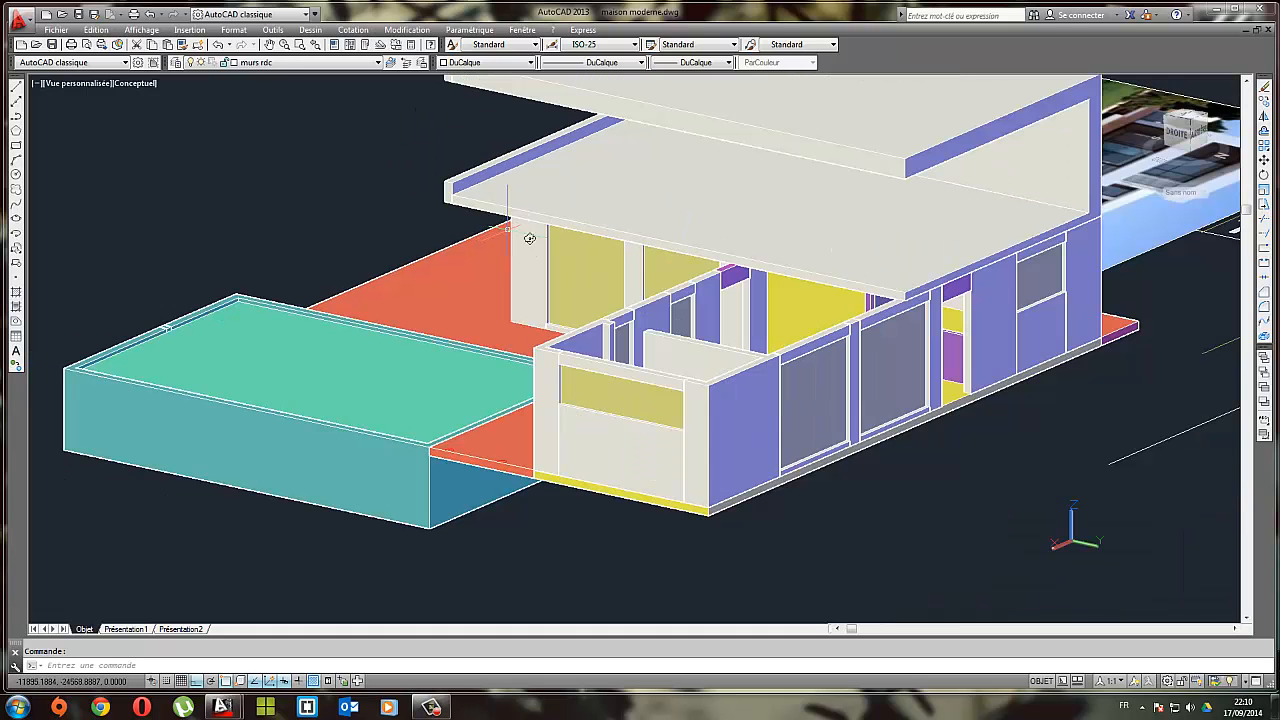
{"action": "middle_click_drag", "start_coordinate": [538, 247], "coordinate": [631, 251], "text": "shift"}
{"action": "scroll", "coordinate": [554, 262], "scroll_direction": "up", "scroll_amount": 3}
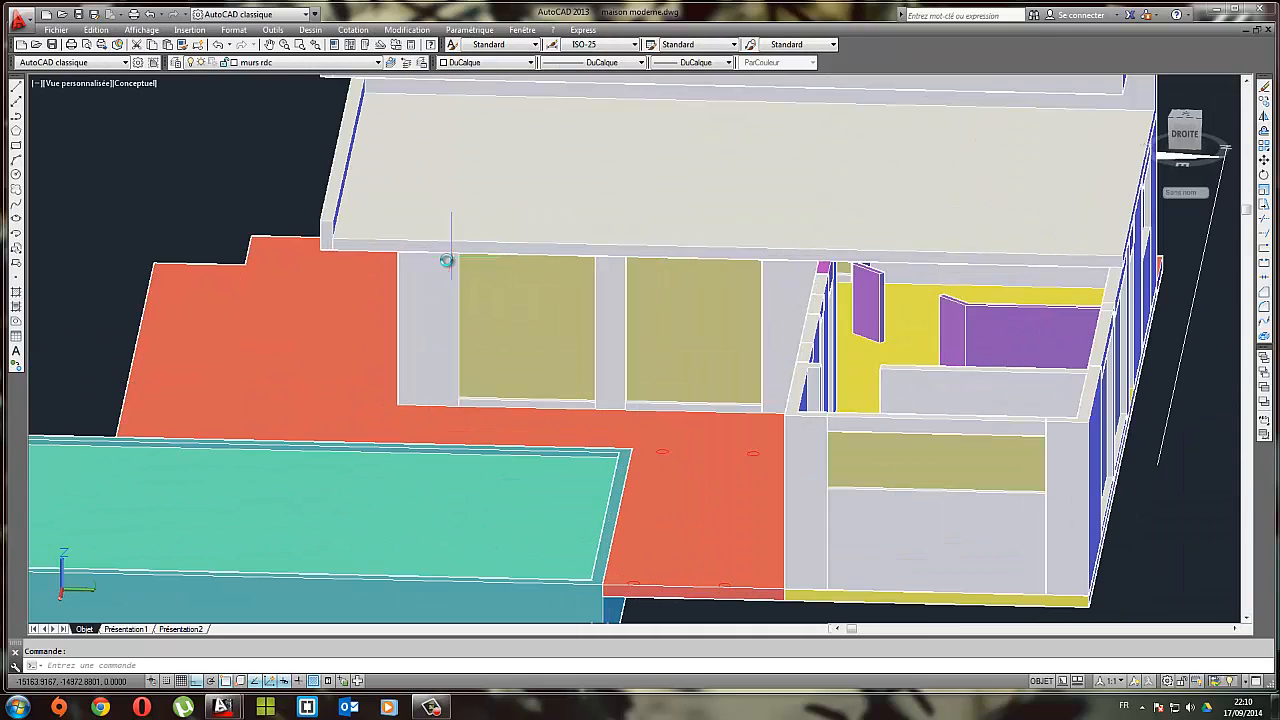
{"action": "middle_click_drag", "start_coordinate": [448, 260], "coordinate": [420, 252], "text": "shift"}
{"action": "scroll", "coordinate": [386, 255], "scroll_direction": "up", "scroll_amount": 4}
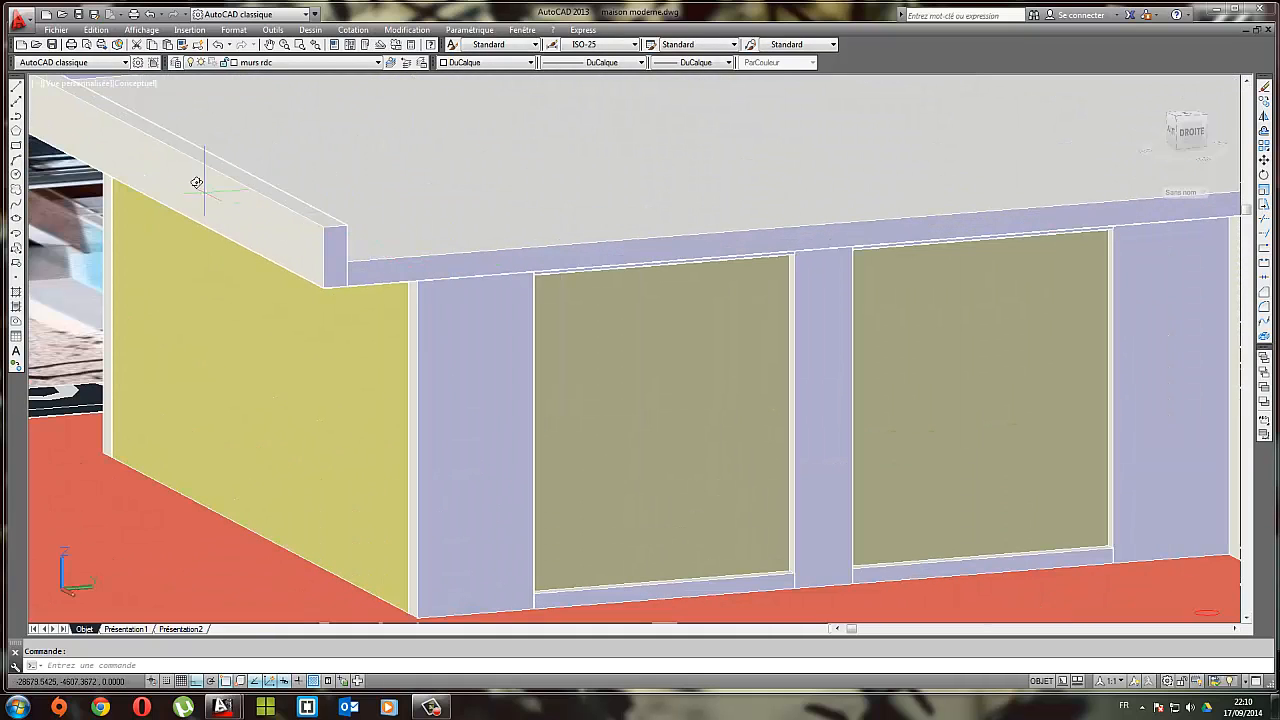
{"action": "scroll", "coordinate": [594, 277], "scroll_direction": "down", "scroll_amount": 5}
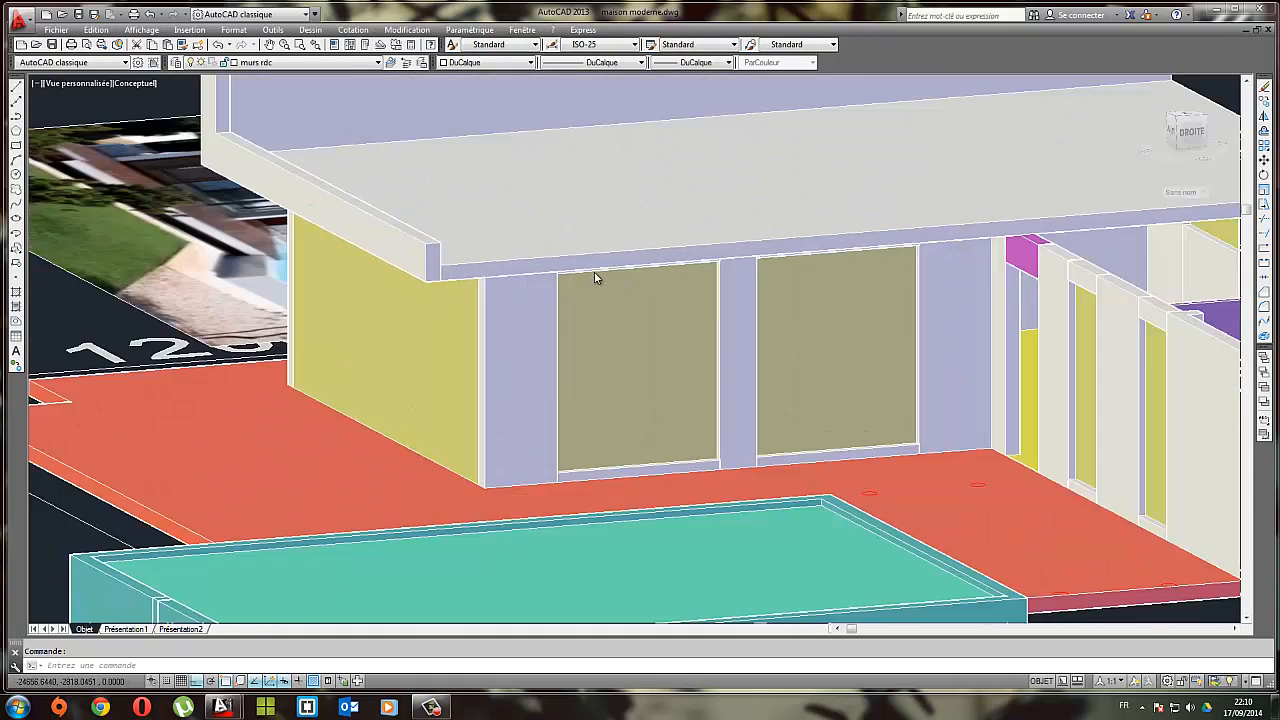
{"action": "scroll", "coordinate": [508, 262], "scroll_direction": "up", "scroll_amount": 2}
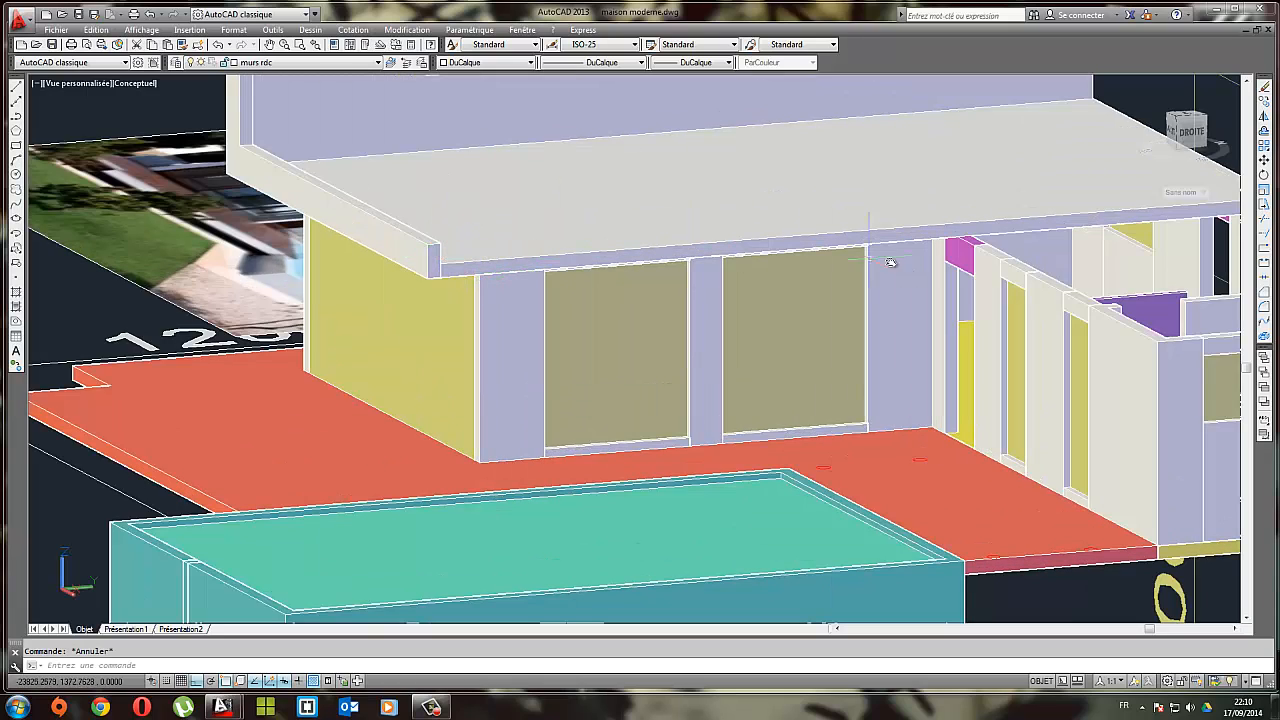
Add a linear dimension along the lower slab's front edge from the C-shaped frame's corner to the side wing's wall, placed beyond the pool
{"action": "left_click", "coordinate": [310, 29]}
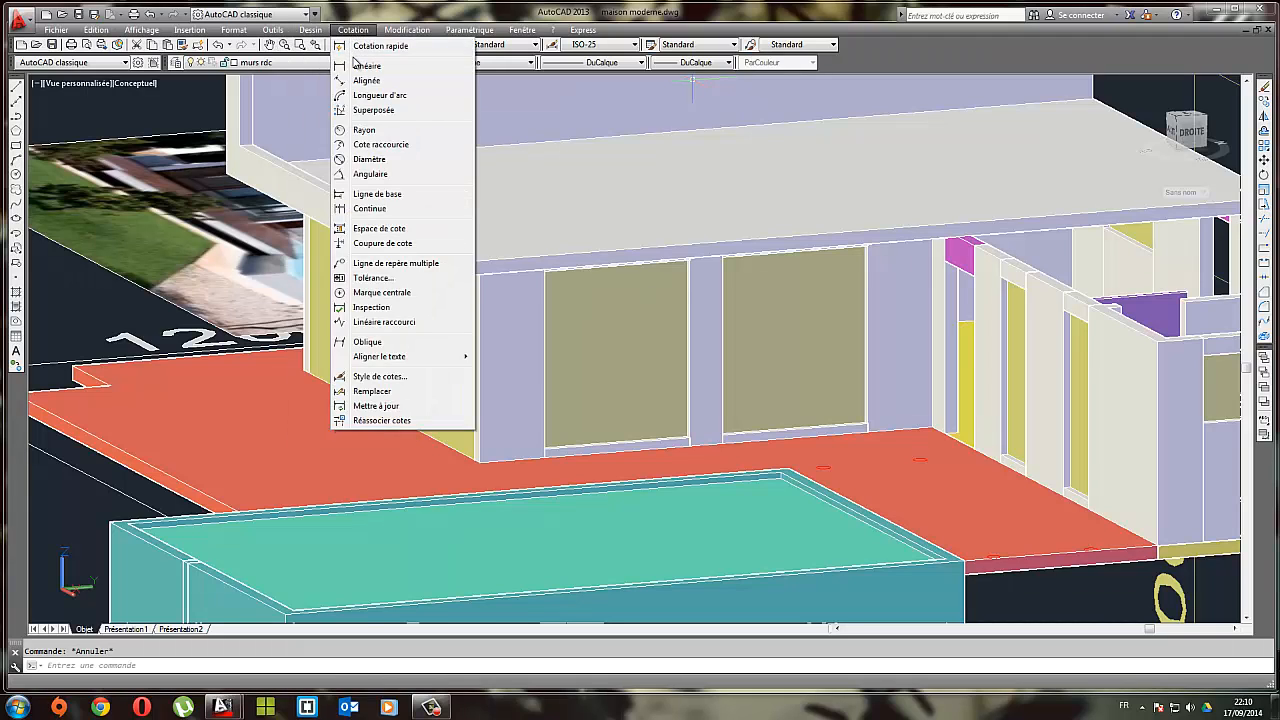
{"action": "left_click", "coordinate": [366, 66]}
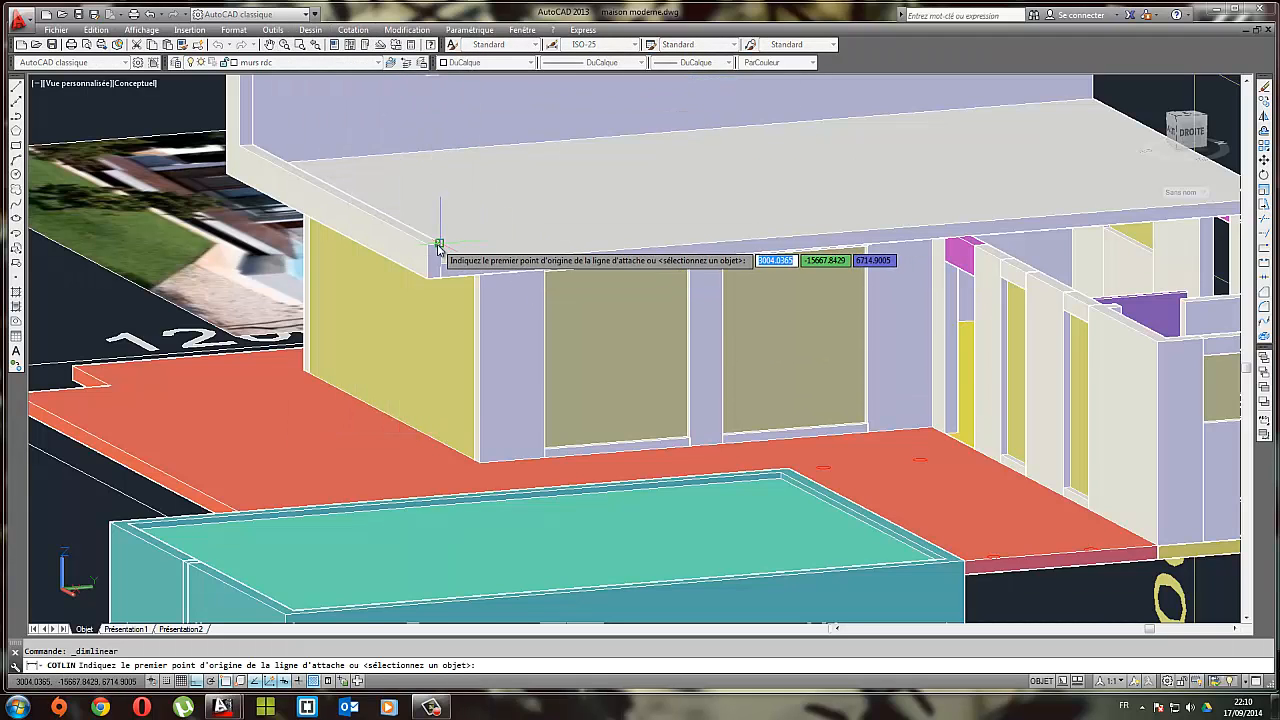
{"action": "left_click", "coordinate": [443, 276]}
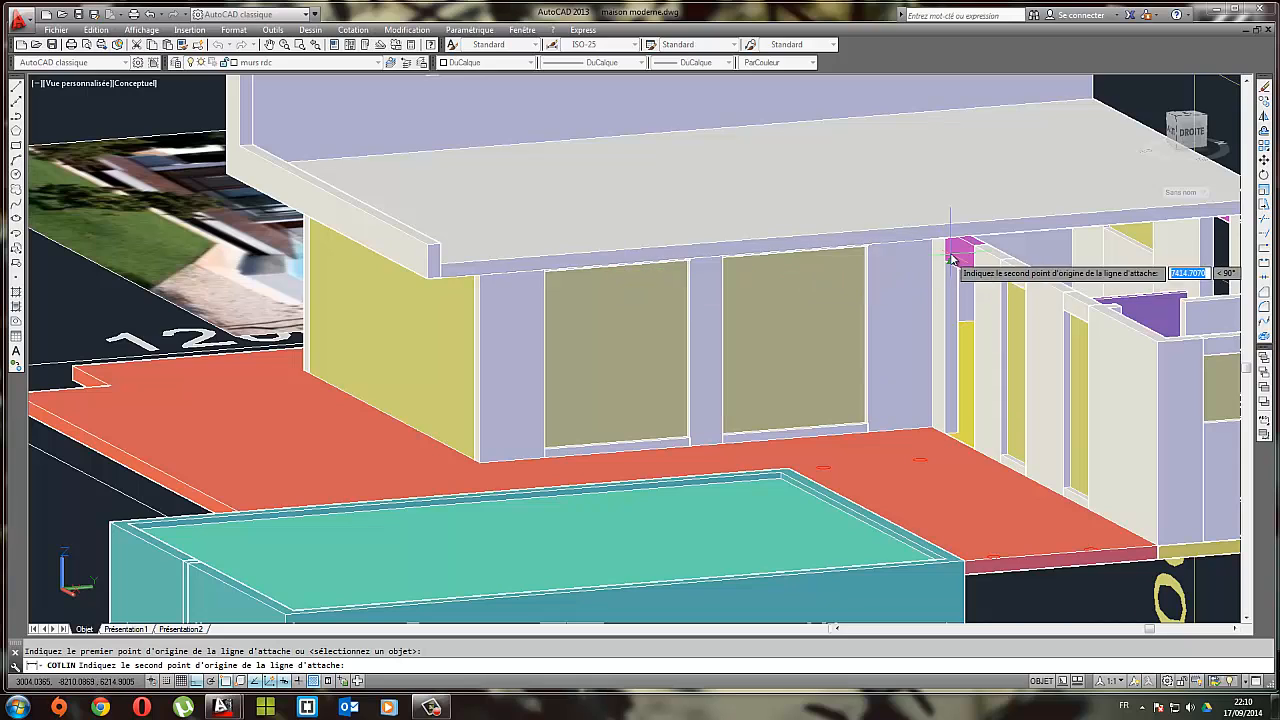
{"action": "scroll", "coordinate": [958, 256], "scroll_direction": "up", "scroll_amount": 3}
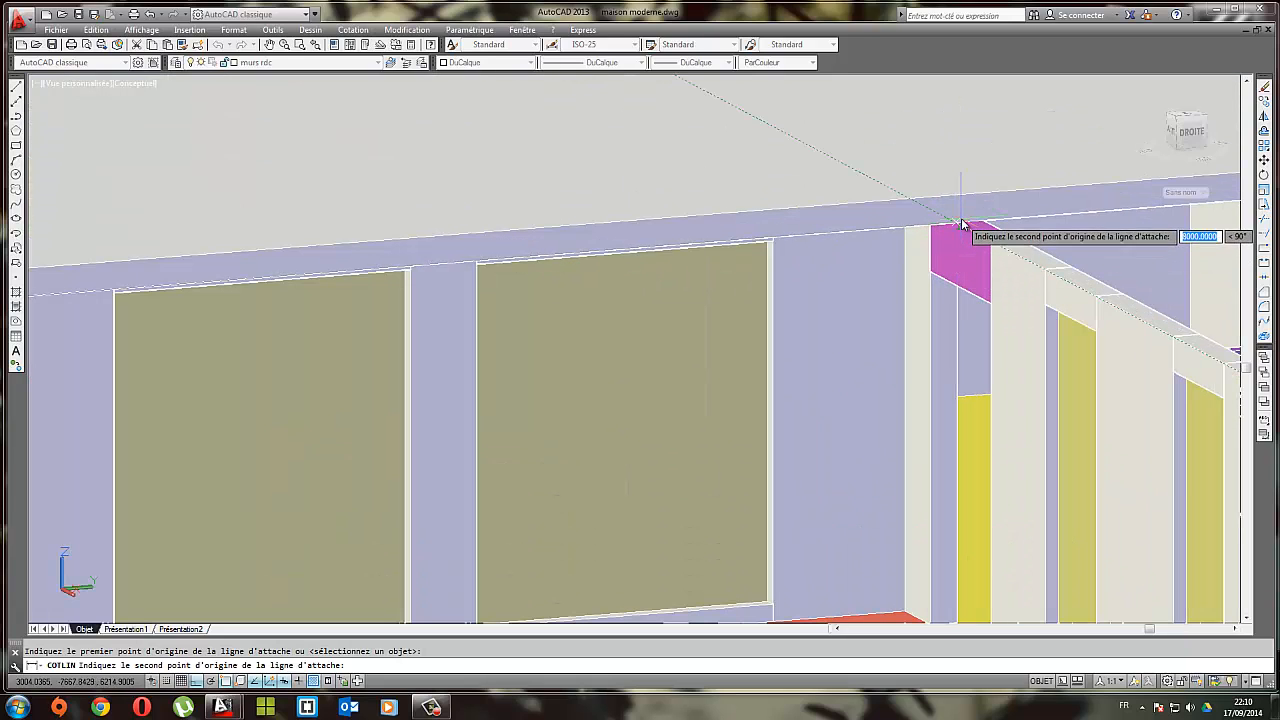
{"action": "scroll", "coordinate": [958, 228], "scroll_direction": "up", "scroll_amount": 3}
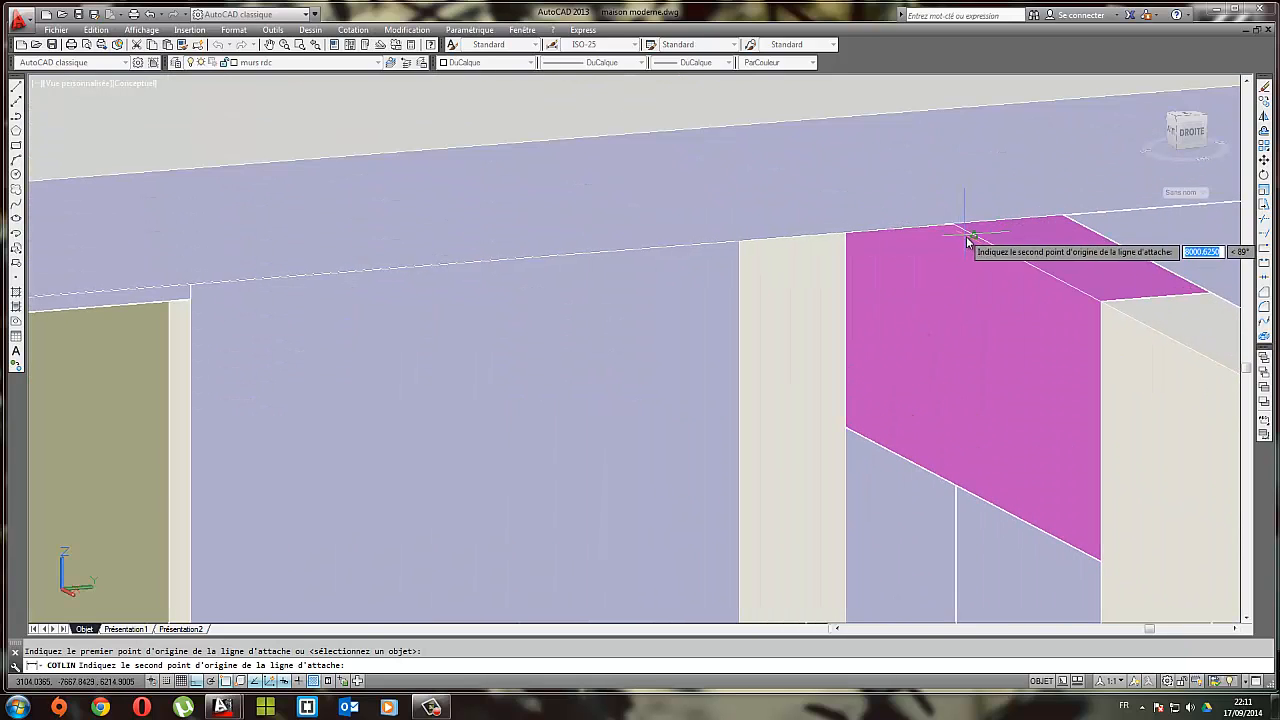
{"action": "left_click", "coordinate": [975, 238]}
{"action": "scroll", "coordinate": [940, 300], "scroll_direction": "down", "scroll_amount": 10}
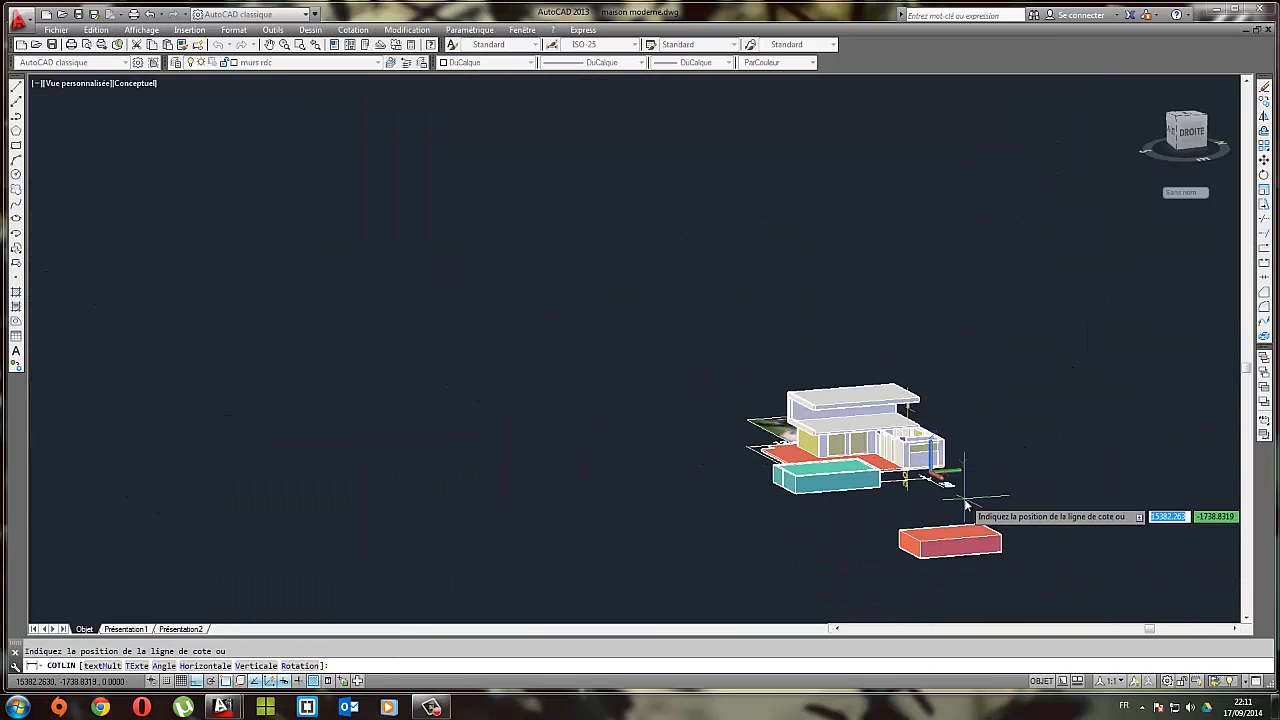
{"action": "left_click", "coordinate": [915, 528]}
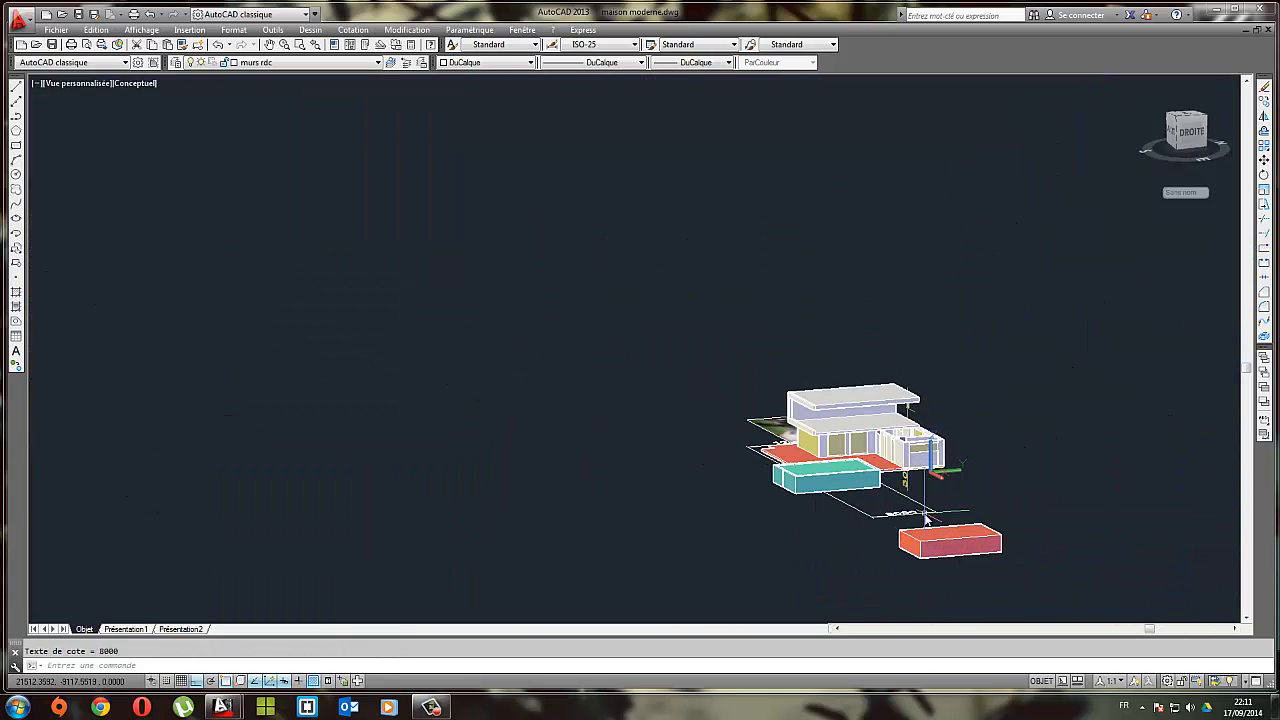
{"action": "middle_click_drag", "start_coordinate": [915, 528], "coordinate": [798, 413], "text": "shift"}
{"action": "scroll", "coordinate": [798, 413], "scroll_direction": "up", "scroll_amount": 5}
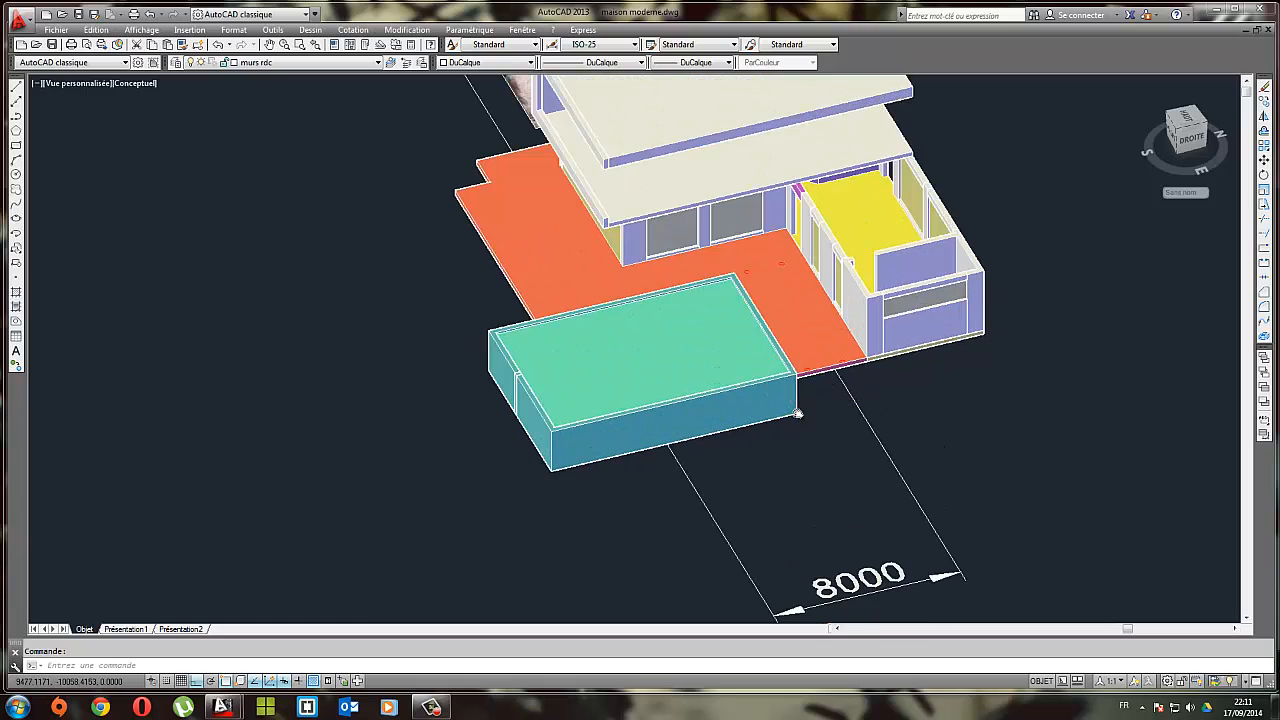
Reorient the UCS so its Y axis points vertically up and its X axis runs along the front facade
{"action": "scroll", "coordinate": [620, 305], "scroll_direction": "down", "scroll_amount": 4}
{"action": "scroll", "coordinate": [575, 242], "scroll_direction": "up", "scroll_amount": 3}
{"action": "middle_click_drag", "start_coordinate": [518, 258], "coordinate": [684, 221]}
{"action": "left_click", "coordinate": [16, 88]}
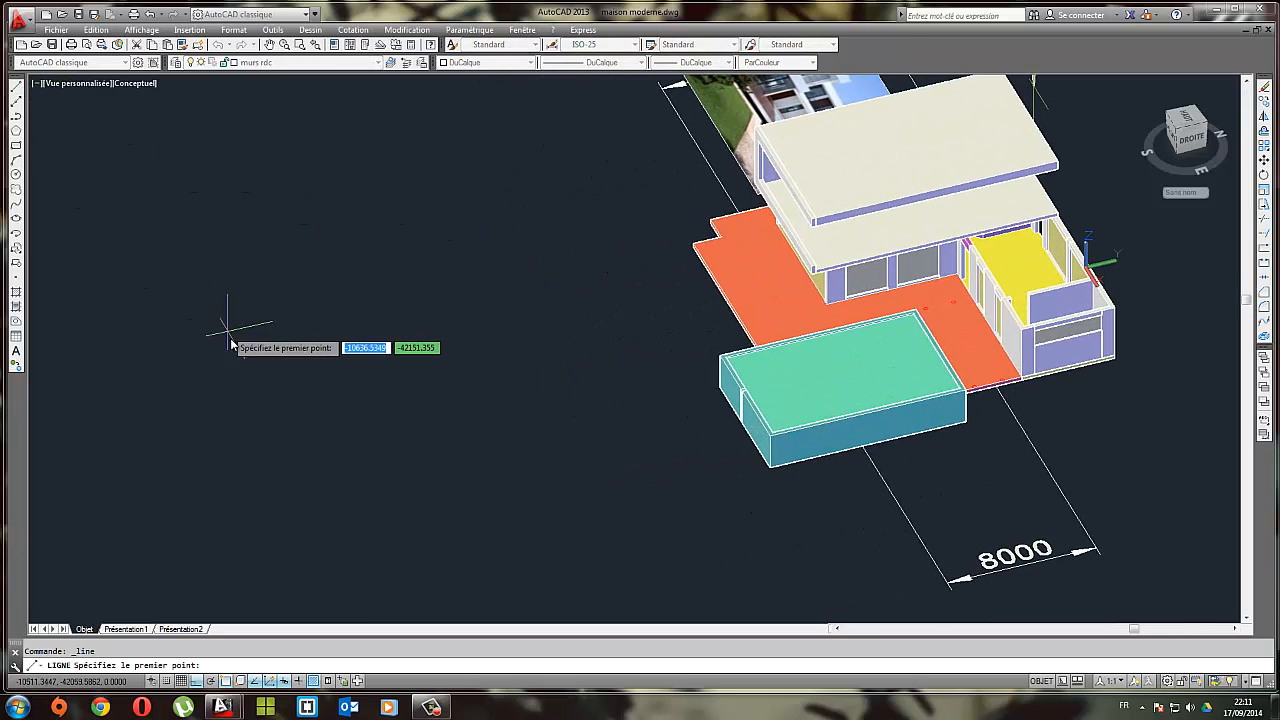
{"action": "key", "text": "Escape"}
{"action": "scroll", "coordinate": [950, 340], "scroll_direction": "down", "scroll_amount": 2}
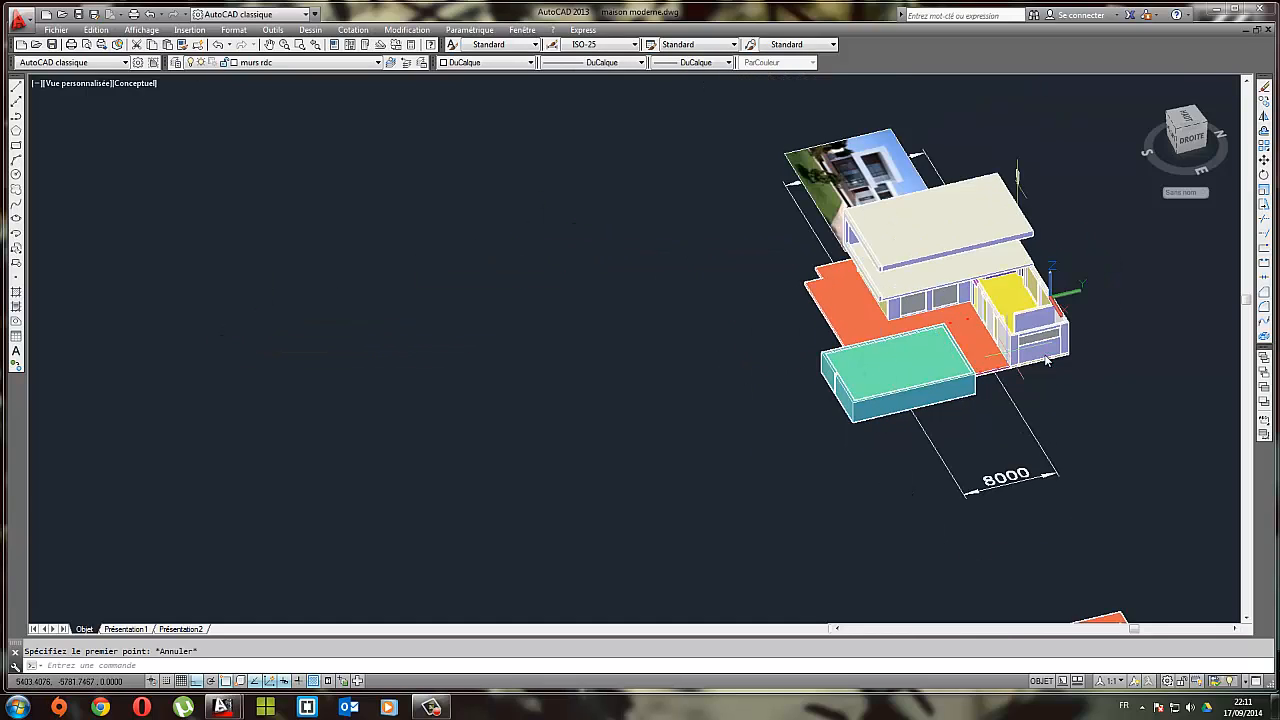
{"action": "scroll", "coordinate": [1068, 287], "scroll_direction": "up", "scroll_amount": 2}
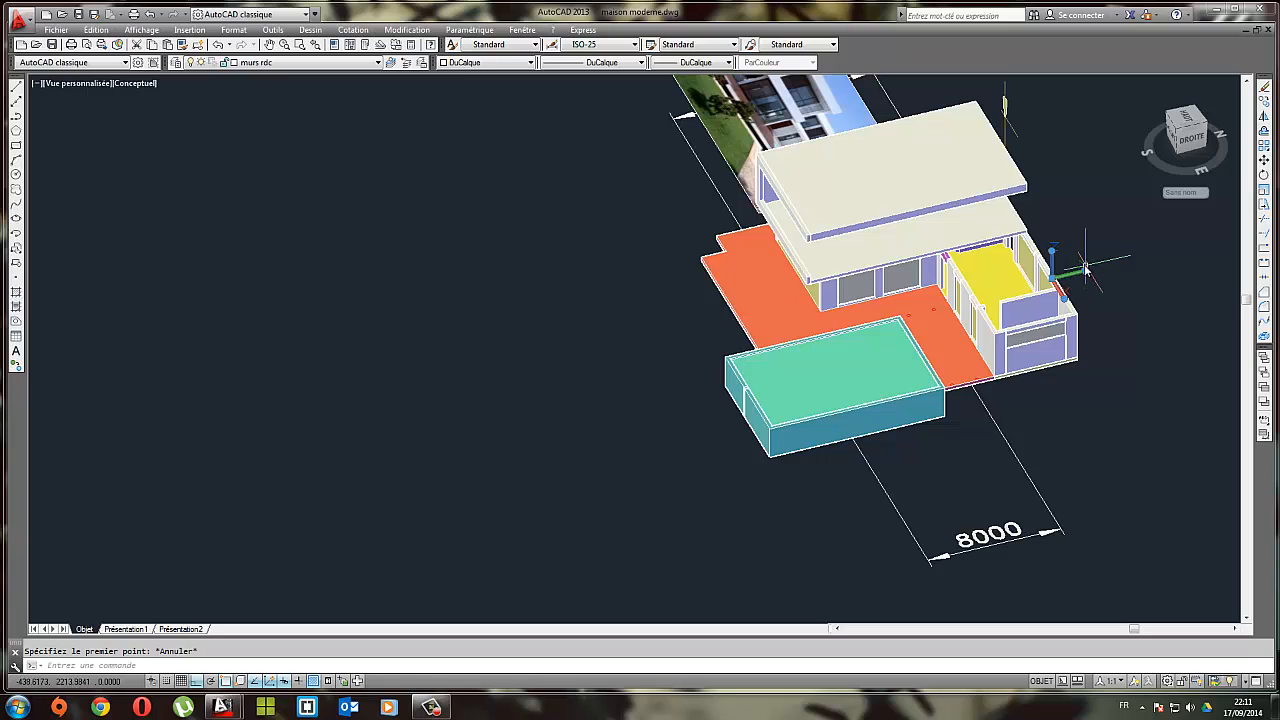
{"action": "left_click", "coordinate": [1085, 272]}
{"action": "left_click", "coordinate": [1075, 238]}
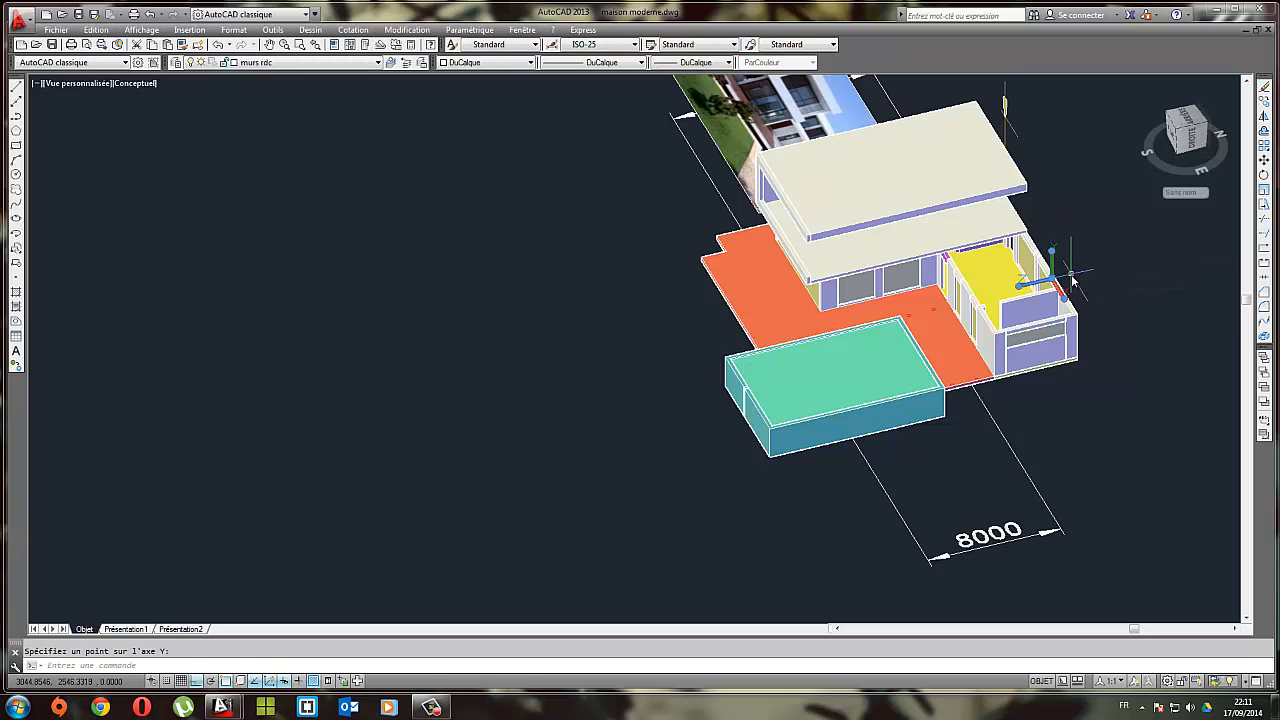
{"action": "left_click", "coordinate": [1064, 296]}
{"action": "left_click", "coordinate": [1113, 270]}
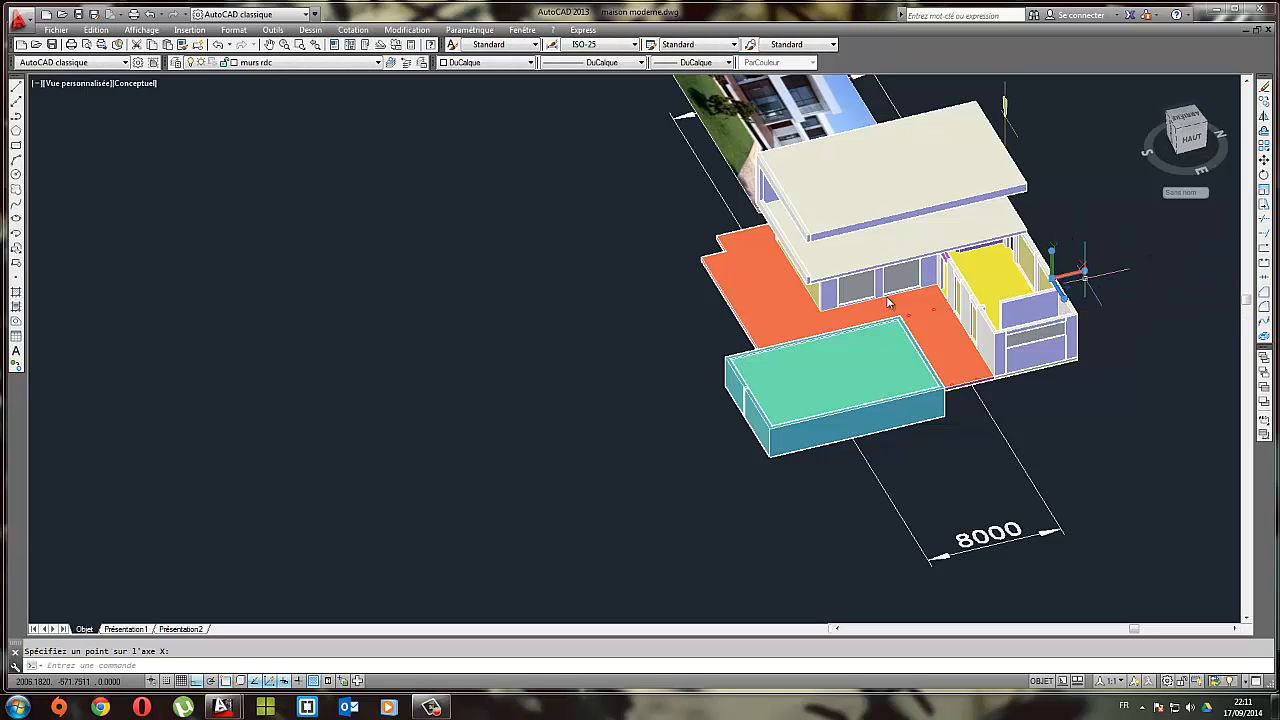
Draw an 8000-long line along the X axis in the empty space beside the house
{"action": "left_click", "coordinate": [17, 88]}
{"action": "left_click", "coordinate": [217, 350]}
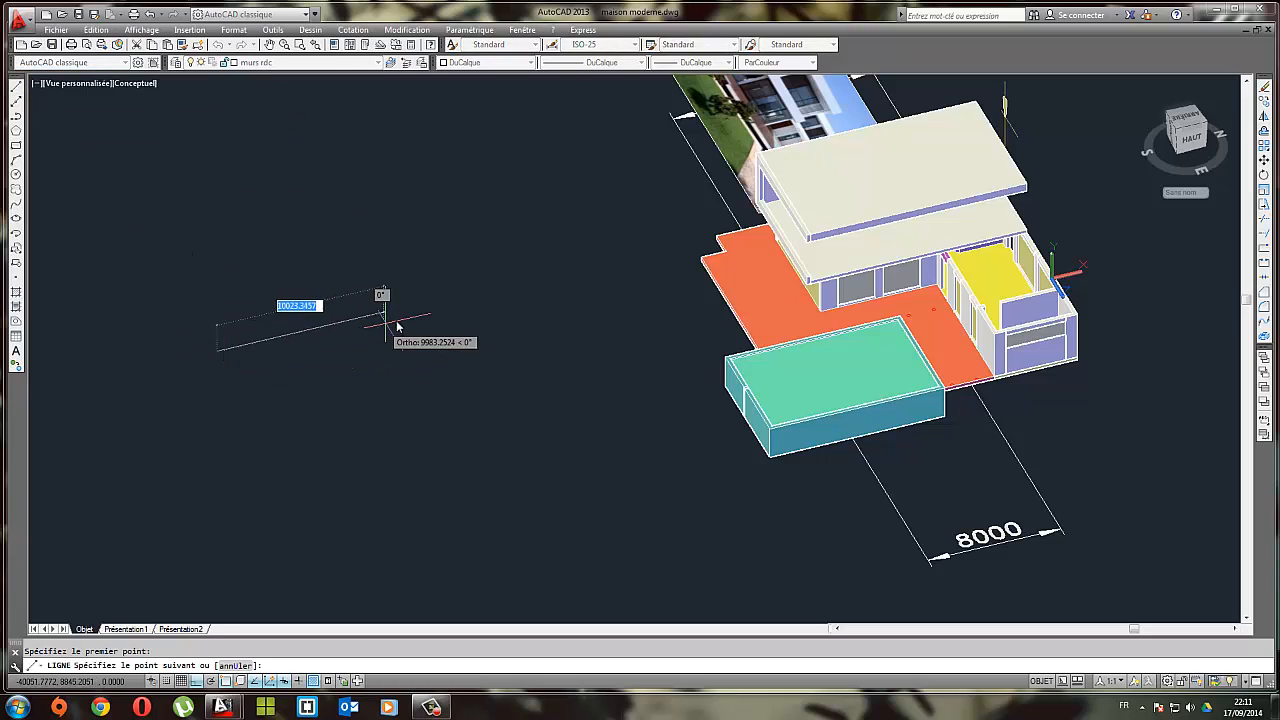
{"action": "type", "text": "8000"}
{"action": "key", "text": "Return"}
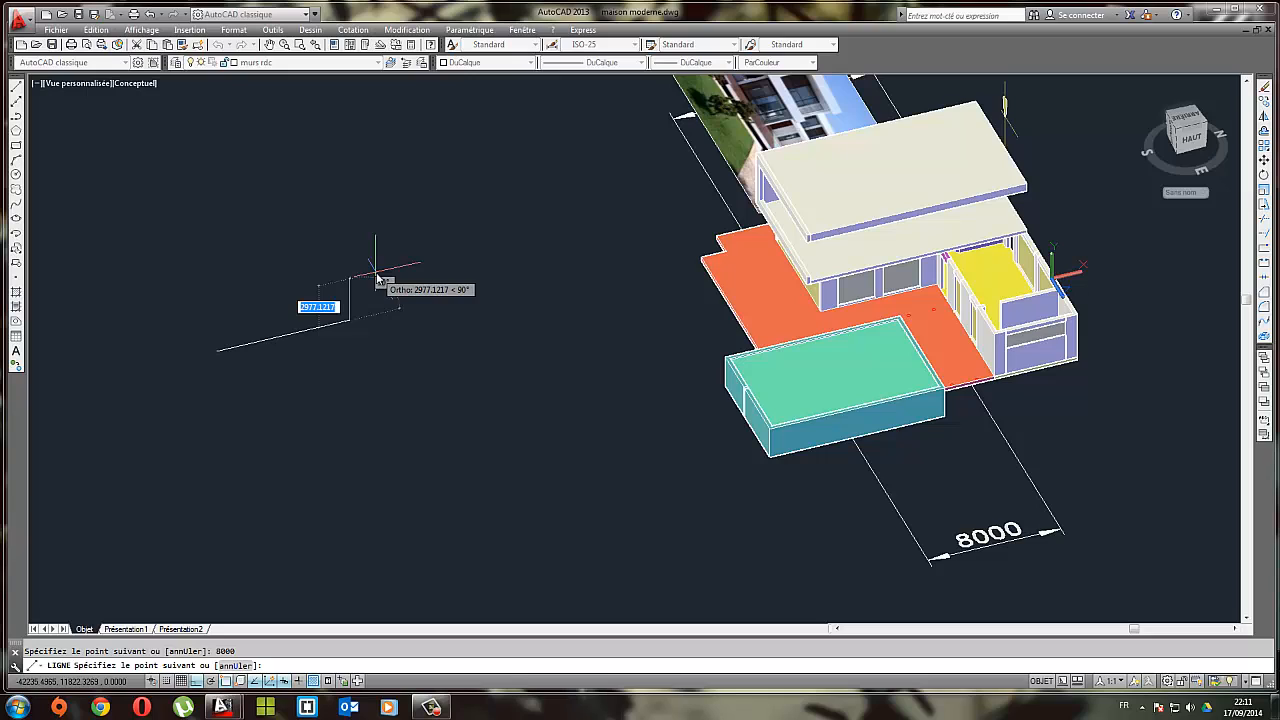
With Ortho on, add a short vertical line upward from the end of the 8000 line nearest the house
{"action": "middle_click_drag", "start_coordinate": [606, 281], "coordinate": [569, 231], "text": "shift"}
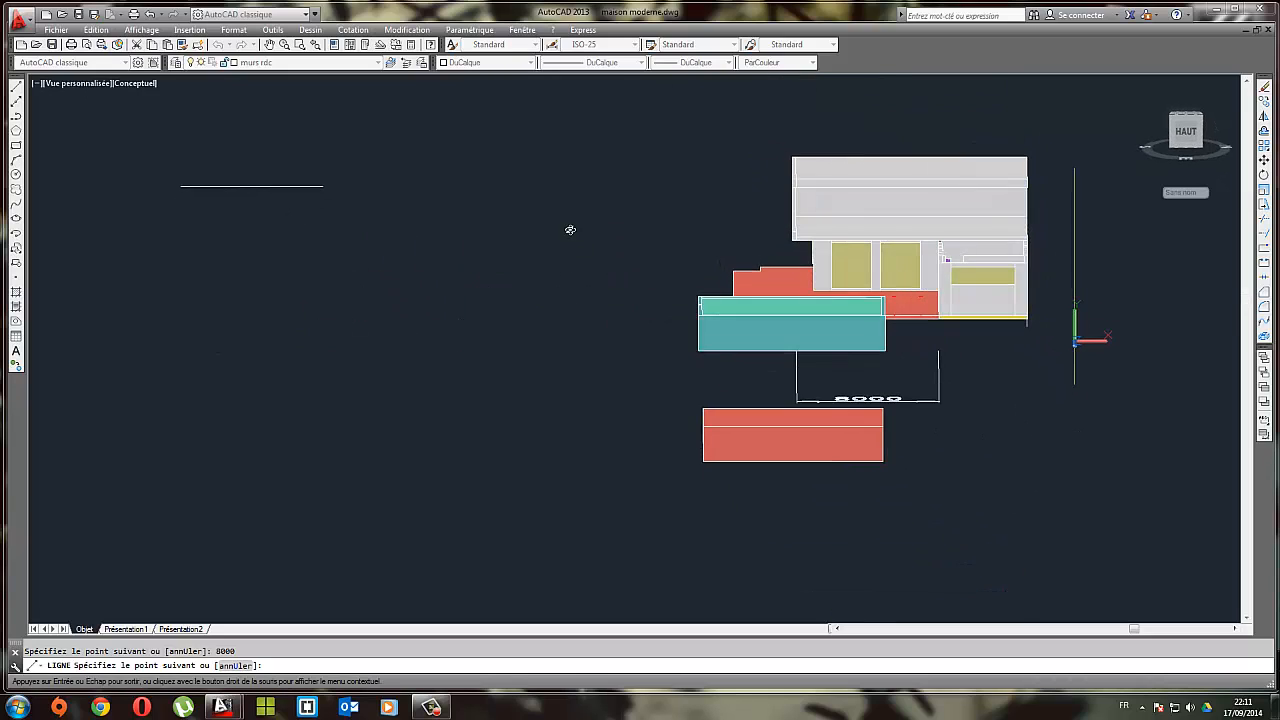
{"action": "scroll", "coordinate": [731, 260], "scroll_direction": "up", "scroll_amount": 3}
{"action": "middle_click_drag", "start_coordinate": [733, 262], "coordinate": [1040, 250], "text": "shift"}
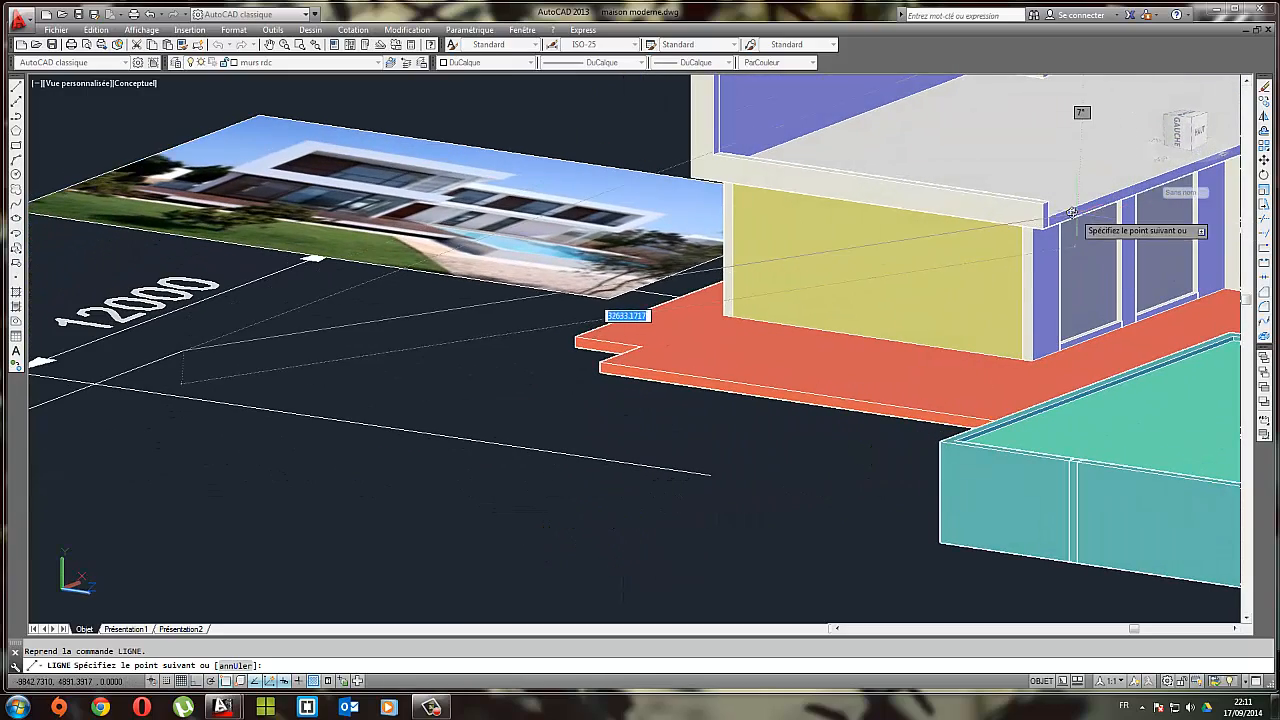
{"action": "scroll", "coordinate": [1058, 210], "scroll_direction": "up", "scroll_amount": 2}
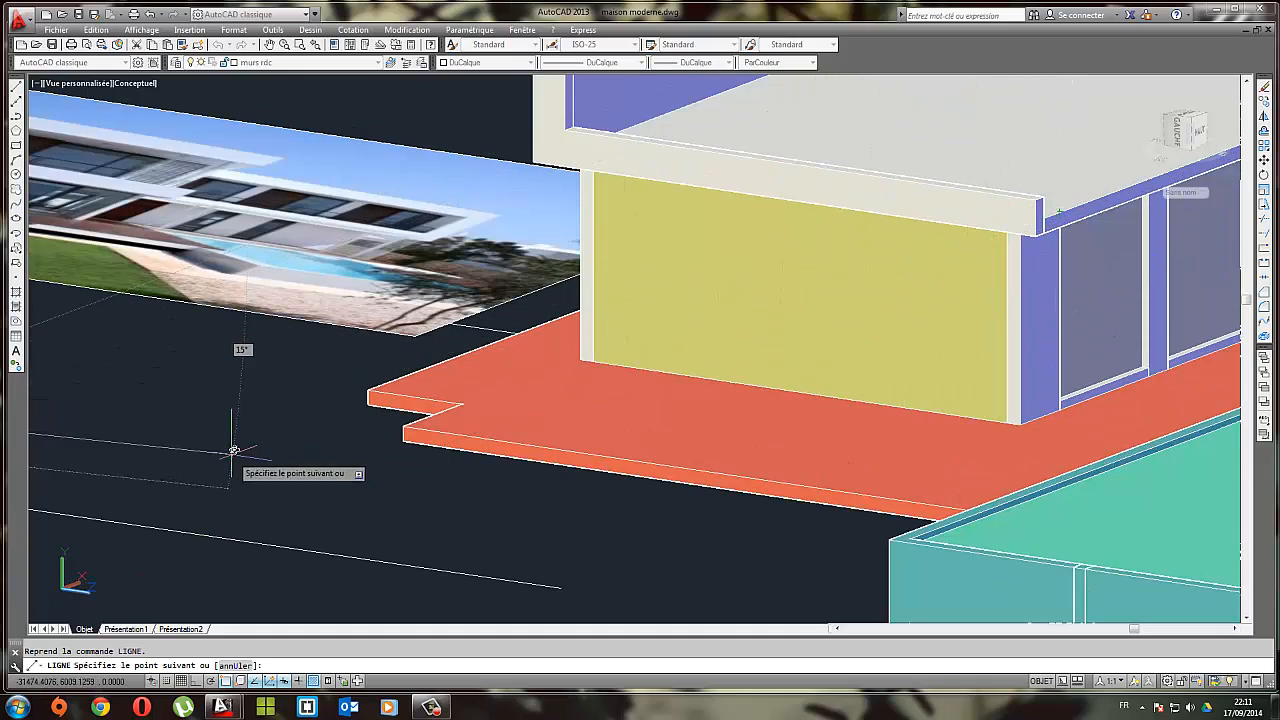
{"action": "scroll", "coordinate": [245, 447], "scroll_direction": "down", "scroll_amount": 5}
{"action": "middle_click_drag", "start_coordinate": [253, 445], "coordinate": [104, 480], "text": "shift"}
{"action": "middle_click_drag", "start_coordinate": [228, 412], "coordinate": [930, 341]}
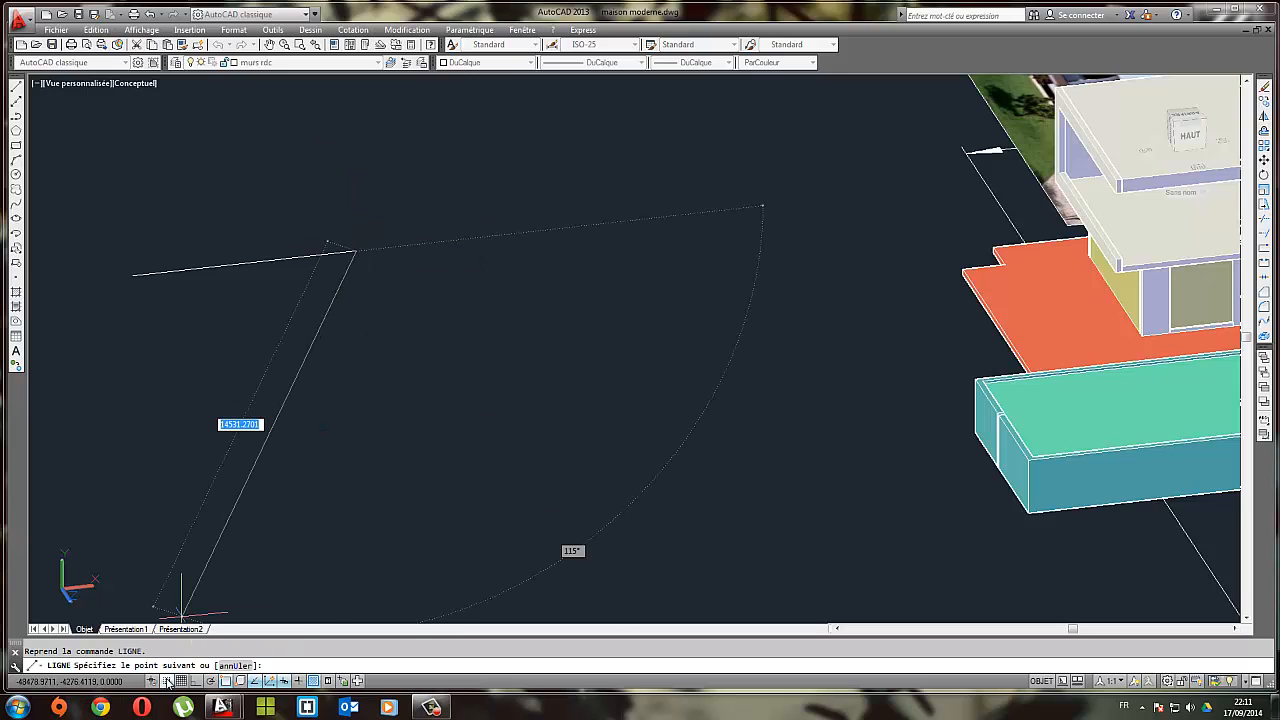
{"action": "left_click", "coordinate": [197, 681]}
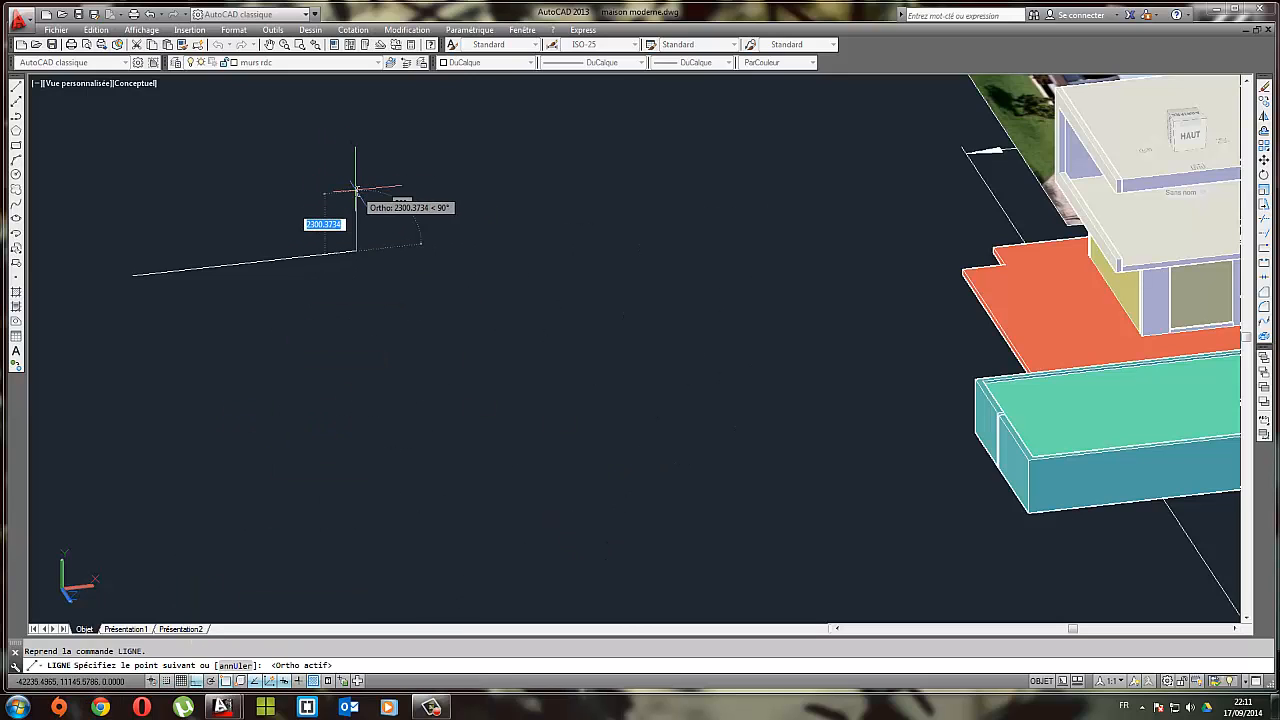
{"action": "key", "text": "Return"}
{"action": "scroll", "coordinate": [330, 230], "scroll_direction": "up", "scroll_amount": 2}
{"action": "middle_click_drag", "start_coordinate": [350, 238], "coordinate": [815, 183]}
{"action": "key", "text": "Escape"}
Copy the 8000 line from its end nearest the house to the top of the short vertical line
{"action": "left_click", "coordinate": [643, 282]}
{"action": "left_click", "coordinate": [586, 212]}
{"action": "left_click", "coordinate": [1264, 101]}
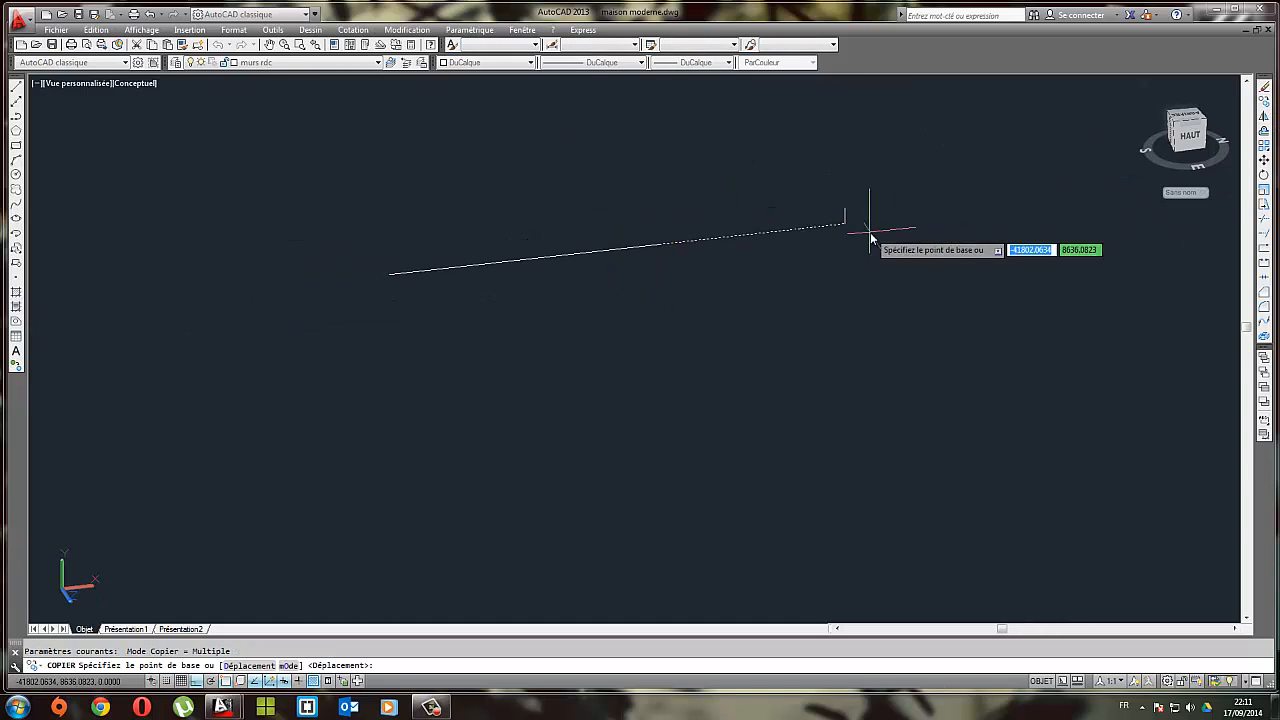
{"action": "left_click", "coordinate": [845, 222]}
{"action": "left_click", "coordinate": [846, 217]}
{"action": "key", "text": "Return"}
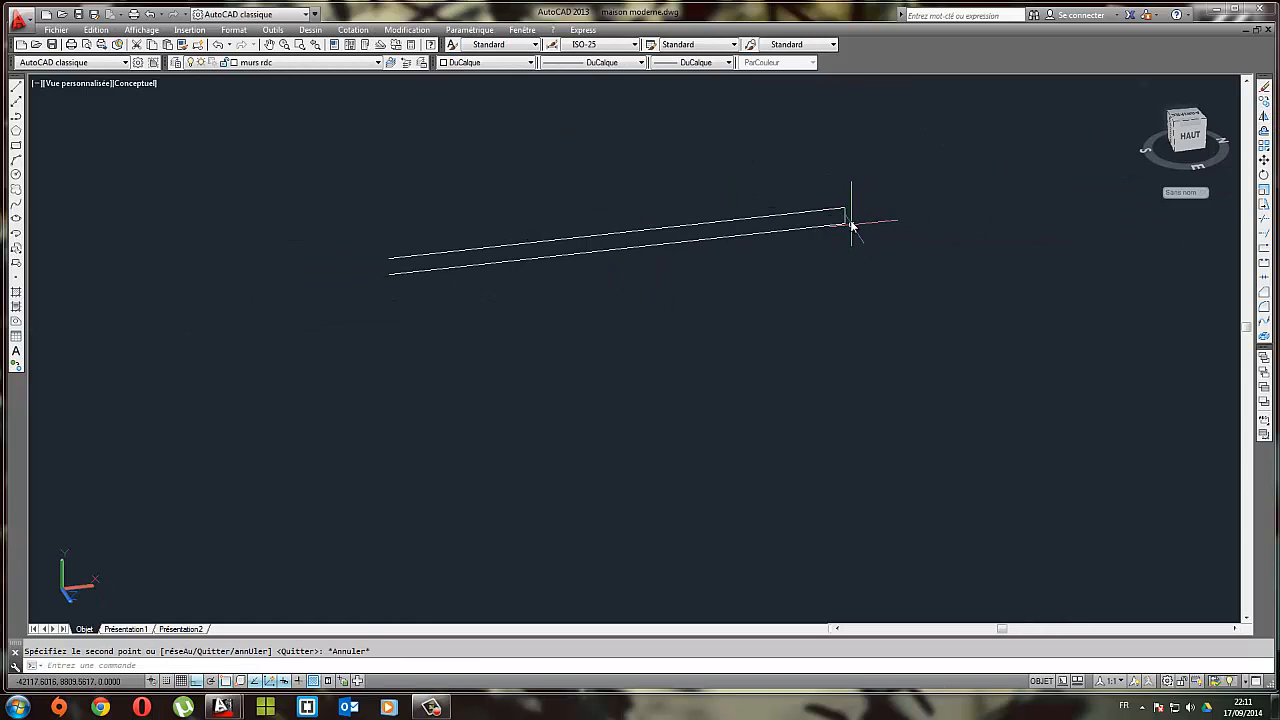
{"action": "left_click", "coordinate": [846, 218]}
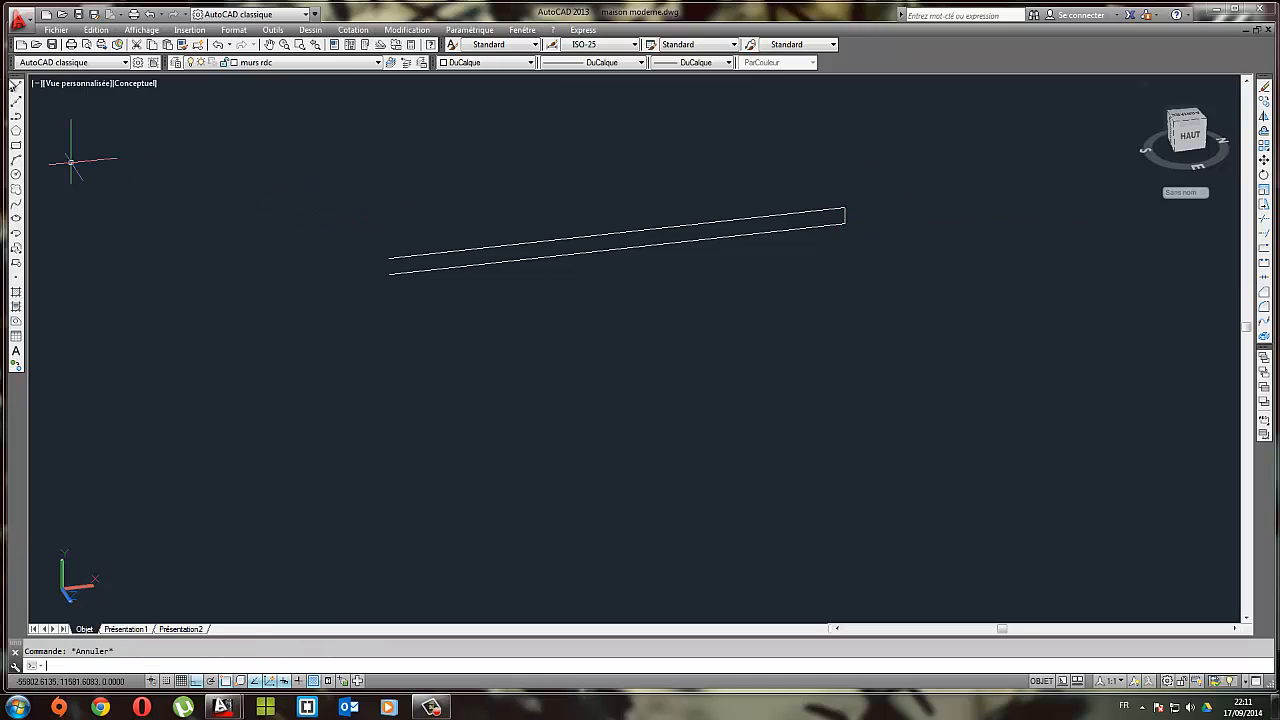
Close the open end of the two parallel lines with a short vertical line between their endpoints
{"action": "left_click", "coordinate": [16, 87]}
{"action": "left_click", "coordinate": [390, 258]}
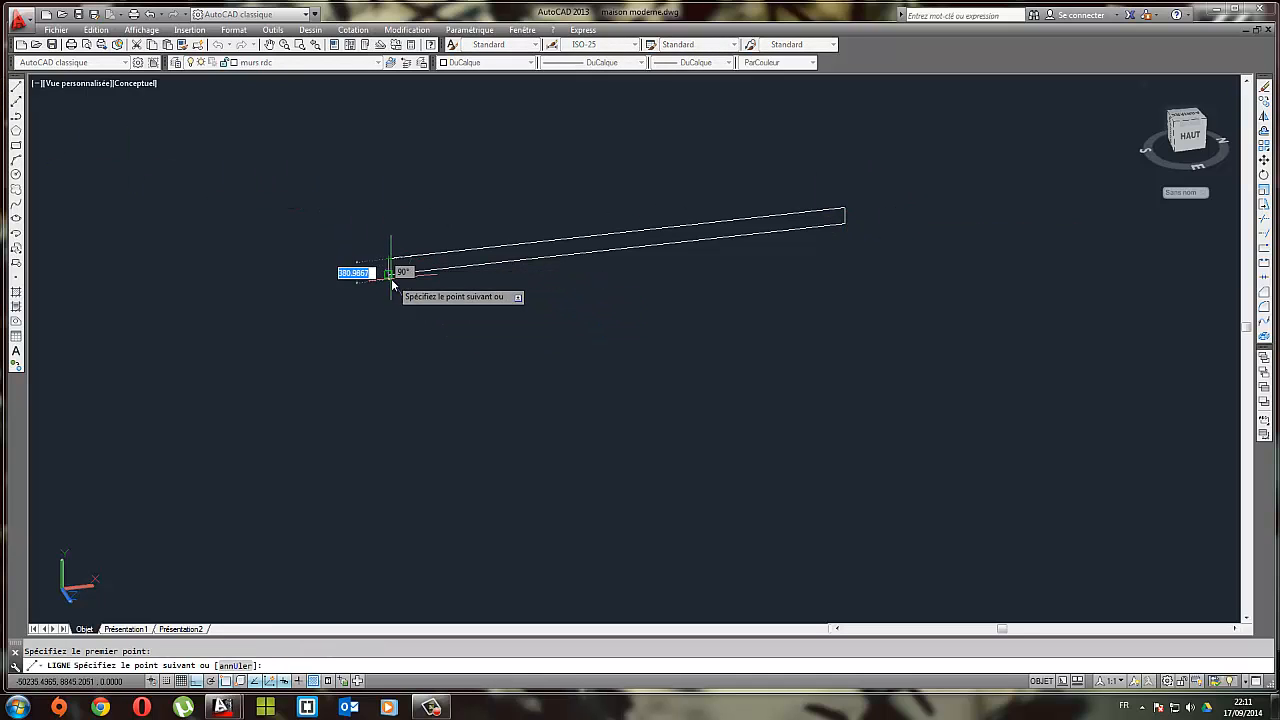
{"action": "left_click", "coordinate": [390, 276]}
{"action": "key", "text": "Escape"}
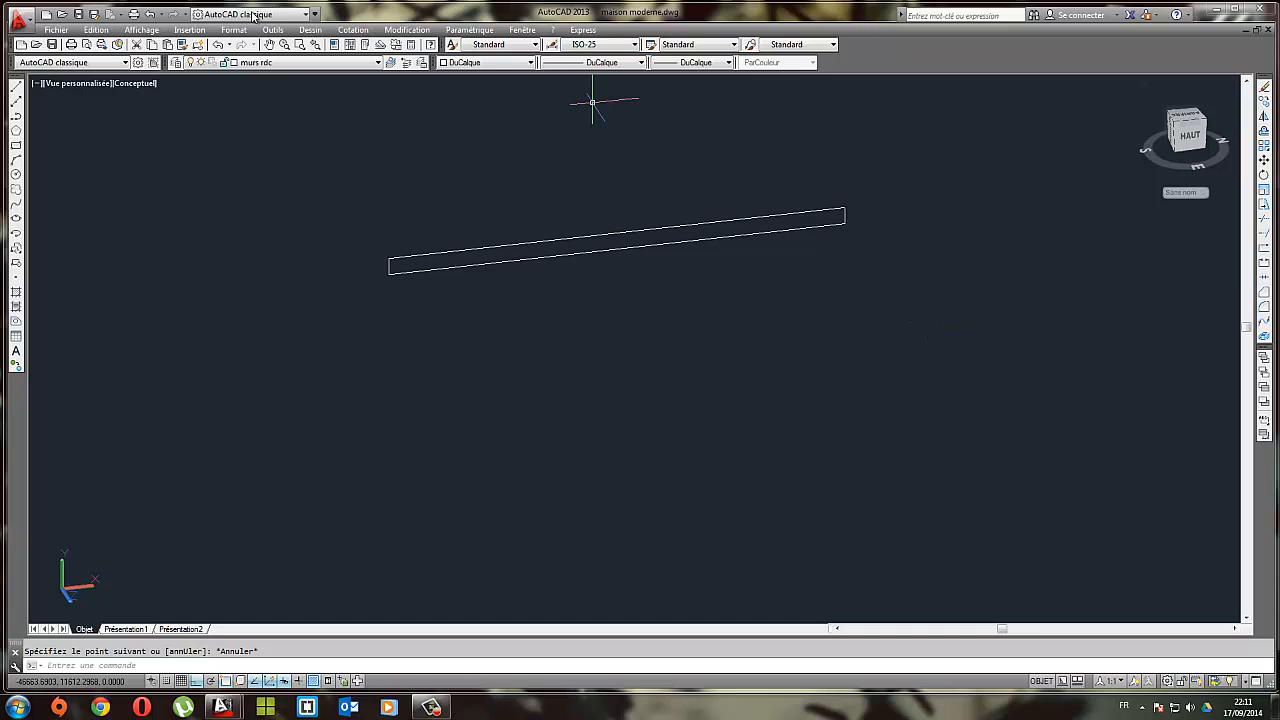
Convert the four lines of the closed thin rectangle into a region
{"action": "left_click", "coordinate": [310, 30]}
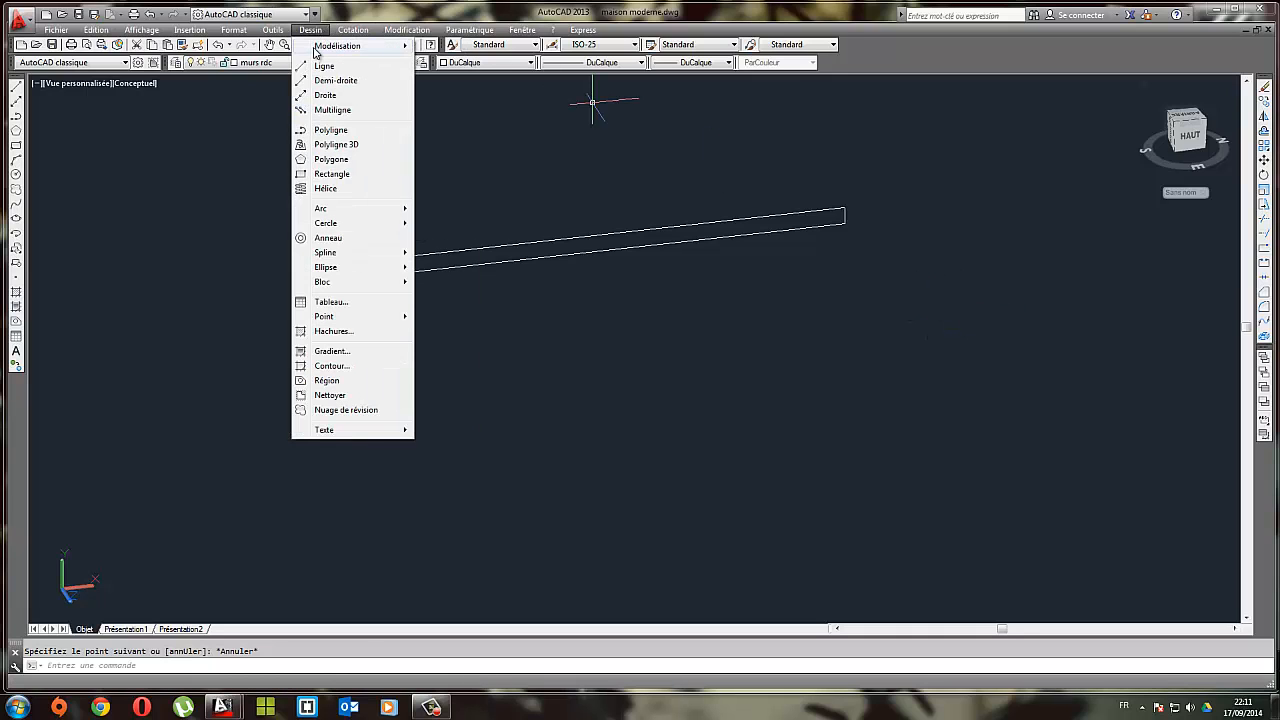
{"action": "mouse_move", "coordinate": [316, 51]}
{"action": "left_click", "coordinate": [340, 381]}
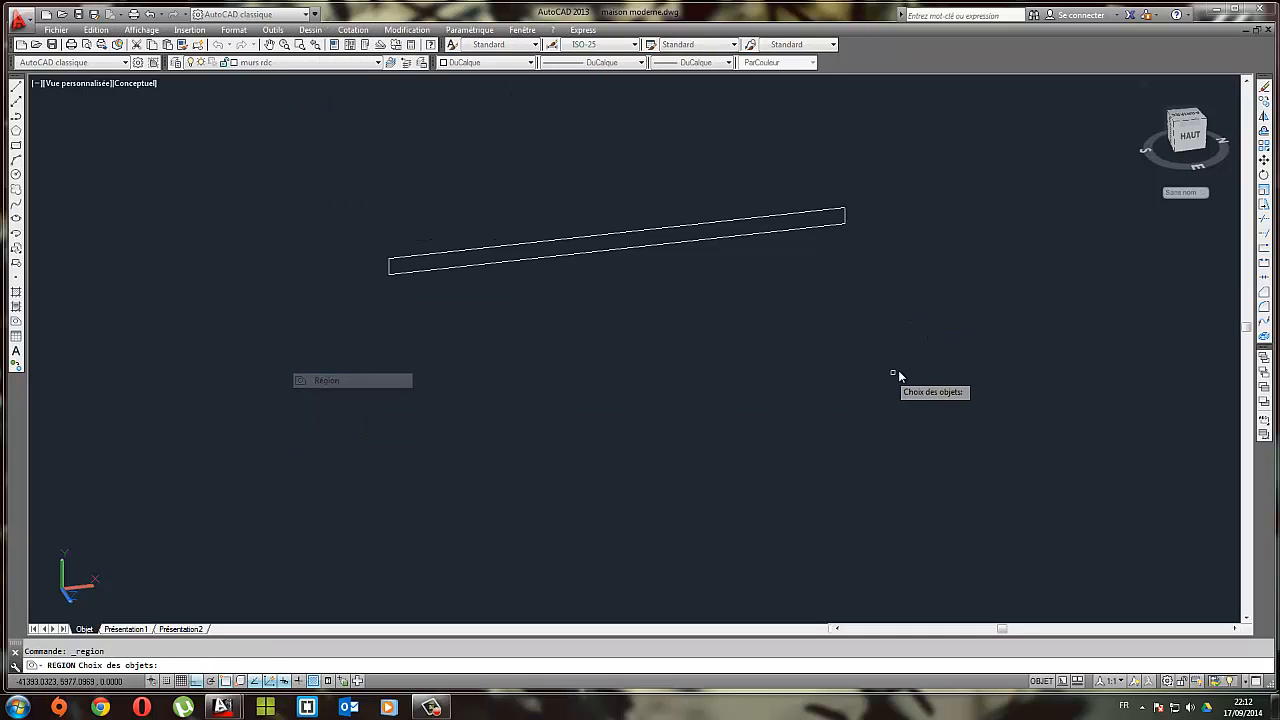
{"action": "left_click", "coordinate": [914, 365]}
{"action": "left_click", "coordinate": [344, 151]}
{"action": "key", "text": "Return"}
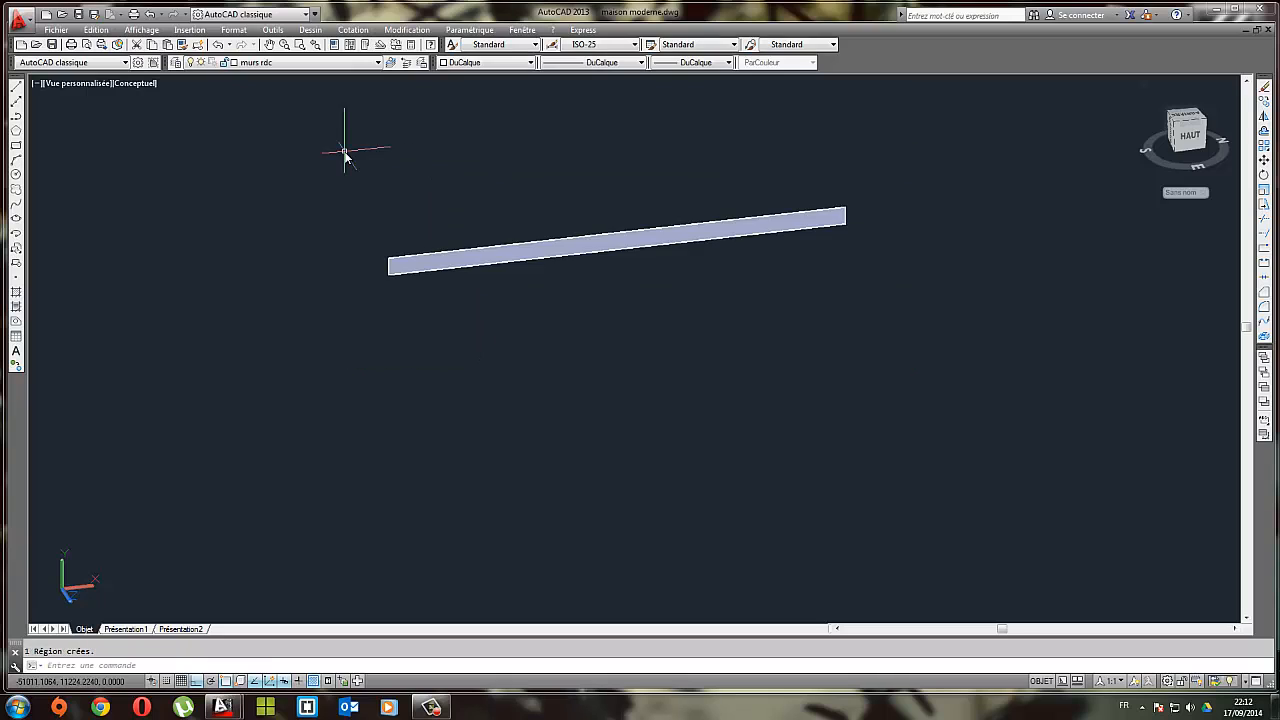
Extrude the thin rectangular region by 200 toward the rear
{"action": "left_click", "coordinate": [505, 366]}
{"action": "left_click", "coordinate": [367, 197]}
{"action": "left_click", "coordinate": [310, 29]}
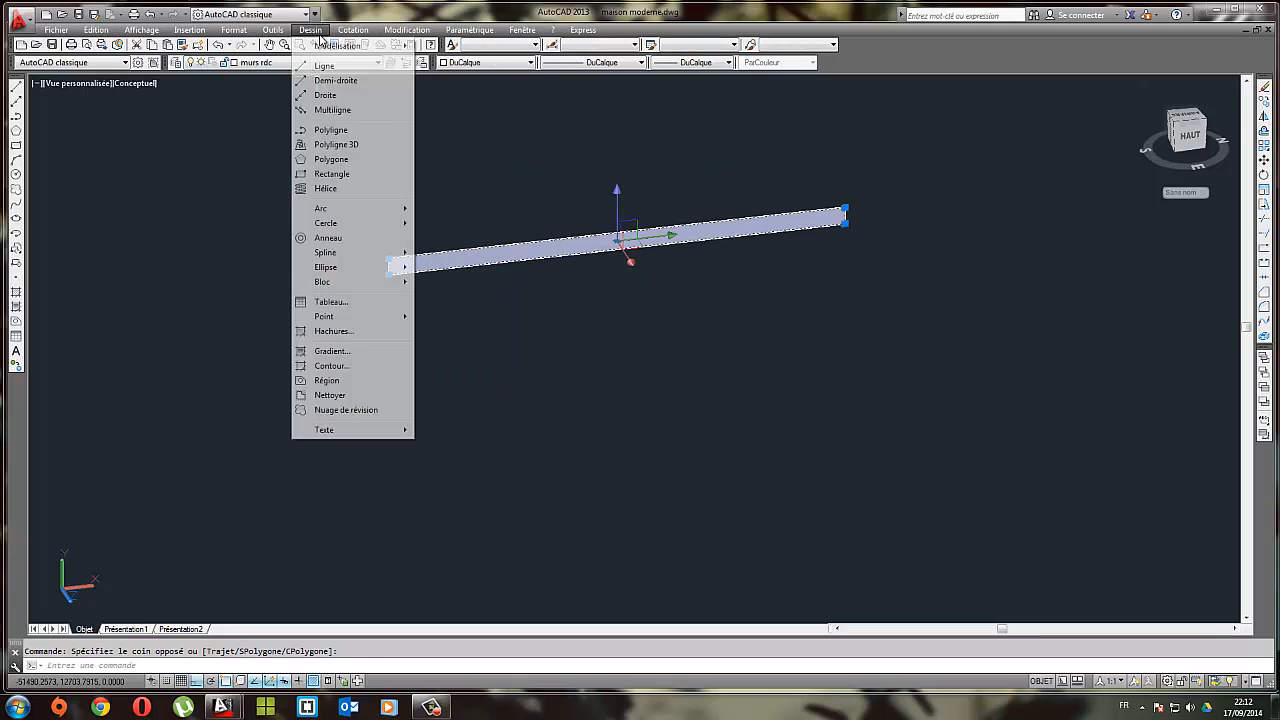
{"action": "mouse_move", "coordinate": [330, 44]}
{"action": "left_click", "coordinate": [452, 170]}
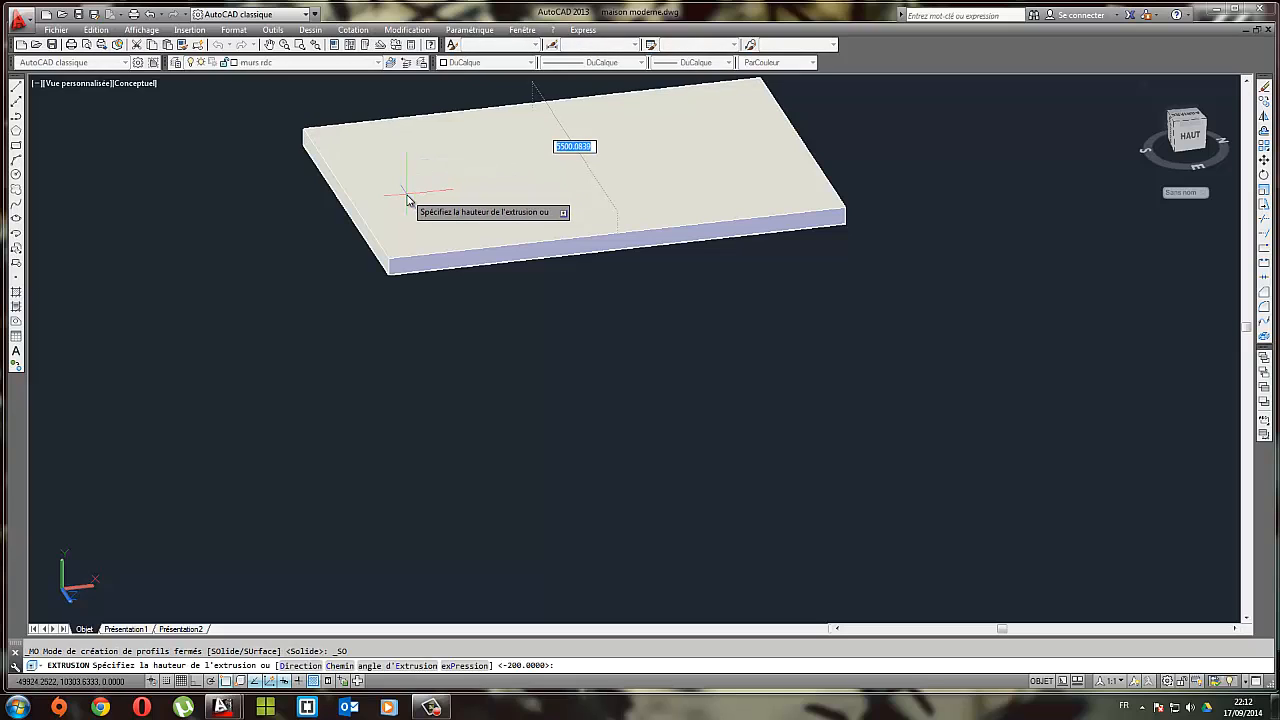
{"action": "type", "text": "200"}
{"action": "key", "text": "Return"}
Move the extruded bar by its lower front corner to the lower slab's front edge, against the inner side of the C-shaped frame's end
{"action": "left_click", "coordinate": [430, 325]}
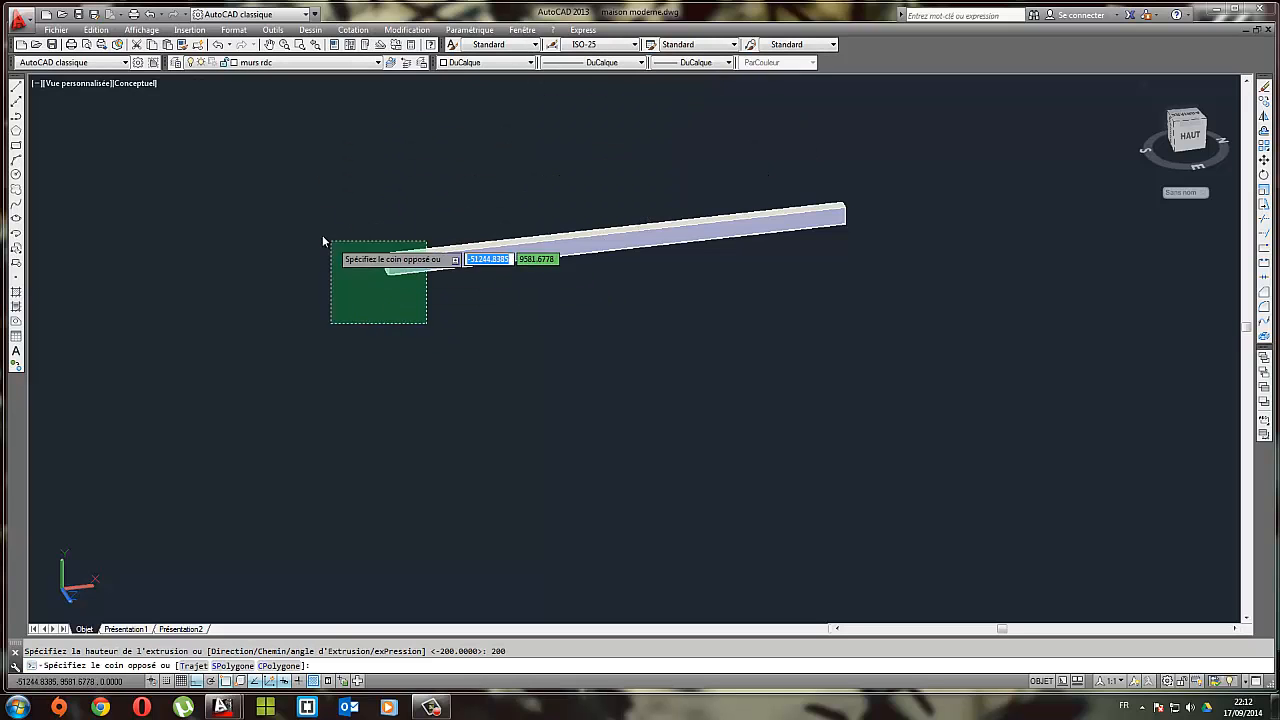
{"action": "left_click", "coordinate": [326, 240]}
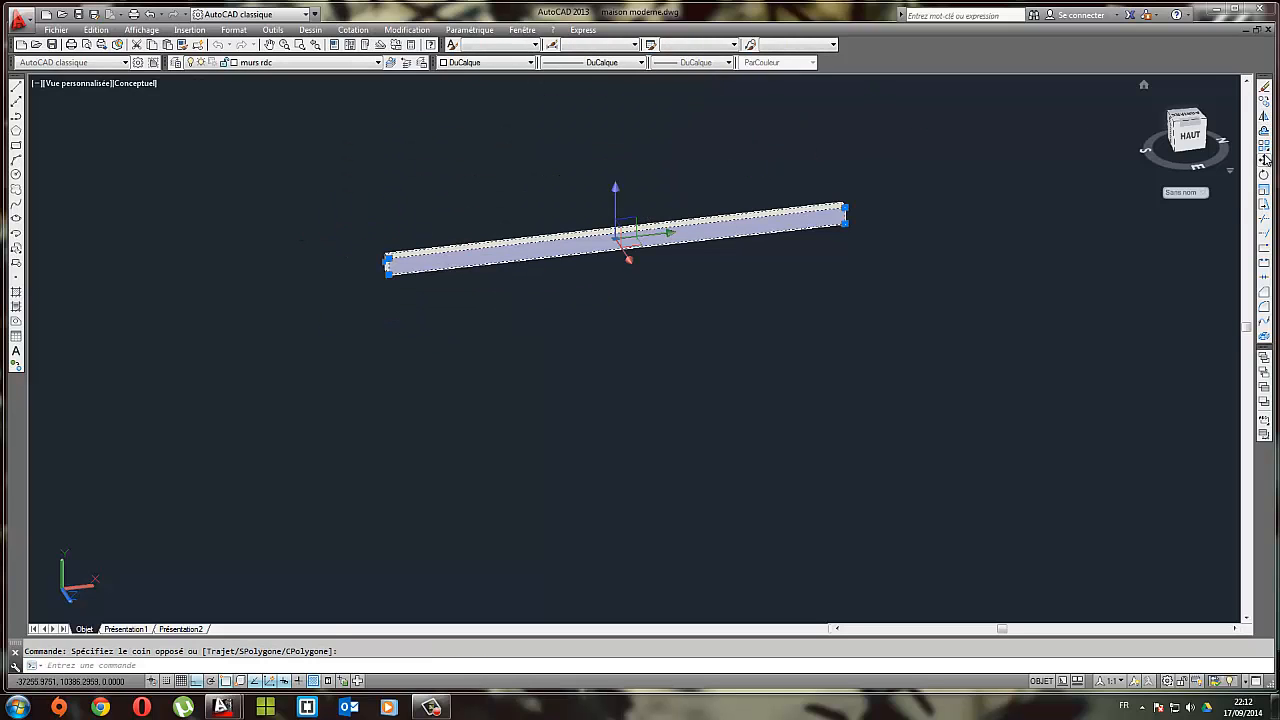
{"action": "left_click", "coordinate": [1265, 159]}
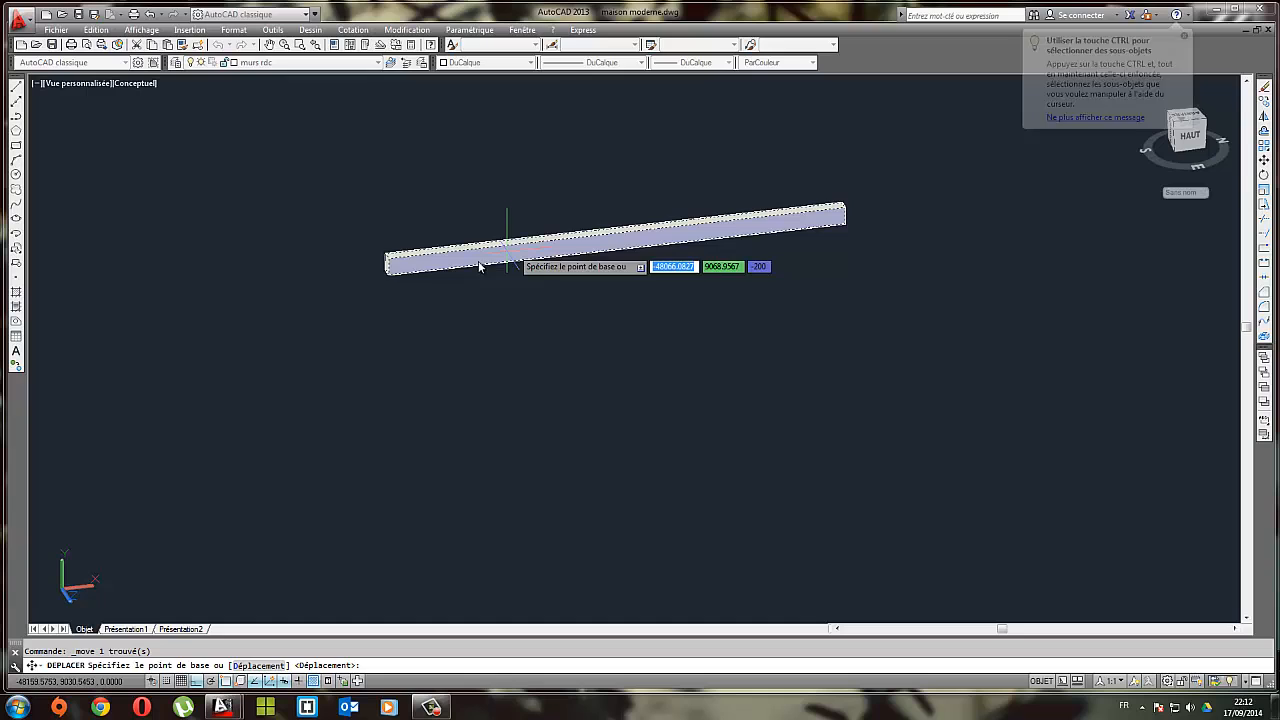
{"action": "left_click", "coordinate": [389, 275]}
{"action": "scroll", "coordinate": [830, 318], "scroll_direction": "down", "scroll_amount": 4}
{"action": "middle_click_drag", "start_coordinate": [942, 335], "coordinate": [40, 360]}
{"action": "scroll", "coordinate": [400, 230], "scroll_direction": "up", "scroll_amount": 6}
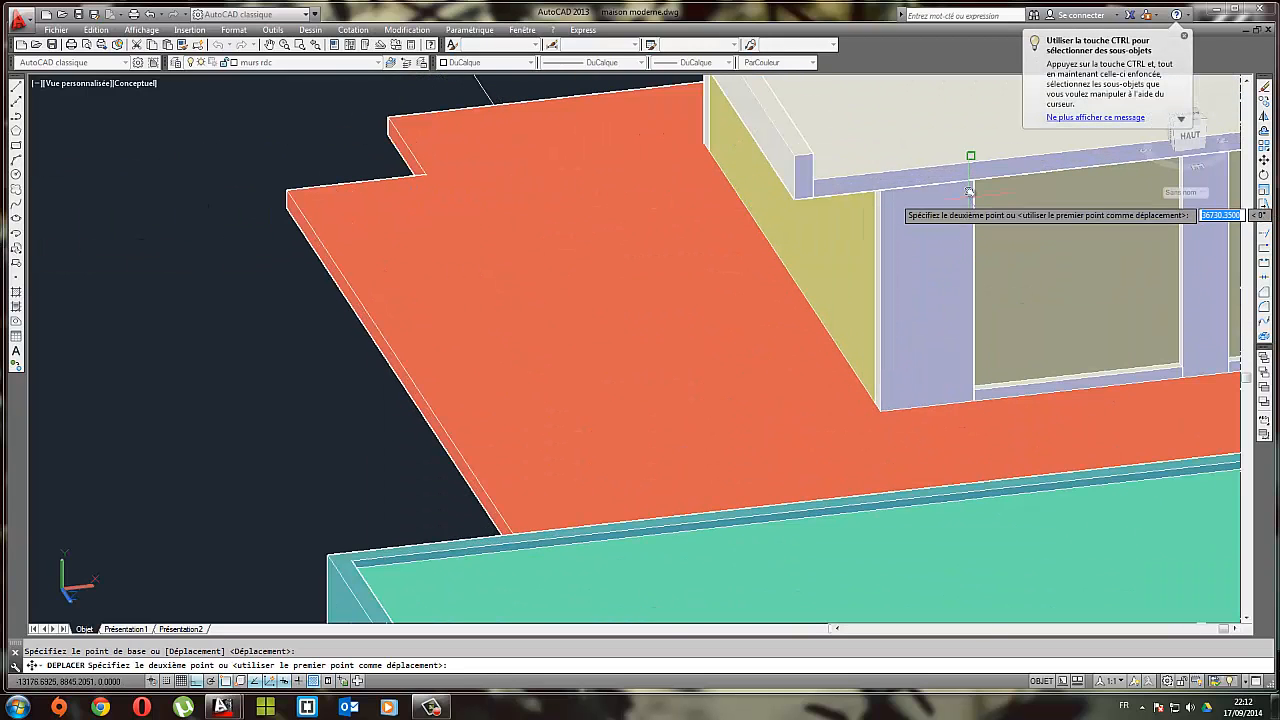
{"action": "left_click", "coordinate": [813, 180]}
{"action": "scroll", "coordinate": [790, 198], "scroll_direction": "up", "scroll_amount": 4}
{"action": "middle_click_drag", "start_coordinate": [790, 198], "coordinate": [677, 209], "text": "shift"}
{"action": "left_click", "coordinate": [677, 209]}
{"action": "middle_click_drag", "start_coordinate": [412, 229], "coordinate": [643, 280]}
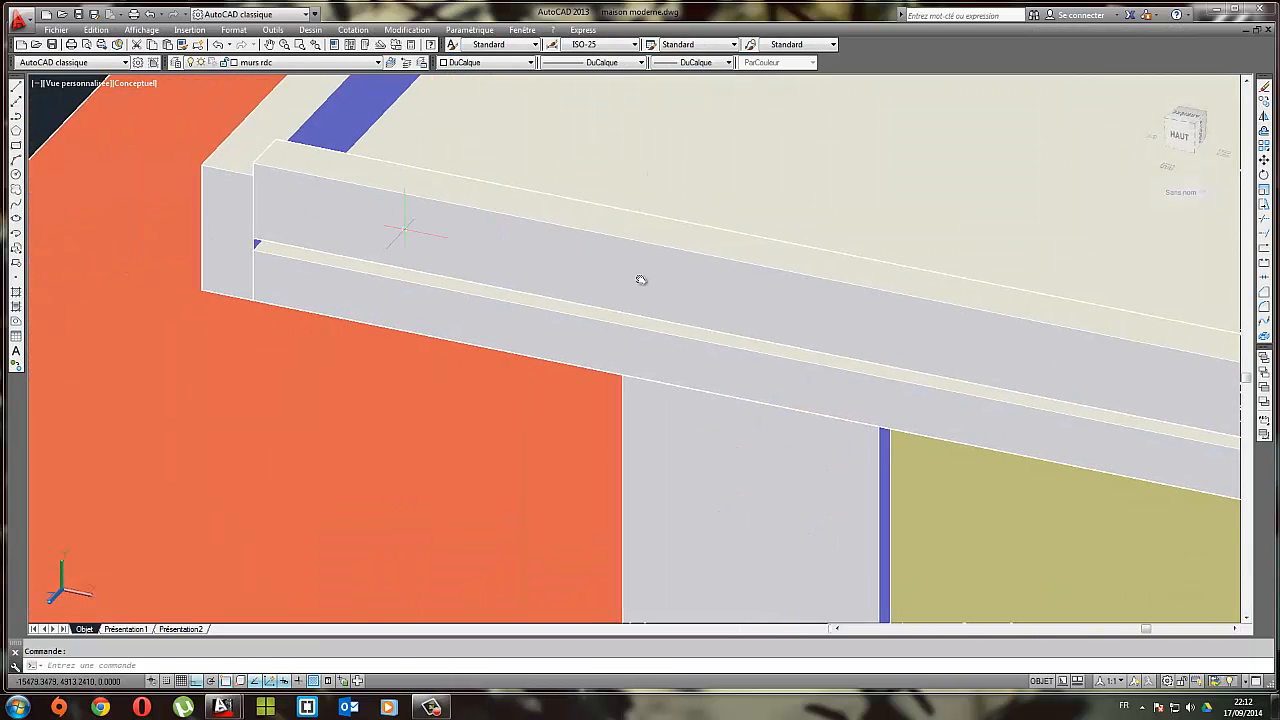
Move the bar down by its upper front corner to the top inner corner of the C-shaped frame's end
{"action": "left_click", "coordinate": [1264, 162]}
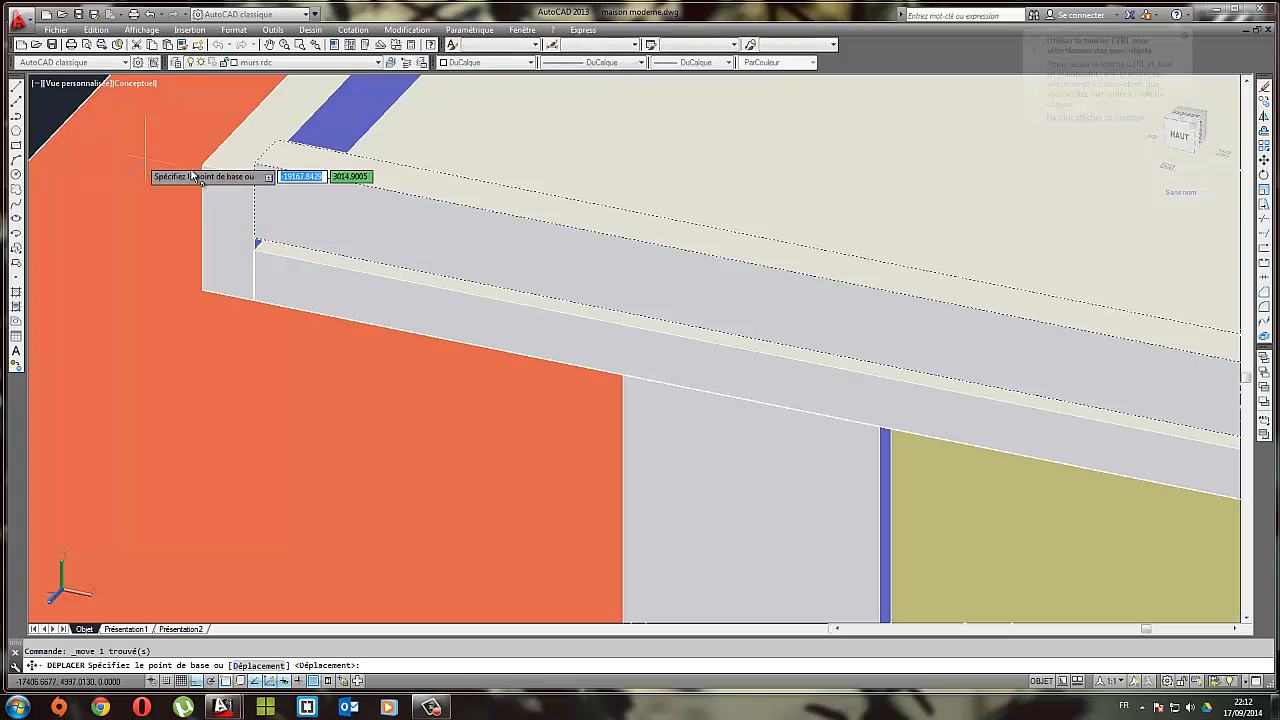
{"action": "left_click", "coordinate": [256, 178]}
{"action": "left_click", "coordinate": [256, 178]}
{"action": "scroll", "coordinate": [360, 232], "scroll_direction": "down", "scroll_amount": 6}
Examine the reference photo and compare it with the upper floor and side wing of the model from several angles
{"action": "middle_click_drag", "start_coordinate": [880, 318], "coordinate": [966, 303], "text": "shift"}
{"action": "scroll", "coordinate": [832, 279], "scroll_direction": "down", "scroll_amount": 4}
{"action": "middle_click_drag", "start_coordinate": [770, 270], "coordinate": [890, 293], "text": "shift"}
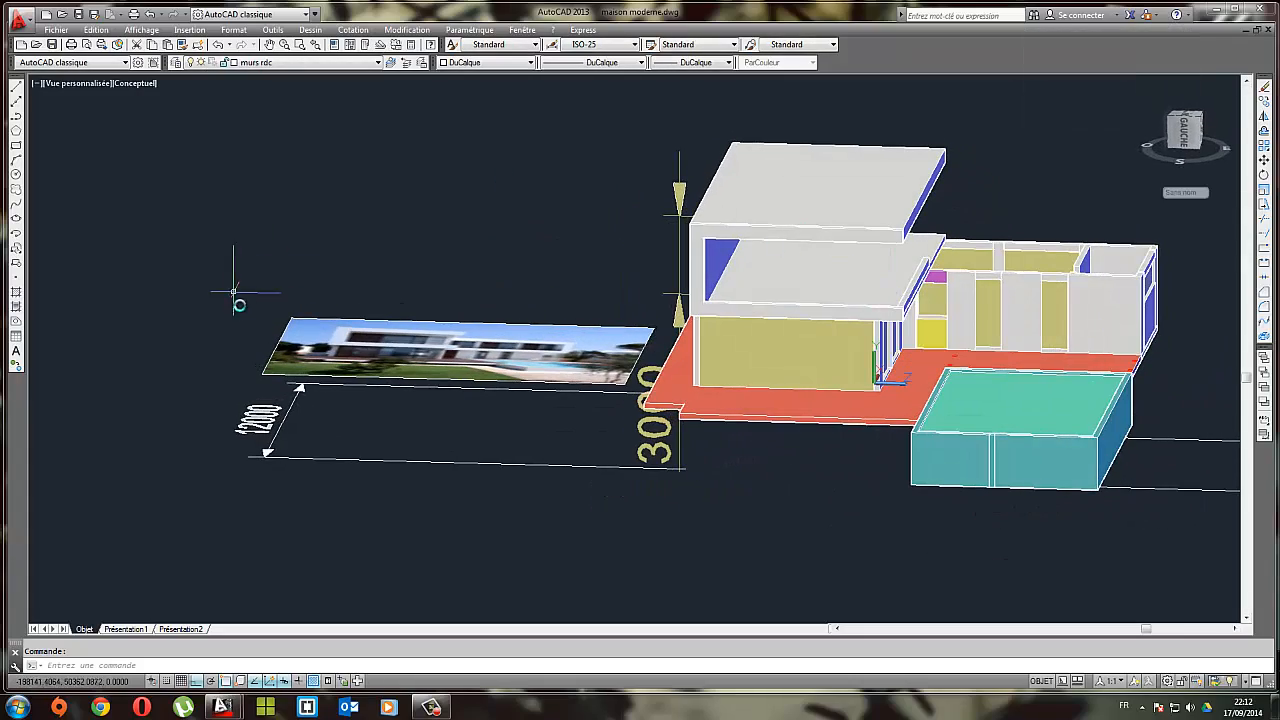
{"action": "middle_click_drag", "start_coordinate": [398, 285], "coordinate": [421, 372], "text": "shift"}
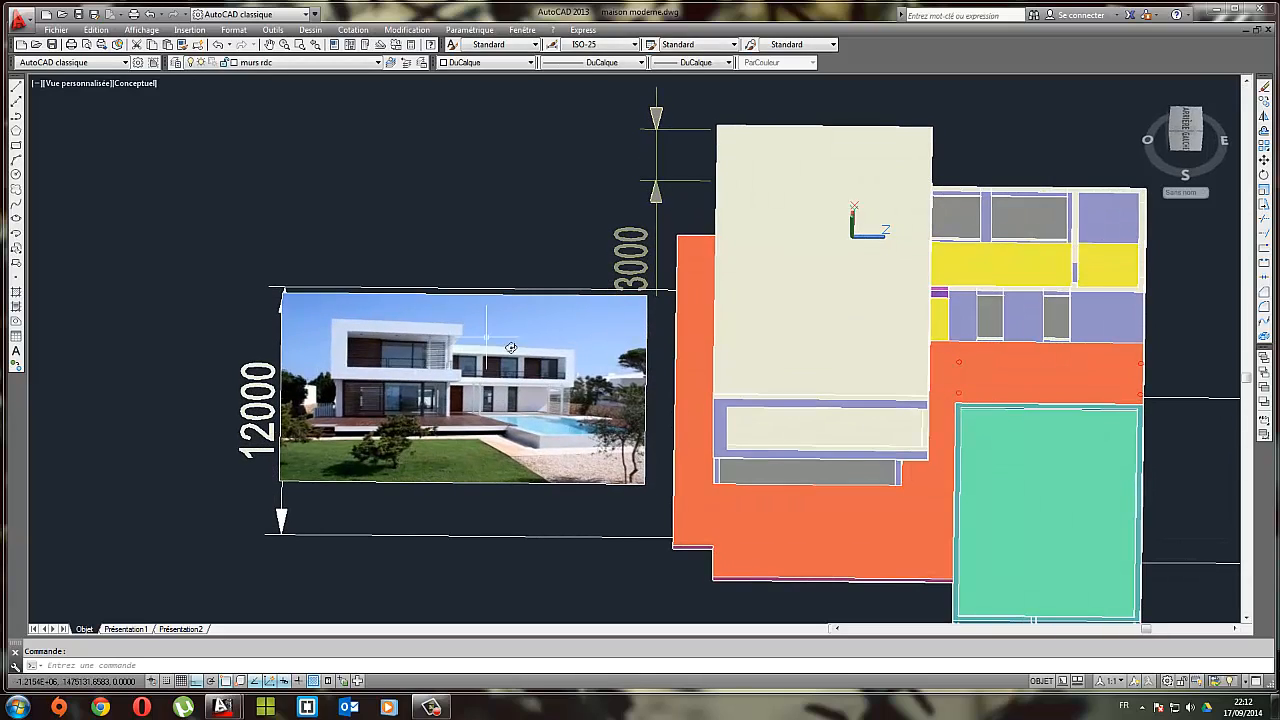
{"action": "scroll", "coordinate": [468, 350], "scroll_direction": "down", "scroll_amount": 2}
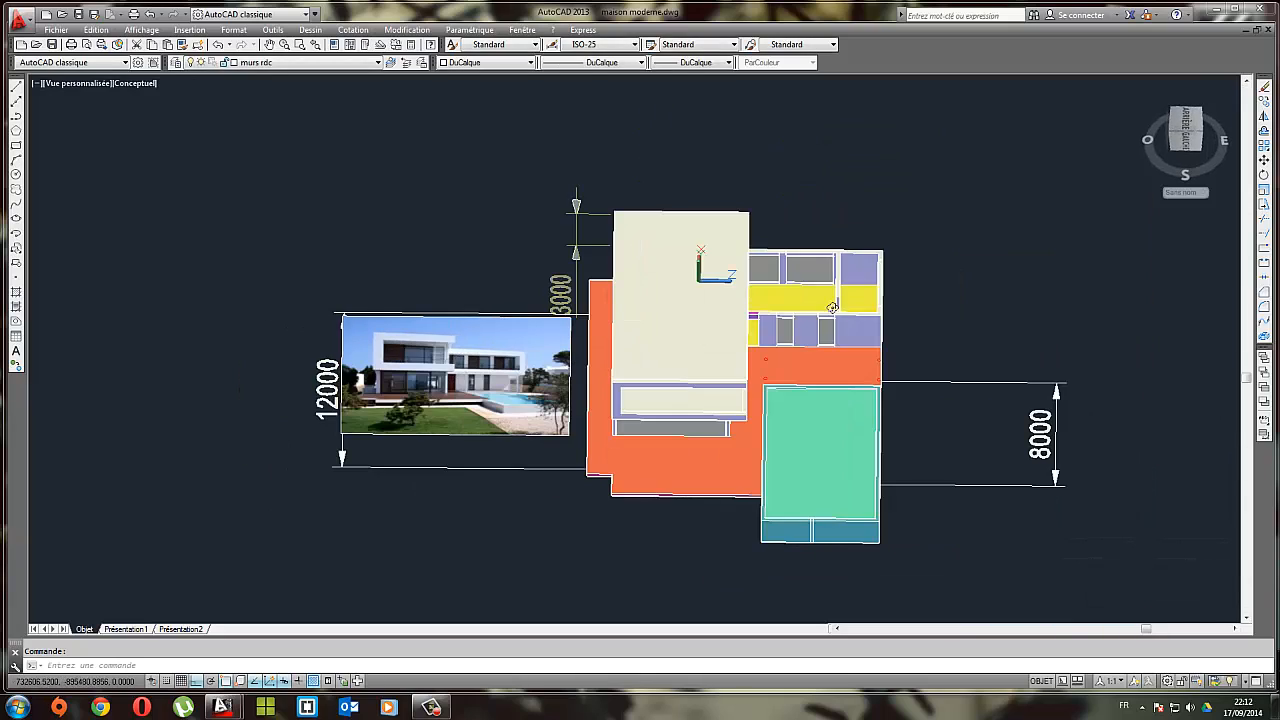
{"action": "middle_click_drag", "start_coordinate": [832, 307], "coordinate": [671, 291], "text": "shift"}
{"action": "scroll", "coordinate": [738, 288], "scroll_direction": "up", "scroll_amount": 5}
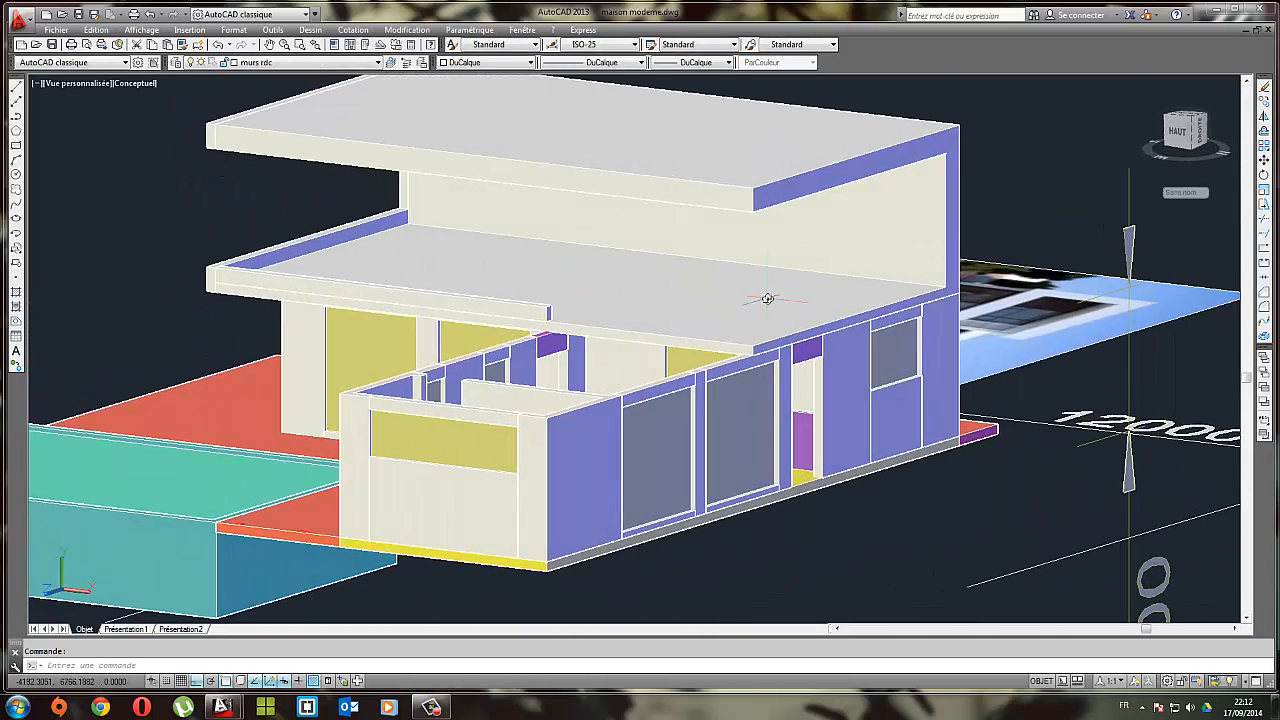
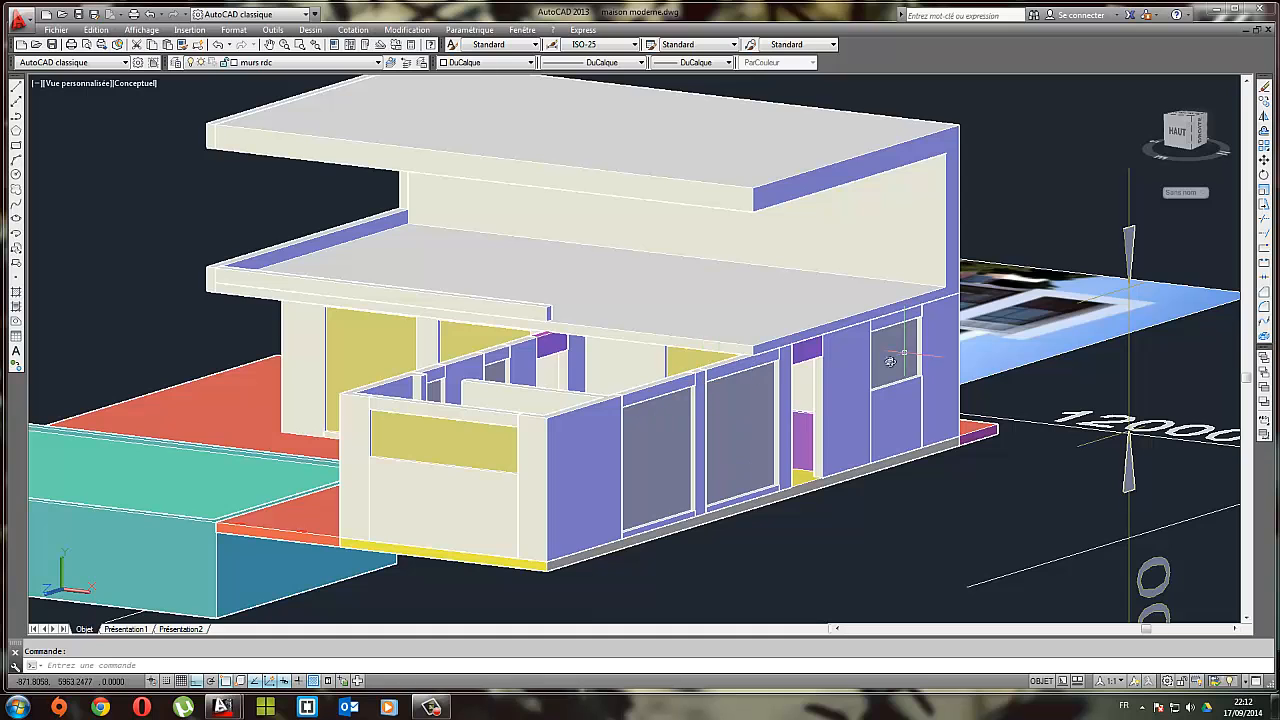
{"action": "scroll", "coordinate": [714, 335], "scroll_direction": "up", "scroll_amount": 5}
{"action": "middle_click_drag", "start_coordinate": [714, 335], "coordinate": [746, 384], "text": "shift"}
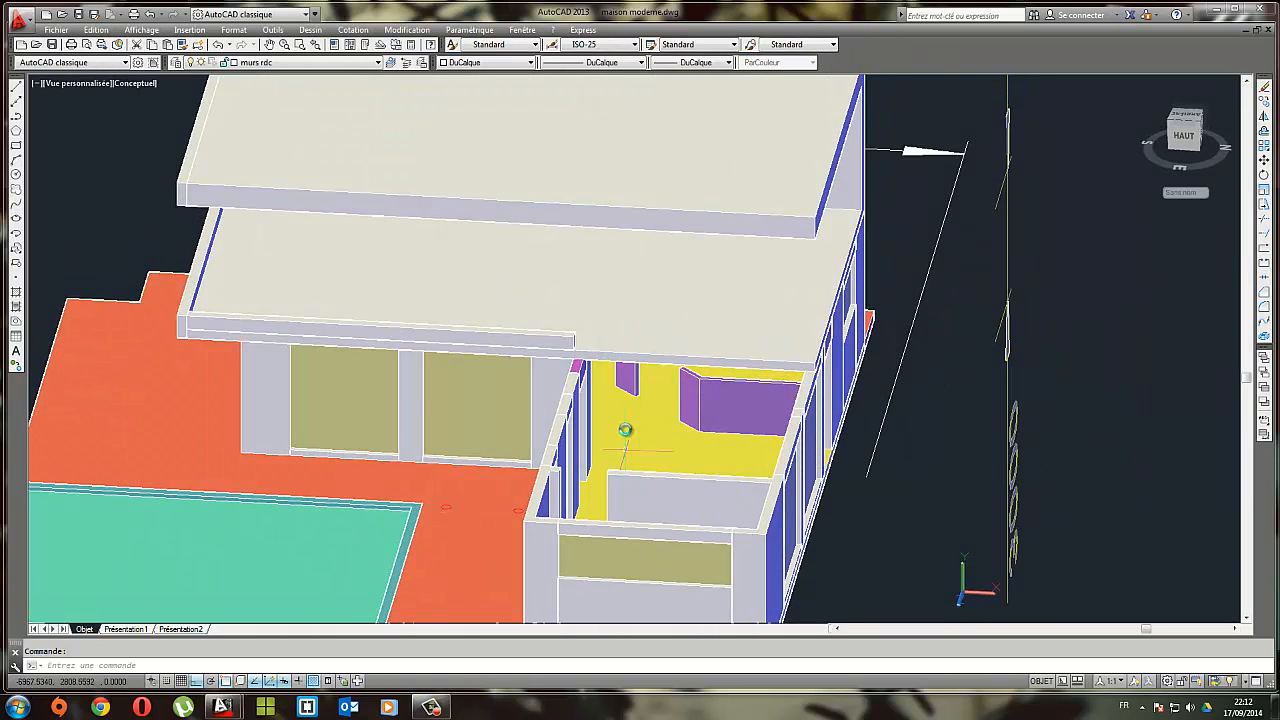
{"action": "scroll", "coordinate": [331, 170], "scroll_direction": "down", "scroll_amount": 3}
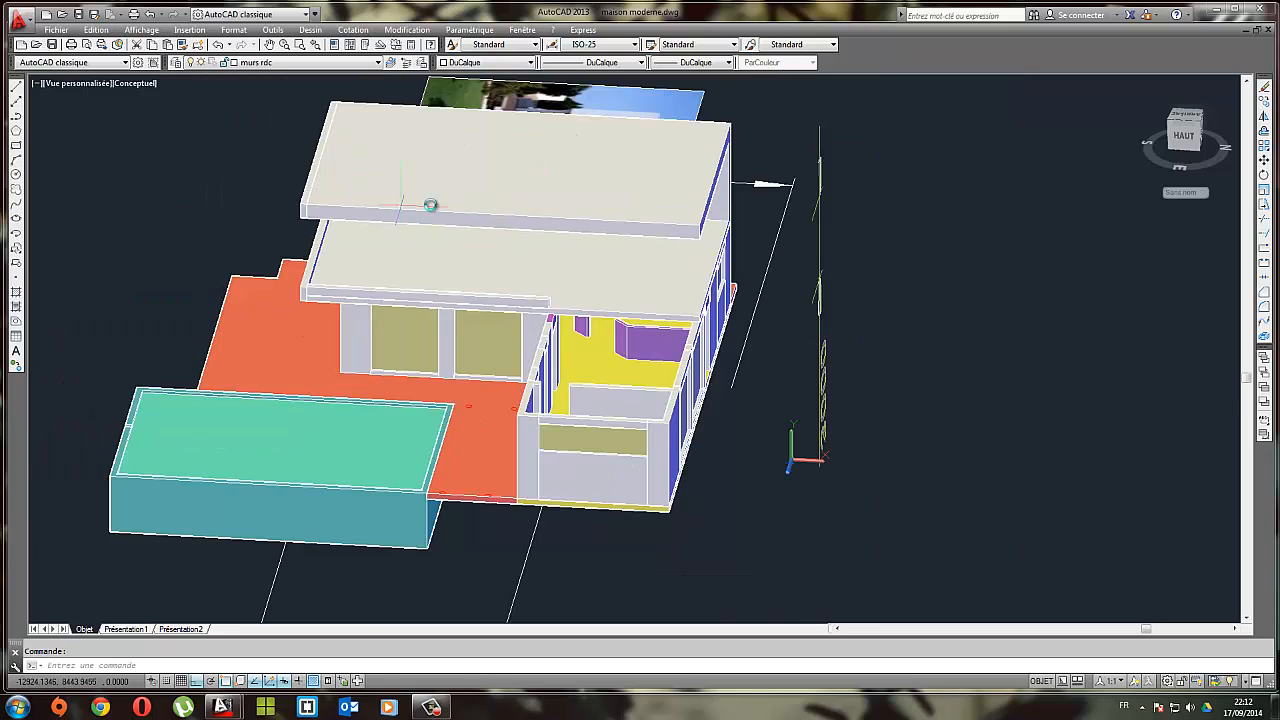
{"action": "middle_click_drag", "start_coordinate": [489, 329], "coordinate": [977, 343]}
{"action": "middle_click_drag", "start_coordinate": [834, 286], "coordinate": [768, 300]}
{"action": "middle_click_drag", "start_coordinate": [929, 388], "coordinate": [629, 251], "text": "shift"}
{"action": "scroll", "coordinate": [866, 330], "scroll_direction": "down", "scroll_amount": 5}
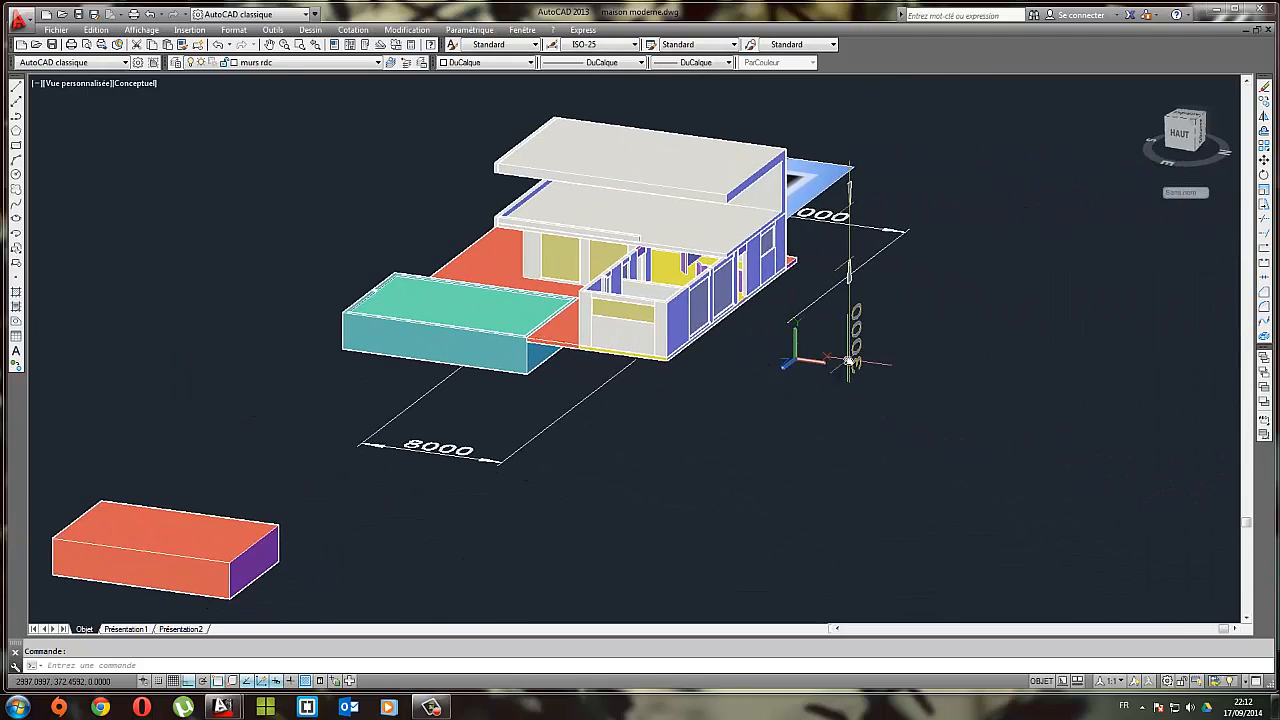
{"action": "middle_click_drag", "start_coordinate": [869, 347], "coordinate": [715, 347], "text": "shift"}
Draw a vertical line 3500 long in the empty space beside the house
{"action": "left_click", "coordinate": [812, 350]}
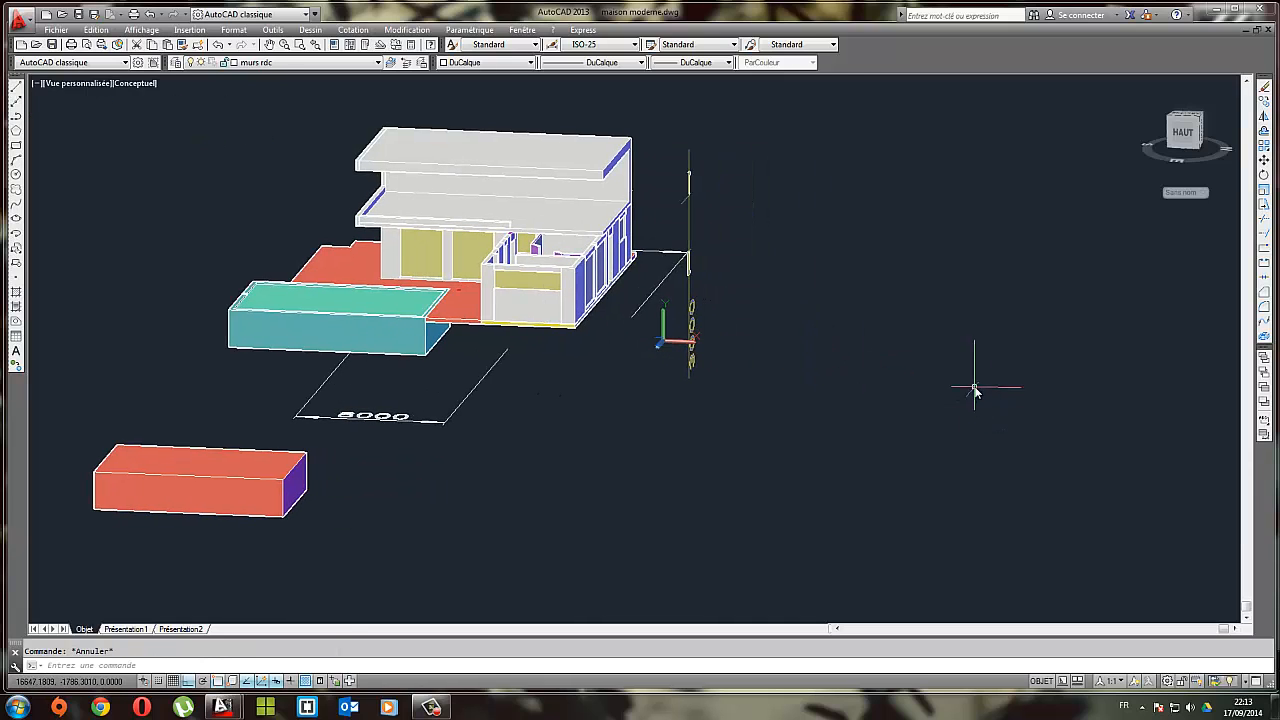
{"action": "key", "text": "Escape"}
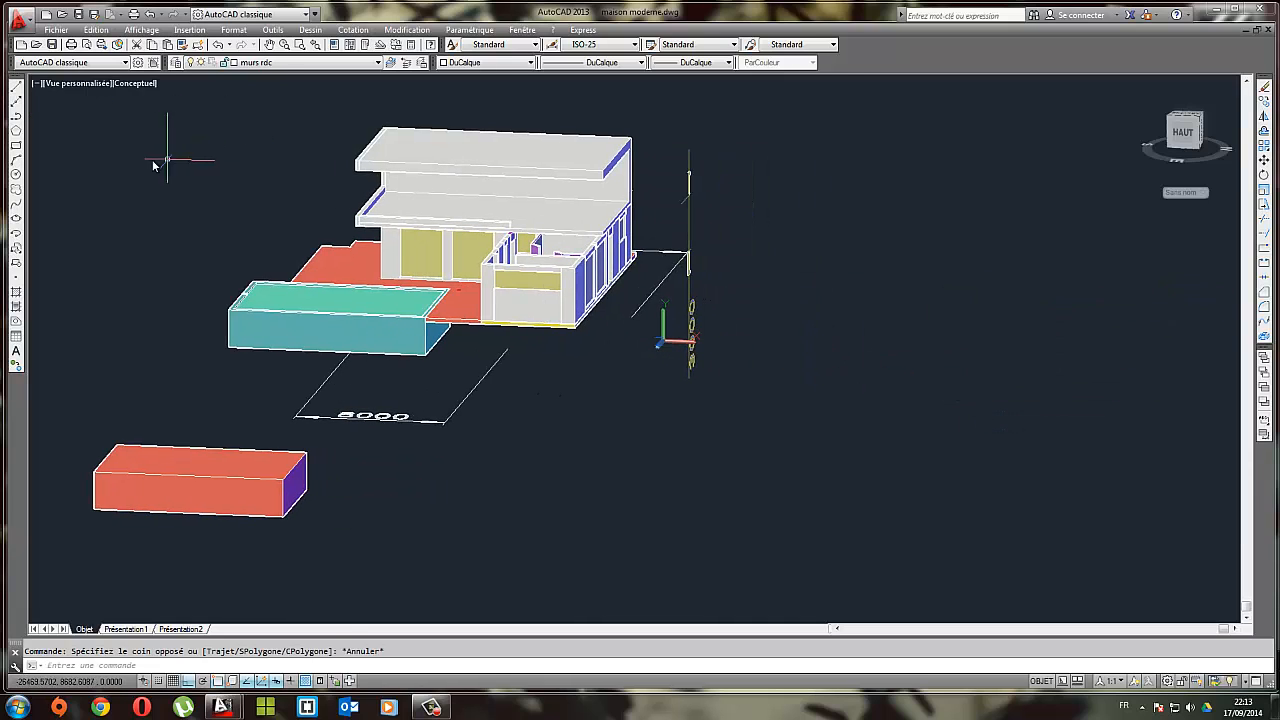
{"action": "left_click", "coordinate": [17, 86]}
{"action": "left_click", "coordinate": [1015, 405]}
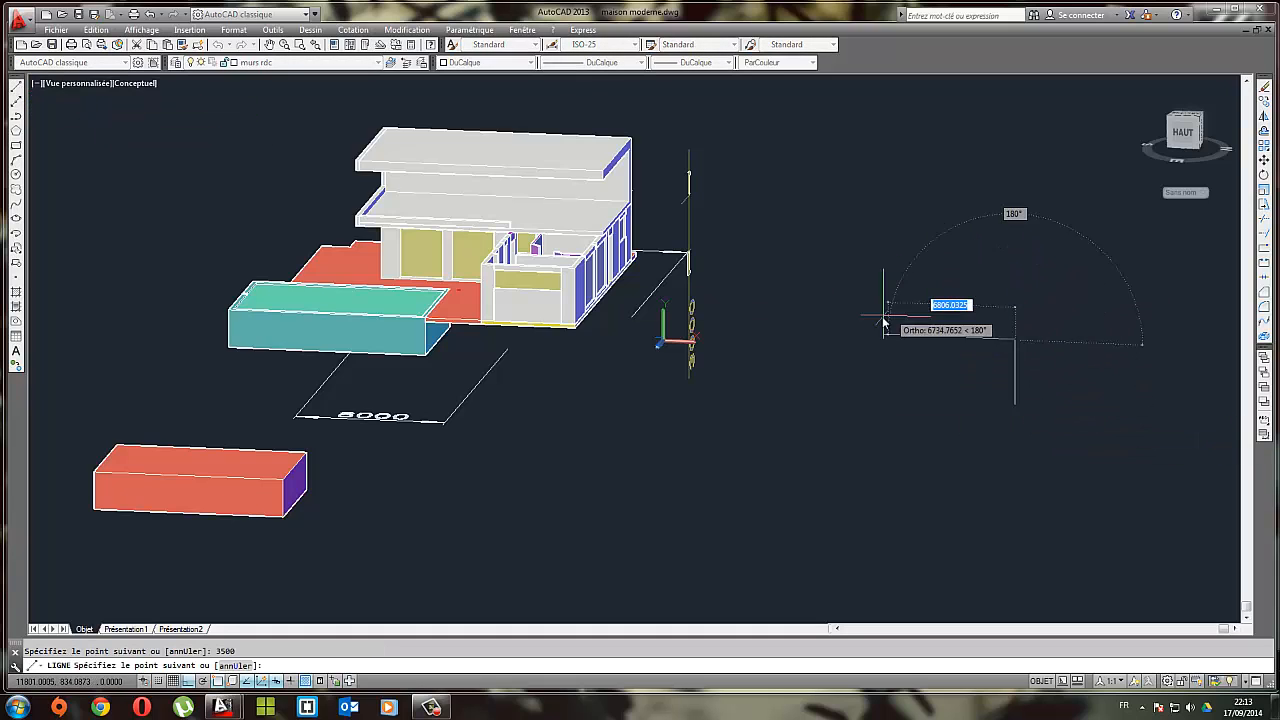
{"action": "key", "text": "Escape"}
Measure the width of the side wing's end wall between its two upper corners with a linear dimension
{"action": "scroll", "coordinate": [797, 408], "scroll_direction": "up", "scroll_amount": 5}
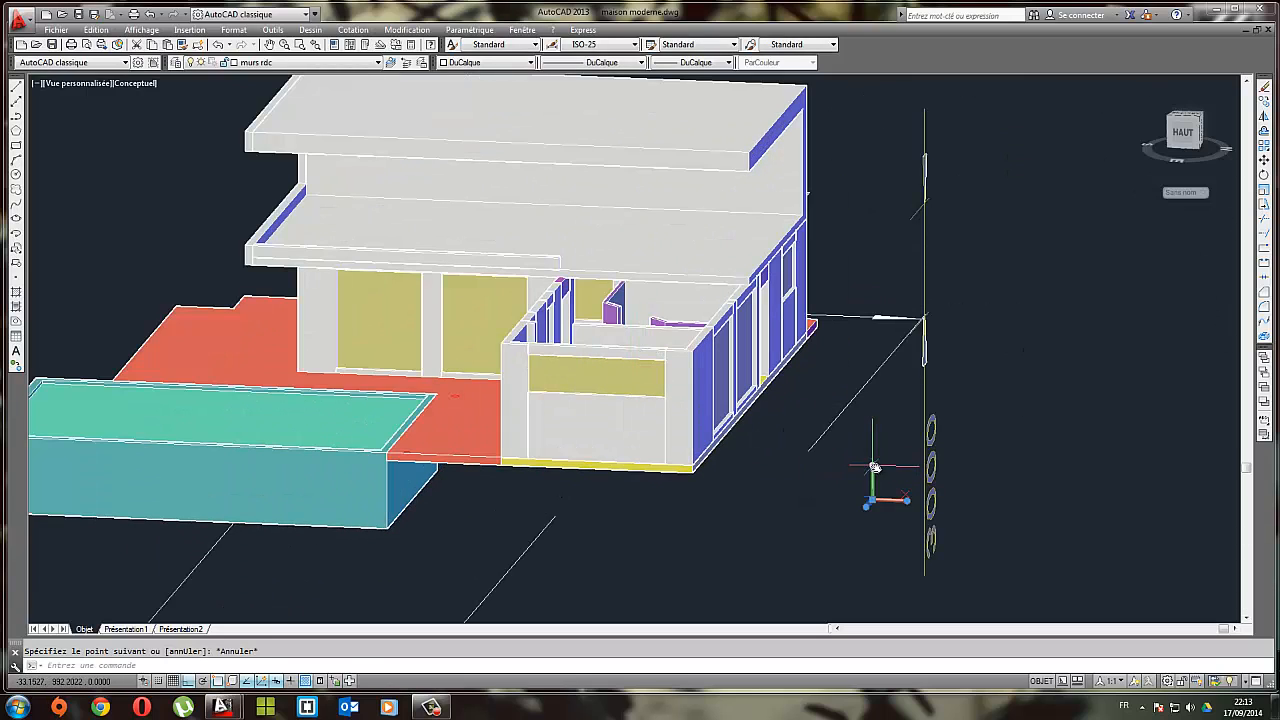
{"action": "key", "text": "Escape"}
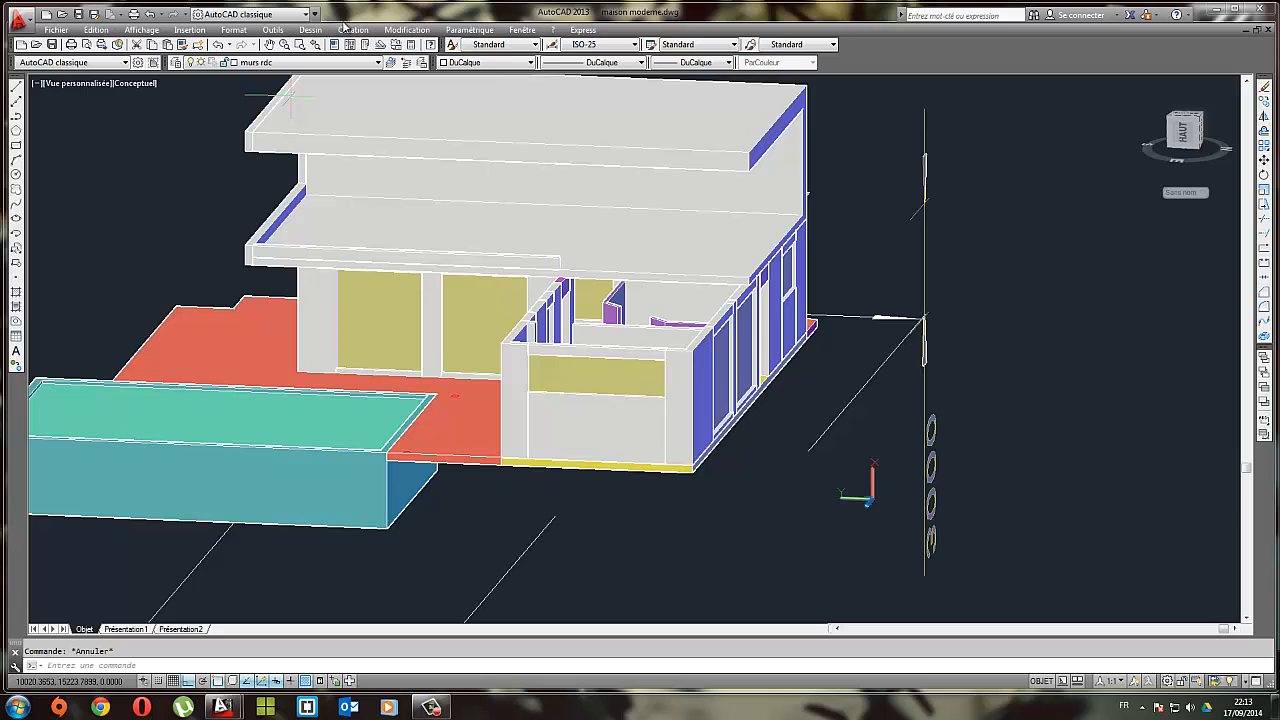
{"action": "left_click", "coordinate": [341, 26]}
{"action": "left_click", "coordinate": [374, 70]}
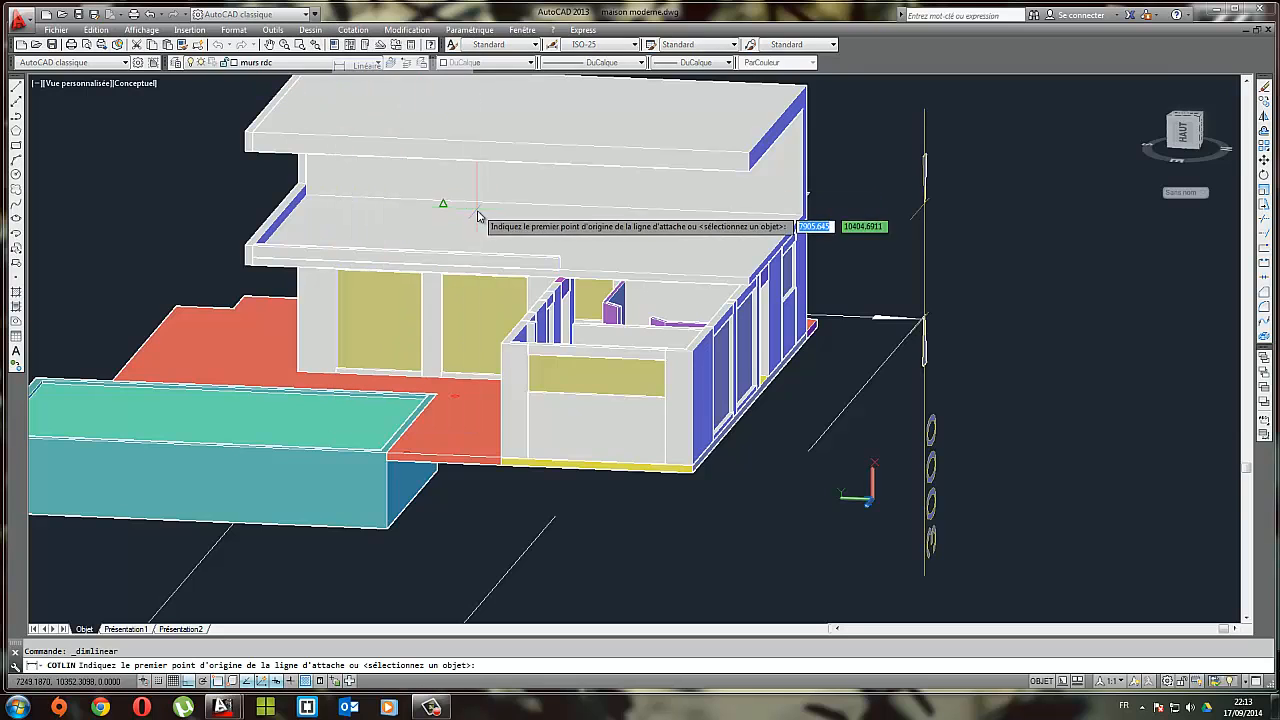
{"action": "left_click", "coordinate": [502, 345]}
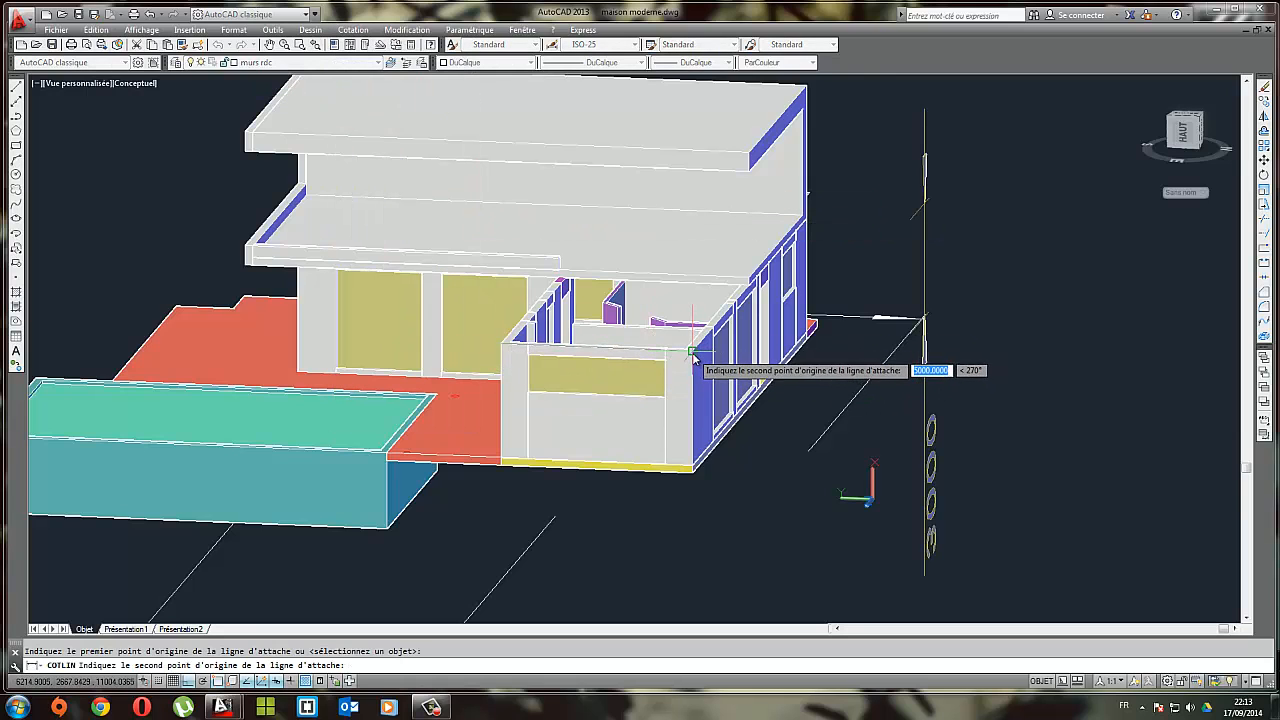
{"action": "left_click", "coordinate": [692, 355]}
{"action": "key", "text": "Escape"}
Draw a horizontal line 7000 long from the upper end of the 3500 vertical line toward the house
{"action": "scroll", "coordinate": [814, 508], "scroll_direction": "down", "scroll_amount": 2}
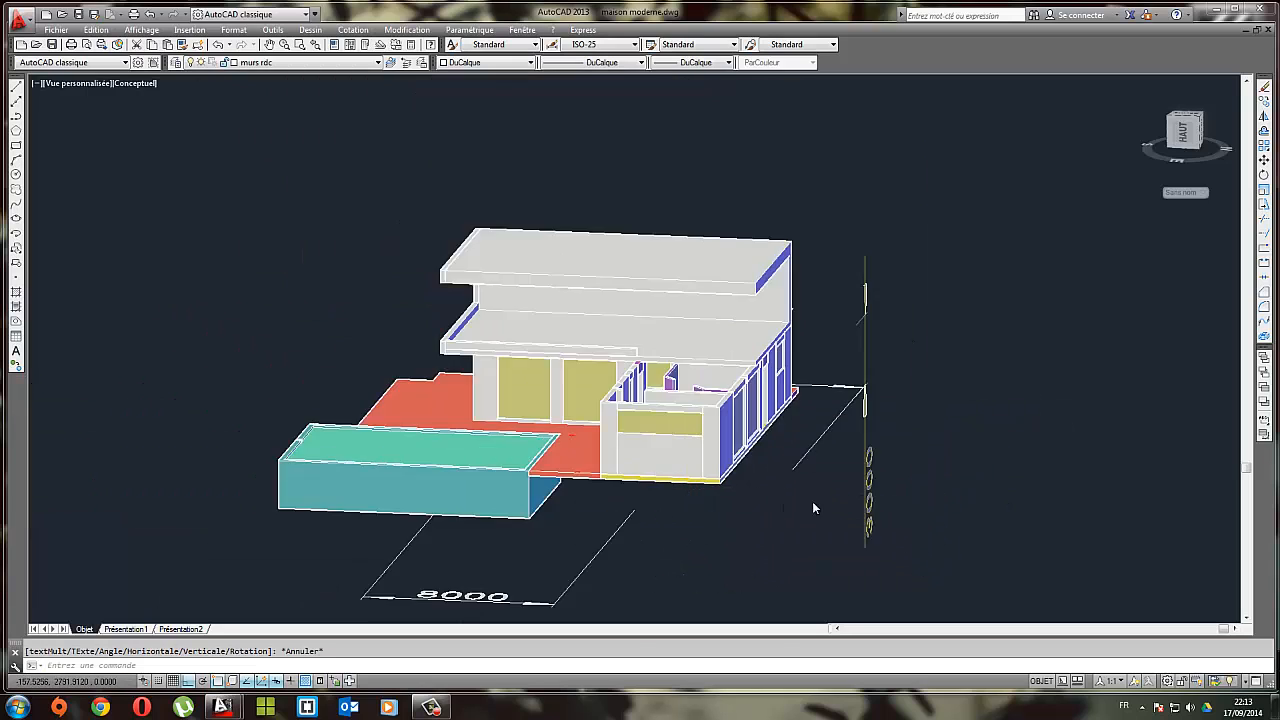
{"action": "scroll", "coordinate": [814, 508], "scroll_direction": "down", "scroll_amount": 4}
{"action": "middle_click_drag", "start_coordinate": [976, 488], "coordinate": [780, 358]}
{"action": "scroll", "coordinate": [780, 358], "scroll_direction": "up", "scroll_amount": 3}
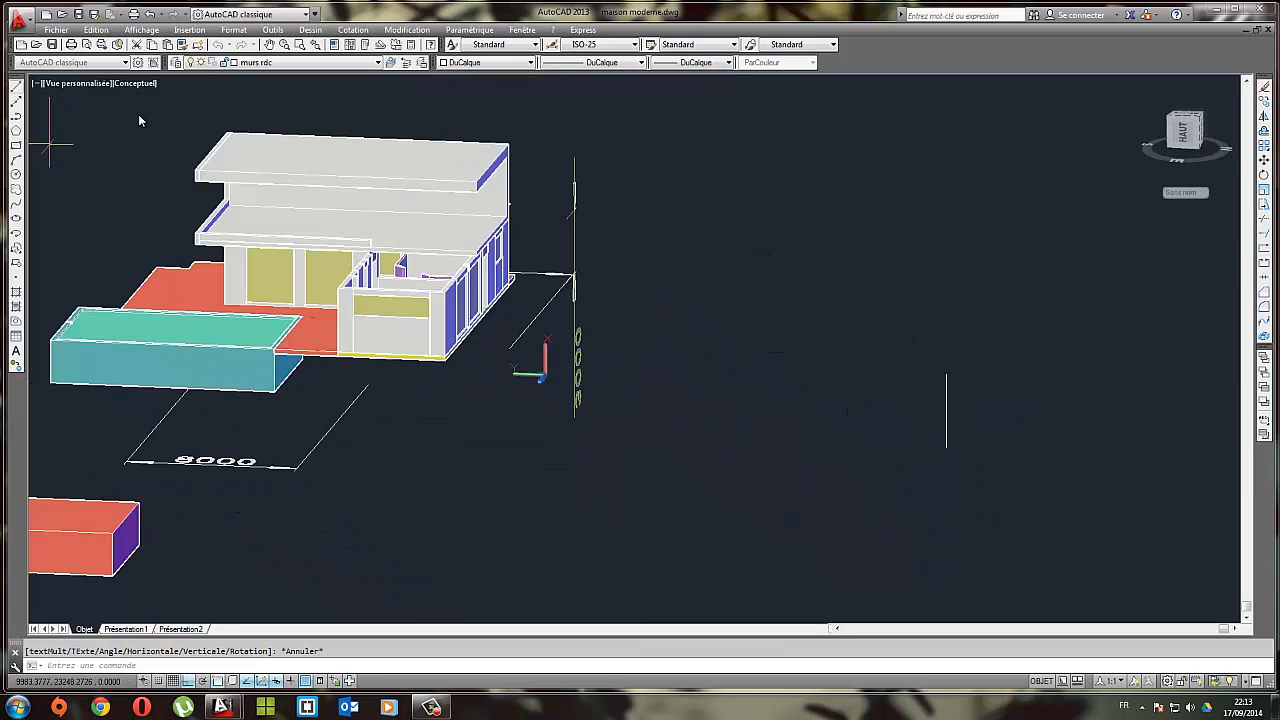
{"action": "left_click", "coordinate": [16, 87]}
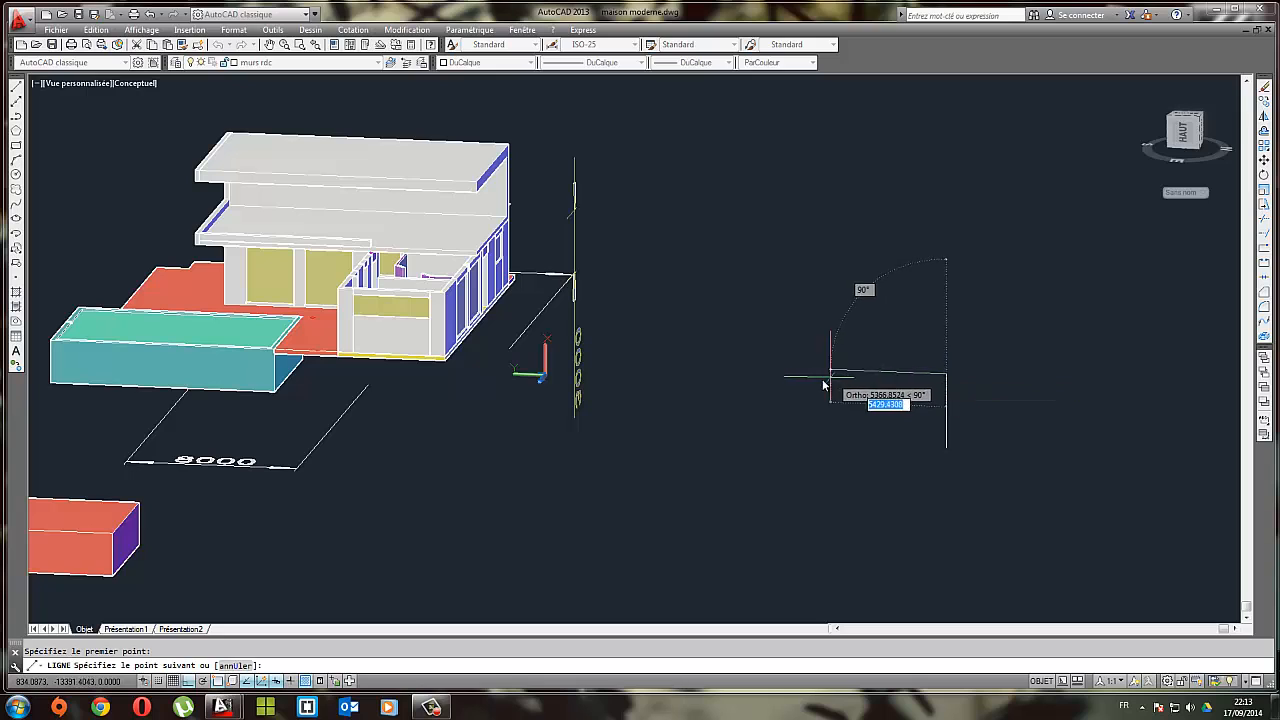
{"action": "scroll", "coordinate": [703, 402], "scroll_direction": "down", "scroll_amount": 2}
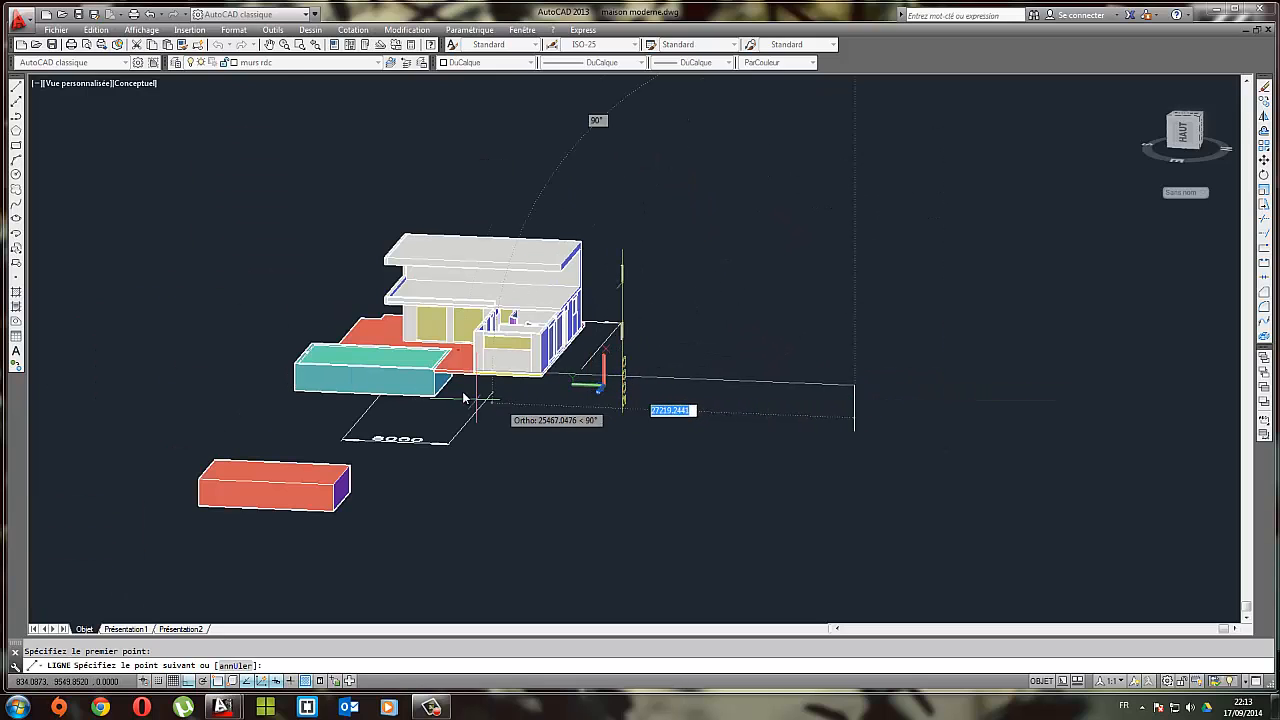
{"action": "middle_click_drag", "start_coordinate": [466, 397], "coordinate": [714, 541], "text": "shift"}
{"action": "scroll", "coordinate": [338, 394], "scroll_direction": "up", "scroll_amount": 3}
{"action": "scroll", "coordinate": [338, 394], "scroll_direction": "up", "scroll_amount": 4}
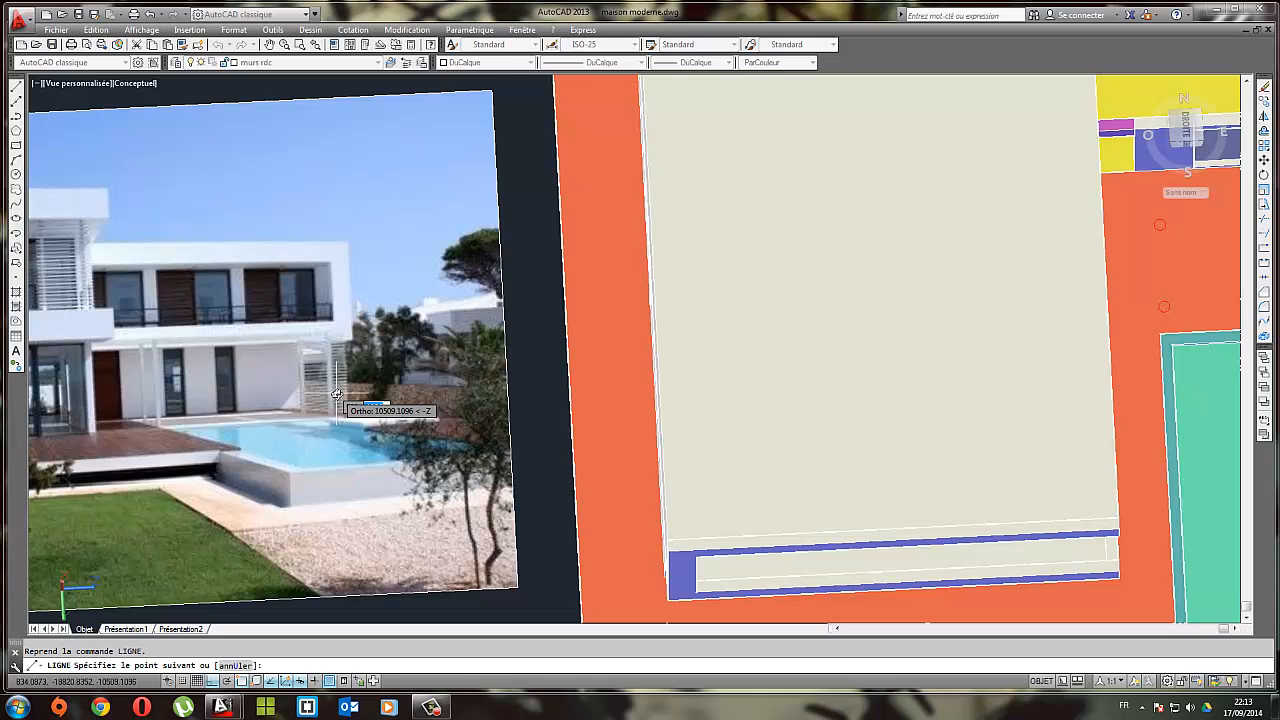
{"action": "middle_click_drag", "start_coordinate": [826, 406], "coordinate": [592, 139]}
{"action": "middle_click_drag", "start_coordinate": [1000, 217], "coordinate": [635, 406]}
{"action": "scroll", "coordinate": [1030, 230], "scroll_direction": "down", "scroll_amount": 5}
{"action": "middle_click_drag", "start_coordinate": [1086, 234], "coordinate": [843, 243], "text": "shift"}
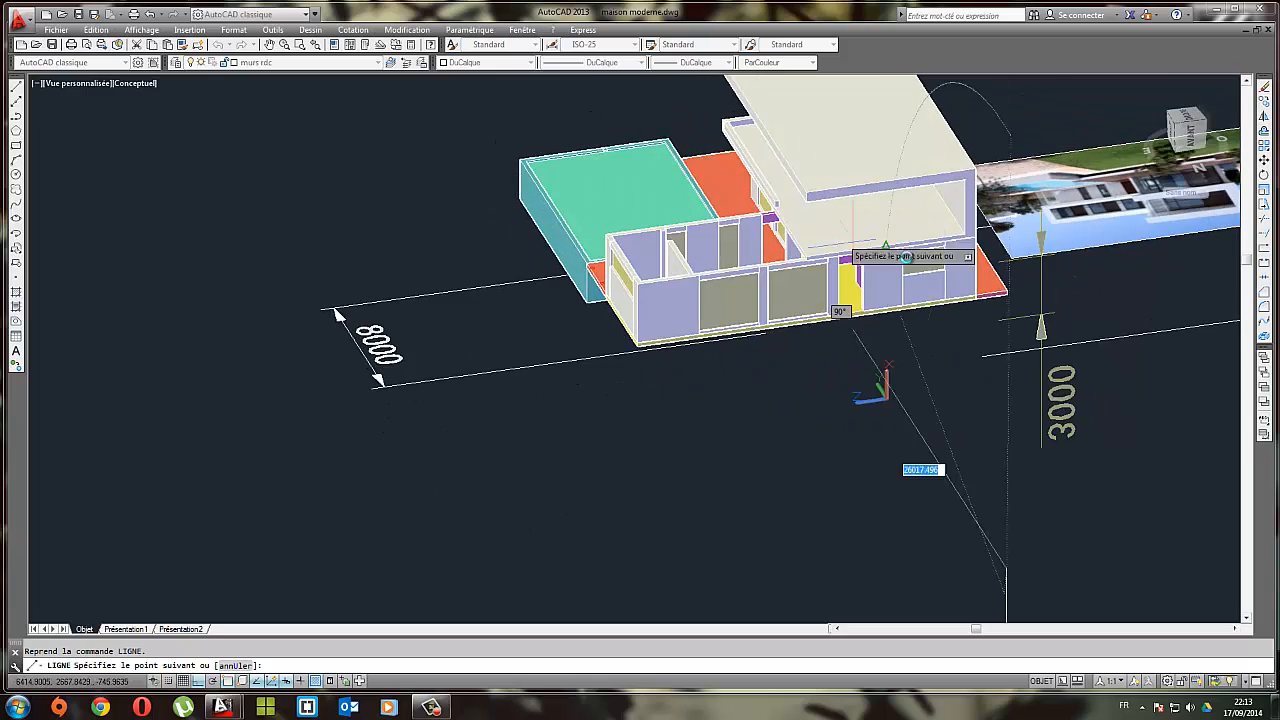
{"action": "scroll", "coordinate": [1011, 308], "scroll_direction": "down", "scroll_amount": 5}
{"action": "middle_click_drag", "start_coordinate": [957, 397], "coordinate": [1182, 380]}
{"action": "middle_click_drag", "start_coordinate": [1182, 380], "coordinate": [601, 366]}
{"action": "scroll", "coordinate": [824, 350], "scroll_direction": "up", "scroll_amount": 3}
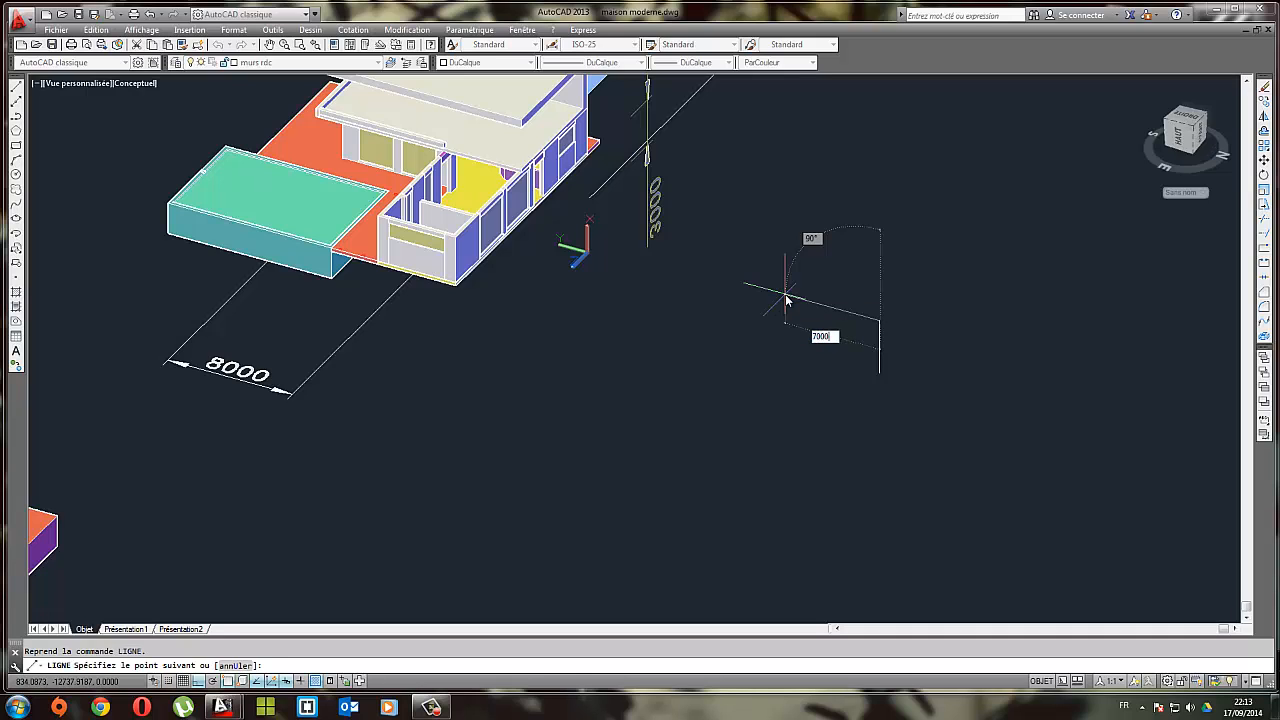
{"action": "key", "text": "Return"}
Continue the outline with a 500 segment downward and a 6500 segment back, parallel to the 7000 line
{"action": "scroll", "coordinate": [766, 337], "scroll_direction": "up", "scroll_amount": 3}
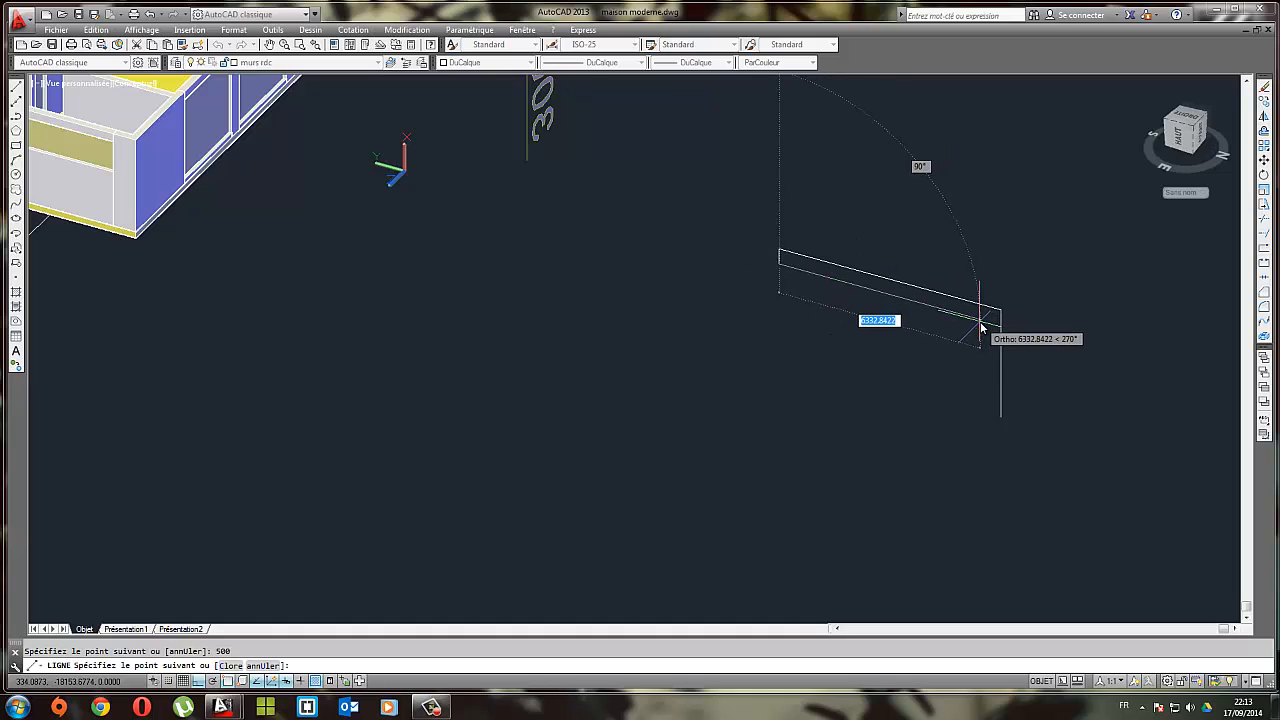
{"action": "key", "text": "Return"}
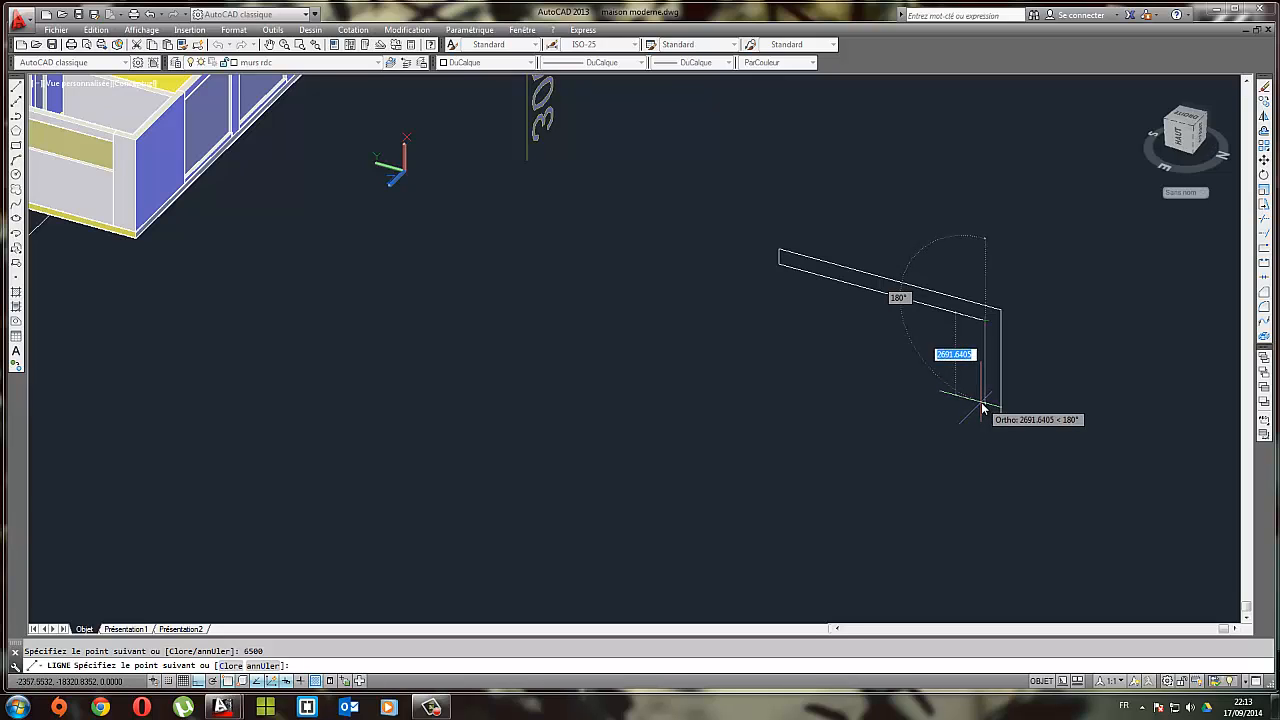
{"action": "key", "text": "Escape"}
Copy the 7000 and 6500 lines from the free end of the 6500 line to the lower end of the vertical line
{"action": "middle_click_drag", "start_coordinate": [938, 315], "coordinate": [735, 232]}
{"action": "scroll", "coordinate": [735, 232], "scroll_direction": "up", "scroll_amount": 1}
{"action": "left_click", "coordinate": [836, 164]}
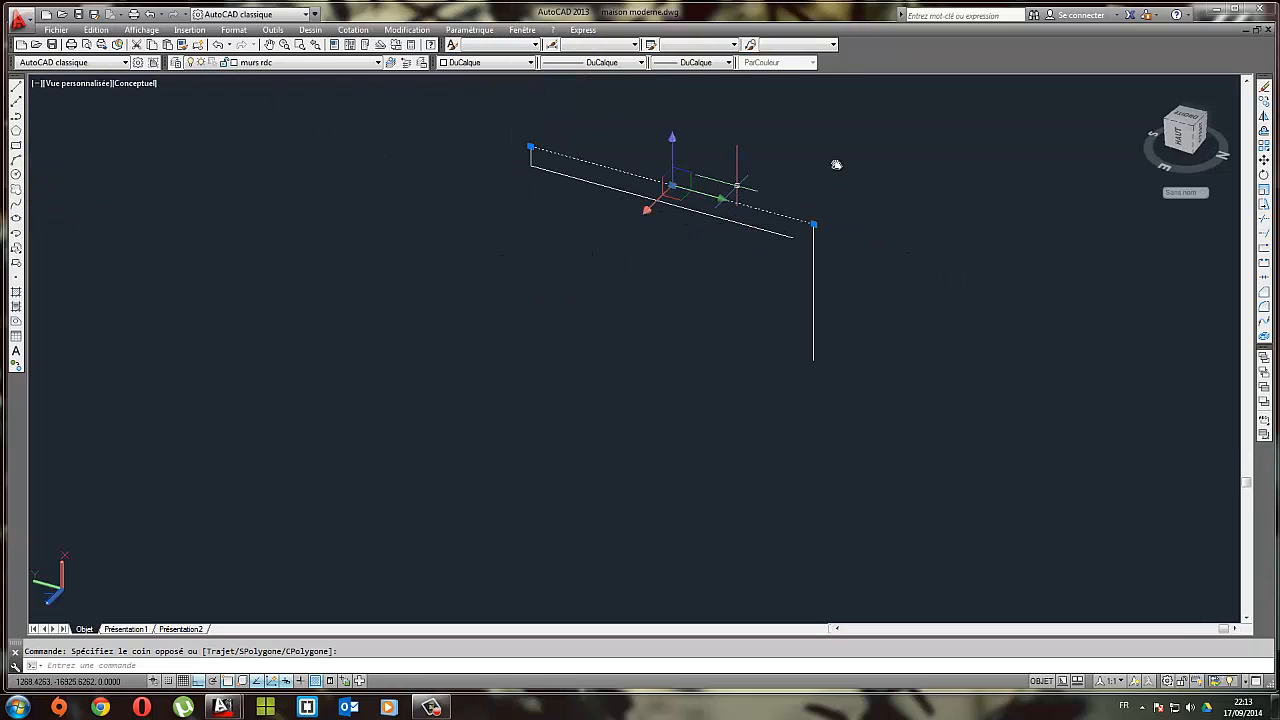
{"action": "left_click", "coordinate": [766, 232]}
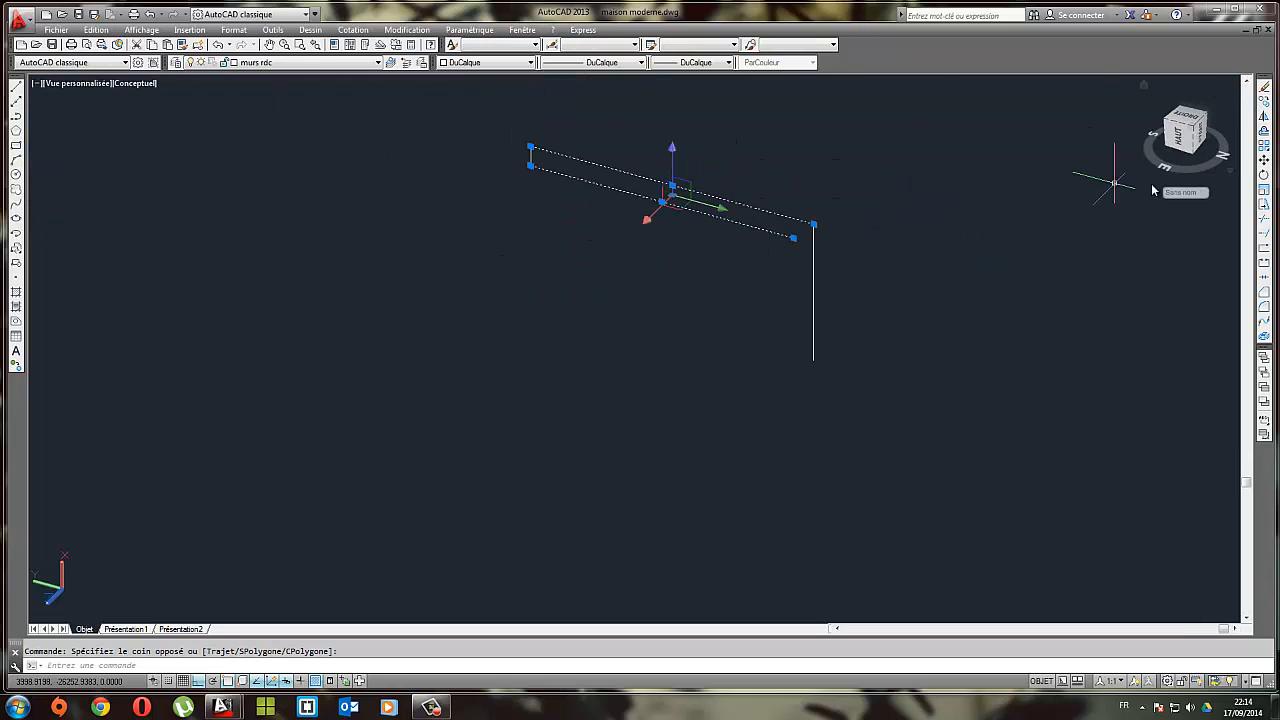
{"action": "left_click", "coordinate": [1267, 100]}
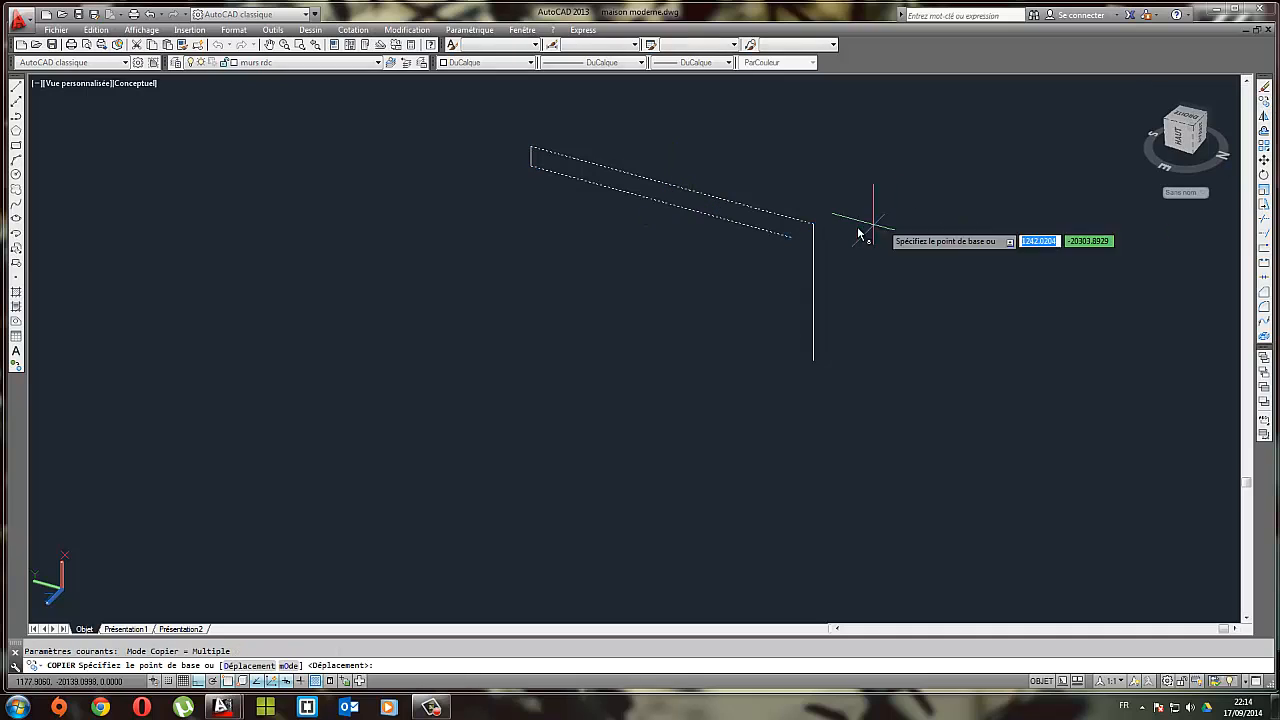
{"action": "left_click", "coordinate": [791, 238]}
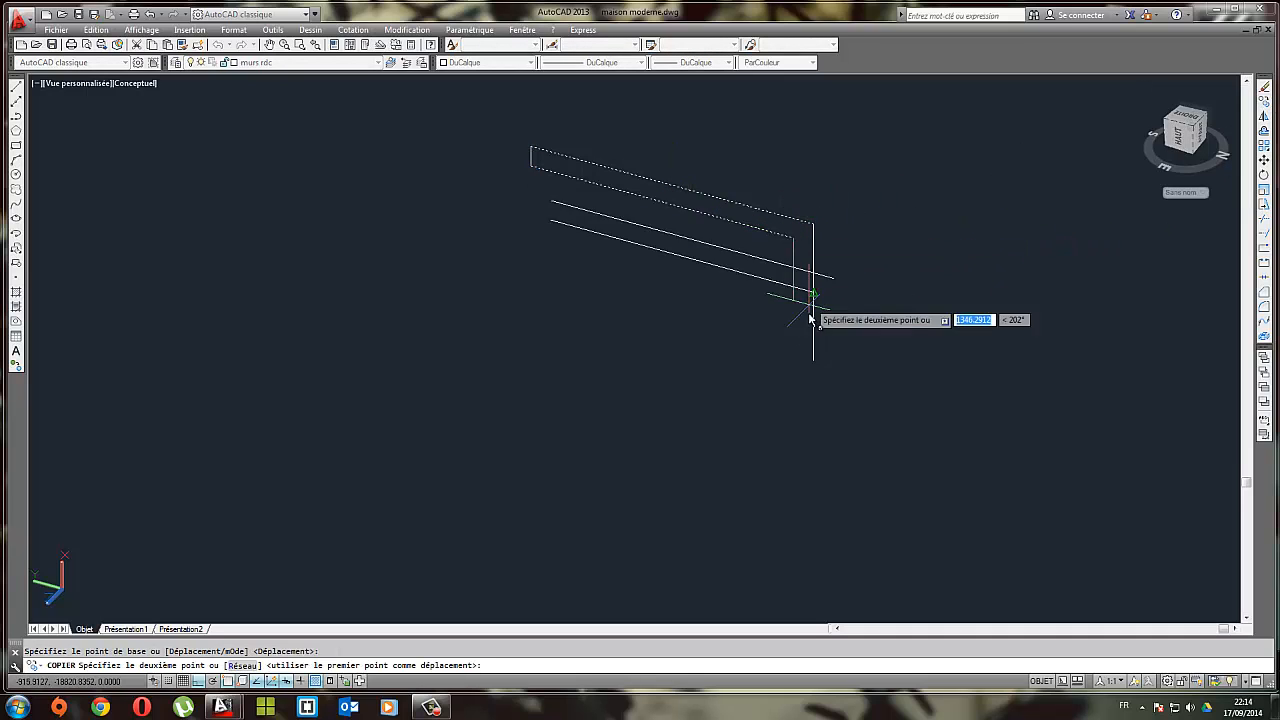
{"action": "left_click", "coordinate": [811, 361]}
{"action": "key", "text": "Escape"}
Draw a vertical line from the lower corner of the 500 segment down past the ends of the two copied lines
{"action": "scroll", "coordinate": [692, 327], "scroll_direction": "up", "scroll_amount": 2}
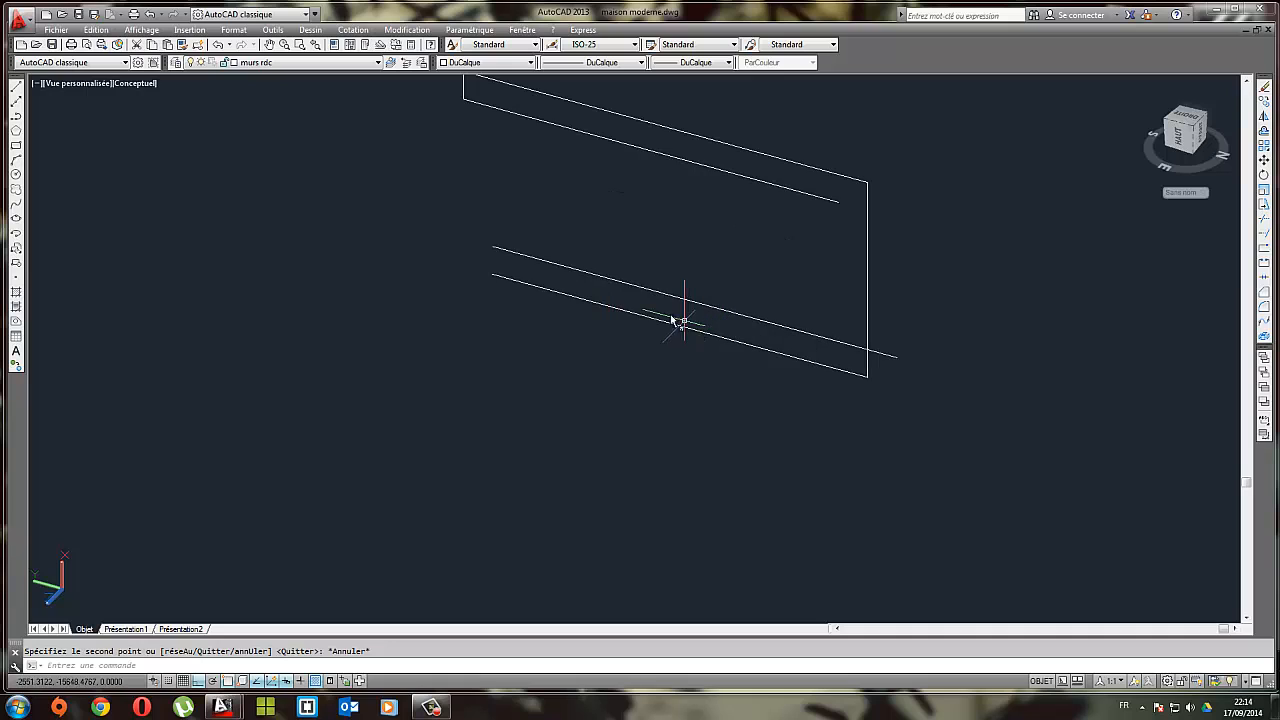
{"action": "left_click", "coordinate": [16, 86]}
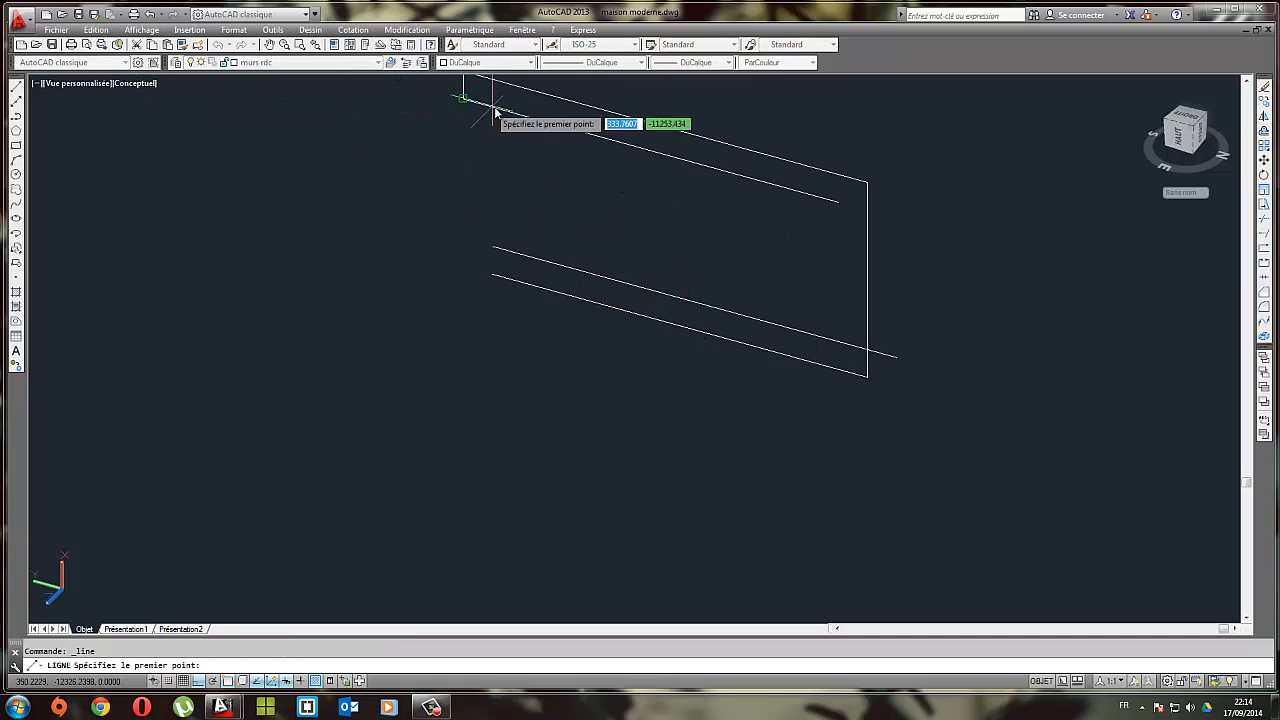
{"action": "left_click", "coordinate": [461, 320]}
{"action": "key", "text": "Escape"}
Extend the two copied lines to the new vertical line
{"action": "left_click", "coordinate": [594, 318]}
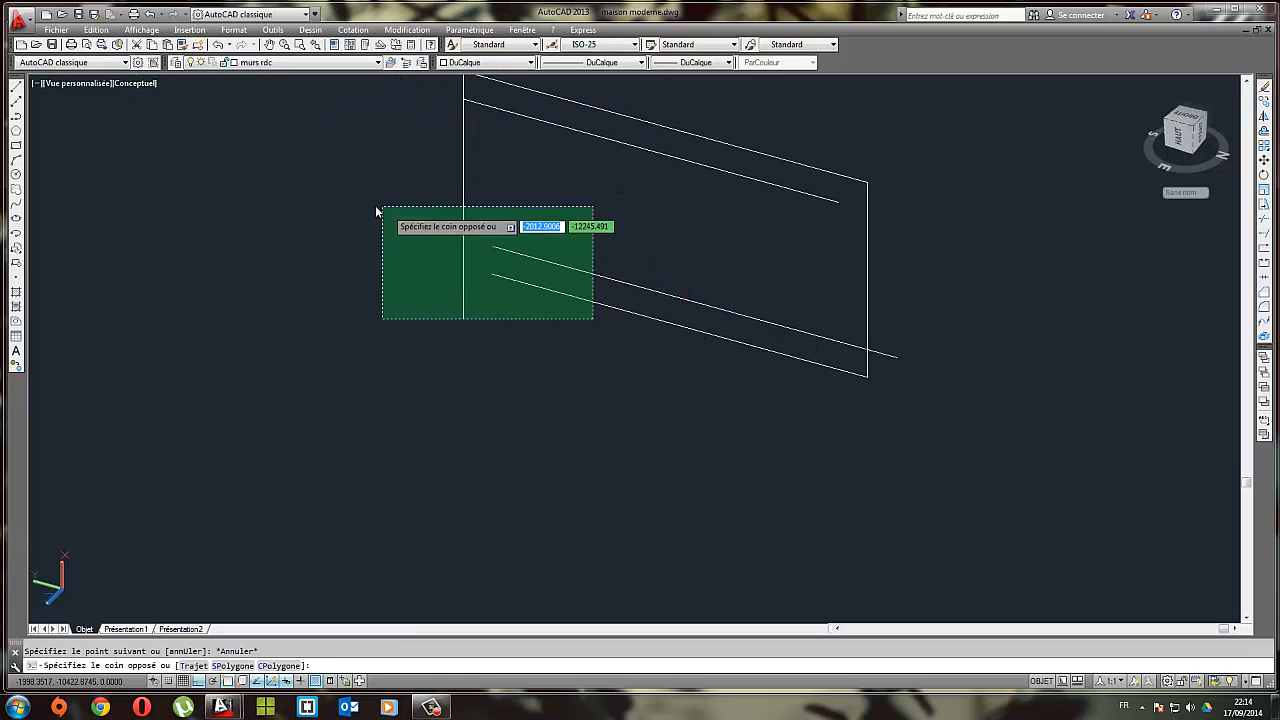
{"action": "left_click", "coordinate": [380, 209]}
{"action": "left_click", "coordinate": [1263, 236]}
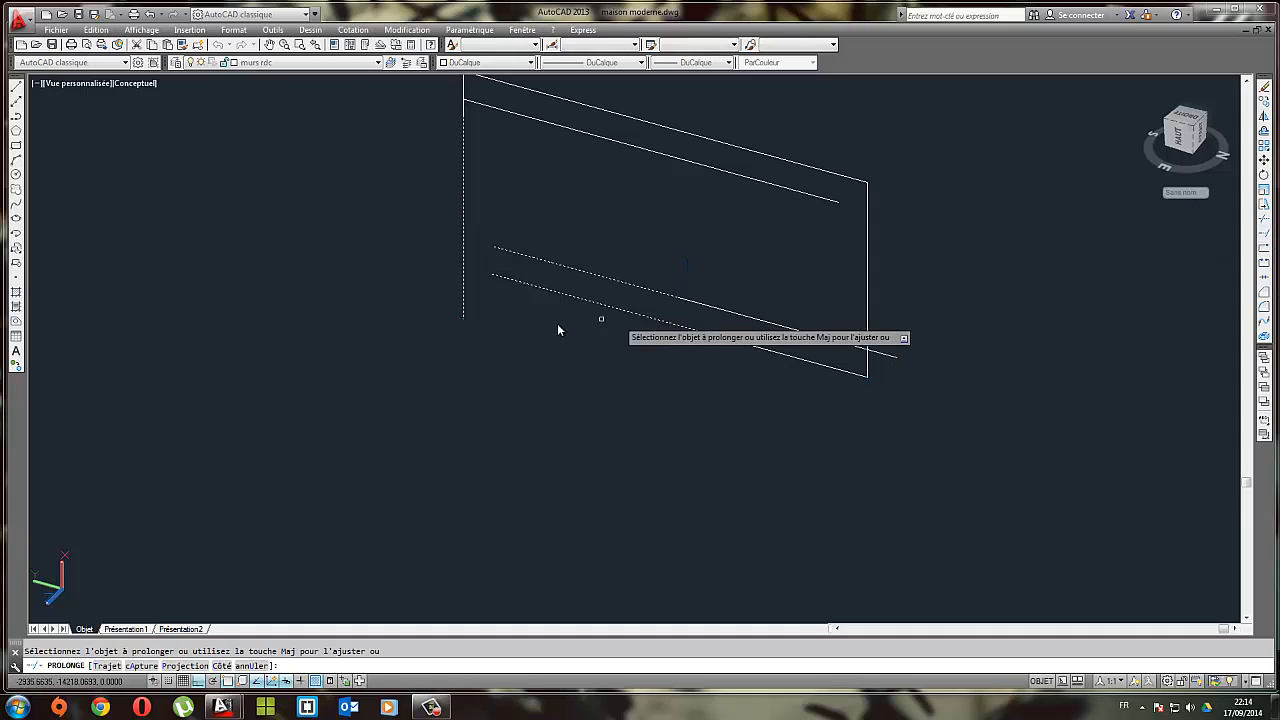
{"action": "left_click", "coordinate": [555, 327]}
{"action": "left_click", "coordinate": [535, 253]}
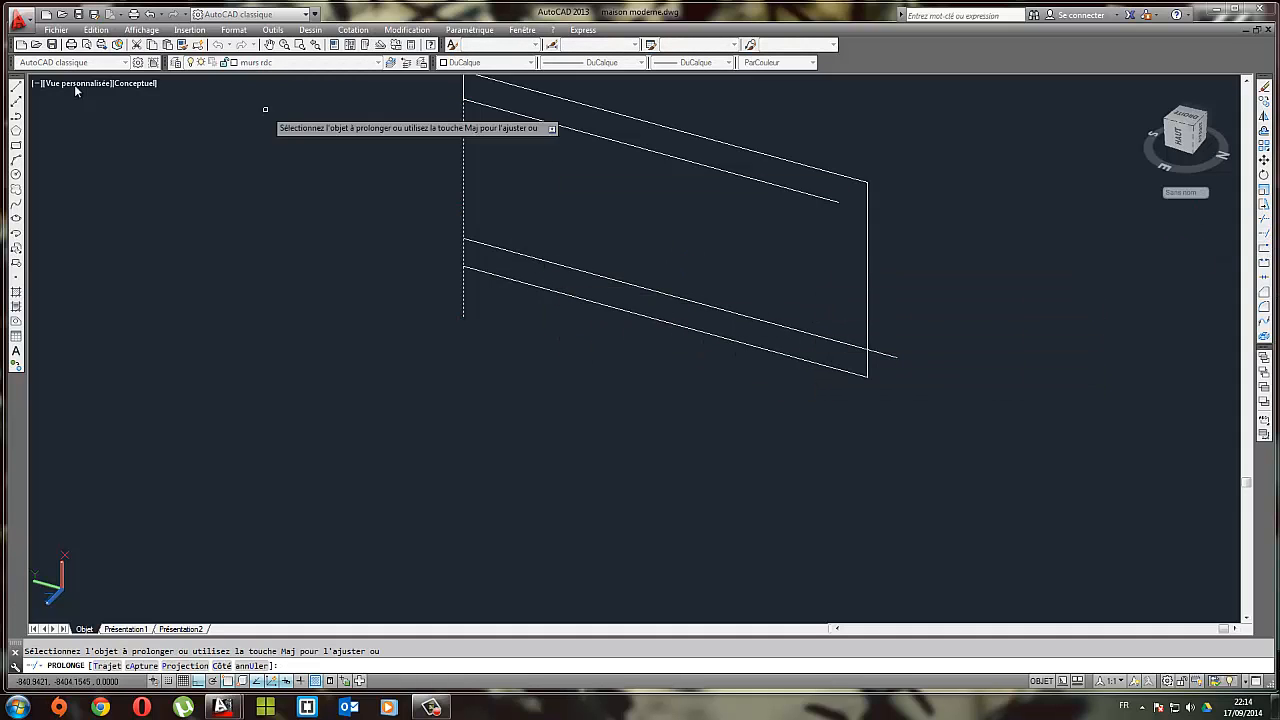
{"action": "key", "text": "Escape"}
Draw a vertical line from the free end of the inner upper line down past the two lower lines
{"action": "left_click", "coordinate": [16, 86]}
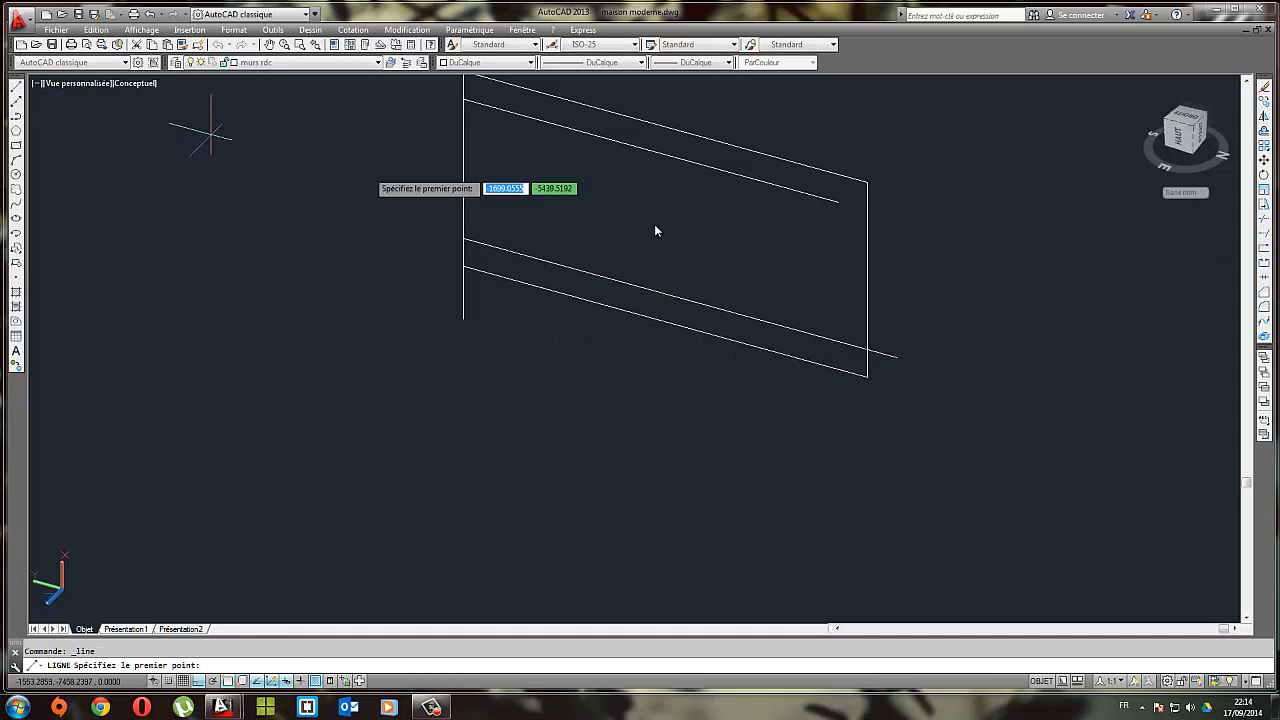
{"action": "left_click", "coordinate": [838, 201]}
{"action": "left_click", "coordinate": [836, 432]}
{"action": "key", "text": "Escape"}
Trim the inner vertical and inner lower lines to a clean corner and erase the two leftover pieces
{"action": "left_click", "coordinate": [888, 393]}
{"action": "left_click", "coordinate": [772, 320]}
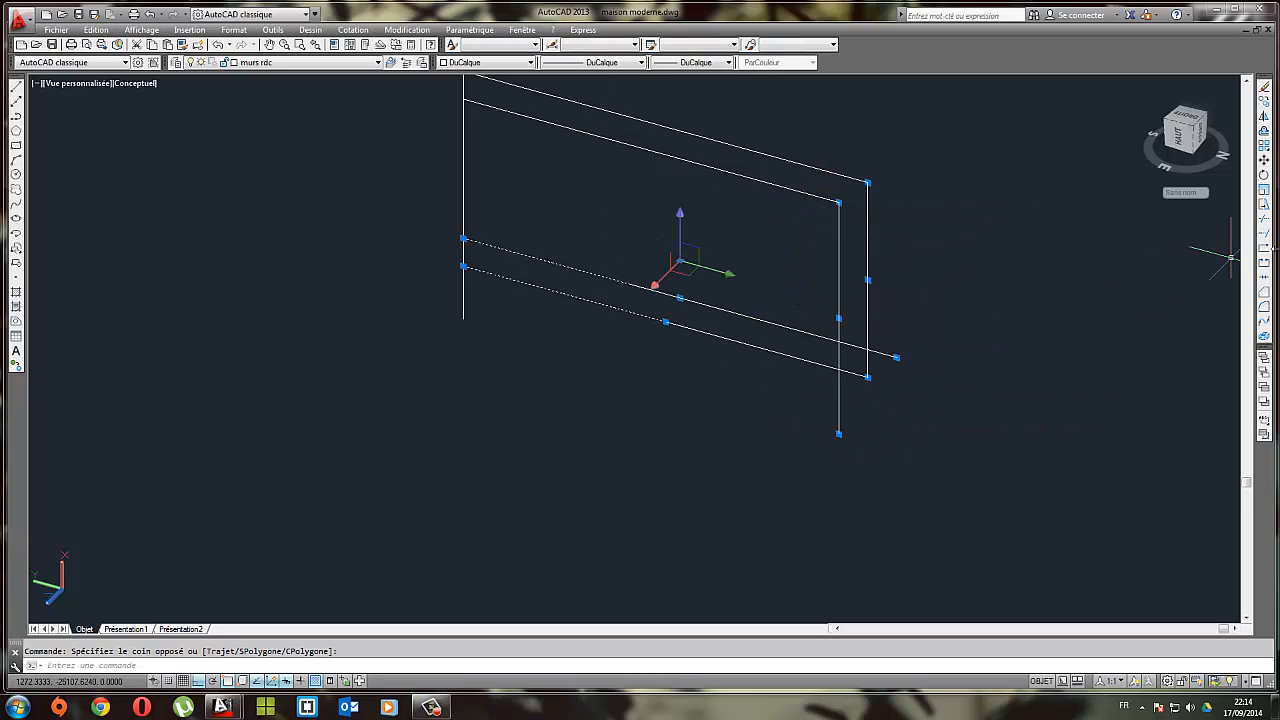
{"action": "left_click", "coordinate": [1265, 222]}
{"action": "left_click", "coordinate": [846, 350]}
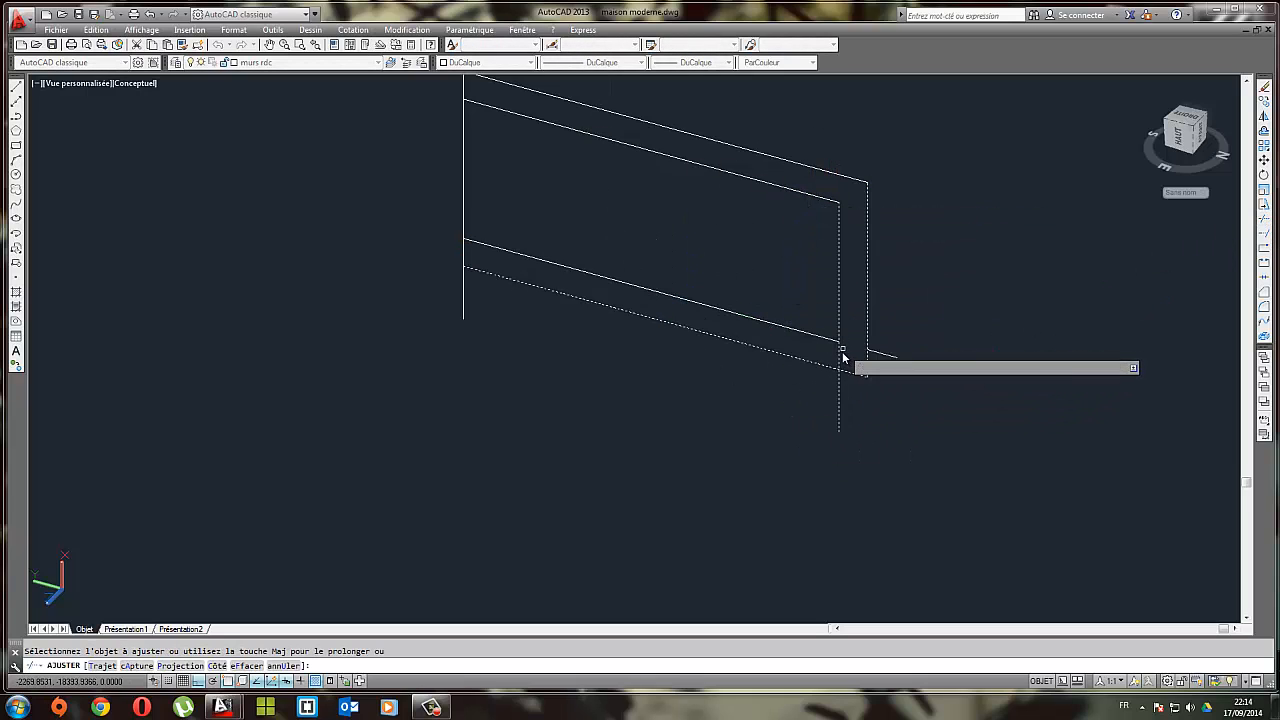
{"action": "key", "text": "Escape"}
{"action": "left_click", "coordinate": [888, 353]}
{"action": "left_click", "coordinate": [877, 364]}
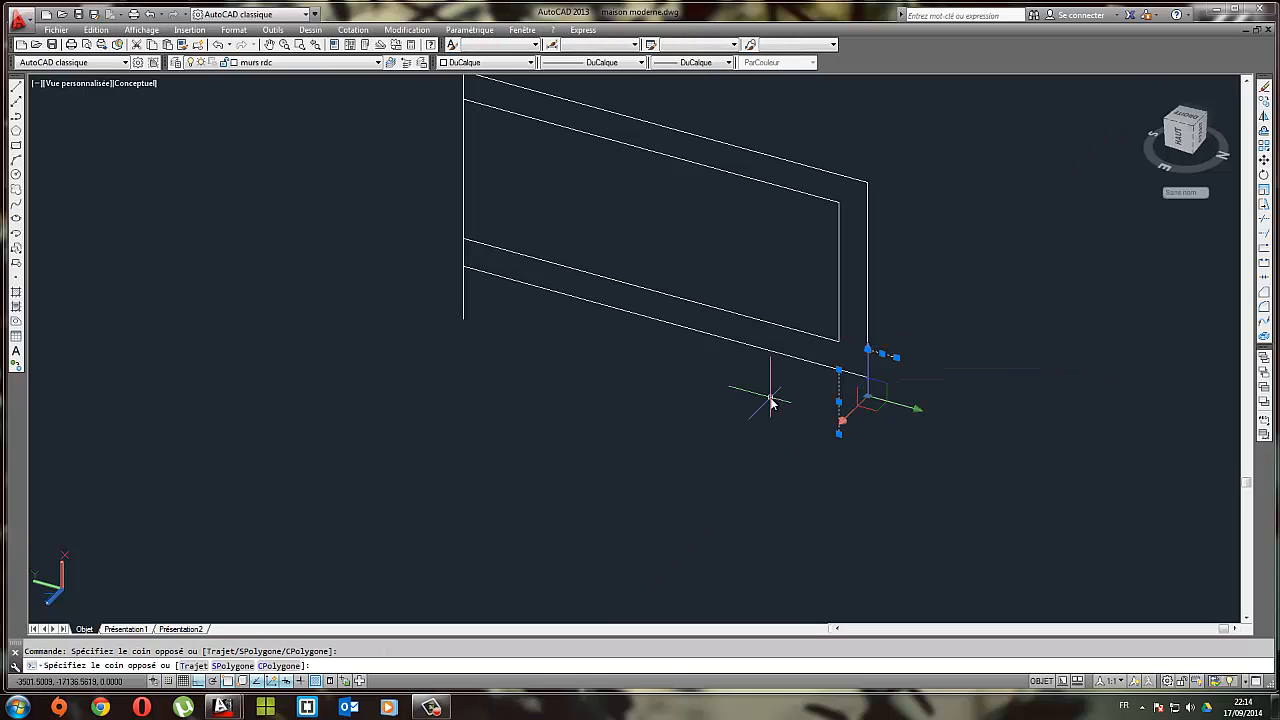
{"action": "key", "text": "Delete"}
Trim the vertical line at the open end between the two arms and below the lower arm
{"action": "scroll", "coordinate": [658, 542], "scroll_direction": "down", "scroll_amount": 2}
{"action": "left_click", "coordinate": [716, 470]}
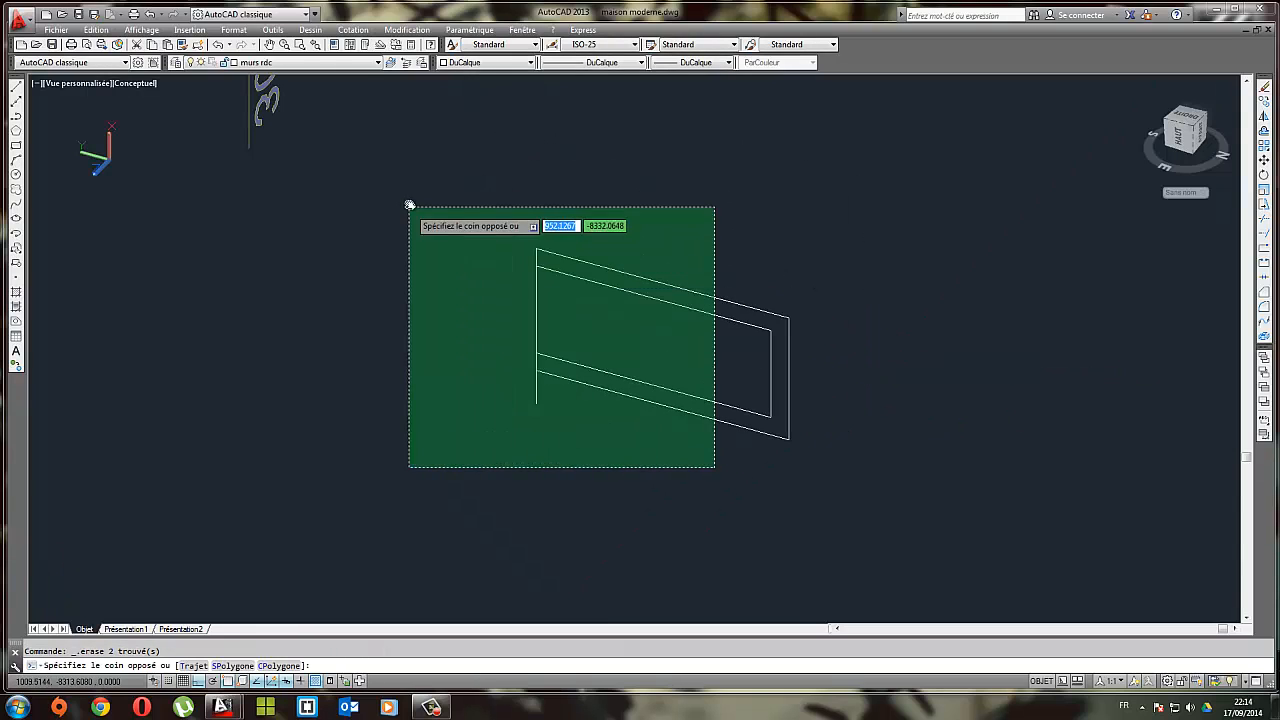
{"action": "left_click", "coordinate": [404, 198]}
{"action": "left_click", "coordinate": [1259, 220]}
{"action": "left_click", "coordinate": [551, 321]}
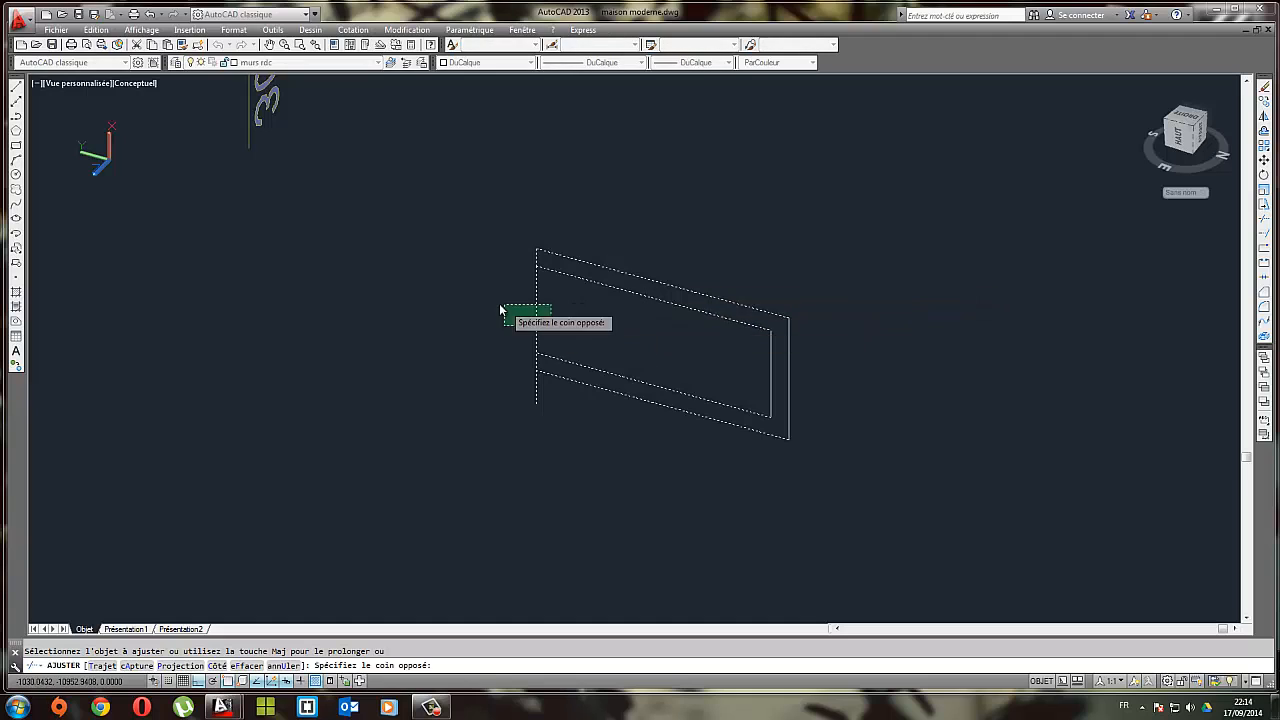
{"action": "left_click", "coordinate": [501, 305]}
{"action": "left_click", "coordinate": [546, 399]}
{"action": "left_click", "coordinate": [484, 378]}
{"action": "key", "text": "Escape"}
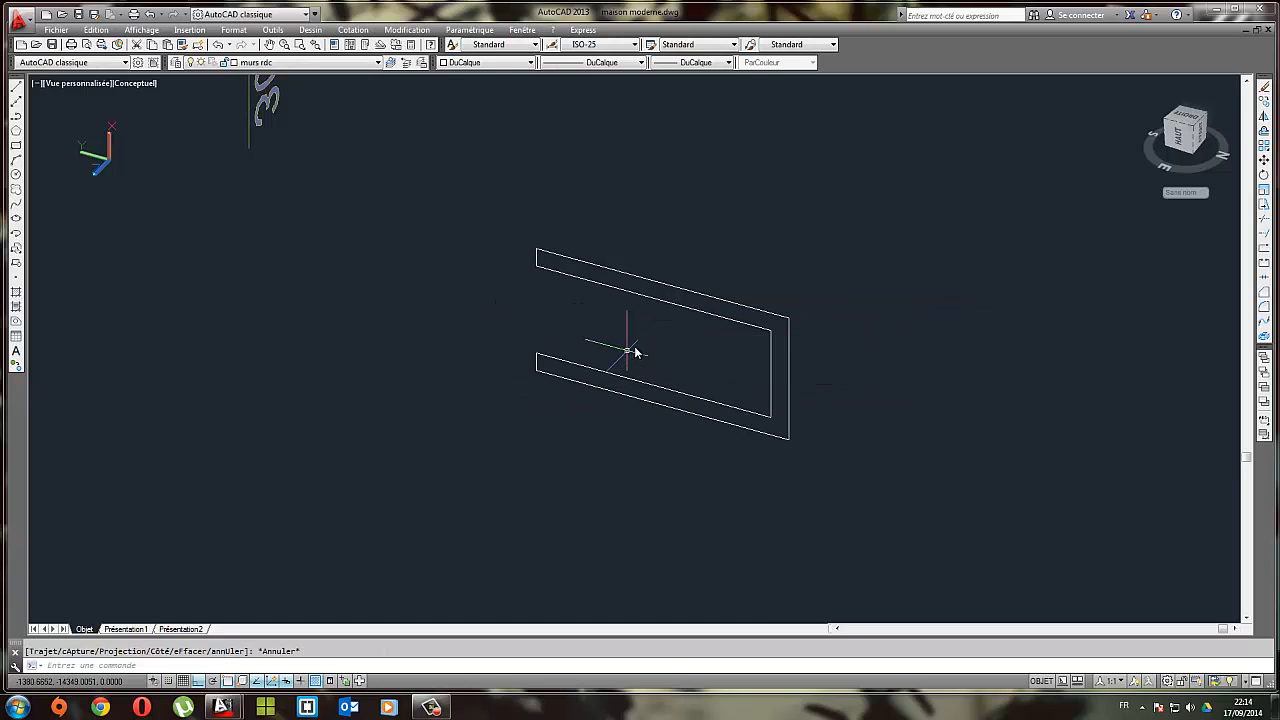
Copy the whole U-shaped frame profile a short distance diagonally up from the original
{"action": "scroll", "coordinate": [660, 358], "scroll_direction": "down", "scroll_amount": 4}
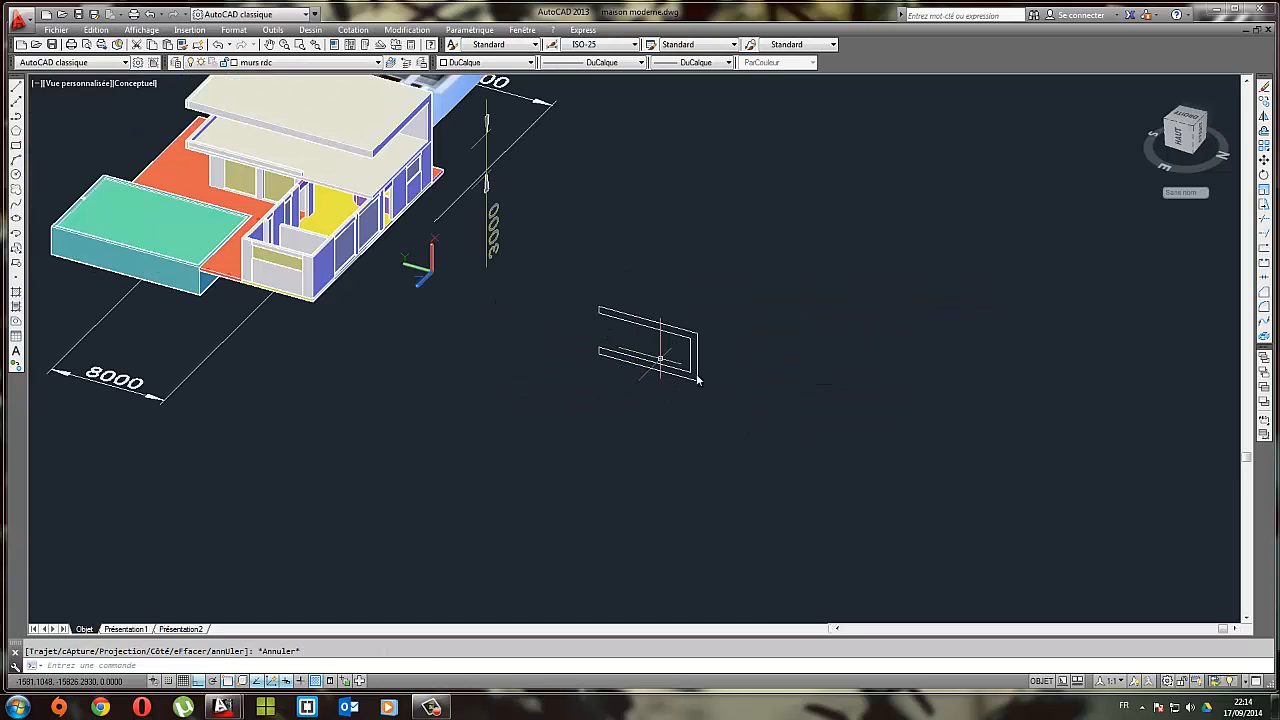
{"action": "left_click", "coordinate": [801, 456]}
{"action": "left_click", "coordinate": [557, 292]}
{"action": "left_click", "coordinate": [1262, 105]}
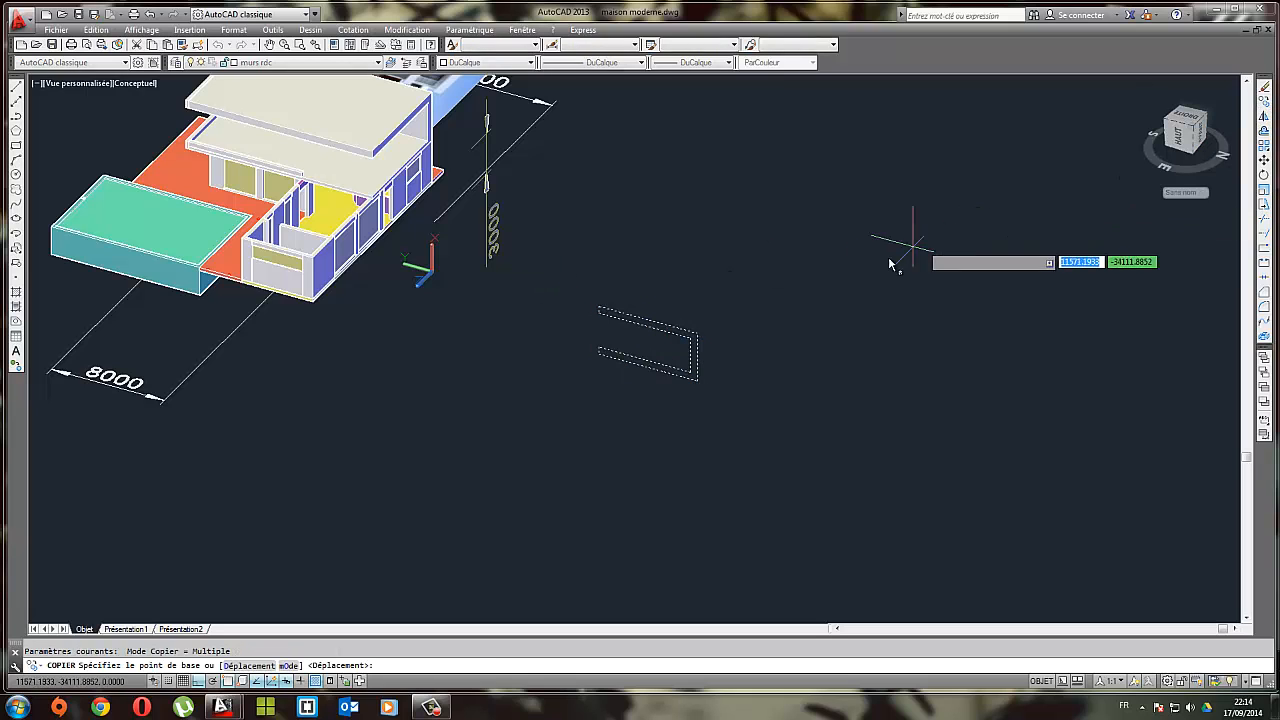
{"action": "left_click", "coordinate": [868, 266]}
{"action": "left_click", "coordinate": [896, 238]}
{"action": "key", "text": "Escape"}
Move the inner line of the copied profile's lower arm down by 300
{"action": "scroll", "coordinate": [712, 283], "scroll_direction": "up", "scroll_amount": 2}
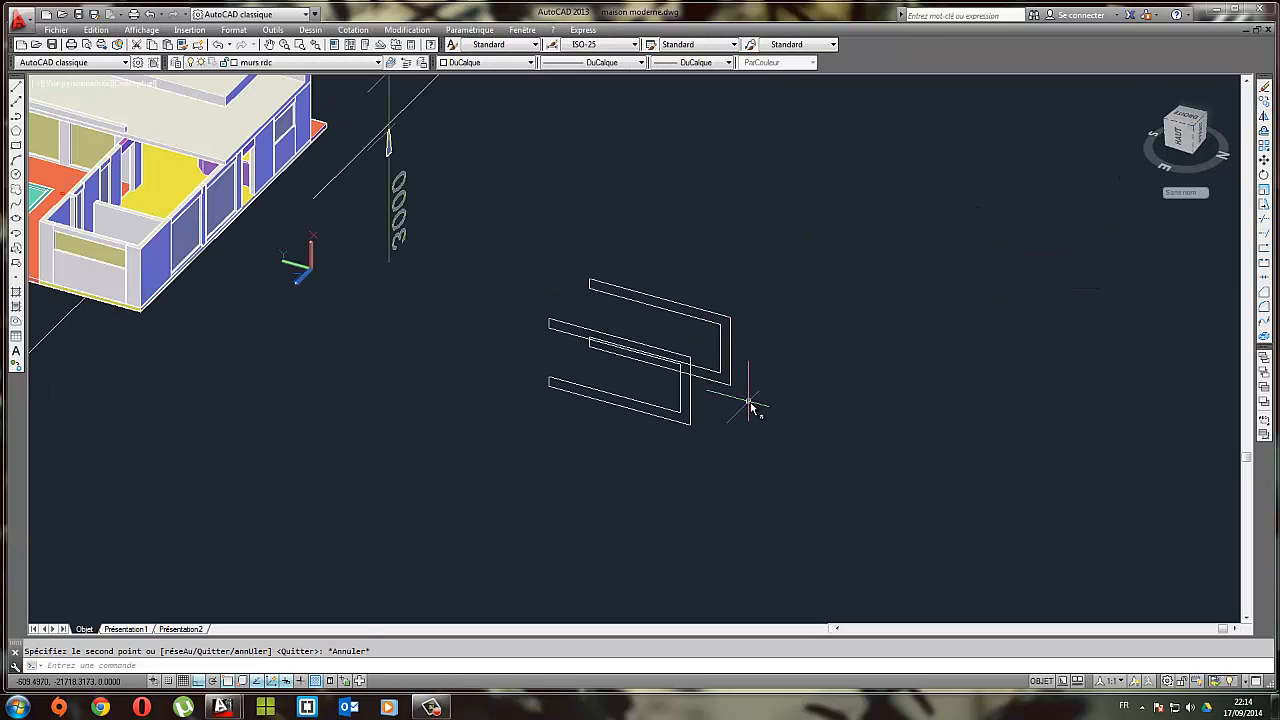
{"action": "scroll", "coordinate": [750, 405], "scroll_direction": "up", "scroll_amount": 1}
{"action": "scroll", "coordinate": [693, 356], "scroll_direction": "up", "scroll_amount": 4}
{"action": "left_click", "coordinate": [695, 360]}
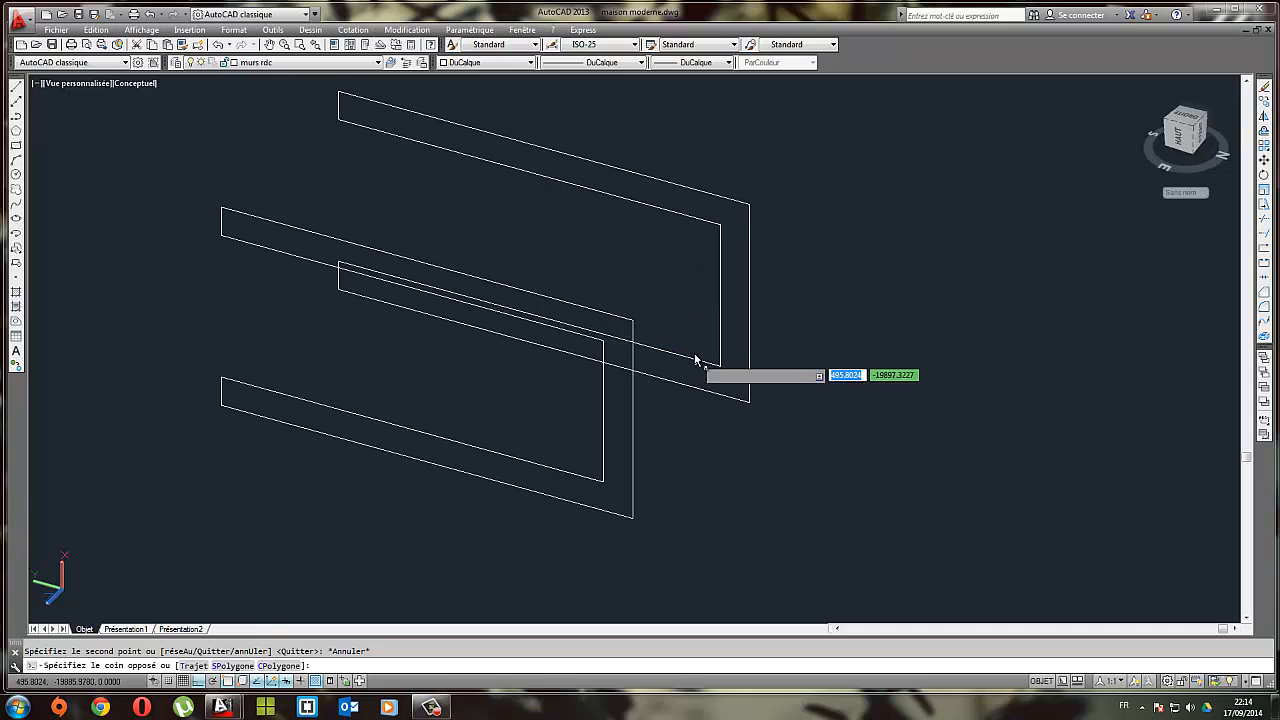
{"action": "left_click", "coordinate": [695, 352]}
{"action": "left_click", "coordinate": [1262, 160]}
{"action": "left_click", "coordinate": [951, 306]}
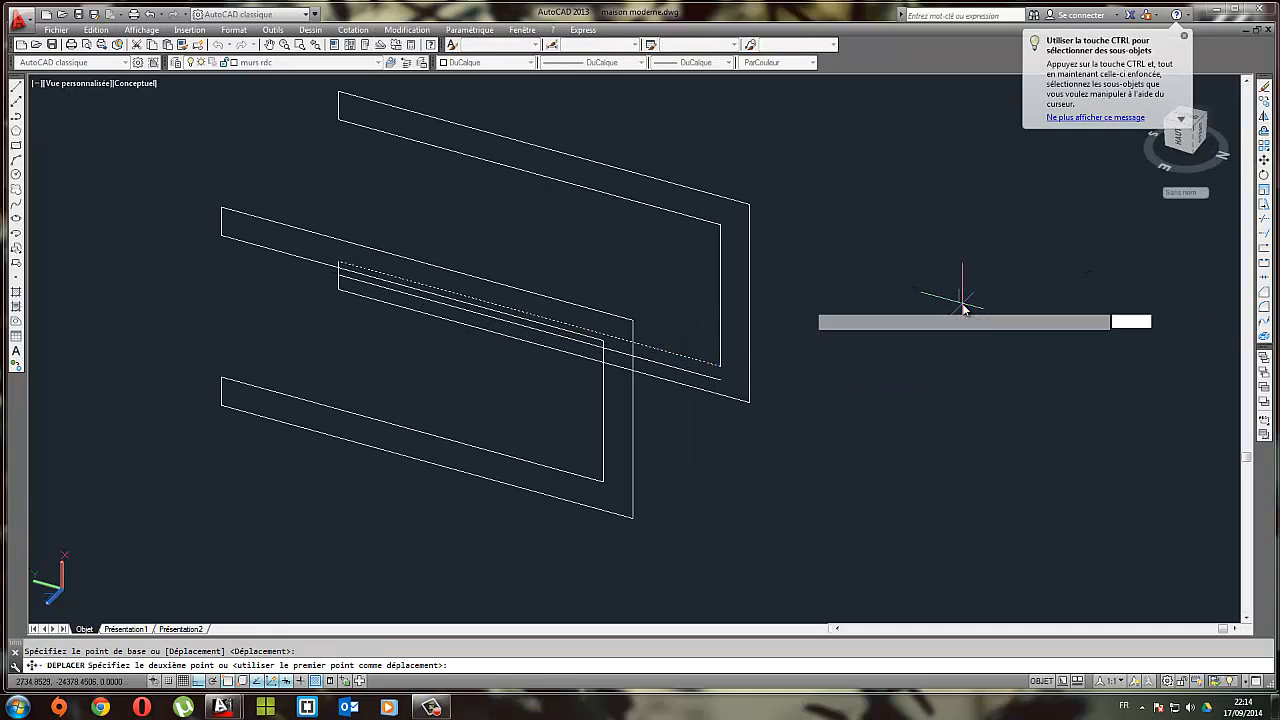
{"action": "left_click", "coordinate": [963, 308]}
Stretch the copied profile's inner vertical line down to the end of the moved line
{"action": "scroll", "coordinate": [726, 366], "scroll_direction": "up", "scroll_amount": 2}
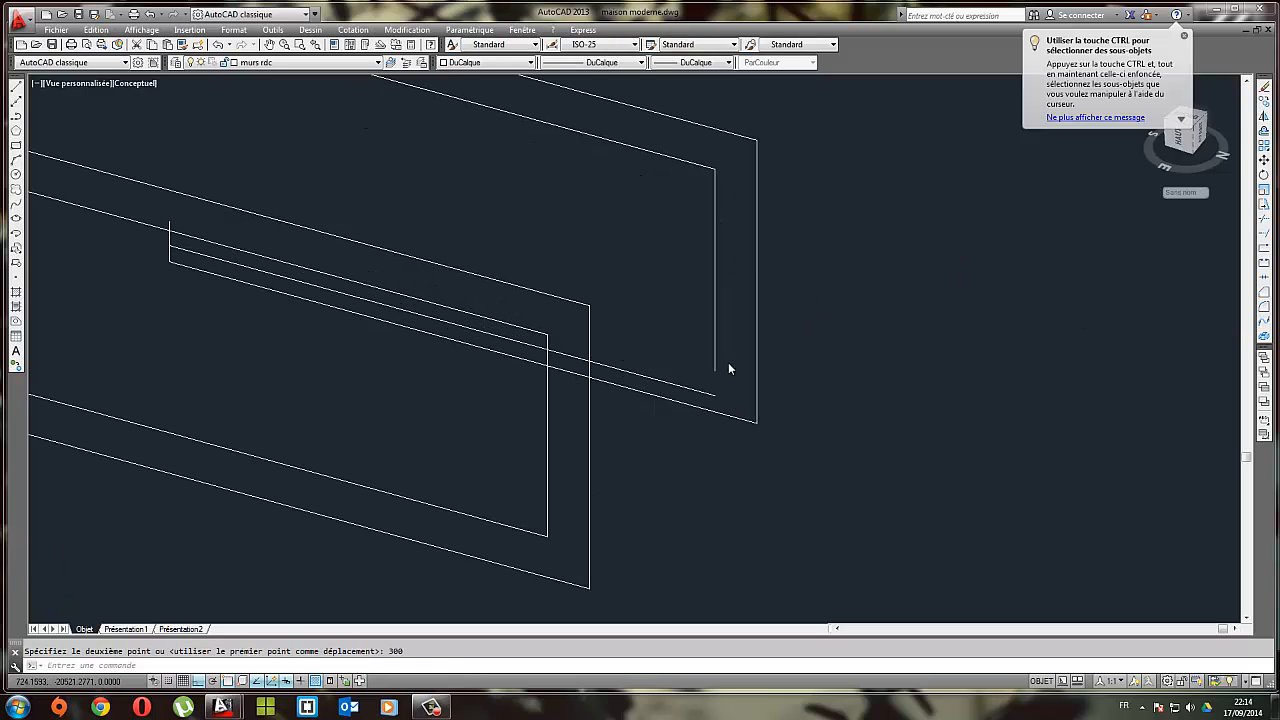
{"action": "left_click", "coordinate": [714, 366]}
{"action": "left_click", "coordinate": [714, 371]}
{"action": "left_click", "coordinate": [715, 372]}
{"action": "left_click", "coordinate": [715, 395]}
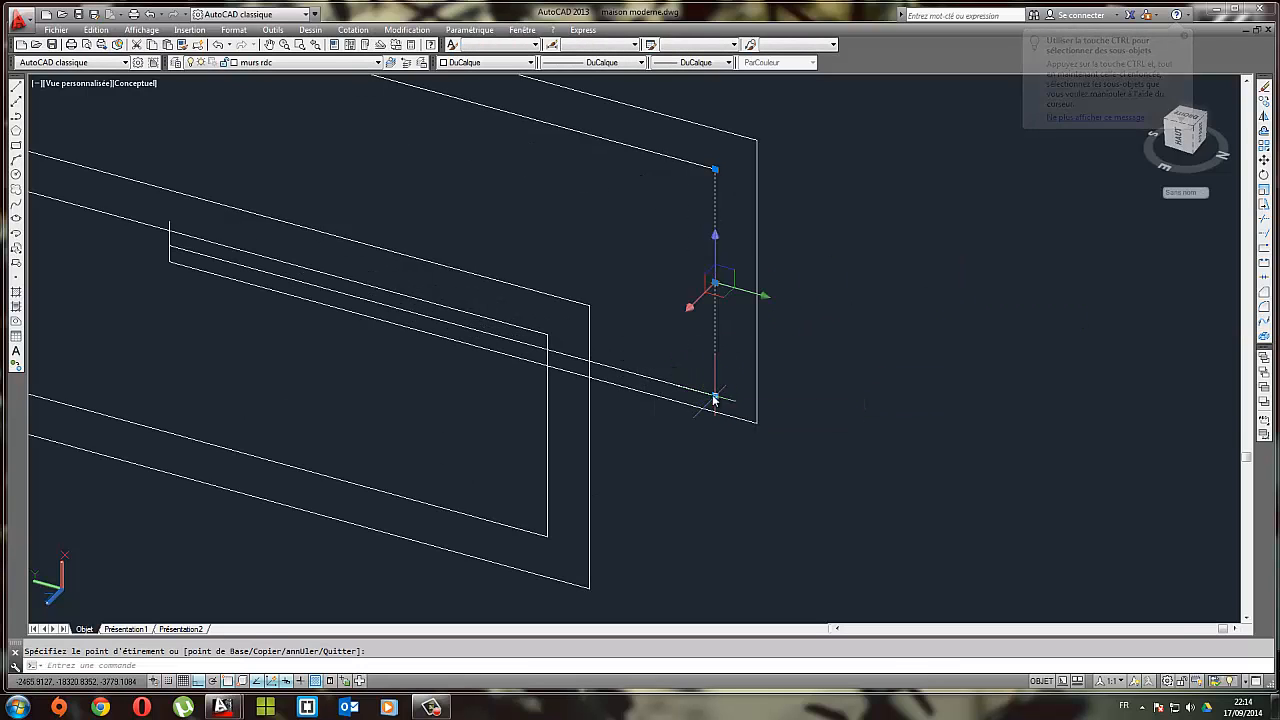
Shorten the end line of the copied profile's lower arm down to the moved inner line
{"action": "middle_click_drag", "start_coordinate": [425, 337], "coordinate": [848, 303]}
{"action": "middle_click_drag", "start_coordinate": [605, 200], "coordinate": [596, 234]}
{"action": "scroll", "coordinate": [589, 235], "scroll_direction": "up", "scroll_amount": 5}
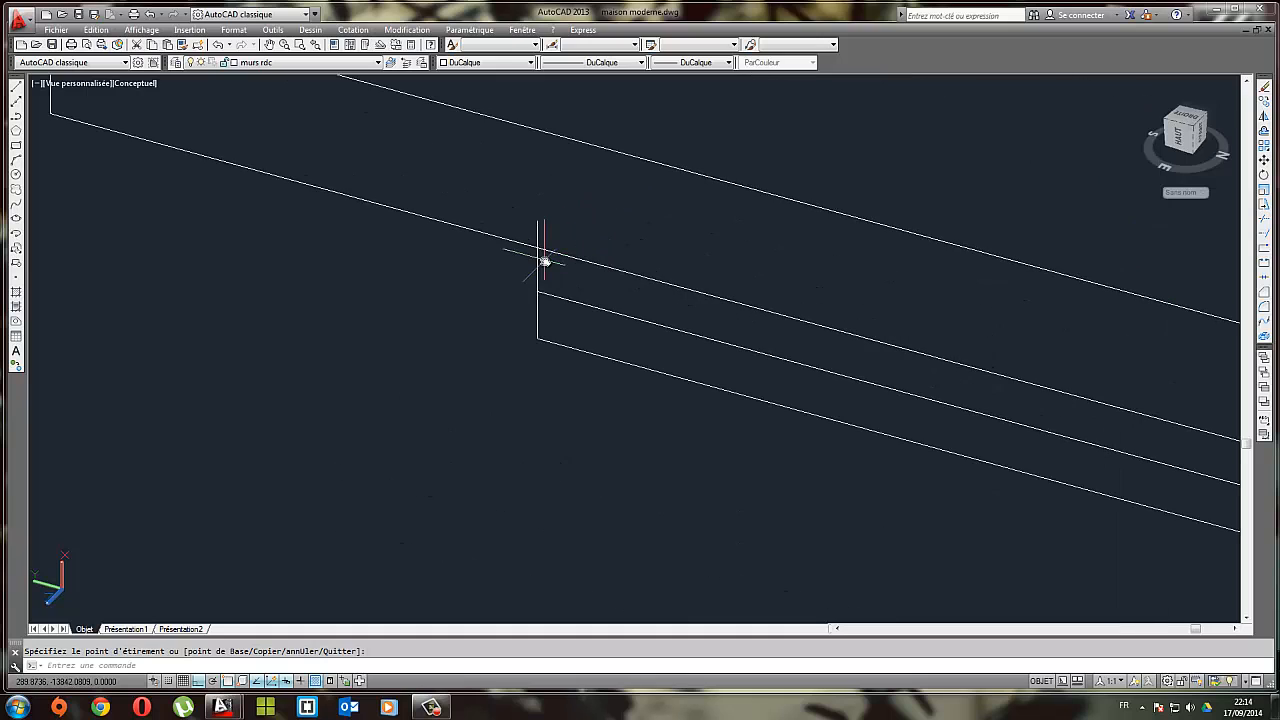
{"action": "left_click", "coordinate": [543, 262]}
{"action": "left_click", "coordinate": [532, 266]}
{"action": "left_click", "coordinate": [538, 280]}
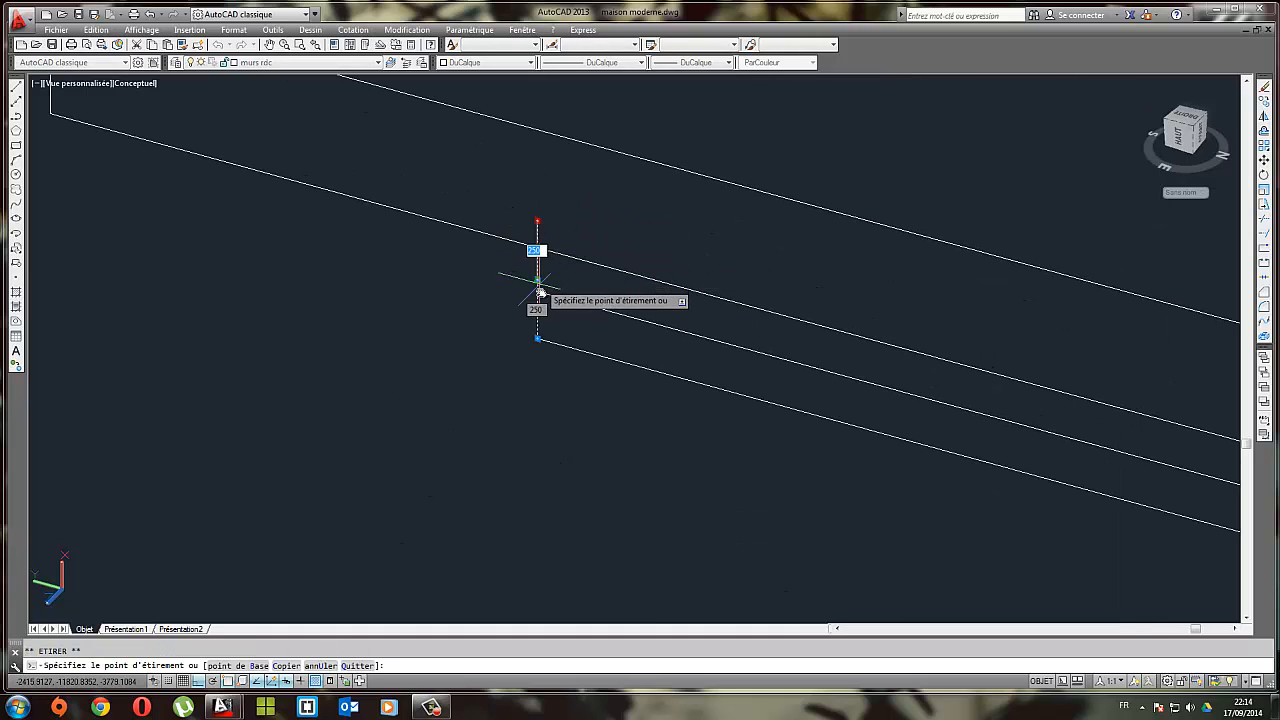
Try to convert the lines of both U-shaped outlines into regions in one operation
{"action": "key", "text": "Escape"}
{"action": "scroll", "coordinate": [586, 300], "scroll_direction": "down", "scroll_amount": 6}
{"action": "left_click", "coordinate": [857, 481]}
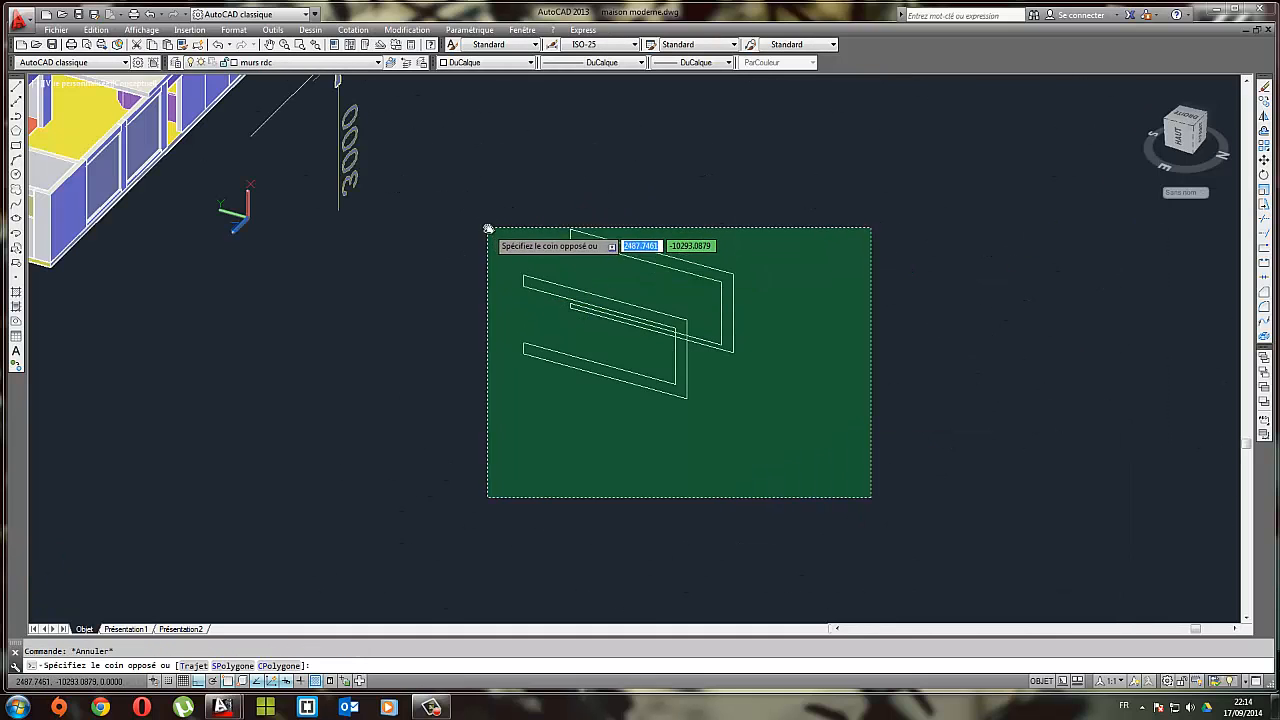
{"action": "left_click", "coordinate": [486, 229]}
{"action": "left_click", "coordinate": [310, 29]}
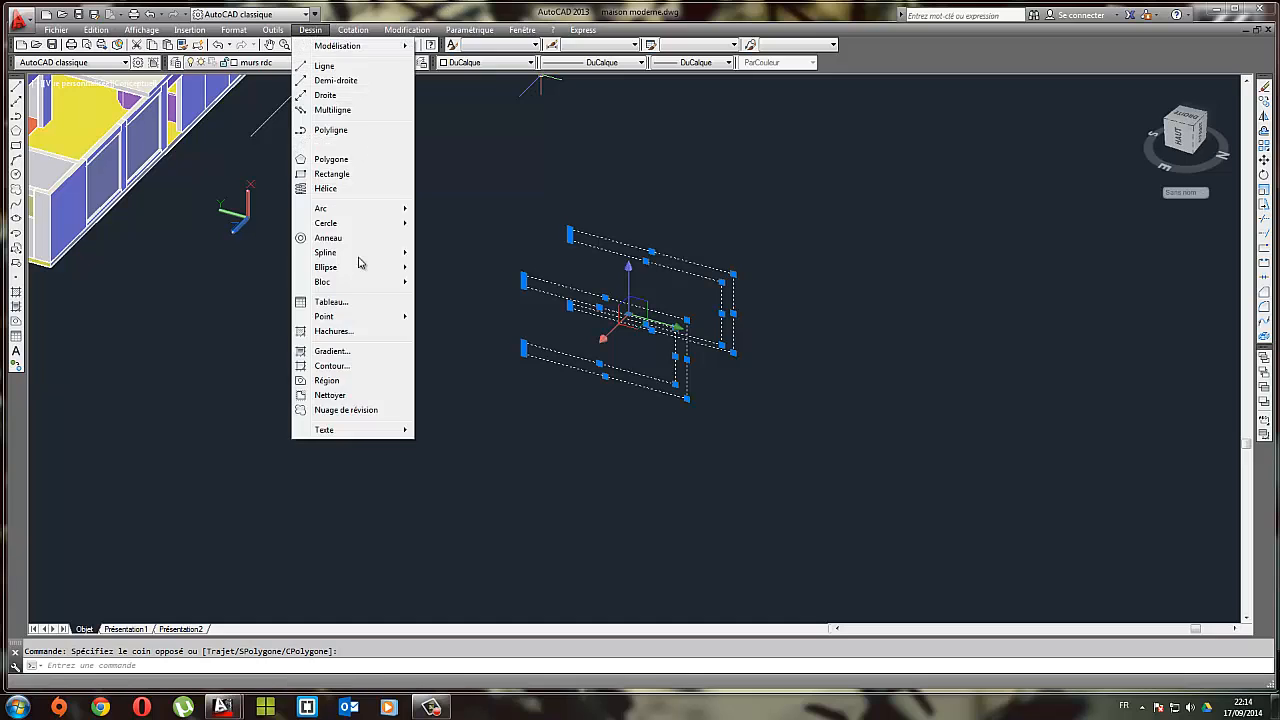
{"action": "left_click", "coordinate": [340, 380]}
{"action": "left_click", "coordinate": [954, 523]}
{"action": "left_click", "coordinate": [543, 229]}
{"action": "key", "text": "Return"}
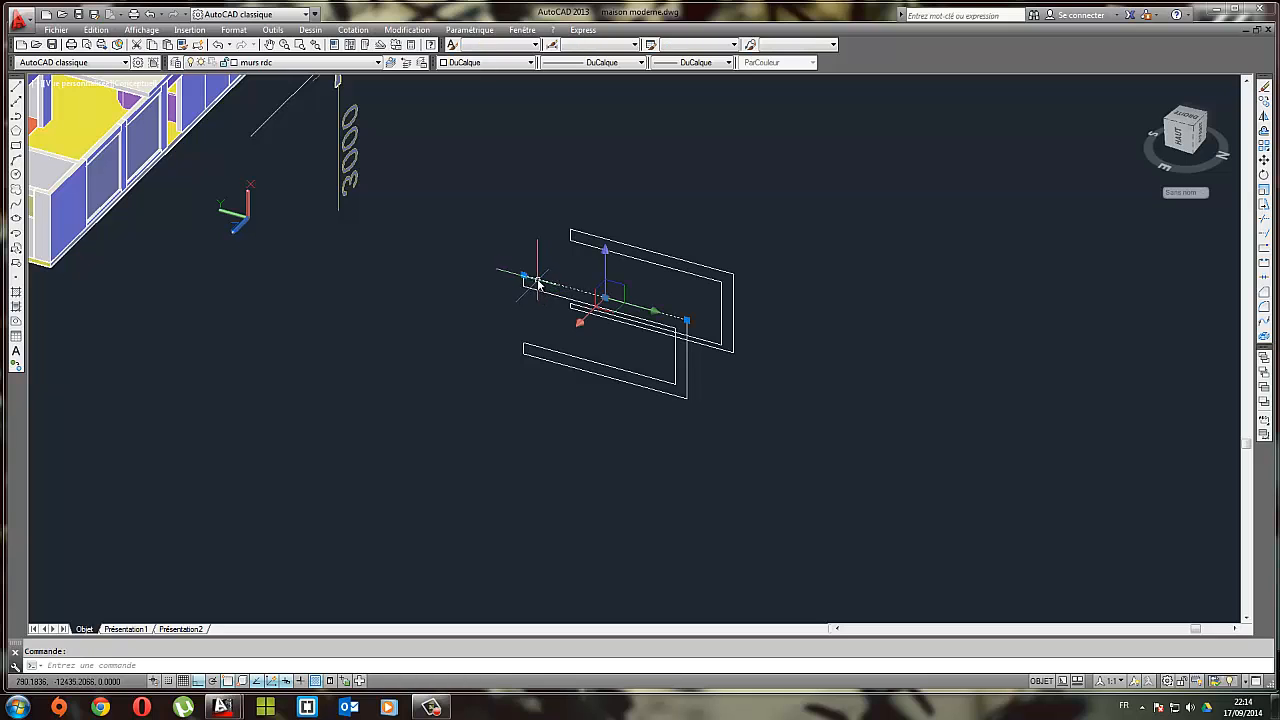
Convert the closed U-shaped outline with equally thick arms into a region
{"action": "middle_click_drag", "start_coordinate": [580, 310], "coordinate": [613, 378], "text": "shift"}
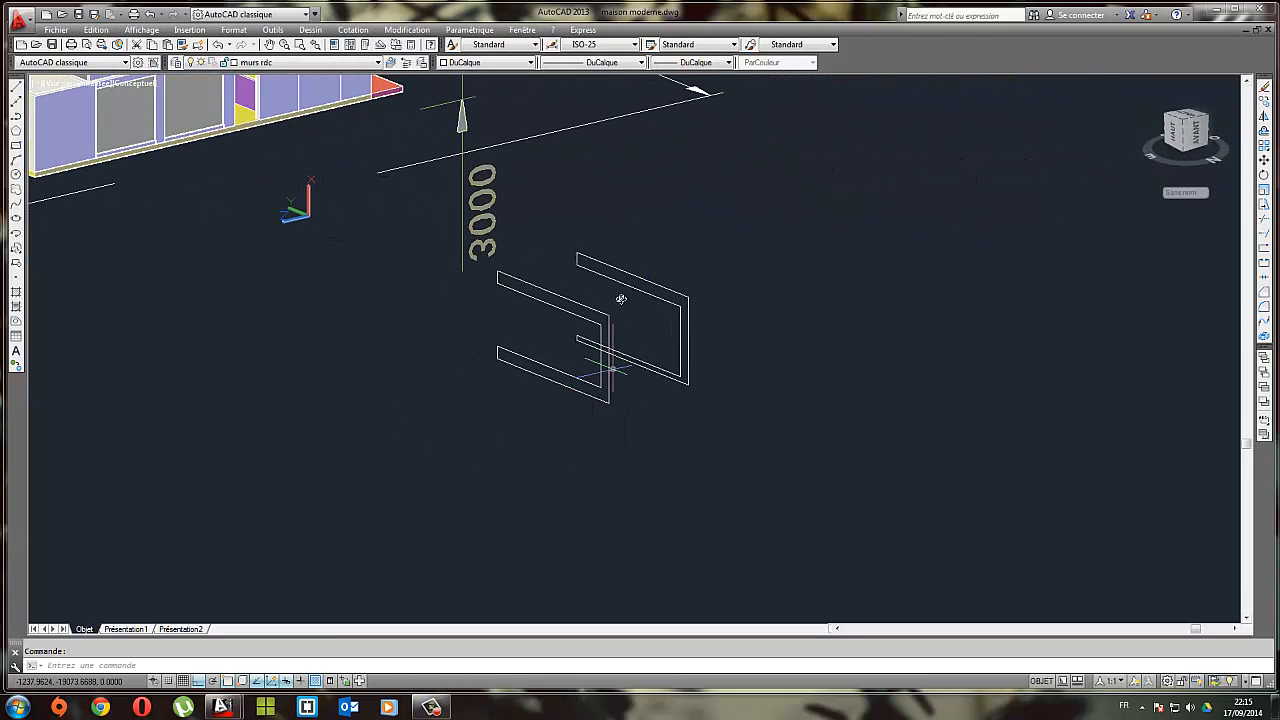
{"action": "middle_click_drag", "start_coordinate": [621, 299], "coordinate": [526, 220], "text": "shift"}
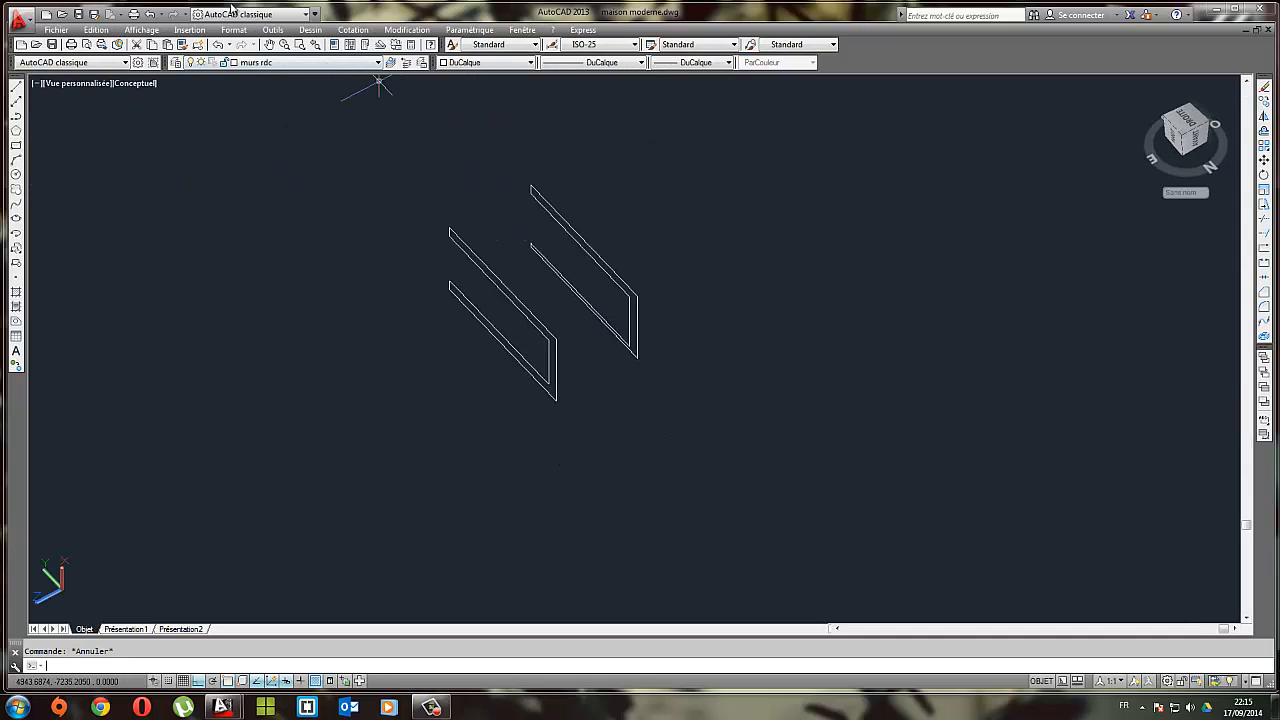
{"action": "left_click", "coordinate": [273, 30]}
{"action": "mouse_move", "coordinate": [310, 37]}
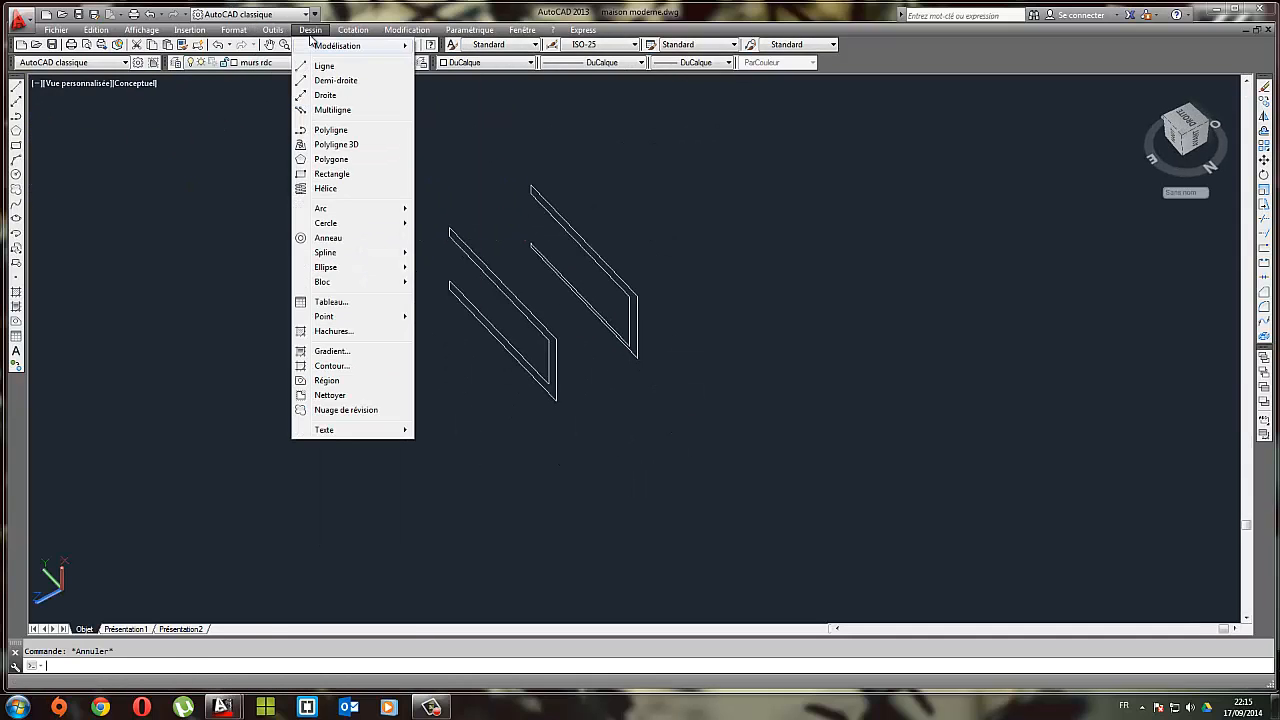
{"action": "left_click", "coordinate": [327, 381]}
{"action": "left_click", "coordinate": [500, 336]}
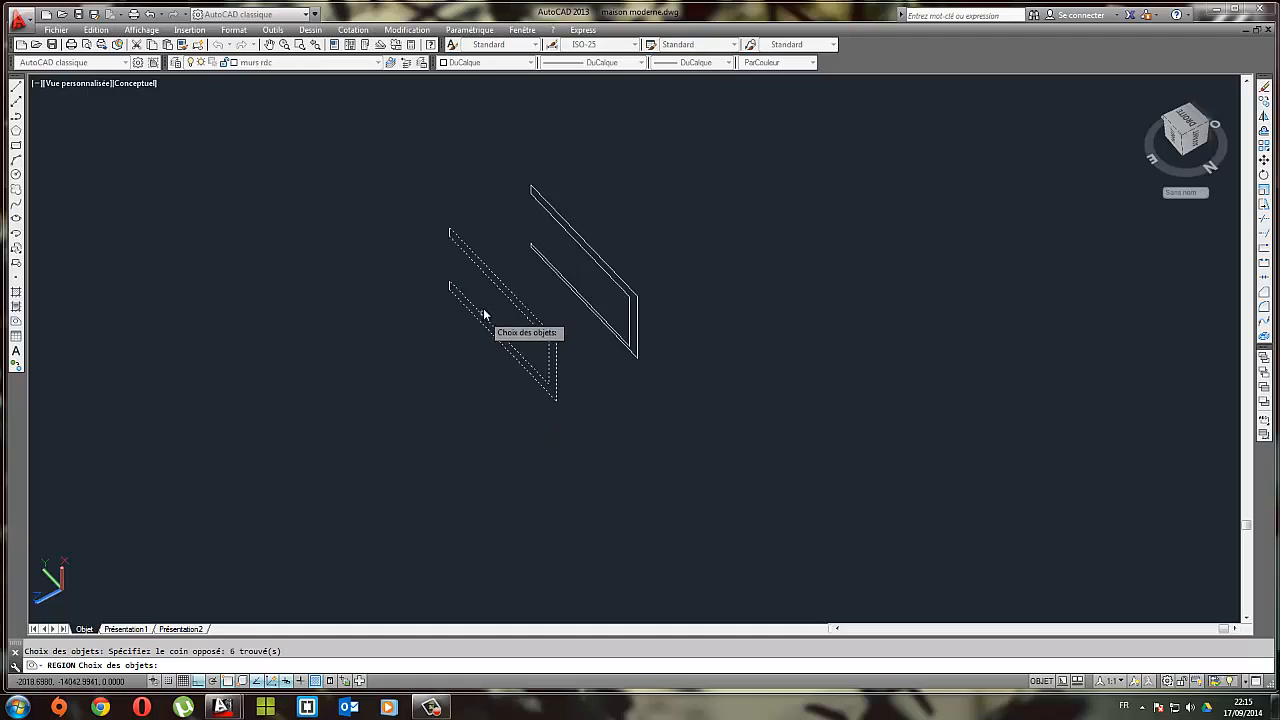
{"action": "left_click", "coordinate": [440, 300]}
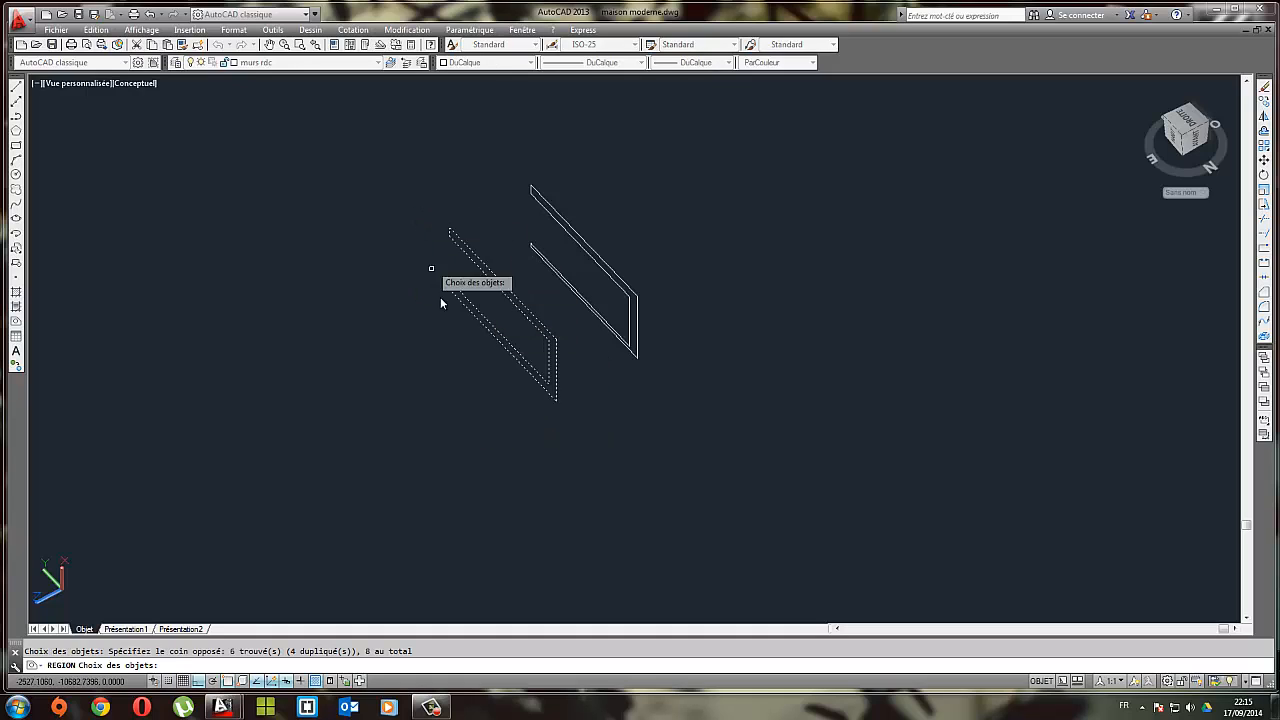
{"action": "left_click", "coordinate": [424, 226]}
{"action": "key", "text": "Return"}
Convert the second U-shaped outline, the one with the thinner lower arm, into a region
{"action": "scroll", "coordinate": [626, 292], "scroll_direction": "up", "scroll_amount": 3}
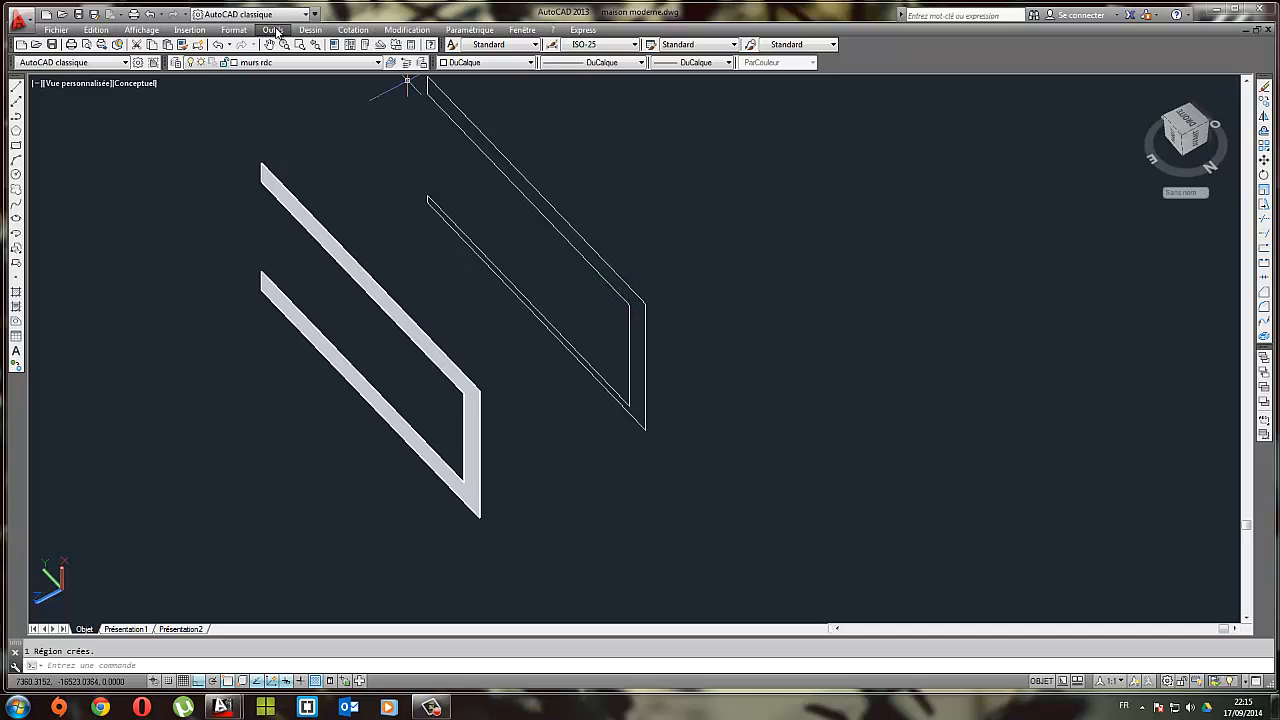
{"action": "left_click", "coordinate": [310, 30]}
{"action": "left_click", "coordinate": [341, 385]}
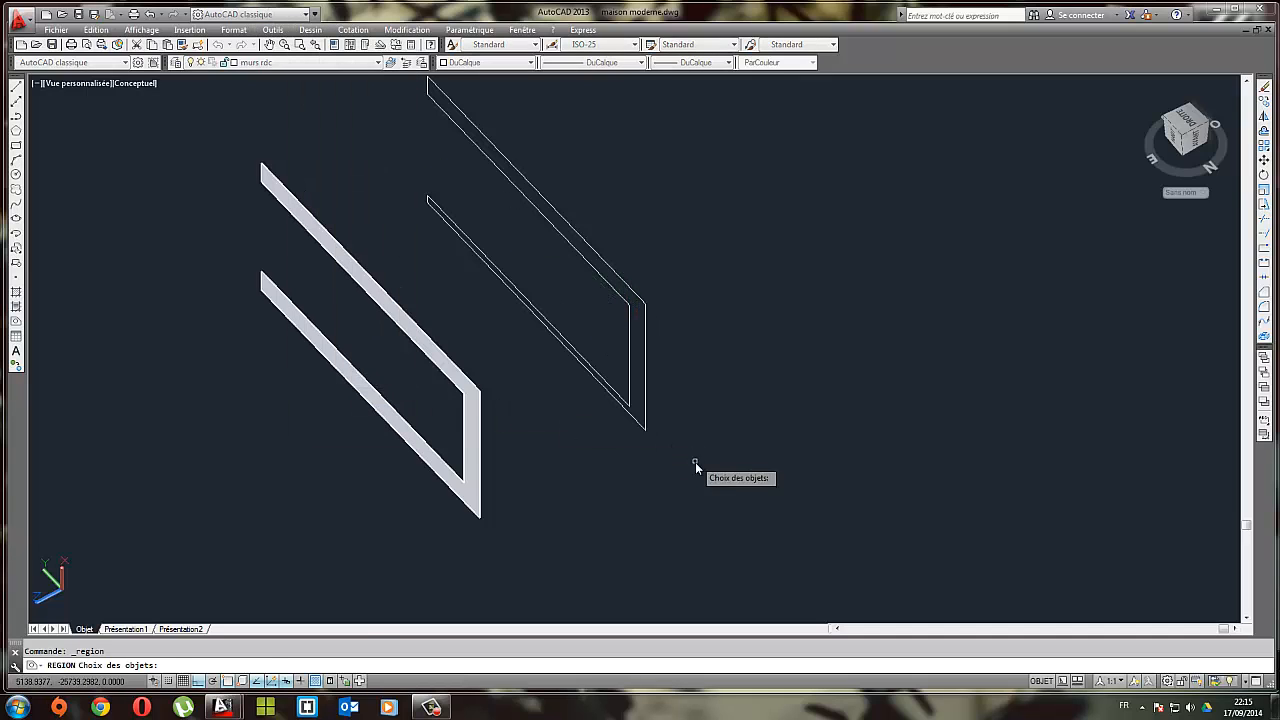
{"action": "left_click", "coordinate": [695, 462]}
{"action": "left_click", "coordinate": [543, 238]}
{"action": "left_click", "coordinate": [469, 279]}
{"action": "middle_click_drag", "start_coordinate": [399, 122], "coordinate": [400, 135]}
{"action": "left_click", "coordinate": [384, 86]}
{"action": "key", "text": "Return"}
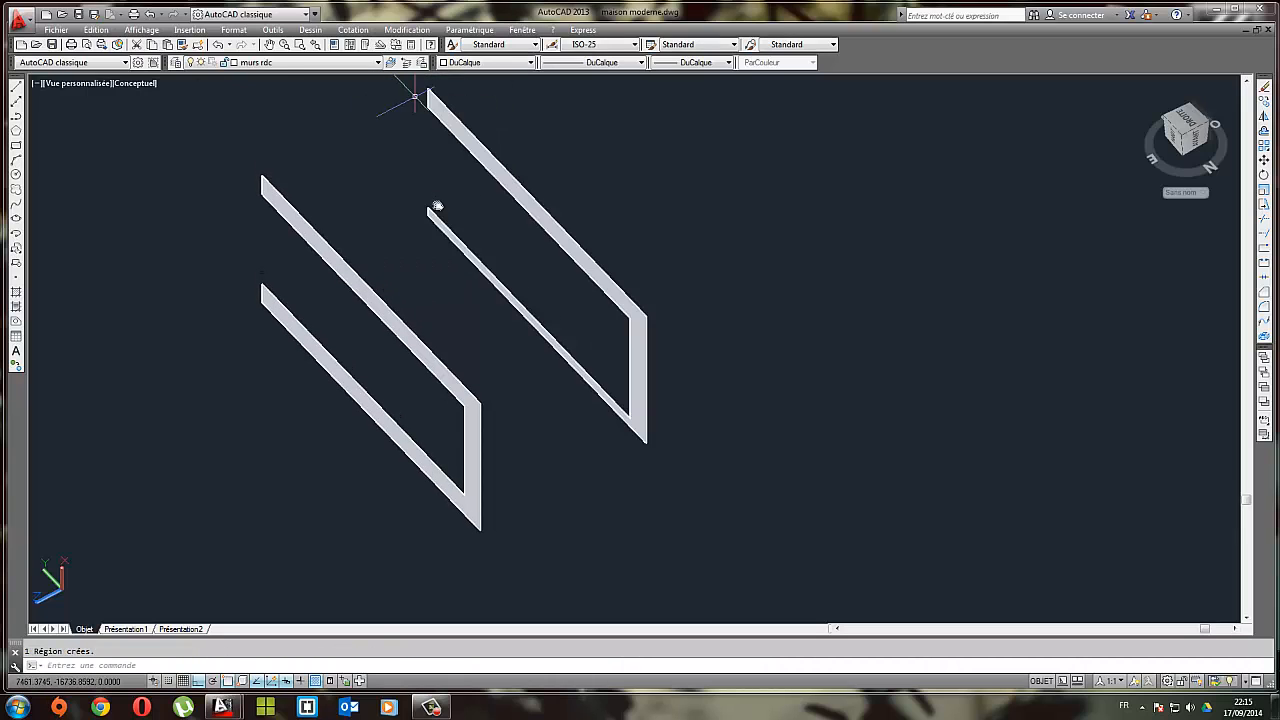
Examine the reference photo's upper storey and terrace and compare them with the house model
{"action": "middle_click_drag", "start_coordinate": [429, 209], "coordinate": [668, 377], "text": "shift"}
{"action": "scroll", "coordinate": [510, 208], "scroll_direction": "down", "scroll_amount": 5}
{"action": "middle_click_drag", "start_coordinate": [204, 347], "coordinate": [443, 423], "text": "shift"}
{"action": "scroll", "coordinate": [220, 326], "scroll_direction": "up", "scroll_amount": 6}
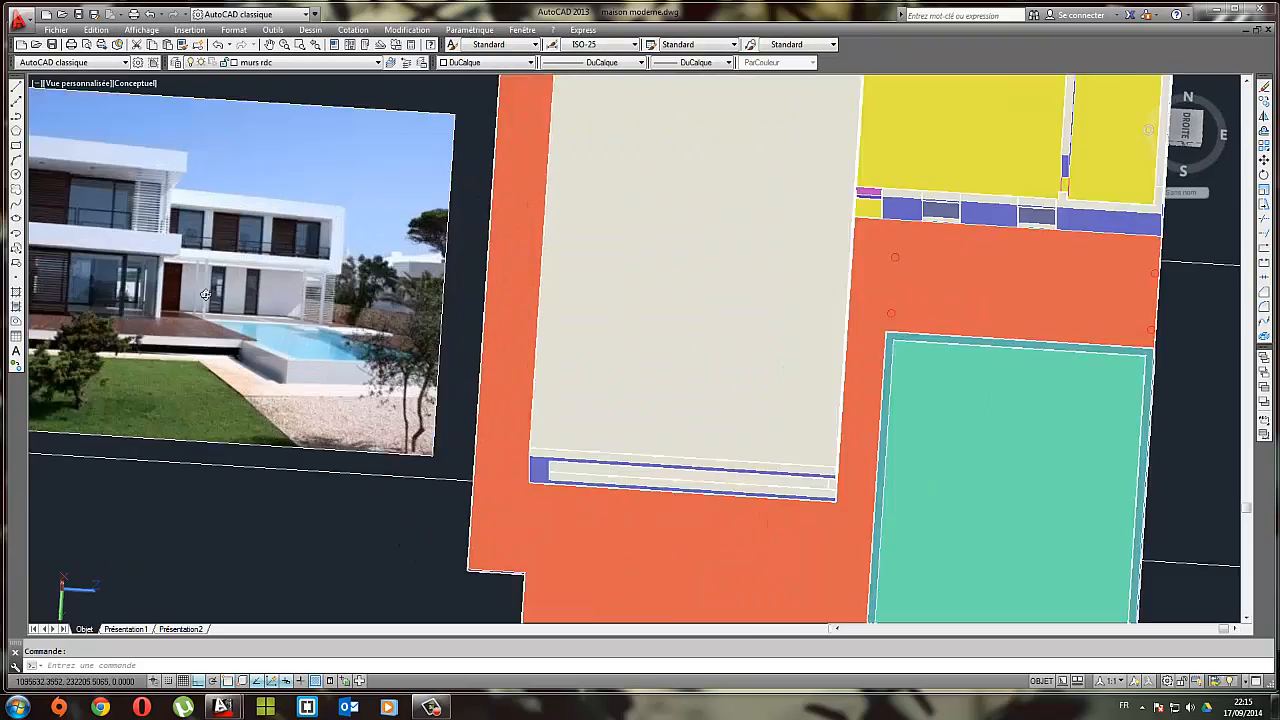
{"action": "scroll", "coordinate": [342, 264], "scroll_direction": "up", "scroll_amount": 3}
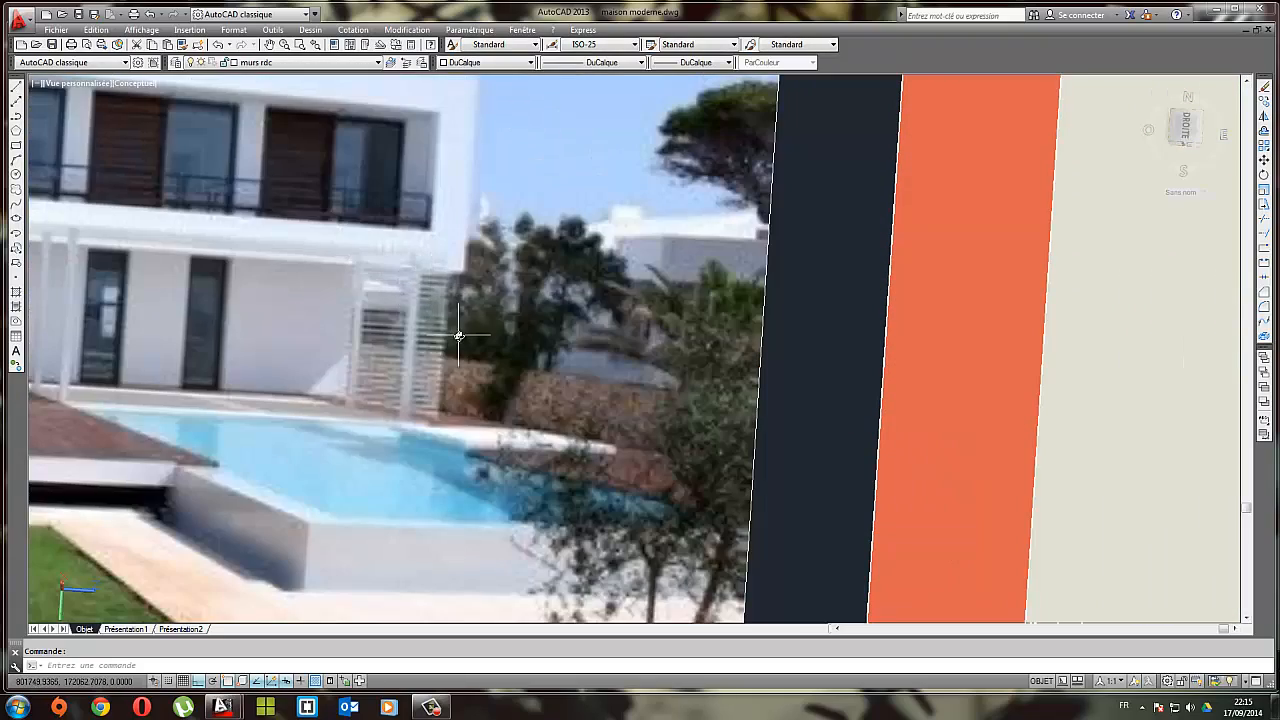
{"action": "middle_click_drag", "start_coordinate": [458, 336], "coordinate": [427, 265], "text": "shift"}
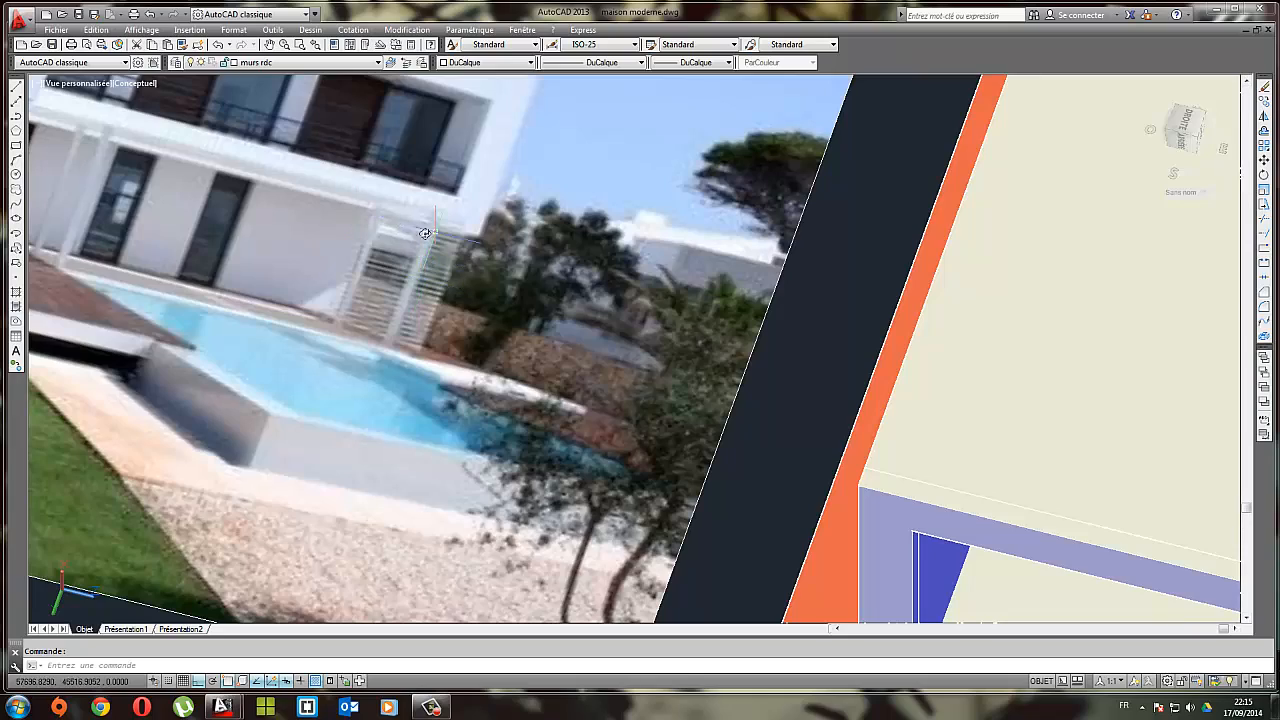
{"action": "scroll", "coordinate": [712, 304], "scroll_direction": "down", "scroll_amount": 8}
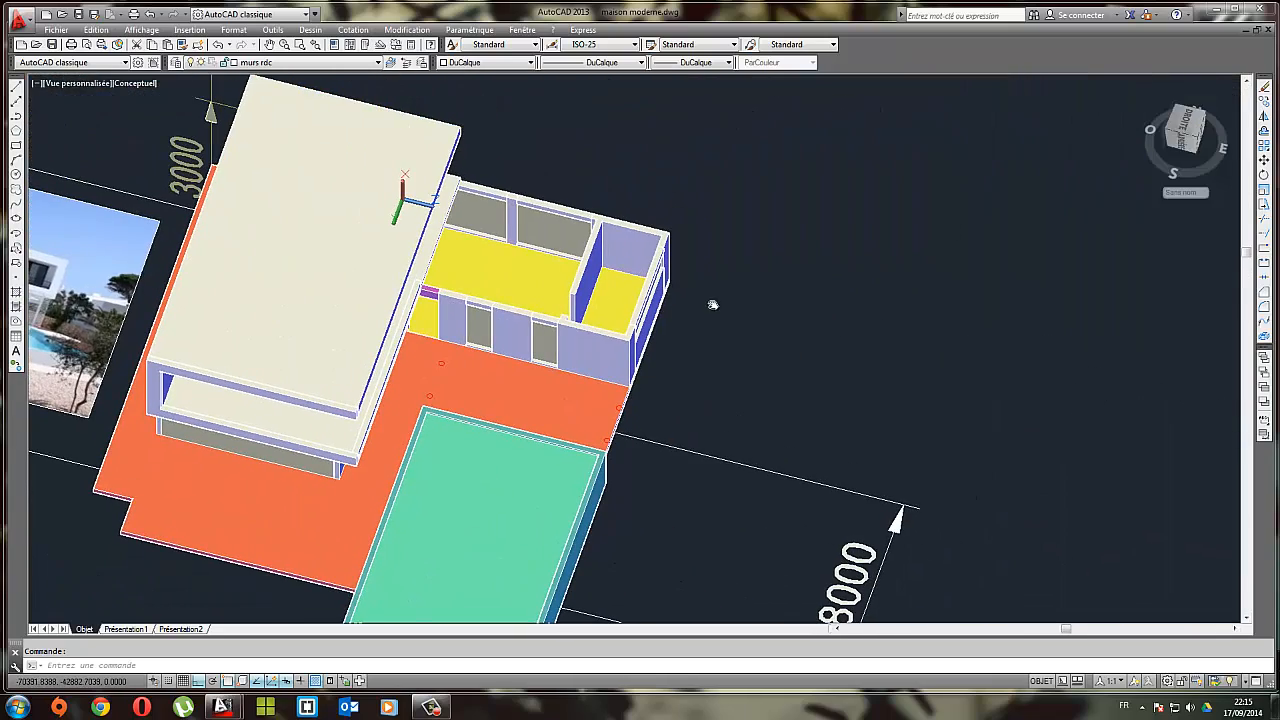
{"action": "middle_click_drag", "start_coordinate": [572, 376], "coordinate": [860, 333]}
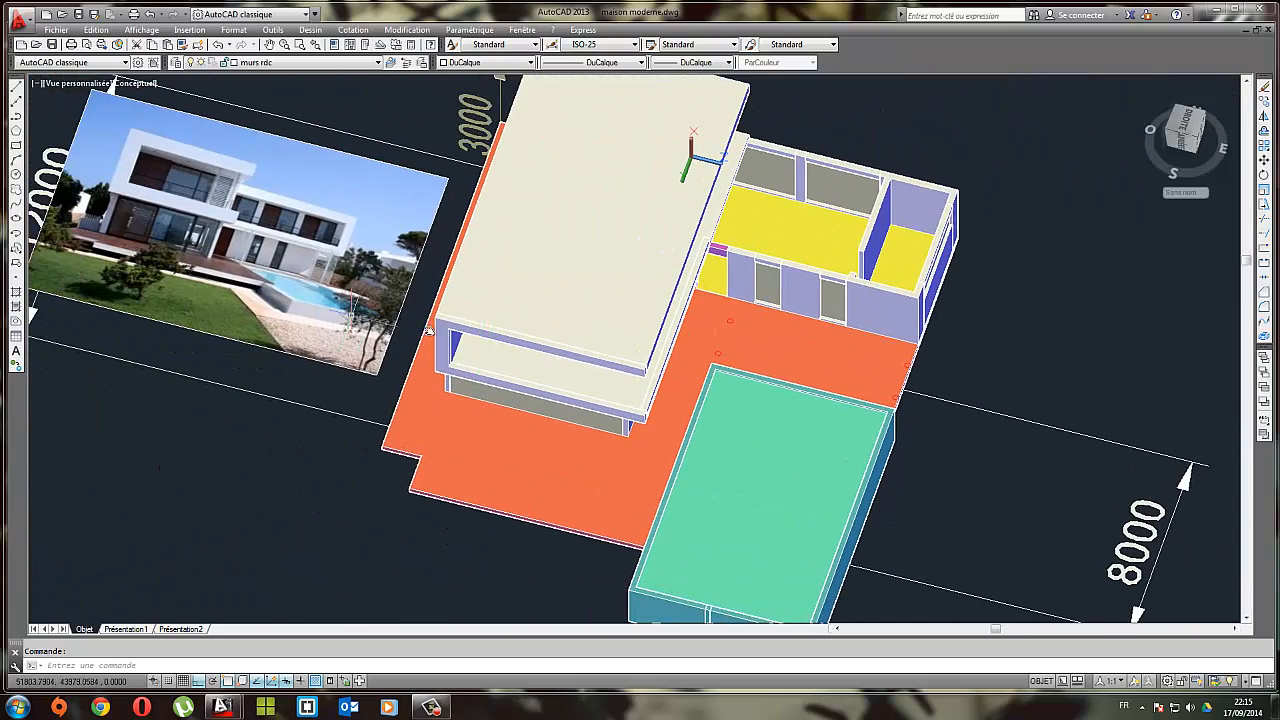
{"action": "middle_click_drag", "start_coordinate": [428, 332], "coordinate": [634, 363]}
{"action": "scroll", "coordinate": [438, 255], "scroll_direction": "up", "scroll_amount": 4}
{"action": "scroll", "coordinate": [456, 256], "scroll_direction": "down", "scroll_amount": 4}
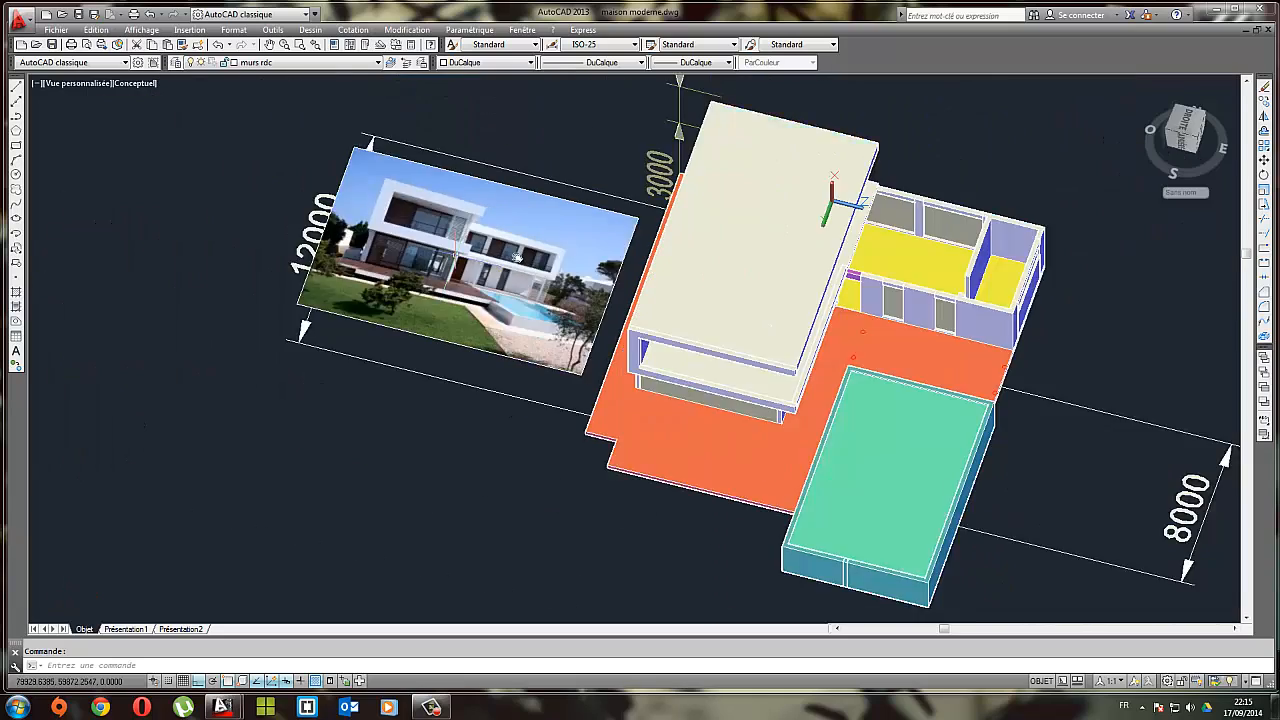
Move the equal-armed U-shaped region by its lower outer corner onto the top outer corner of the ground-floor end wall
{"action": "mouse_move", "coordinate": [456, 256]}
{"action": "middle_mouse_down", "text": "shift"}
{"action": "mouse_move", "coordinate": [629, 343]}
{"action": "mouse_move", "coordinate": [543, 277]}
{"action": "mouse_move", "coordinate": [457, 262]}
{"action": "middle_mouse_up", "text": "shift"}
{"action": "scroll", "coordinate": [517, 370], "scroll_direction": "up", "scroll_amount": 3}
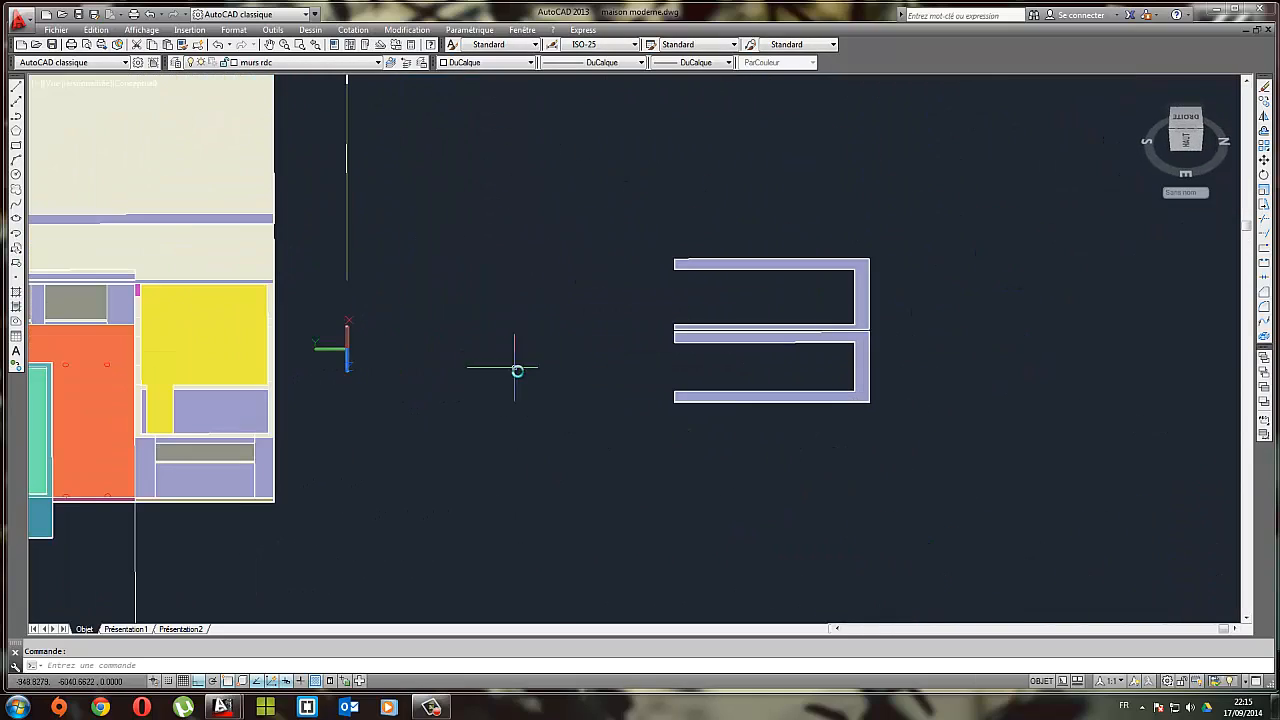
{"action": "left_click", "coordinate": [879, 430]}
{"action": "left_click", "coordinate": [820, 382]}
{"action": "middle_click_drag", "start_coordinate": [898, 393], "coordinate": [973, 389]}
{"action": "left_click", "coordinate": [1264, 161]}
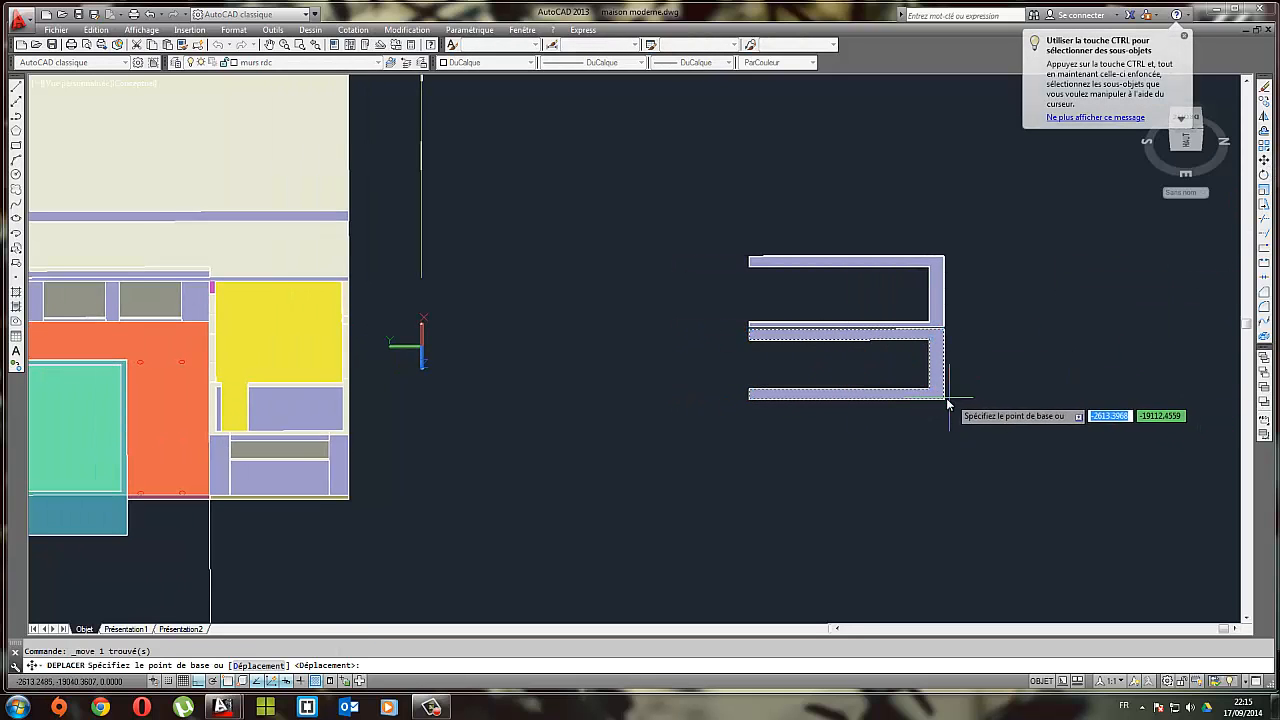
{"action": "left_click", "coordinate": [944, 399]}
{"action": "middle_click_drag", "start_coordinate": [335, 453], "coordinate": [501, 380]}
{"action": "scroll", "coordinate": [480, 375], "scroll_direction": "up", "scroll_amount": 5}
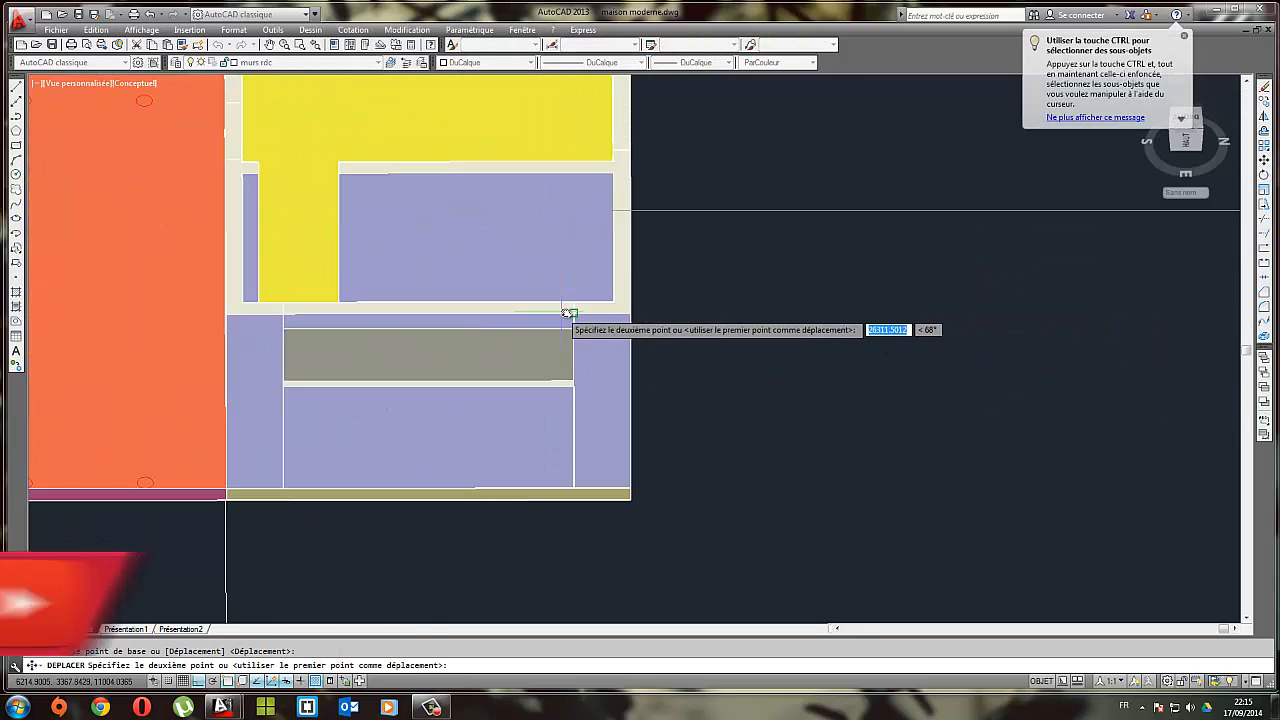
{"action": "left_click", "coordinate": [632, 313]}
{"action": "scroll", "coordinate": [522, 342], "scroll_direction": "down", "scroll_amount": 2}
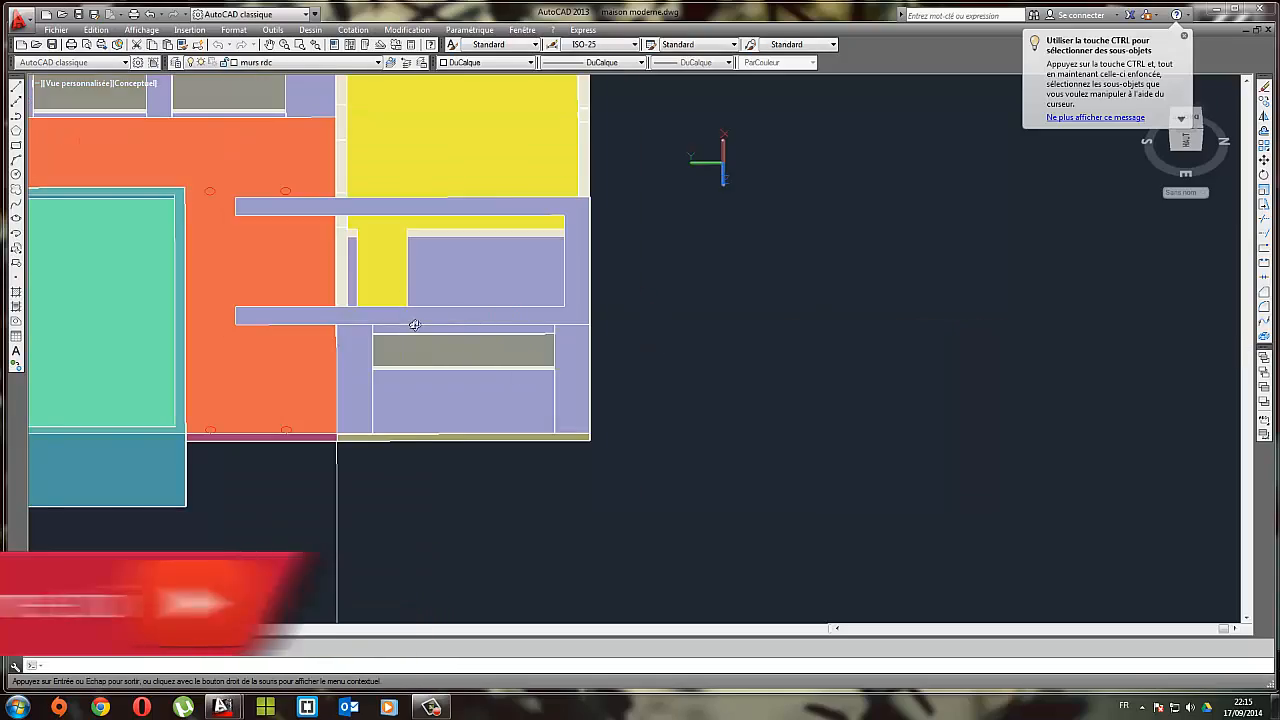
Extrude the U-shaped region on the end wall 200 toward the inside of the house
{"action": "middle_click_drag", "start_coordinate": [414, 326], "coordinate": [483, 292], "text": "shift"}
{"action": "left_click", "coordinate": [383, 286]}
{"action": "scroll", "coordinate": [383, 286], "scroll_direction": "down", "scroll_amount": 4}
{"action": "scroll", "coordinate": [496, 271], "scroll_direction": "up", "scroll_amount": 3}
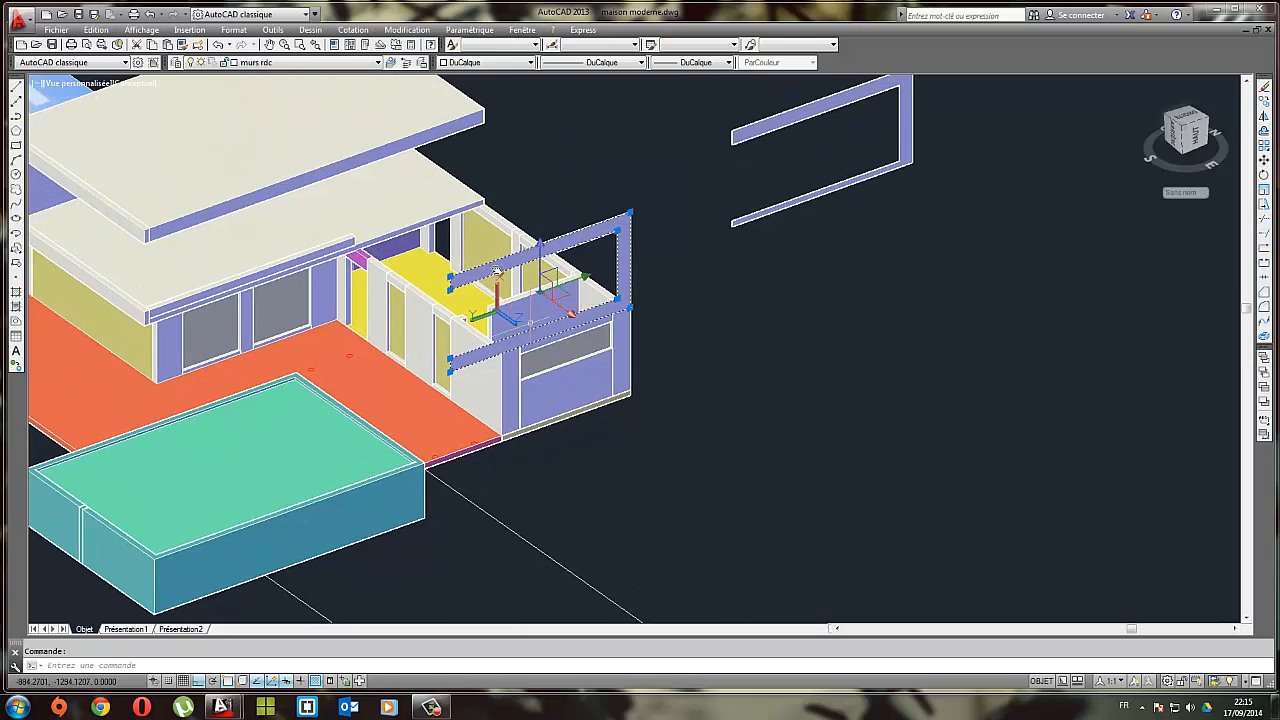
{"action": "left_click", "coordinate": [310, 30]}
{"action": "mouse_move", "coordinate": [340, 46]}
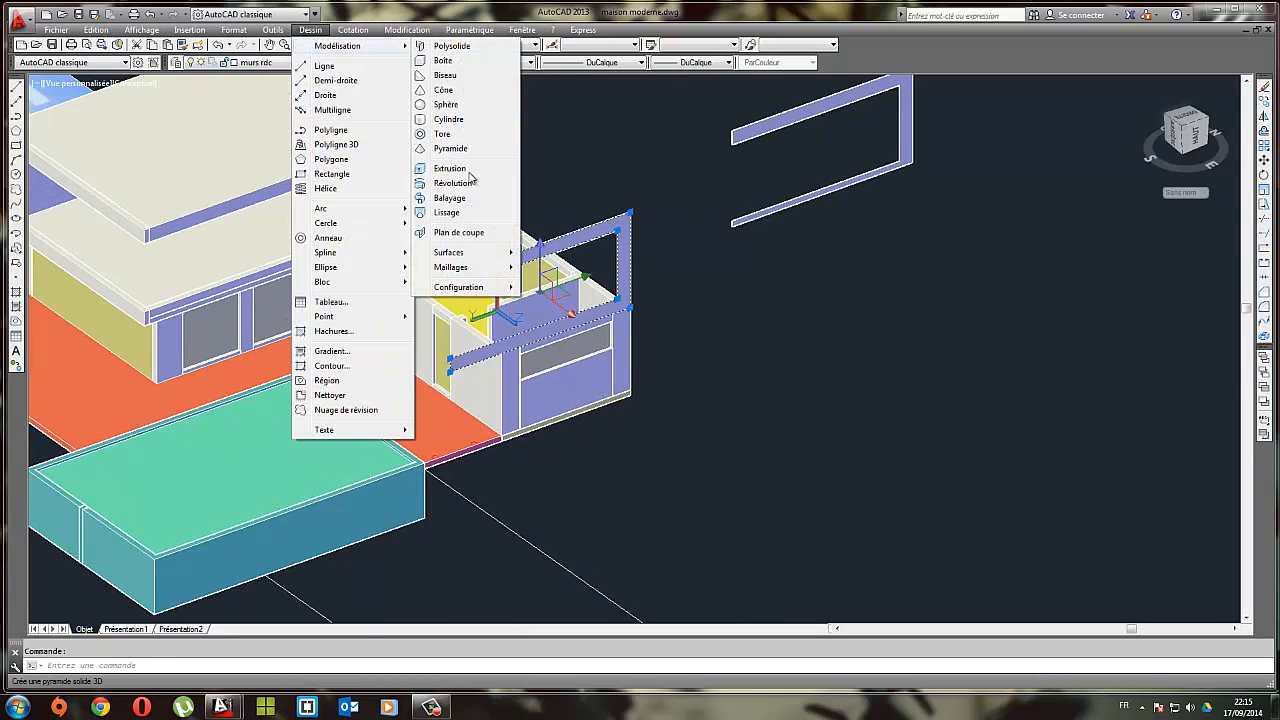
{"action": "left_click", "coordinate": [461, 172]}
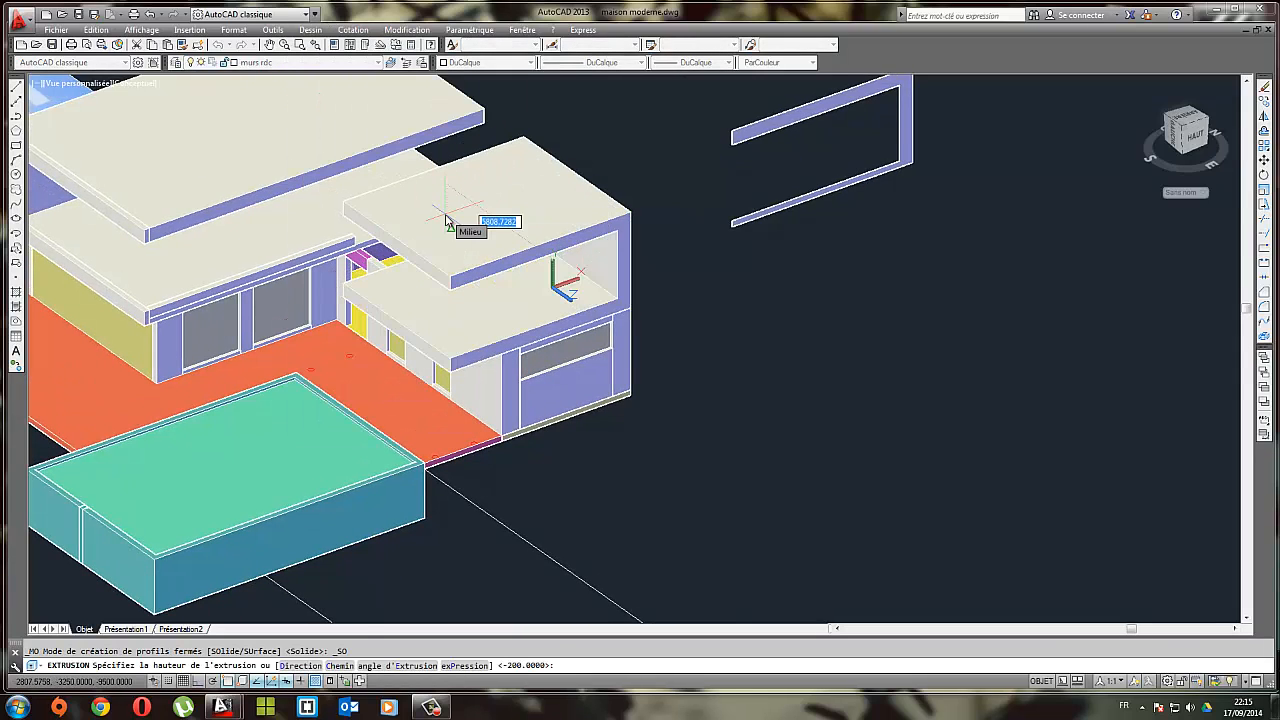
{"action": "type", "text": "200"}
{"action": "key", "text": "Return"}
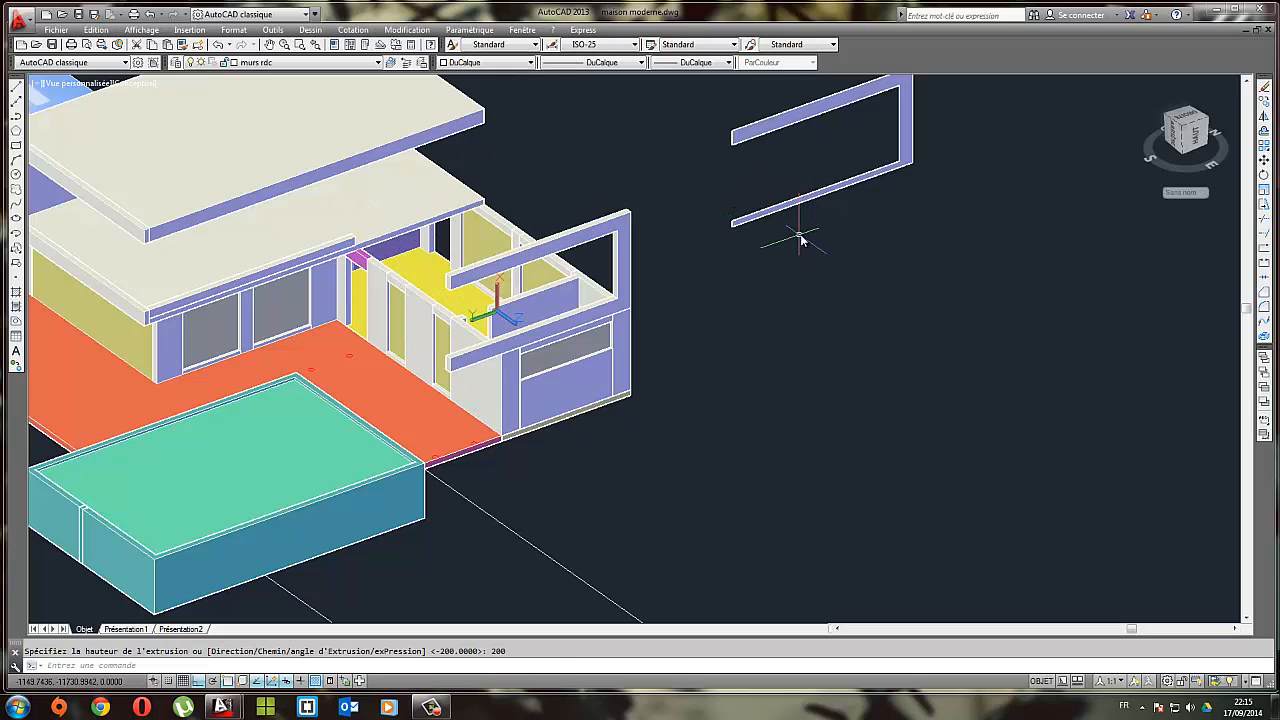
Move the remaining U-shaped region by its upper outer corner onto the nearest corner of the high roof slab
{"action": "left_click", "coordinate": [783, 205]}
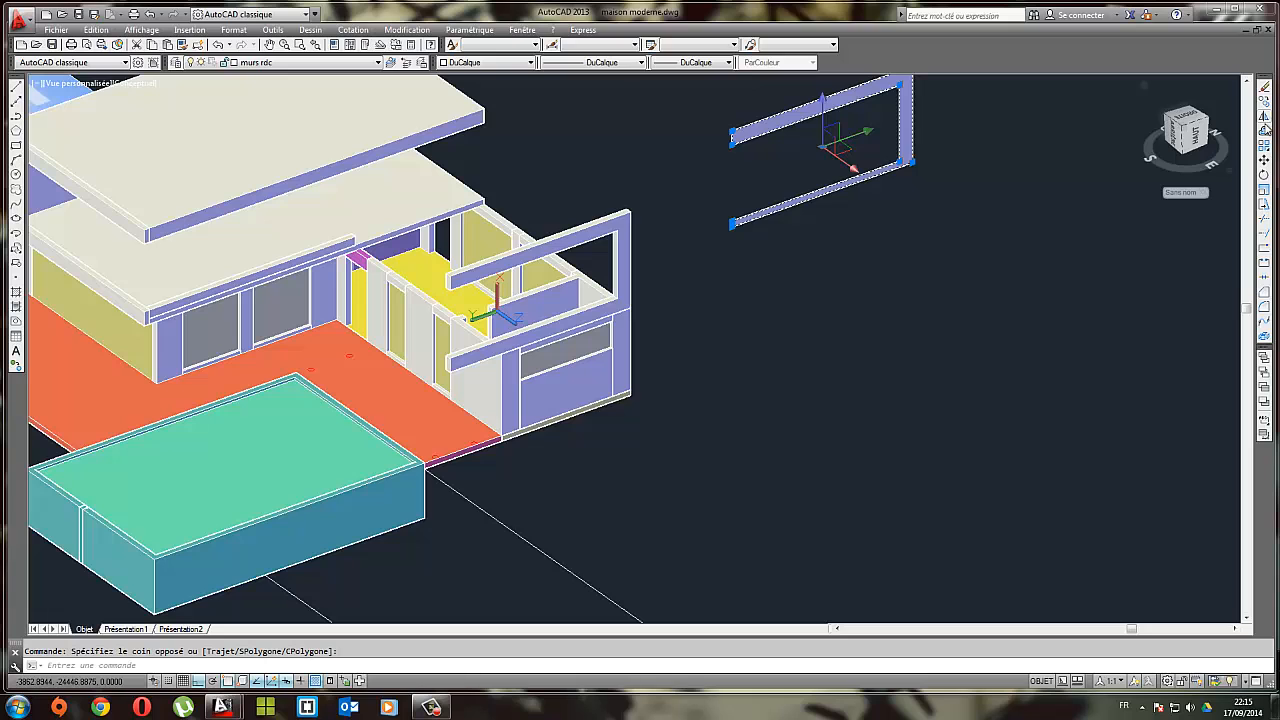
{"action": "left_click", "coordinate": [1265, 160]}
{"action": "middle_click_drag", "start_coordinate": [805, 206], "coordinate": [771, 314]}
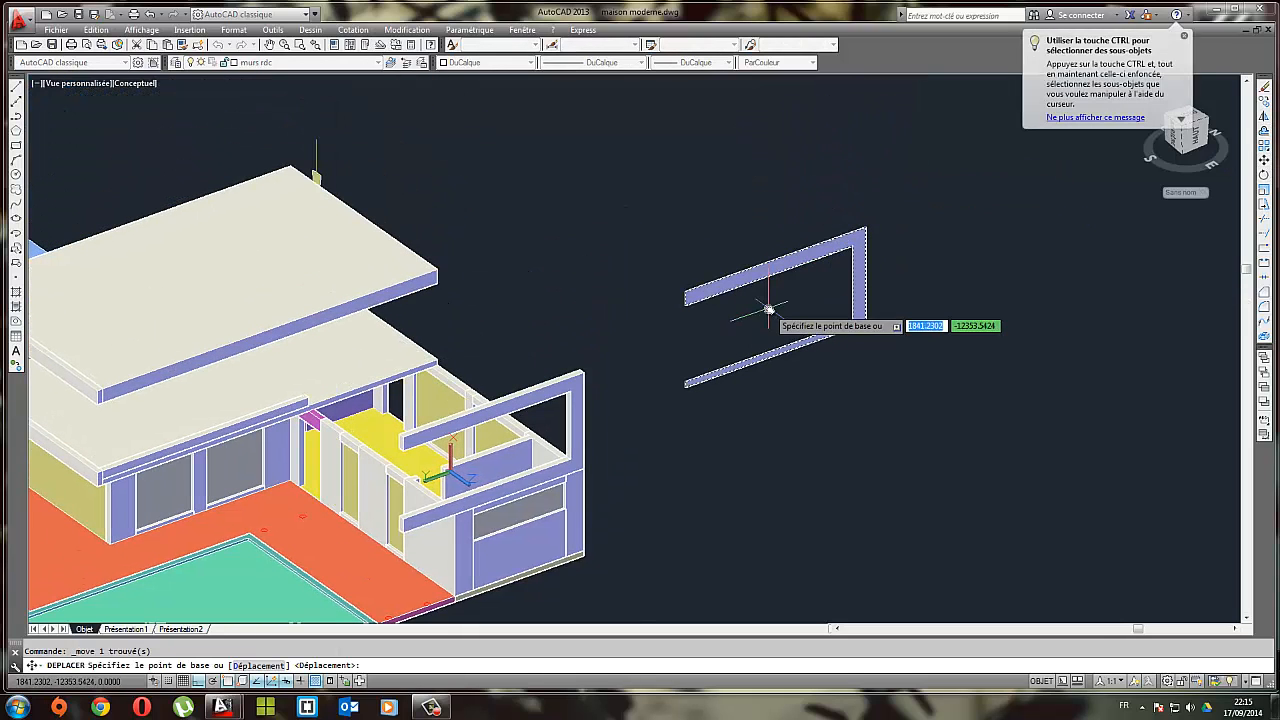
{"action": "left_click", "coordinate": [866, 226]}
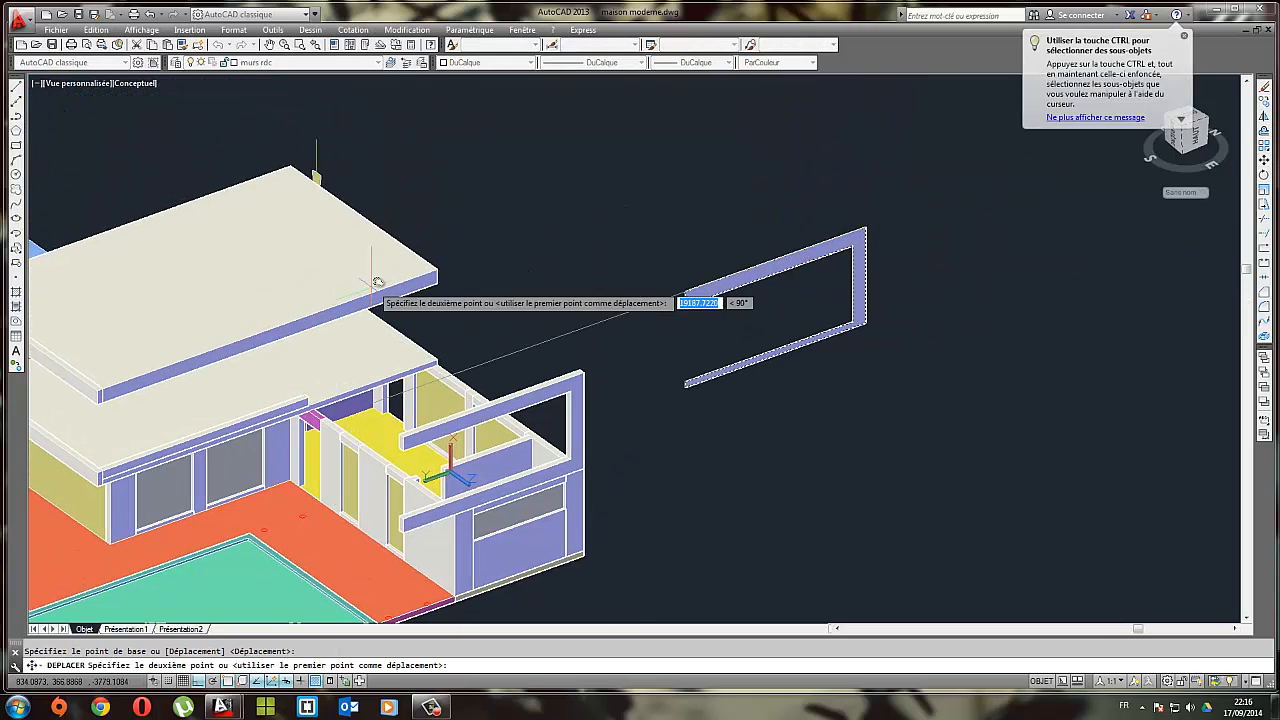
{"action": "left_click", "coordinate": [434, 272]}
Extrude the U-shaped region at the high roof slab up to the corner of the frame on the end wall
{"action": "left_click", "coordinate": [432, 337]}
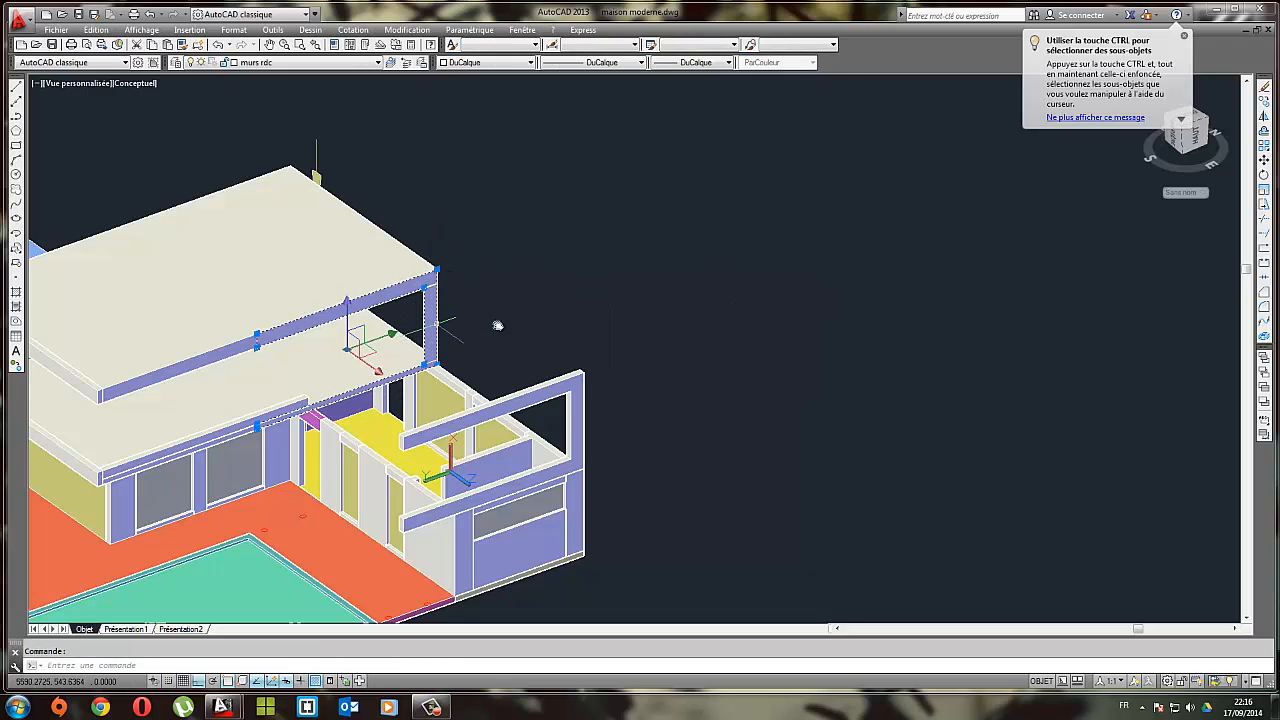
{"action": "middle_click_drag", "start_coordinate": [556, 323], "coordinate": [510, 239], "text": "shift"}
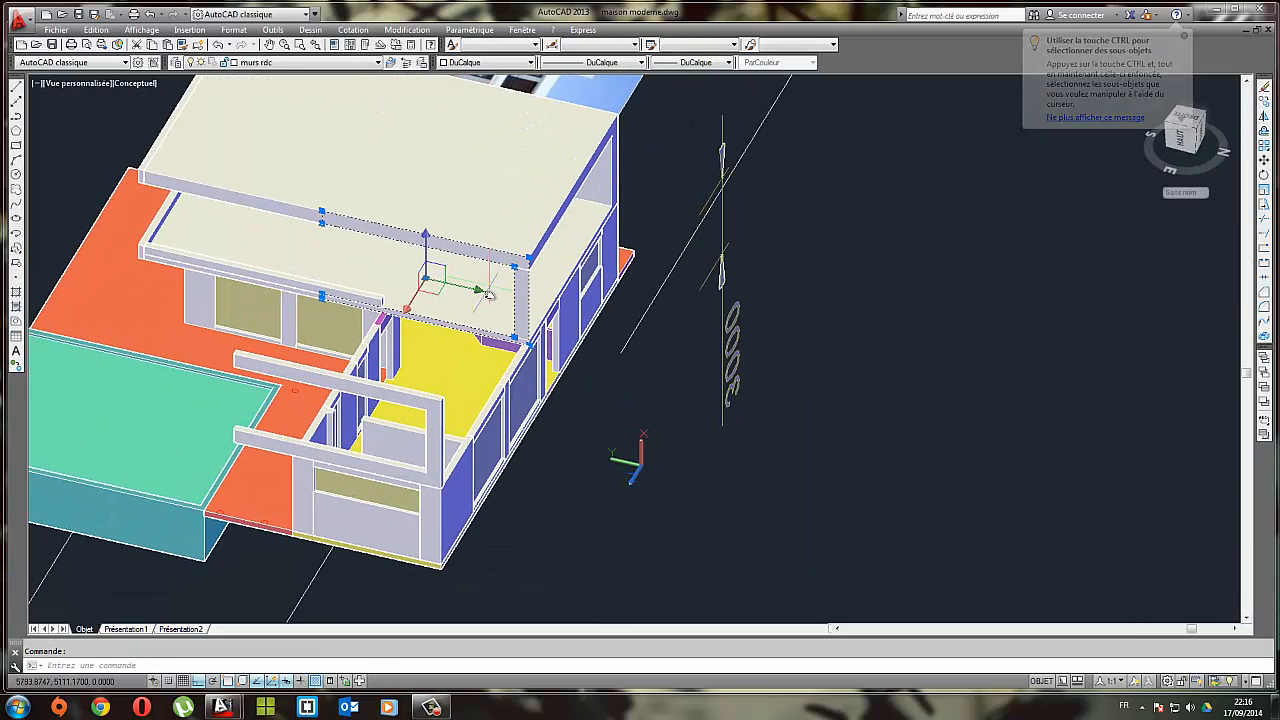
{"action": "left_click", "coordinate": [310, 29]}
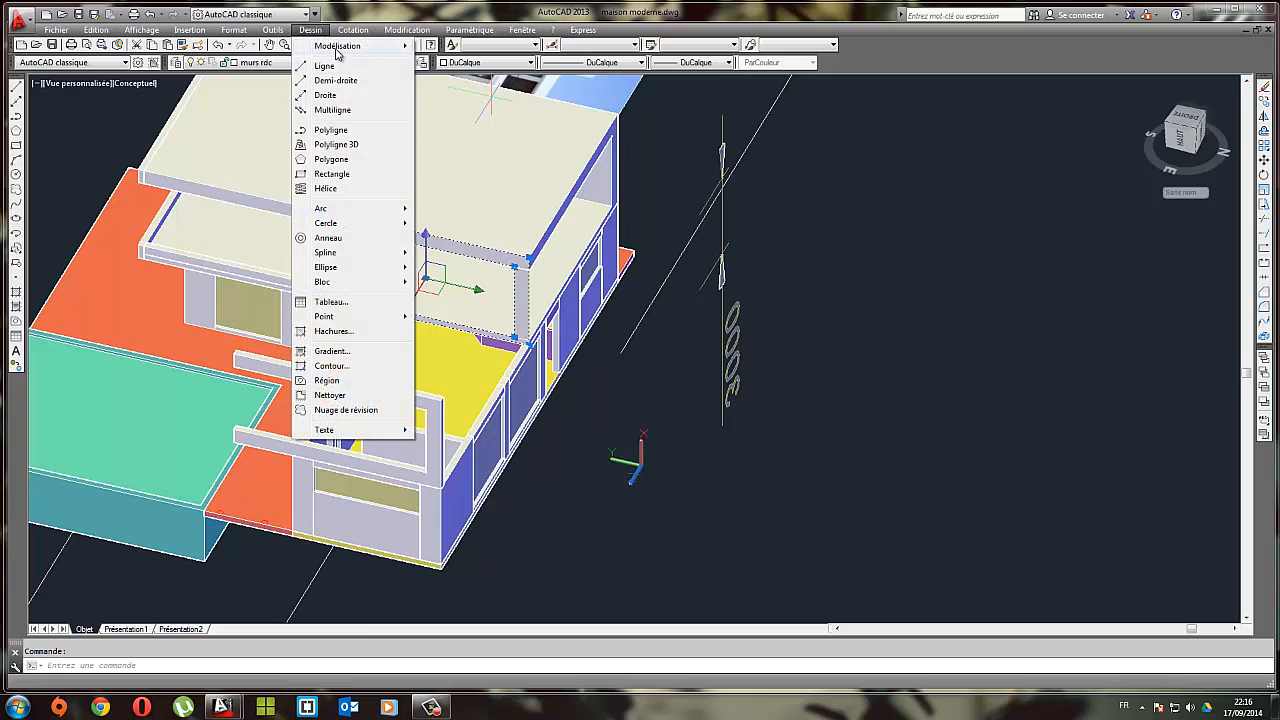
{"action": "mouse_move", "coordinate": [337, 48]}
{"action": "left_click", "coordinate": [446, 170]}
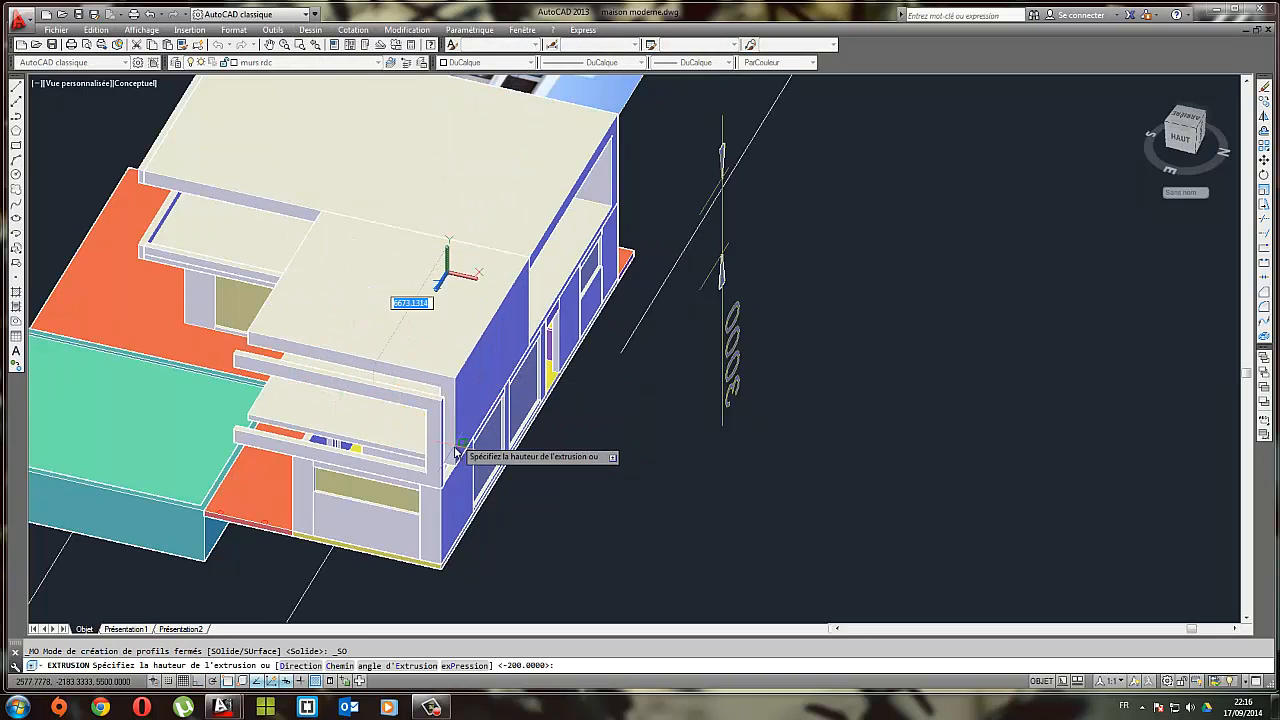
{"action": "left_click", "coordinate": [442, 396]}
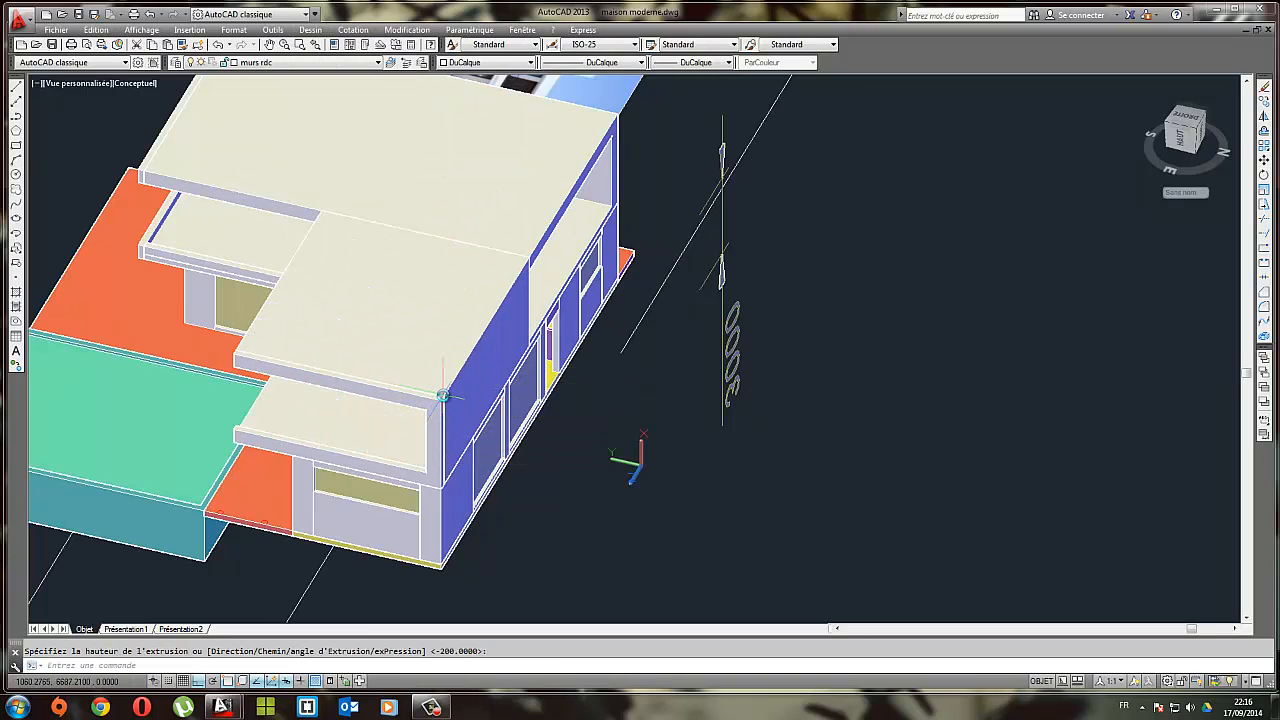
{"action": "middle_click_drag", "start_coordinate": [379, 407], "coordinate": [471, 297], "text": "shift"}
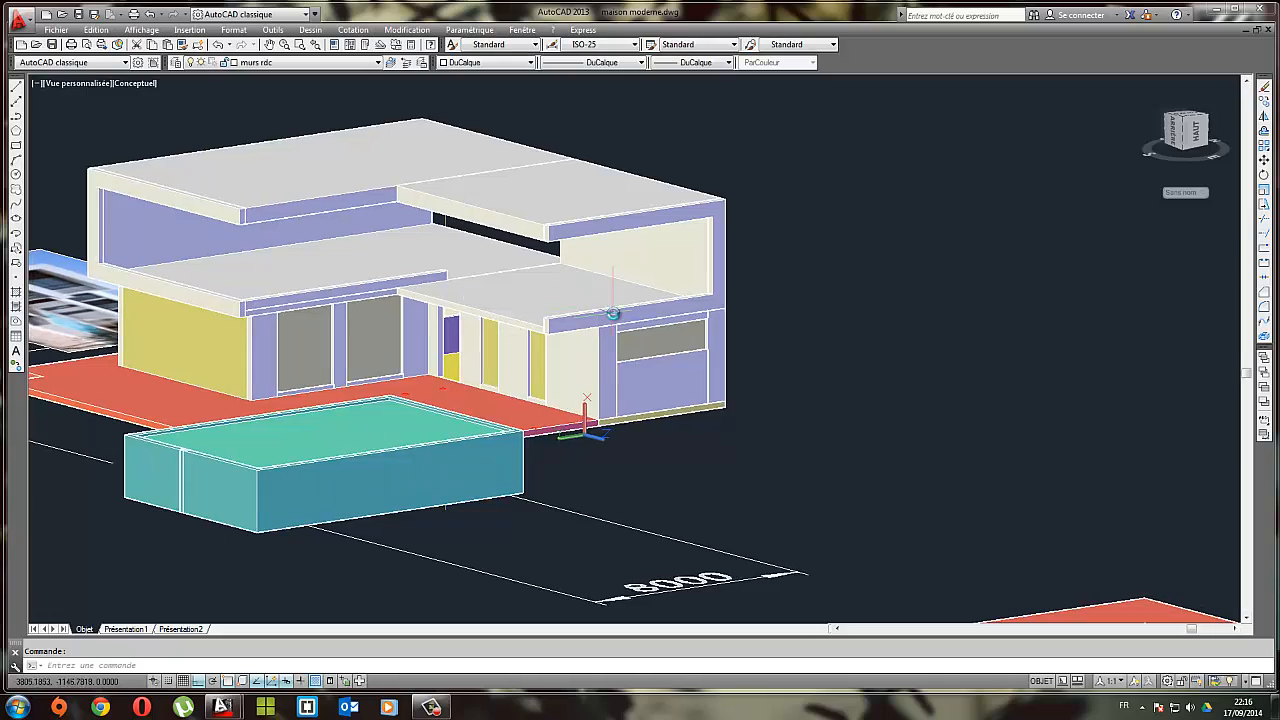
{"action": "middle_click_drag", "start_coordinate": [614, 314], "coordinate": [357, 320], "text": "shift"}
{"action": "scroll", "coordinate": [514, 271], "scroll_direction": "up", "scroll_amount": 6}
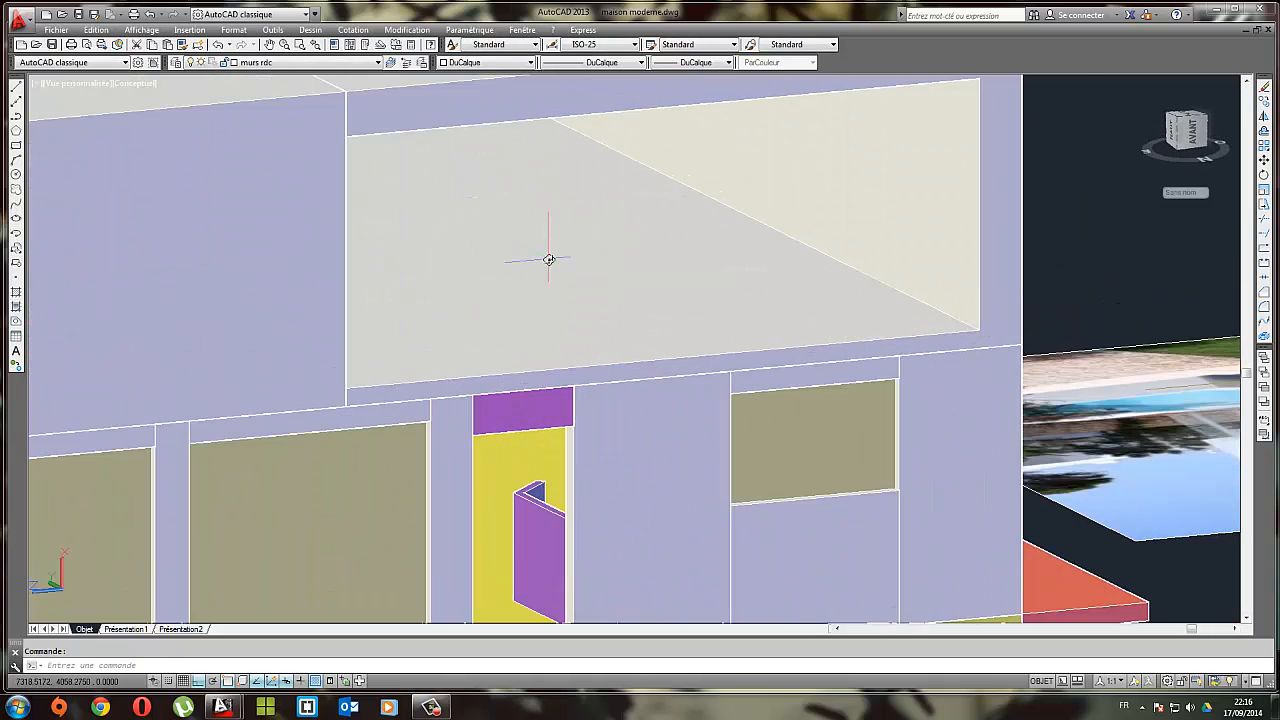
{"action": "middle_click_drag", "start_coordinate": [613, 283], "coordinate": [546, 314], "text": "shift"}
{"action": "scroll", "coordinate": [496, 289], "scroll_direction": "down", "scroll_amount": 4}
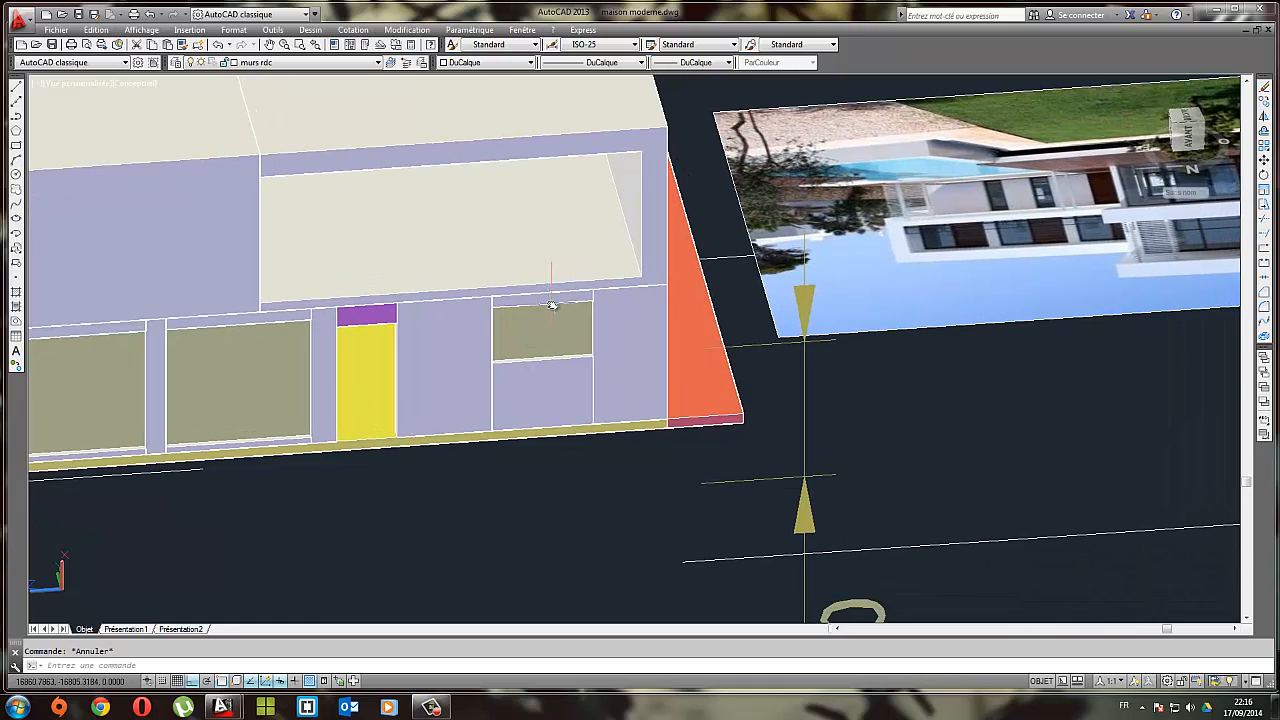
{"action": "scroll", "coordinate": [198, 200], "scroll_direction": "down", "scroll_amount": 2}
{"action": "middle_click_drag", "start_coordinate": [198, 200], "coordinate": [306, 215]}
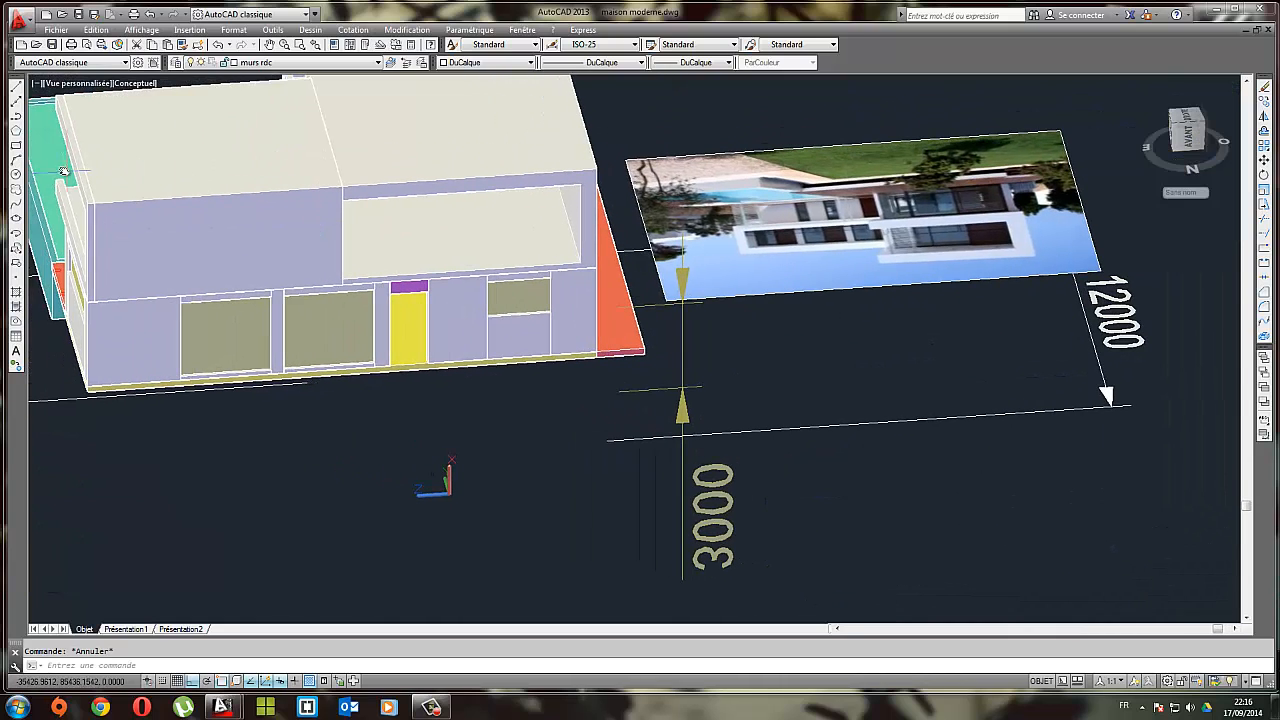
{"action": "left_click", "coordinate": [16, 145]}
{"action": "scroll", "coordinate": [560, 270], "scroll_direction": "up", "scroll_amount": 2}
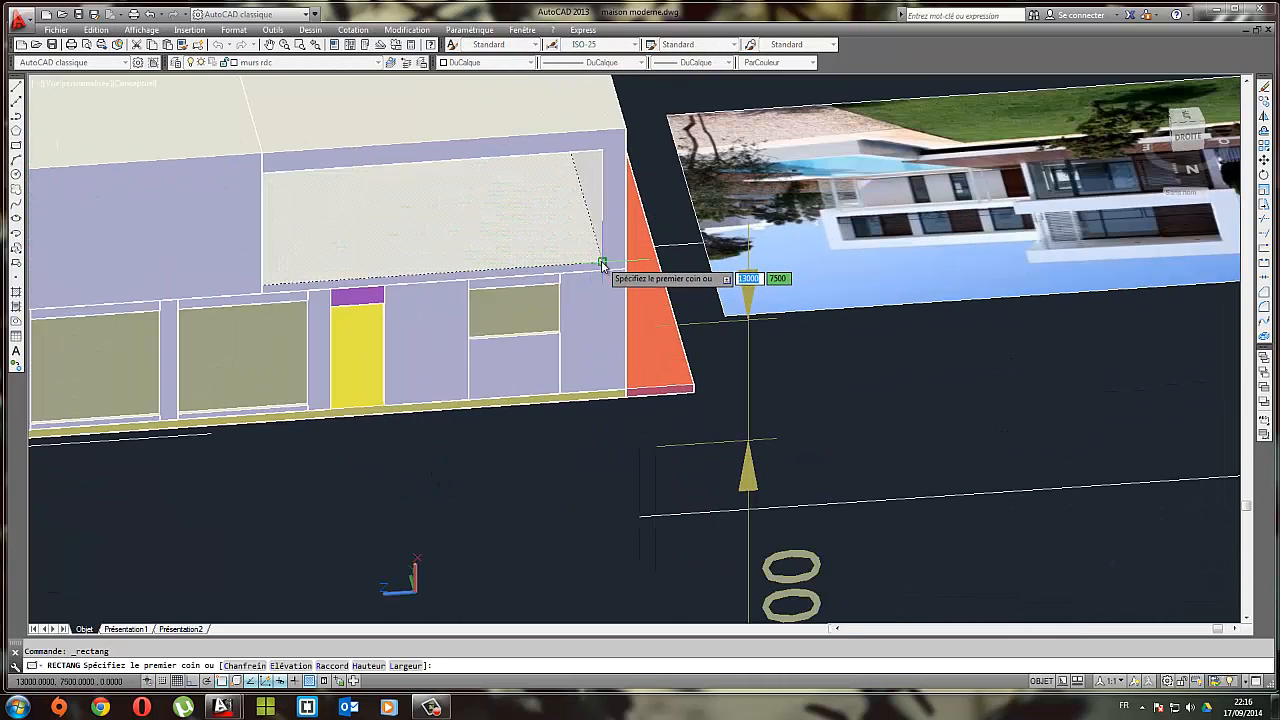
{"action": "left_click", "coordinate": [602, 265]}
{"action": "key", "text": "Escape"}
Reorient the UCS so its X axis runs along the front facade and its Y axis points up
{"action": "middle_click_drag", "start_coordinate": [401, 379], "coordinate": [500, 261]}
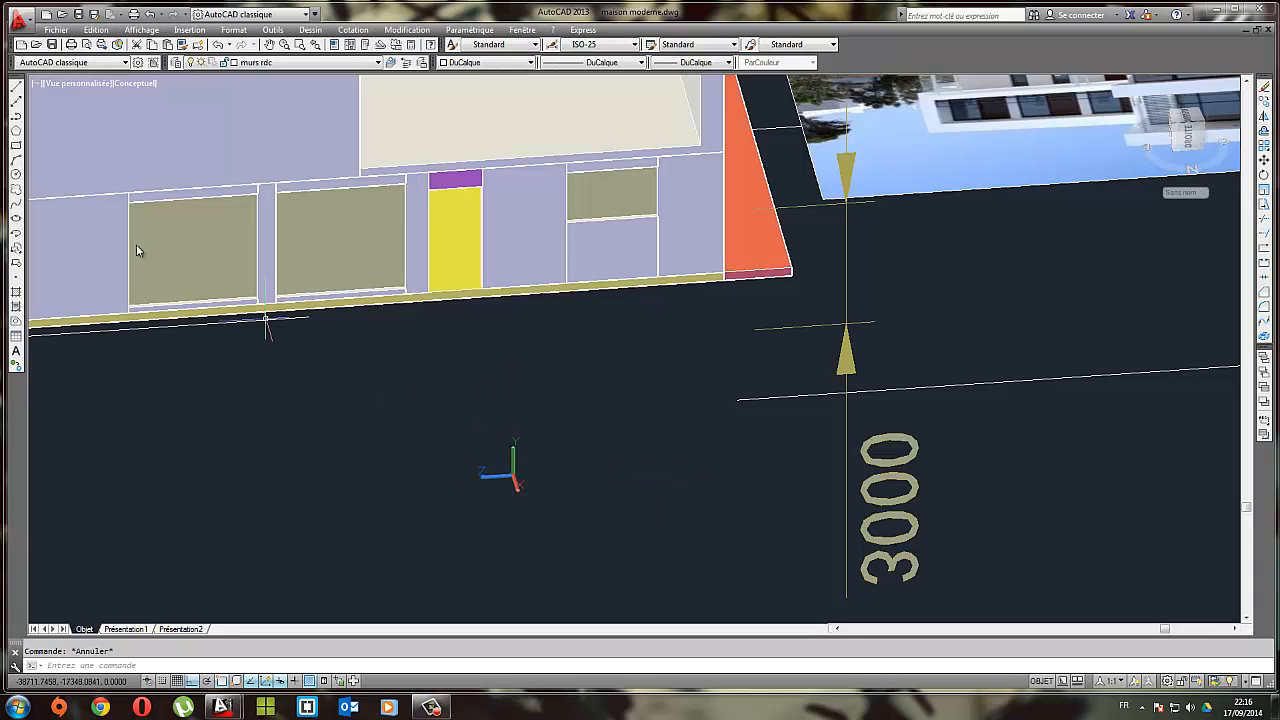
{"action": "left_click", "coordinate": [519, 489]}
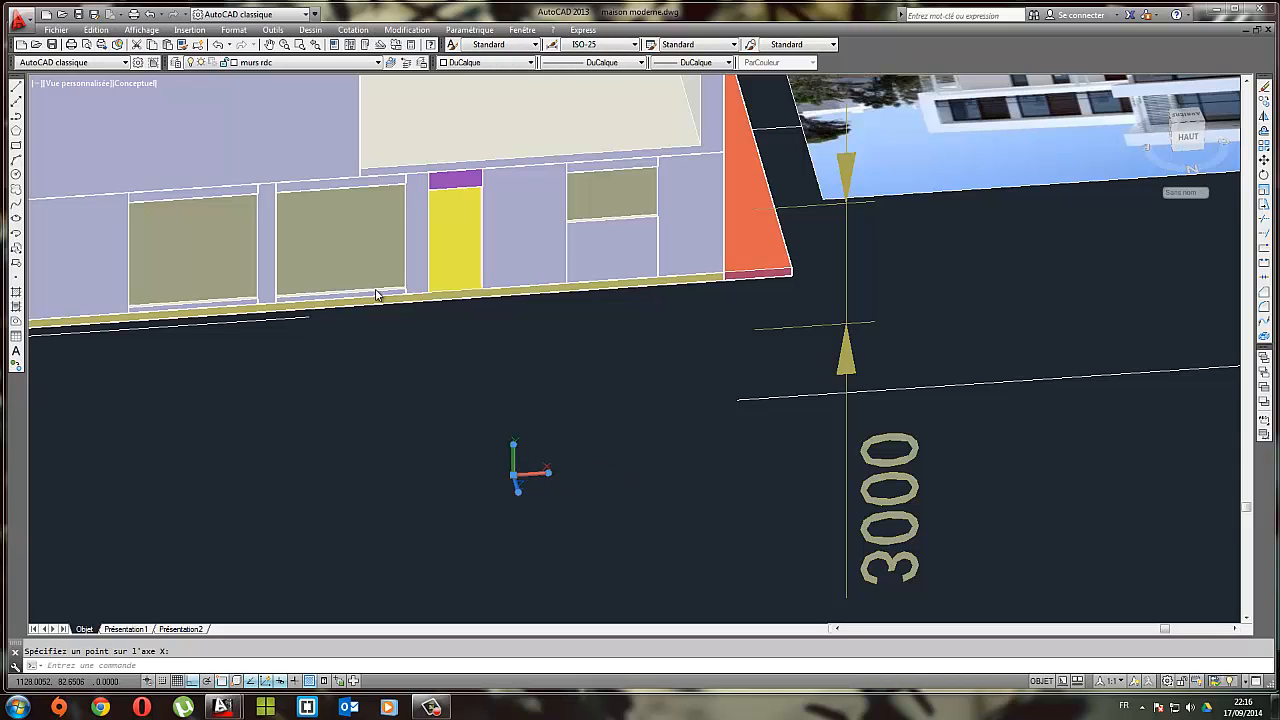
{"action": "left_click", "coordinate": [16, 147]}
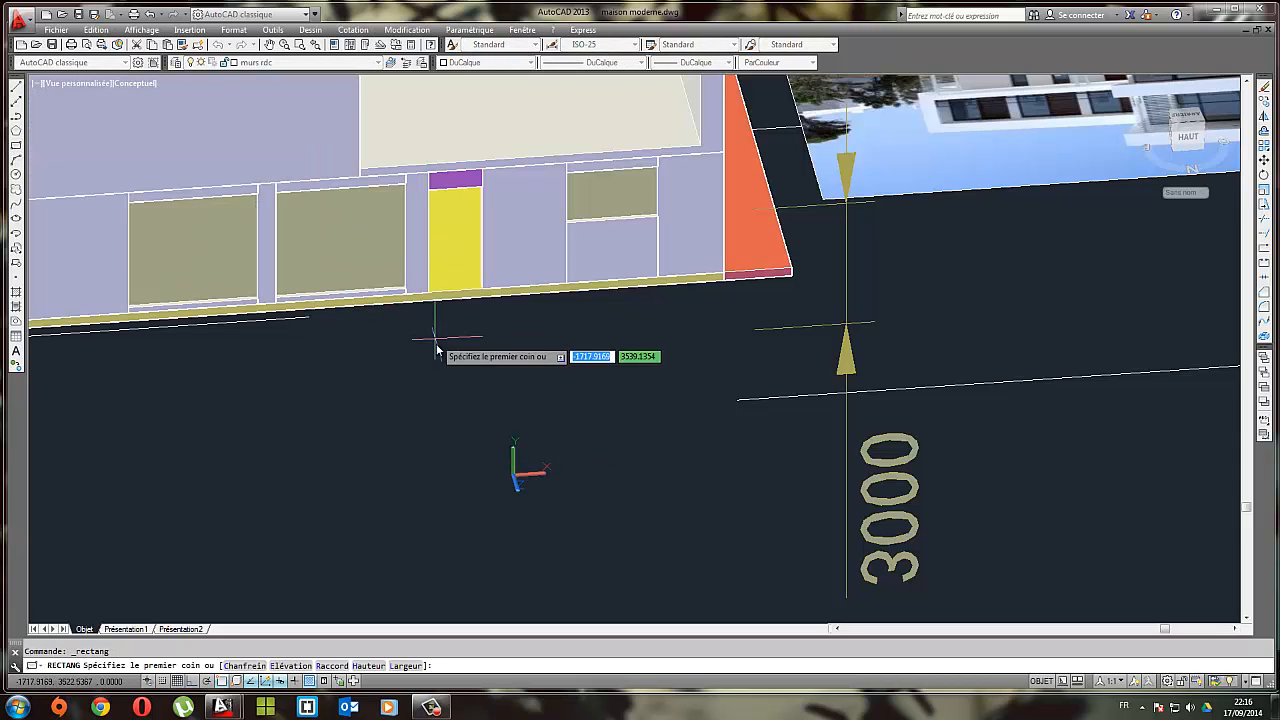
{"action": "scroll", "coordinate": [517, 452], "scroll_direction": "down", "scroll_amount": 3}
{"action": "scroll", "coordinate": [466, 309], "scroll_direction": "up", "scroll_amount": 2}
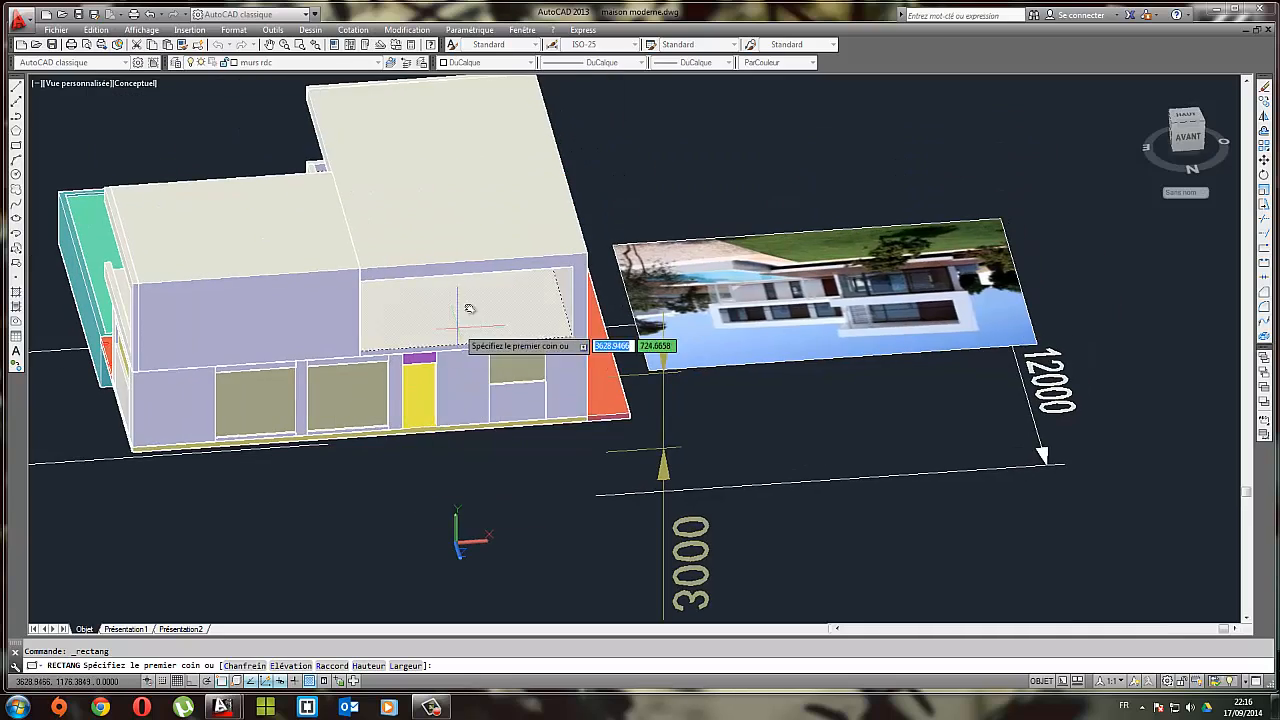
{"action": "scroll", "coordinate": [634, 246], "scroll_direction": "up", "scroll_amount": 4}
{"action": "left_click", "coordinate": [671, 228]}
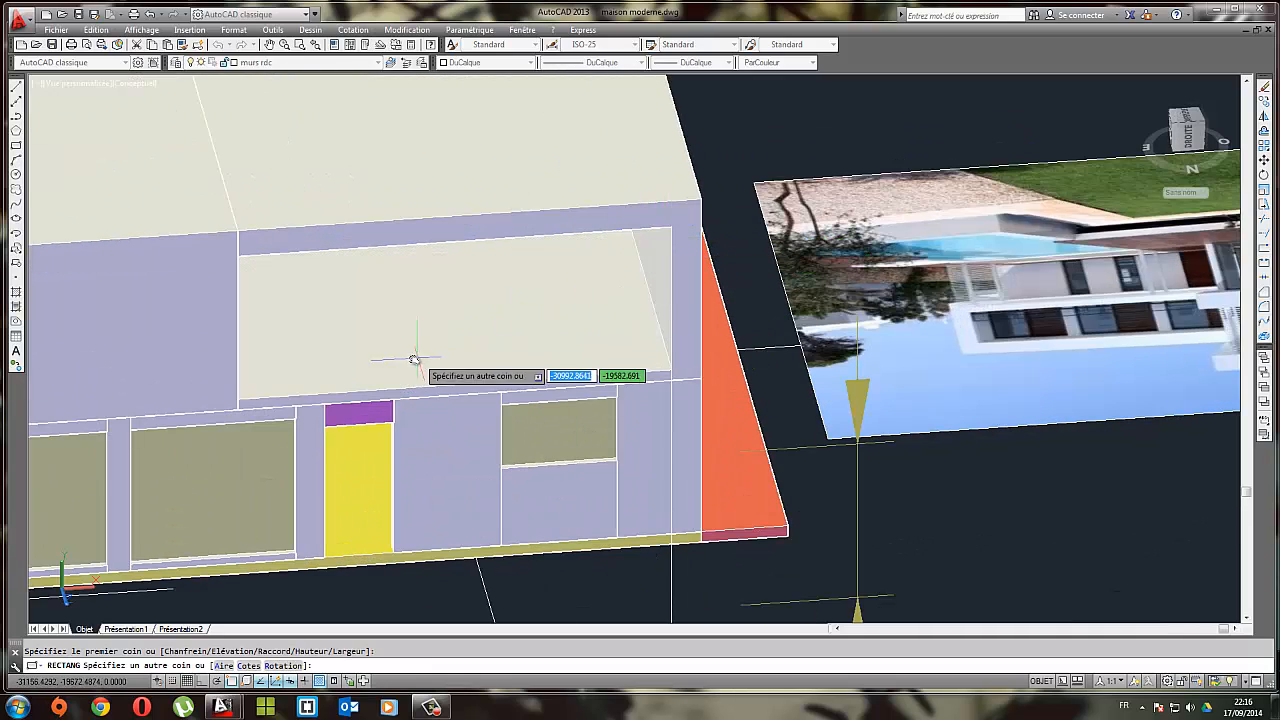
{"action": "scroll", "coordinate": [423, 433], "scroll_direction": "down", "scroll_amount": 3}
{"action": "middle_click_drag", "start_coordinate": [366, 536], "coordinate": [446, 235]}
{"action": "scroll", "coordinate": [446, 235], "scroll_direction": "down", "scroll_amount": 2}
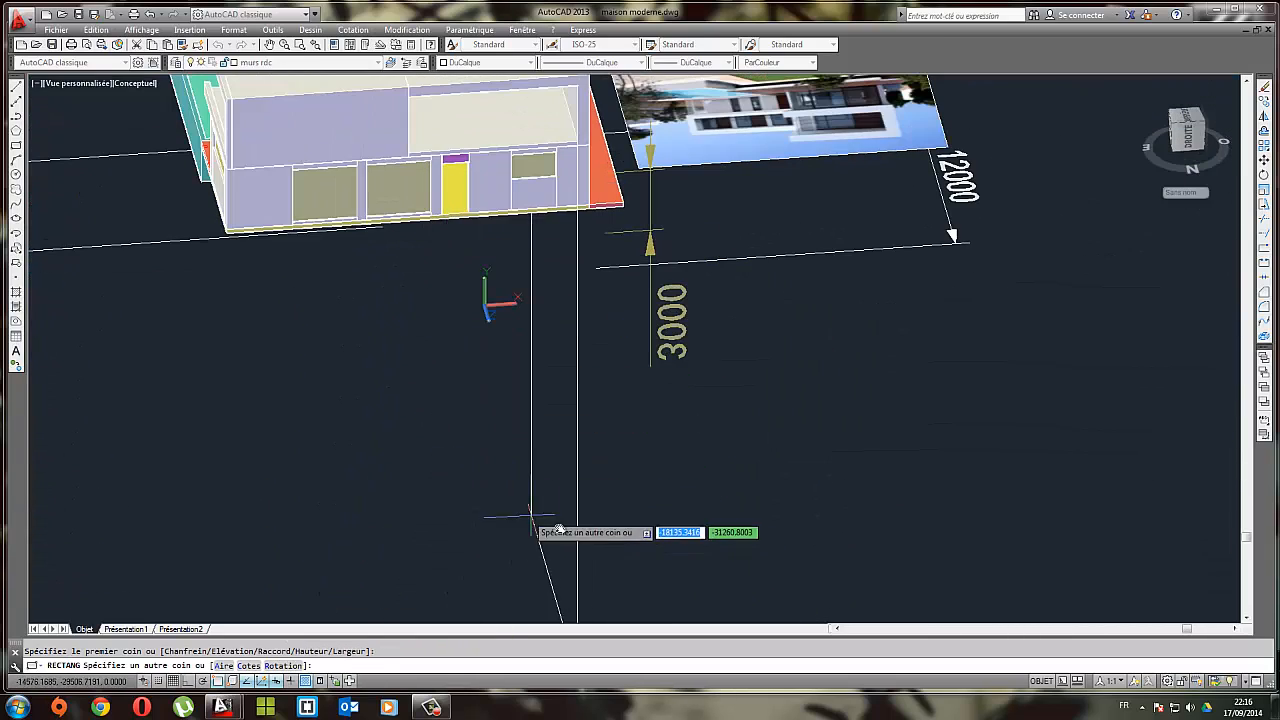
{"action": "key", "text": "Escape"}
Try to draw a rectangle across the upper-storey opening, starting from the lower corner beside the solid wall
{"action": "right_click", "coordinate": [413, 272]}
{"action": "mouse_move", "coordinate": [450, 295]}
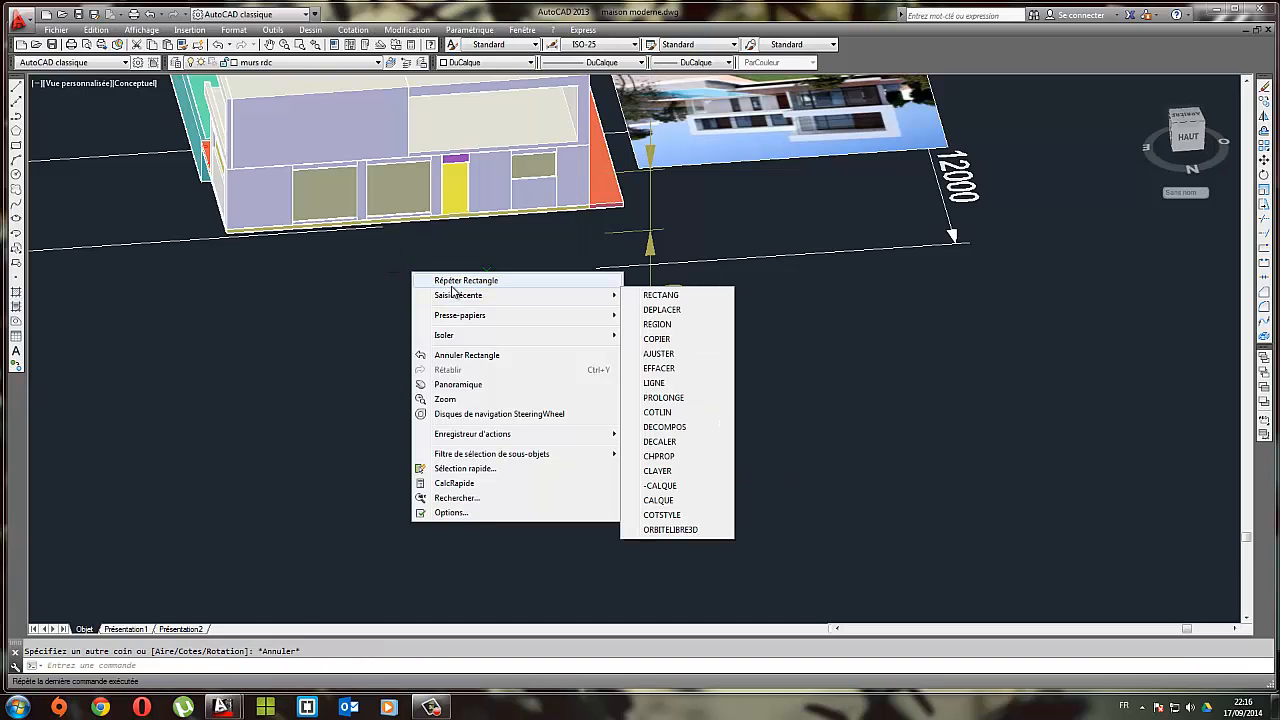
{"action": "left_click", "coordinate": [655, 295]}
{"action": "scroll", "coordinate": [433, 160], "scroll_direction": "up", "scroll_amount": 3}
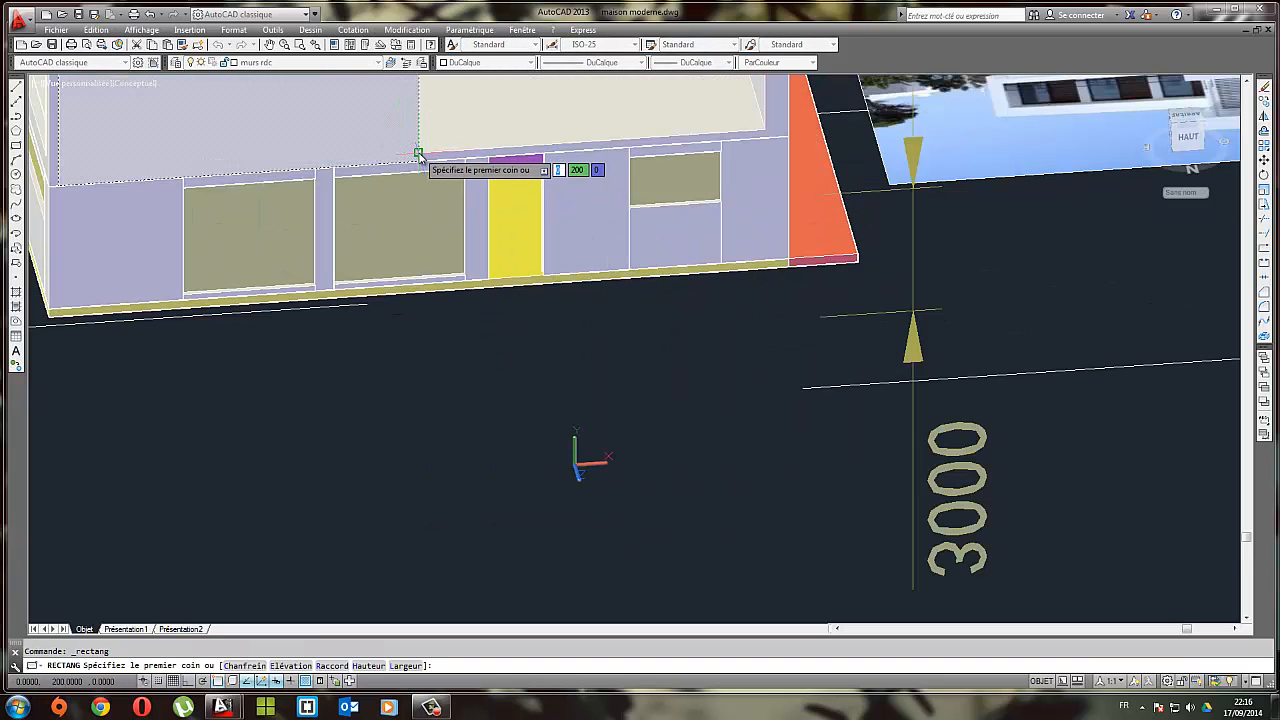
{"action": "left_click", "coordinate": [419, 155]}
{"action": "scroll", "coordinate": [751, 125], "scroll_direction": "up", "scroll_amount": 2}
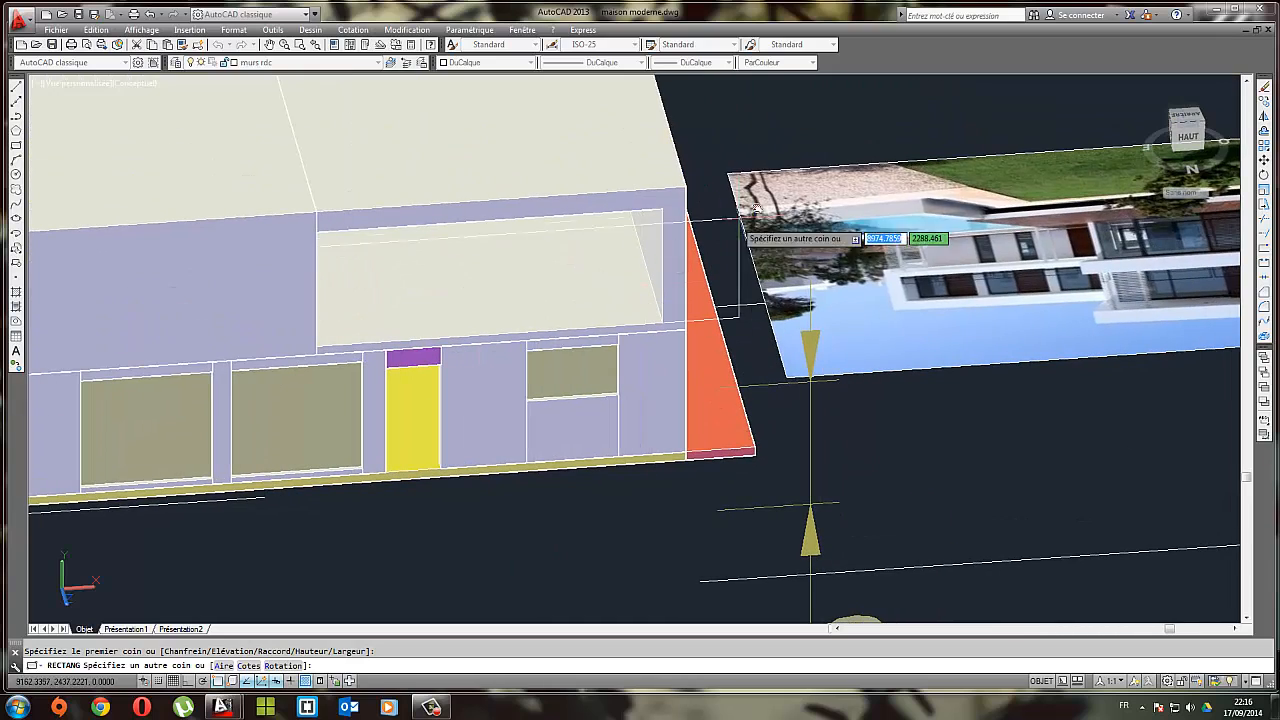
{"action": "left_click", "coordinate": [656, 313]}
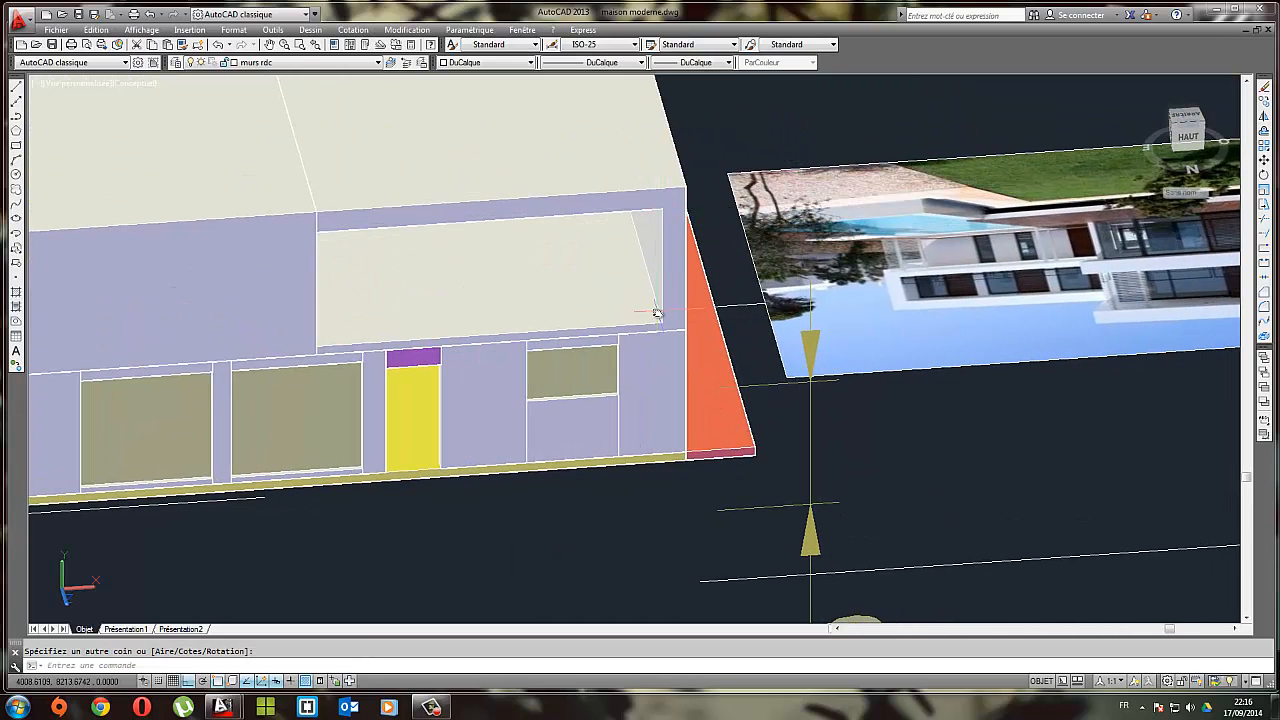
{"action": "left_click", "coordinate": [651, 322]}
{"action": "key", "text": "Escape"}
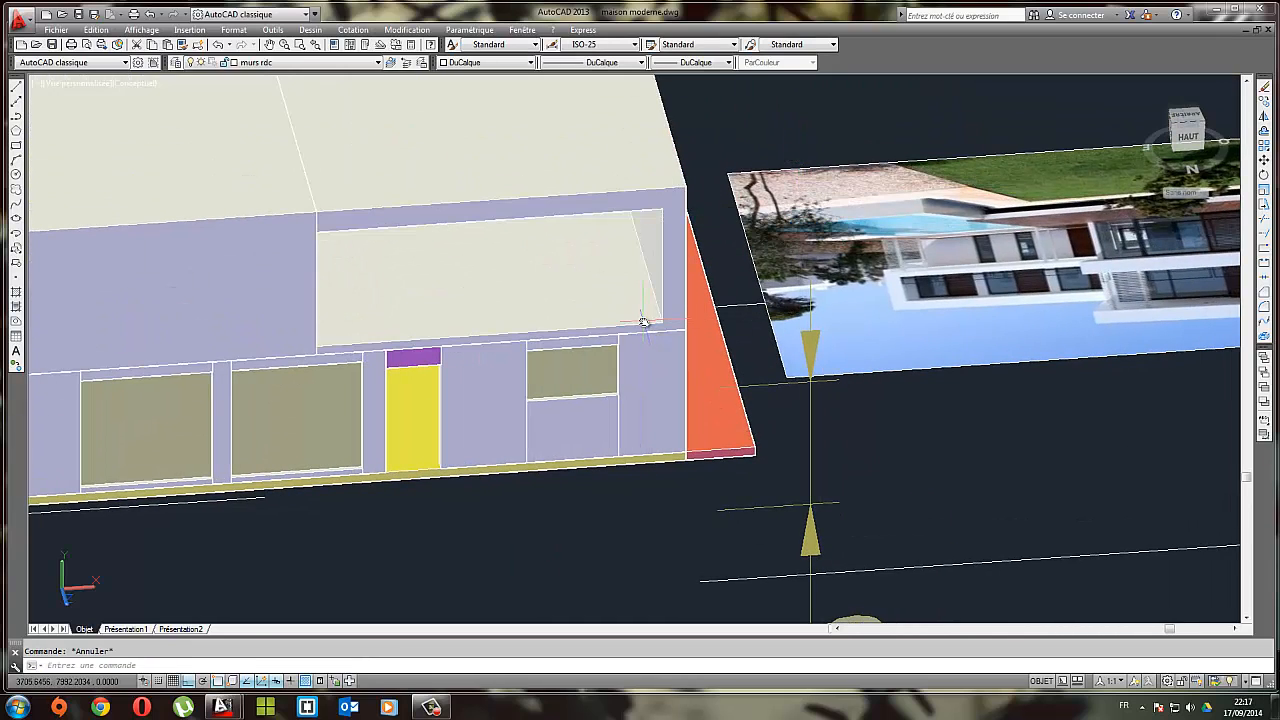
{"action": "left_click", "coordinate": [635, 326]}
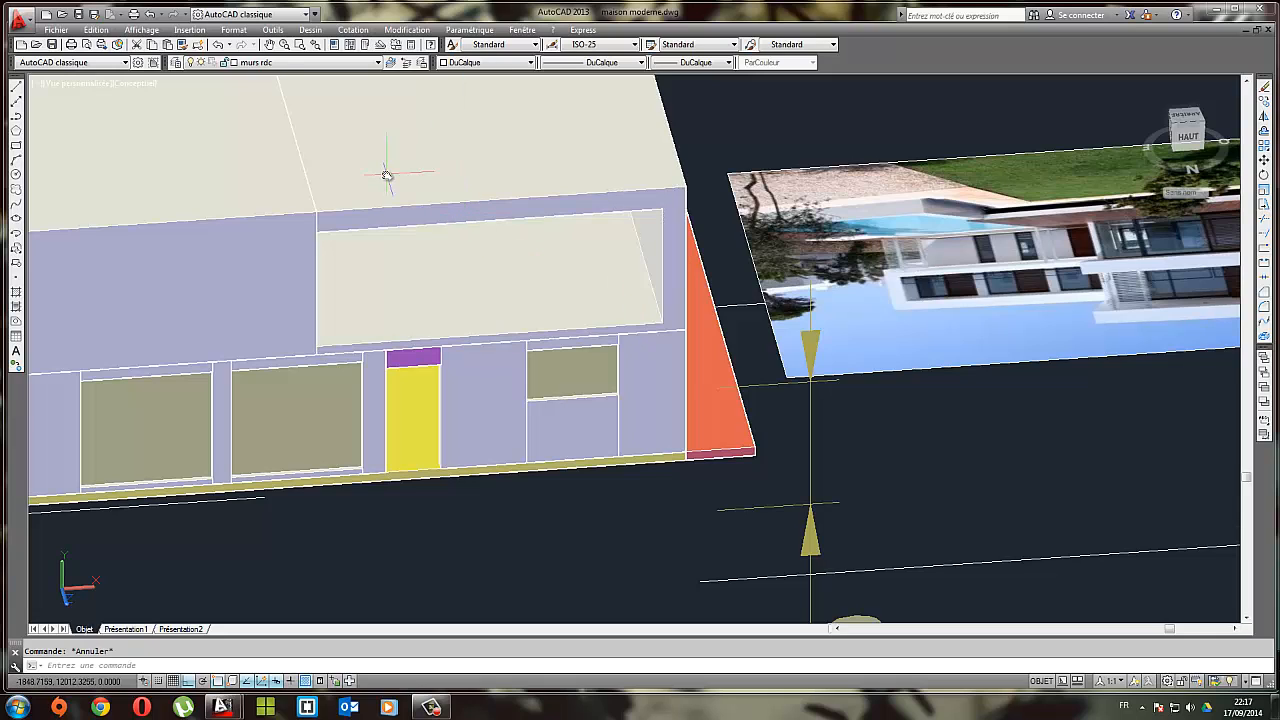
{"action": "key", "text": "Escape"}
{"action": "key", "text": "ctrl+z"}
Try to move the upper-storey frame away from the opening, and undo the move
{"action": "scroll", "coordinate": [470, 177], "scroll_direction": "up", "scroll_amount": 5}
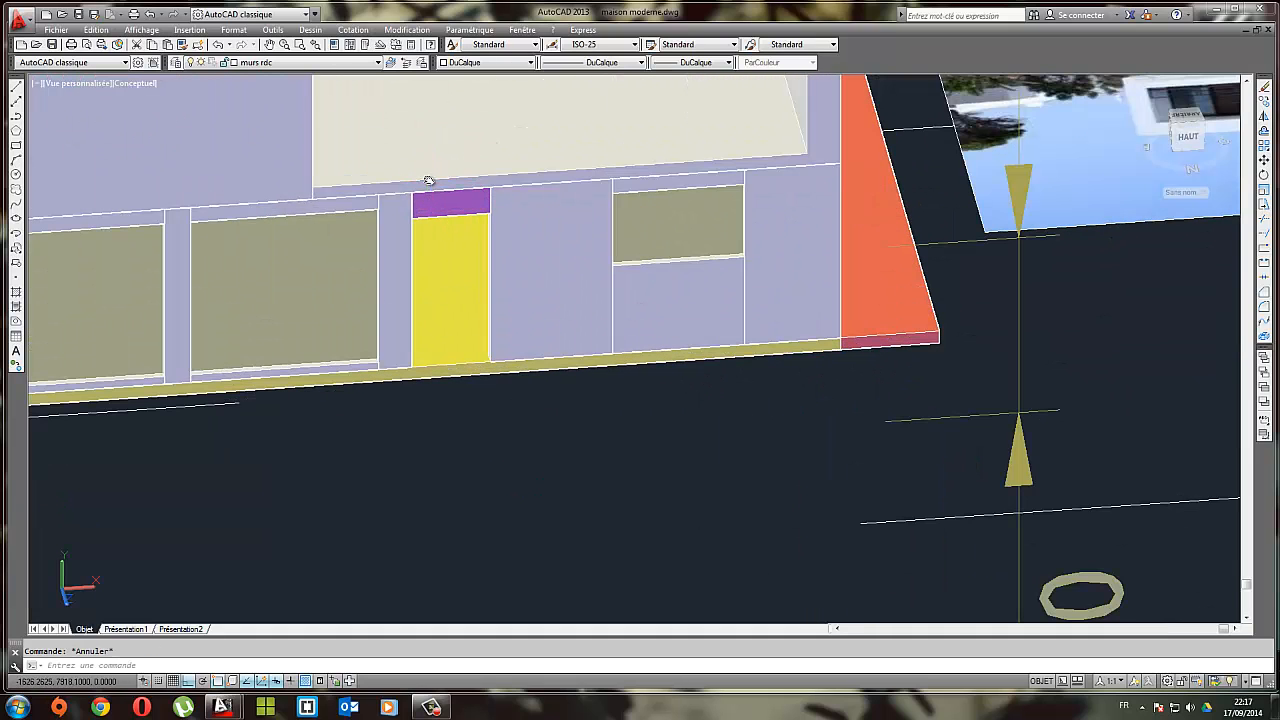
{"action": "scroll", "coordinate": [428, 180], "scroll_direction": "down", "scroll_amount": 5}
{"action": "middle_click_drag", "start_coordinate": [428, 180], "coordinate": [415, 315]}
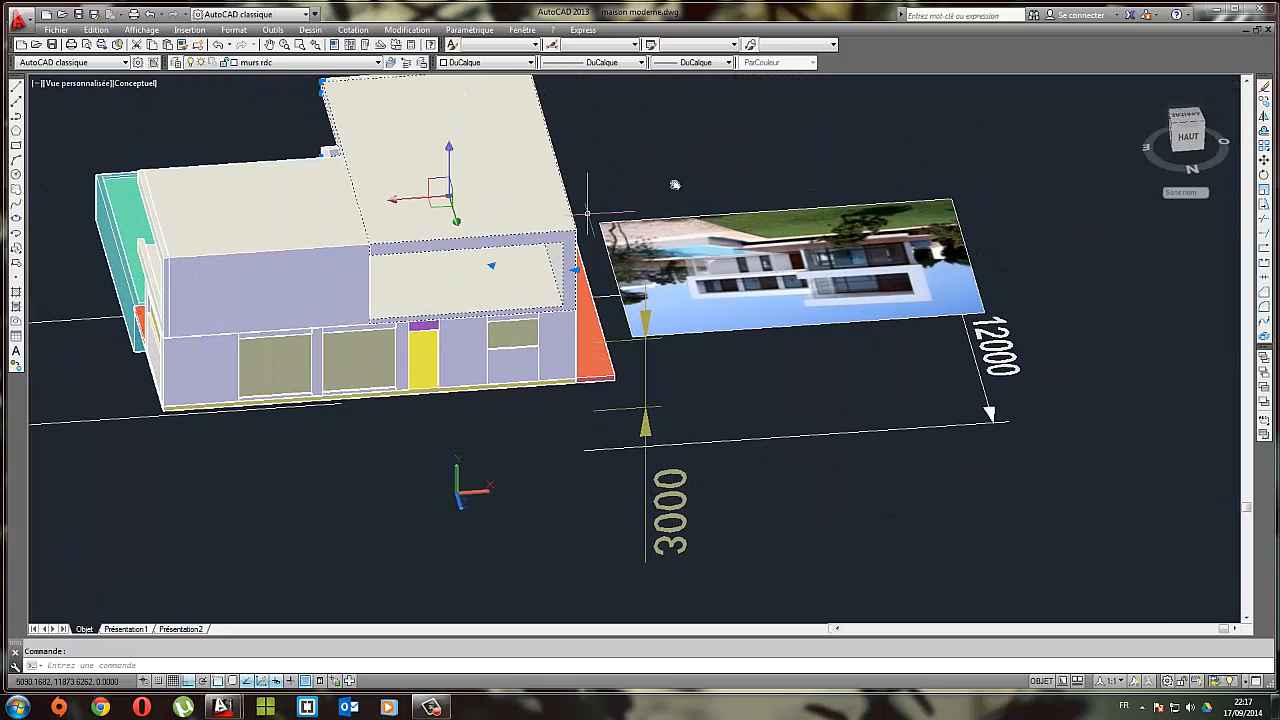
{"action": "left_click", "coordinate": [1265, 161]}
{"action": "left_click", "coordinate": [693, 154]}
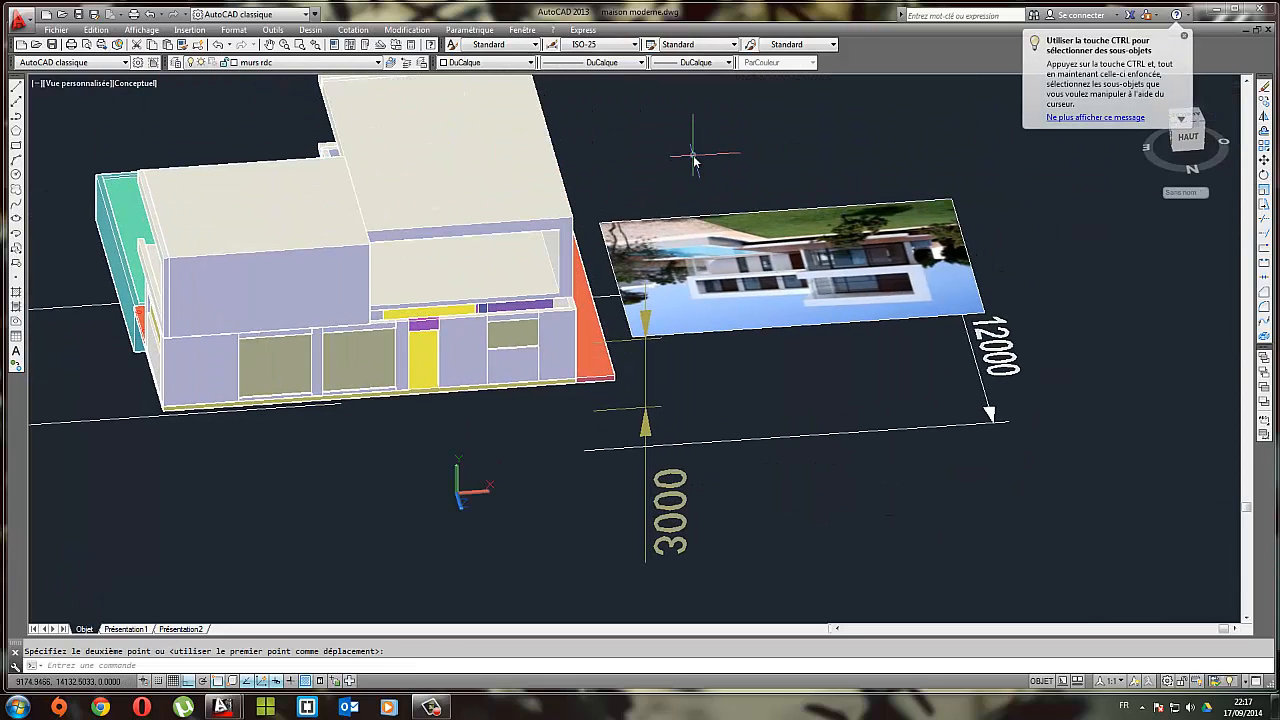
{"action": "key", "text": "ctrl+z"}
{"action": "key", "text": "ctrl+z"}
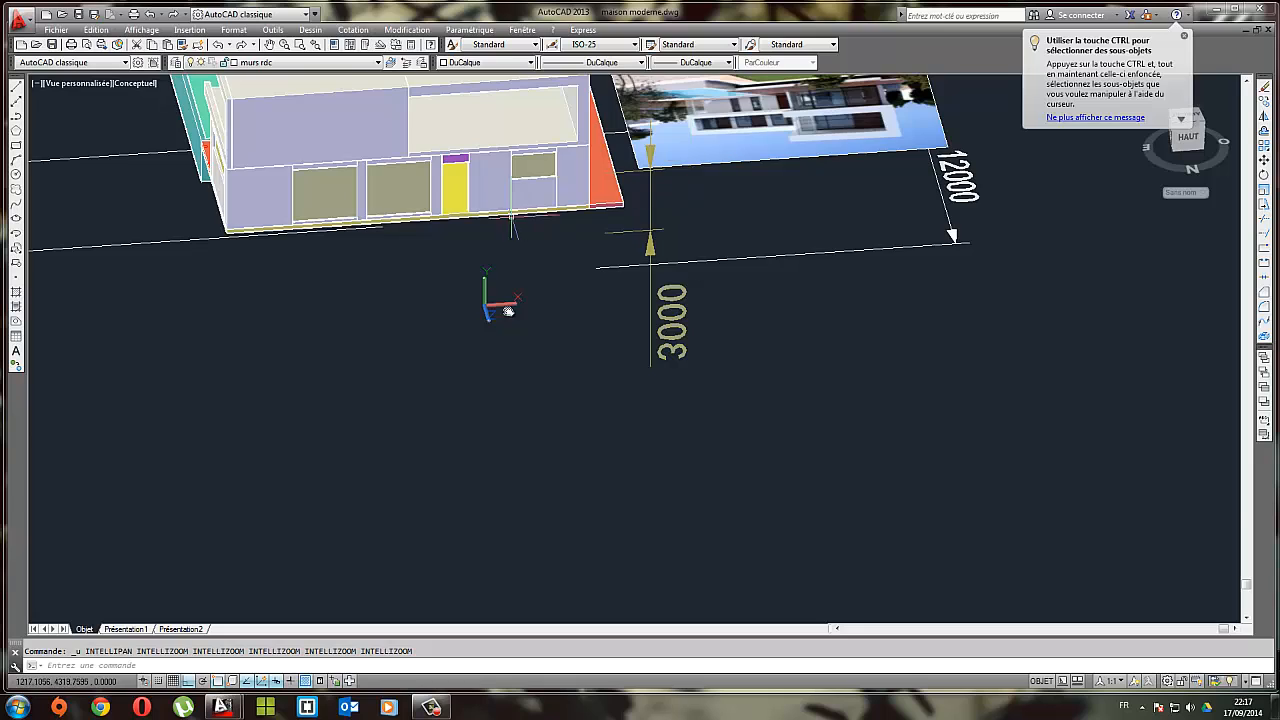
{"action": "middle_click_drag", "start_coordinate": [508, 312], "coordinate": [510, 352]}
{"action": "scroll", "coordinate": [483, 253], "scroll_direction": "up", "scroll_amount": 2}
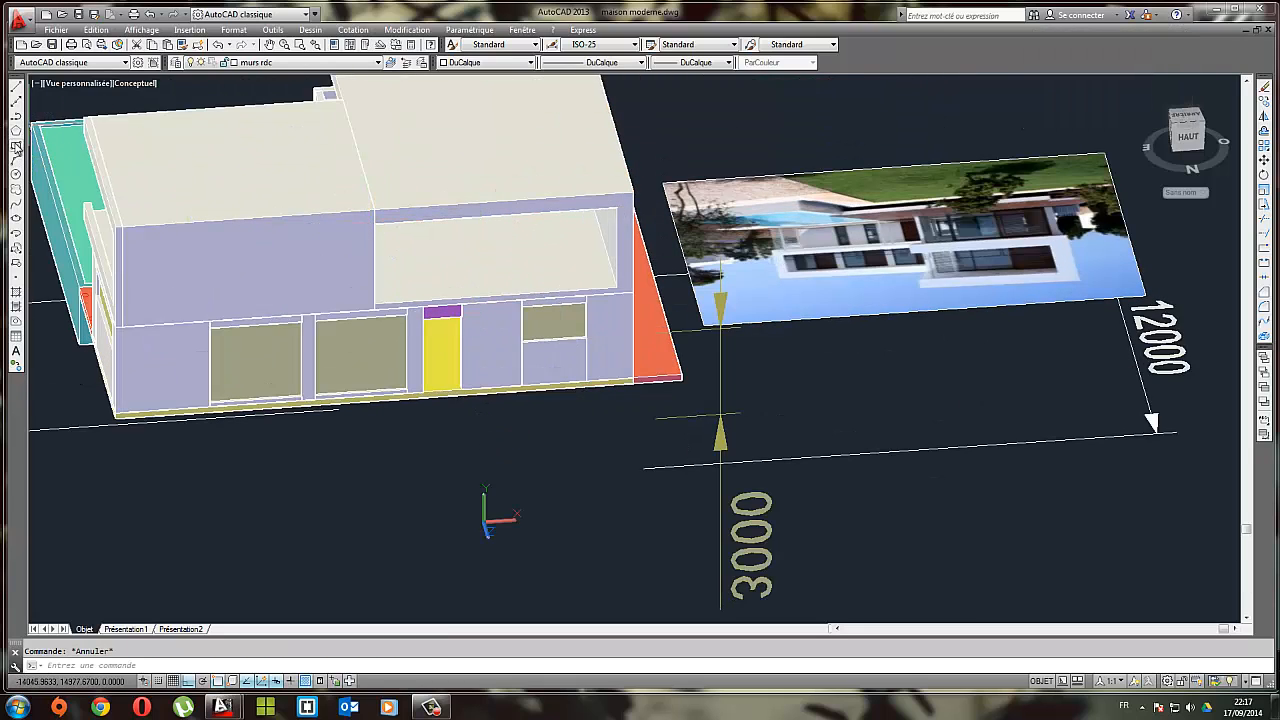
{"action": "left_click", "coordinate": [16, 146]}
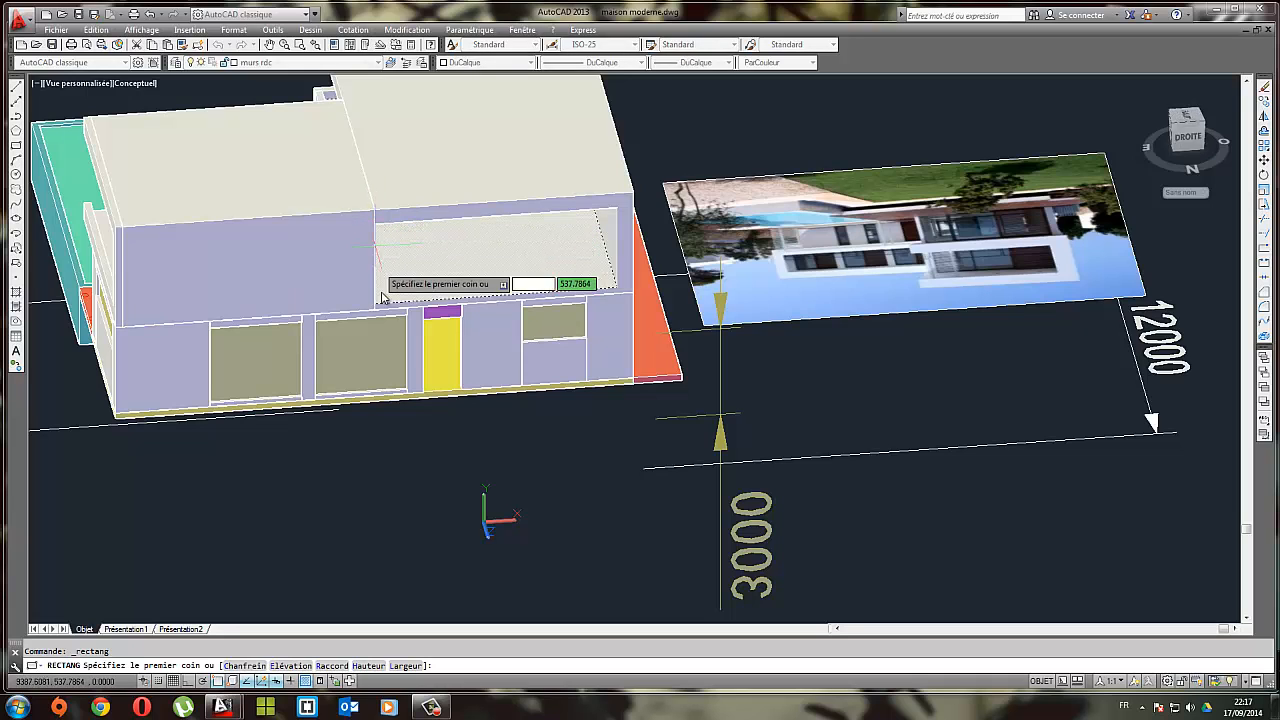
{"action": "scroll", "coordinate": [380, 307], "scroll_direction": "up", "scroll_amount": 5}
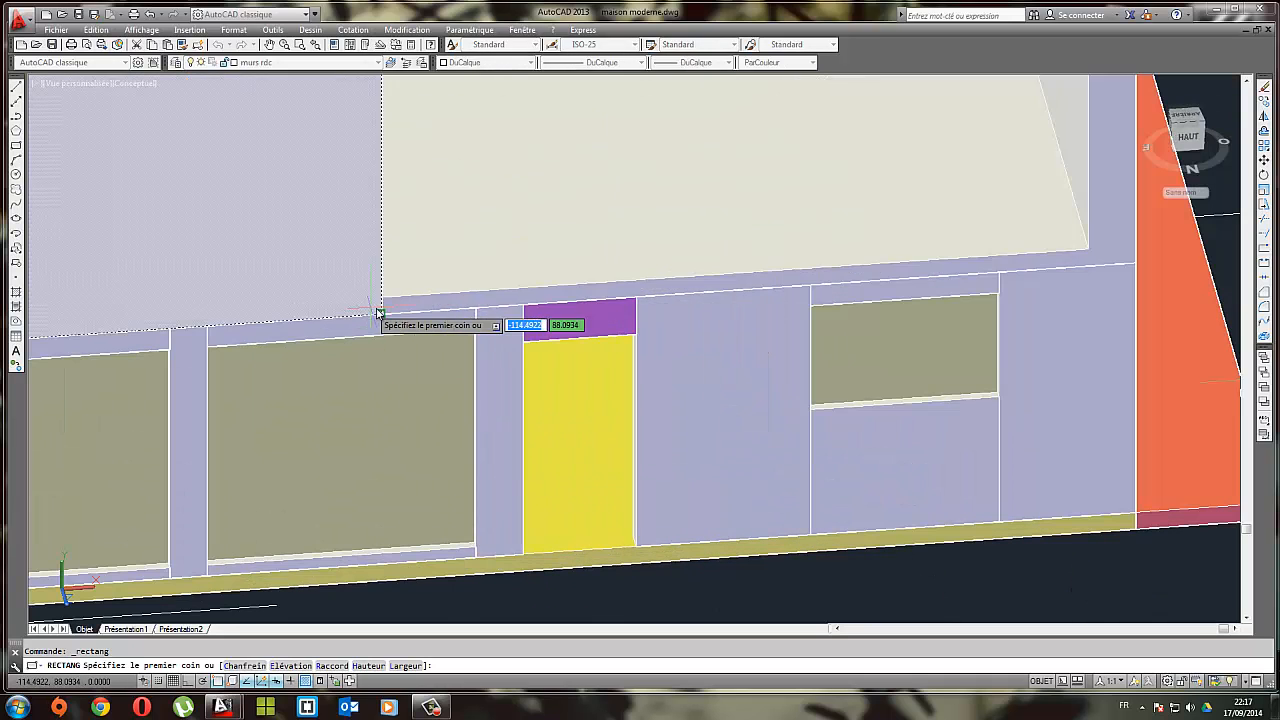
{"action": "left_click", "coordinate": [380, 303]}
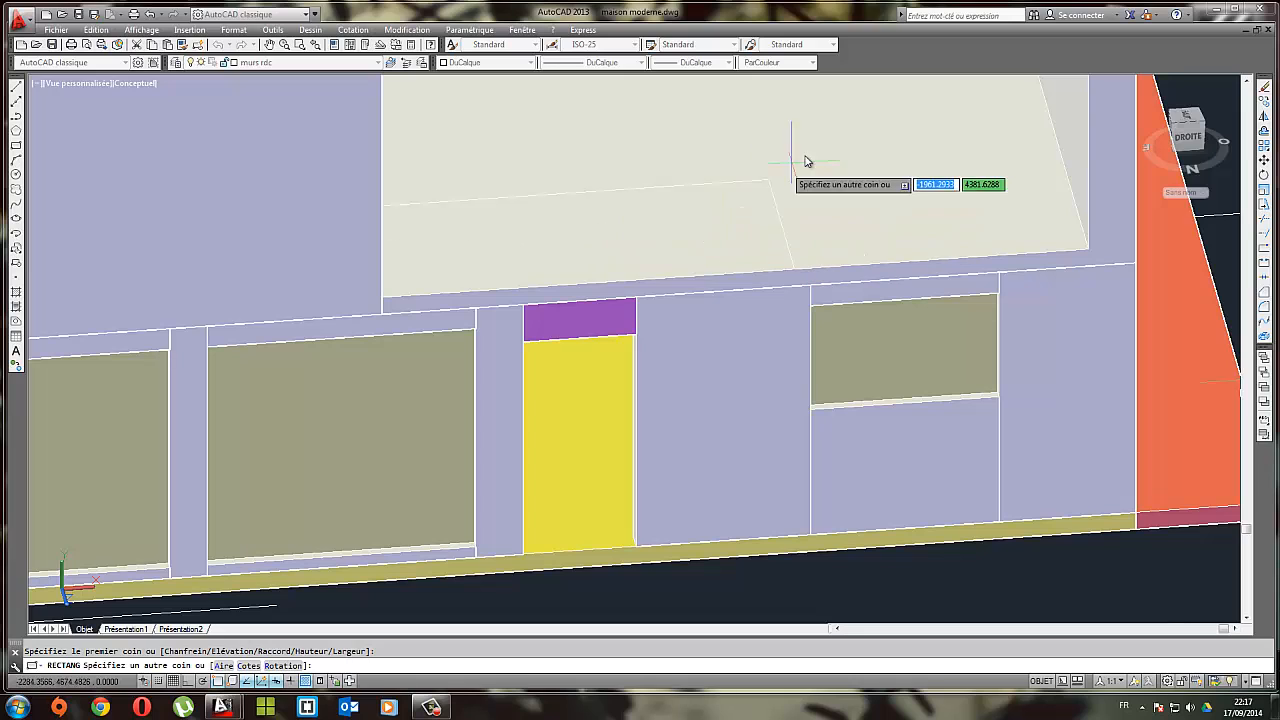
{"action": "scroll", "coordinate": [1215, 245], "scroll_direction": "down", "scroll_amount": 3}
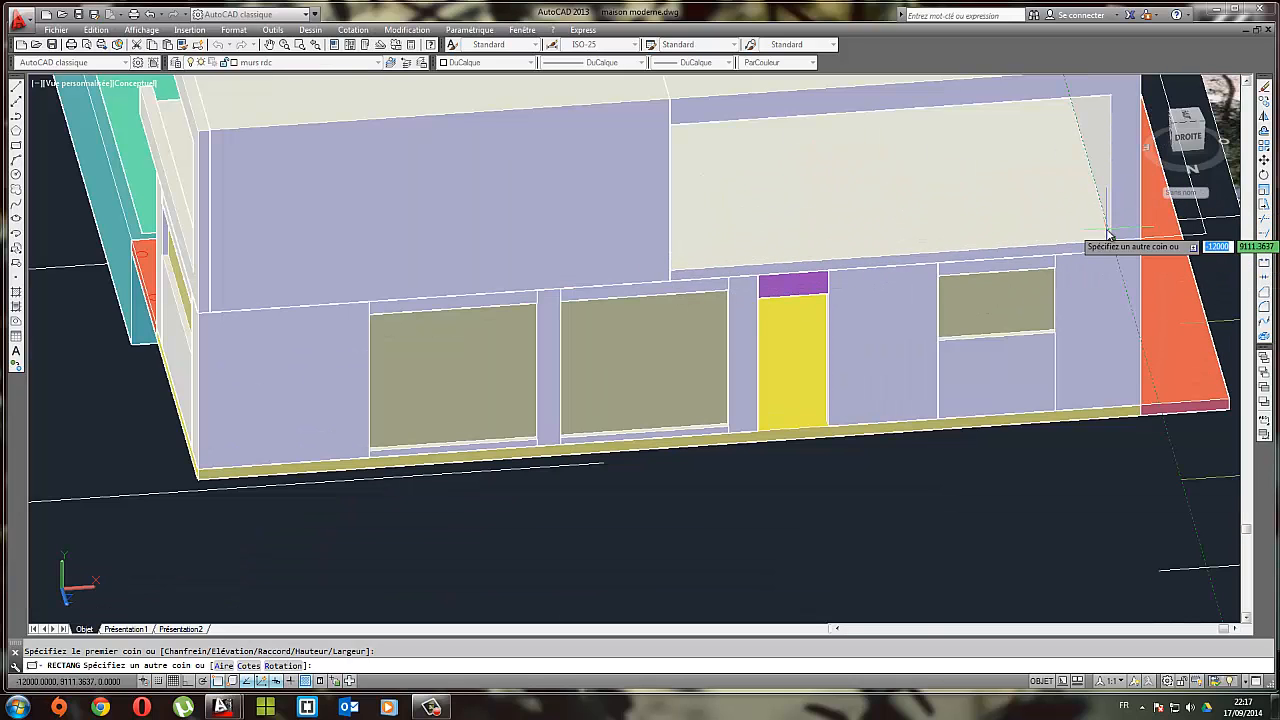
{"action": "key", "text": "Escape"}
{"action": "middle_click_drag", "start_coordinate": [800, 500], "coordinate": [513, 427]}
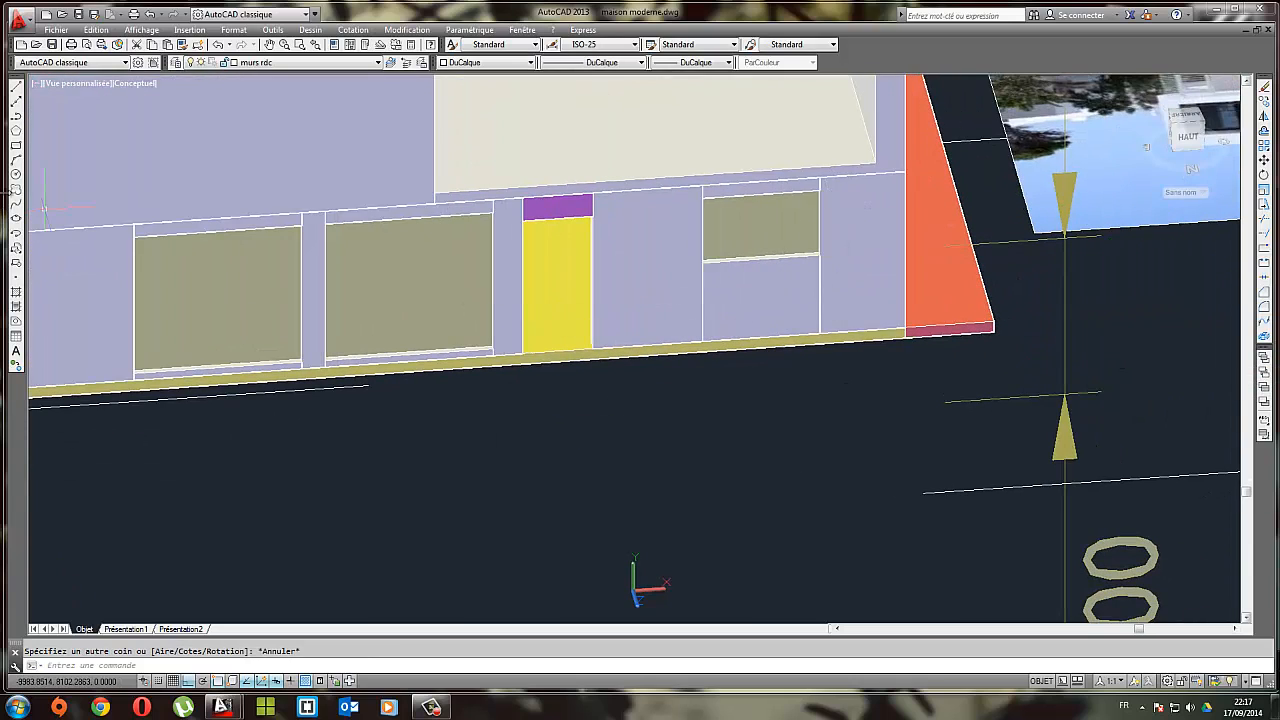
{"action": "left_click", "coordinate": [16, 150]}
{"action": "left_click", "coordinate": [440, 518]}
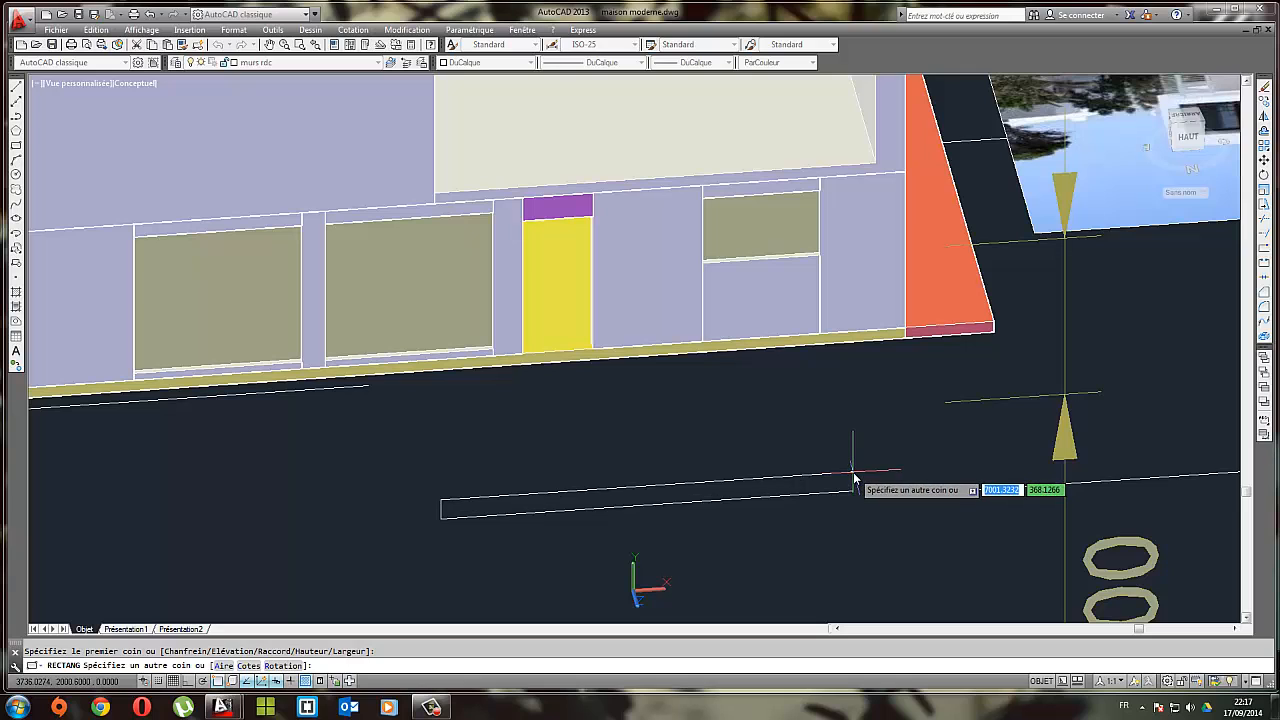
{"action": "middle_click_drag", "start_coordinate": [850, 453], "coordinate": [838, 550]}
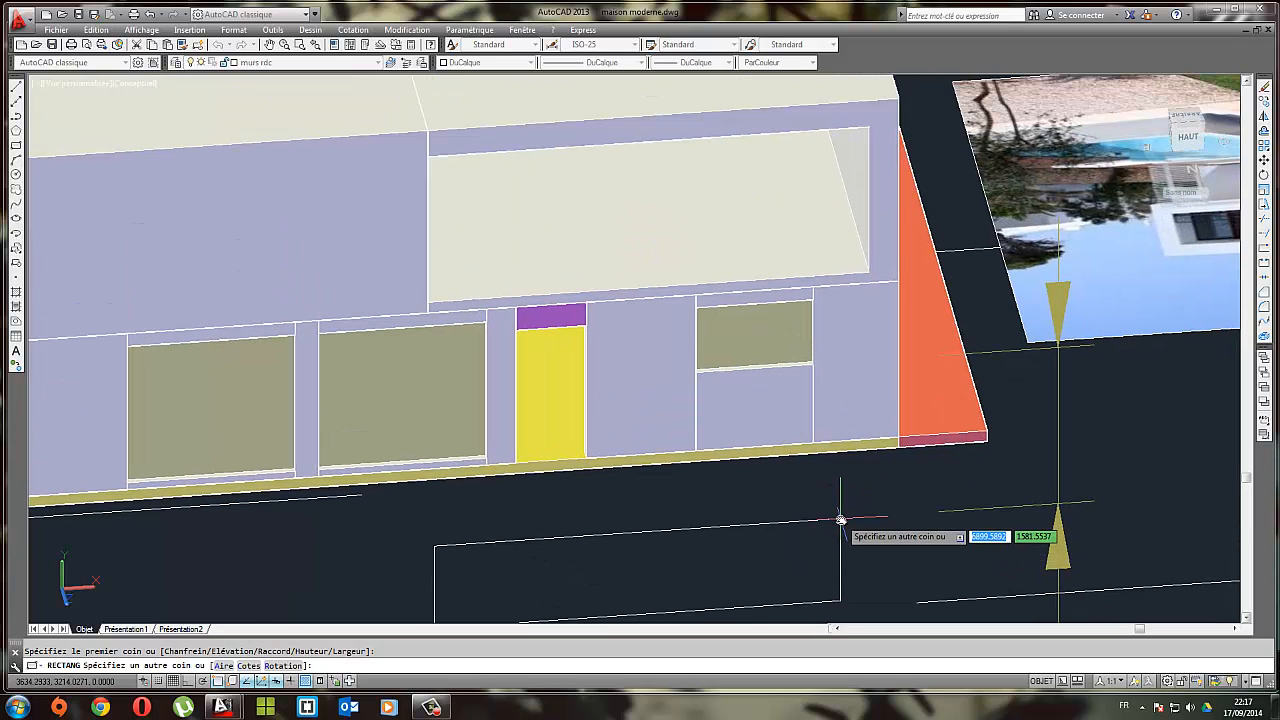
{"action": "key", "text": "Escape"}
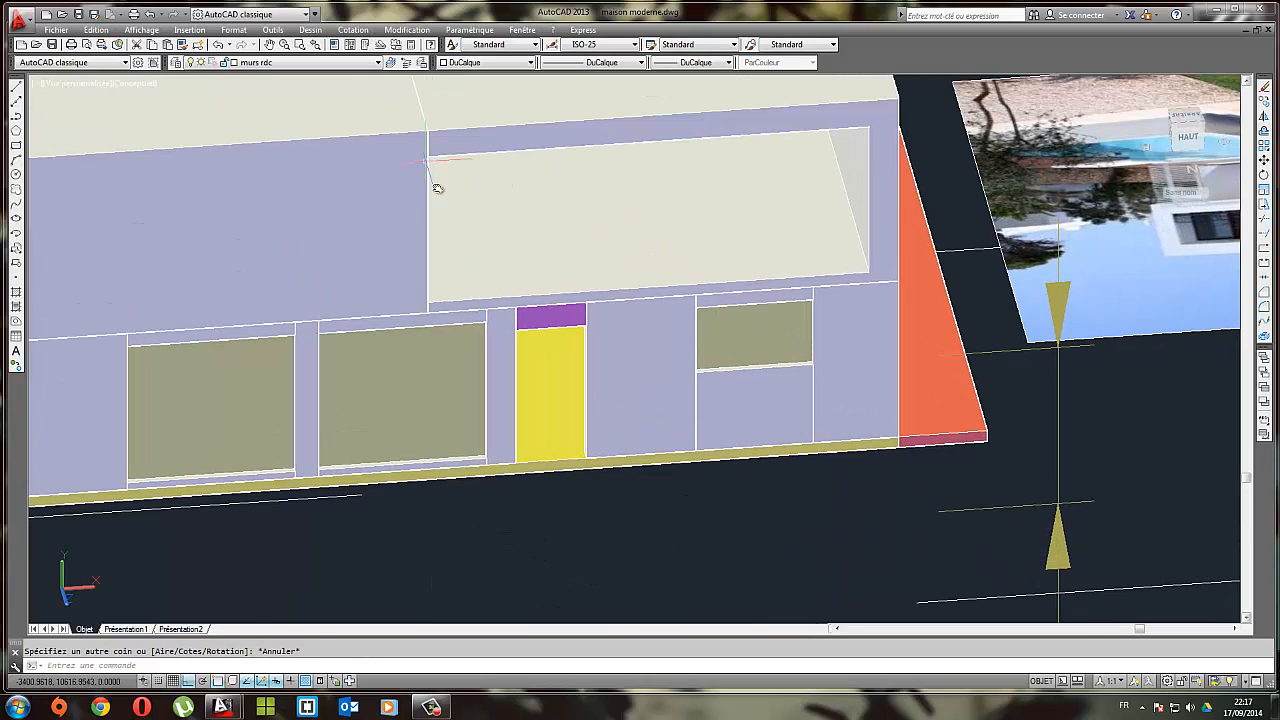
Measure the height of the upper-storey opening with a linear dimension, without placing it
{"action": "left_click", "coordinate": [353, 29]}
{"action": "left_click", "coordinate": [380, 81]}
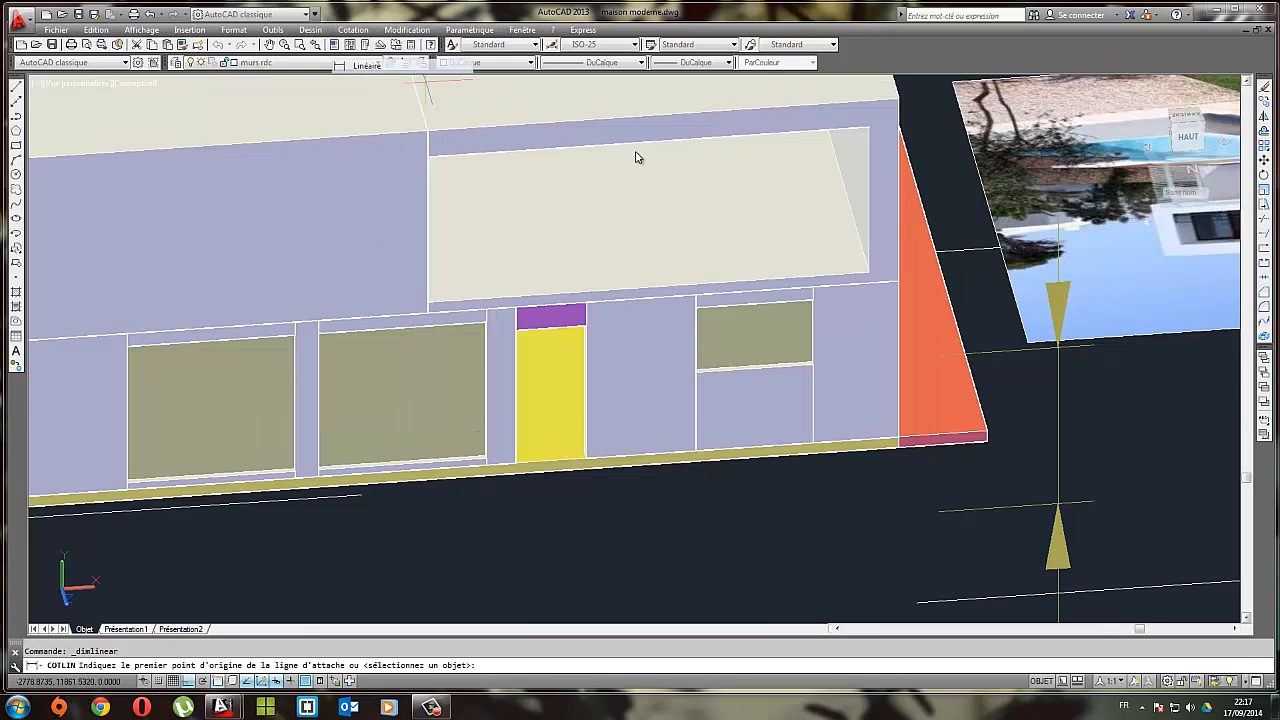
{"action": "left_click", "coordinate": [870, 132]}
{"action": "left_click", "coordinate": [869, 275]}
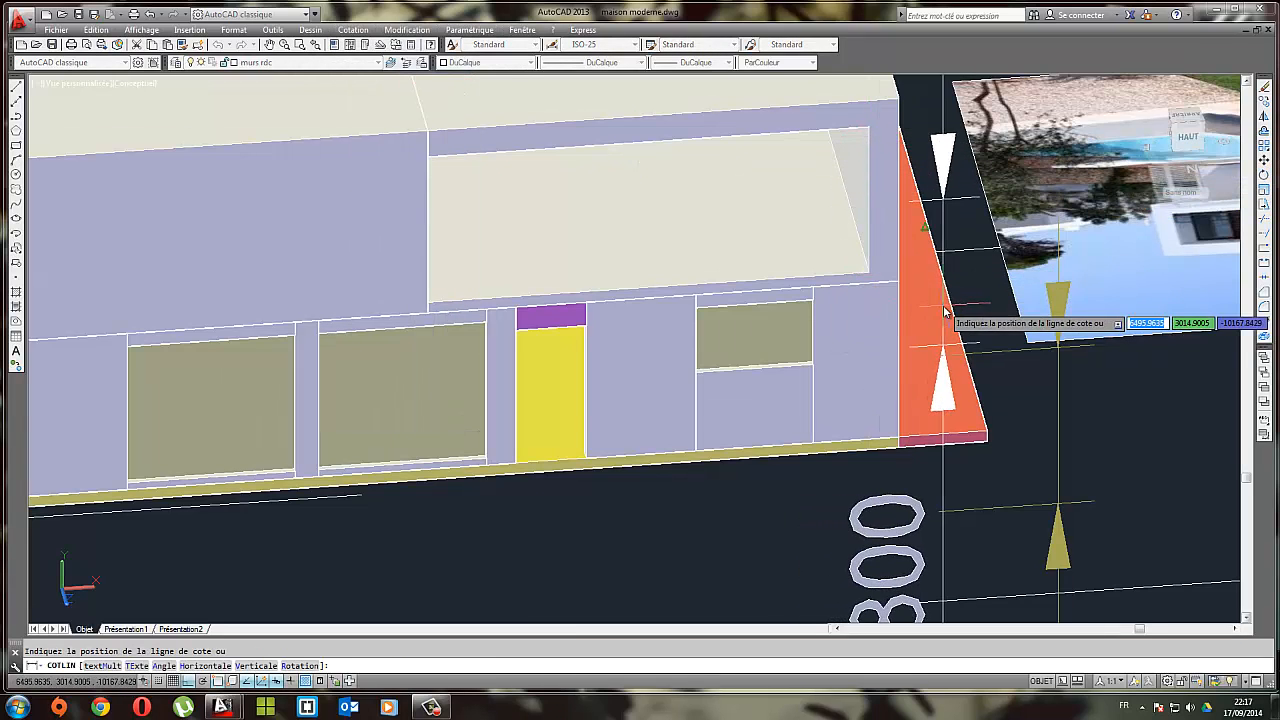
{"action": "scroll", "coordinate": [943, 307], "scroll_direction": "down", "scroll_amount": 2}
{"action": "middle_click_drag", "start_coordinate": [943, 338], "coordinate": [918, 294]}
{"action": "key", "text": "Escape"}
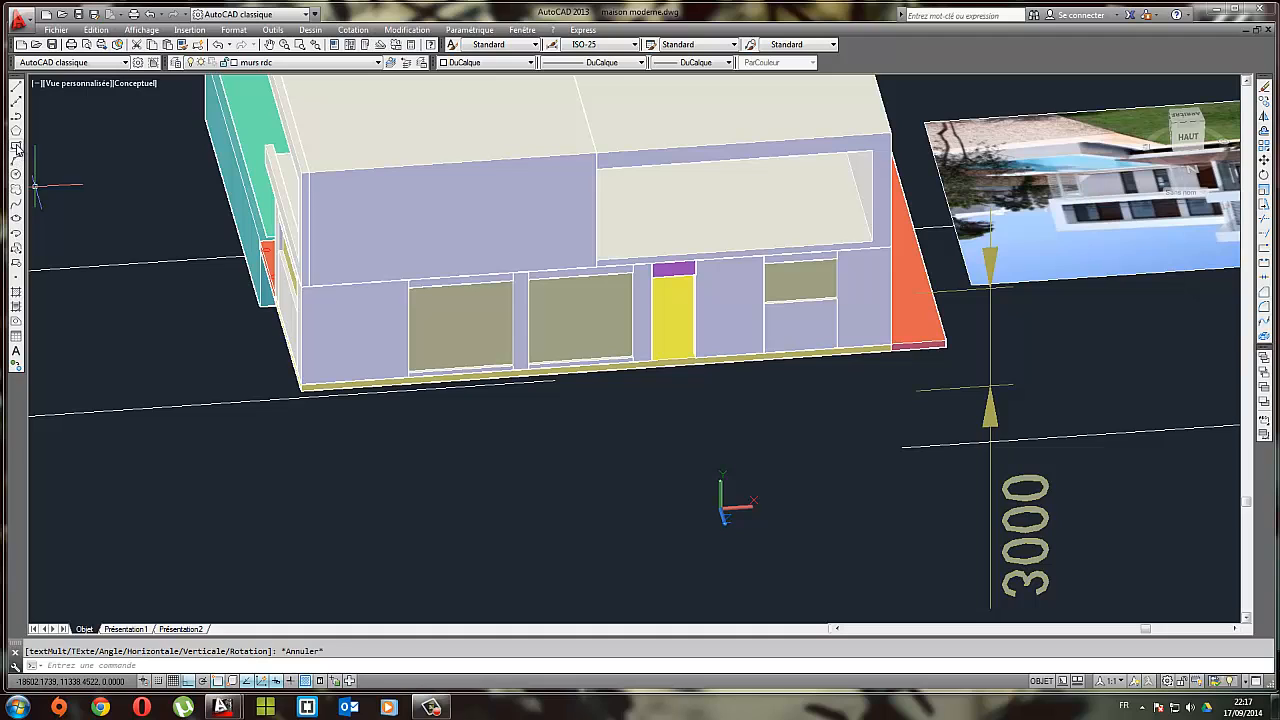
Draw a 7500 by 2800 rectangle in the empty area in front of the house, parallel to the facade
{"action": "left_click", "coordinate": [16, 148]}
{"action": "left_click", "coordinate": [661, 445]}
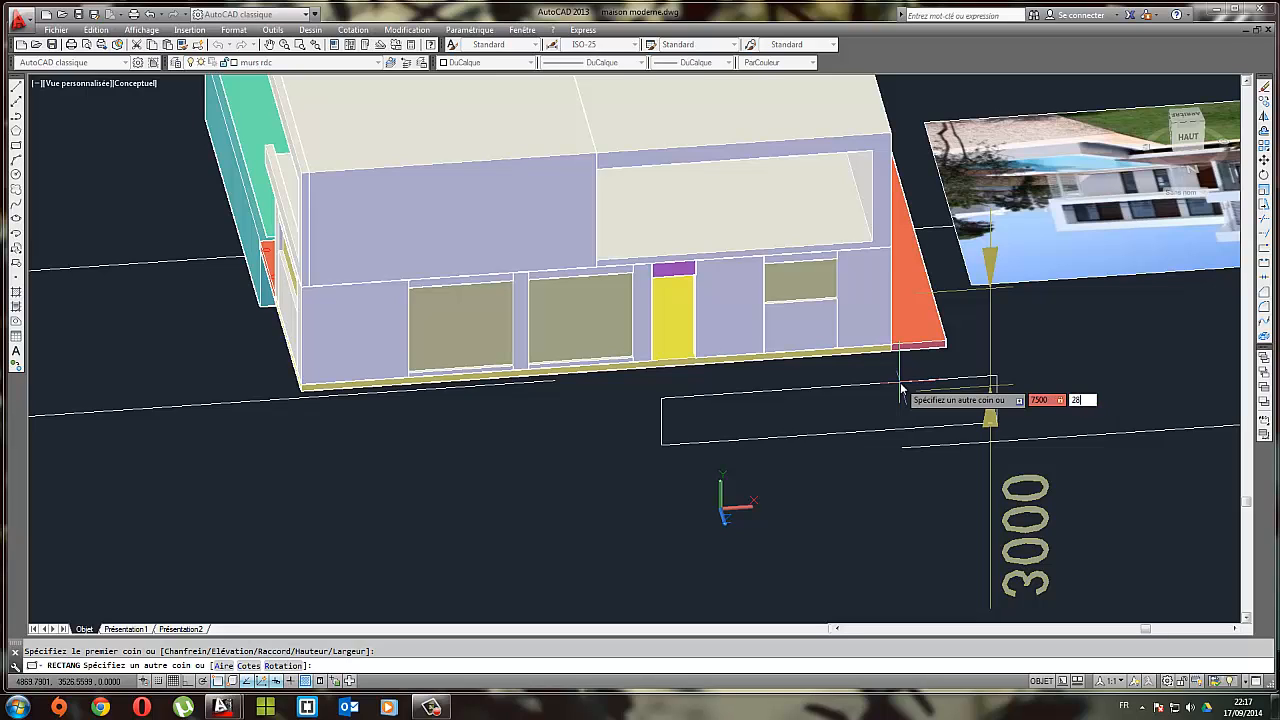
{"action": "type", "text": "2800"}
{"action": "key", "text": "Return"}
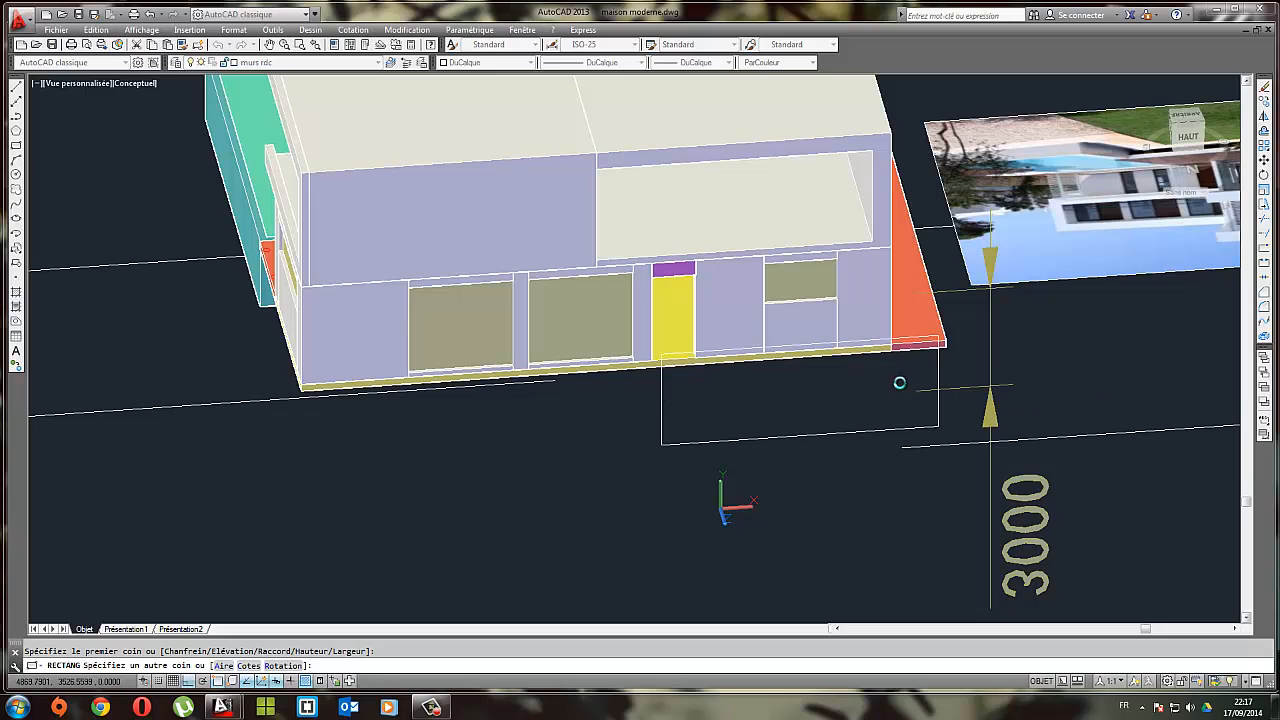
Extrude the 7500 by 2800 rectangle in front of the house by 200 to form a wall panel
{"action": "scroll", "coordinate": [897, 445], "scroll_direction": "down", "scroll_amount": 3}
{"action": "scroll", "coordinate": [822, 415], "scroll_direction": "up", "scroll_amount": 3}
{"action": "left_click", "coordinate": [820, 406]}
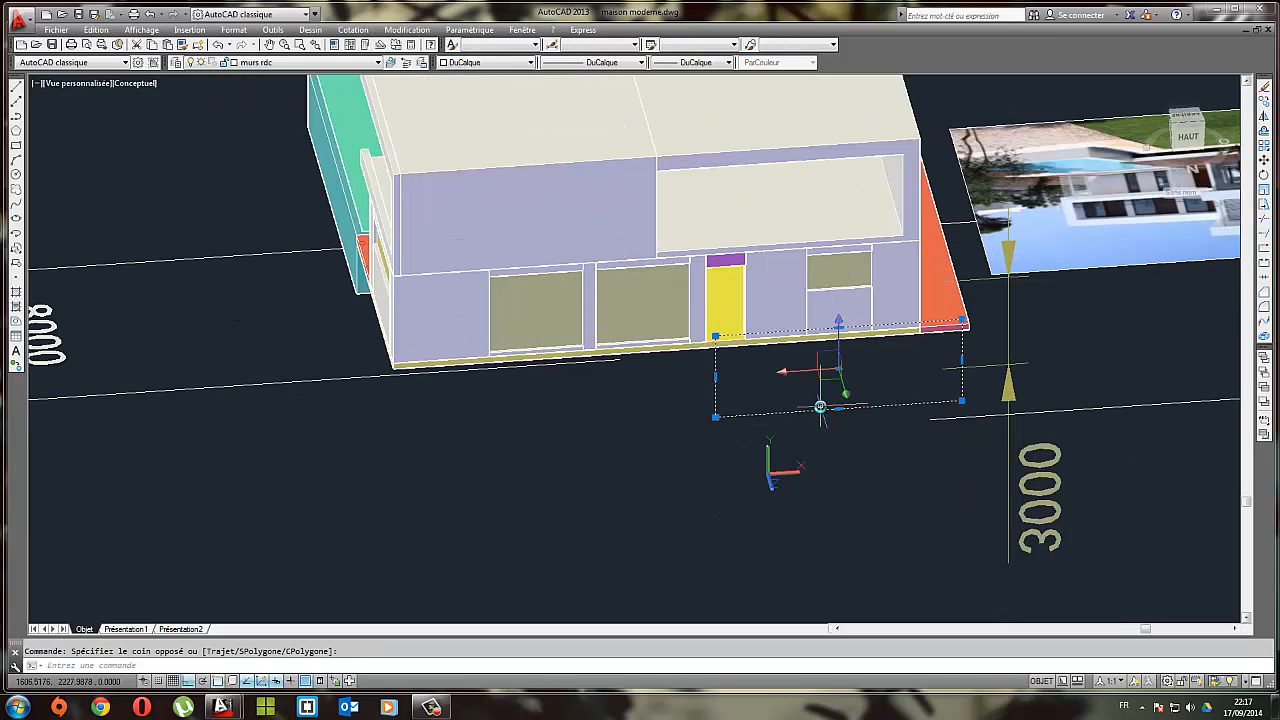
{"action": "left_click", "coordinate": [311, 30]}
{"action": "mouse_move", "coordinate": [337, 46]}
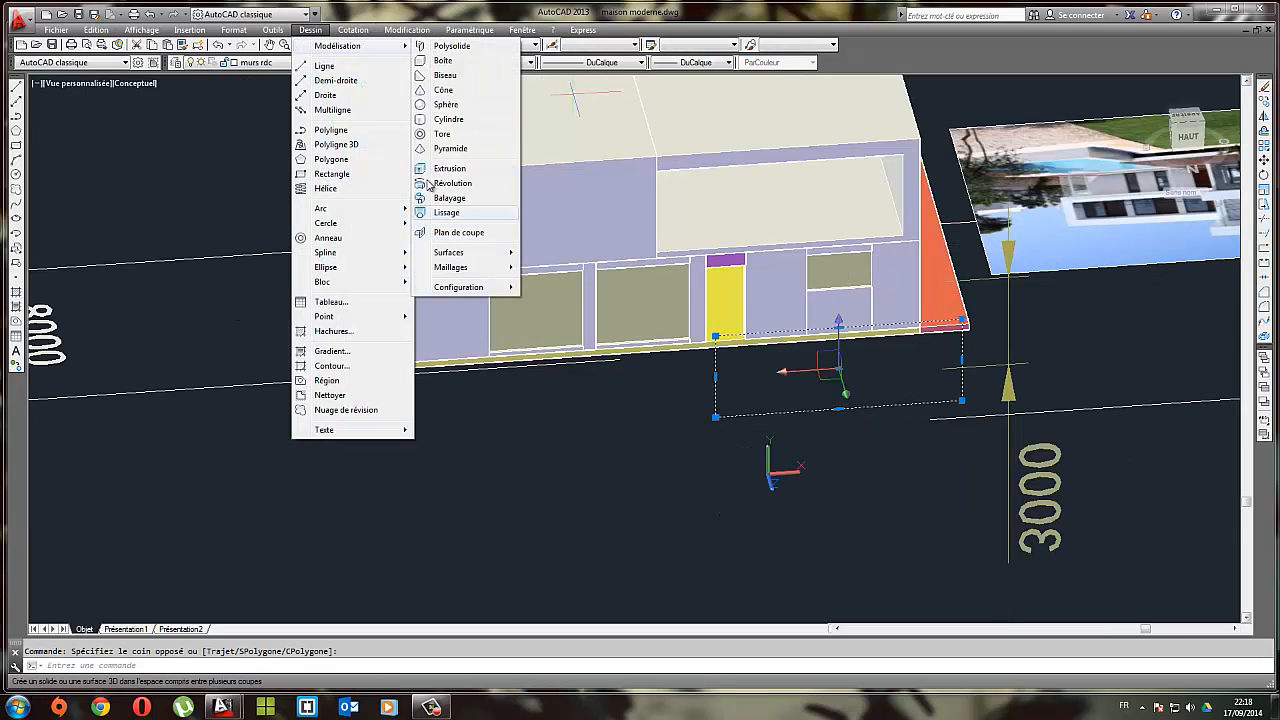
{"action": "left_click", "coordinate": [455, 165]}
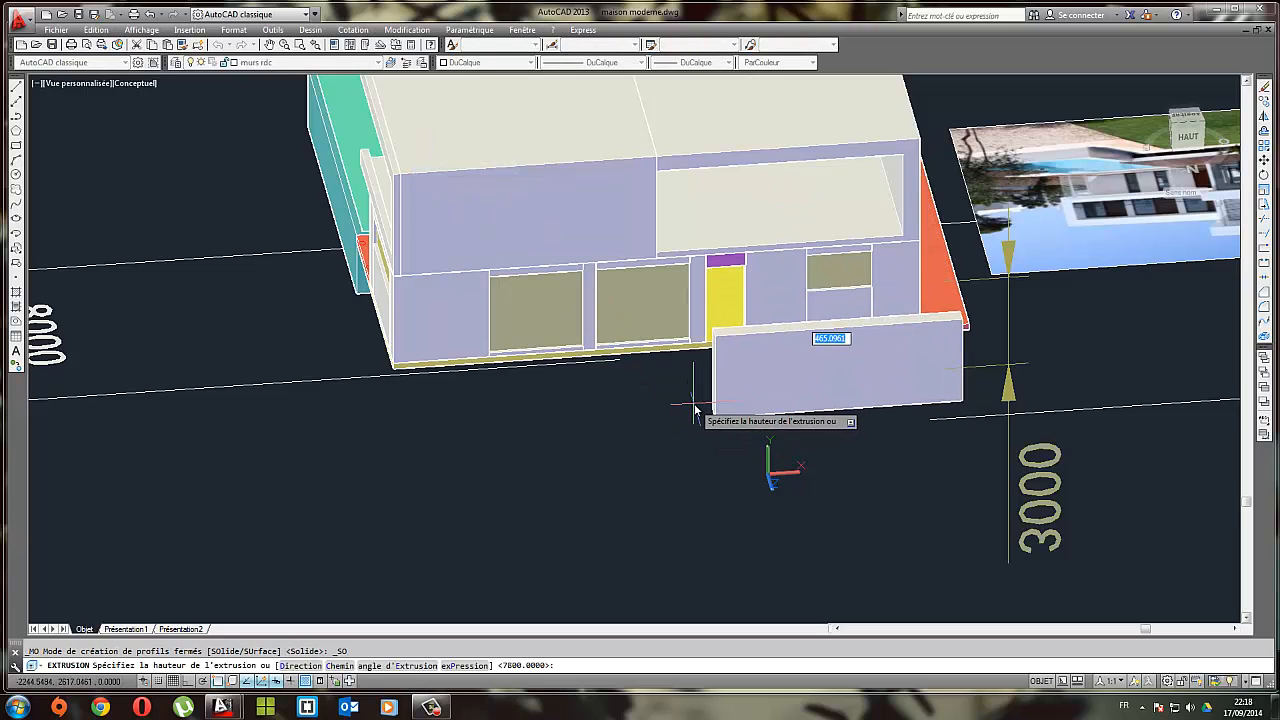
{"action": "key", "text": "Return"}
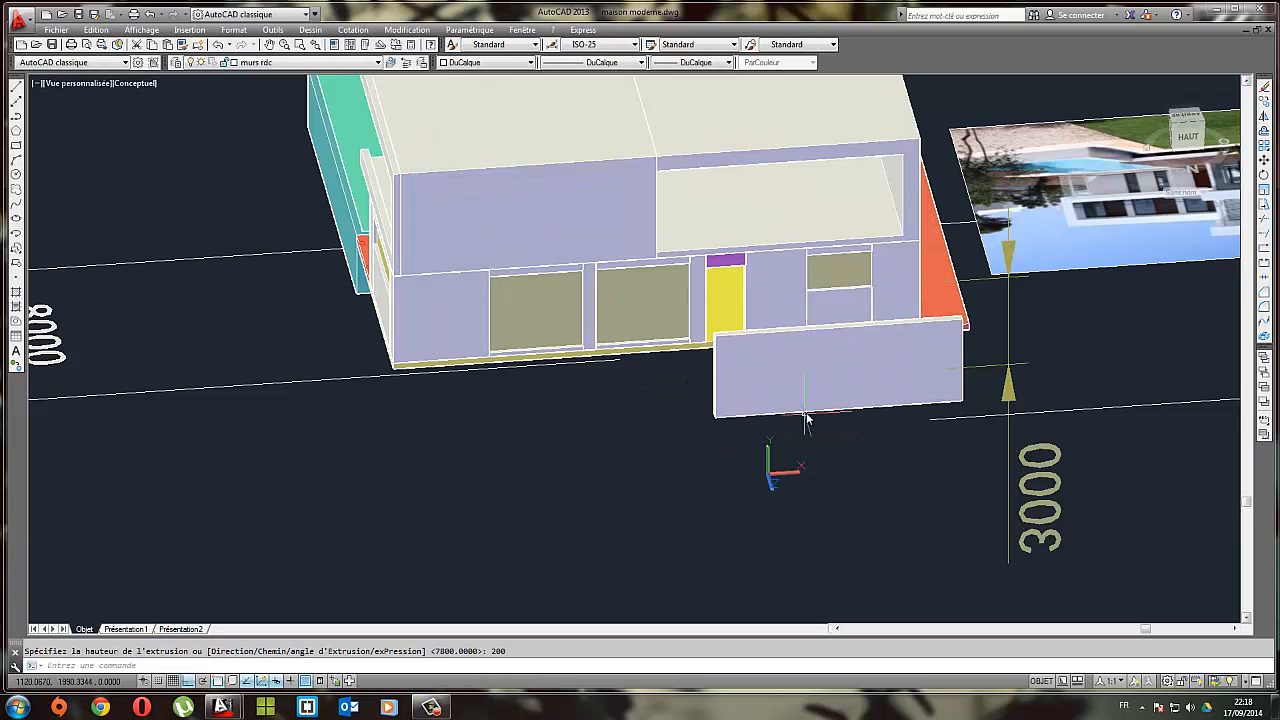
{"action": "key", "text": "Escape"}
Move the wall panel by its upper corner into the matching corner of the upper-storey opening
{"action": "middle_click_drag", "start_coordinate": [805, 413], "coordinate": [672, 427]}
{"action": "left_click", "coordinate": [684, 412]}
{"action": "scroll", "coordinate": [878, 327], "scroll_direction": "up", "scroll_amount": 2}
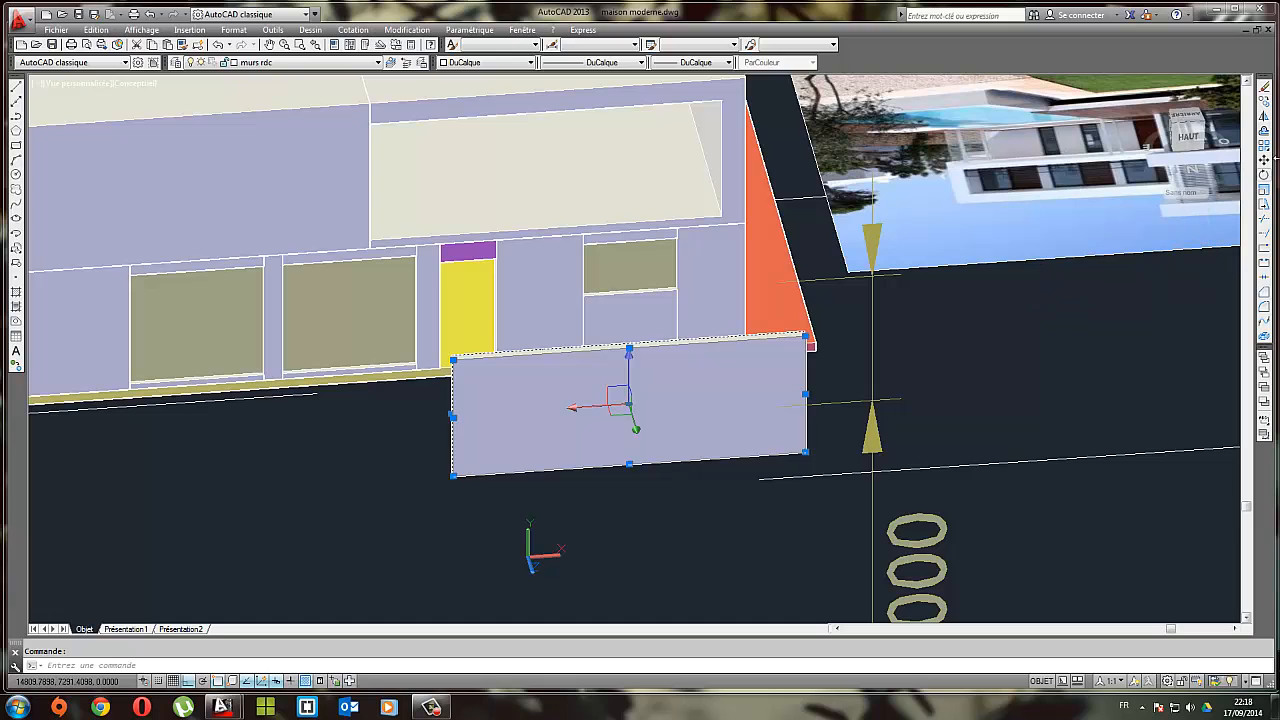
{"action": "left_click", "coordinate": [1264, 163]}
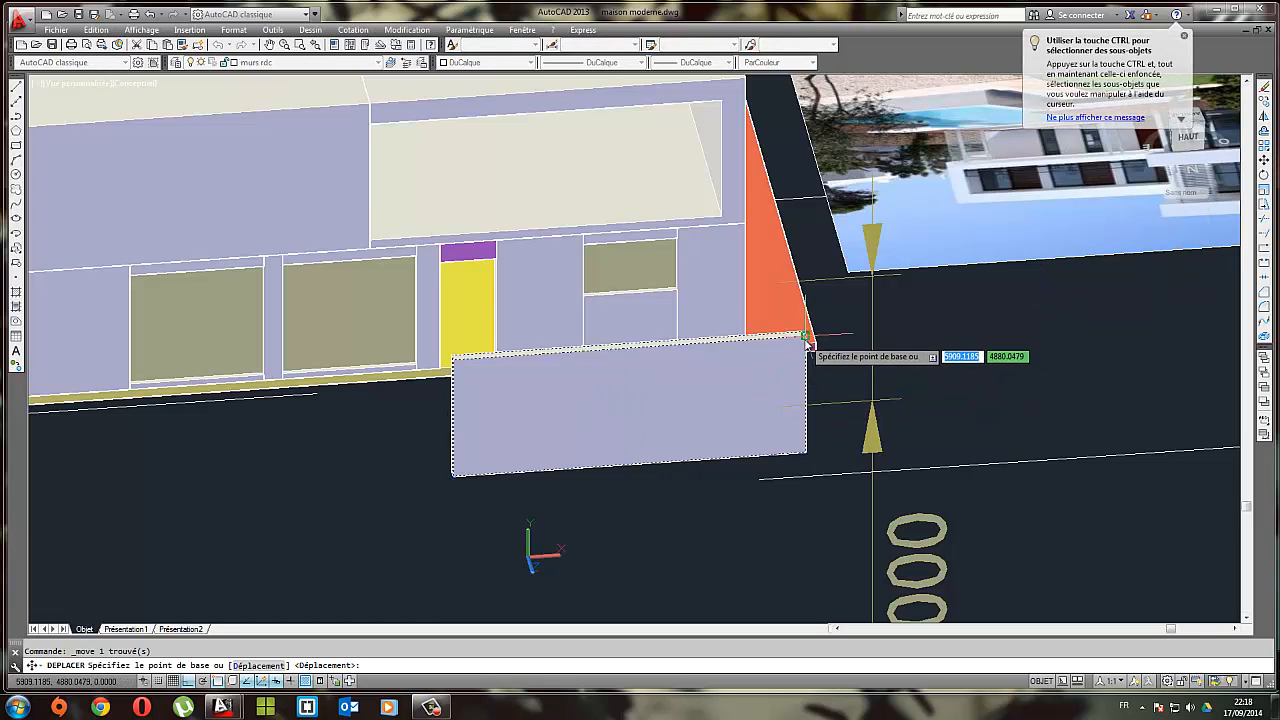
{"action": "left_click", "coordinate": [806, 342]}
{"action": "middle_click_drag", "start_coordinate": [730, 229], "coordinate": [708, 425]}
{"action": "left_click", "coordinate": [701, 298]}
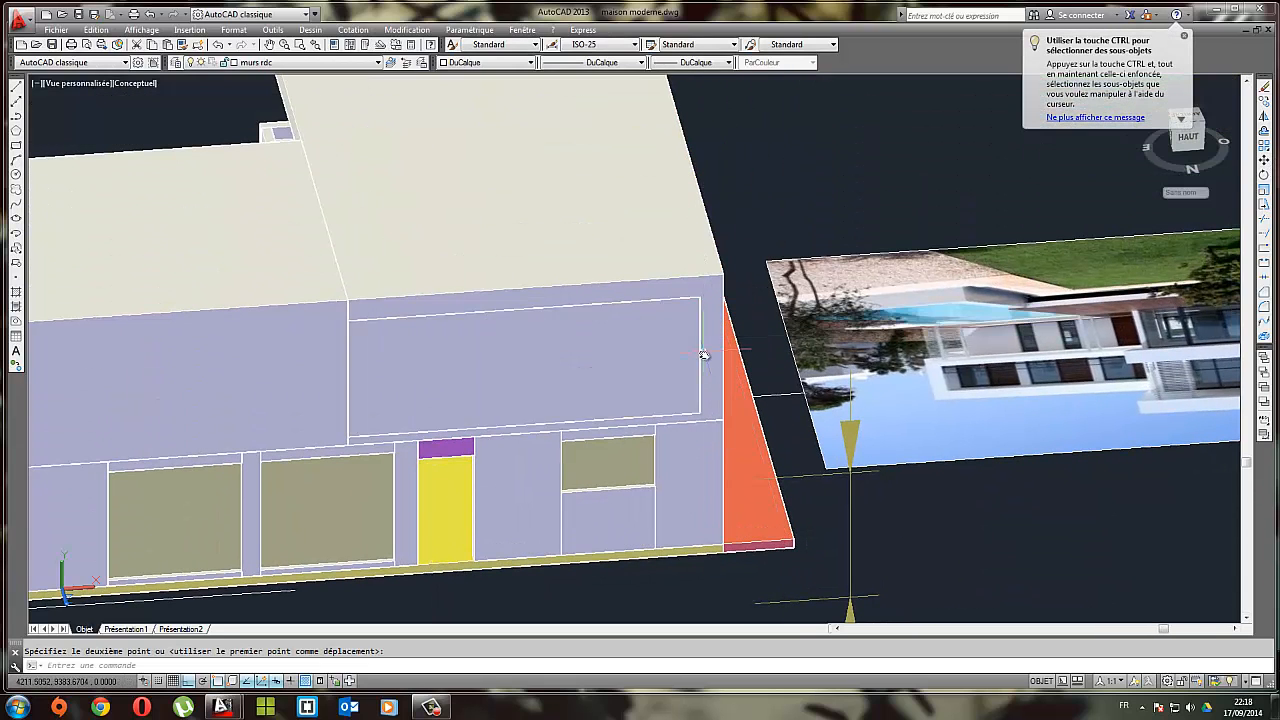
Examine the roof edges and the projecting edge beam above the terrace on the pool side of the house
{"action": "middle_click_drag", "start_coordinate": [425, 378], "coordinate": [671, 321], "text": "shift"}
{"action": "scroll", "coordinate": [645, 327], "scroll_direction": "up", "scroll_amount": 3}
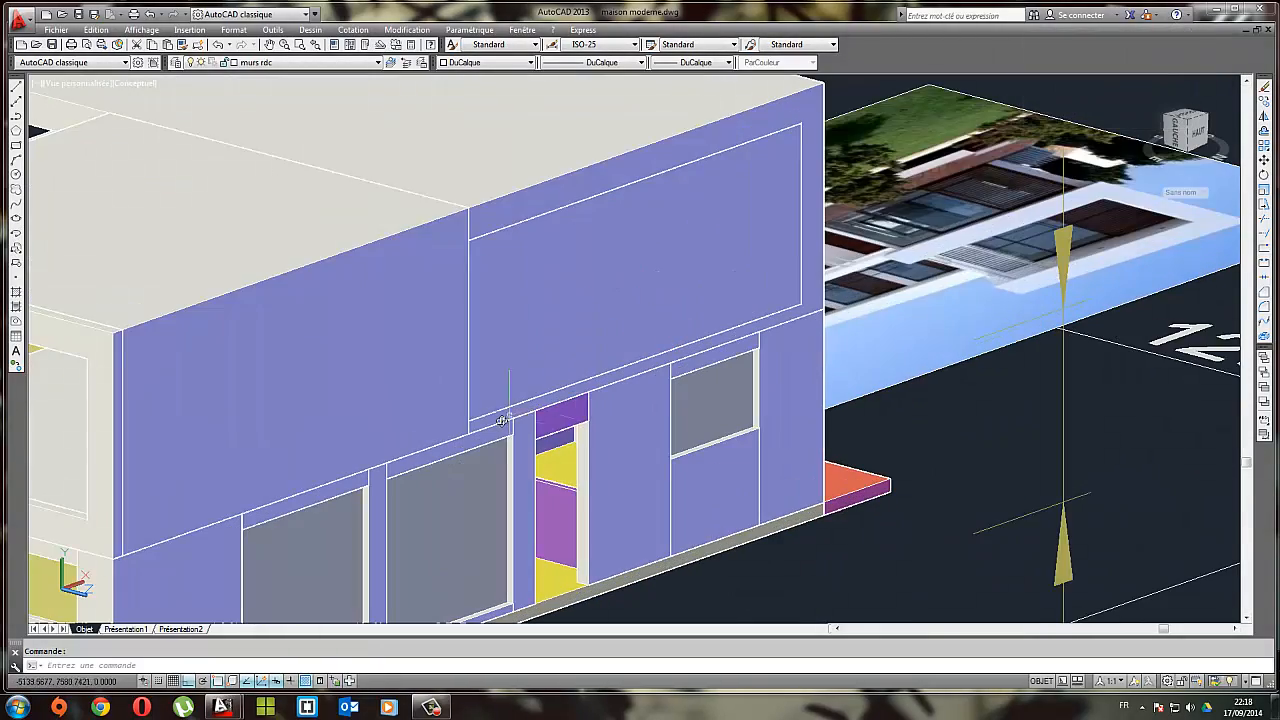
{"action": "middle_click_drag", "start_coordinate": [480, 376], "coordinate": [718, 388], "text": "shift"}
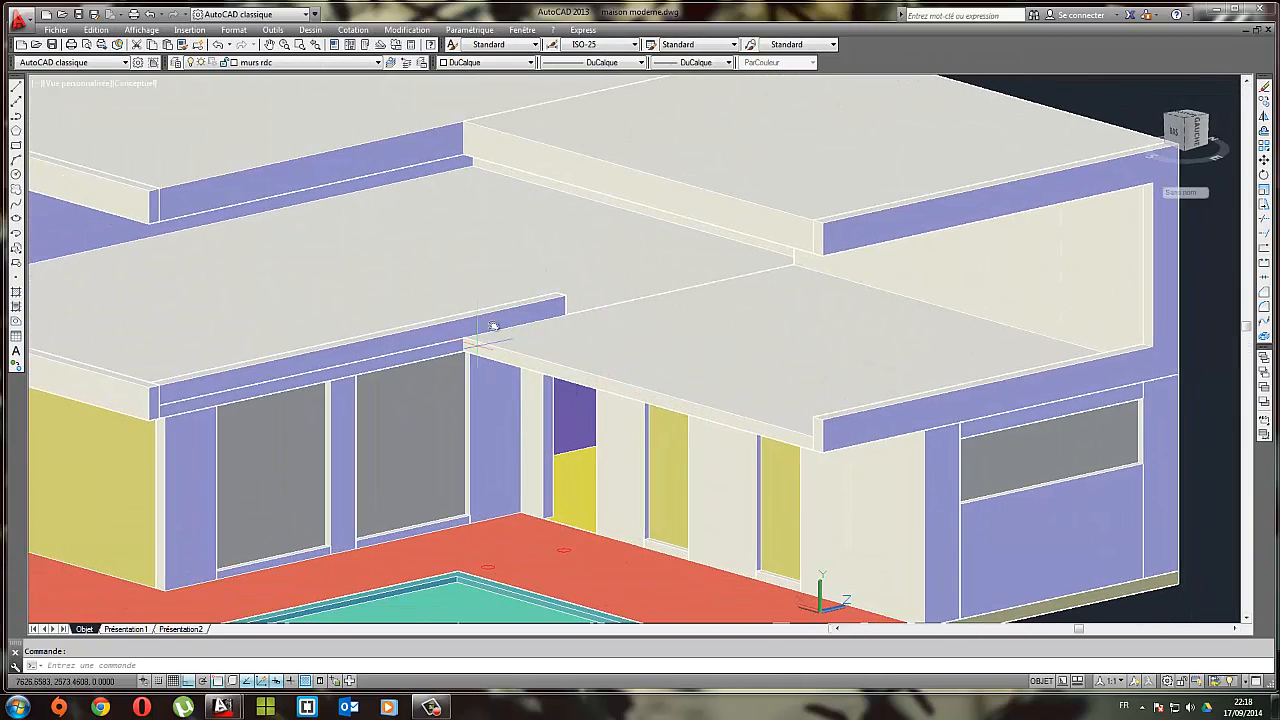
{"action": "scroll", "coordinate": [513, 332], "scroll_direction": "up", "scroll_amount": 3}
{"action": "left_click", "coordinate": [420, 323]}
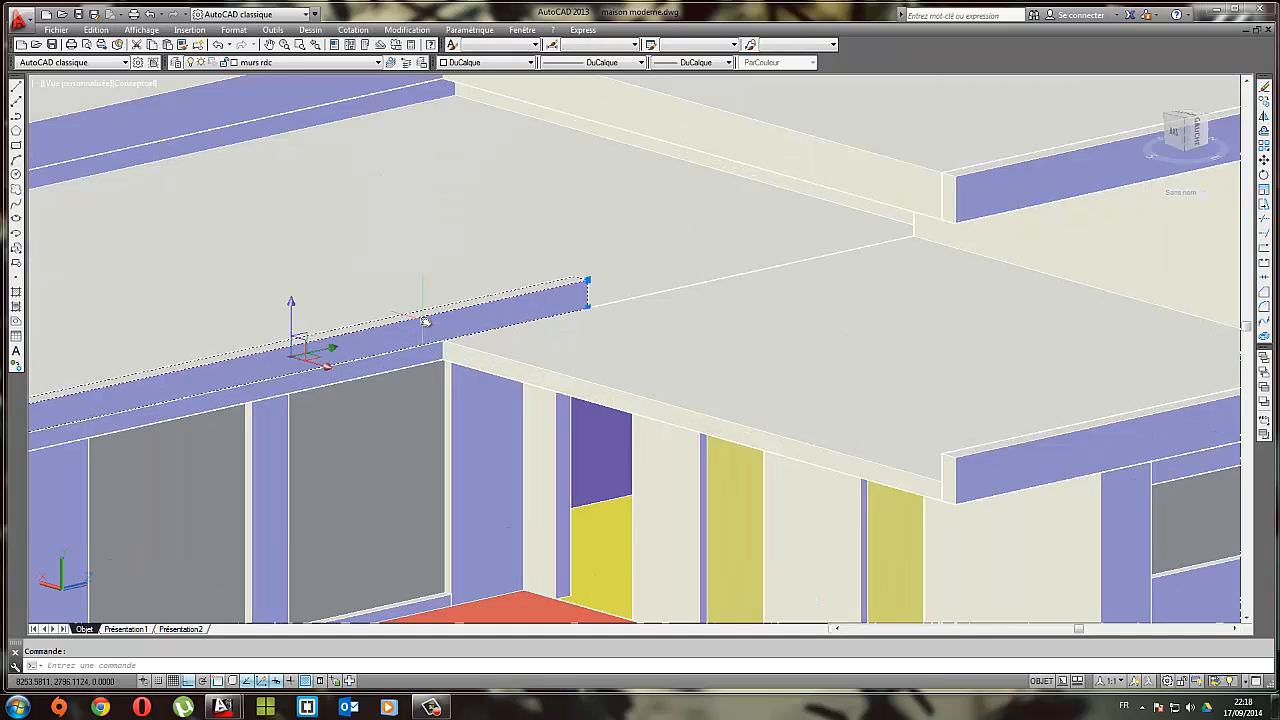
{"action": "scroll", "coordinate": [430, 322], "scroll_direction": "down", "scroll_amount": 4}
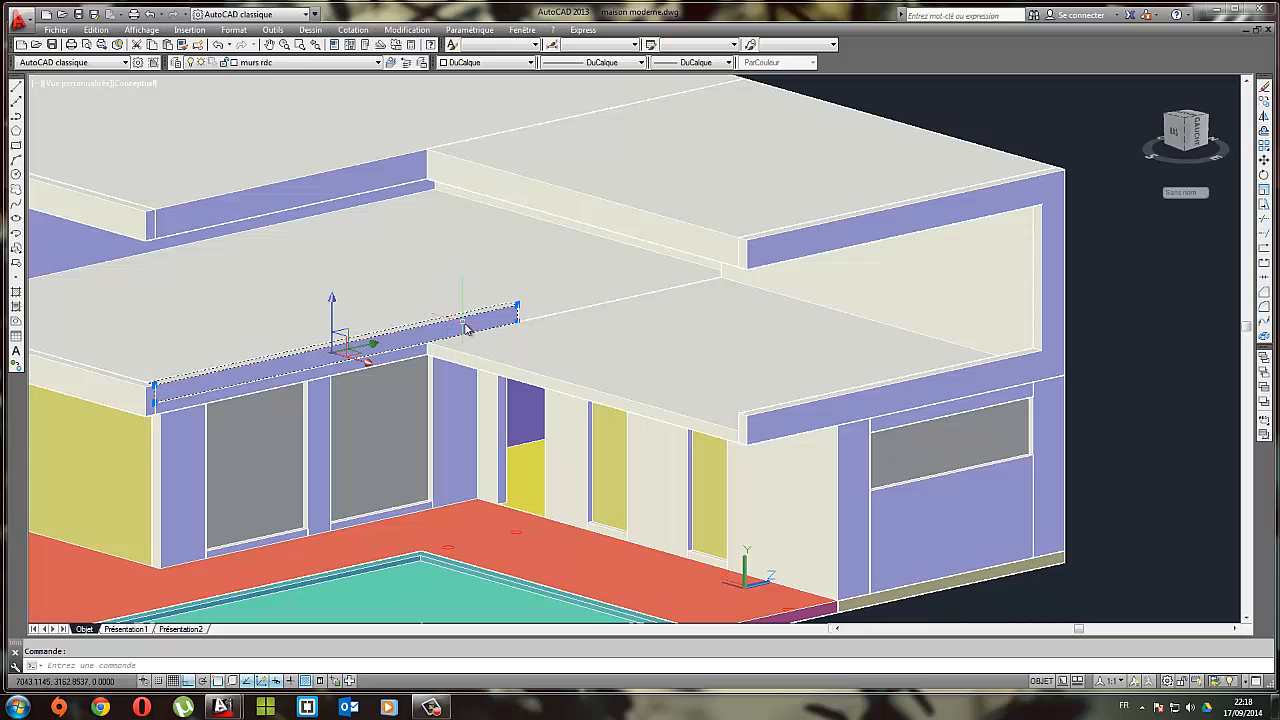
{"action": "mouse_move", "coordinate": [479, 330]}
{"action": "middle_click_drag", "start_coordinate": [398, 341], "coordinate": [507, 293]}
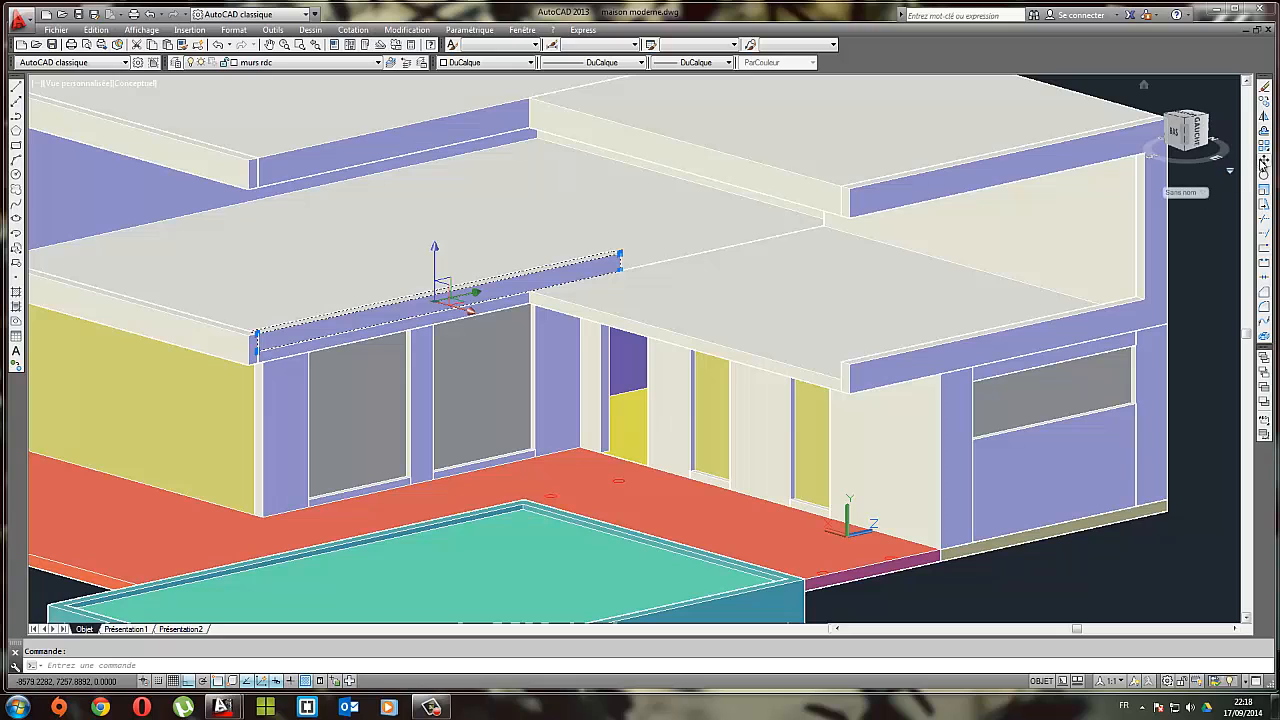
{"action": "left_click", "coordinate": [16, 86]}
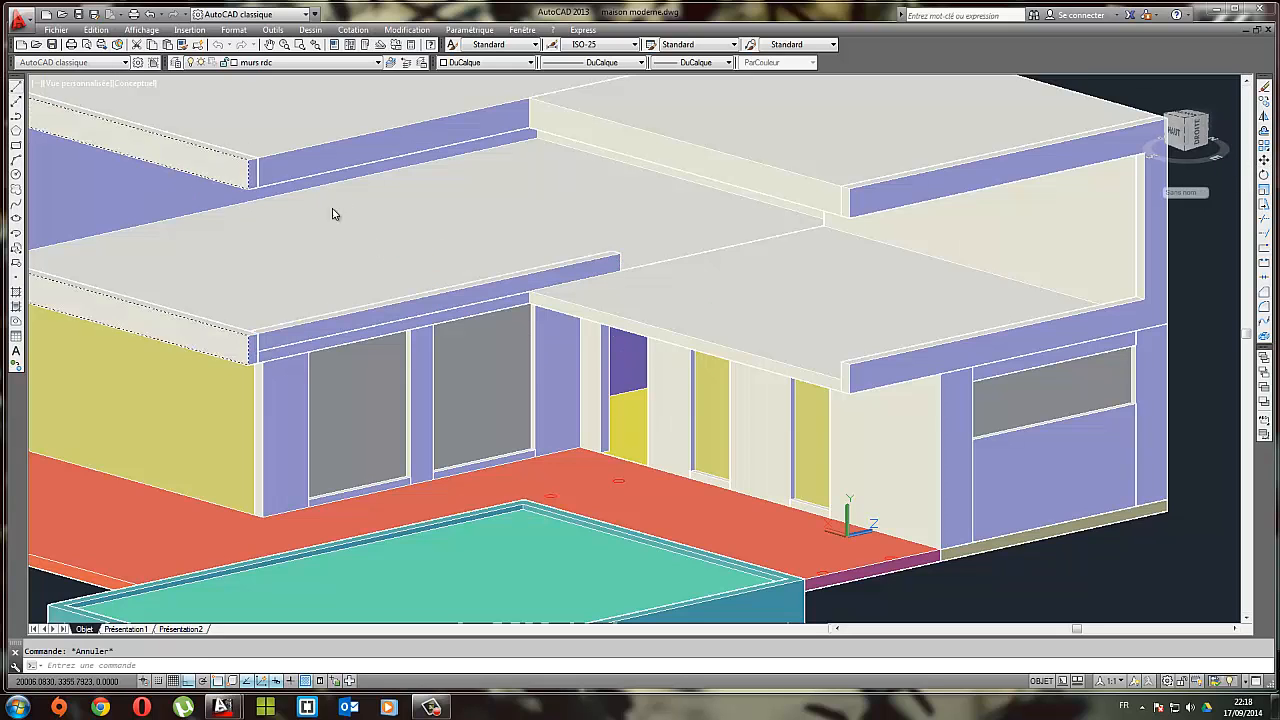
{"action": "left_click", "coordinate": [842, 362]}
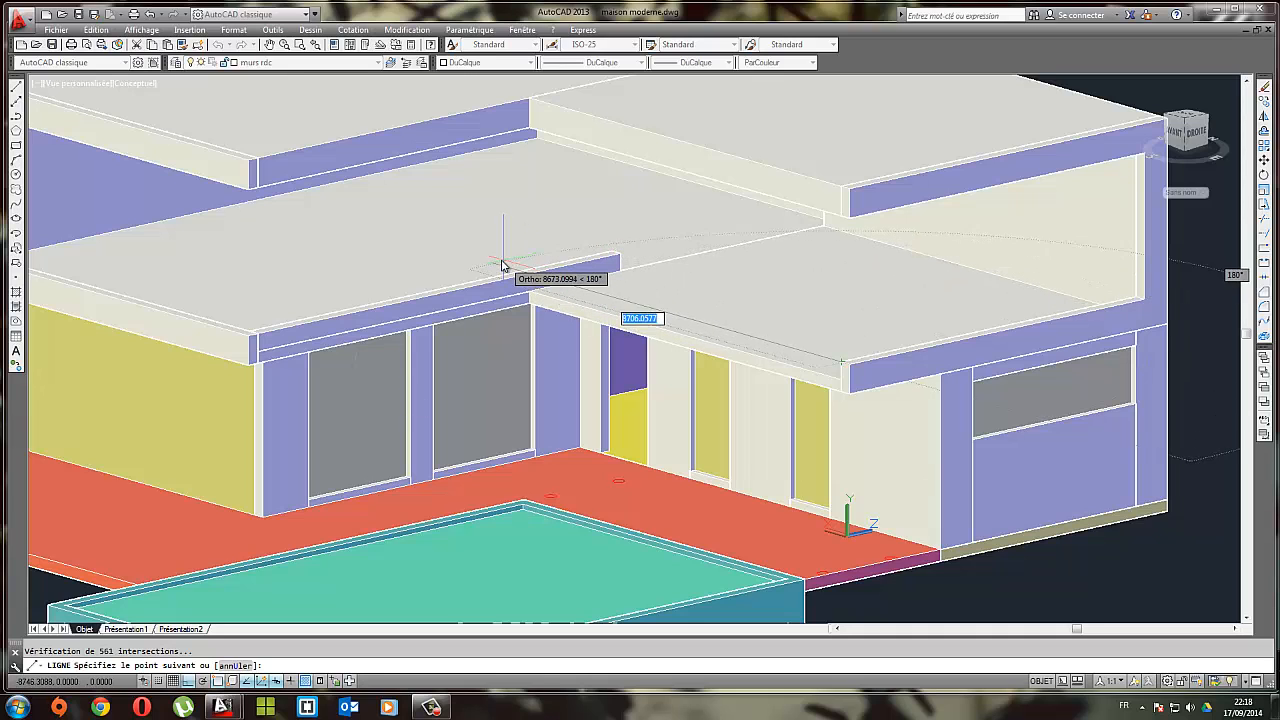
{"action": "scroll", "coordinate": [503, 267], "scroll_direction": "up", "scroll_amount": 3}
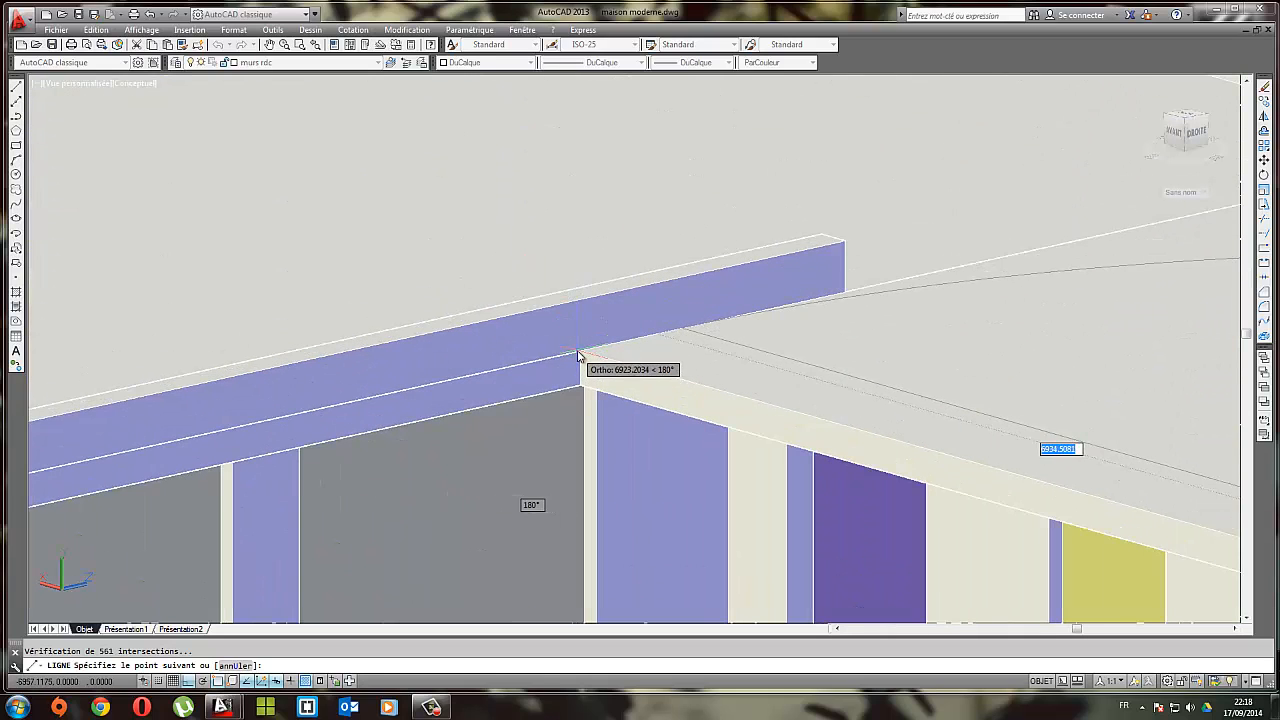
{"action": "scroll", "coordinate": [650, 368], "scroll_direction": "down", "scroll_amount": 5}
{"action": "middle_click_drag", "start_coordinate": [737, 371], "coordinate": [517, 234]}
{"action": "key", "text": "Escape"}
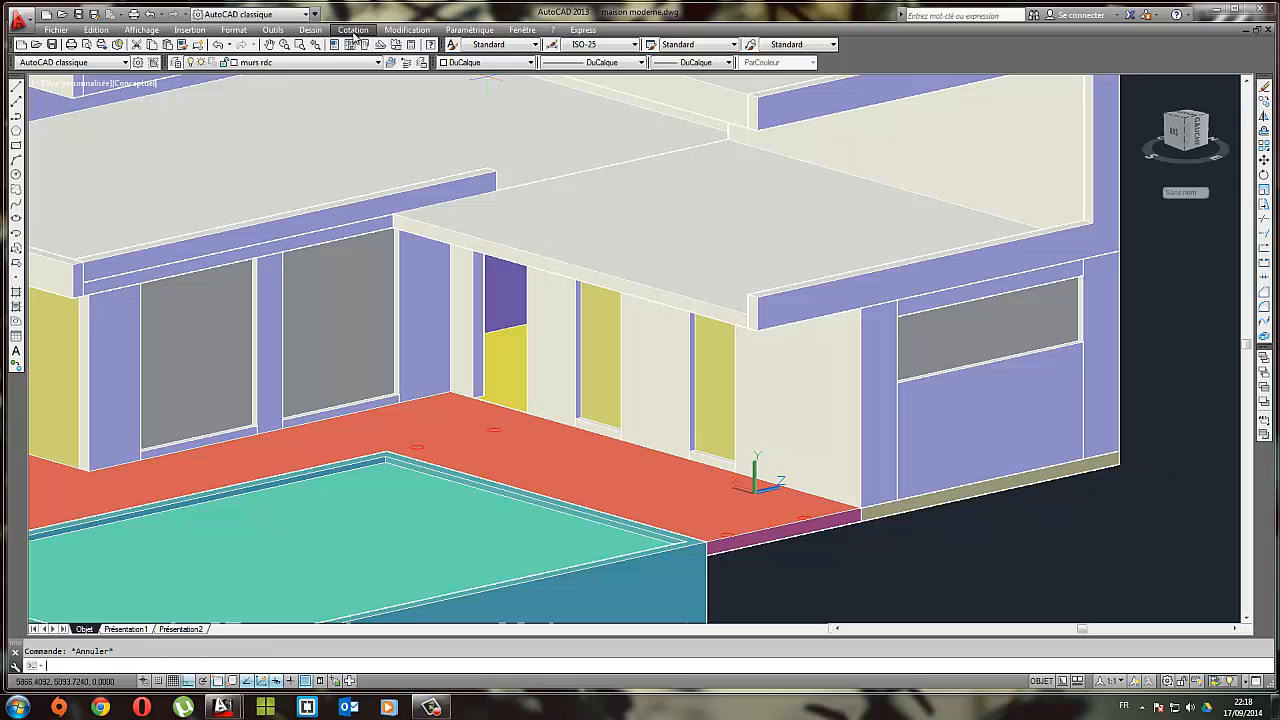
Add a linear dimension along the terrace-side slab edge, from its outer corner to the inner corner, placed beside the house
{"action": "left_click", "coordinate": [353, 29]}
{"action": "left_click", "coordinate": [363, 66]}
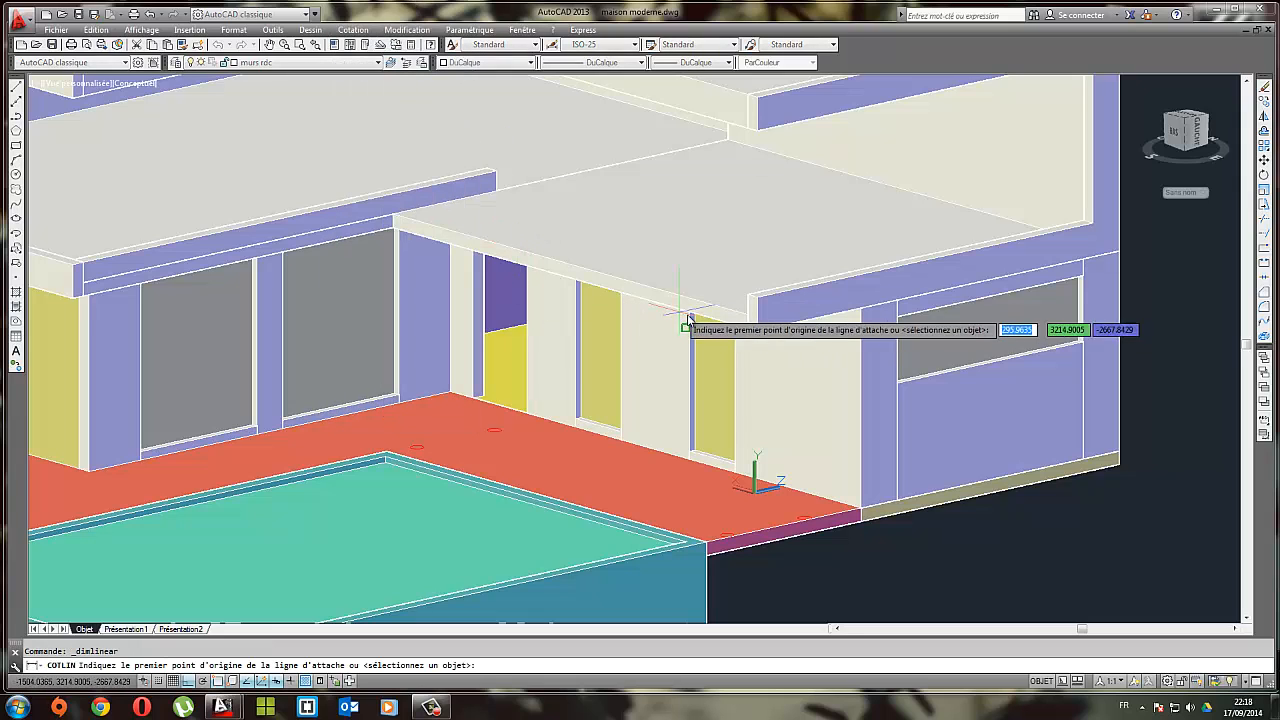
{"action": "left_click", "coordinate": [749, 292]}
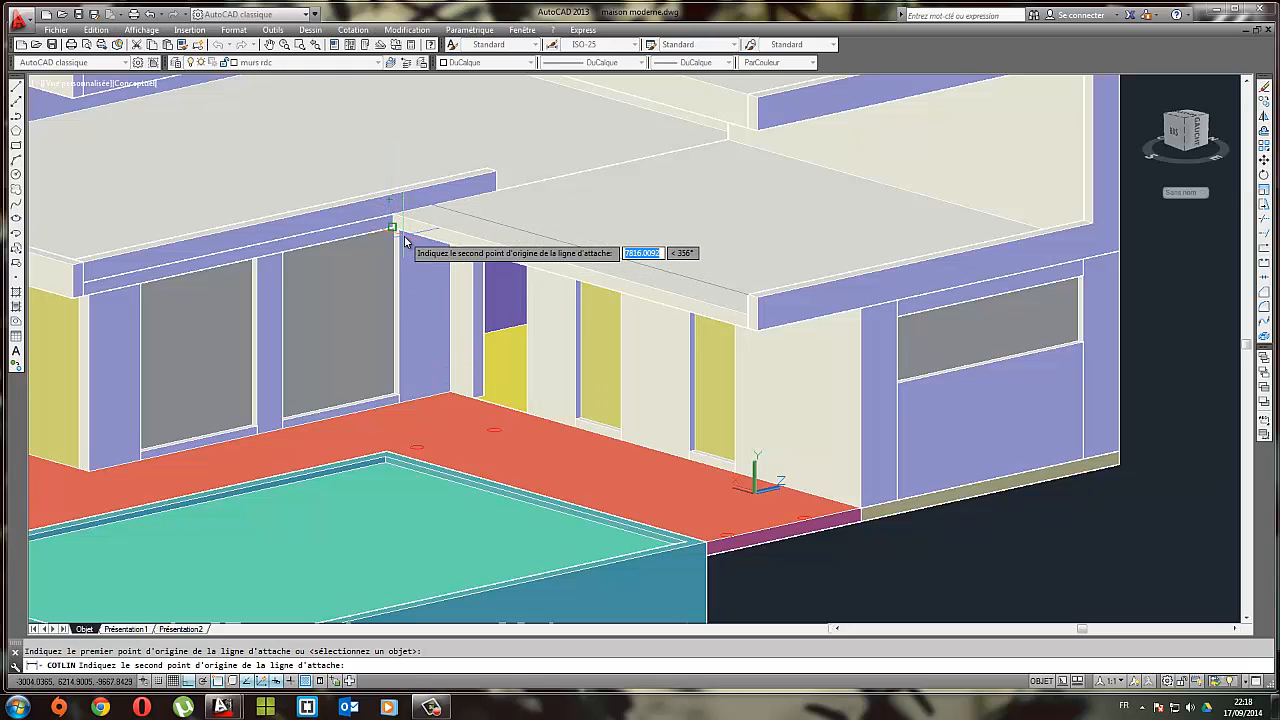
{"action": "left_click", "coordinate": [393, 229]}
{"action": "scroll", "coordinate": [346, 364], "scroll_direction": "down", "scroll_amount": 6}
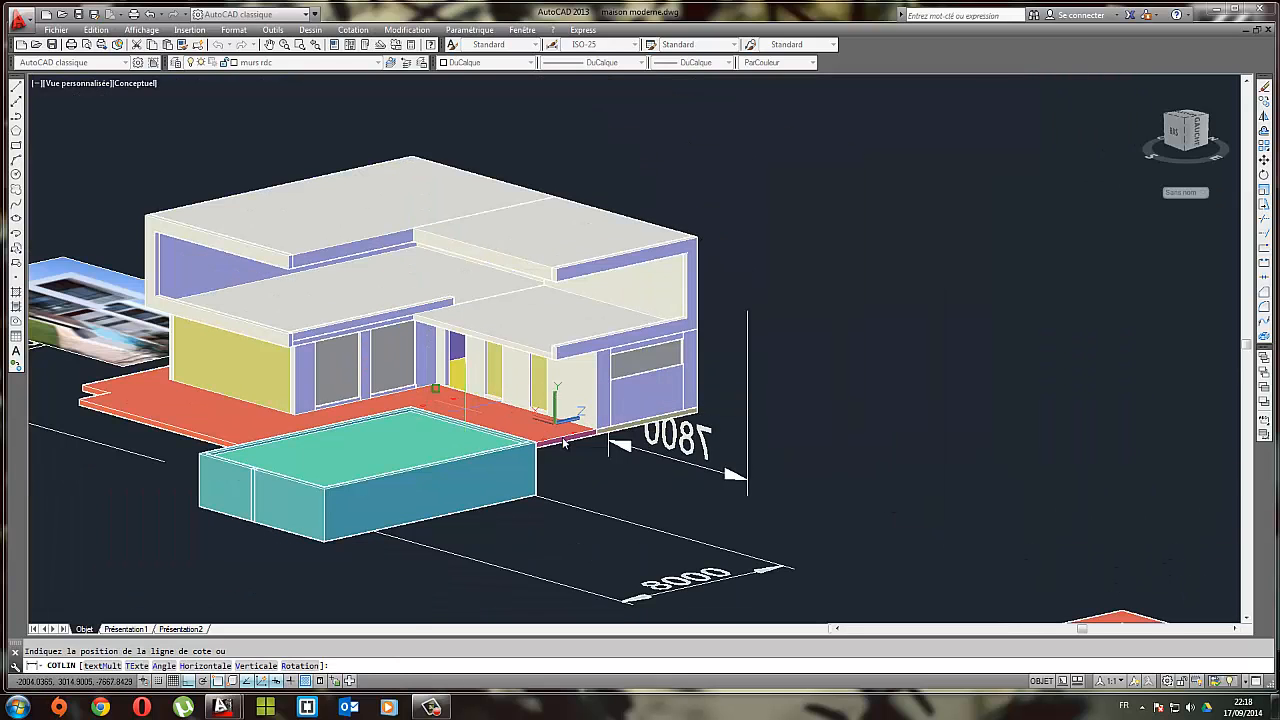
{"action": "left_click", "coordinate": [733, 490]}
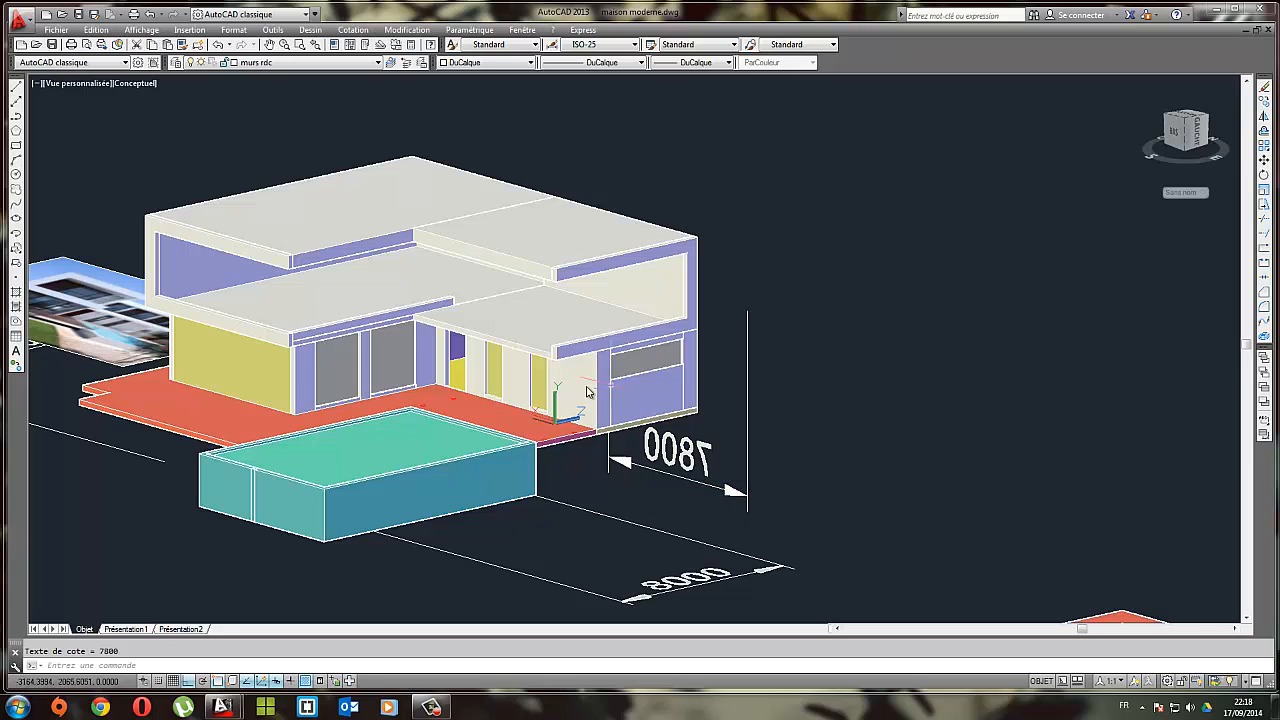
{"action": "key", "text": "Escape"}
Draw a 7800 by 300 rectangle in the empty area beside the house, parallel to the terrace-side slab edge
{"action": "scroll", "coordinate": [588, 392], "scroll_direction": "down", "scroll_amount": 3}
{"action": "middle_click_drag", "start_coordinate": [409, 331], "coordinate": [372, 278]}
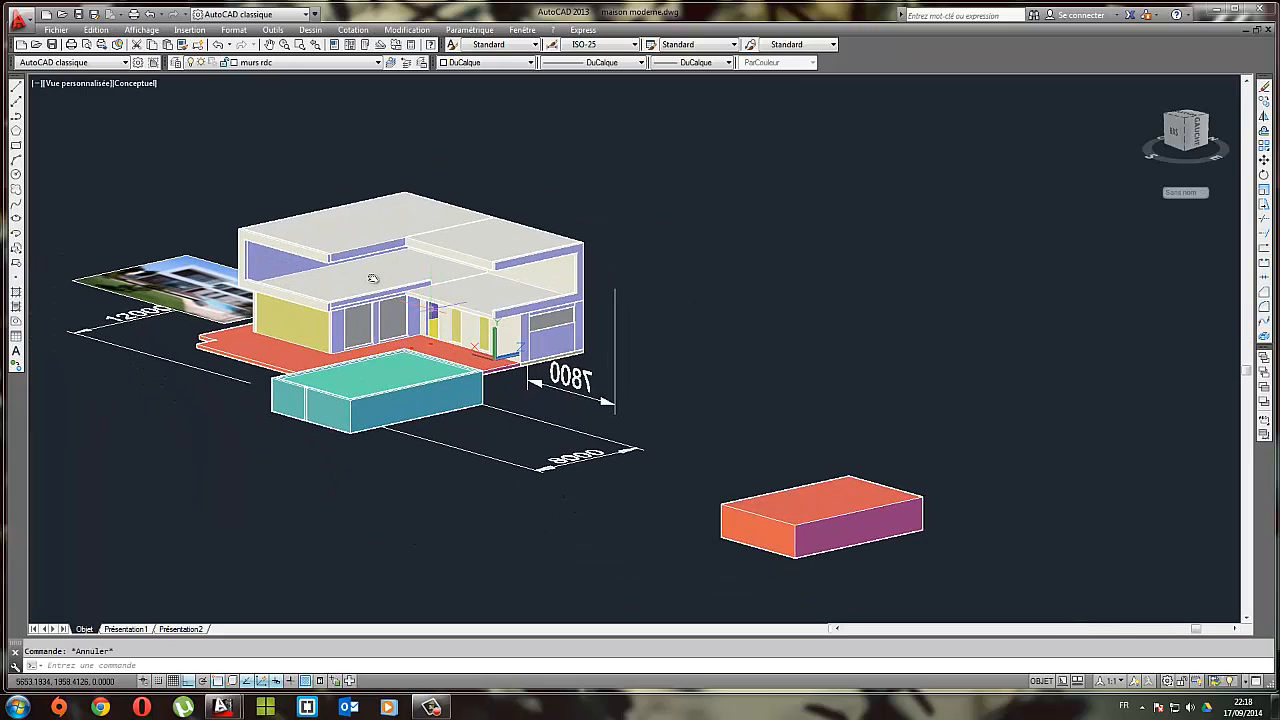
{"action": "left_click", "coordinate": [16, 146]}
{"action": "left_click", "coordinate": [895, 400]}
{"action": "scroll", "coordinate": [735, 366], "scroll_direction": "up", "scroll_amount": 2}
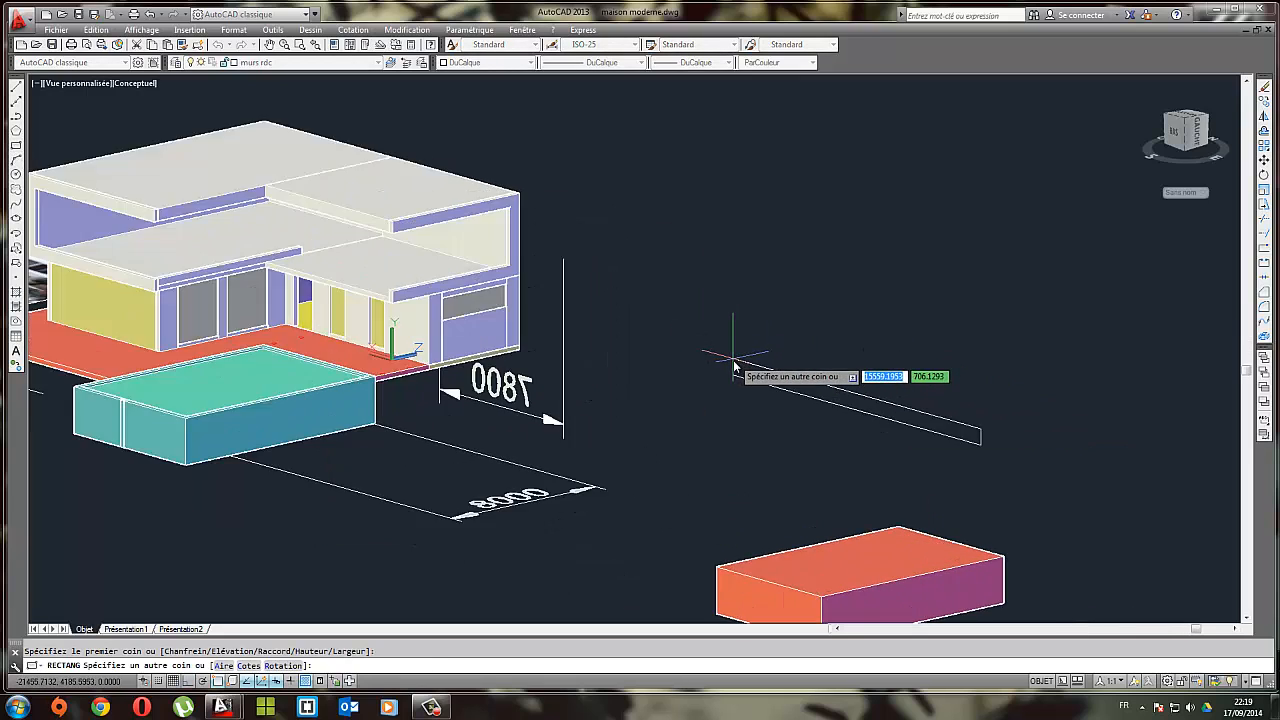
{"action": "scroll", "coordinate": [735, 366], "scroll_direction": "down", "scroll_amount": 1}
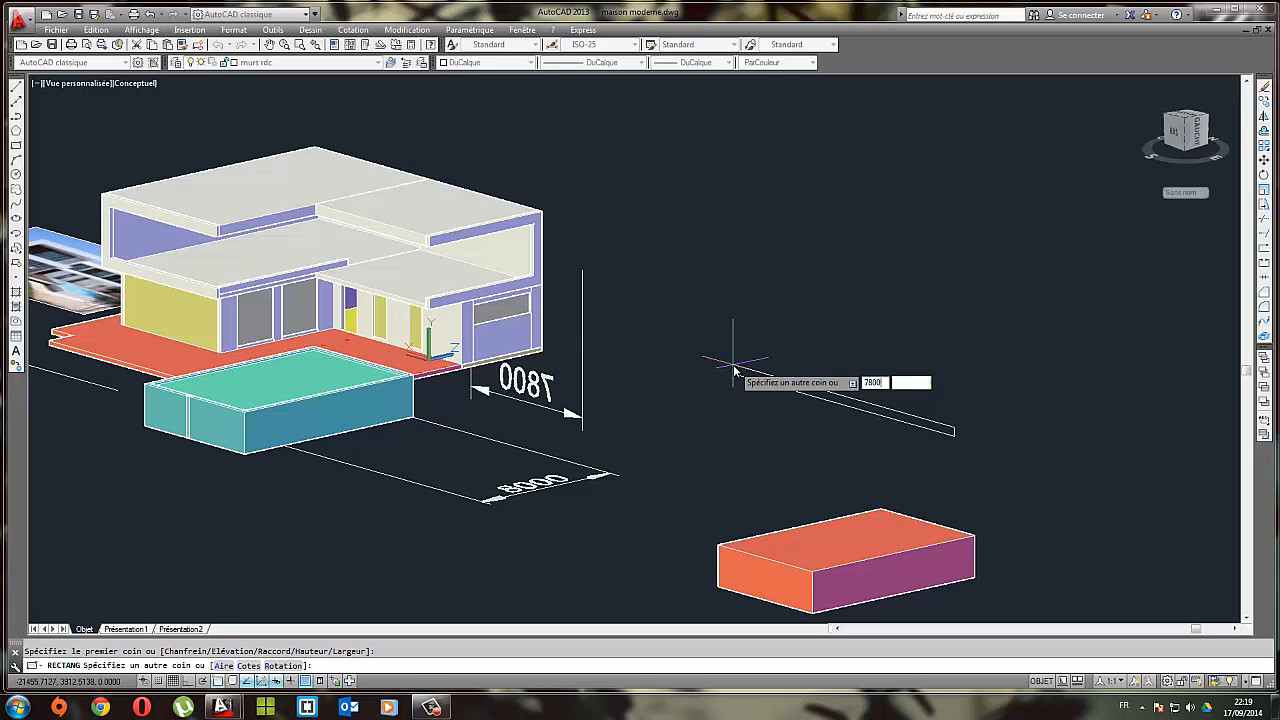
{"action": "key", "text": "Tab"}
{"action": "type", "text": "3"}
{"action": "key", "text": "Return"}
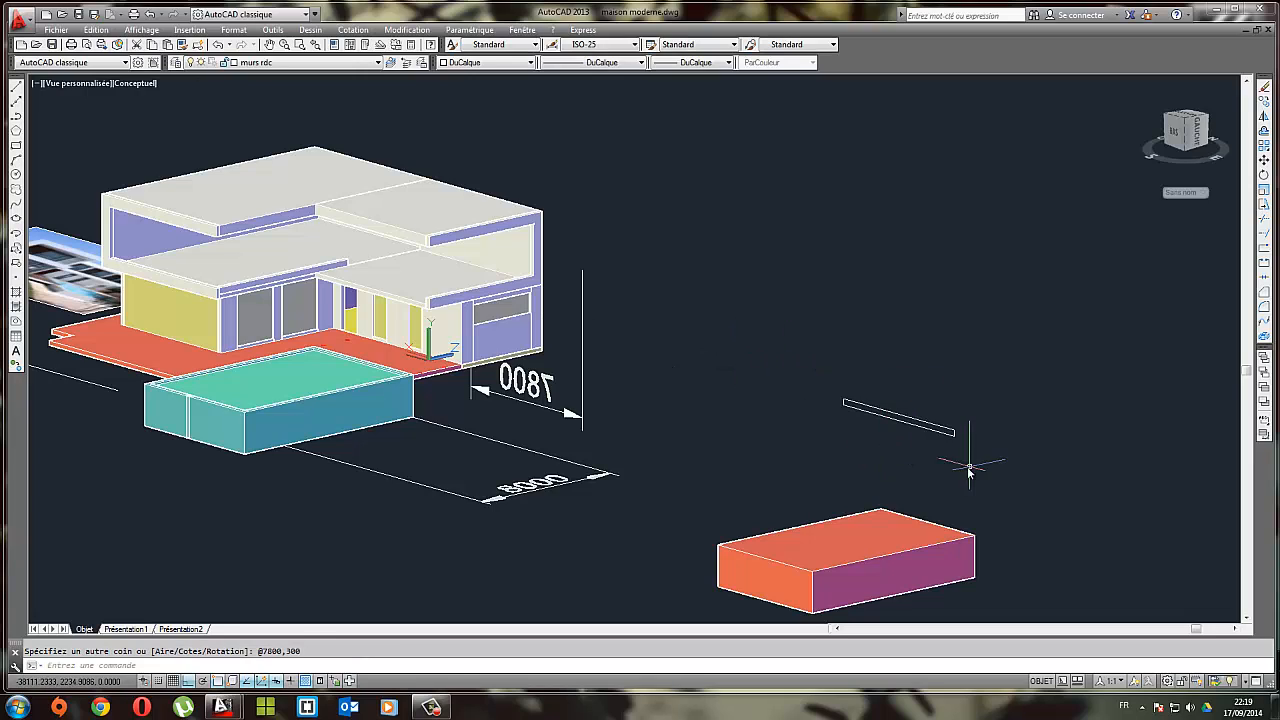
Extrude the 7800 by 300 rectangle by 200 to form an edge beam
{"action": "left_click", "coordinate": [927, 424]}
{"action": "left_click", "coordinate": [585, 145]}
{"action": "left_click", "coordinate": [311, 30]}
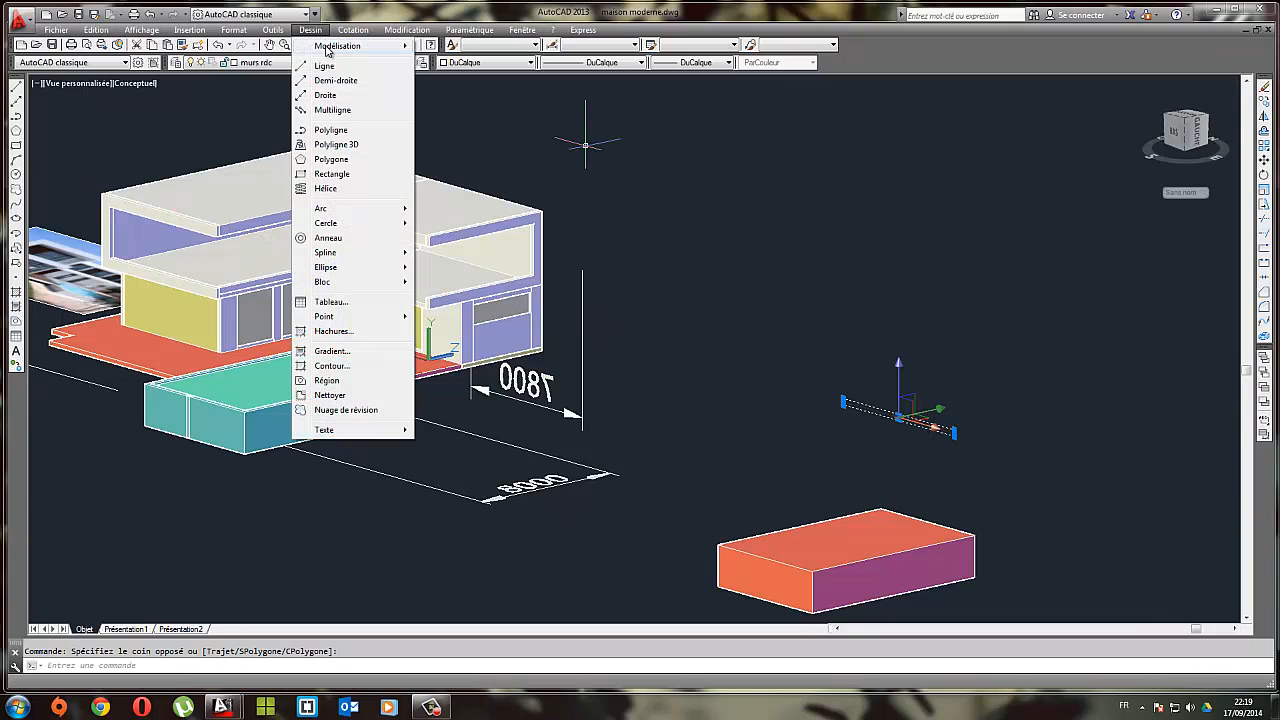
{"action": "mouse_move", "coordinate": [337, 46]}
{"action": "left_click", "coordinate": [465, 168]}
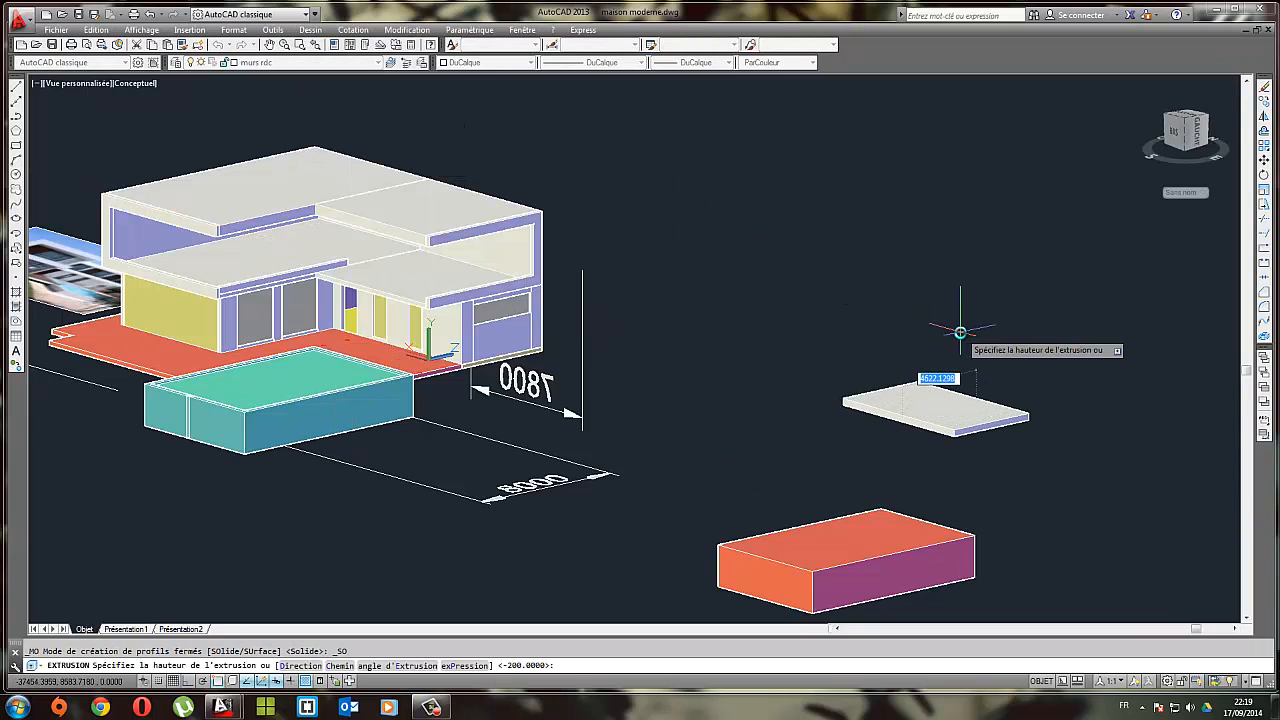
{"action": "type", "text": "200"}
{"action": "key", "text": "Return"}
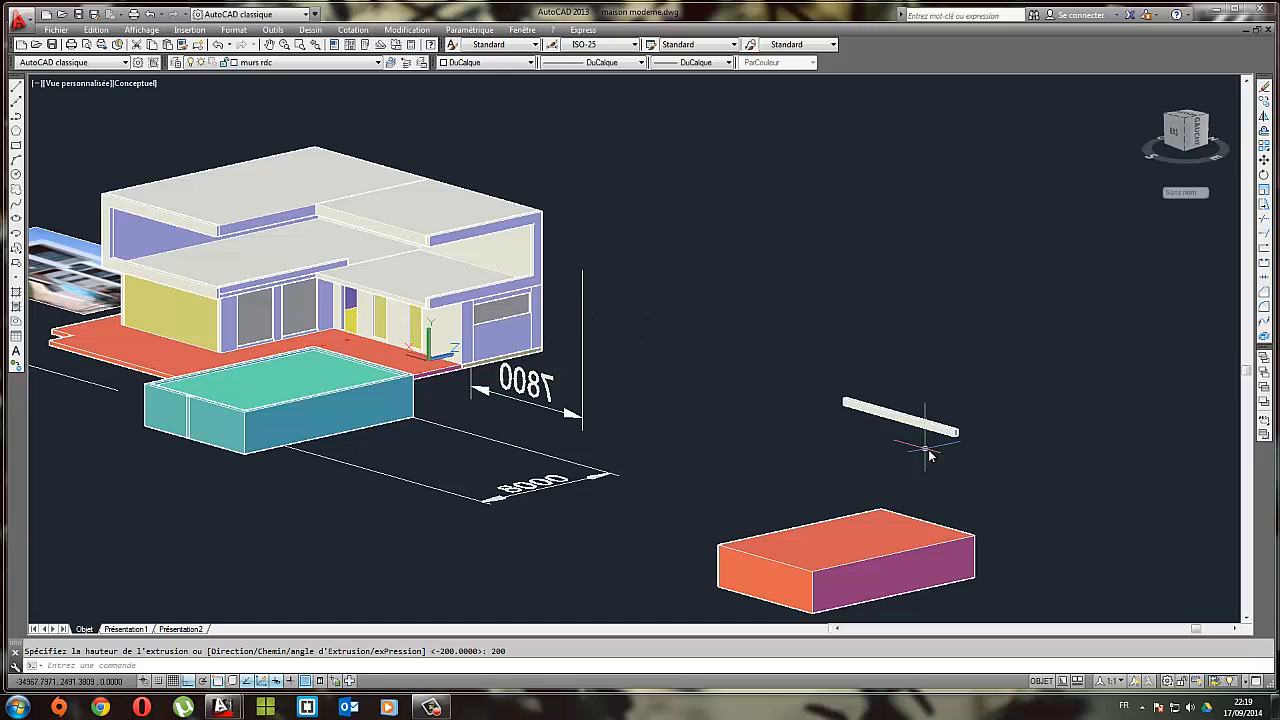
Move the new edge beam by its end corner onto the outer corner of the lower terrace roof
{"action": "left_click", "coordinate": [905, 420]}
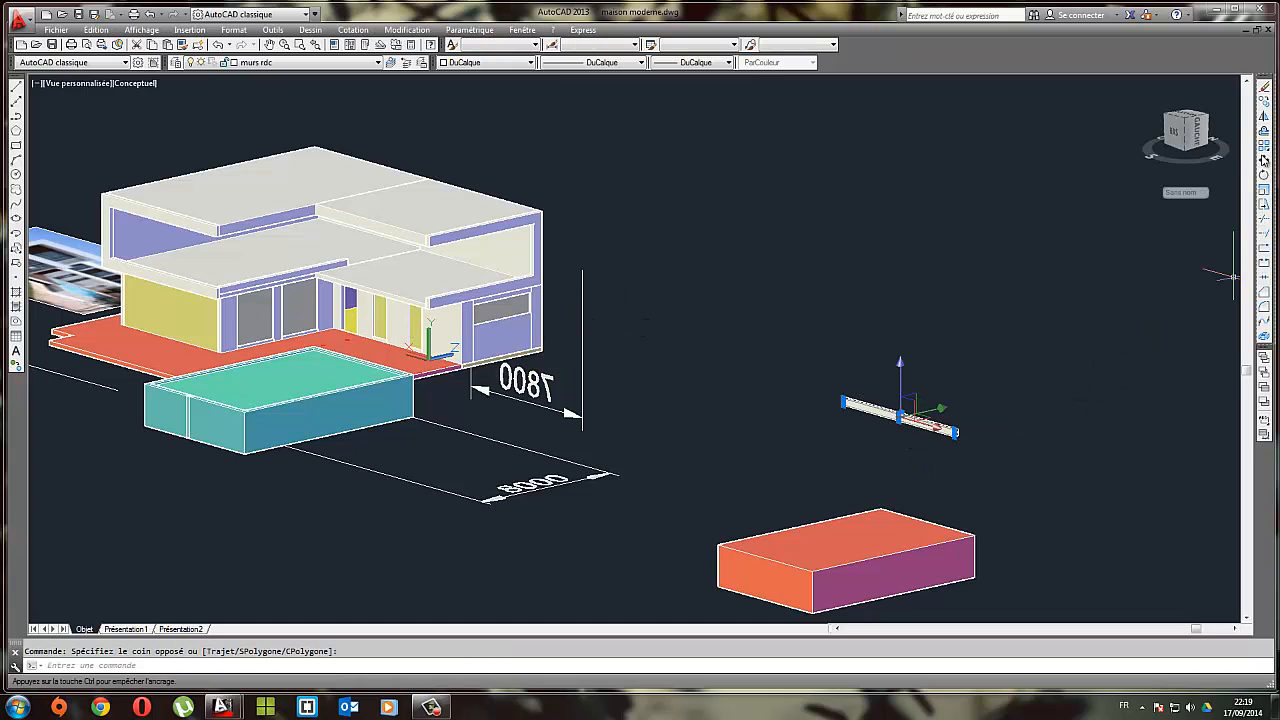
{"action": "scroll", "coordinate": [955, 440], "scroll_direction": "up", "scroll_amount": 5}
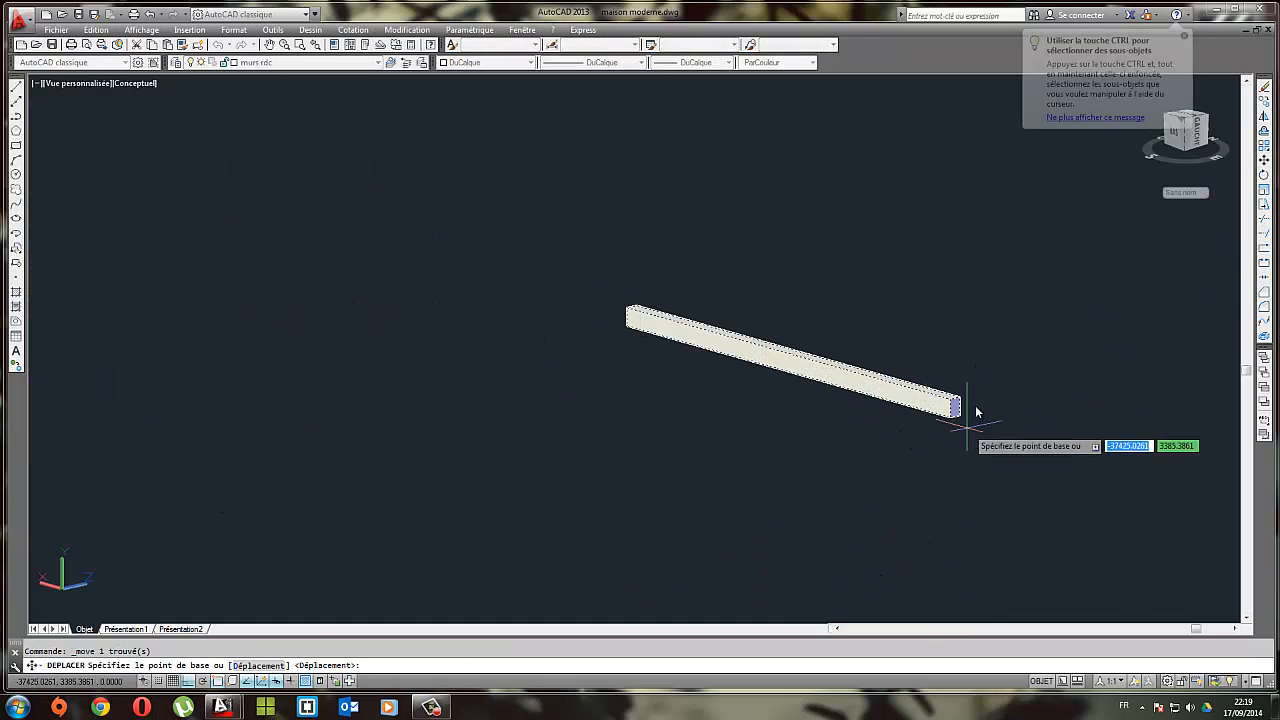
{"action": "left_click", "coordinate": [952, 413]}
{"action": "middle_click_drag", "start_coordinate": [449, 367], "coordinate": [1036, 594]}
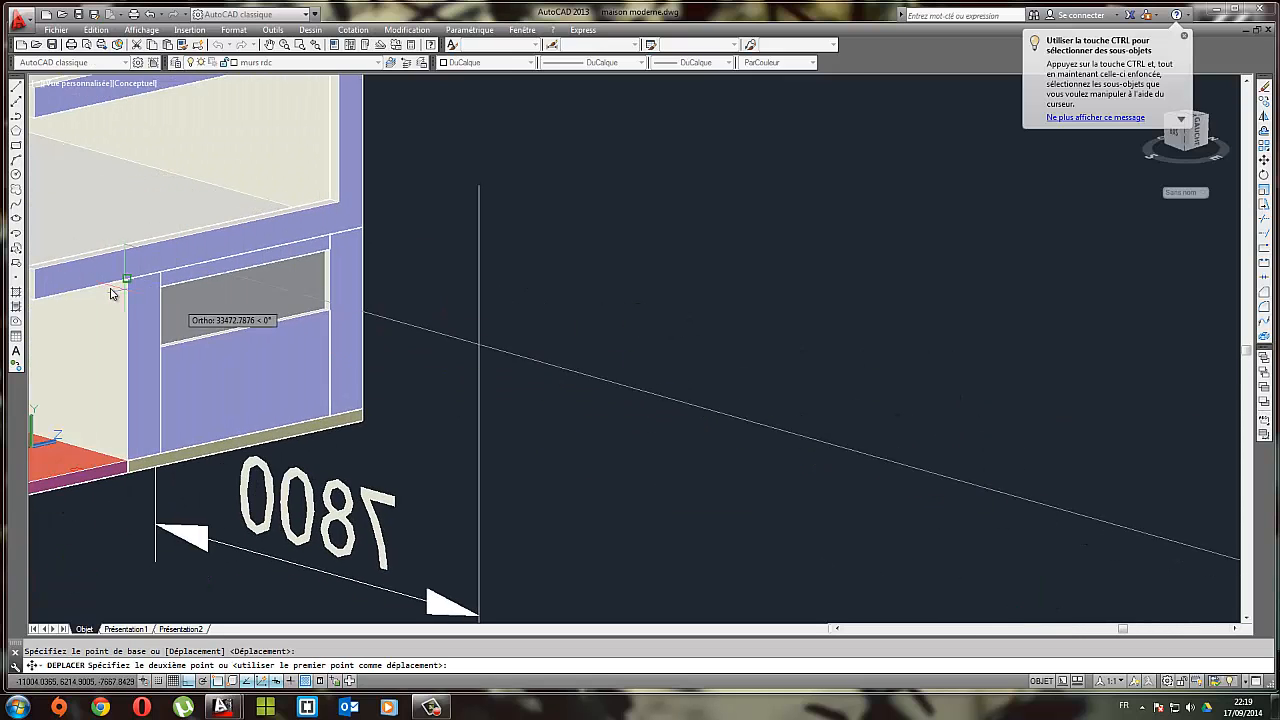
{"action": "middle_click_drag", "start_coordinate": [130, 293], "coordinate": [493, 357]}
{"action": "scroll", "coordinate": [334, 286], "scroll_direction": "up", "scroll_amount": 3}
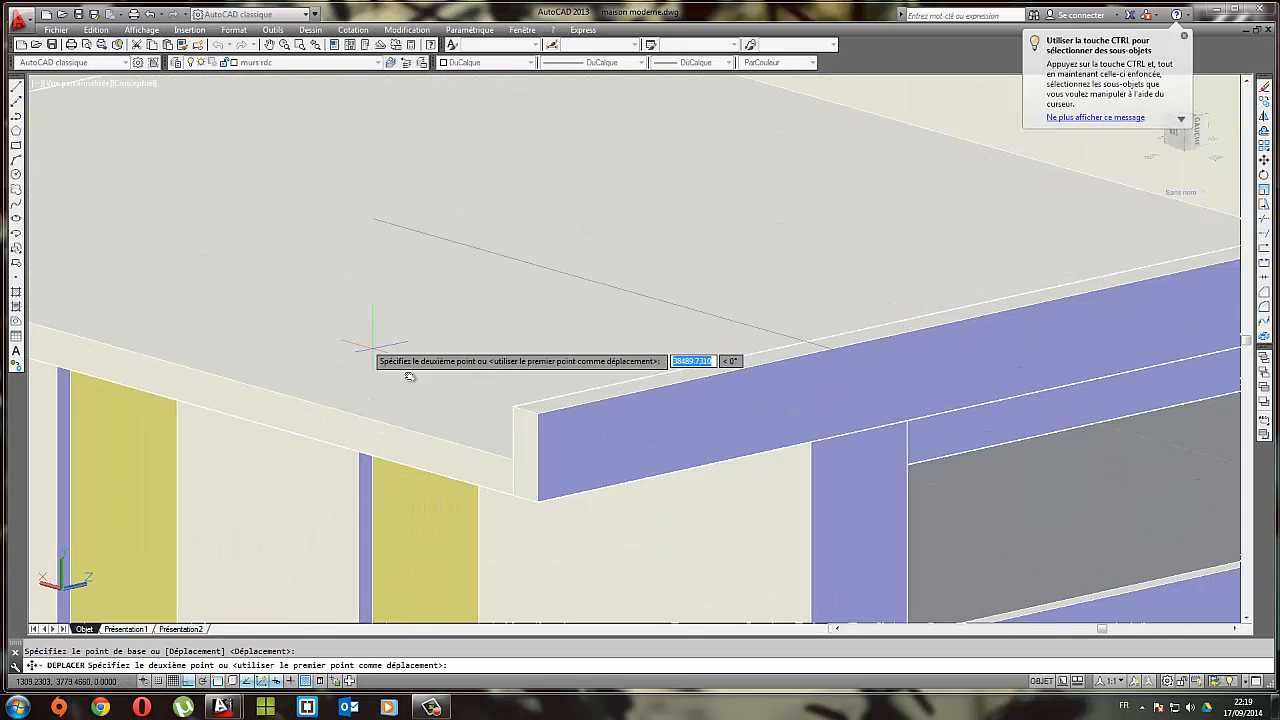
{"action": "left_click", "coordinate": [515, 407]}
Examine the junction between the new edge beam and the existing beam above the terrace doors
{"action": "scroll", "coordinate": [505, 390], "scroll_direction": "down", "scroll_amount": 3}
{"action": "scroll", "coordinate": [340, 355], "scroll_direction": "up", "scroll_amount": 5}
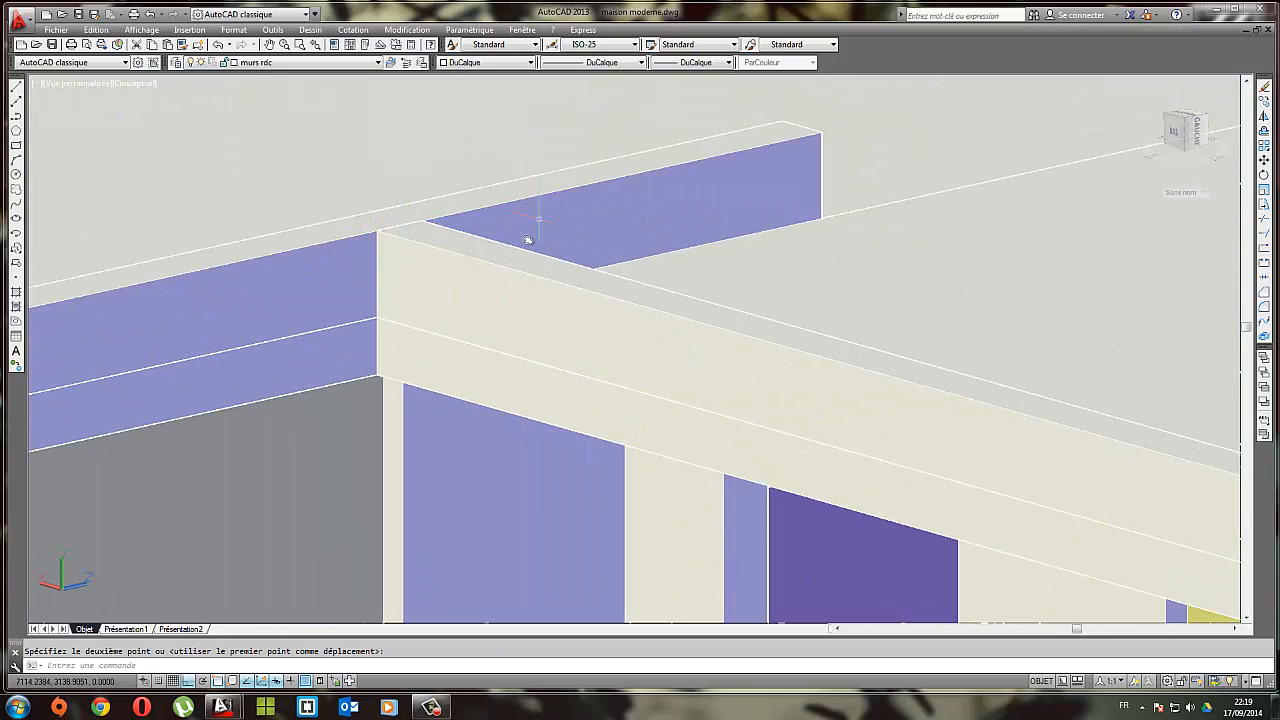
{"action": "left_click", "coordinate": [443, 204]}
{"action": "middle_click_drag", "start_coordinate": [719, 233], "coordinate": [609, 254], "text": "shift"}
{"action": "scroll", "coordinate": [609, 326], "scroll_direction": "down", "scroll_amount": 3}
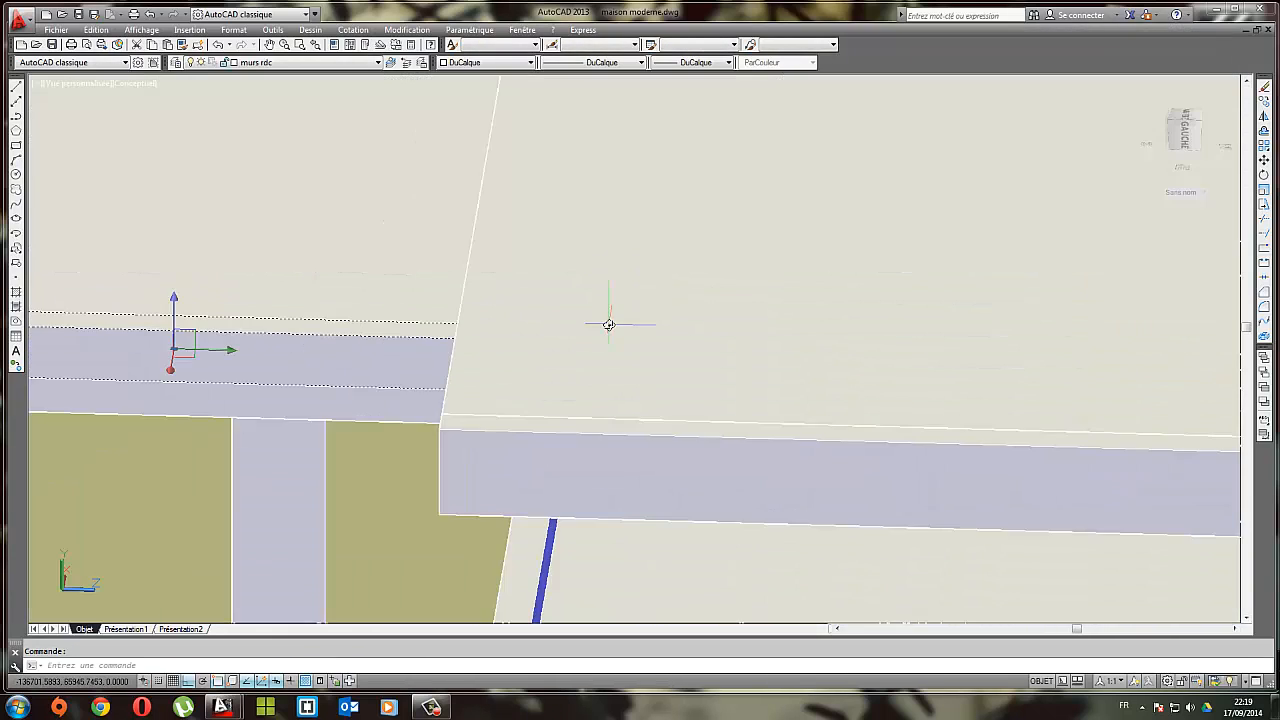
{"action": "middle_click_drag", "start_coordinate": [609, 326], "coordinate": [846, 331]}
{"action": "middle_click_drag", "start_coordinate": [586, 254], "coordinate": [693, 241], "text": "shift"}
{"action": "key", "text": "Escape"}
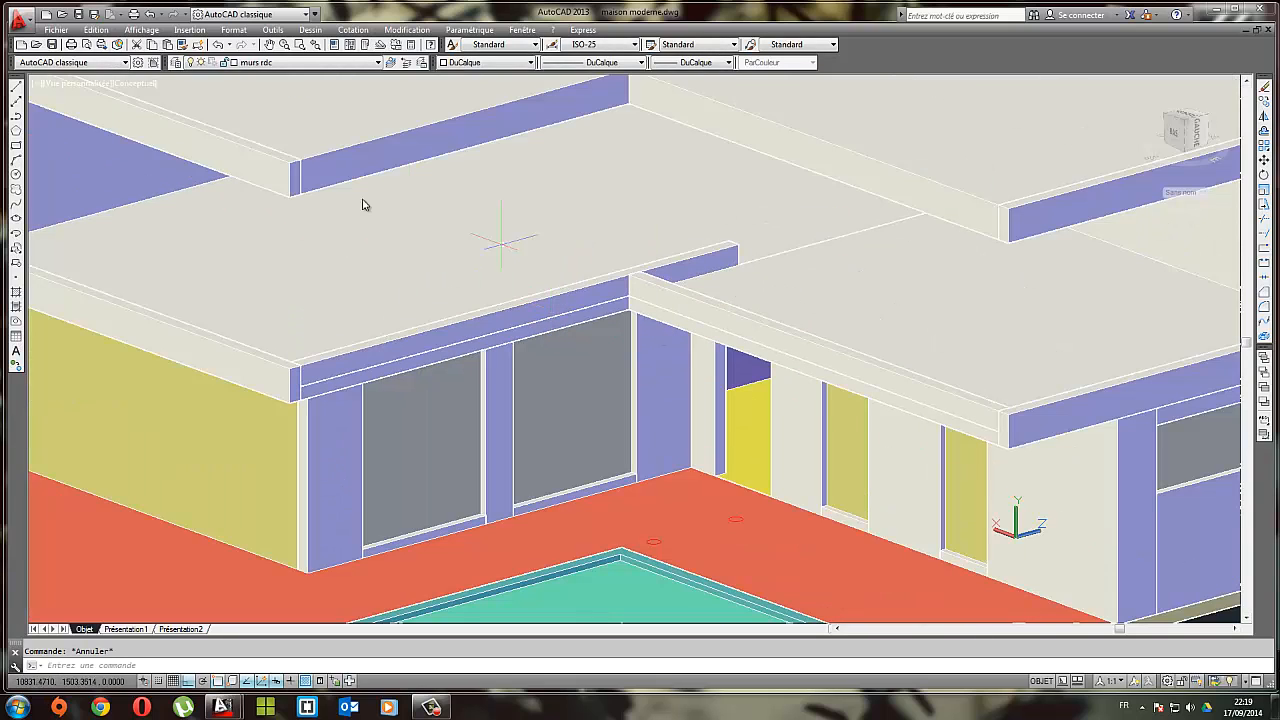
{"action": "left_click", "coordinate": [357, 35]}
{"action": "left_click", "coordinate": [357, 35]}
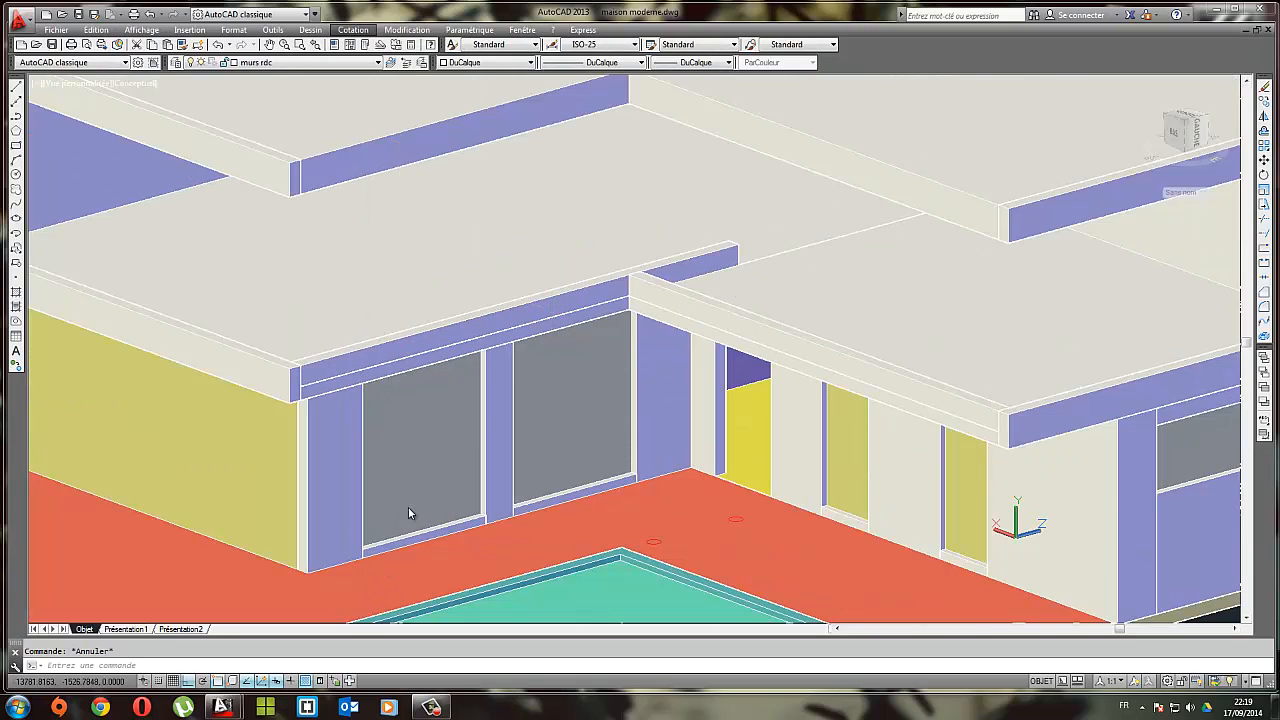
Reorient the UCS so its X axis runs parallel to the roof edge above the terrace doors
{"action": "scroll", "coordinate": [653, 369], "scroll_direction": "down", "scroll_amount": 5}
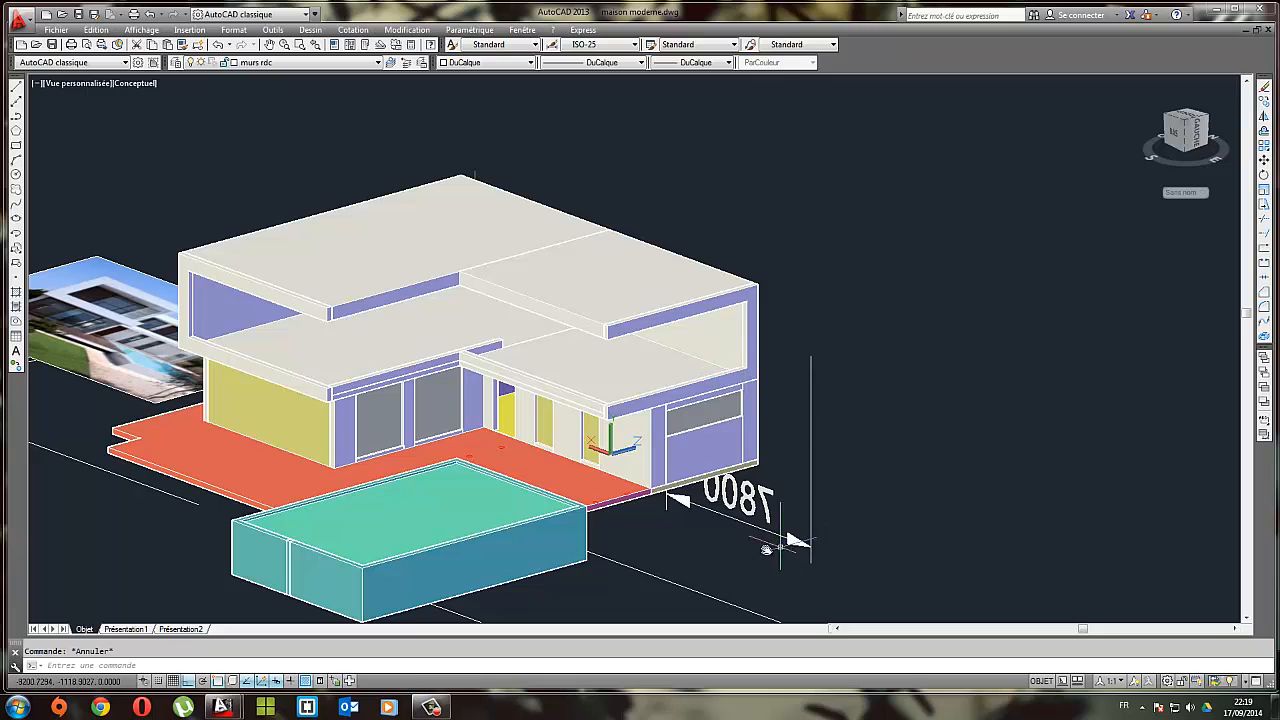
{"action": "scroll", "coordinate": [690, 560], "scroll_direction": "down", "scroll_amount": 2}
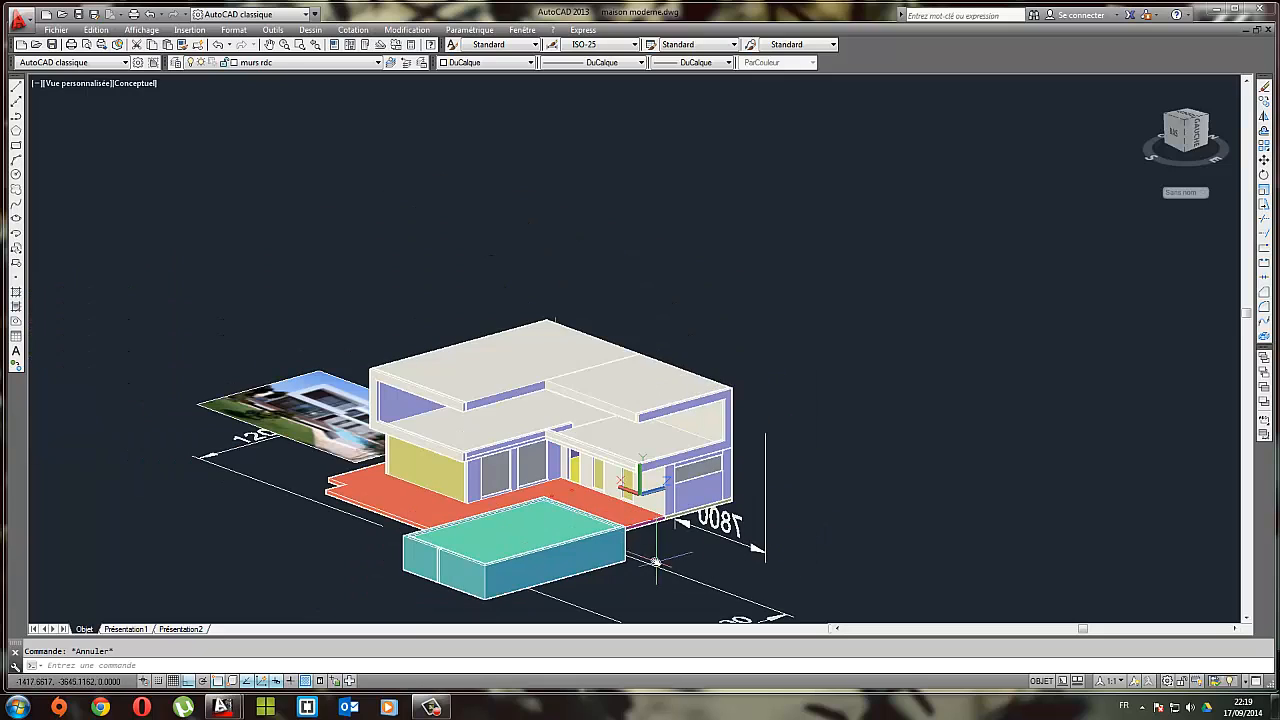
{"action": "left_click", "coordinate": [618, 486]}
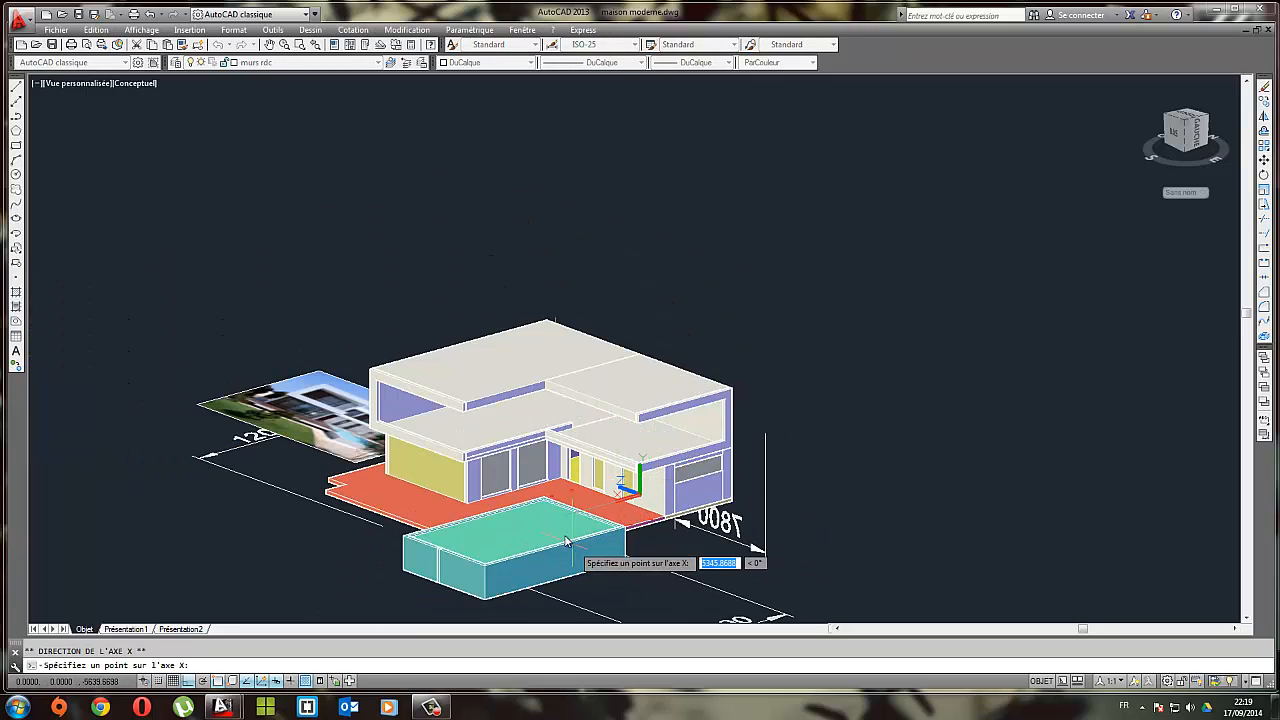
{"action": "key", "text": "Escape"}
Measure the linear distance along the roof edge above the terrace doors, from the side beam to the adjoining wing's beam
{"action": "scroll", "coordinate": [560, 440], "scroll_direction": "up", "scroll_amount": 4}
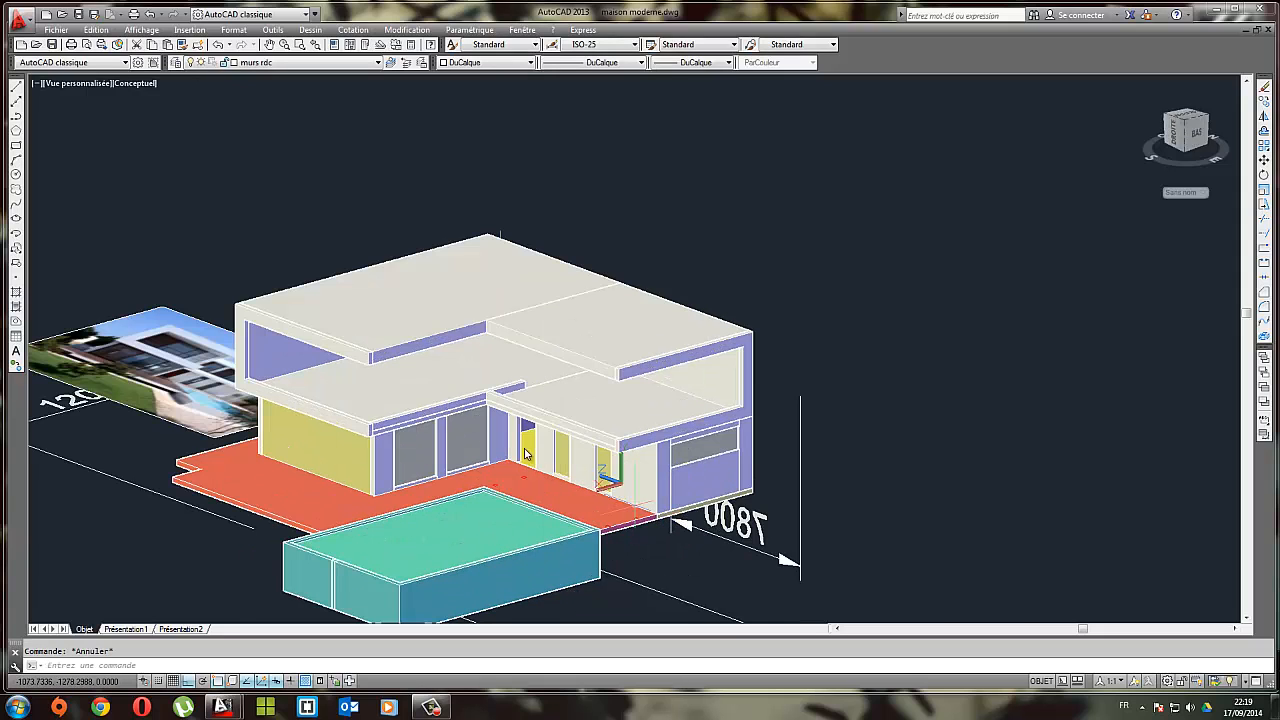
{"action": "left_click", "coordinate": [340, 32]}
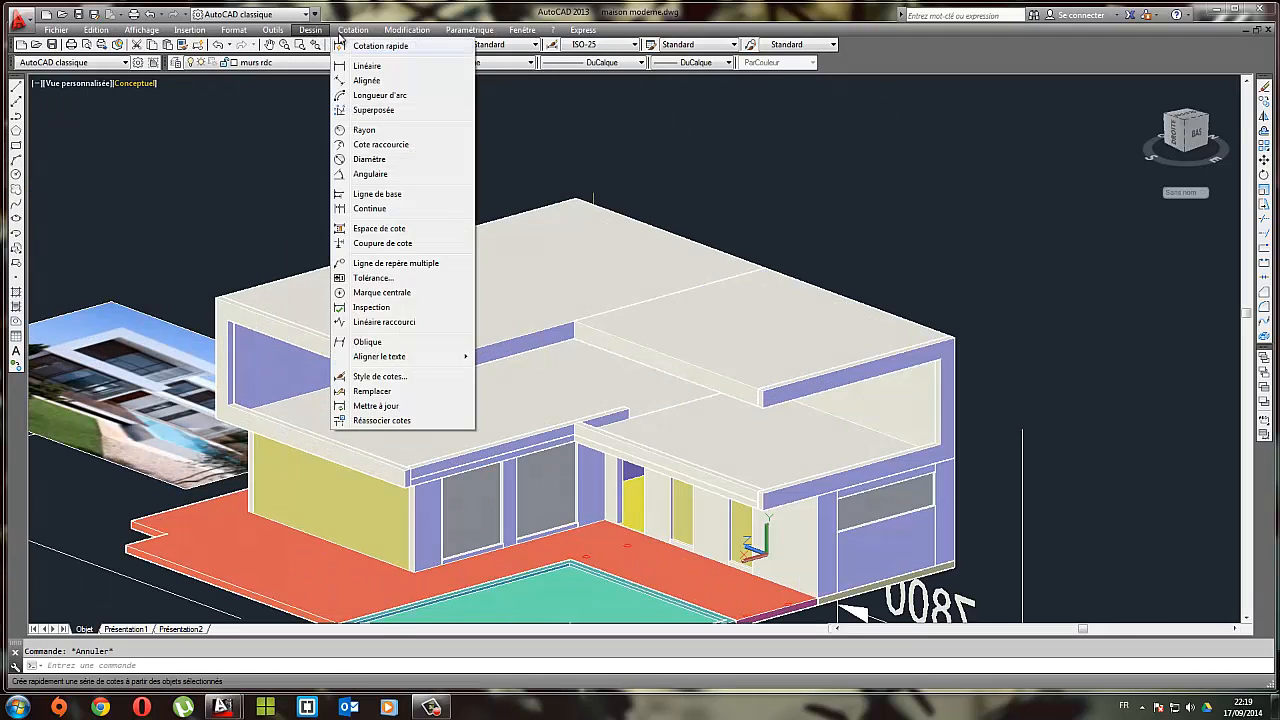
{"action": "left_click", "coordinate": [366, 66]}
{"action": "scroll", "coordinate": [388, 530], "scroll_direction": "up", "scroll_amount": 5}
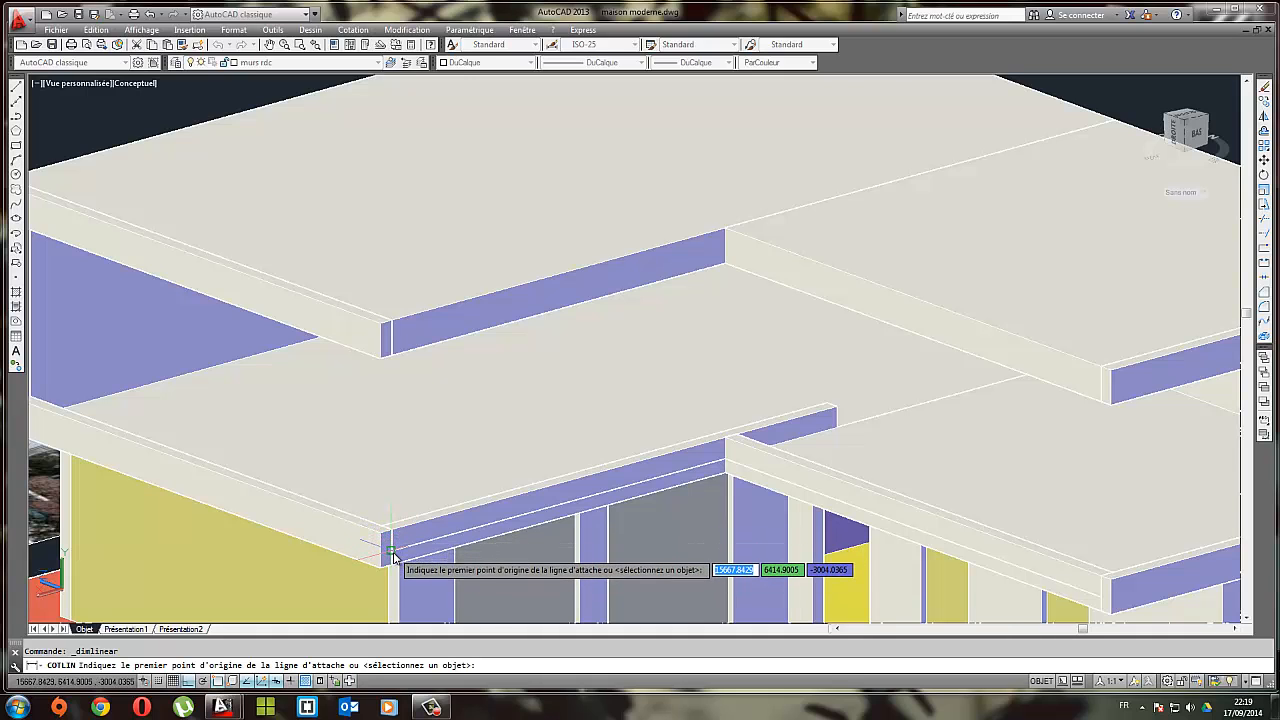
{"action": "scroll", "coordinate": [392, 553], "scroll_direction": "up", "scroll_amount": 3}
{"action": "left_click", "coordinate": [391, 551]}
{"action": "scroll", "coordinate": [644, 445], "scroll_direction": "down", "scroll_amount": 2}
{"action": "middle_click_drag", "start_coordinate": [804, 438], "coordinate": [400, 458]}
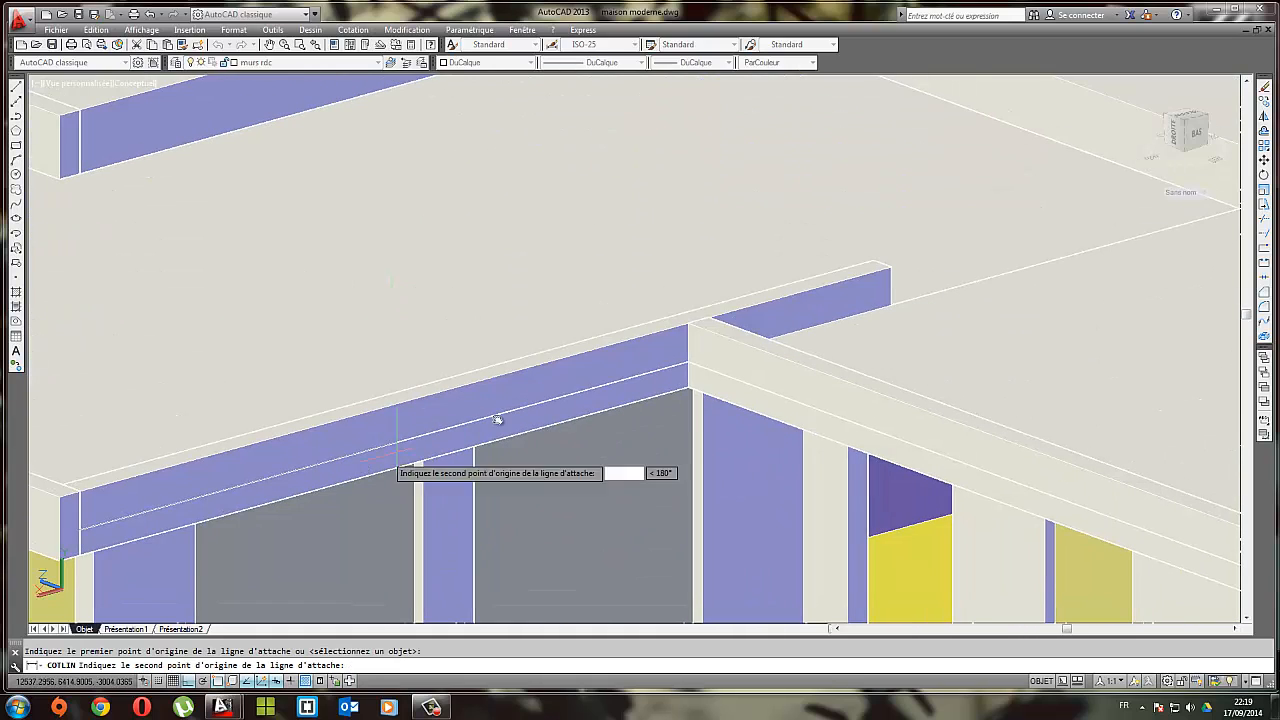
{"action": "left_click", "coordinate": [711, 317]}
{"action": "scroll", "coordinate": [740, 380], "scroll_direction": "down", "scroll_amount": 8}
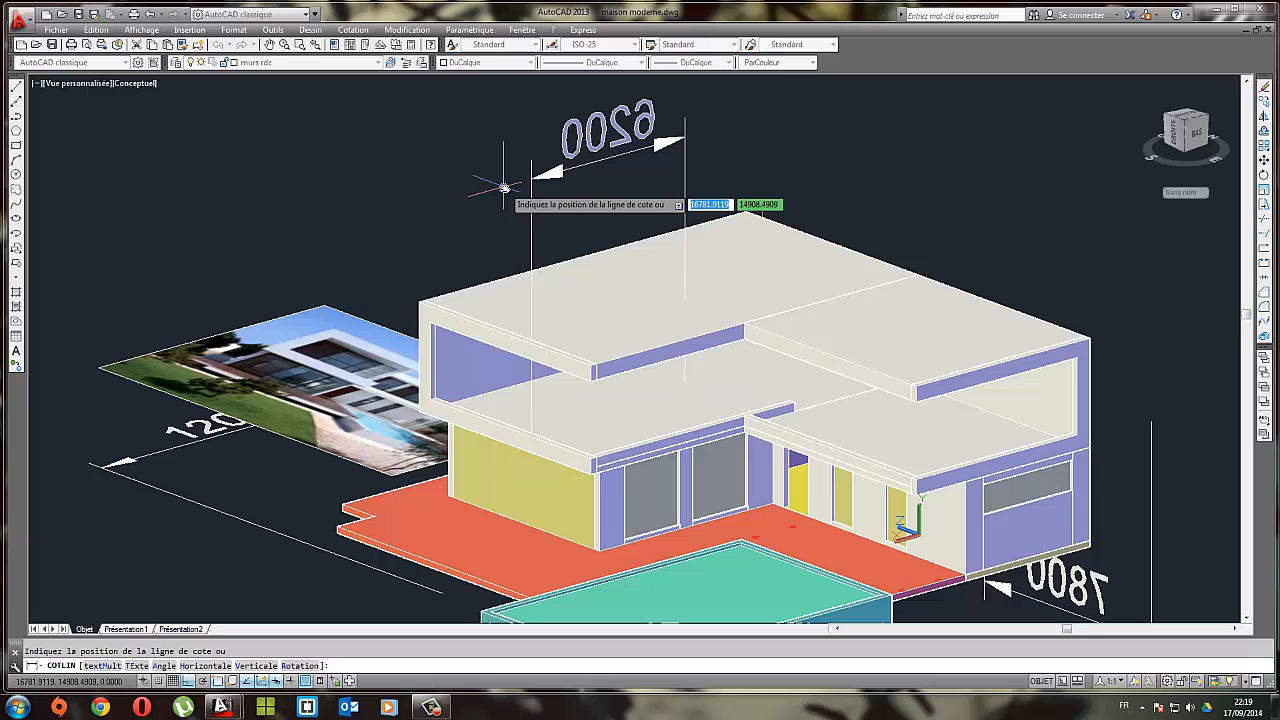
{"action": "key", "text": "Escape"}
Delete the overlong edge beam above the terrace doors that projects onto the adjoining roof
{"action": "scroll", "coordinate": [798, 510], "scroll_direction": "up", "scroll_amount": 2}
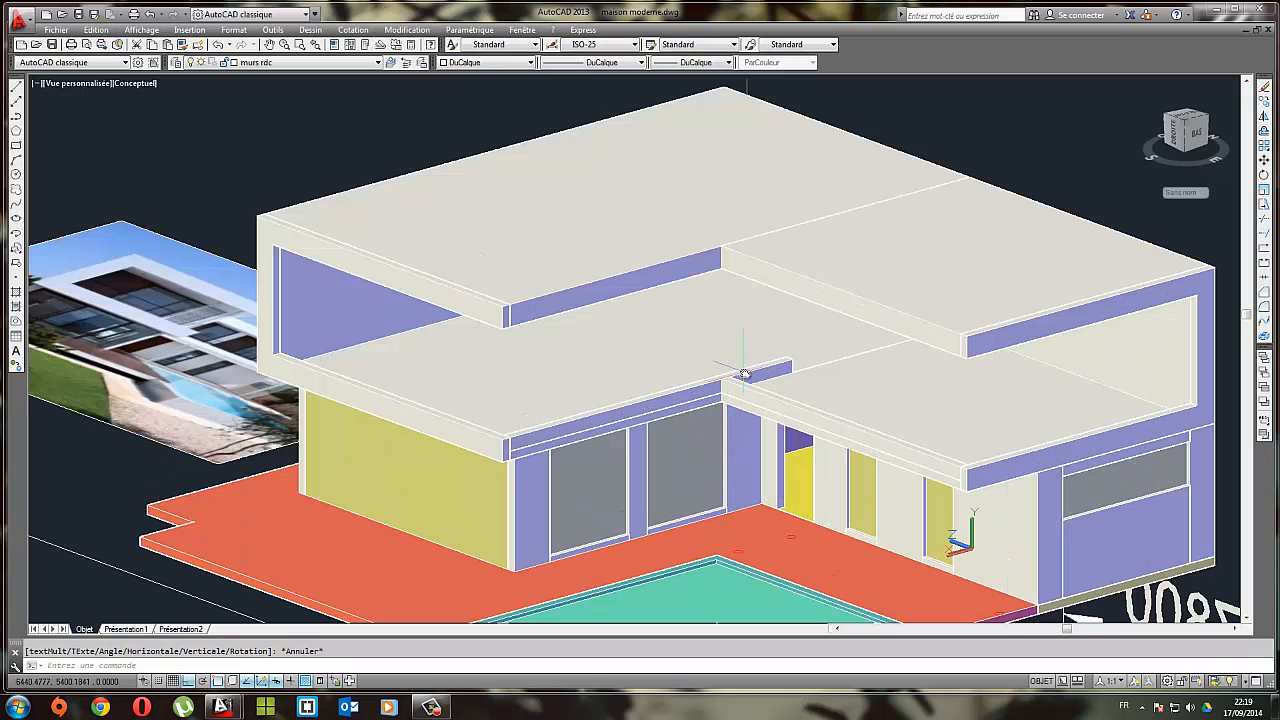
{"action": "left_click", "coordinate": [745, 373]}
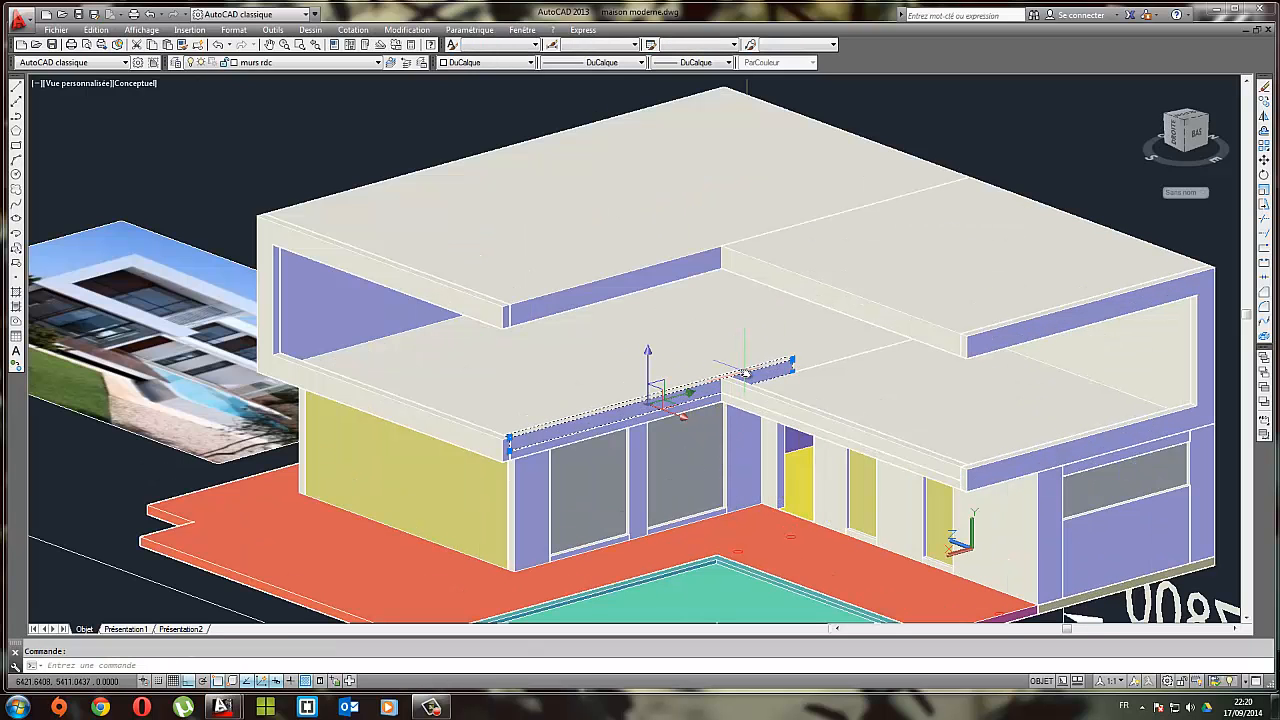
{"action": "key", "text": "Delete"}
Draw a 6200 by 300 rectangle in the empty area beside the house, parallel to the roof edge above the terrace doors
{"action": "scroll", "coordinate": [300, 270], "scroll_direction": "down", "scroll_amount": 4}
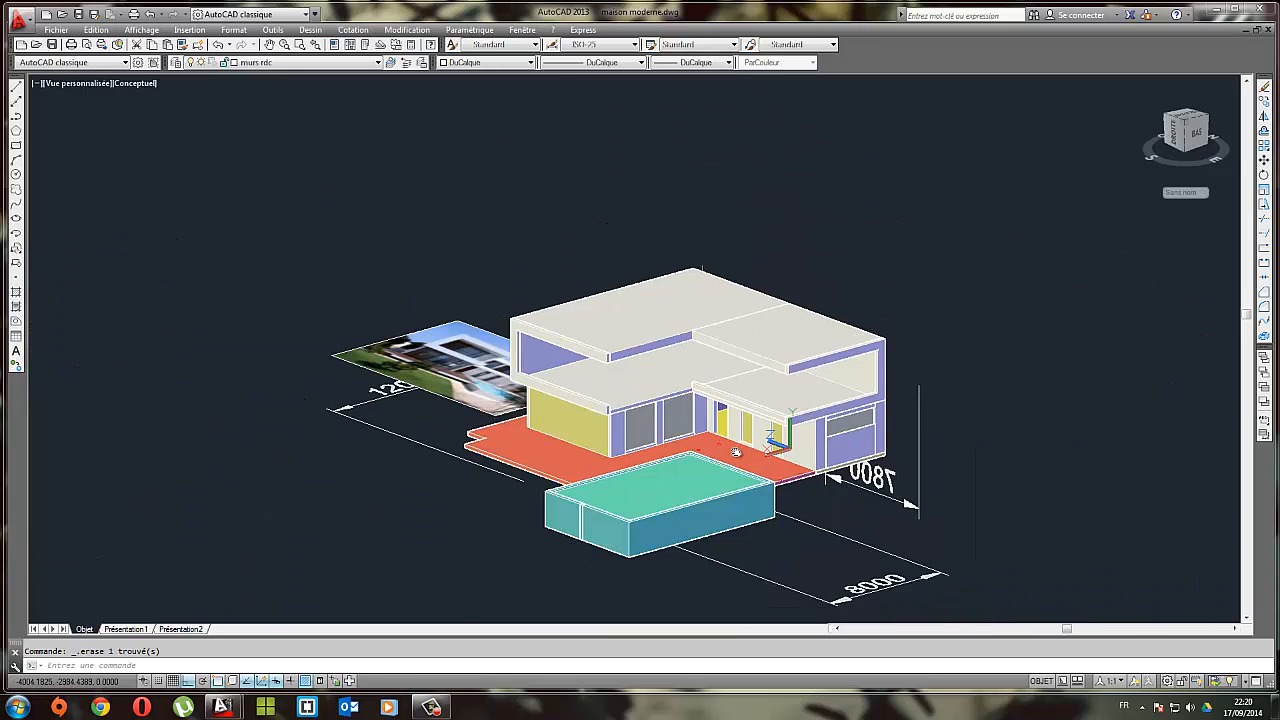
{"action": "scroll", "coordinate": [137, 279], "scroll_direction": "up", "scroll_amount": 2}
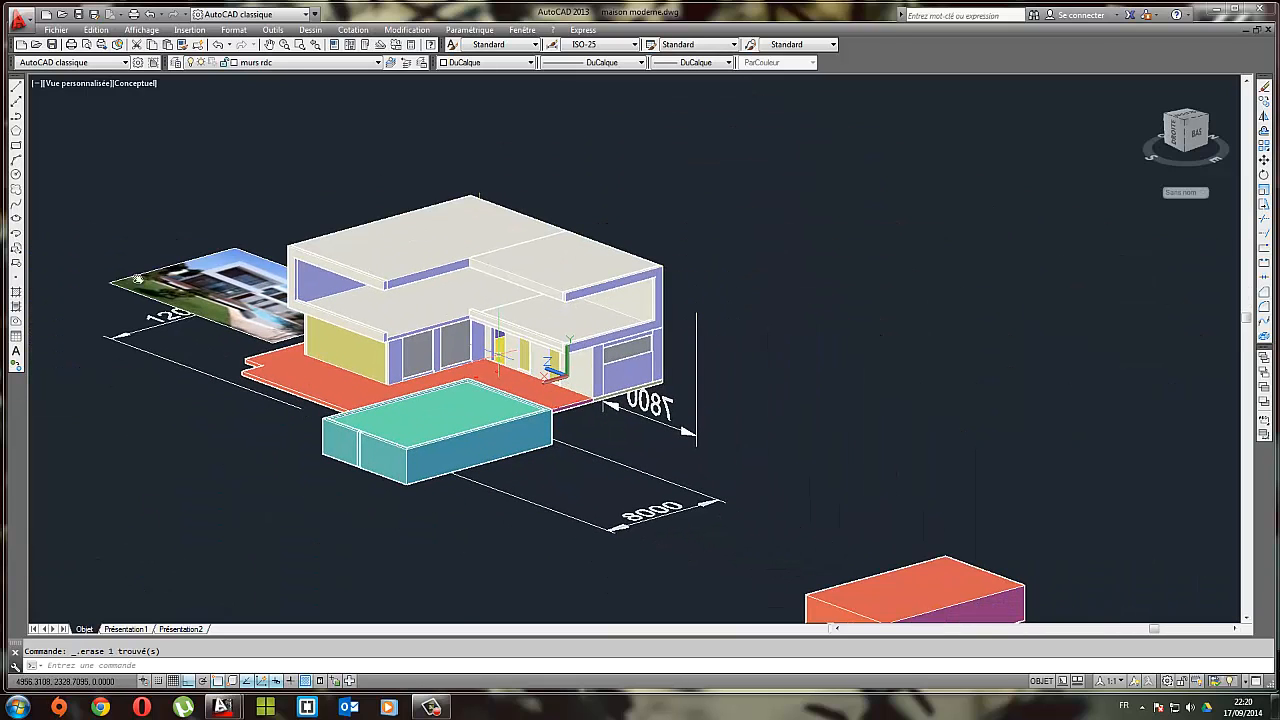
{"action": "left_click", "coordinate": [911, 470]}
{"action": "key", "text": "Escape"}
{"action": "left_click", "coordinate": [15, 147]}
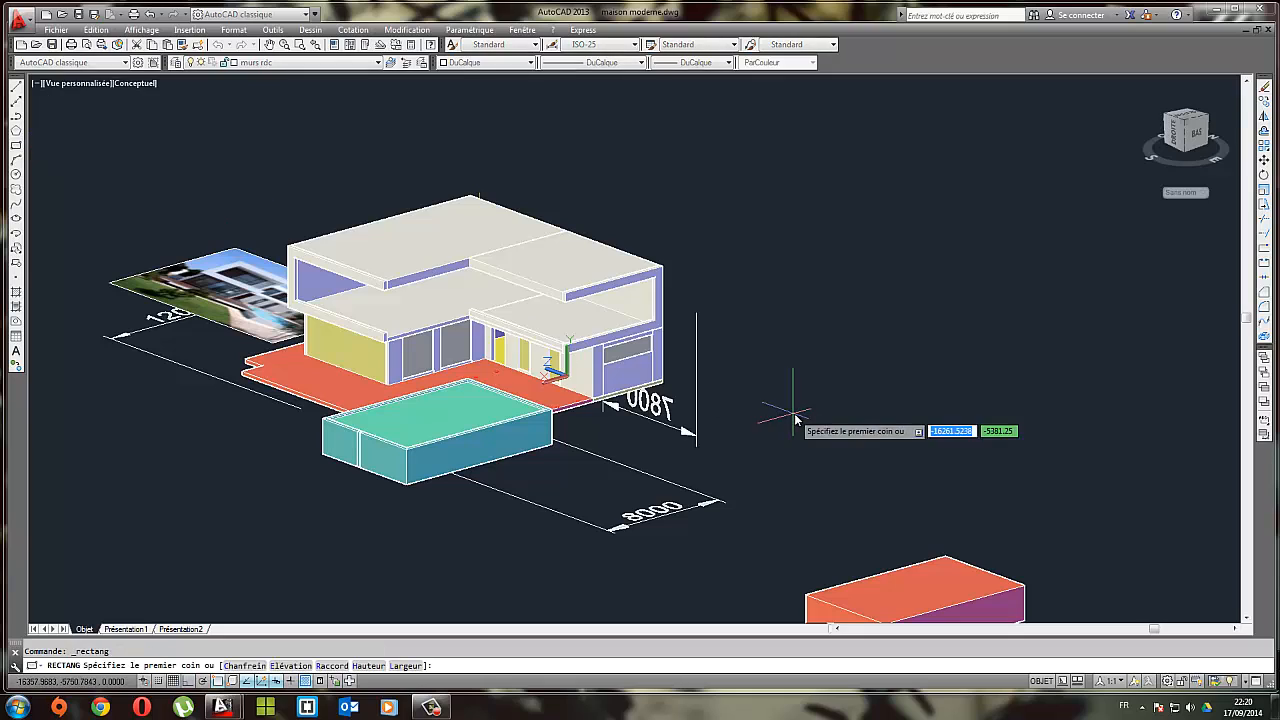
{"action": "left_click", "coordinate": [794, 411]}
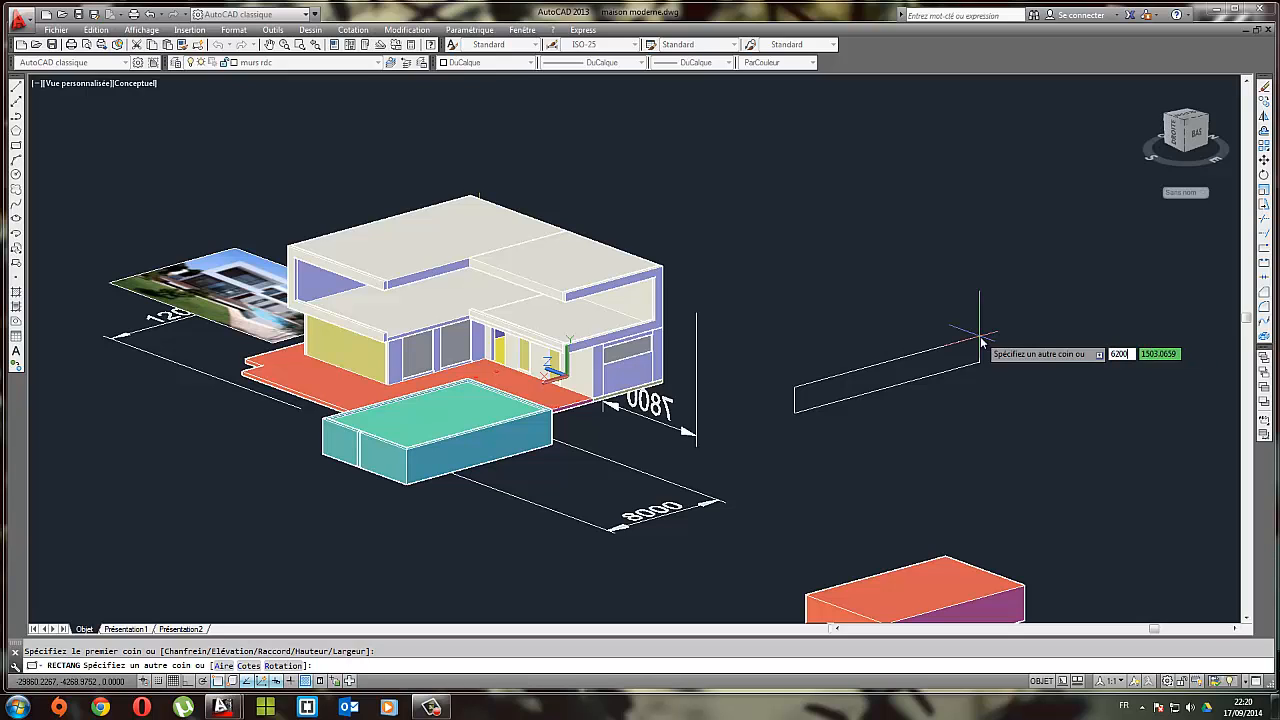
{"action": "type", "text": "6200"}
{"action": "key", "text": "Tab"}
{"action": "type", "text": "300"}
{"action": "key", "text": "Return"}
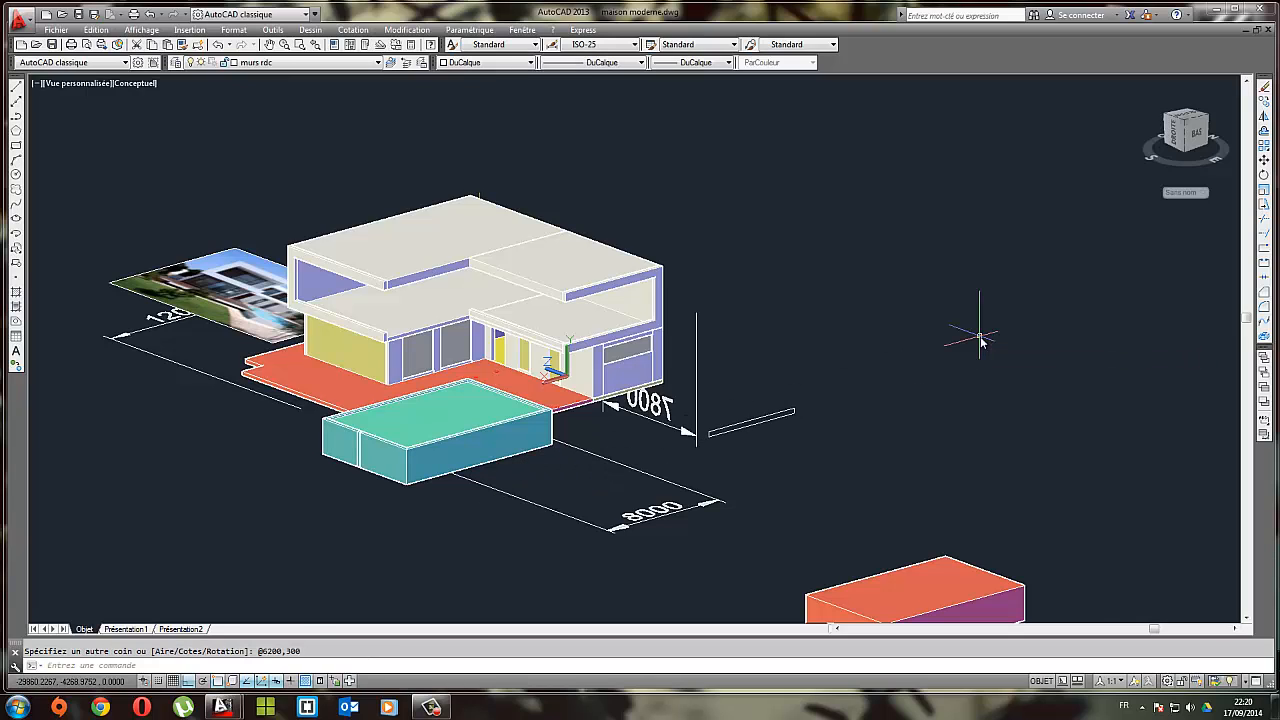
Extrude the 6200 by 300 rectangle by 200 to form a shorter edge beam
{"action": "scroll", "coordinate": [738, 451], "scroll_direction": "up", "scroll_amount": 2}
{"action": "left_click", "coordinate": [765, 403]}
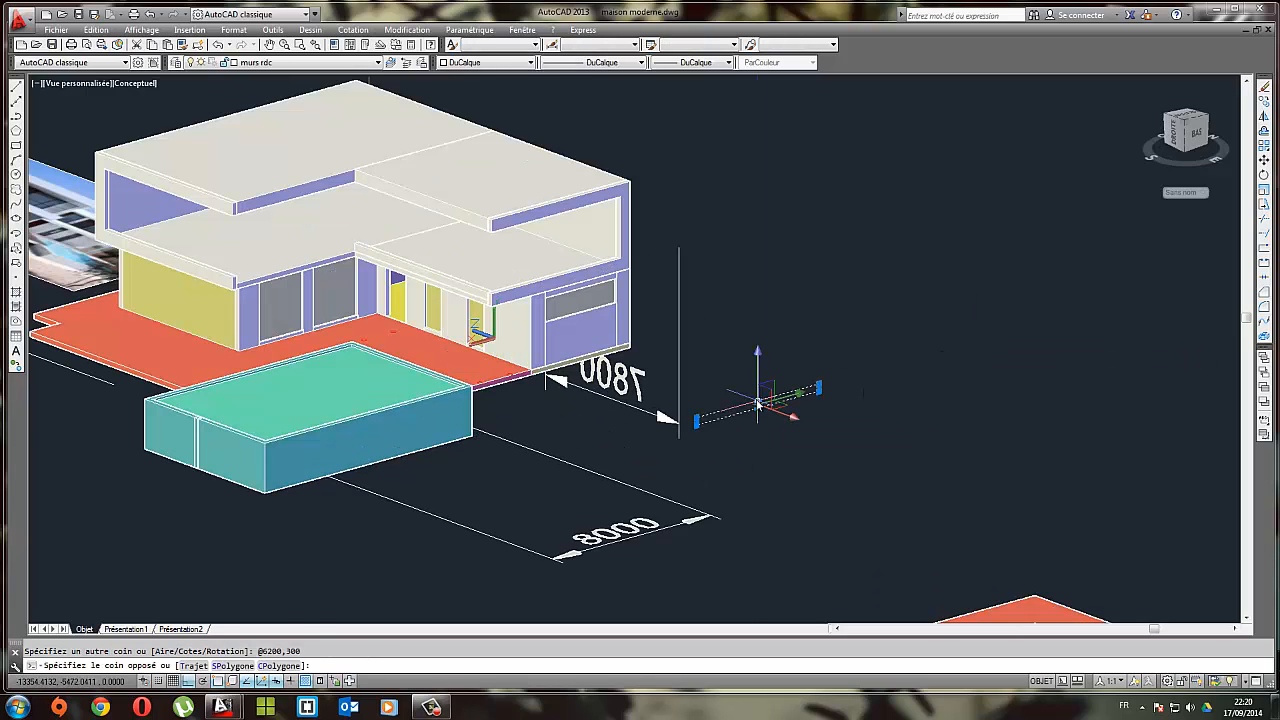
{"action": "left_click", "coordinate": [321, 29]}
{"action": "mouse_move", "coordinate": [330, 43]}
{"action": "left_click", "coordinate": [450, 168]}
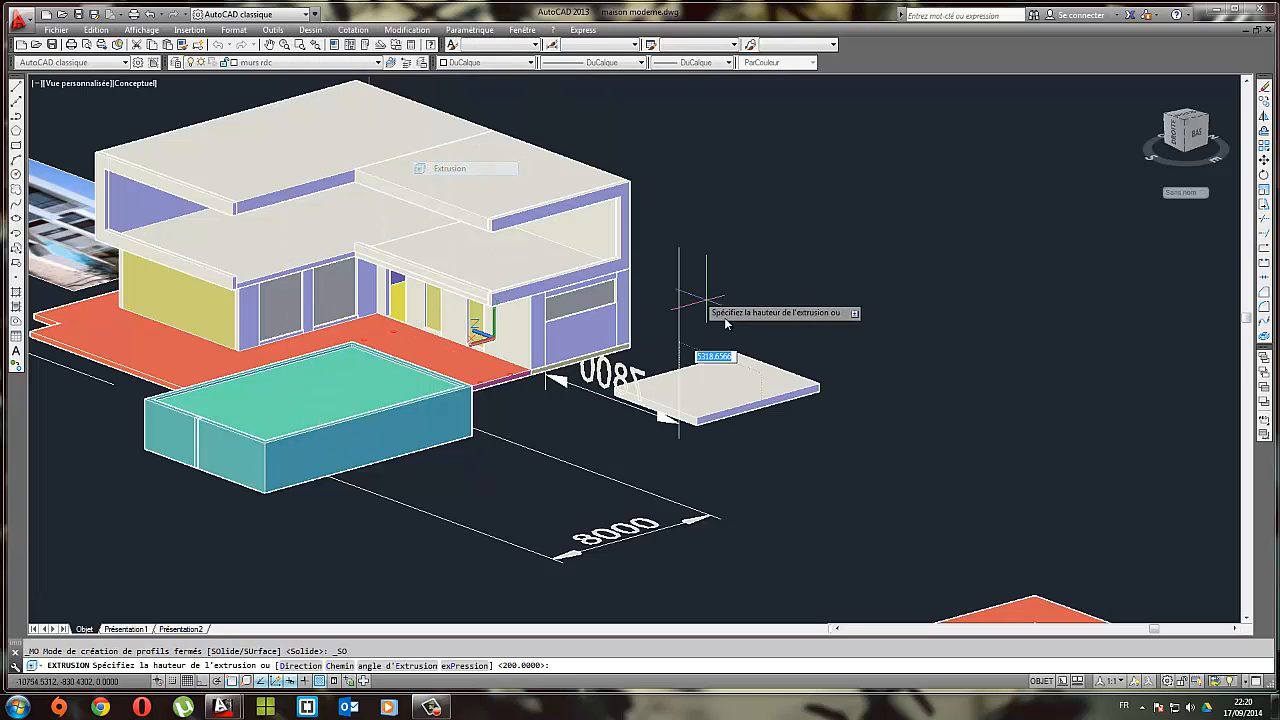
{"action": "key", "text": "Return"}
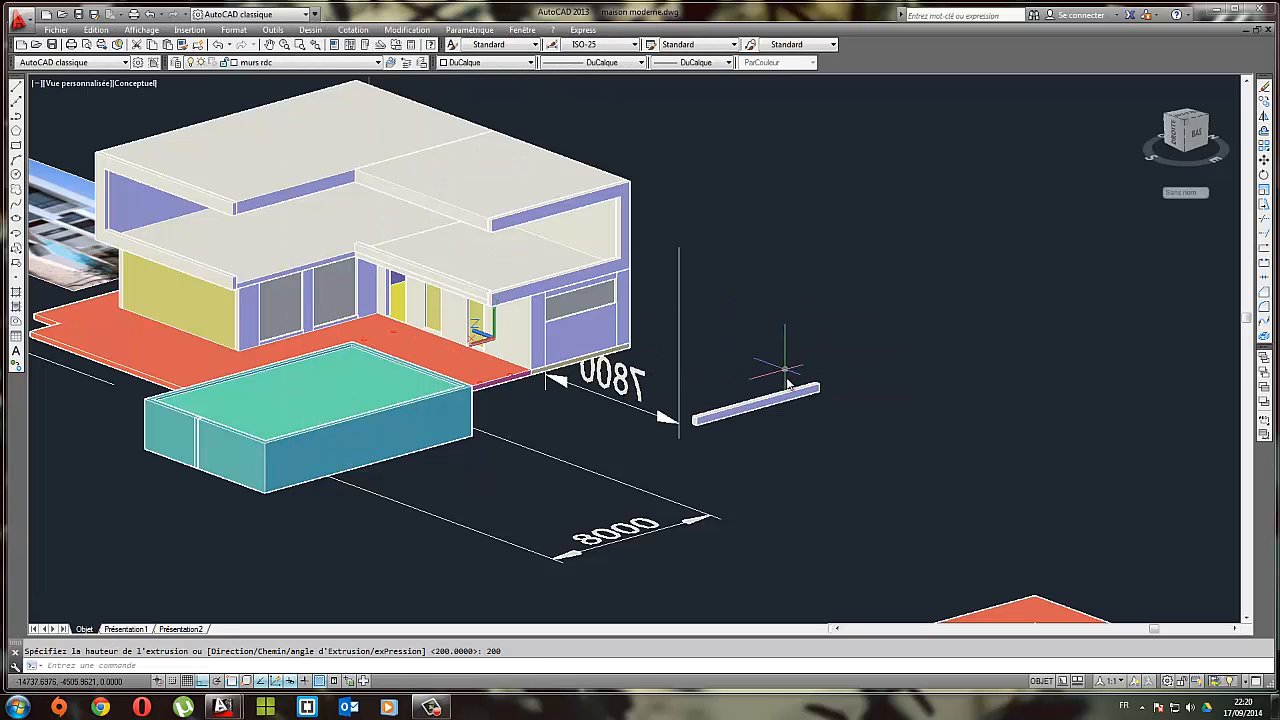
Move the new edge beam by its end corner onto the inner corner of the side beam at the lower terrace roof
{"action": "left_click", "coordinate": [803, 423]}
{"action": "left_click", "coordinate": [766, 385]}
{"action": "left_click", "coordinate": [1264, 160]}
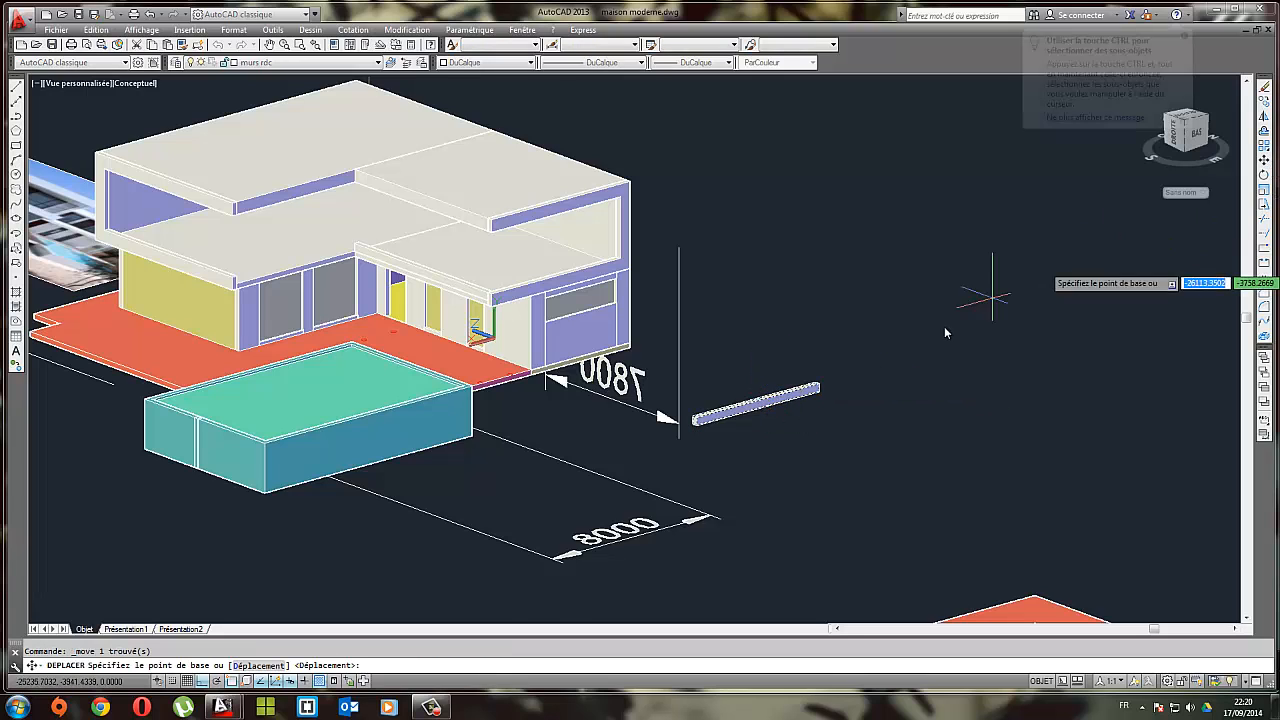
{"action": "scroll", "coordinate": [945, 328], "scroll_direction": "up", "scroll_amount": 3}
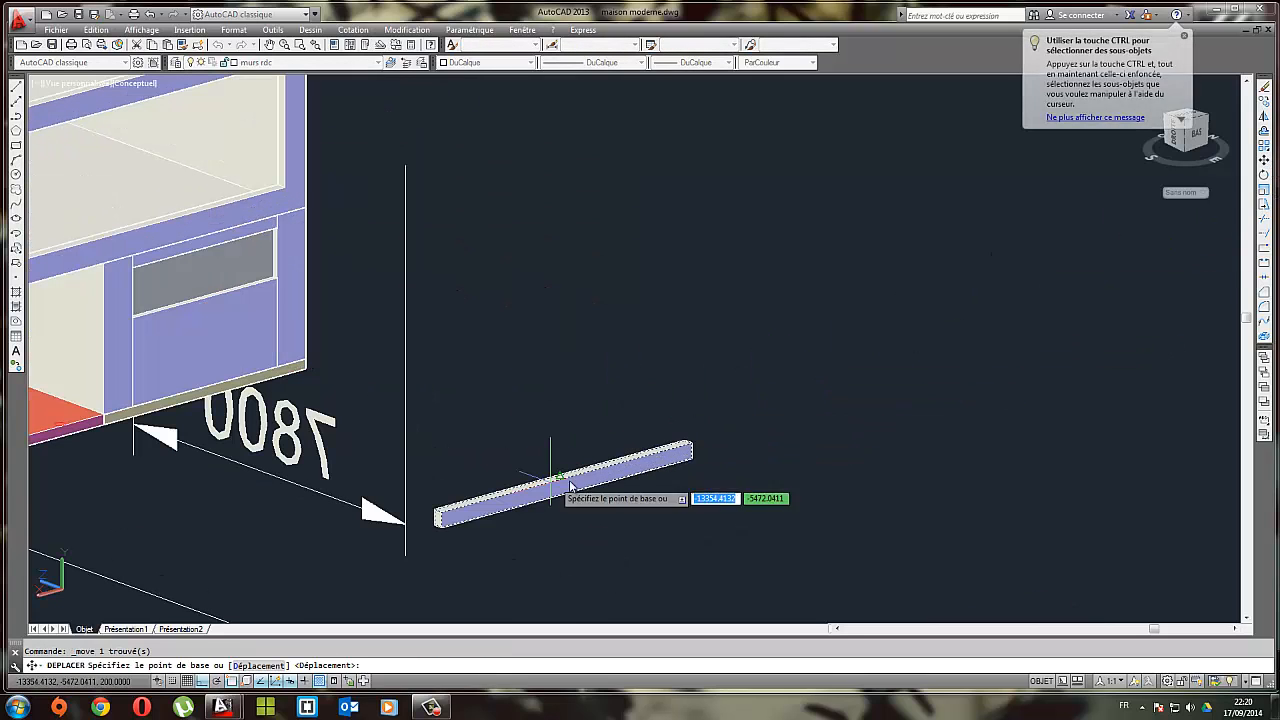
{"action": "left_click", "coordinate": [437, 515]}
{"action": "middle_click_drag", "start_coordinate": [365, 490], "coordinate": [775, 525]}
{"action": "scroll", "coordinate": [310, 318], "scroll_direction": "up", "scroll_amount": 2}
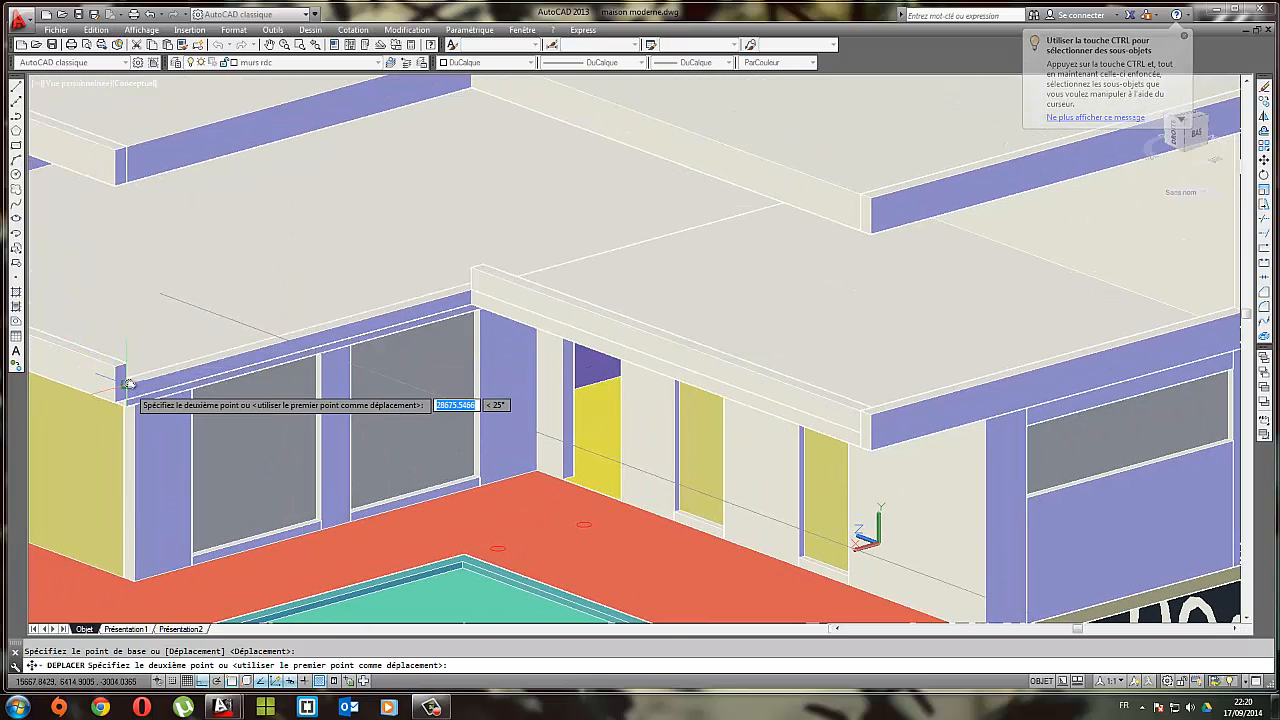
{"action": "scroll", "coordinate": [127, 371], "scroll_direction": "up", "scroll_amount": 3}
{"action": "middle_click_drag", "start_coordinate": [177, 392], "coordinate": [874, 583], "text": "shift"}
{"action": "scroll", "coordinate": [784, 550], "scroll_direction": "up", "scroll_amount": 2}
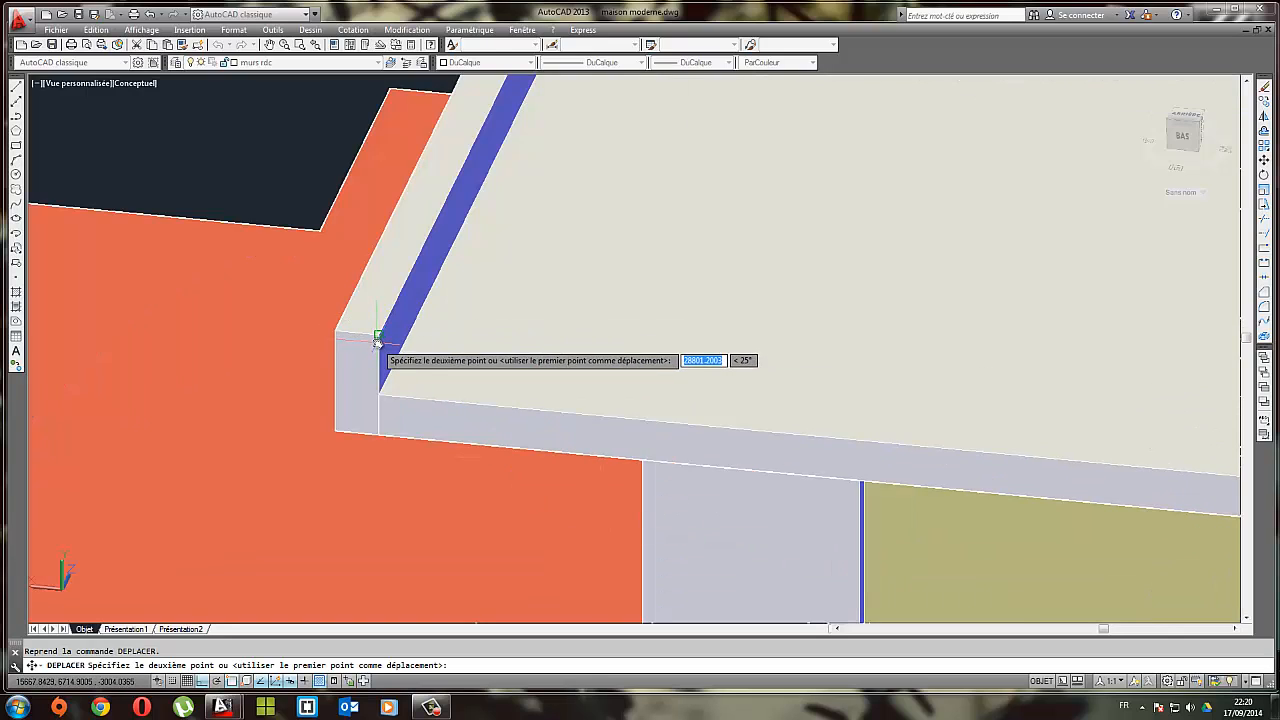
{"action": "left_click", "coordinate": [379, 336]}
{"action": "scroll", "coordinate": [393, 344], "scroll_direction": "down", "scroll_amount": 6}
{"action": "scroll", "coordinate": [507, 381], "scroll_direction": "down", "scroll_amount": 8}
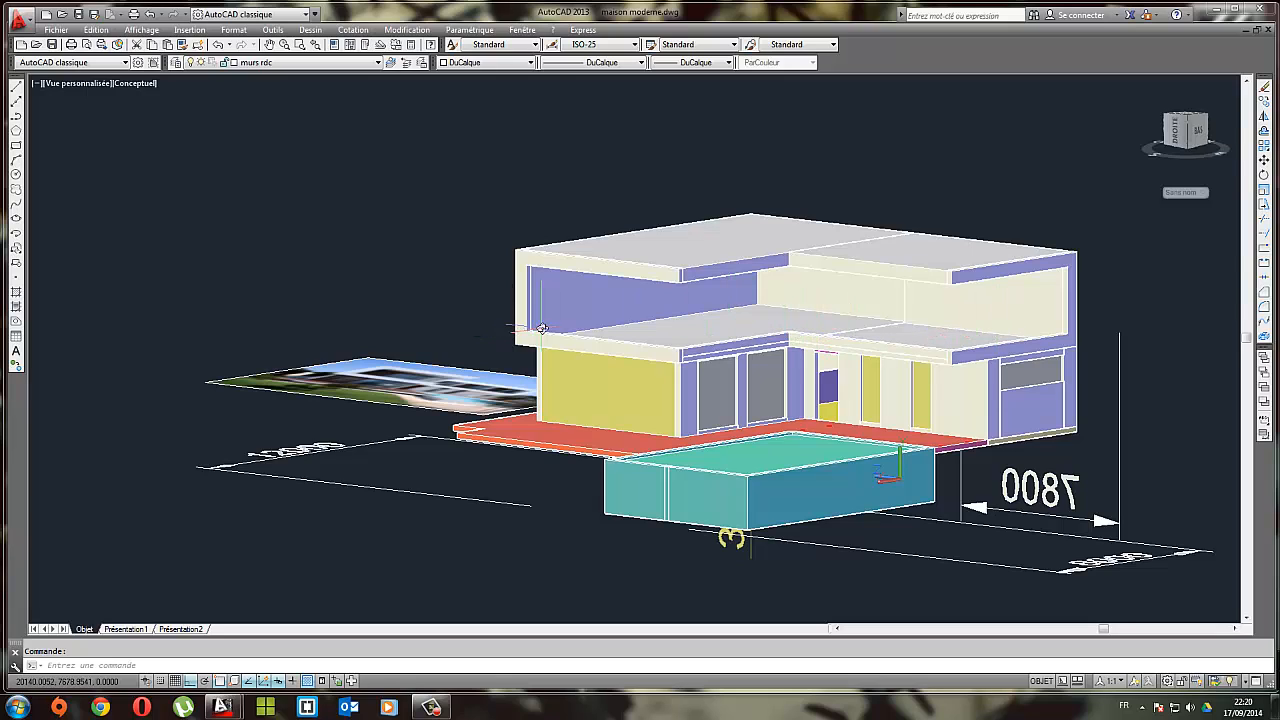
Examine the reference photo's upper-storey windows, louvred screens and terrace posts, and compare them with the modelled house from the pool and garage sides
{"action": "middle_click_drag", "start_coordinate": [541, 328], "coordinate": [418, 396], "text": "shift"}
{"action": "scroll", "coordinate": [418, 396], "scroll_direction": "up", "scroll_amount": 2}
{"action": "scroll", "coordinate": [418, 396], "scroll_direction": "up", "scroll_amount": 4}
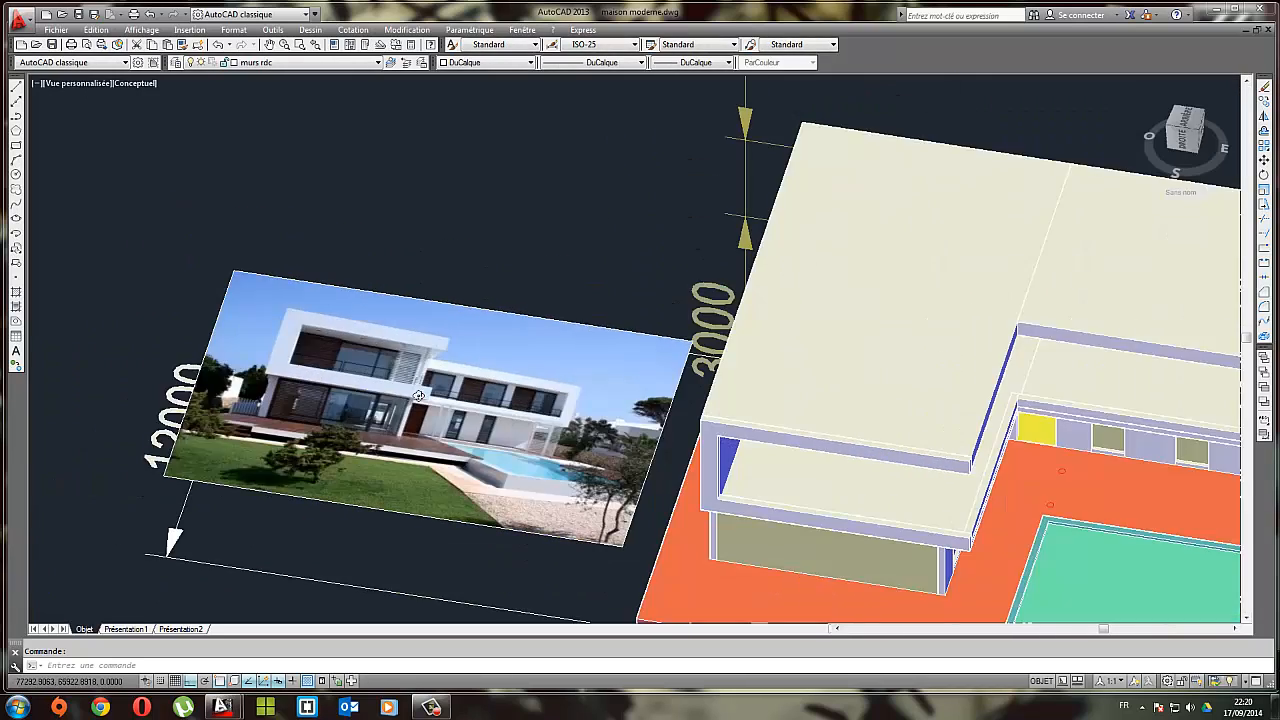
{"action": "scroll", "coordinate": [717, 357], "scroll_direction": "down", "scroll_amount": 5}
{"action": "middle_click_drag", "start_coordinate": [717, 357], "coordinate": [682, 394], "text": "shift"}
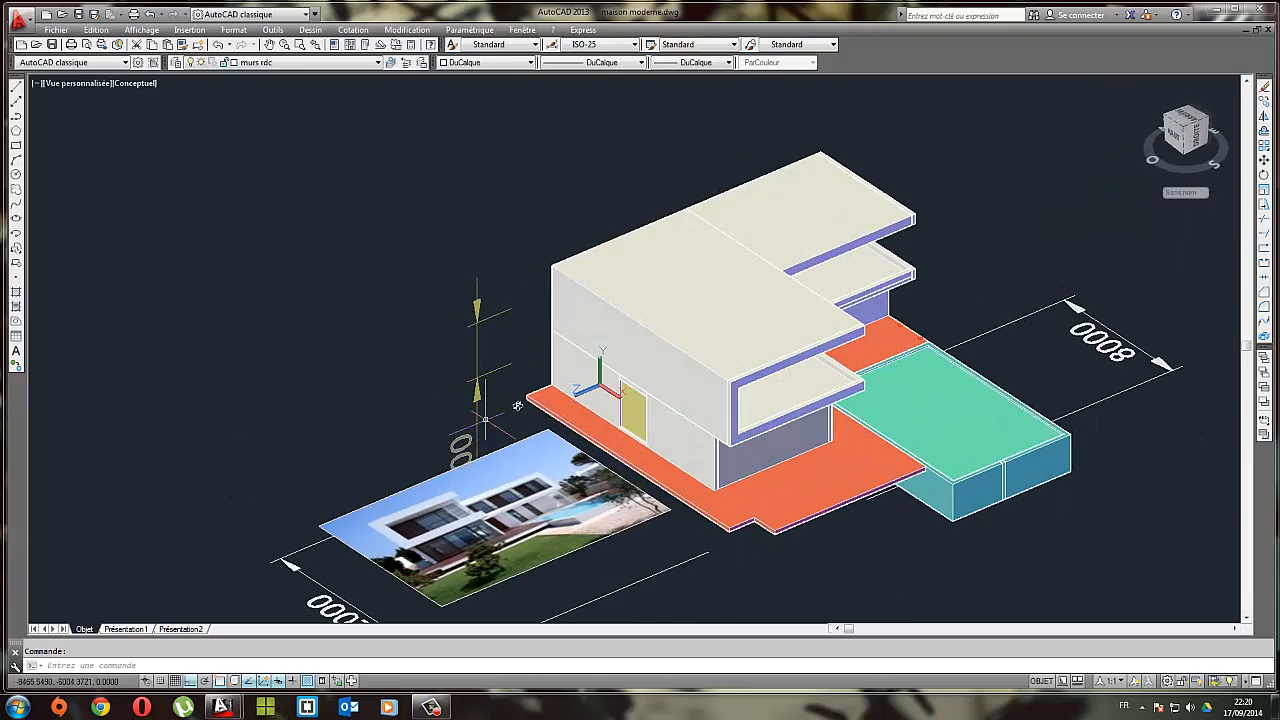
{"action": "middle_click_drag", "start_coordinate": [559, 465], "coordinate": [471, 503], "text": "shift"}
{"action": "scroll", "coordinate": [222, 393], "scroll_direction": "up", "scroll_amount": 4}
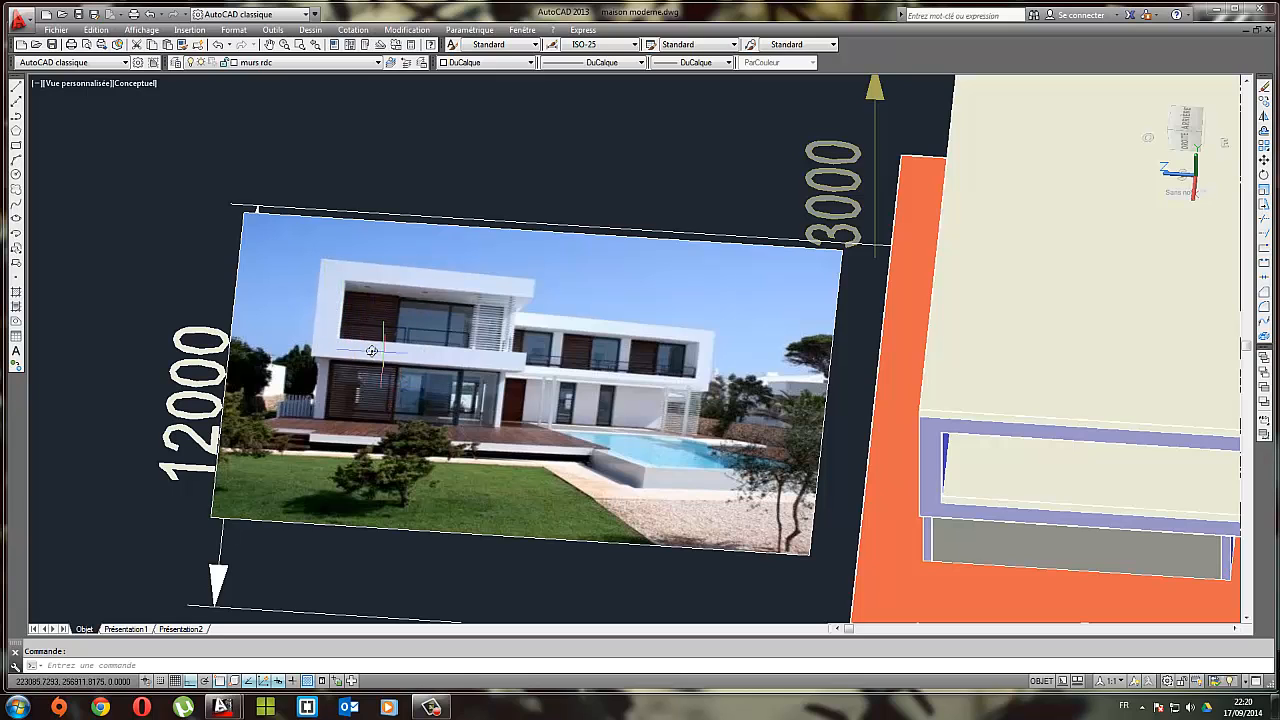
{"action": "middle_click_drag", "start_coordinate": [846, 349], "coordinate": [971, 383], "text": "shift"}
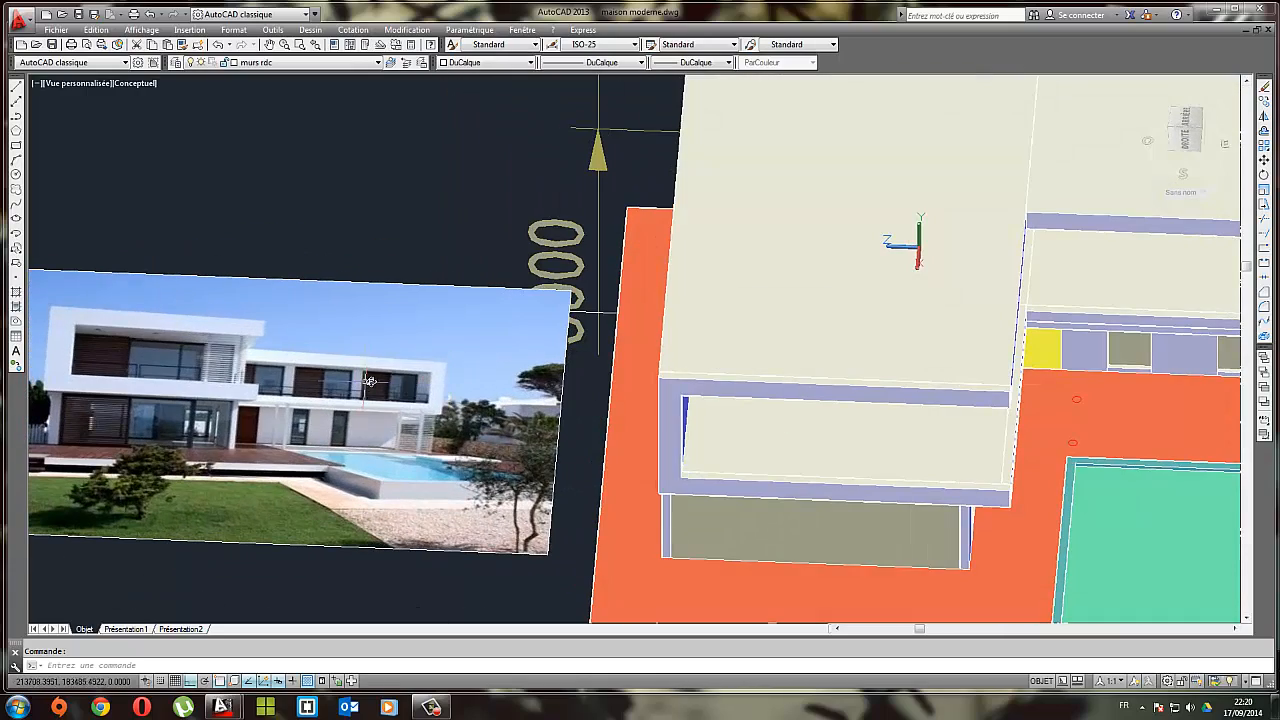
{"action": "scroll", "coordinate": [313, 387], "scroll_direction": "up", "scroll_amount": 5}
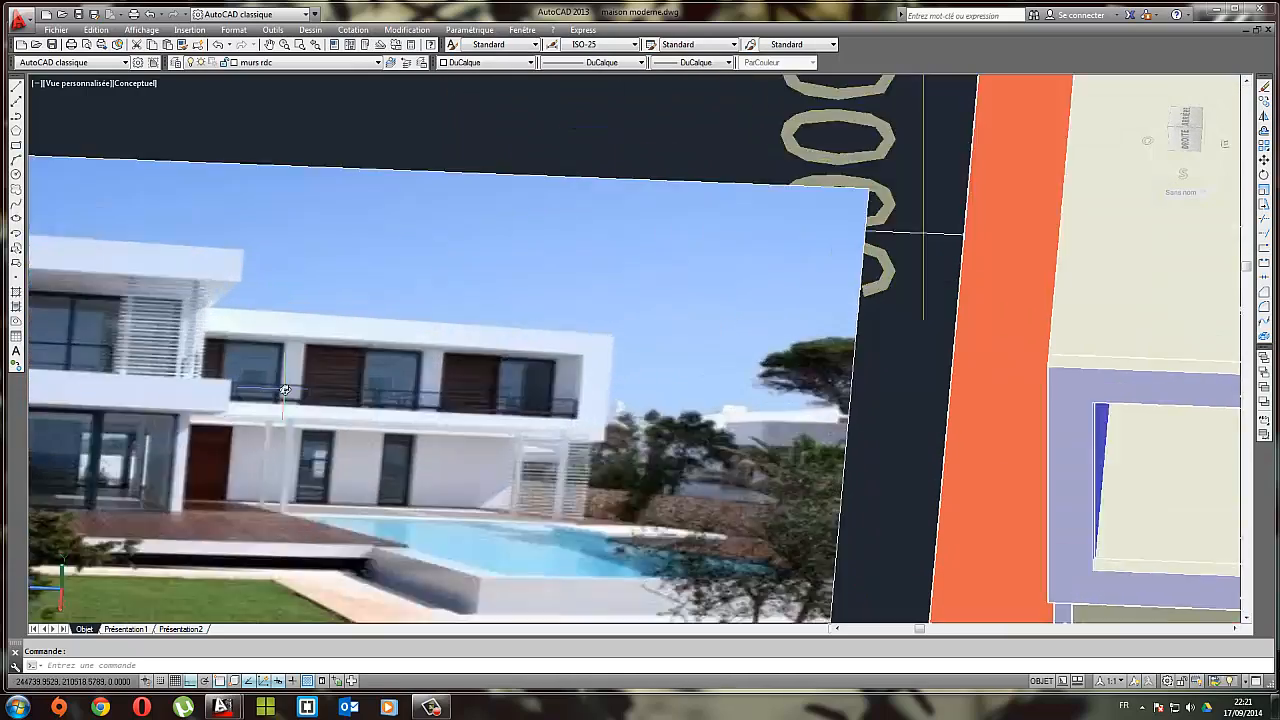
{"action": "scroll", "coordinate": [590, 376], "scroll_direction": "down", "scroll_amount": 5}
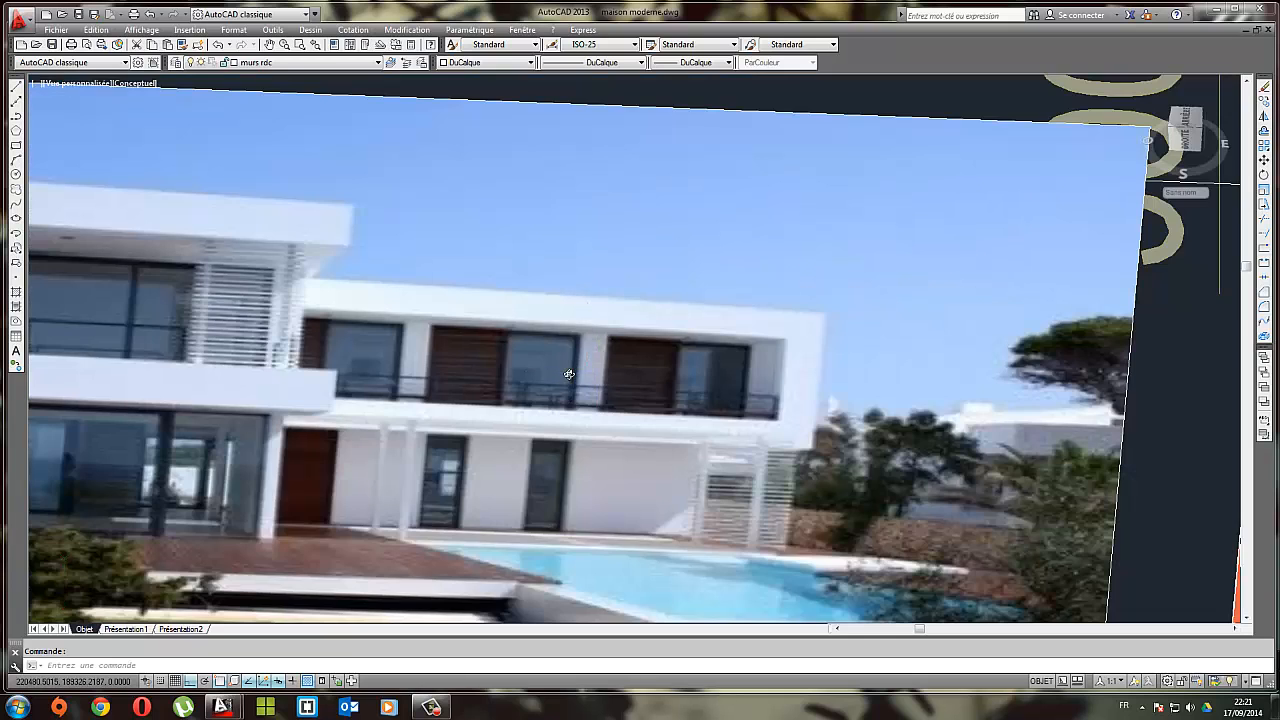
{"action": "scroll", "coordinate": [577, 374], "scroll_direction": "up", "scroll_amount": 4}
{"action": "scroll", "coordinate": [465, 382], "scroll_direction": "down", "scroll_amount": 5}
{"action": "scroll", "coordinate": [591, 328], "scroll_direction": "up", "scroll_amount": 4}
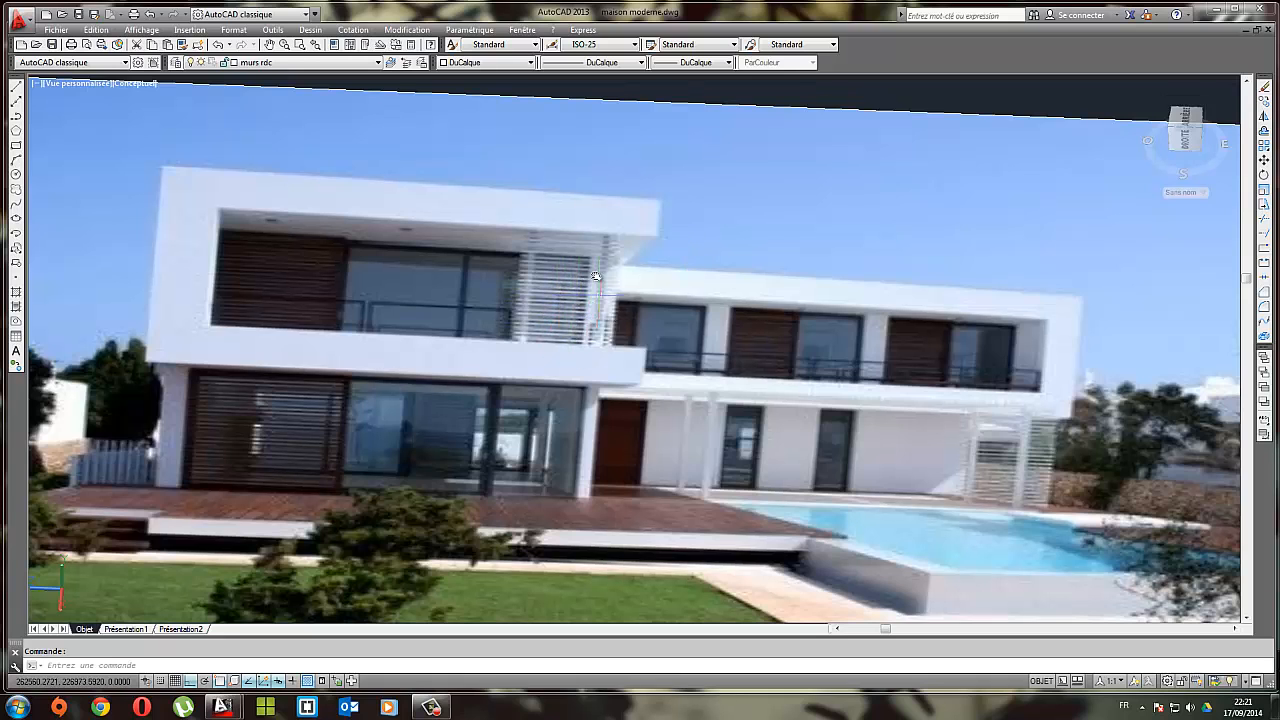
{"action": "middle_click_drag", "start_coordinate": [599, 388], "coordinate": [544, 405]}
{"action": "scroll", "coordinate": [544, 405], "scroll_direction": "down", "scroll_amount": 5}
{"action": "middle_click_drag", "start_coordinate": [911, 489], "coordinate": [420, 458]}
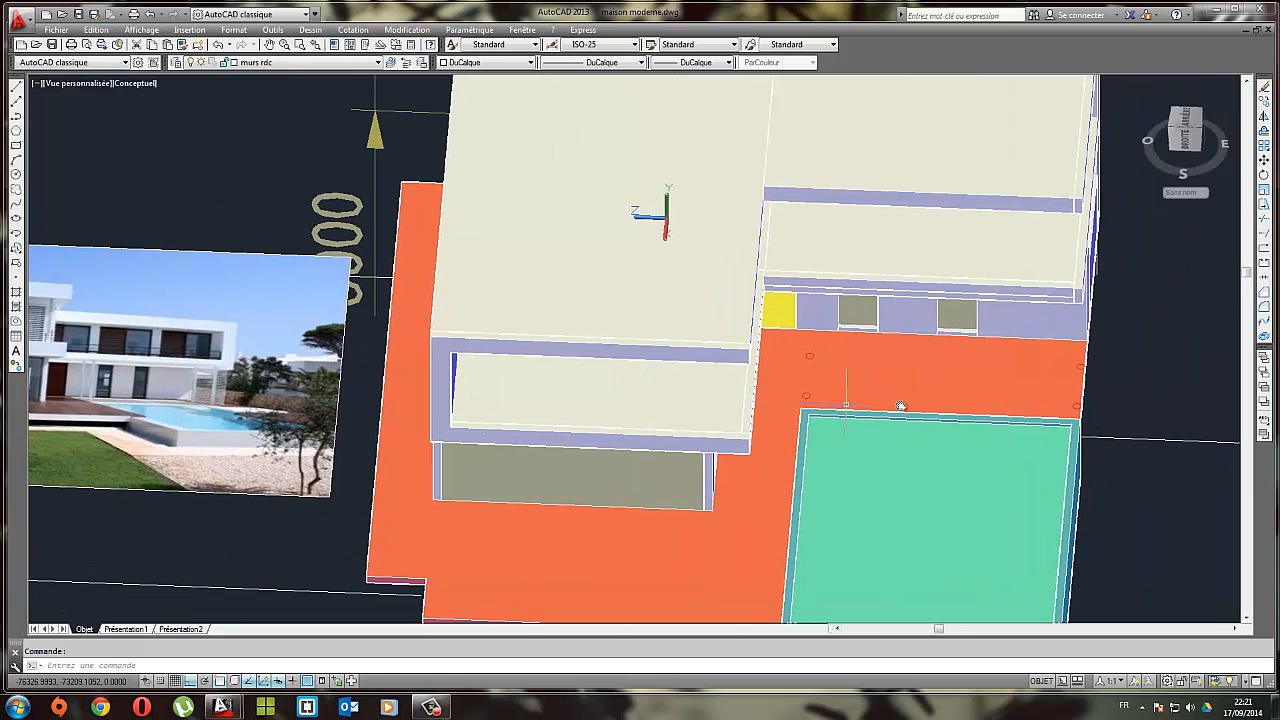
{"action": "middle_click_drag", "start_coordinate": [959, 388], "coordinate": [732, 281], "text": "shift"}
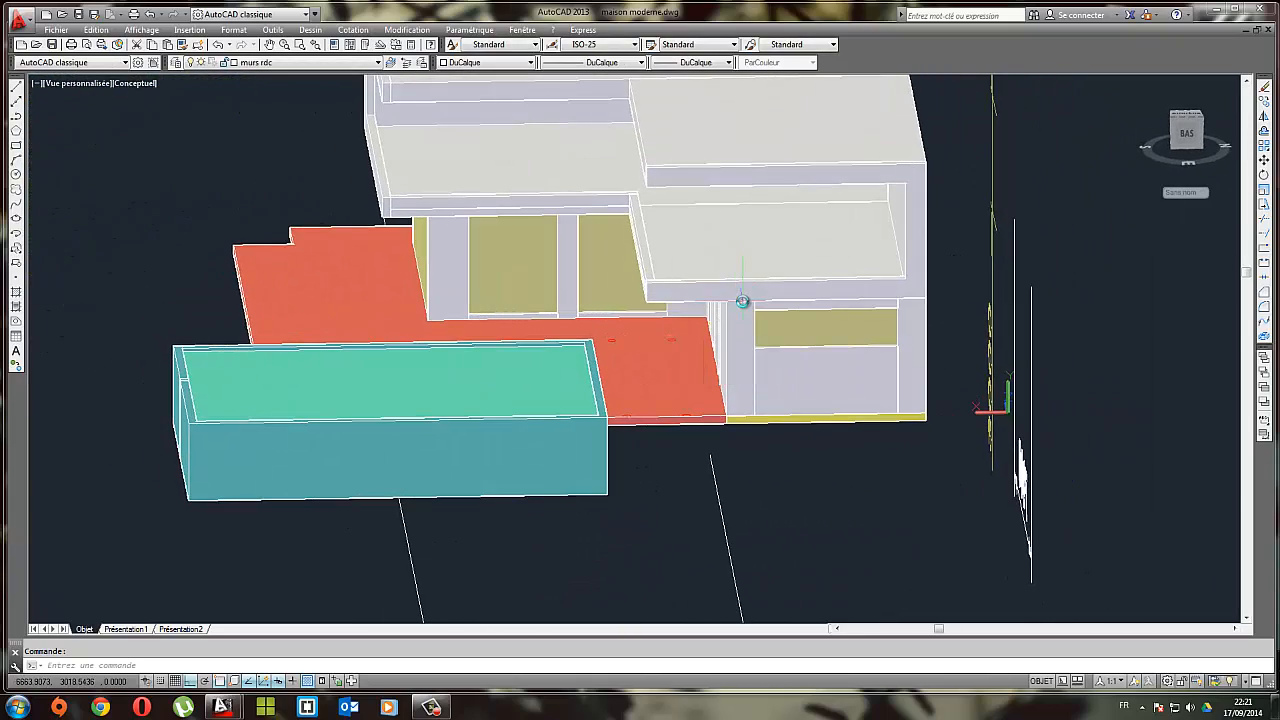
{"action": "scroll", "coordinate": [743, 301], "scroll_direction": "up", "scroll_amount": 2}
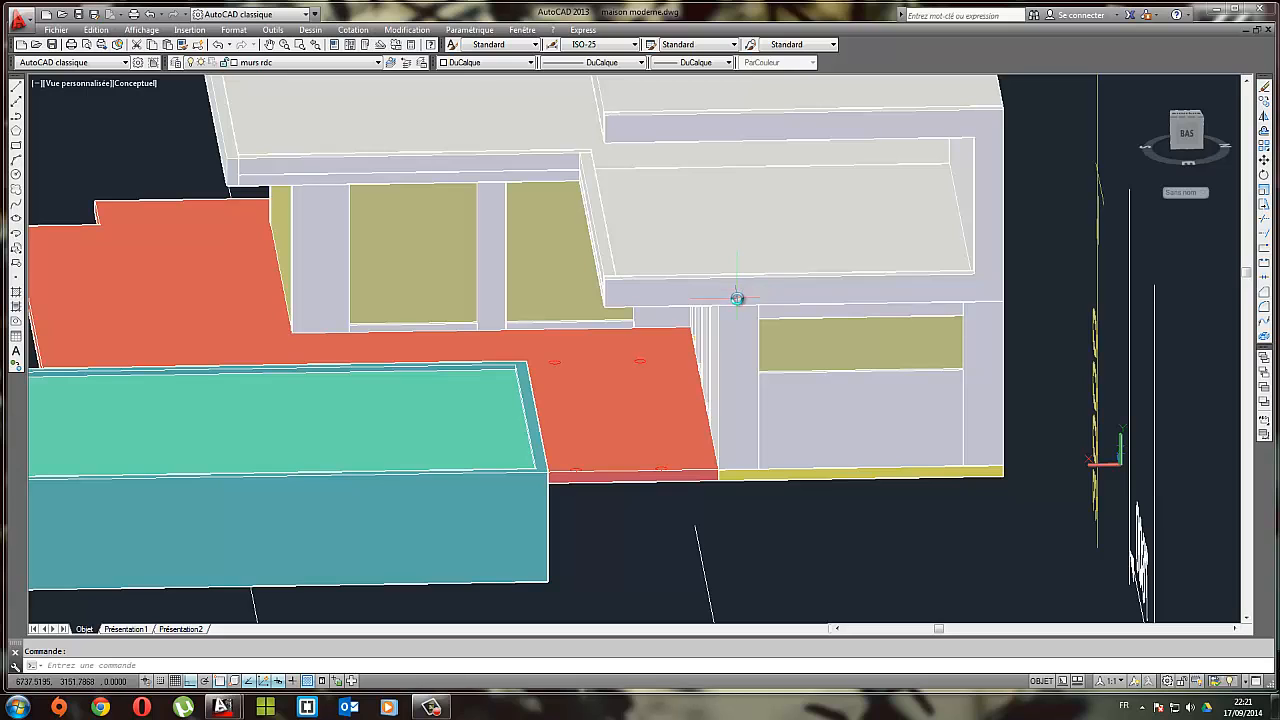
{"action": "scroll", "coordinate": [735, 288], "scroll_direction": "down", "scroll_amount": 2}
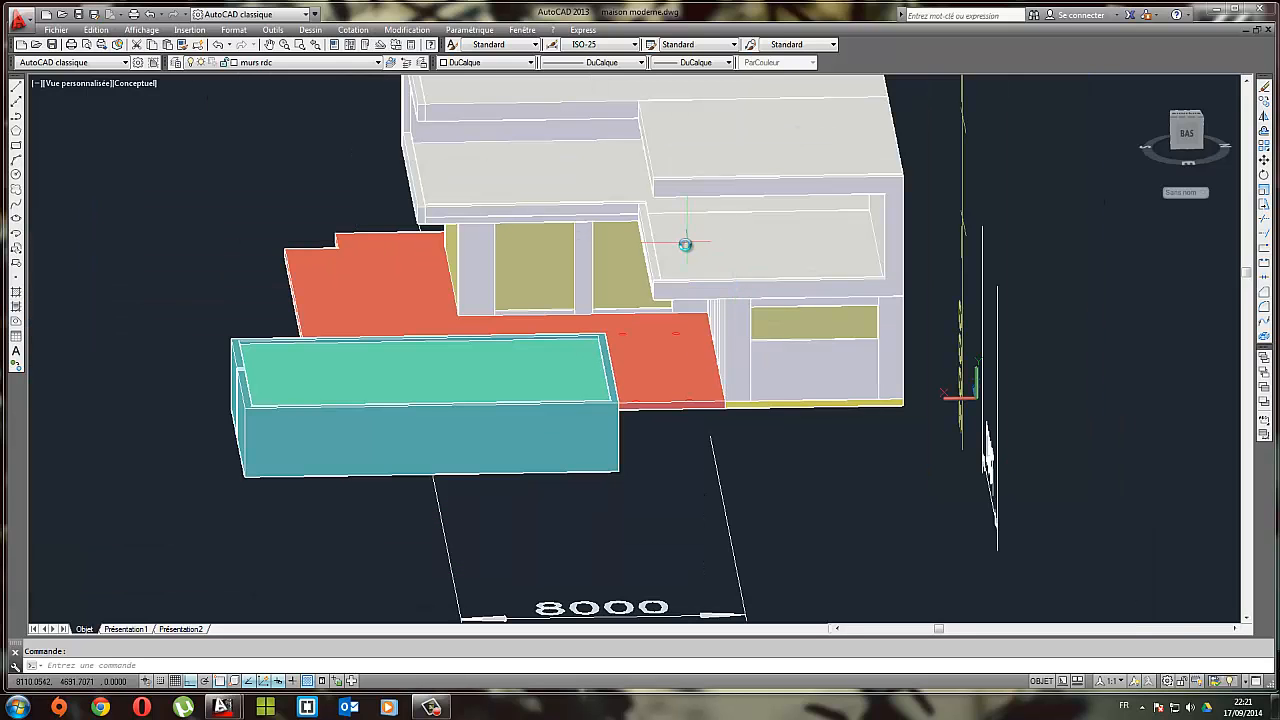
{"action": "scroll", "coordinate": [755, 259], "scroll_direction": "down", "scroll_amount": 2}
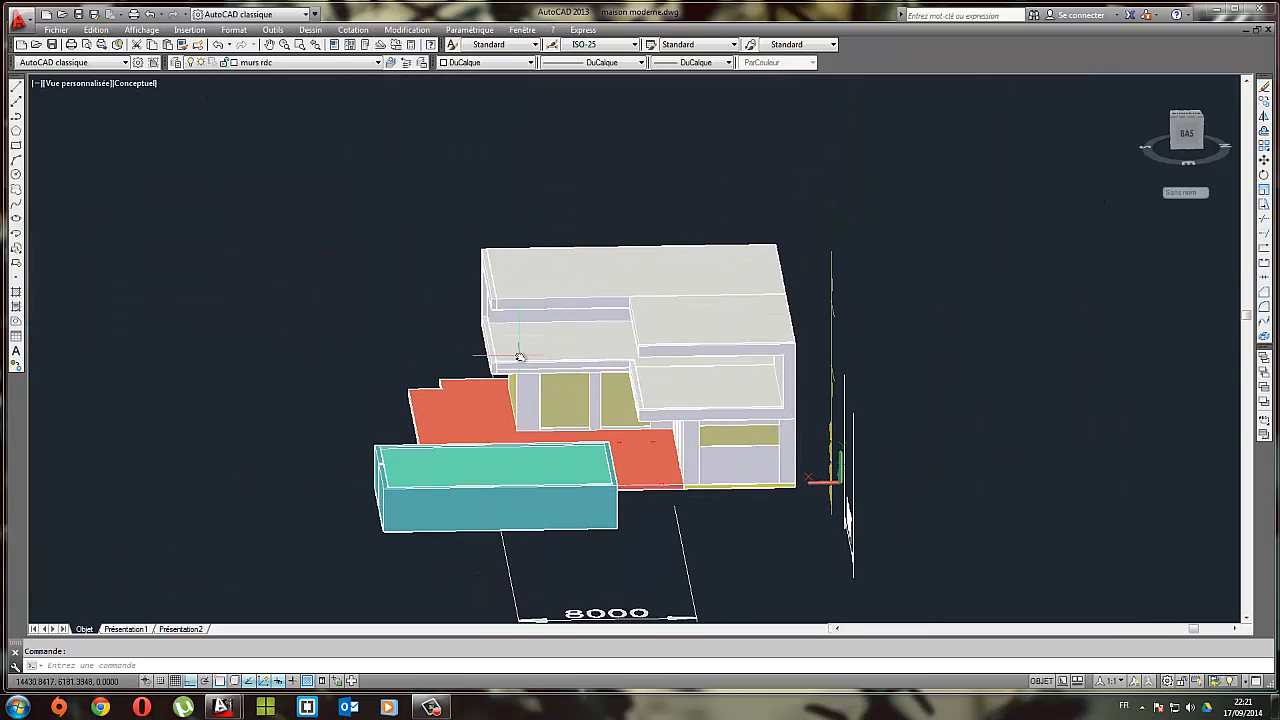
Create a new layer named 1er etage
{"action": "scroll", "coordinate": [519, 357], "scroll_direction": "up", "scroll_amount": 3}
{"action": "left_click", "coordinate": [455, 365]}
{"action": "left_click", "coordinate": [462, 380]}
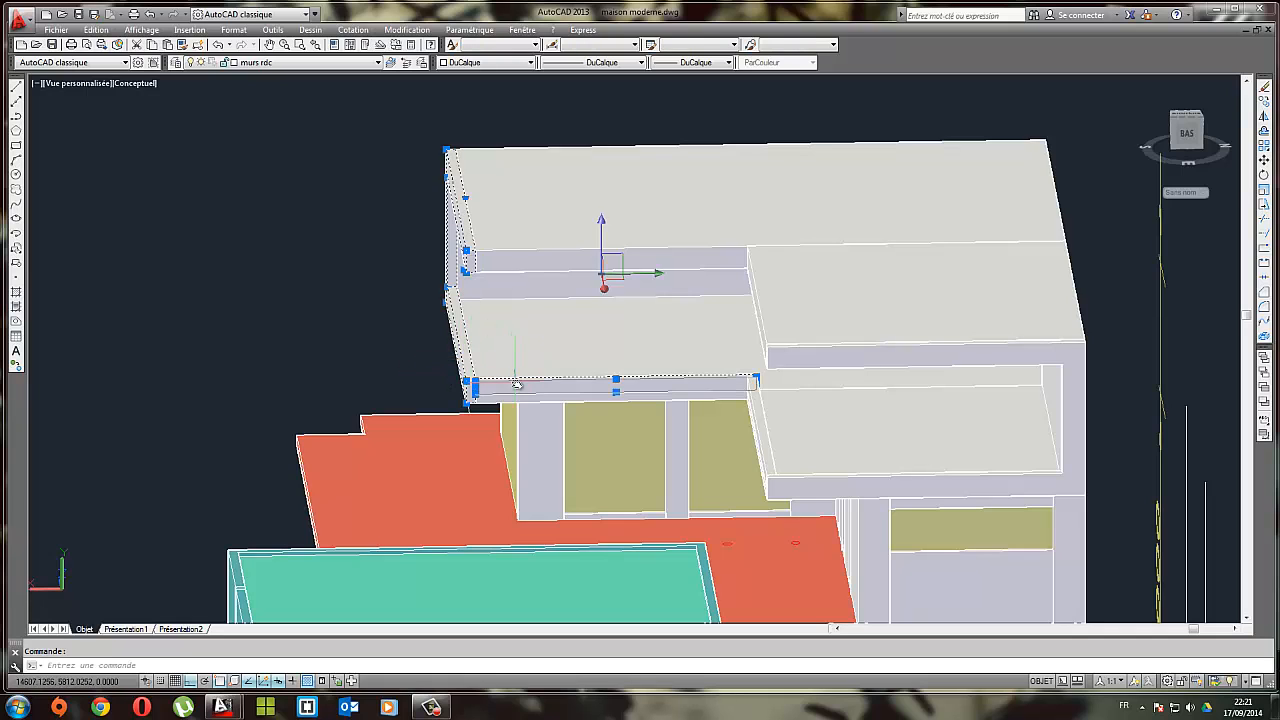
{"action": "key", "text": "Escape"}
{"action": "left_click", "coordinate": [176, 63]}
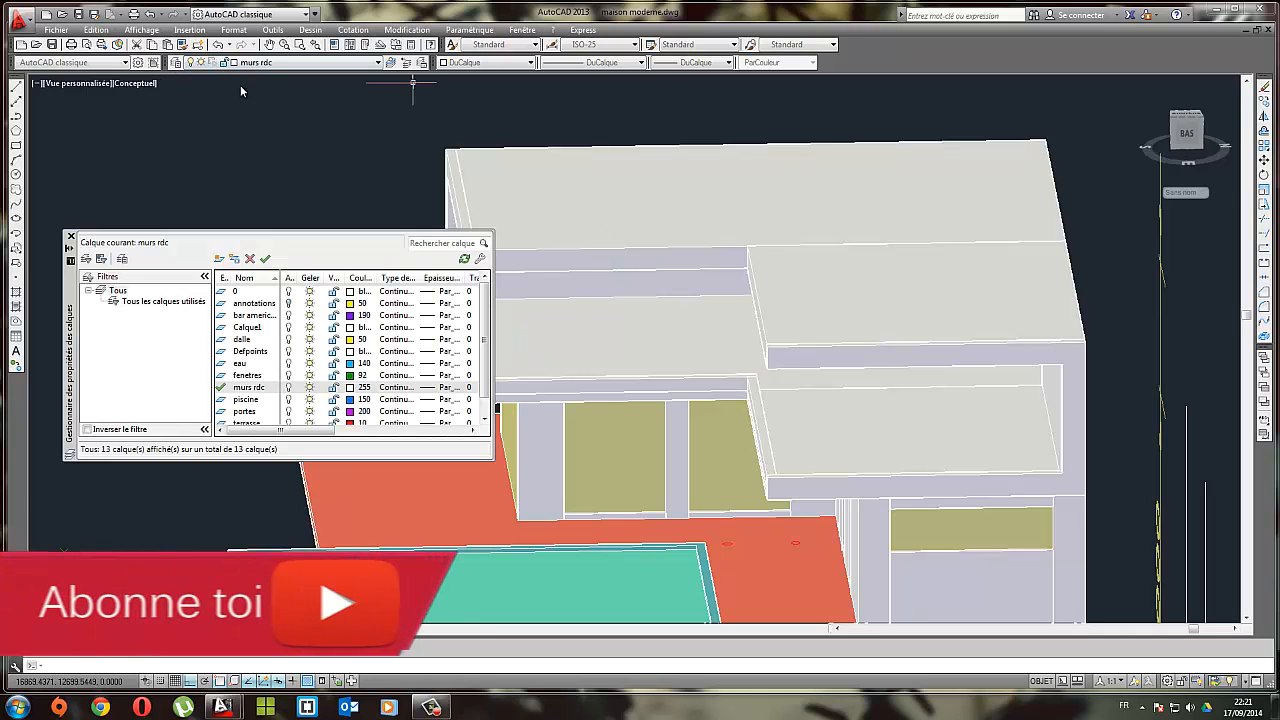
{"action": "left_click", "coordinate": [220, 260]}
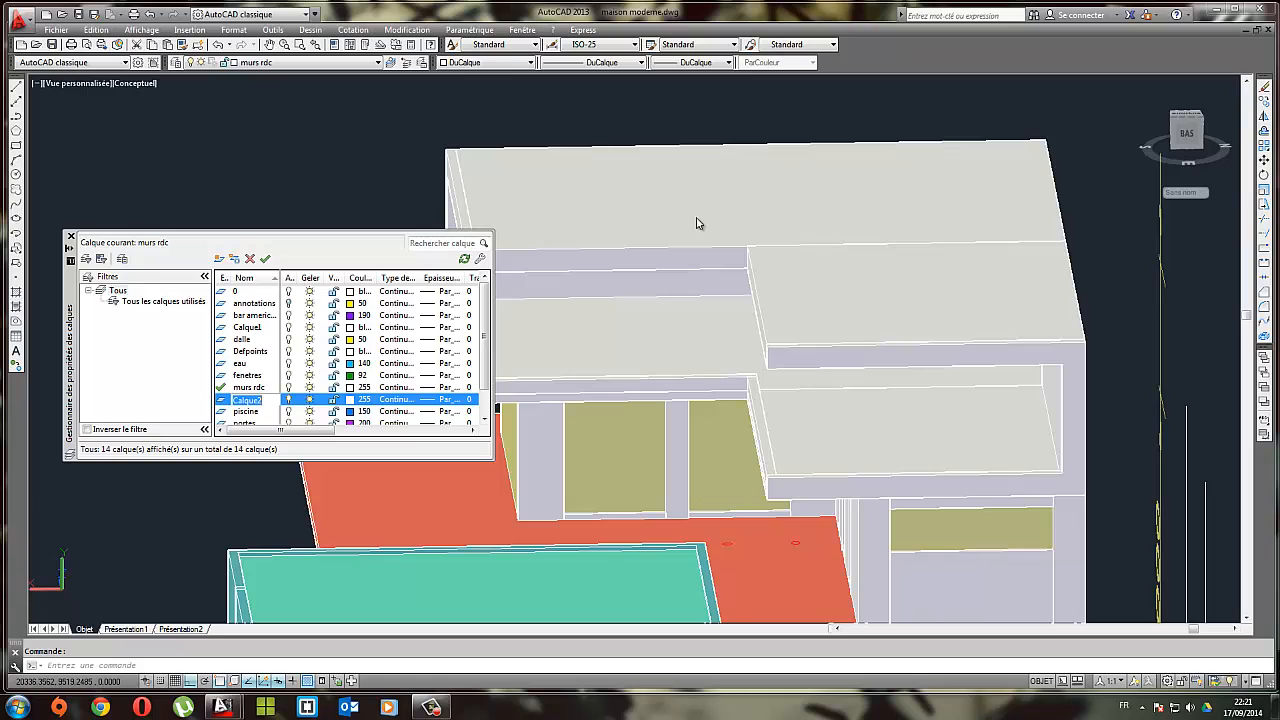
{"action": "key", "text": "Return"}
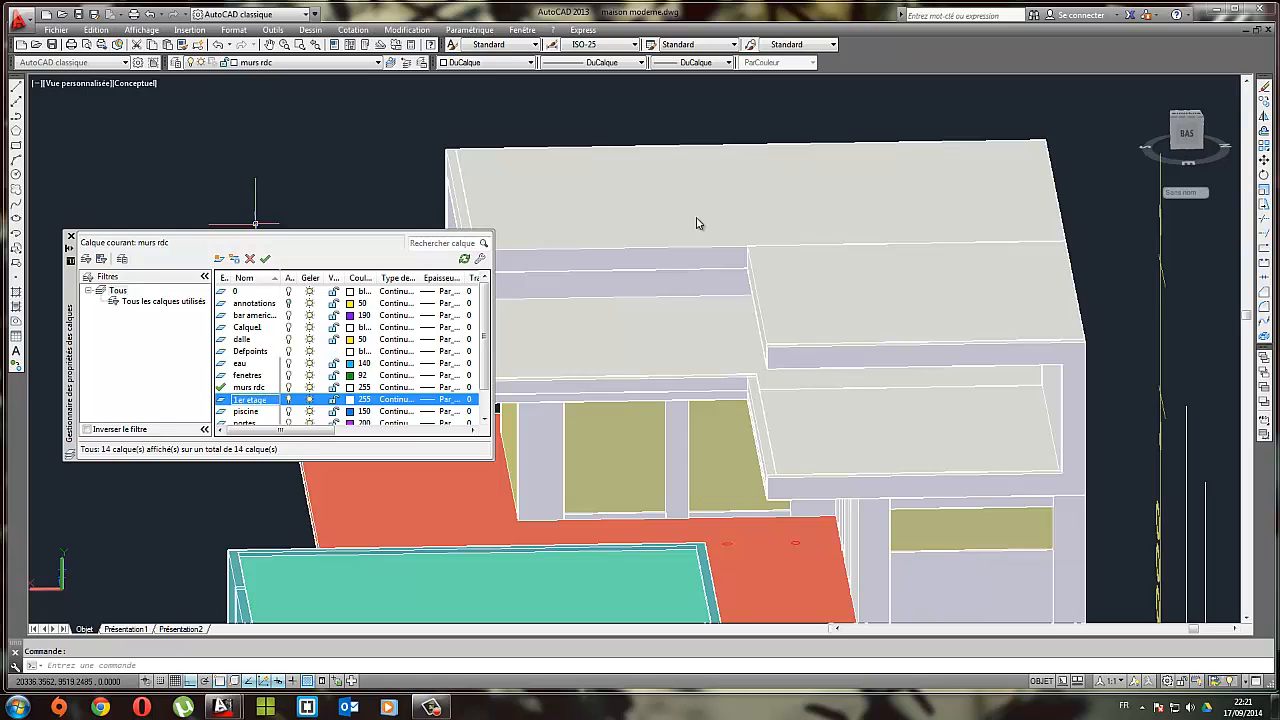
{"action": "left_click", "coordinate": [71, 236]}
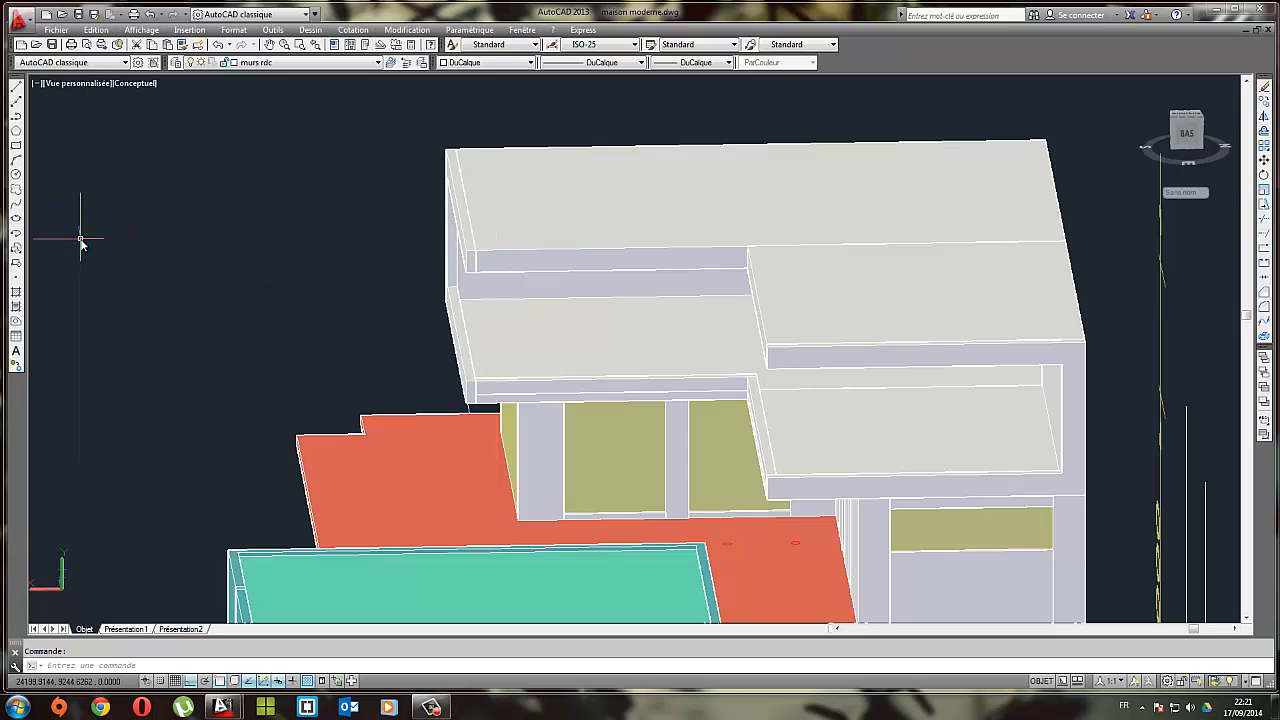
Assign the upper storey's slabs, walls, edge beams and long façade panel to the 1er etage layer
{"action": "left_click", "coordinate": [603, 232]}
{"action": "left_click", "coordinate": [792, 473]}
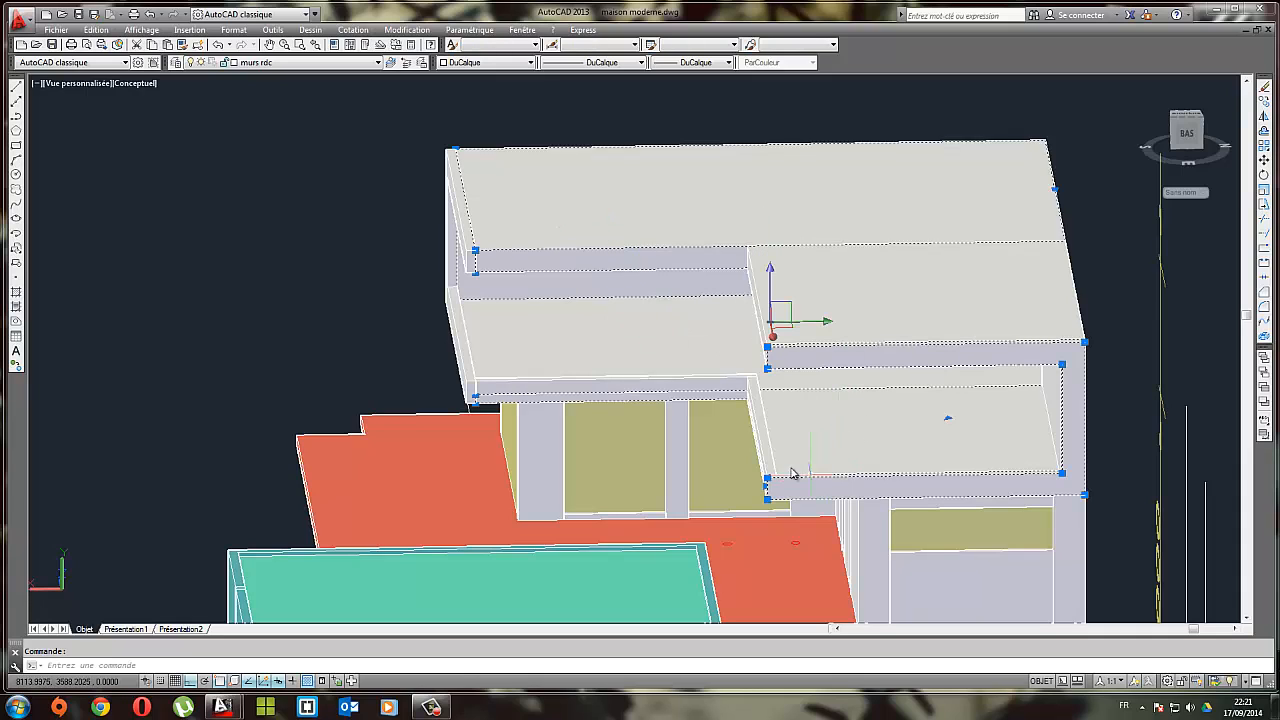
{"action": "left_click", "coordinate": [641, 386]}
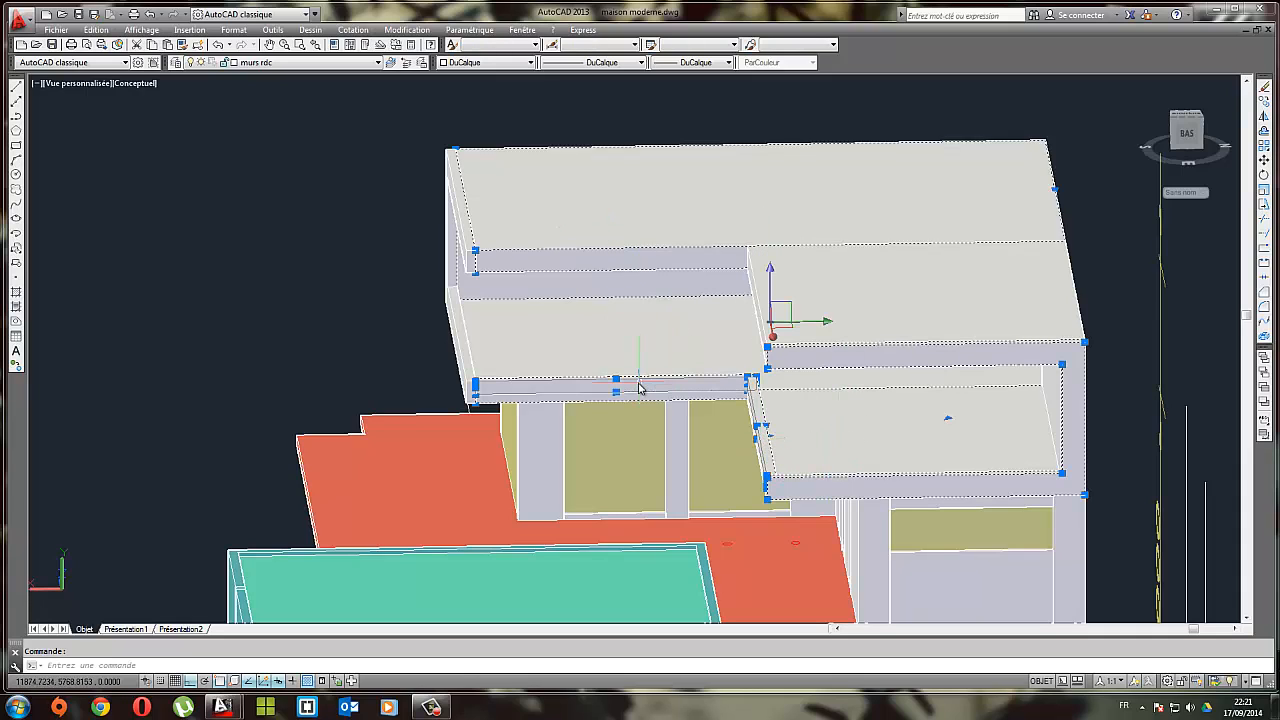
{"action": "left_click", "coordinate": [466, 362]}
{"action": "middle_click_drag", "start_coordinate": [1039, 374], "coordinate": [548, 402], "text": "shift"}
{"action": "left_click", "coordinate": [637, 390]}
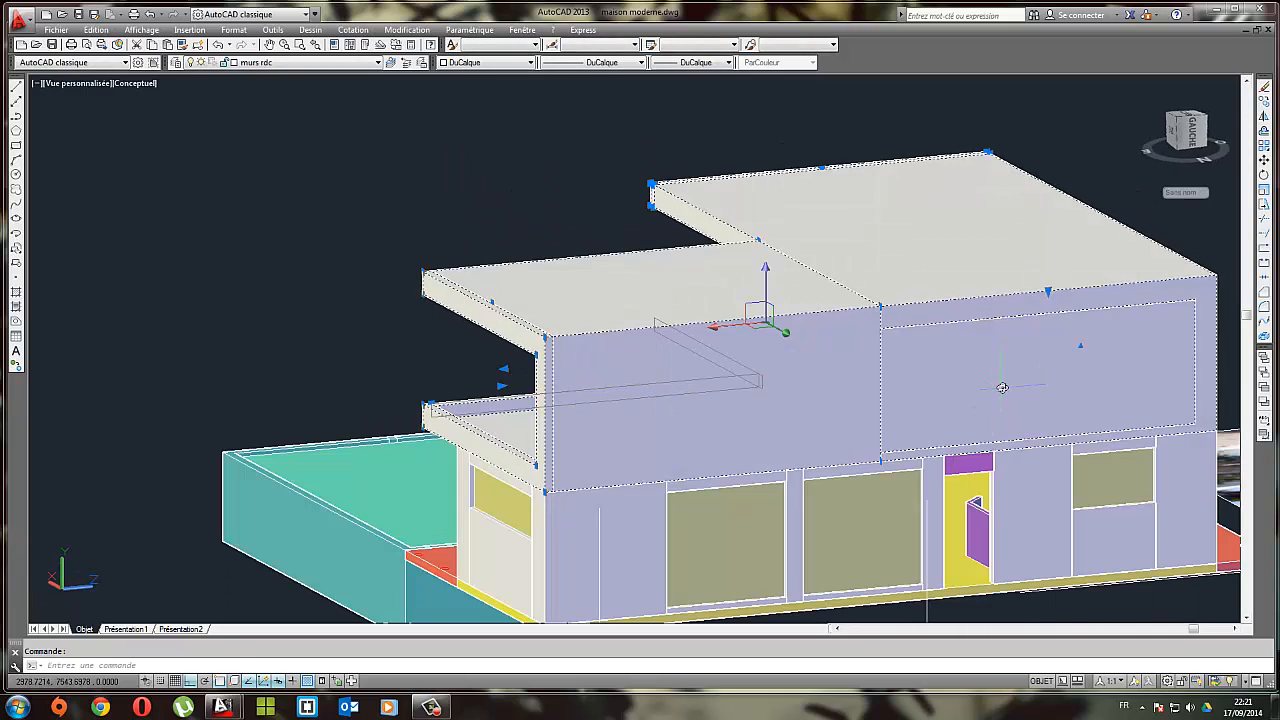
{"action": "left_click", "coordinate": [1002, 387]}
{"action": "left_click", "coordinate": [274, 64]}
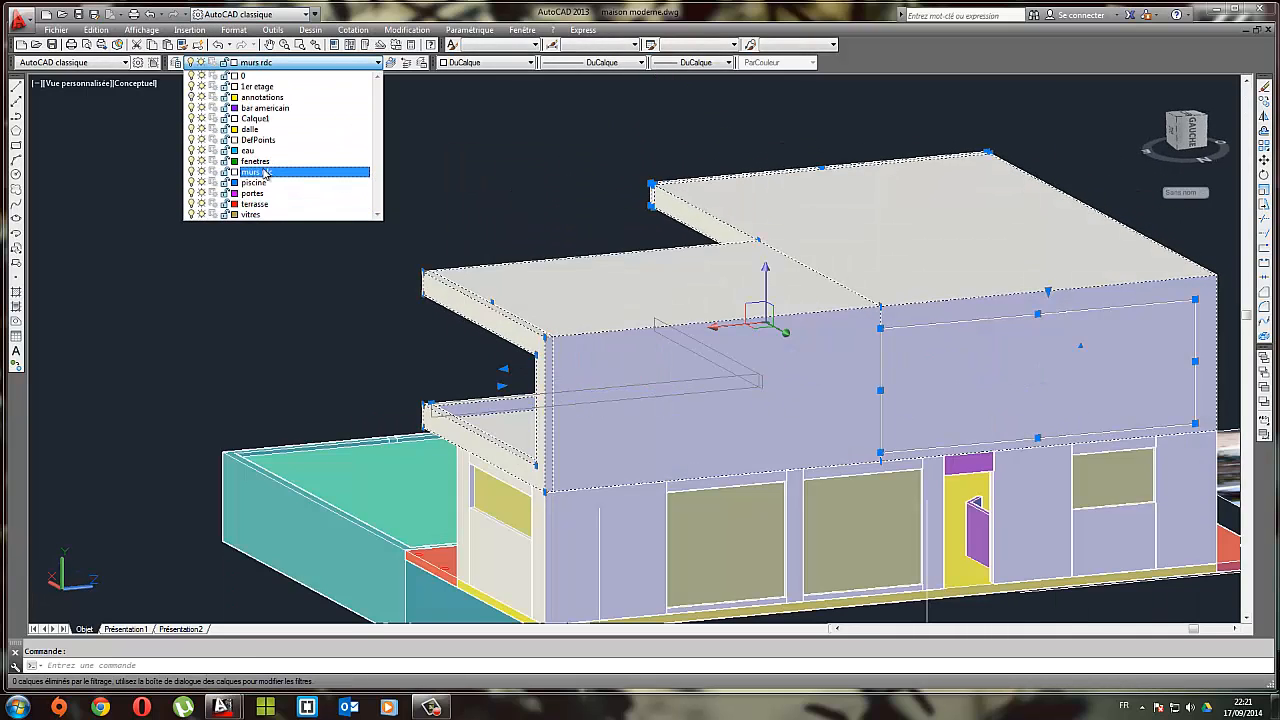
{"action": "left_click", "coordinate": [252, 86]}
Turn off the 1er etage layer and compare the exposed ground floor with the reference photo
{"action": "left_click", "coordinate": [265, 65]}
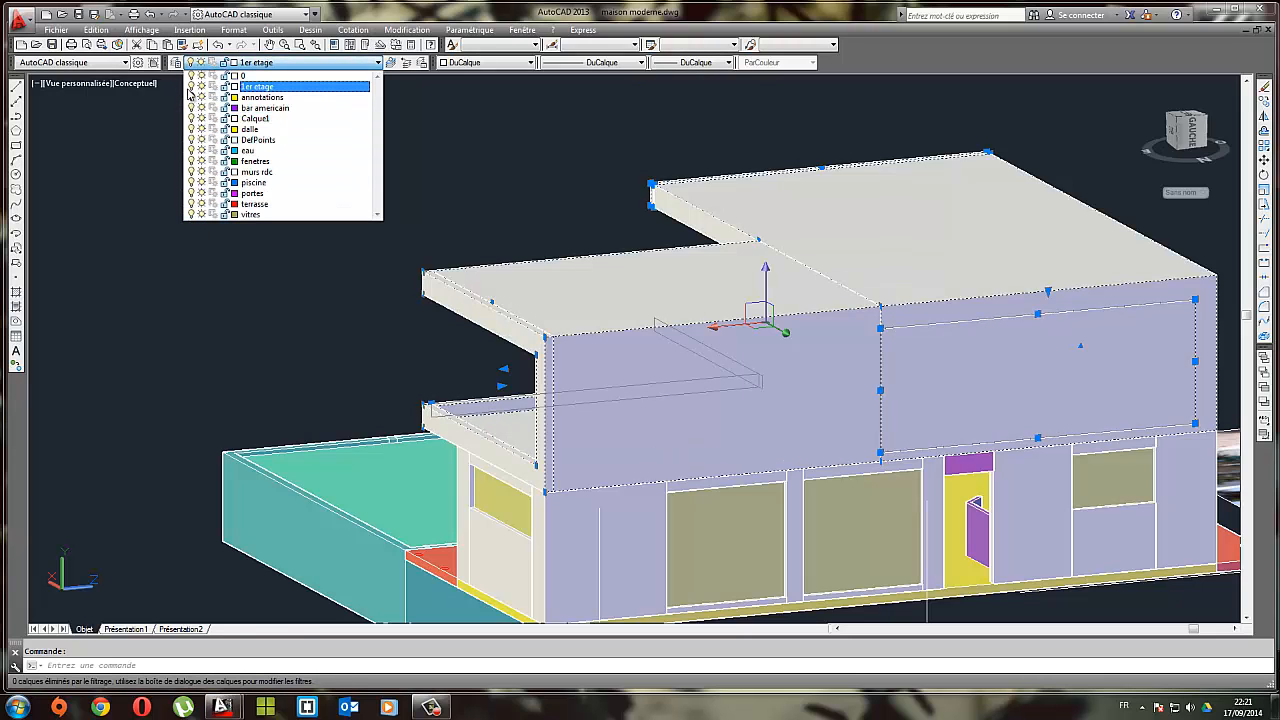
{"action": "left_click", "coordinate": [190, 87]}
{"action": "left_click", "coordinate": [243, 298]}
{"action": "middle_click_drag", "start_coordinate": [496, 389], "coordinate": [828, 285], "text": "shift"}
{"action": "middle_click_drag", "start_coordinate": [920, 452], "coordinate": [605, 444], "text": "shift"}
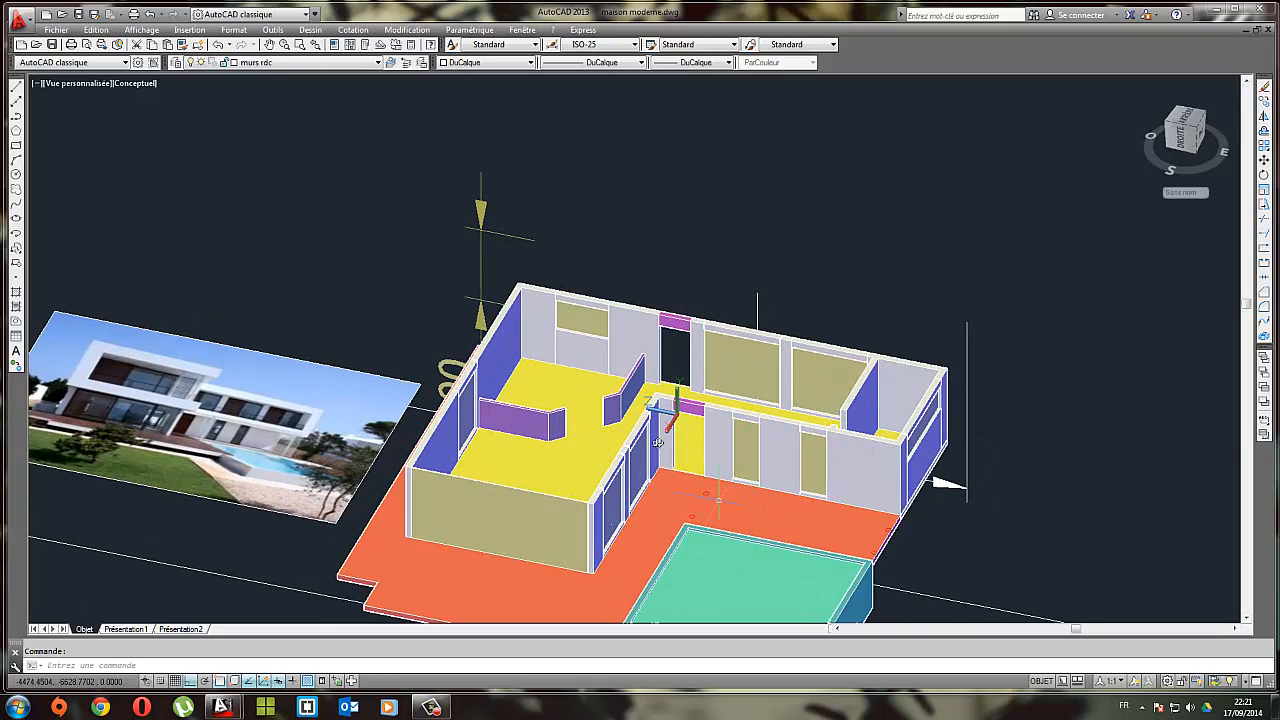
{"action": "scroll", "coordinate": [523, 416], "scroll_direction": "up", "scroll_amount": 5}
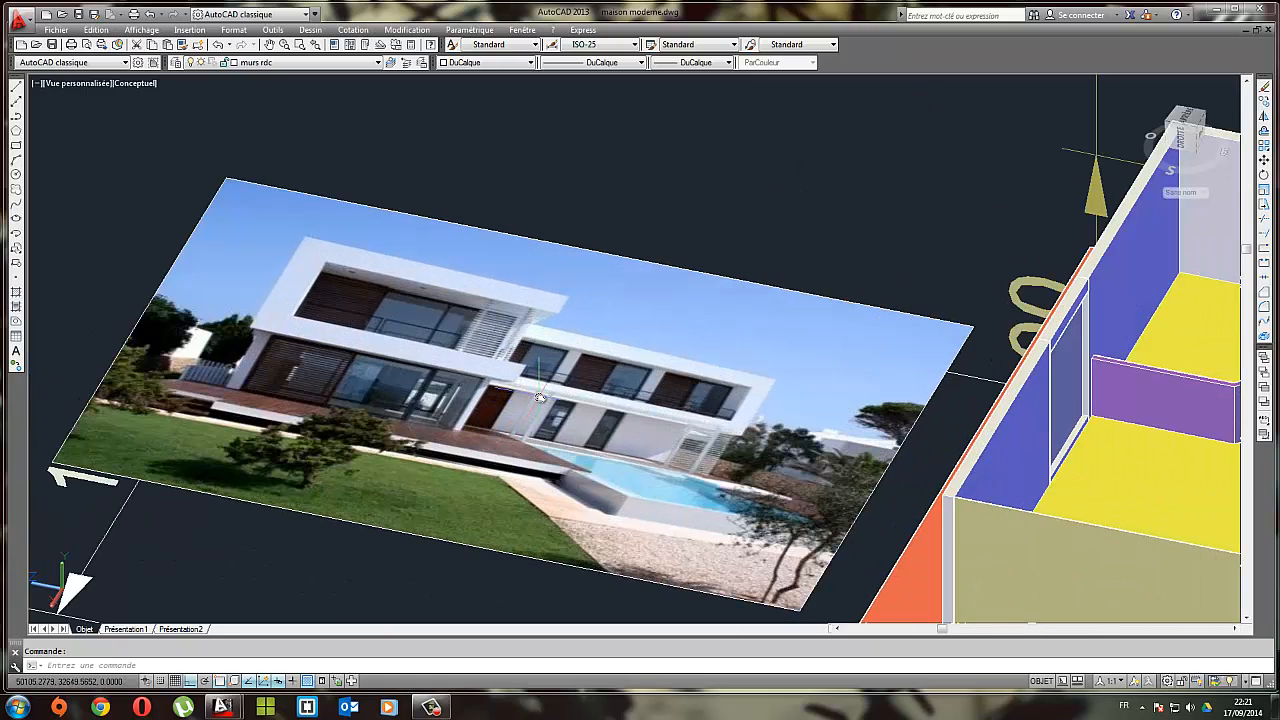
Turn the 1er etage layer back on and inspect the upper storey's slab edges and beam corners above the terrace
{"action": "left_click", "coordinate": [259, 64]}
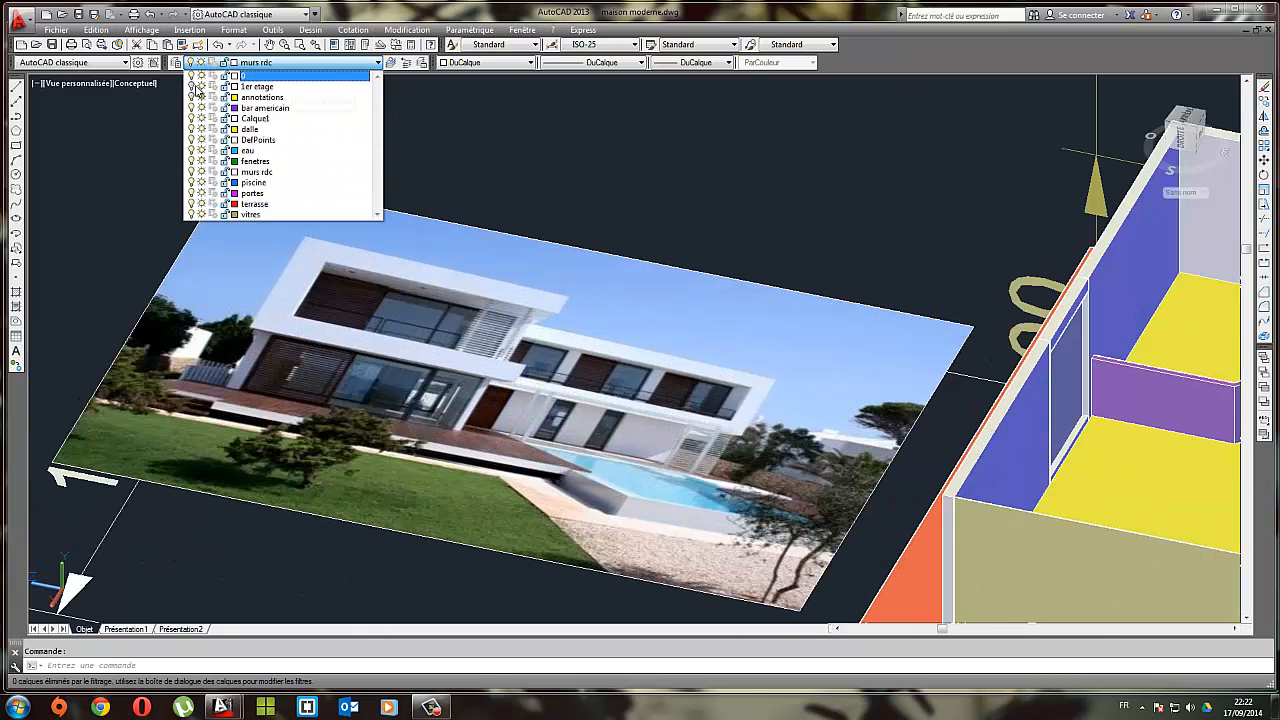
{"action": "middle_click_drag", "start_coordinate": [625, 186], "coordinate": [630, 324], "text": "shift"}
{"action": "left_click", "coordinate": [546, 243]}
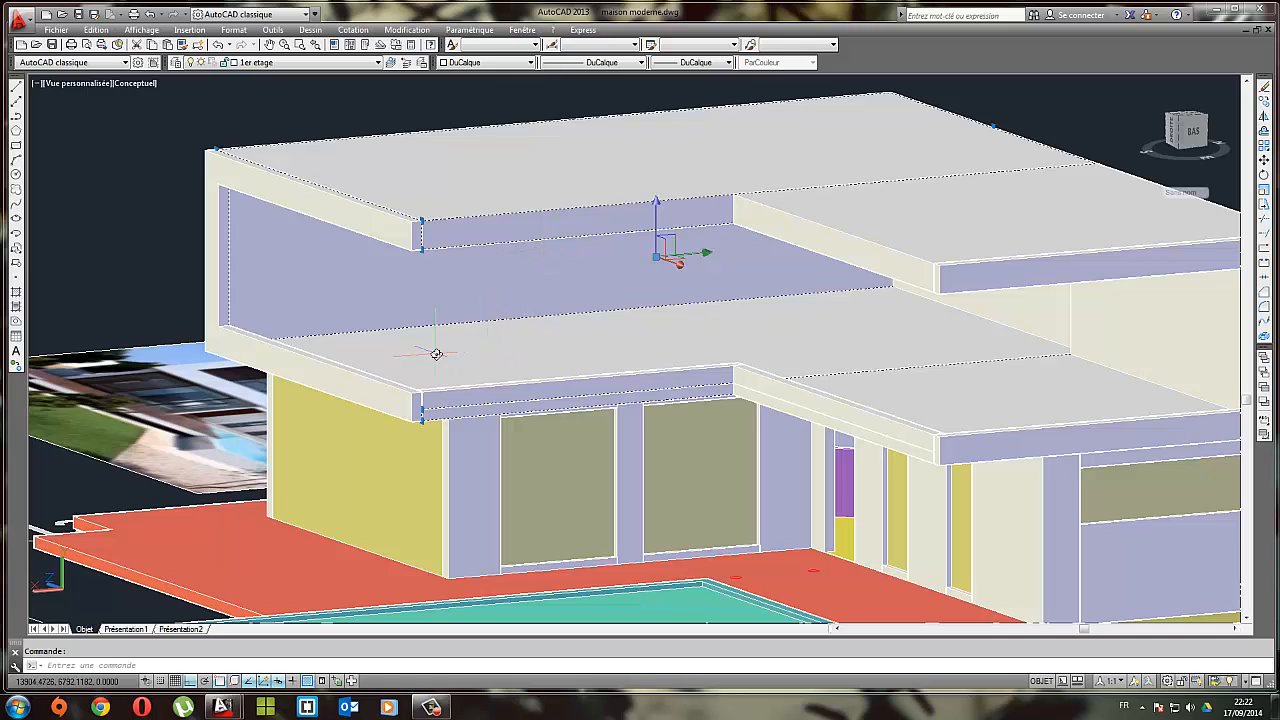
{"action": "key", "text": "Escape"}
{"action": "scroll", "coordinate": [449, 294], "scroll_direction": "up", "scroll_amount": 2}
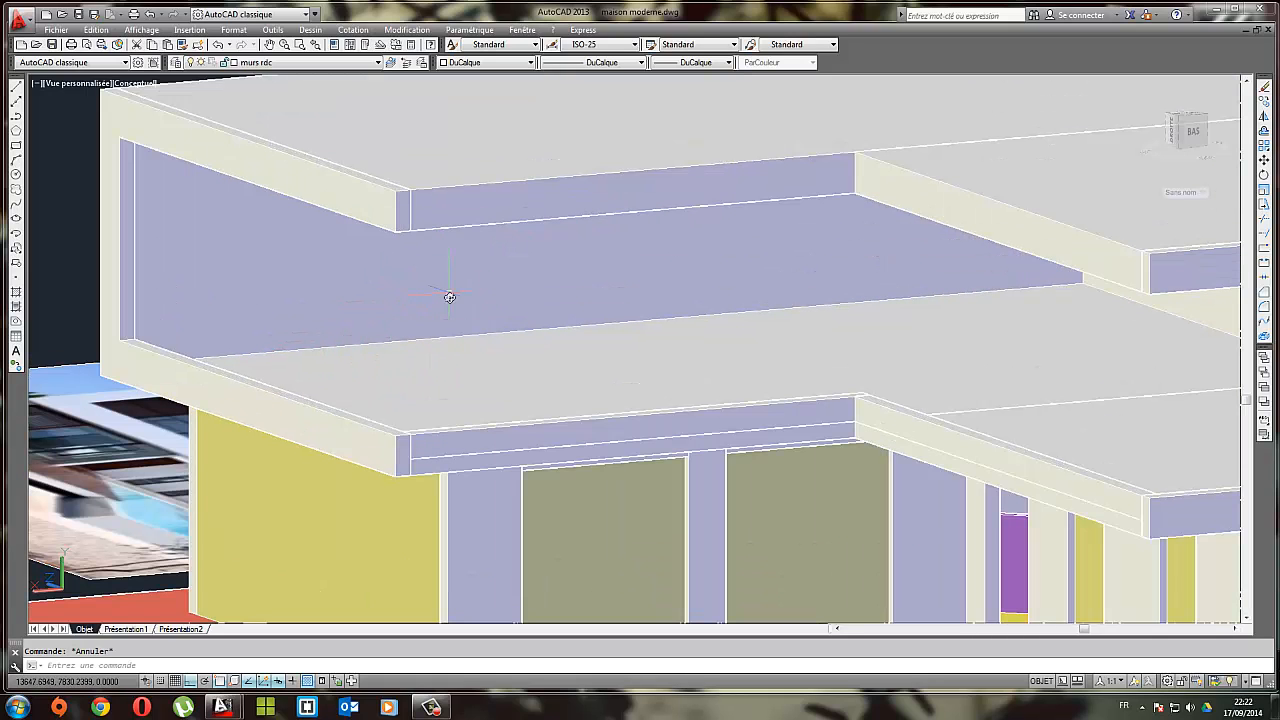
{"action": "middle_click_drag", "start_coordinate": [418, 322], "coordinate": [377, 324], "text": "shift"}
{"action": "middle_click_drag", "start_coordinate": [285, 280], "coordinate": [299, 261], "text": "shift"}
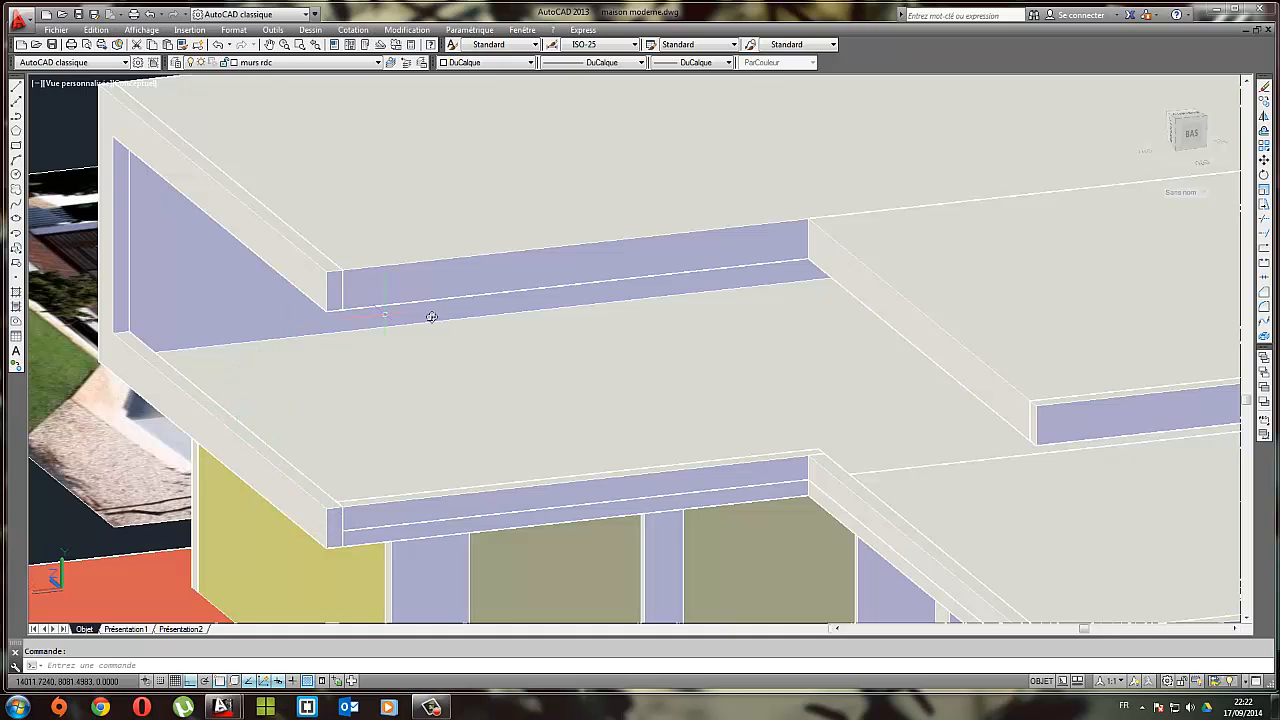
{"action": "middle_click_drag", "start_coordinate": [639, 423], "coordinate": [454, 291], "text": "shift"}
{"action": "scroll", "coordinate": [454, 291], "scroll_direction": "down", "scroll_amount": 5}
{"action": "middle_click_drag", "start_coordinate": [354, 228], "coordinate": [373, 158], "text": "shift"}
Hide the 1er etage layer again and check the terrace side of the ground floor against the reference photo
{"action": "left_click", "coordinate": [260, 62]}
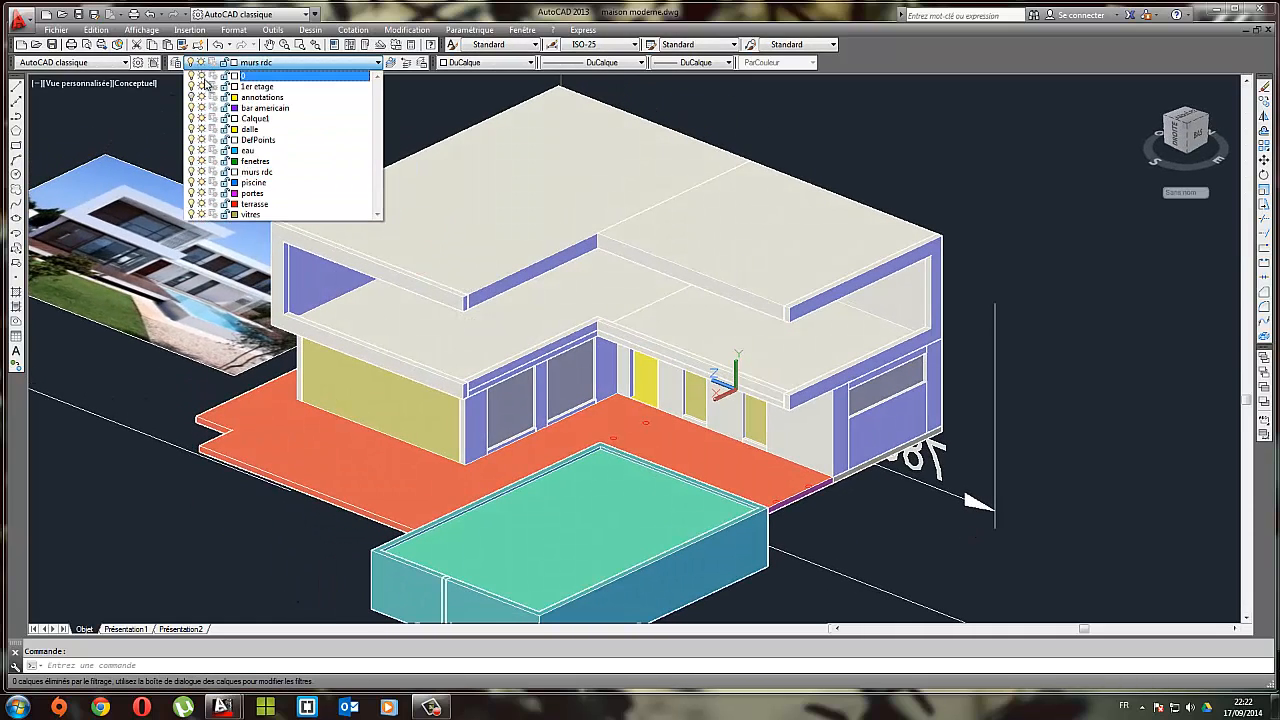
{"action": "left_click", "coordinate": [443, 121]}
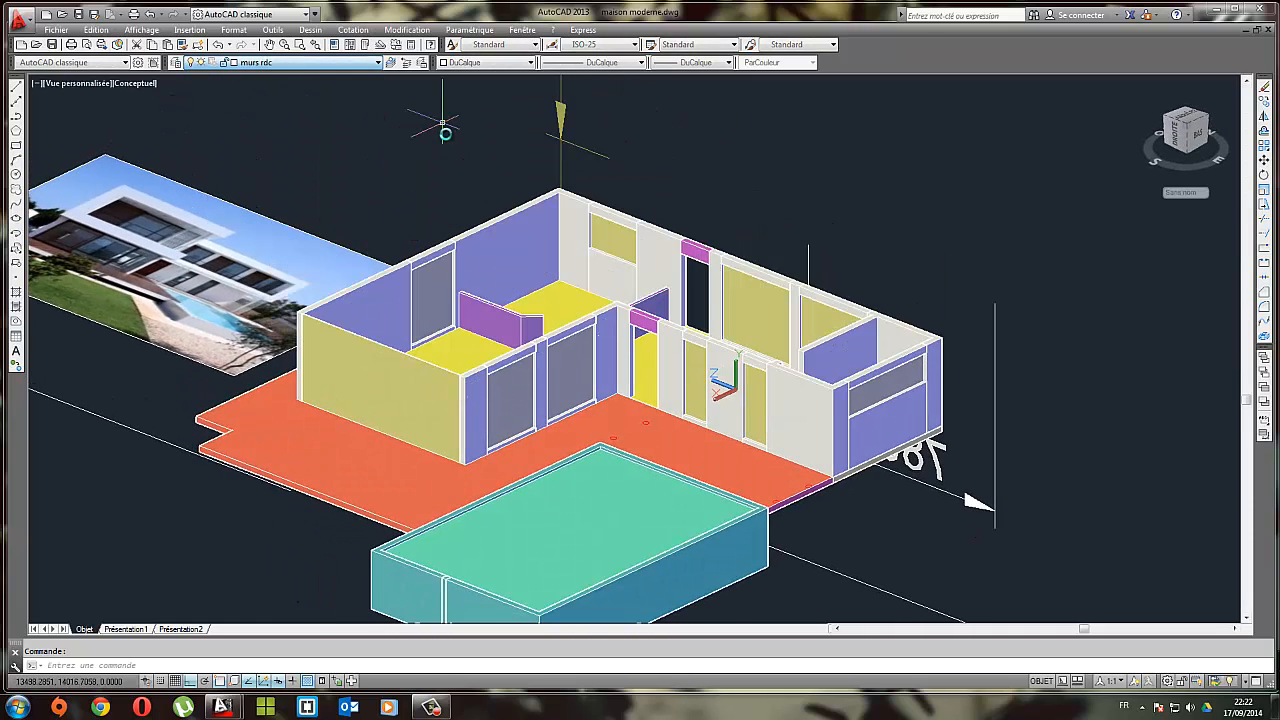
{"action": "mouse_move", "coordinate": [430, 282]}
{"action": "middle_mouse_down"}
{"action": "mouse_move", "coordinate": [372, 293]}
{"action": "mouse_move", "coordinate": [316, 349]}
{"action": "mouse_move", "coordinate": [478, 348]}
{"action": "middle_mouse_up"}
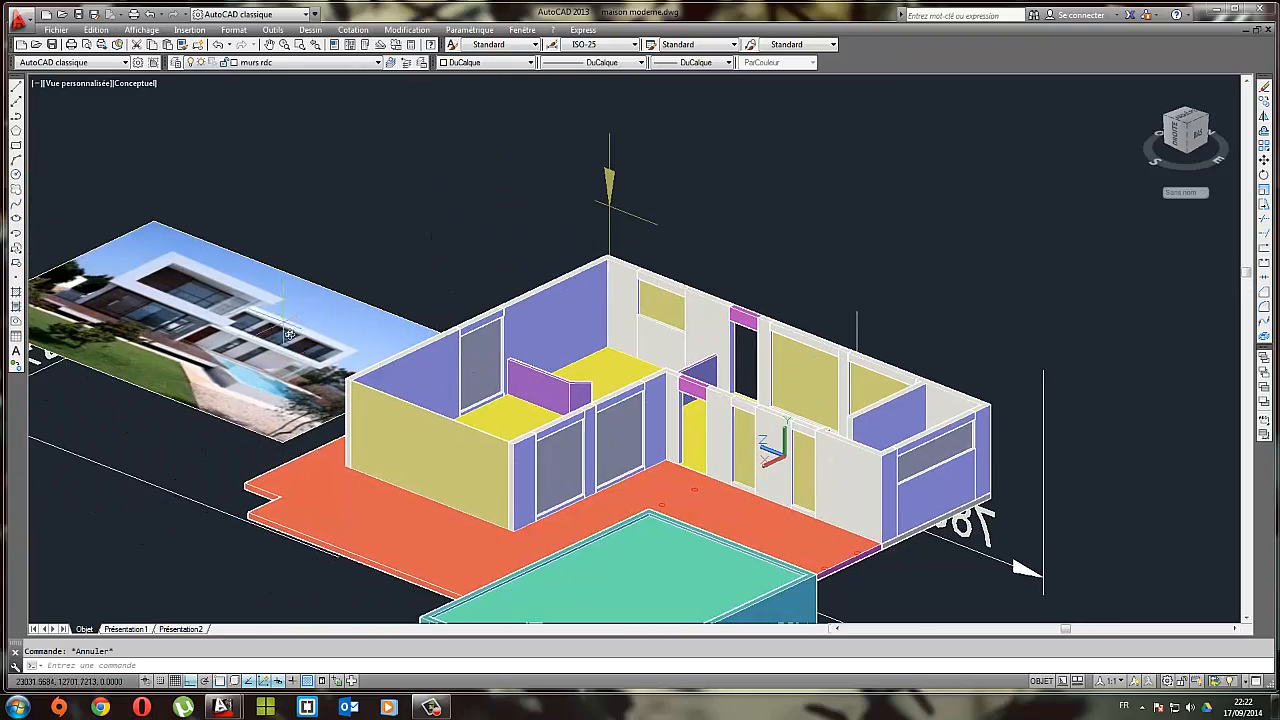
{"action": "middle_click_drag", "start_coordinate": [289, 334], "coordinate": [370, 421], "text": "shift"}
{"action": "scroll", "coordinate": [305, 432], "scroll_direction": "up", "scroll_amount": 3}
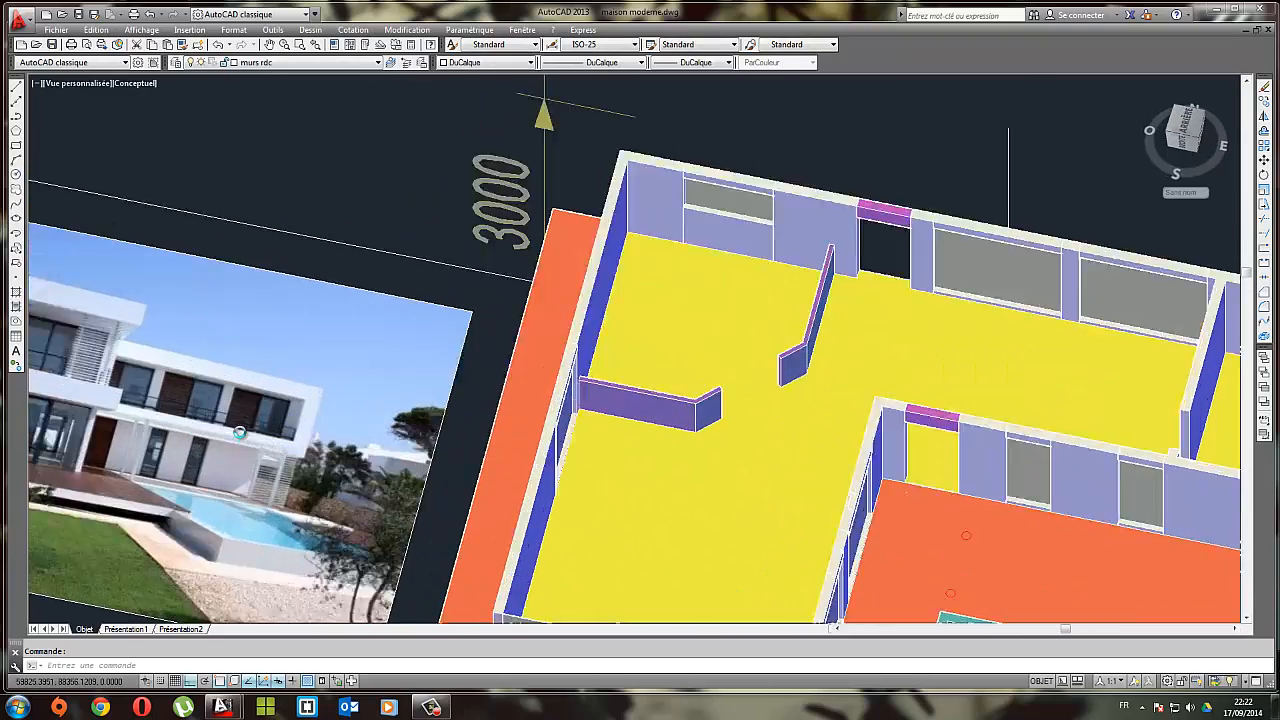
{"action": "scroll", "coordinate": [1099, 395], "scroll_direction": "down", "scroll_amount": 2}
{"action": "middle_click_drag", "start_coordinate": [1099, 395], "coordinate": [718, 374]}
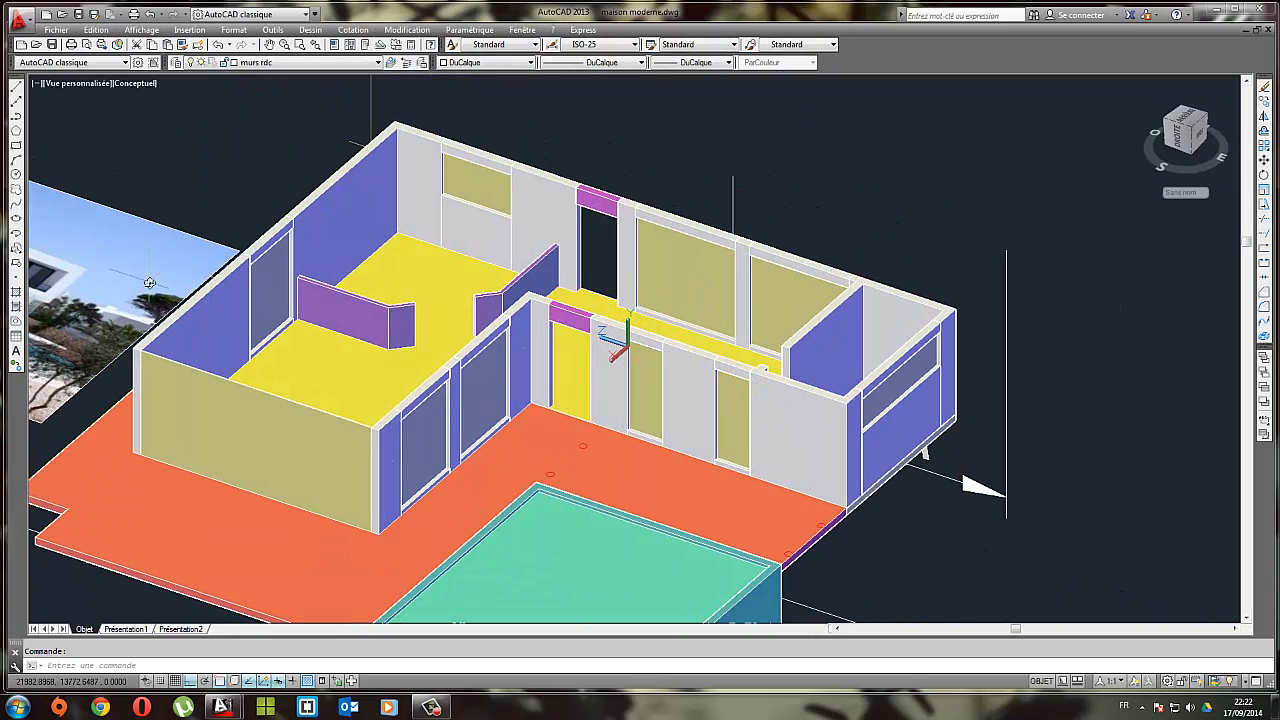
{"action": "left_click", "coordinate": [16, 146]}
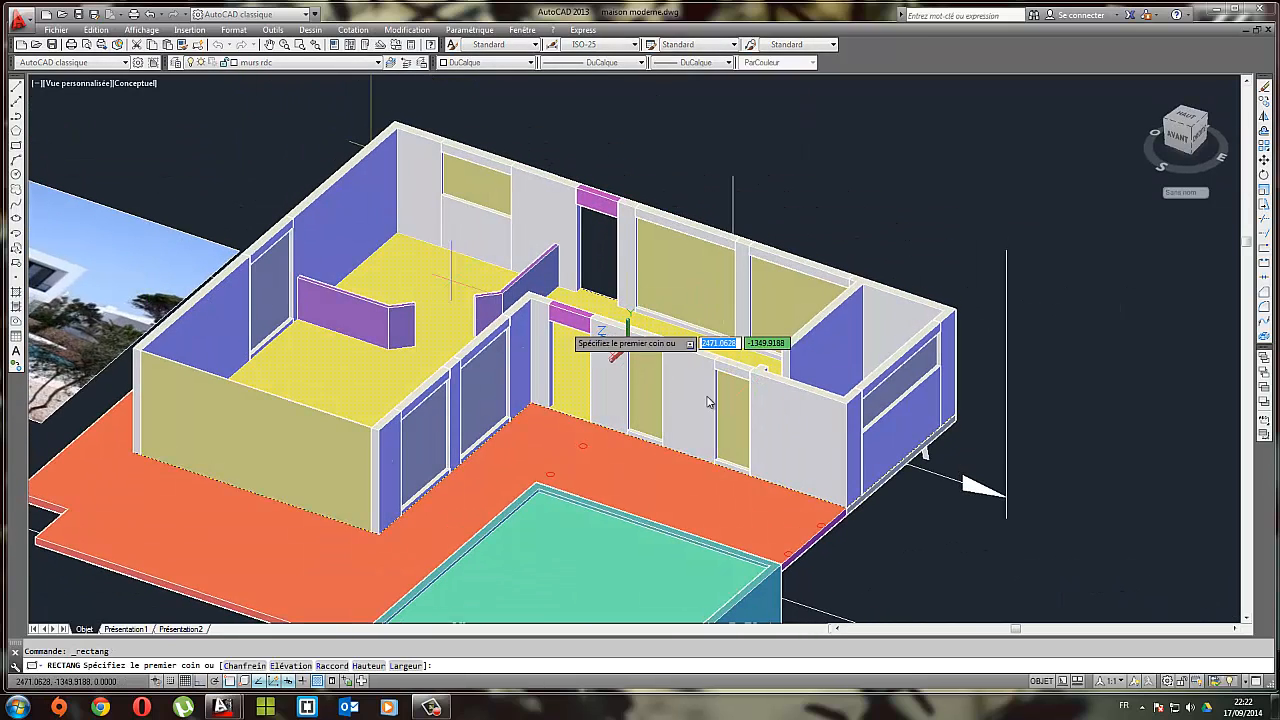
{"action": "left_click", "coordinate": [846, 407]}
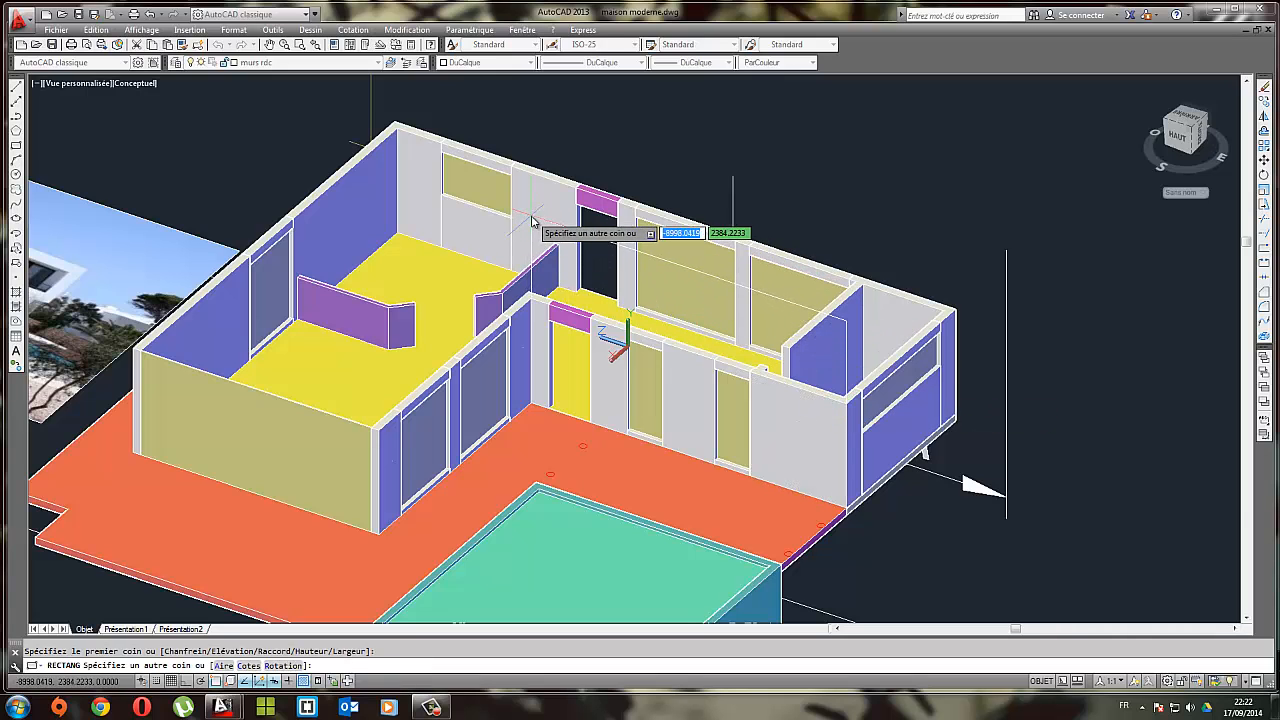
{"action": "middle_click_drag", "start_coordinate": [400, 306], "coordinate": [690, 395]}
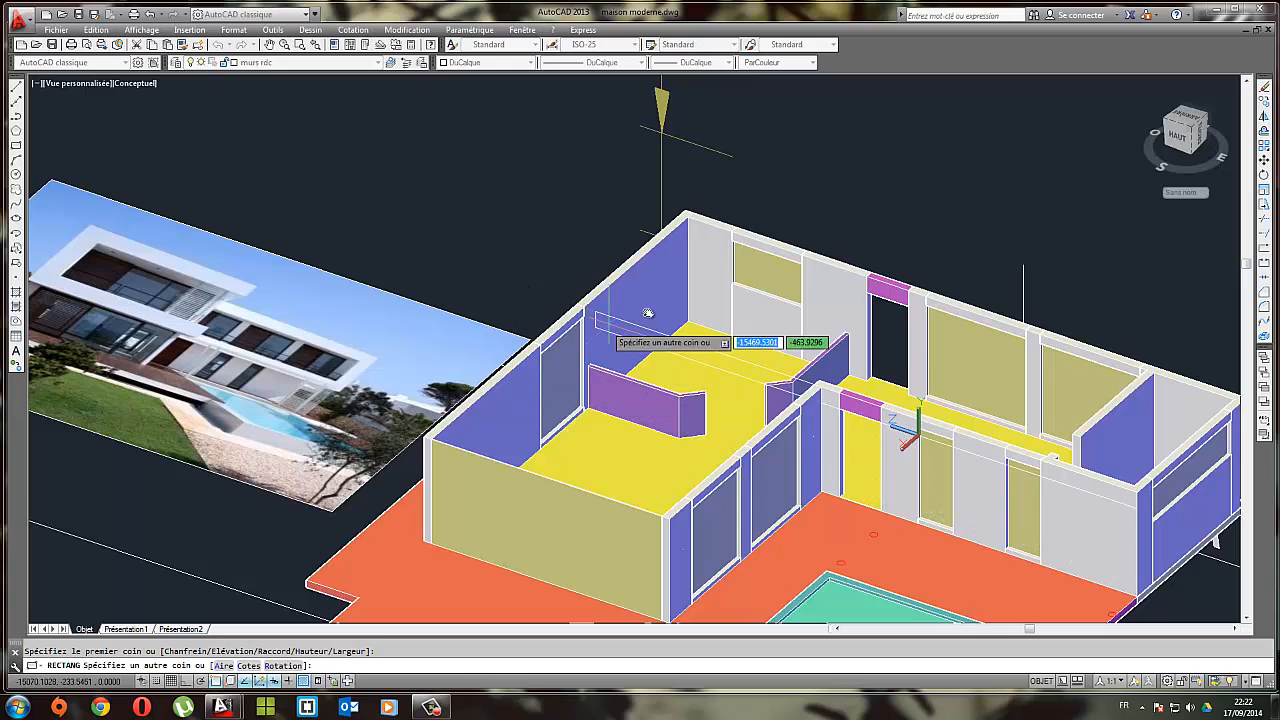
{"action": "key", "text": "Escape"}
{"action": "middle_click_drag", "start_coordinate": [584, 257], "coordinate": [285, 217]}
{"action": "left_click", "coordinate": [16, 146]}
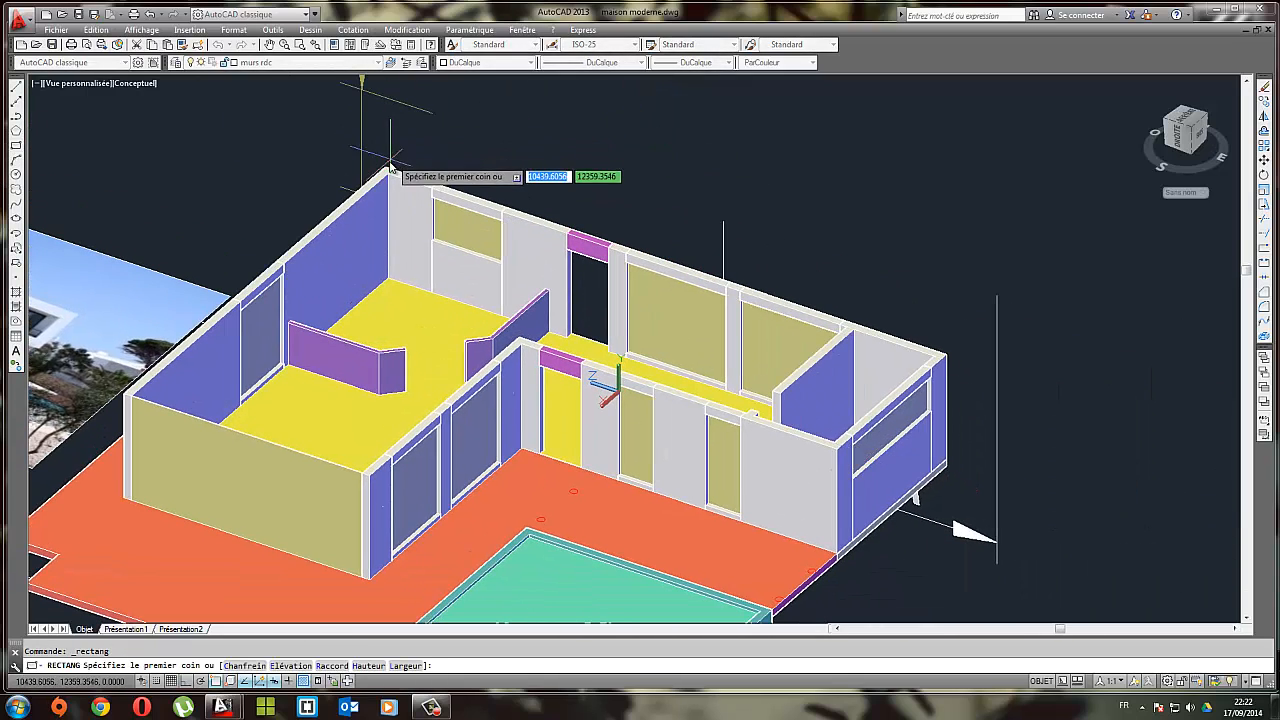
{"action": "left_click", "coordinate": [386, 172]}
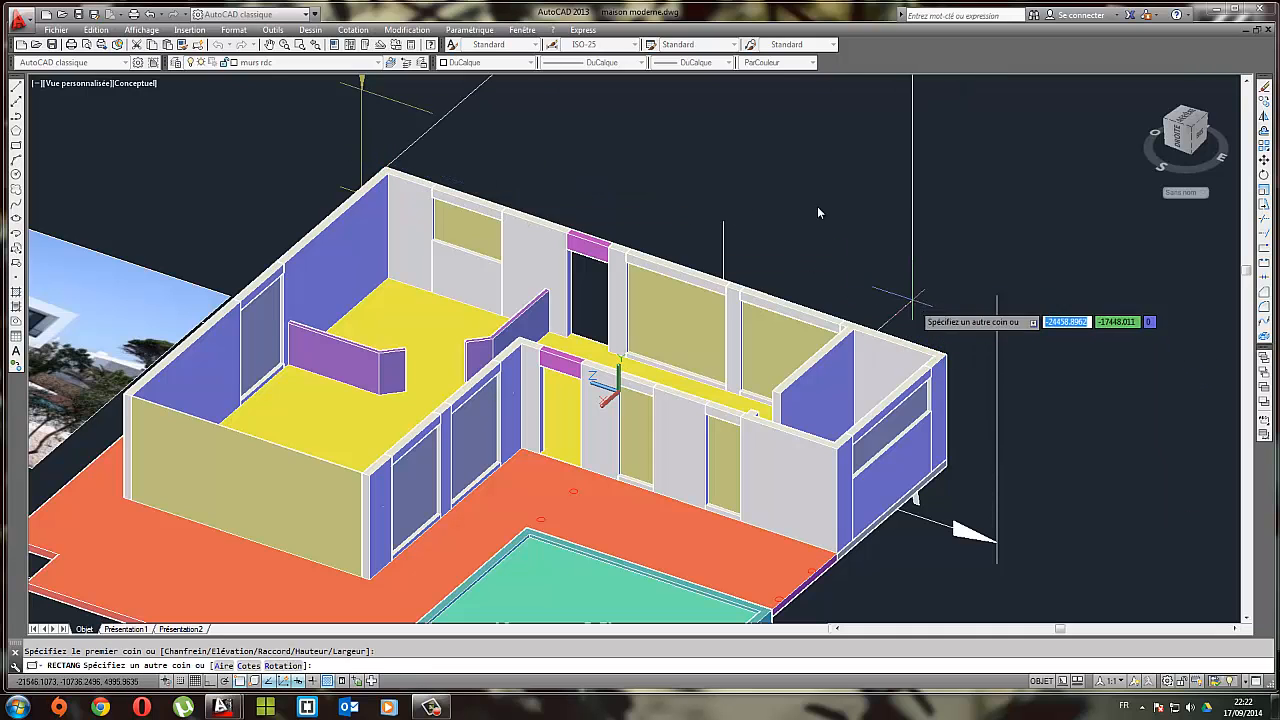
{"action": "scroll", "coordinate": [740, 205], "scroll_direction": "down", "scroll_amount": 3}
{"action": "scroll", "coordinate": [671, 324], "scroll_direction": "up", "scroll_amount": 2}
{"action": "scroll", "coordinate": [851, 171], "scroll_direction": "down", "scroll_amount": 3}
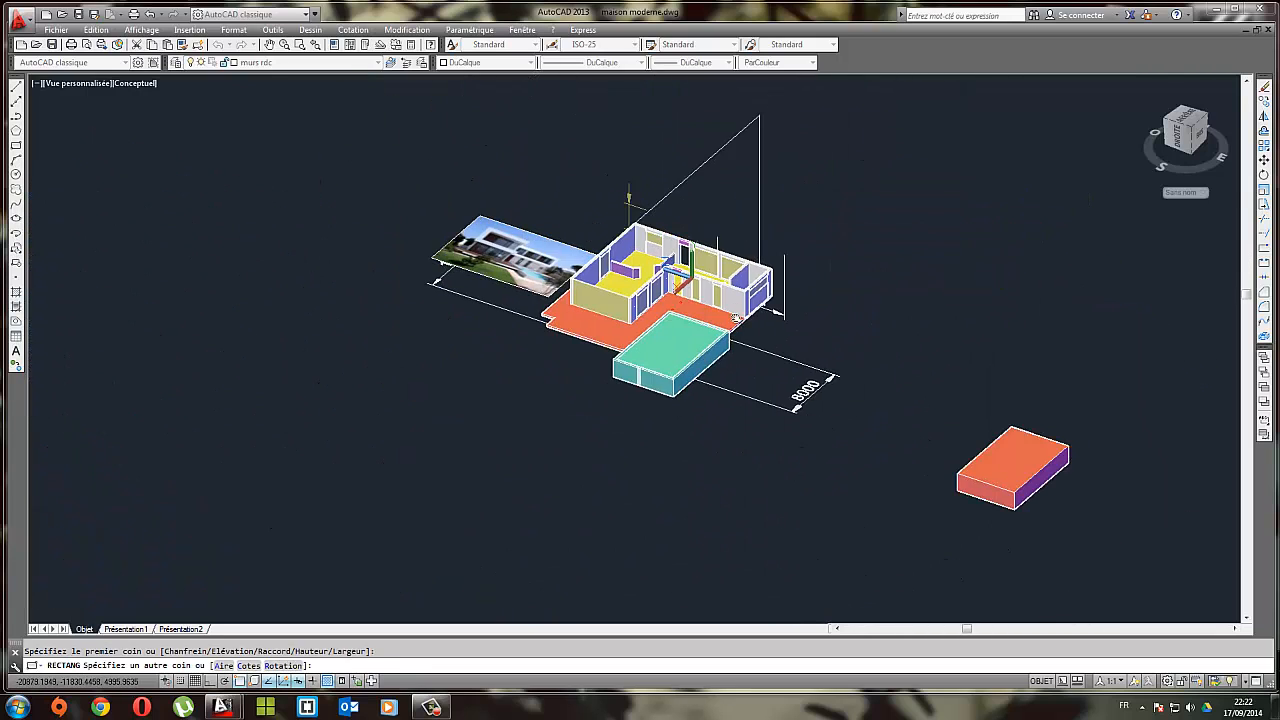
{"action": "scroll", "coordinate": [543, 329], "scroll_direction": "up", "scroll_amount": 1}
{"action": "scroll", "coordinate": [586, 271], "scroll_direction": "up", "scroll_amount": 4}
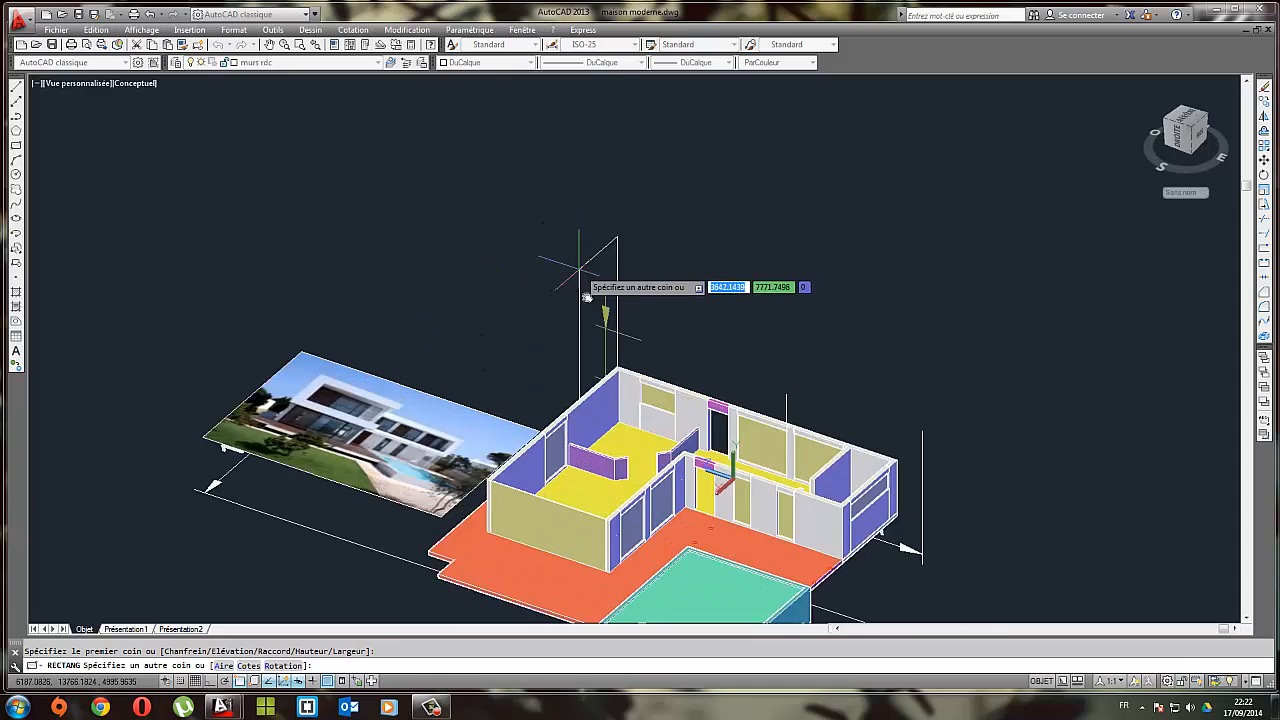
{"action": "key", "text": "Escape"}
{"action": "scroll", "coordinate": [614, 297], "scroll_direction": "up", "scroll_amount": 2}
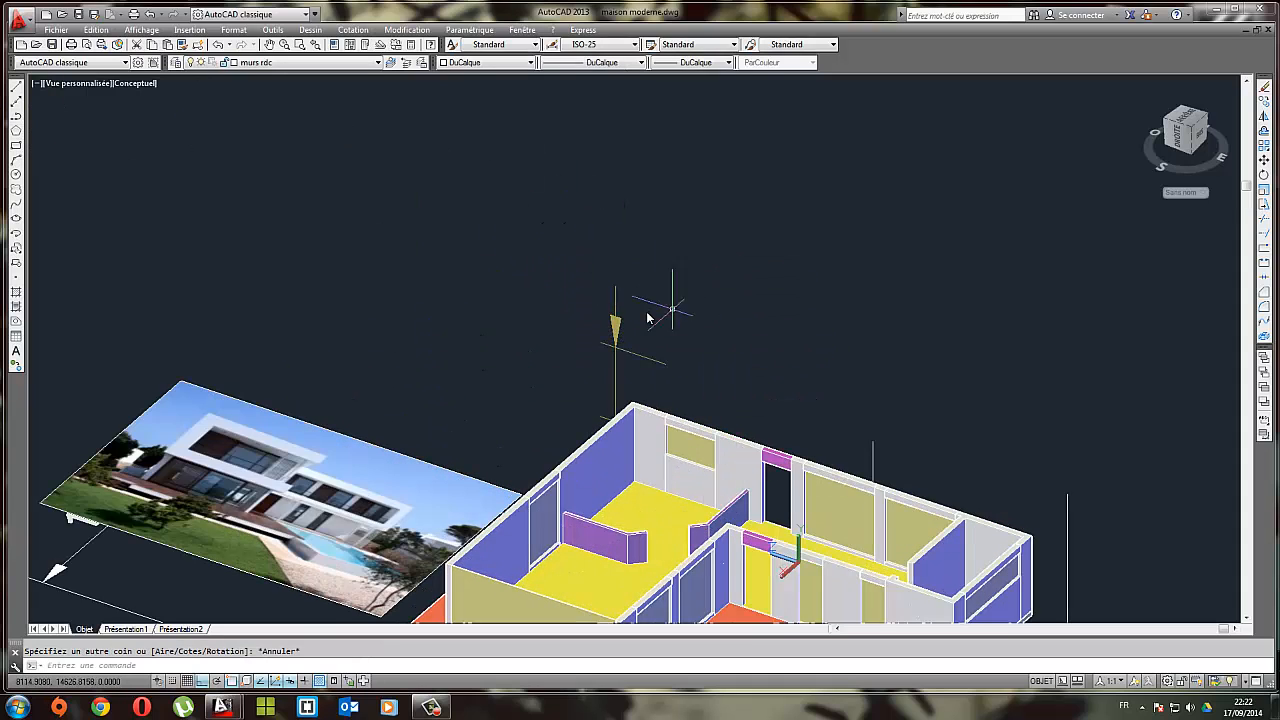
{"action": "left_click", "coordinate": [718, 312]}
{"action": "key", "text": "Escape"}
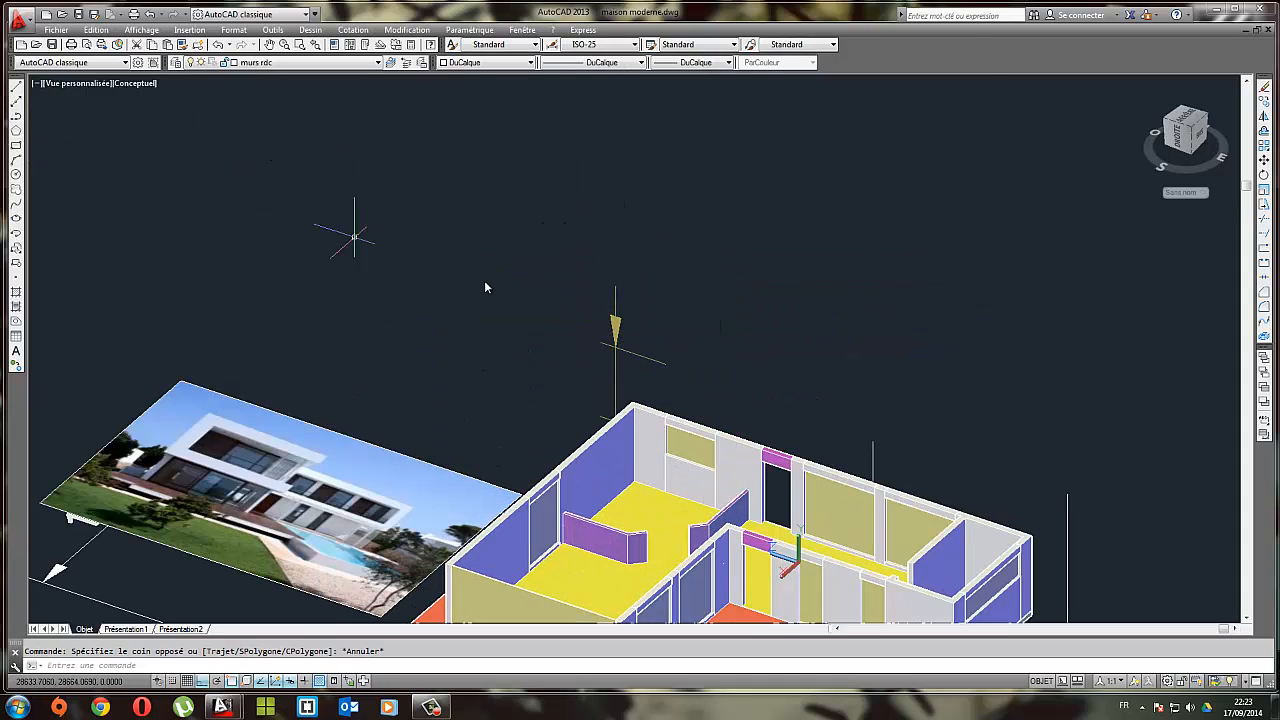
{"action": "key", "text": "Escape"}
Try to add a linear dimension between the top corners of the long ground-floor wall opposite the terrace
{"action": "left_click", "coordinate": [353, 29]}
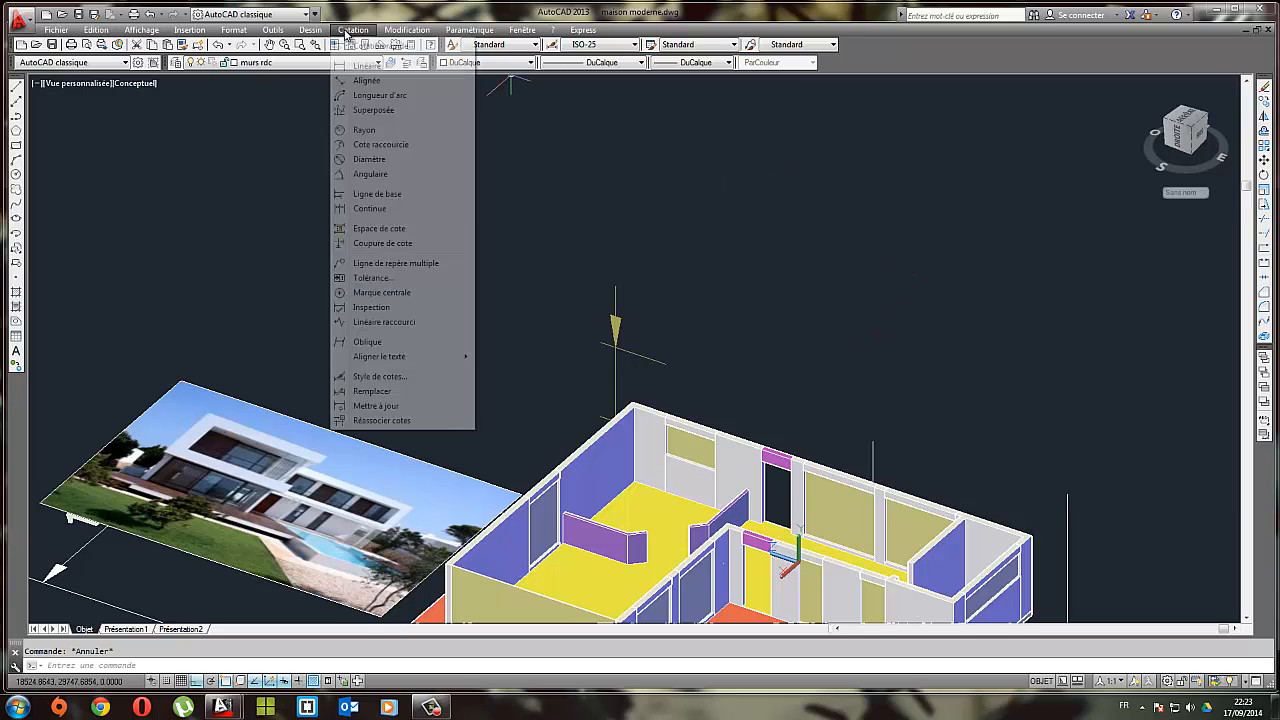
{"action": "left_click", "coordinate": [395, 80]}
{"action": "left_click", "coordinate": [633, 404]}
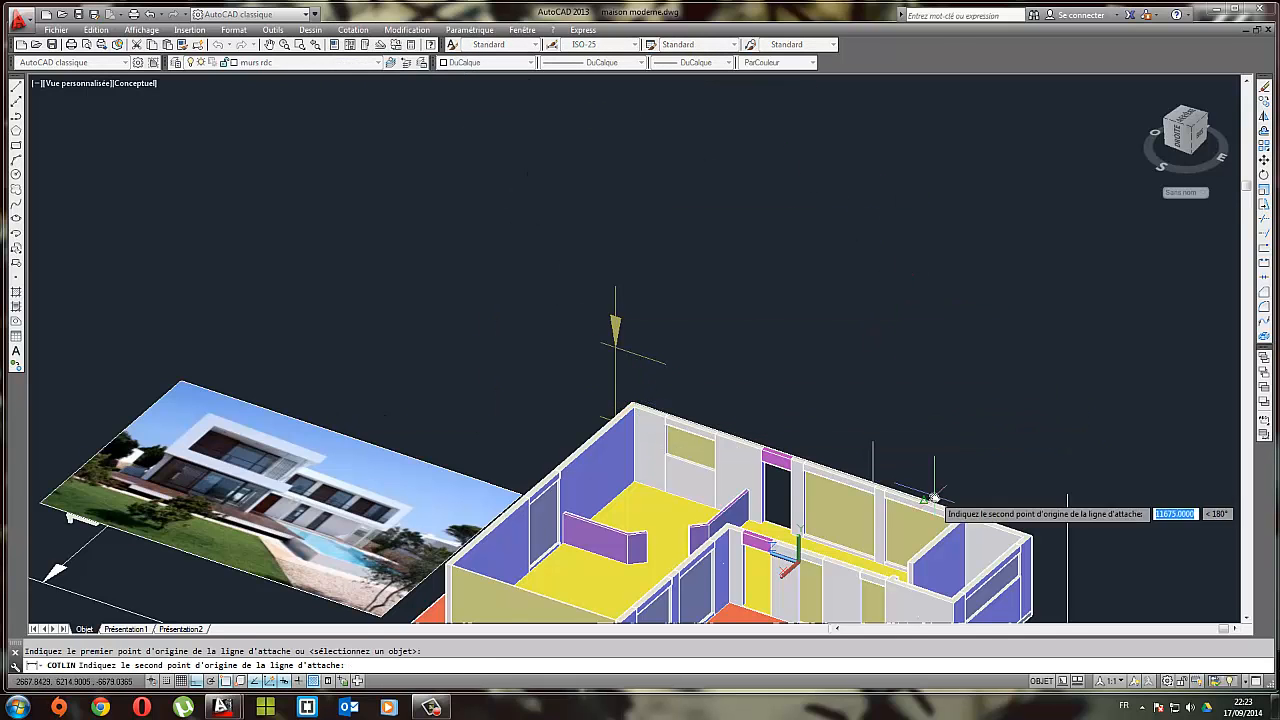
{"action": "middle_click_drag", "start_coordinate": [1062, 542], "coordinate": [888, 456]}
{"action": "left_click", "coordinate": [860, 450]}
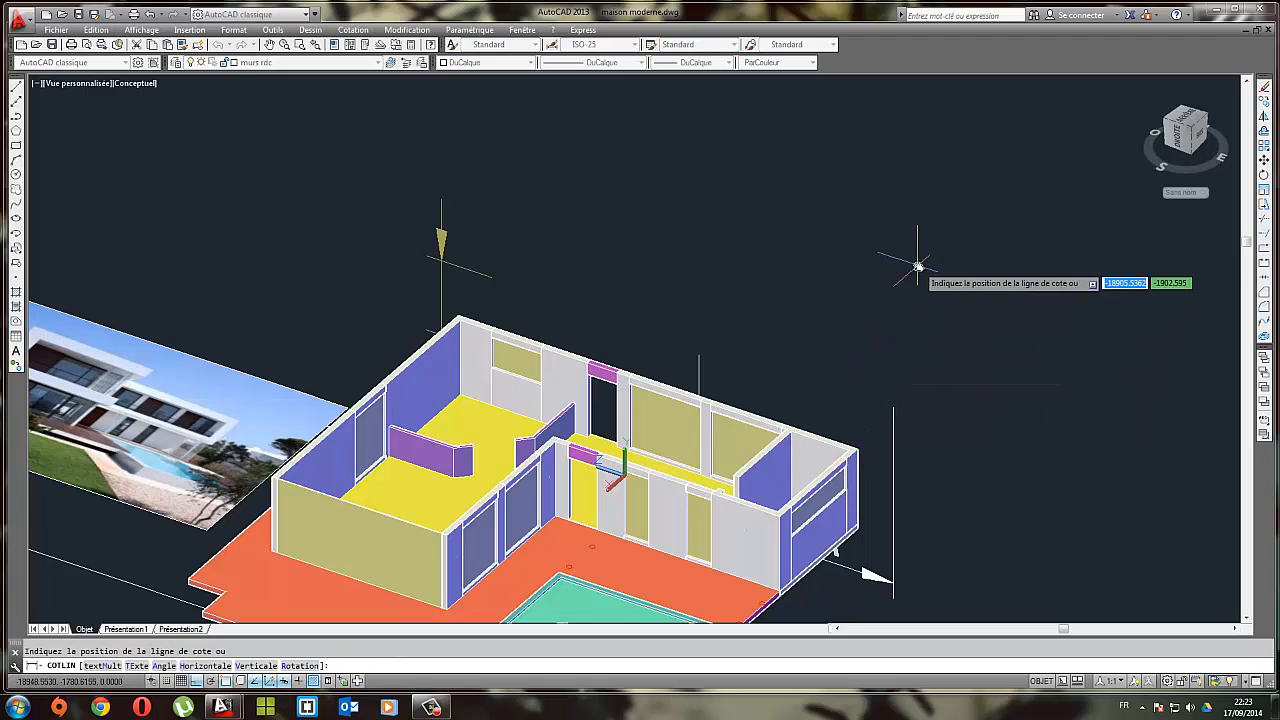
{"action": "scroll", "coordinate": [798, 432], "scroll_direction": "down", "scroll_amount": 3}
{"action": "middle_click_drag", "start_coordinate": [706, 266], "coordinate": [631, 82]}
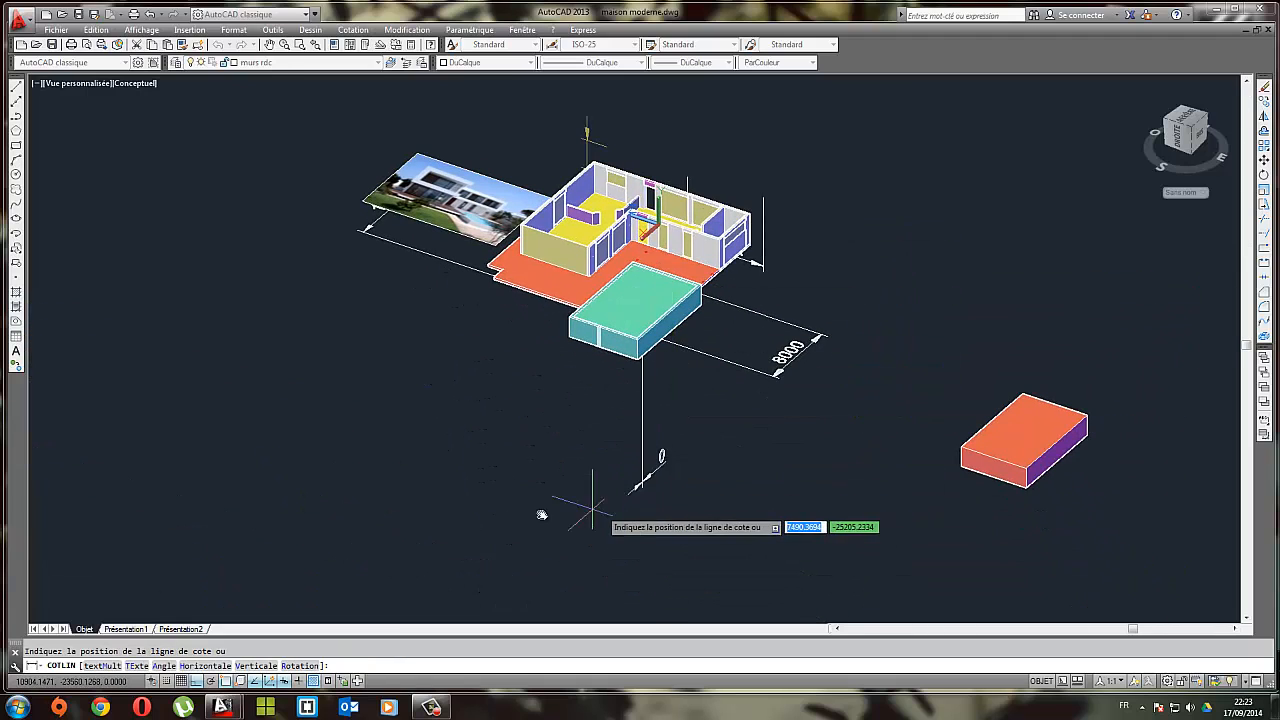
{"action": "key", "text": "Escape"}
{"action": "scroll", "coordinate": [687, 270], "scroll_direction": "up", "scroll_amount": 3}
{"action": "middle_click_drag", "start_coordinate": [687, 267], "coordinate": [600, 395]}
{"action": "key", "text": "Escape"}
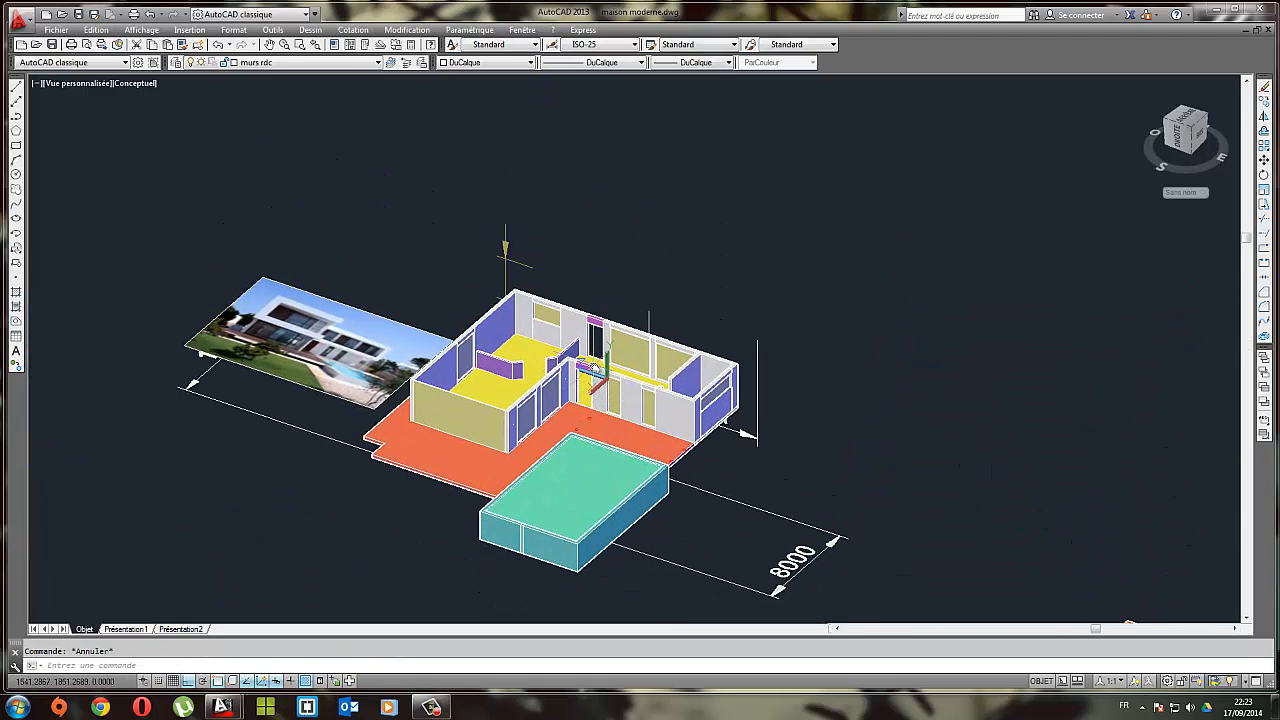
Add a linear dimension between the top outer corners of the long ground-floor wall opposite the terrace
{"action": "scroll", "coordinate": [600, 395], "scroll_direction": "up", "scroll_amount": 2}
{"action": "left_click", "coordinate": [612, 355]}
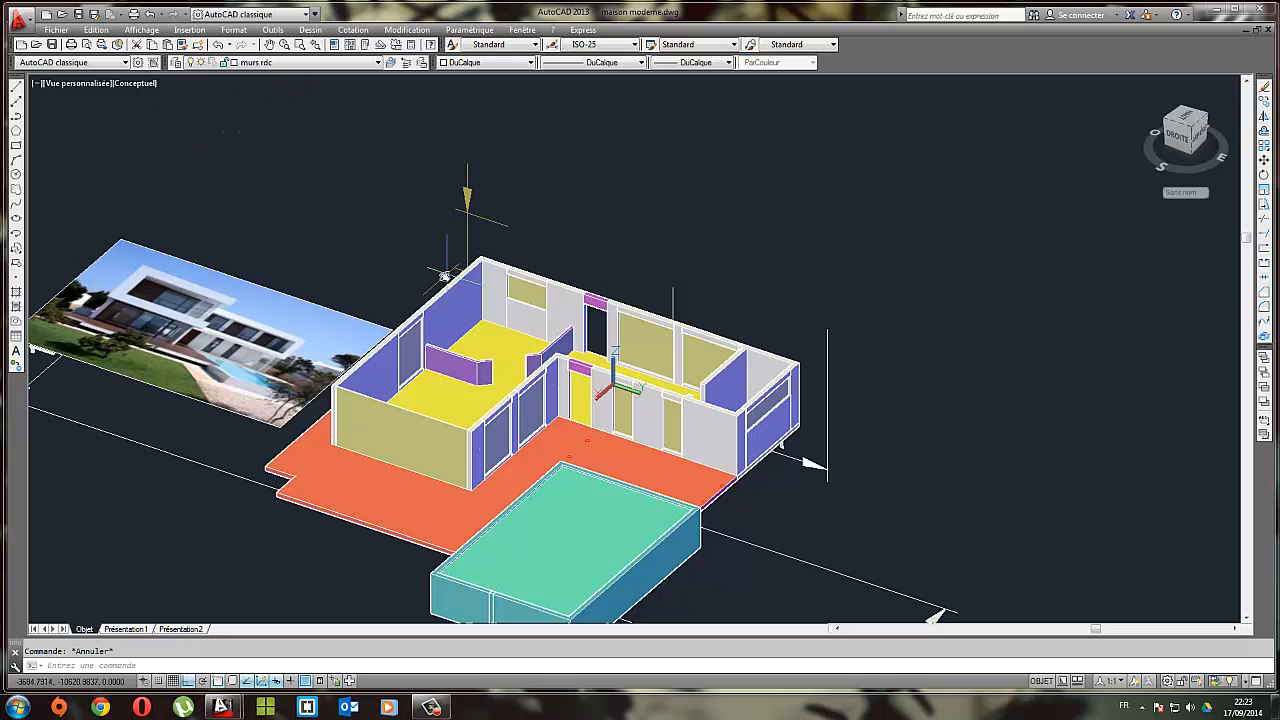
{"action": "left_click", "coordinate": [350, 30]}
{"action": "left_click", "coordinate": [370, 63]}
{"action": "left_click", "coordinate": [482, 263]}
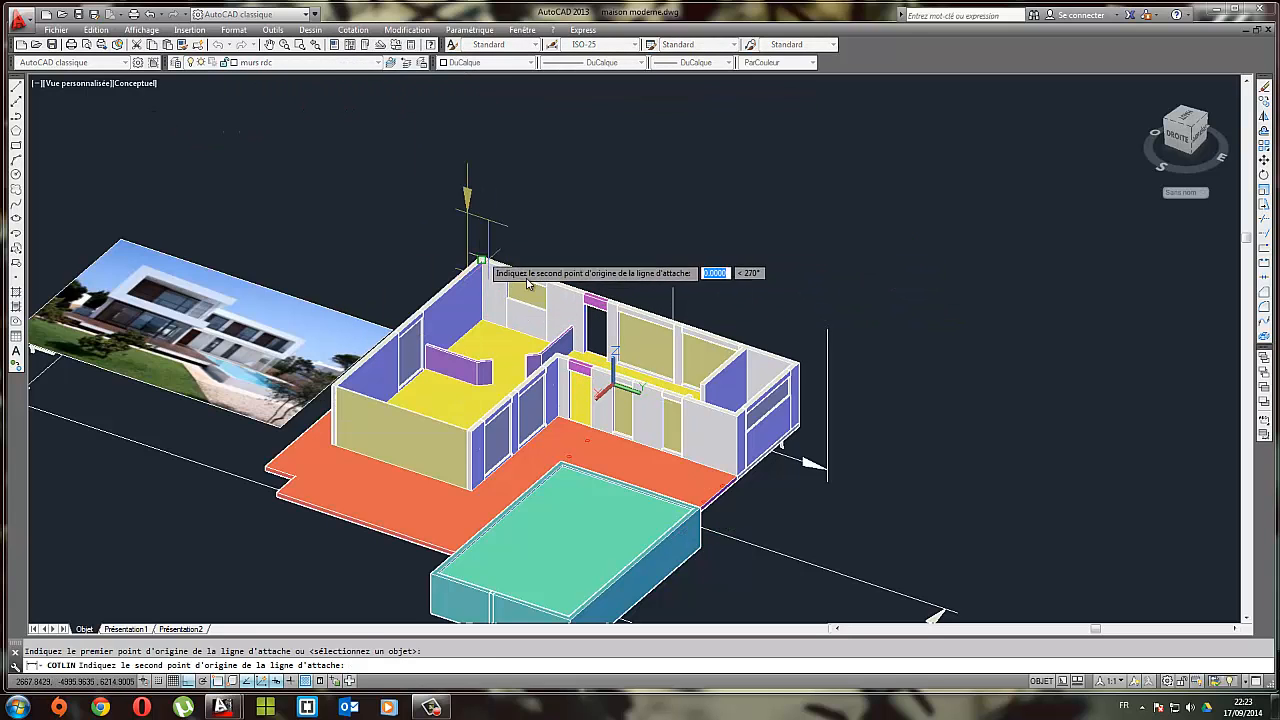
{"action": "left_click", "coordinate": [797, 366]}
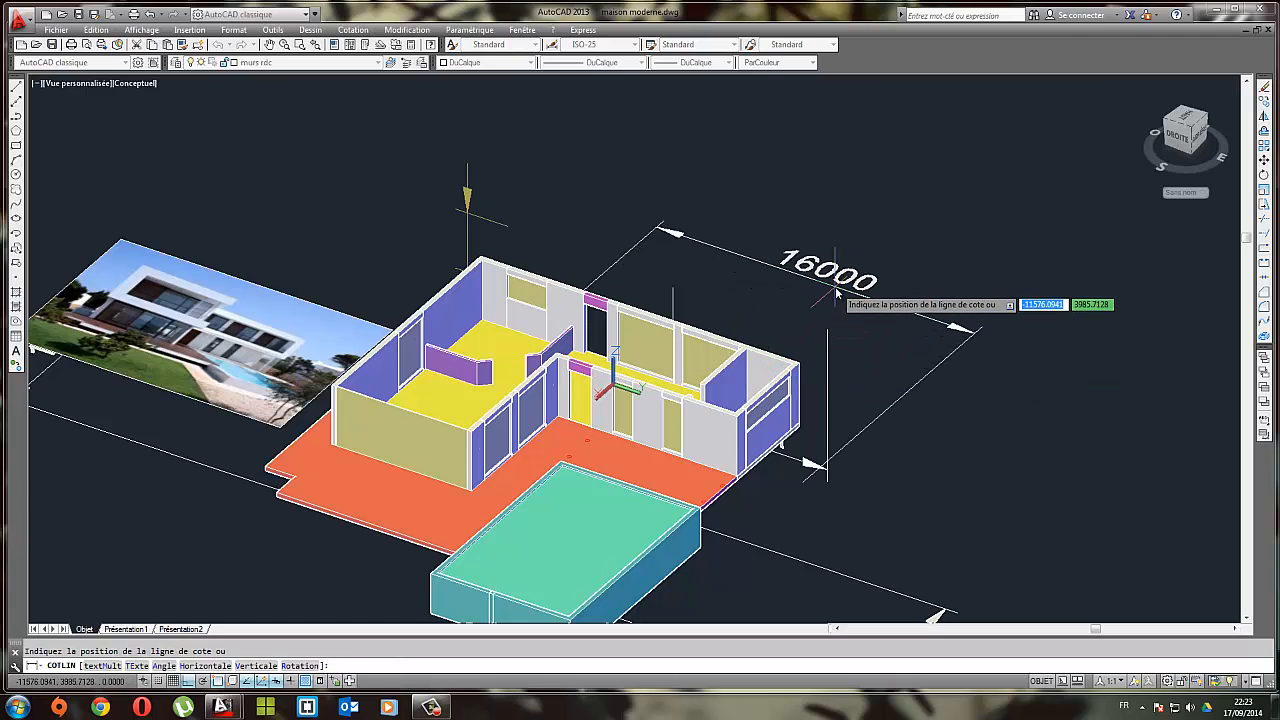
{"action": "left_click", "coordinate": [836, 290]}
{"action": "key", "text": "Escape"}
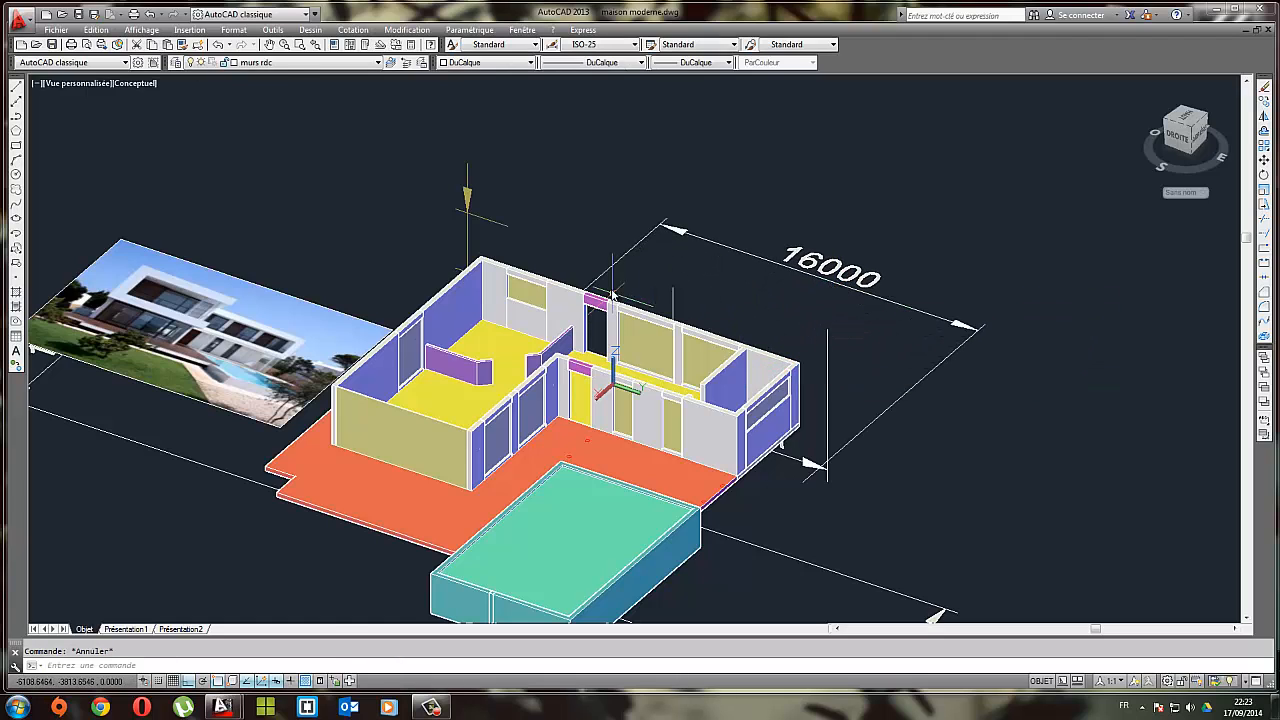
Draw a thin rectangle 15600 long behind the house as the footprint of an upper-storey wall
{"action": "left_click", "coordinate": [16, 145]}
{"action": "left_click", "coordinate": [593, 138]}
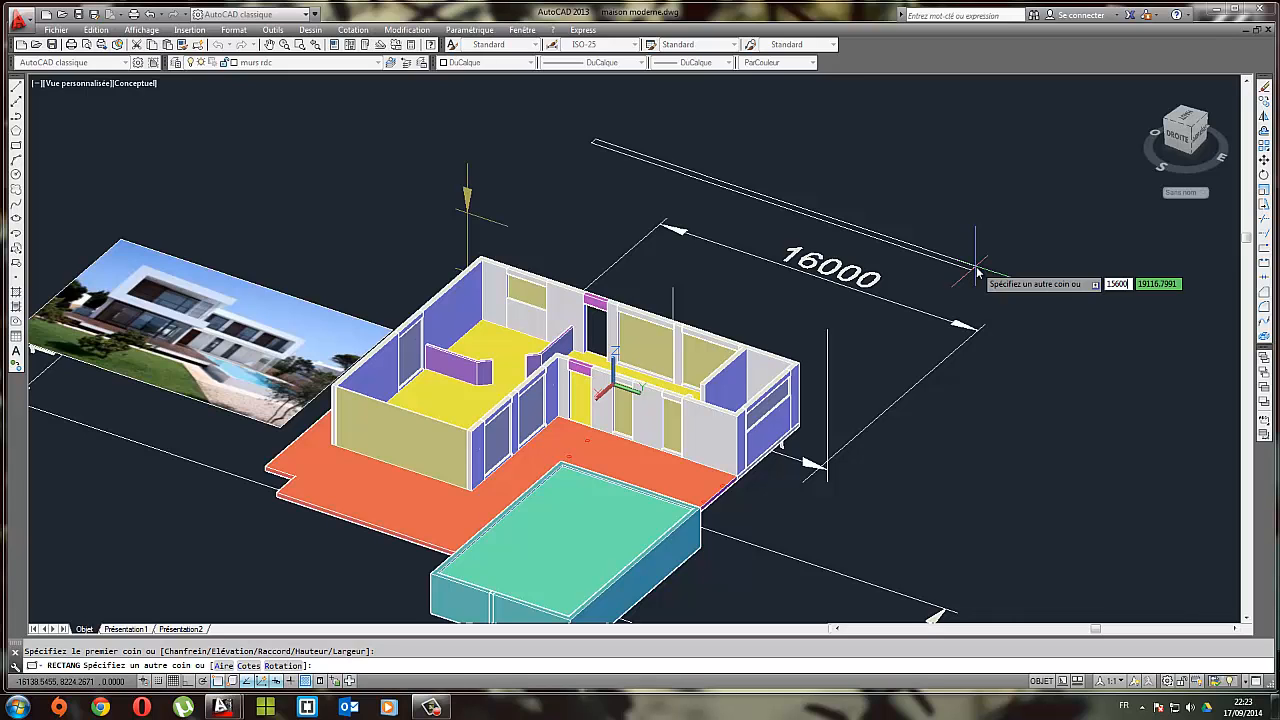
{"action": "key", "text": "Return"}
{"action": "middle_click_drag", "start_coordinate": [655, 155], "coordinate": [752, 222]}
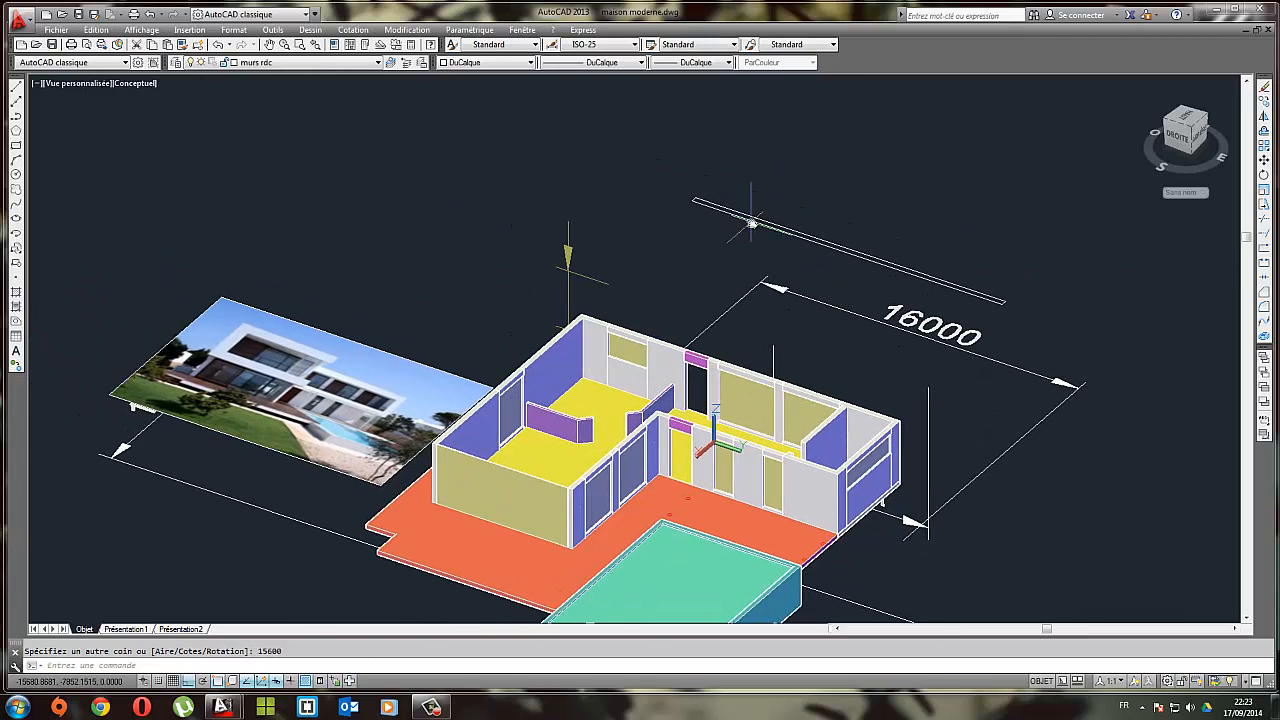
{"action": "scroll", "coordinate": [752, 222], "scroll_direction": "up", "scroll_amount": 2}
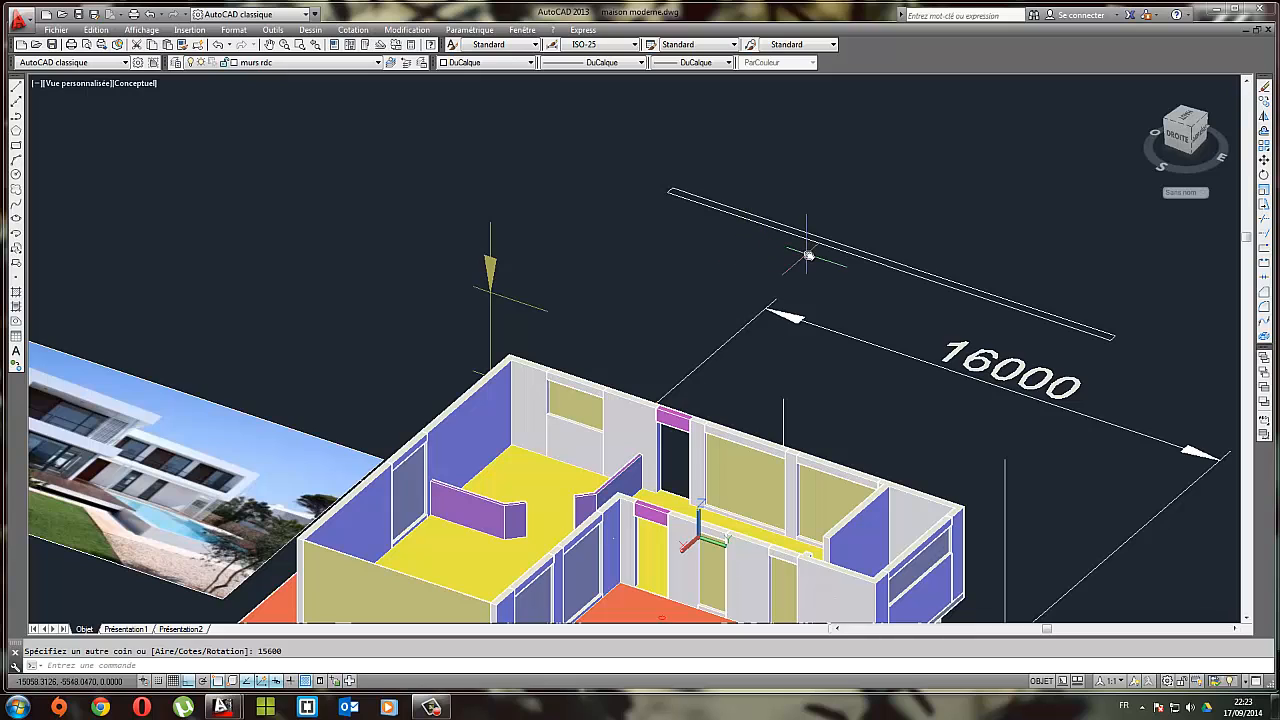
{"action": "middle_click_drag", "start_coordinate": [831, 209], "coordinate": [719, 192]}
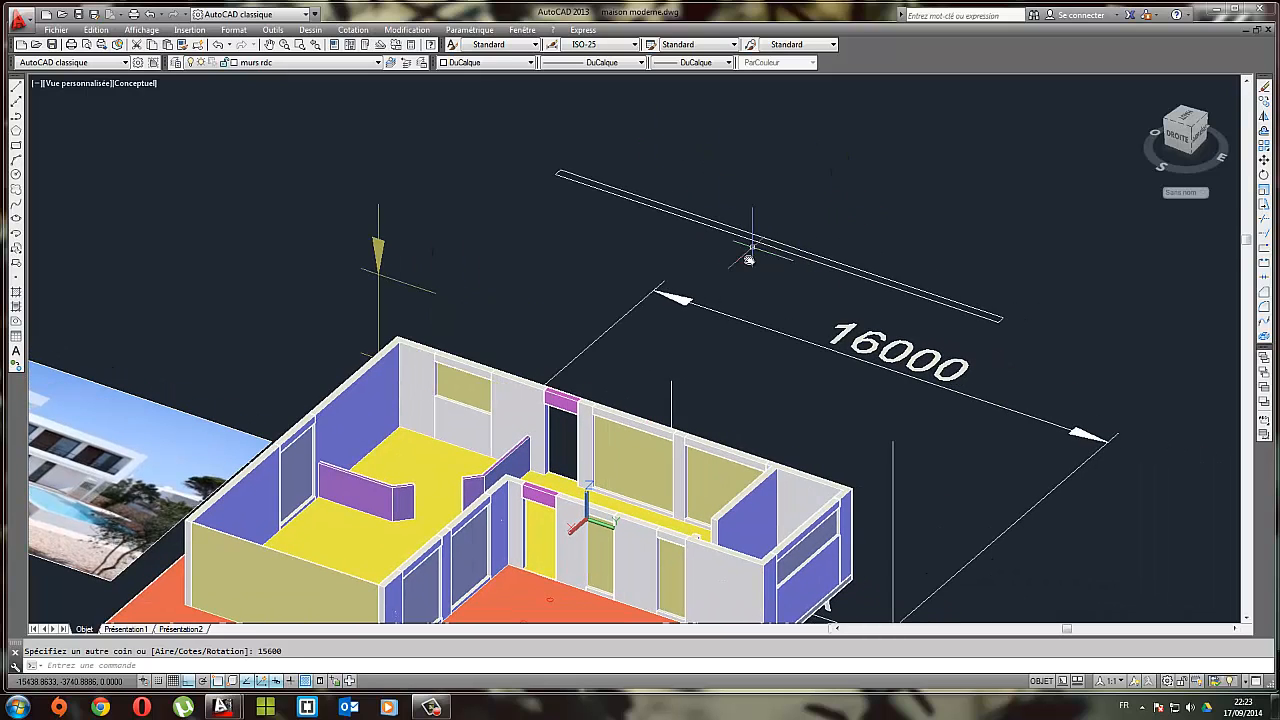
Extrude the thin 15600-long rectangle to a height of 2300
{"action": "left_click", "coordinate": [751, 250]}
{"action": "left_click", "coordinate": [697, 196]}
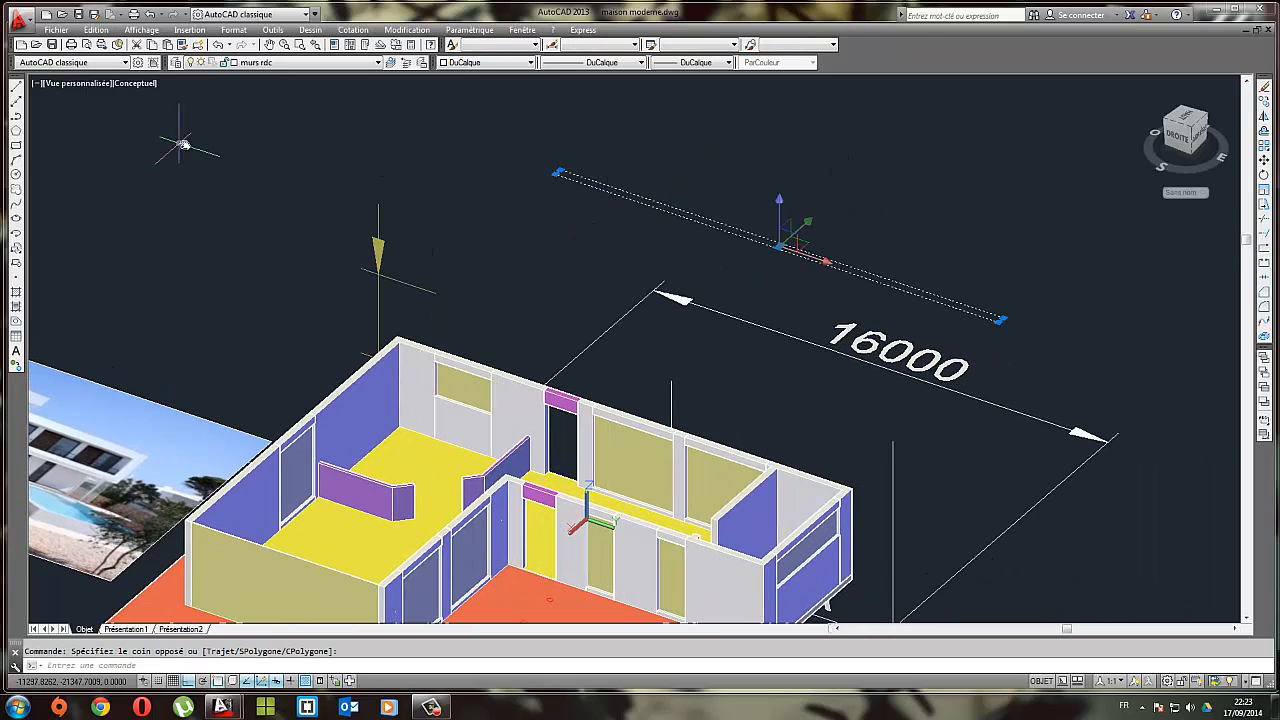
{"action": "left_click", "coordinate": [301, 31]}
{"action": "mouse_move", "coordinate": [320, 44]}
{"action": "left_click", "coordinate": [450, 168]}
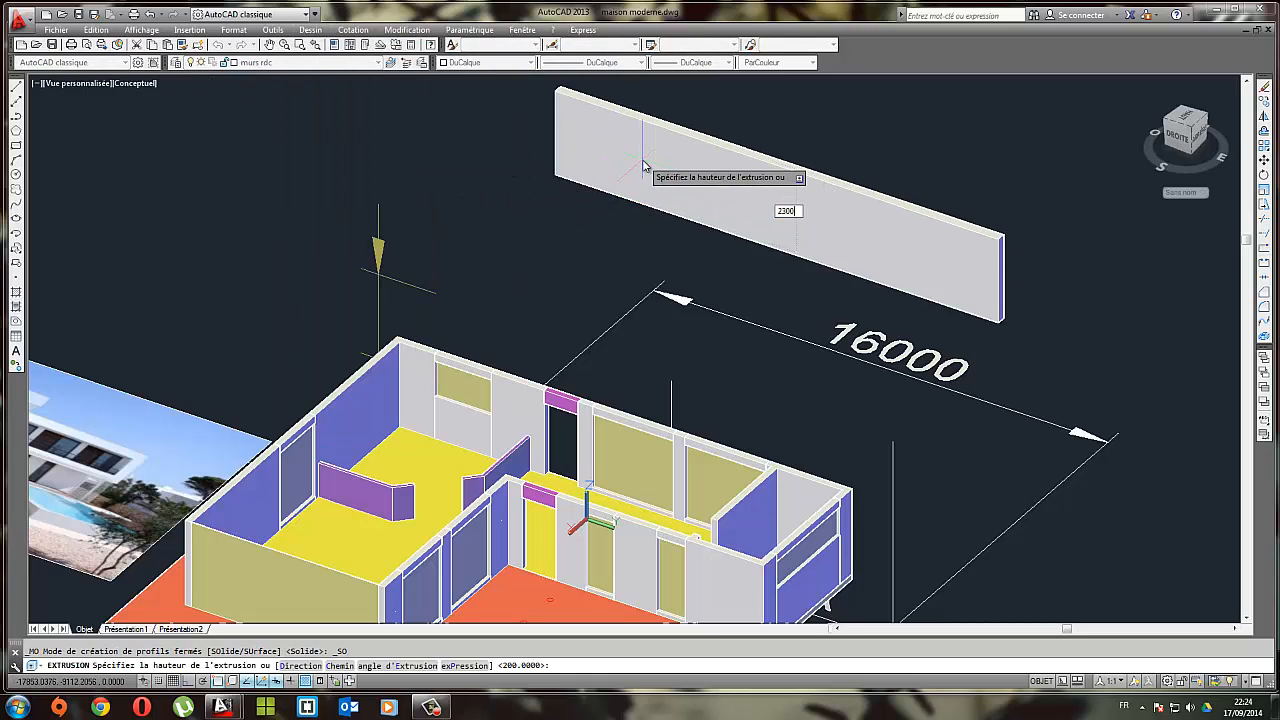
{"action": "key", "text": "Return"}
Try to dimension the thickness of the extruded wall across the top edge of its end face
{"action": "middle_click_drag", "start_coordinate": [920, 234], "coordinate": [755, 335], "text": "shift"}
{"action": "scroll", "coordinate": [740, 320], "scroll_direction": "up", "scroll_amount": 6}
{"action": "scroll", "coordinate": [720, 300], "scroll_direction": "down", "scroll_amount": 2}
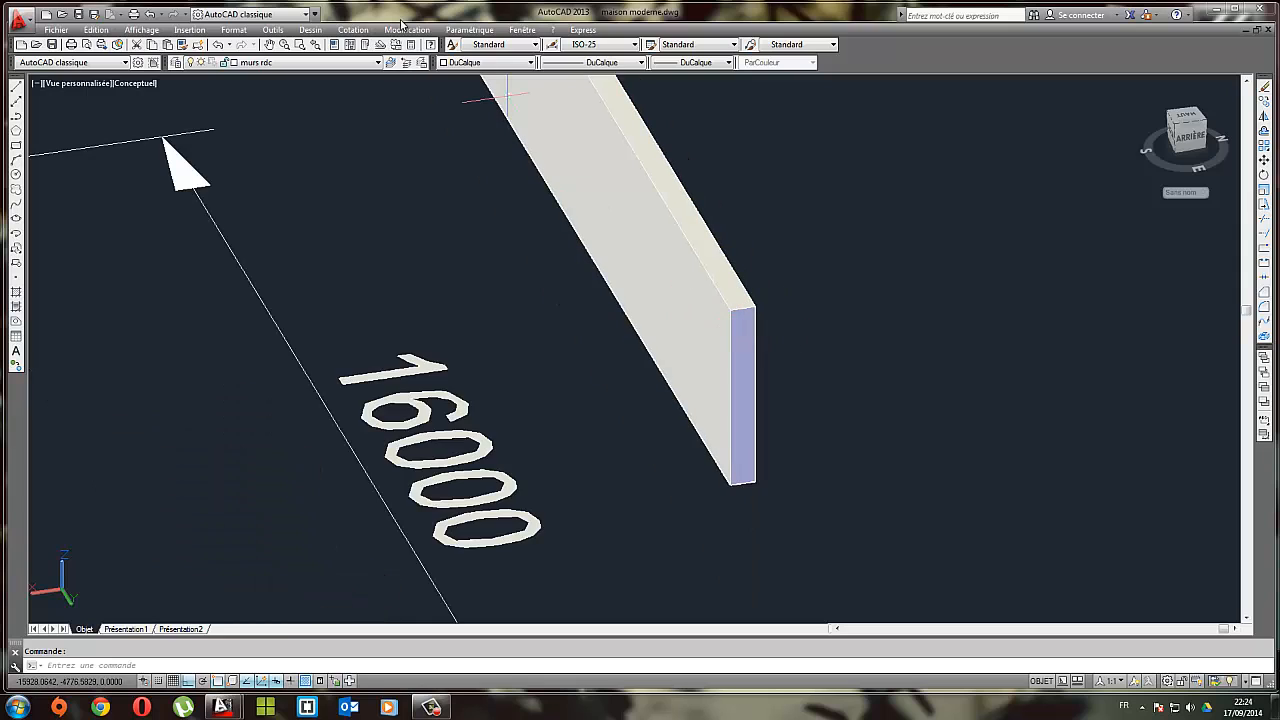
{"action": "left_click", "coordinate": [310, 29]}
{"action": "left_click", "coordinate": [365, 63]}
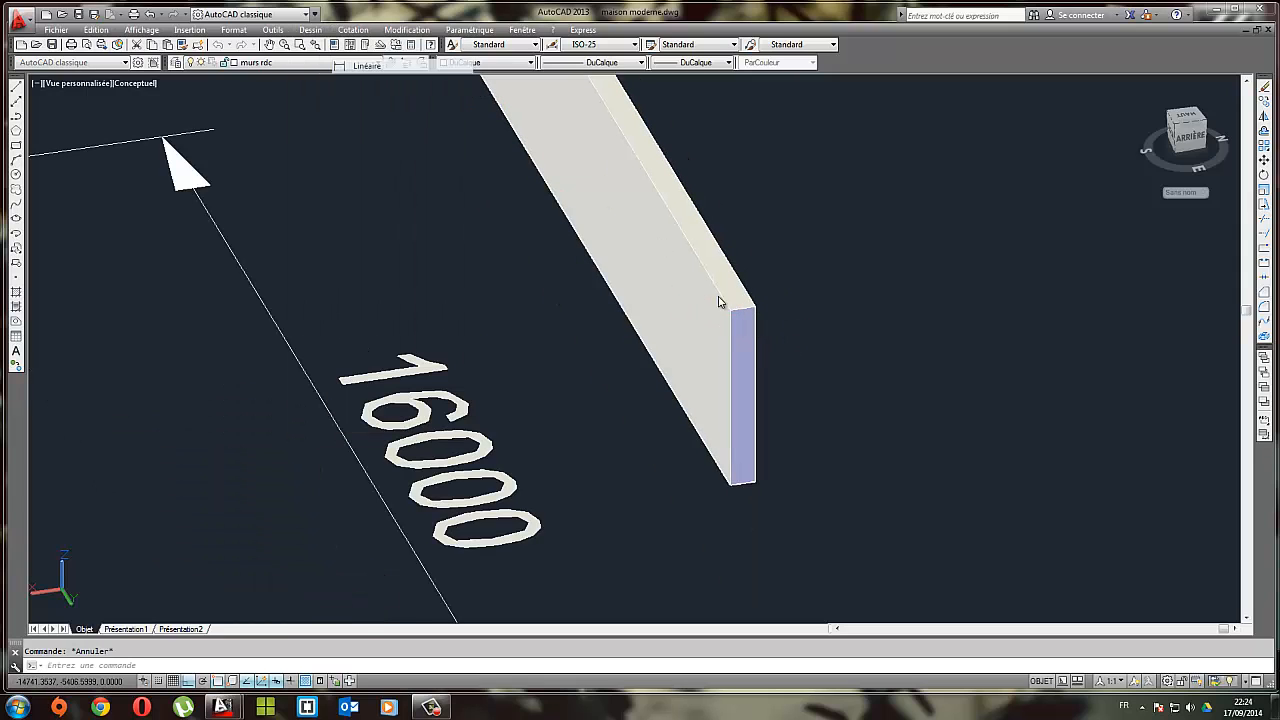
{"action": "left_click", "coordinate": [733, 311]}
{"action": "left_click", "coordinate": [752, 309]}
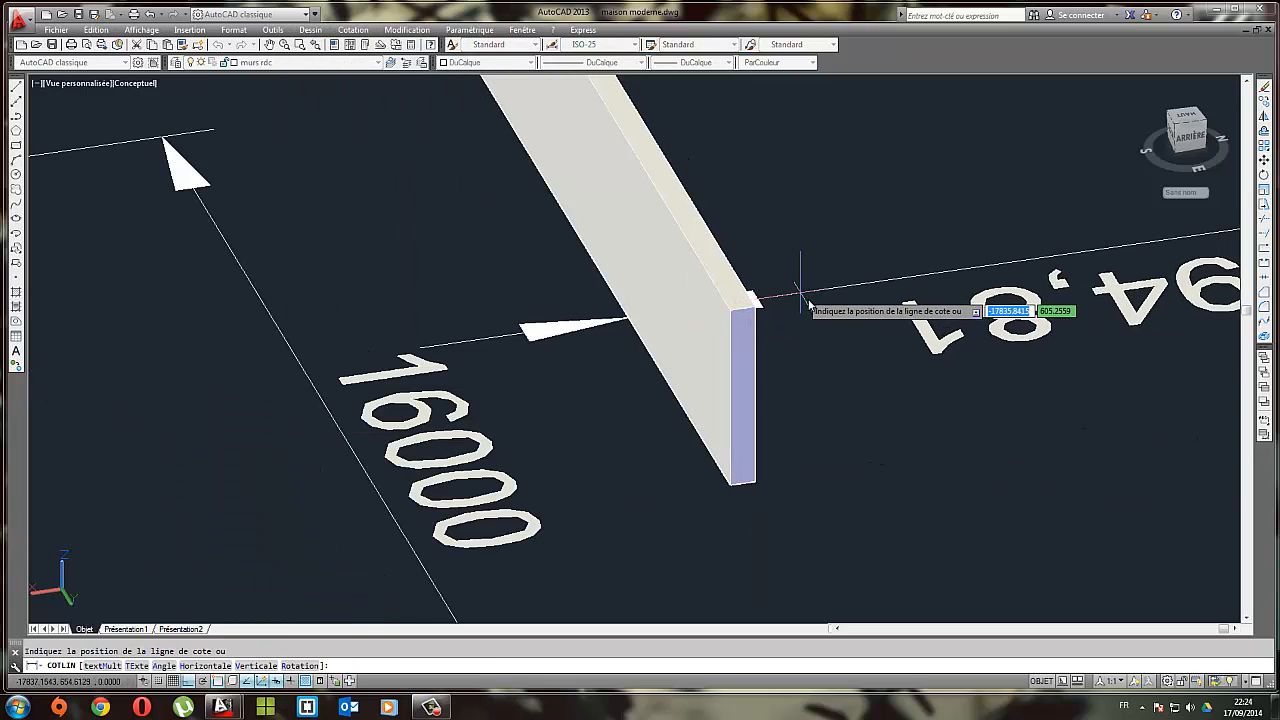
{"action": "scroll", "coordinate": [868, 404], "scroll_direction": "down", "scroll_amount": 1}
{"action": "middle_click_drag", "start_coordinate": [917, 423], "coordinate": [762, 348]}
{"action": "key", "text": "Escape"}
Draw a 200 by 15600 rectangle in the empty area behind the extruded wall
{"action": "scroll", "coordinate": [718, 278], "scroll_direction": "down", "scroll_amount": 5}
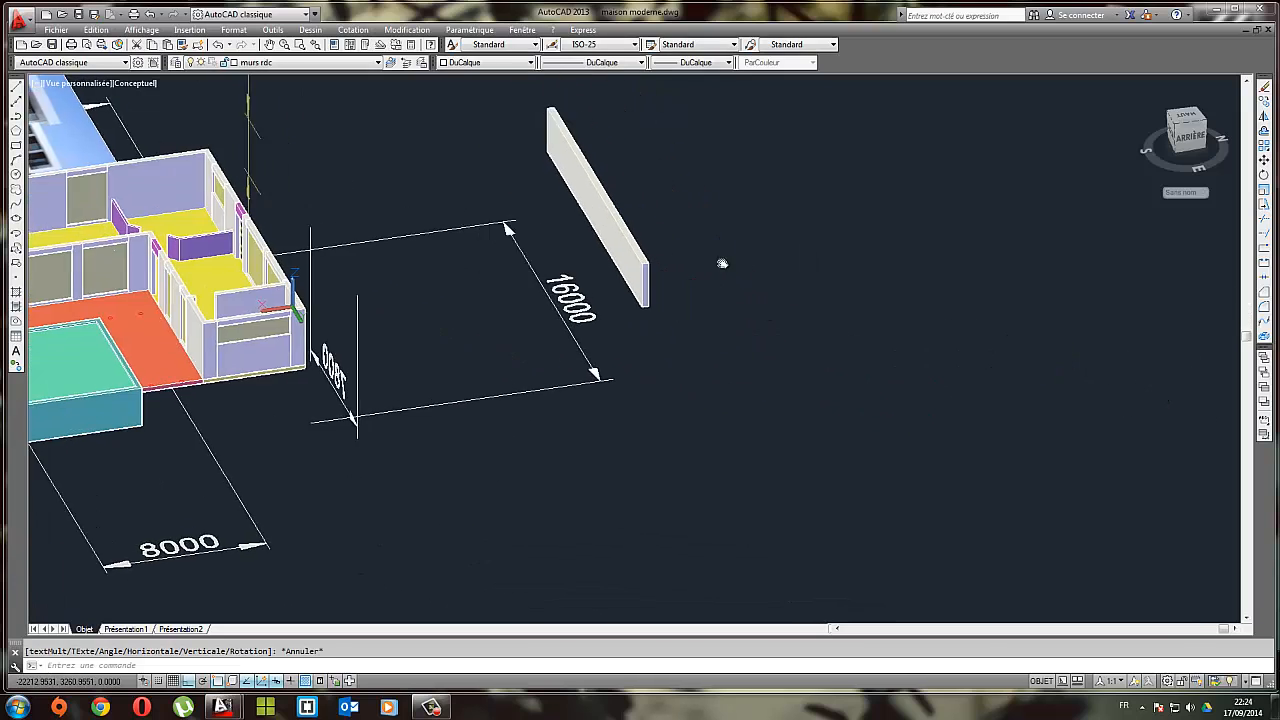
{"action": "middle_click_drag", "start_coordinate": [720, 263], "coordinate": [750, 264], "text": "shift"}
{"action": "middle_click_drag", "start_coordinate": [511, 257], "coordinate": [689, 352]}
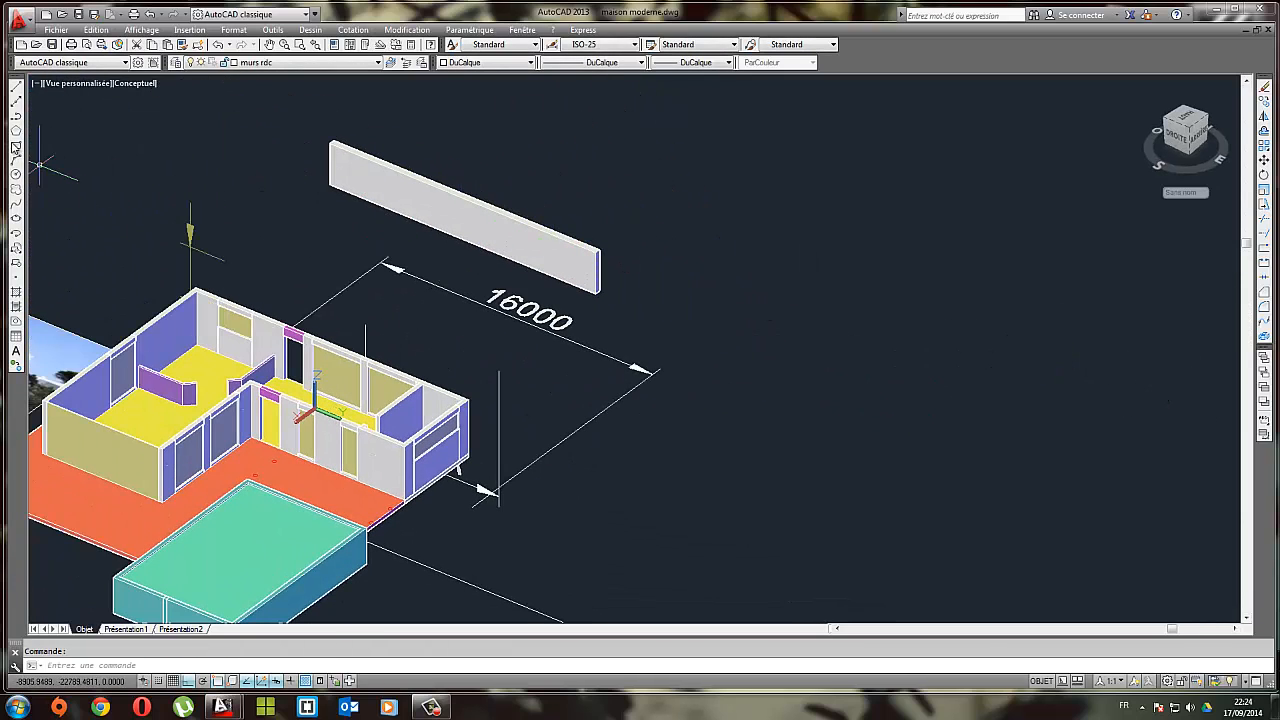
{"action": "left_click", "coordinate": [16, 146]}
{"action": "left_click", "coordinate": [535, 172]}
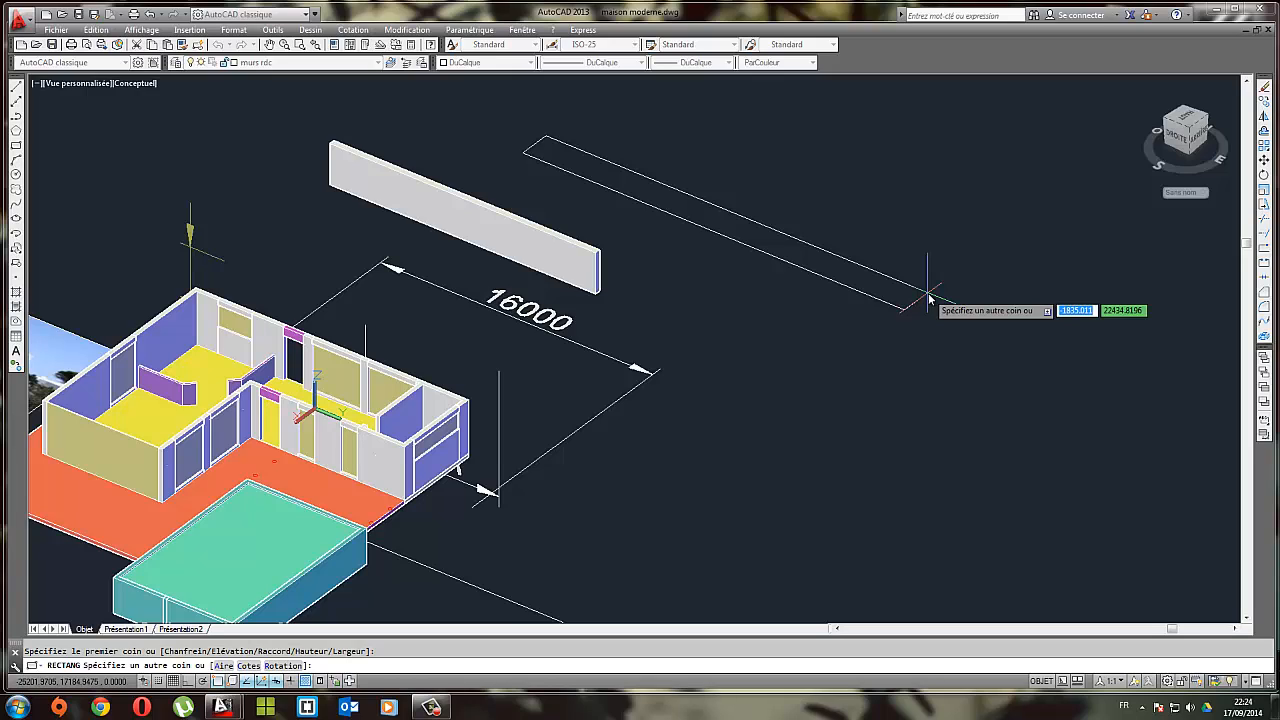
{"action": "type", "text": "200"}
{"action": "key", "text": "Tab"}
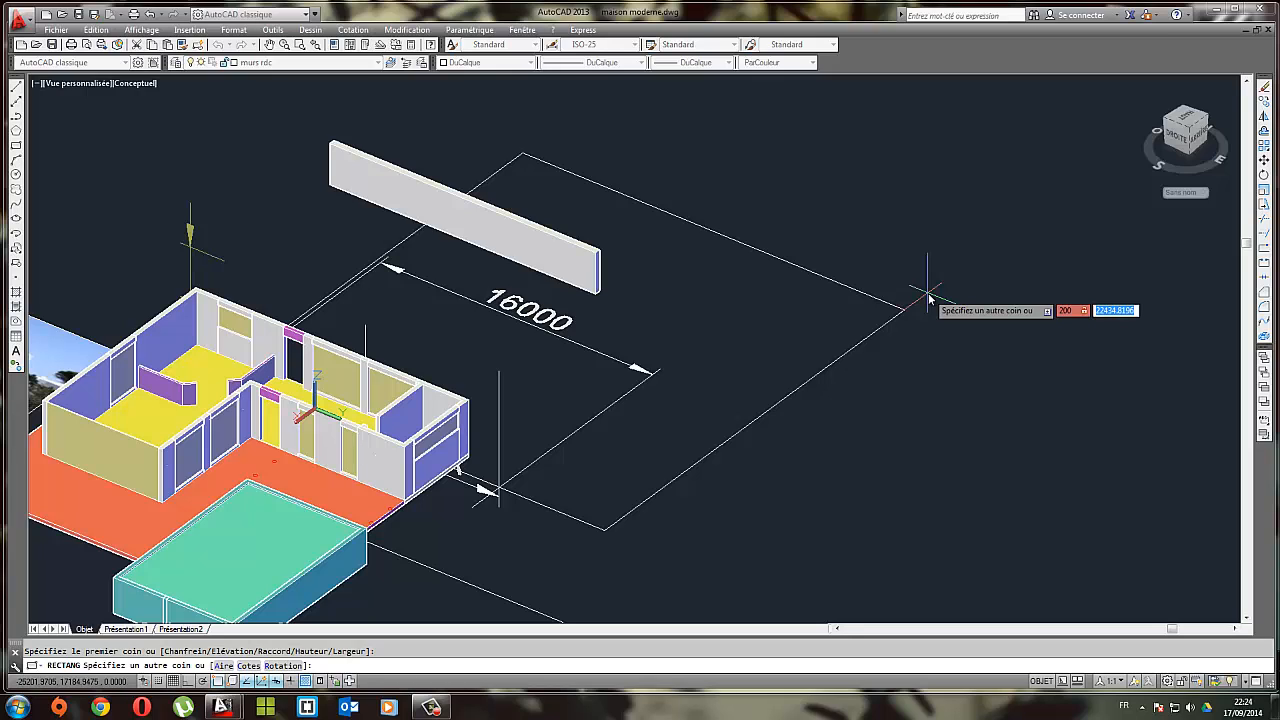
{"action": "key", "text": "Return"}
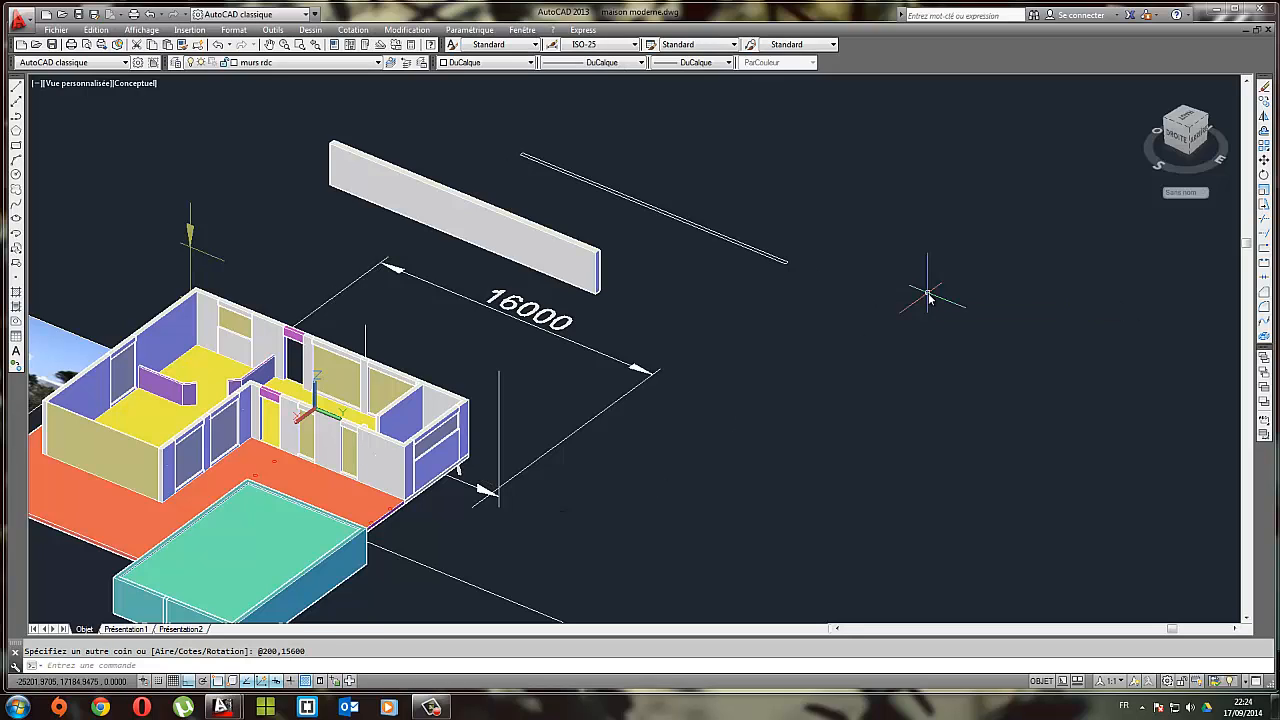
Extrude the 200 by 15600 rectangle to a height of 2300 and delete the earlier extruded wall
{"action": "left_click", "coordinate": [750, 249]}
{"action": "left_click", "coordinate": [308, 30]}
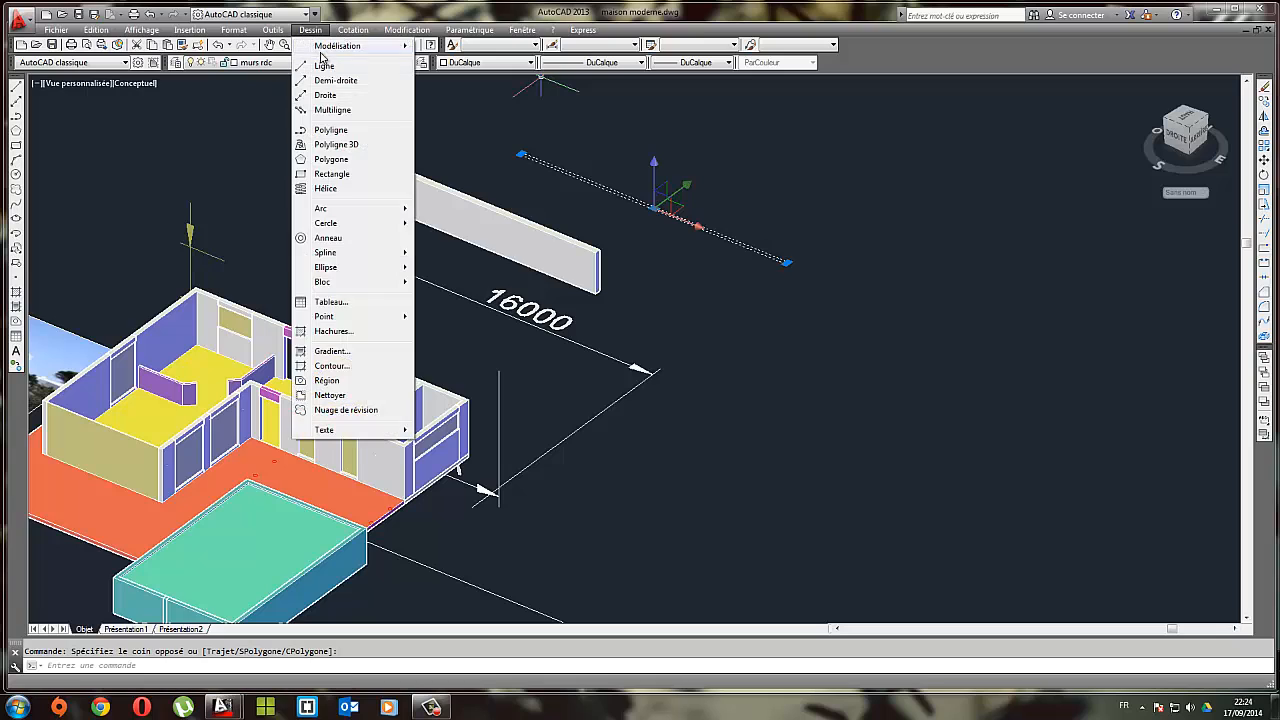
{"action": "mouse_move", "coordinate": [337, 46]}
{"action": "left_click", "coordinate": [450, 166]}
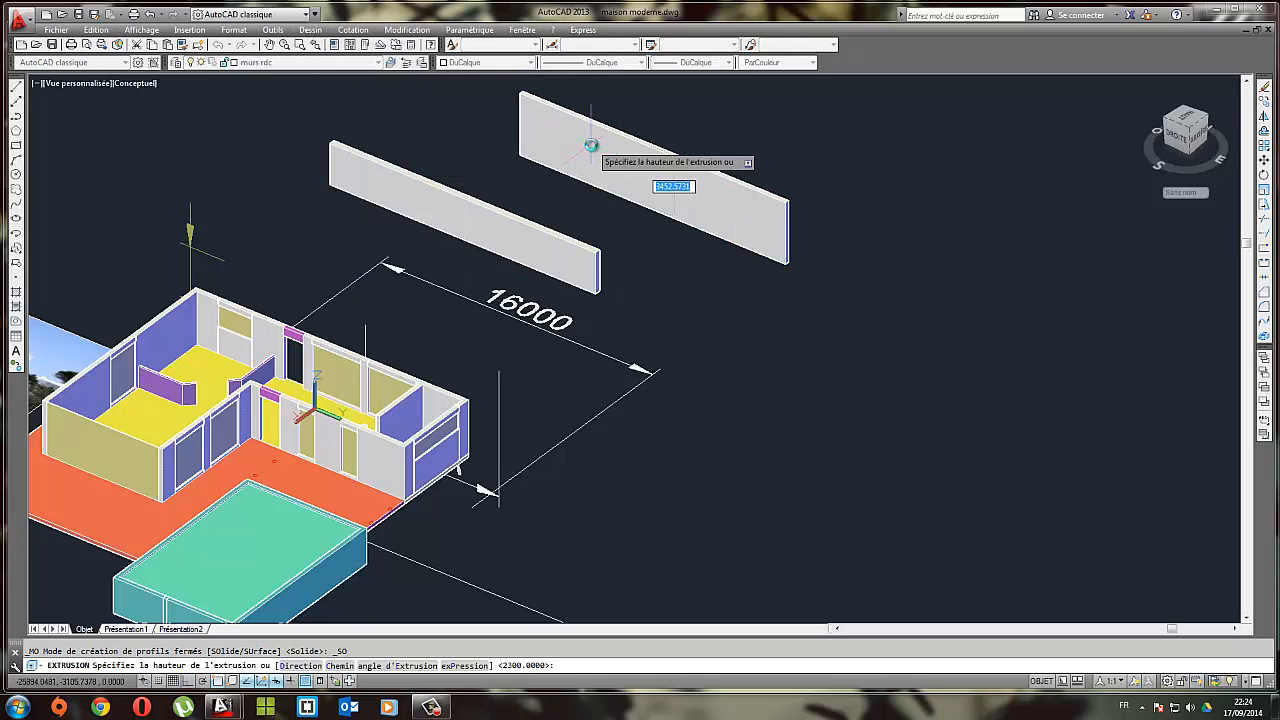
{"action": "type", "text": "2300"}
{"action": "key", "text": "Return"}
{"action": "left_click", "coordinate": [462, 241]}
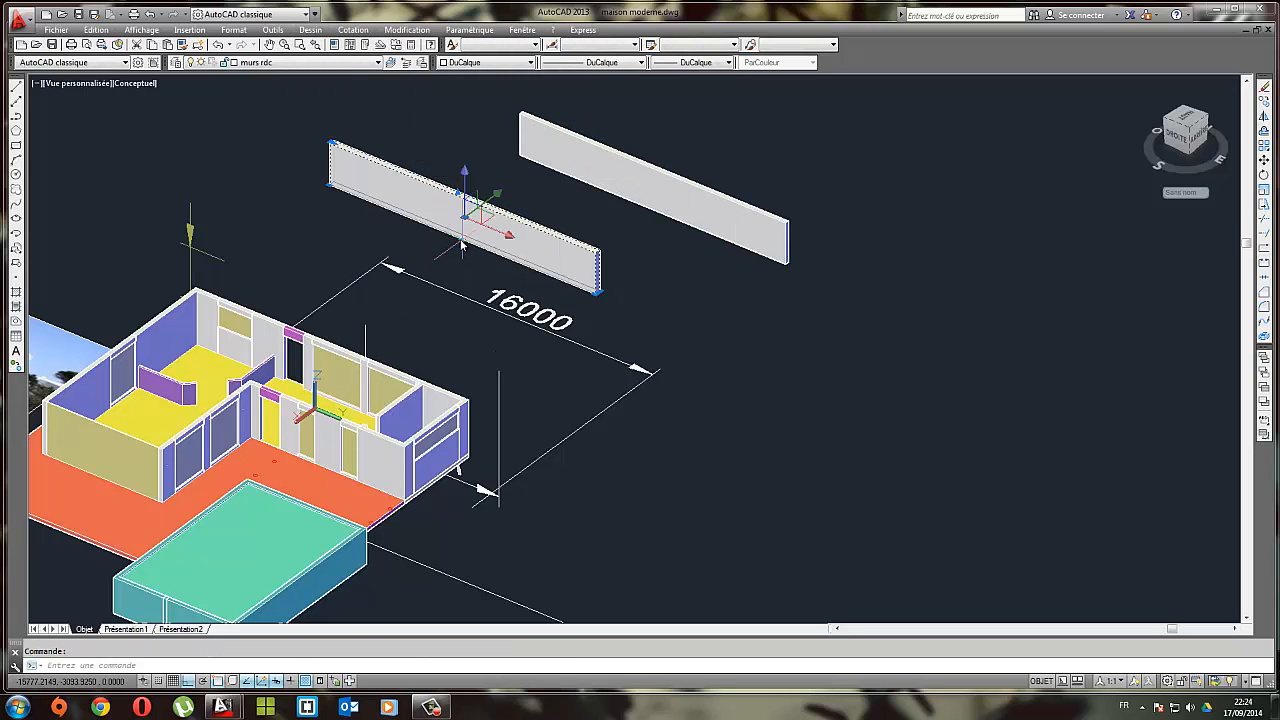
{"action": "key", "text": "Delete"}
Move the new wall by its lower end corner onto the top outer corner of the terrace-side ground-floor wall
{"action": "left_click", "coordinate": [597, 190]}
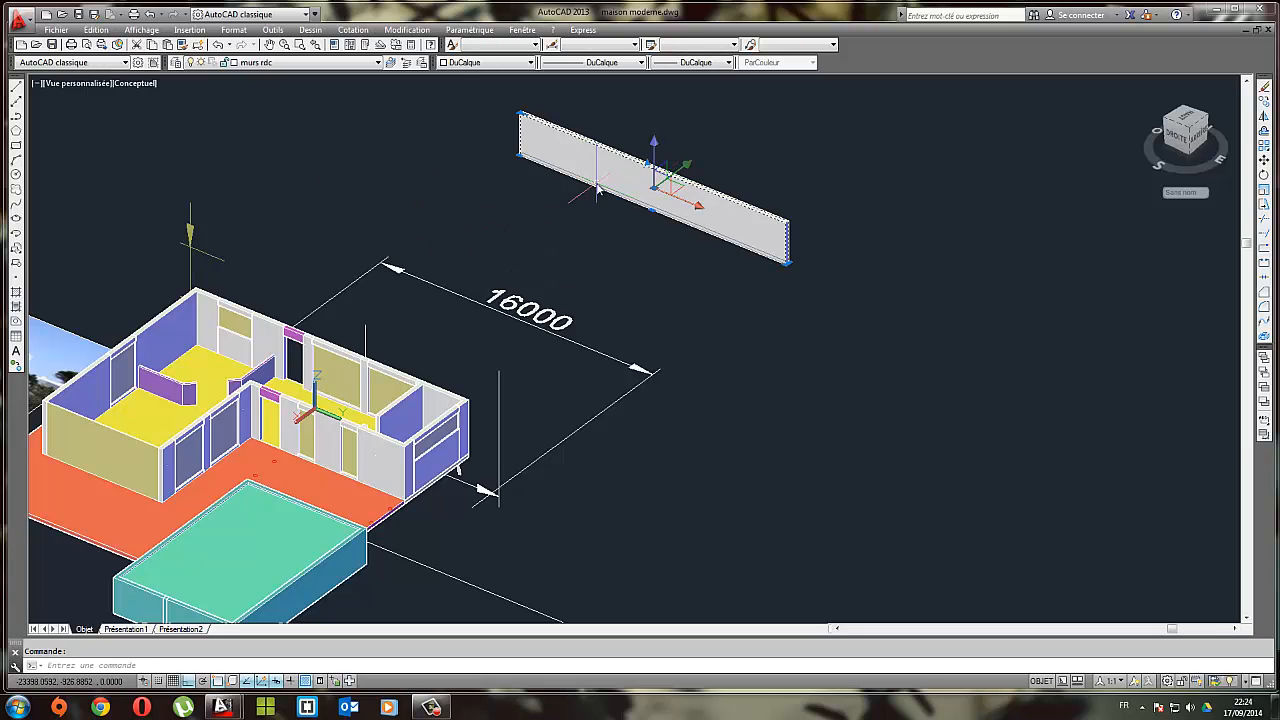
{"action": "left_click", "coordinate": [1264, 161]}
{"action": "left_click", "coordinate": [786, 263]}
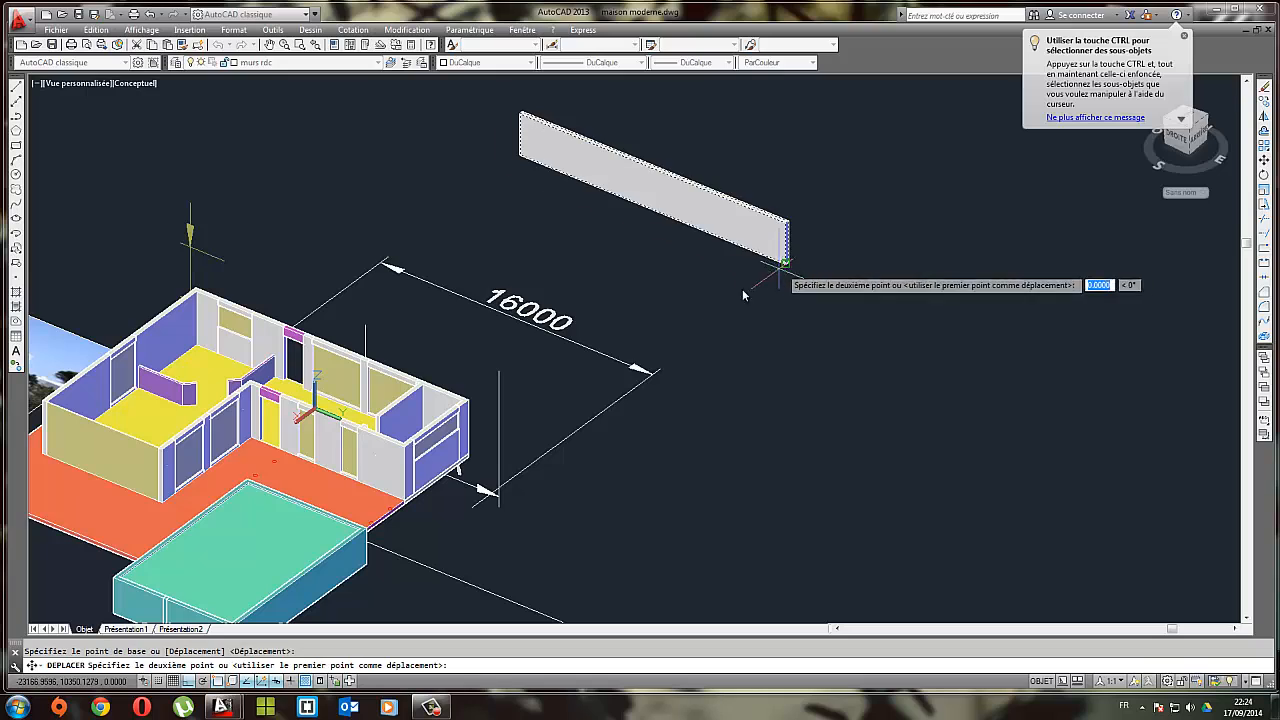
{"action": "scroll", "coordinate": [560, 345], "scroll_direction": "up", "scroll_amount": 6}
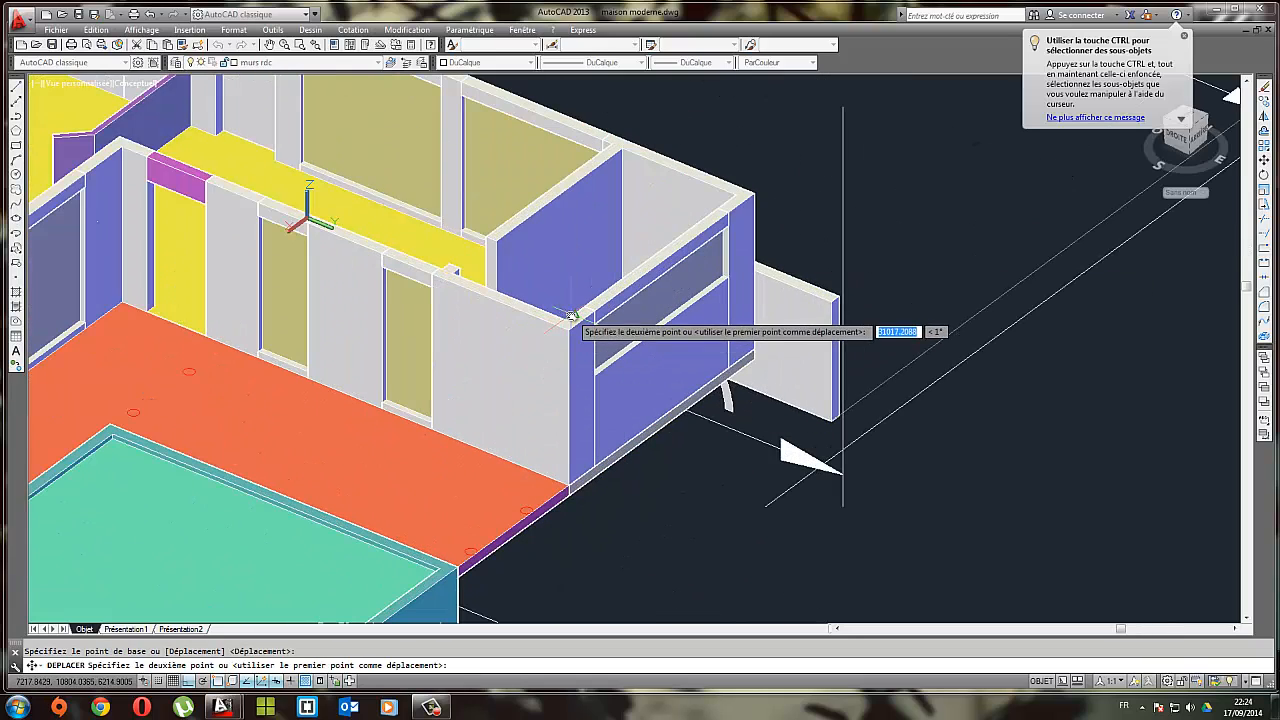
{"action": "left_click", "coordinate": [570, 335]}
Move the new wall 200 along its length, inward from the end of the house
{"action": "scroll", "coordinate": [700, 310], "scroll_direction": "up", "scroll_amount": 3}
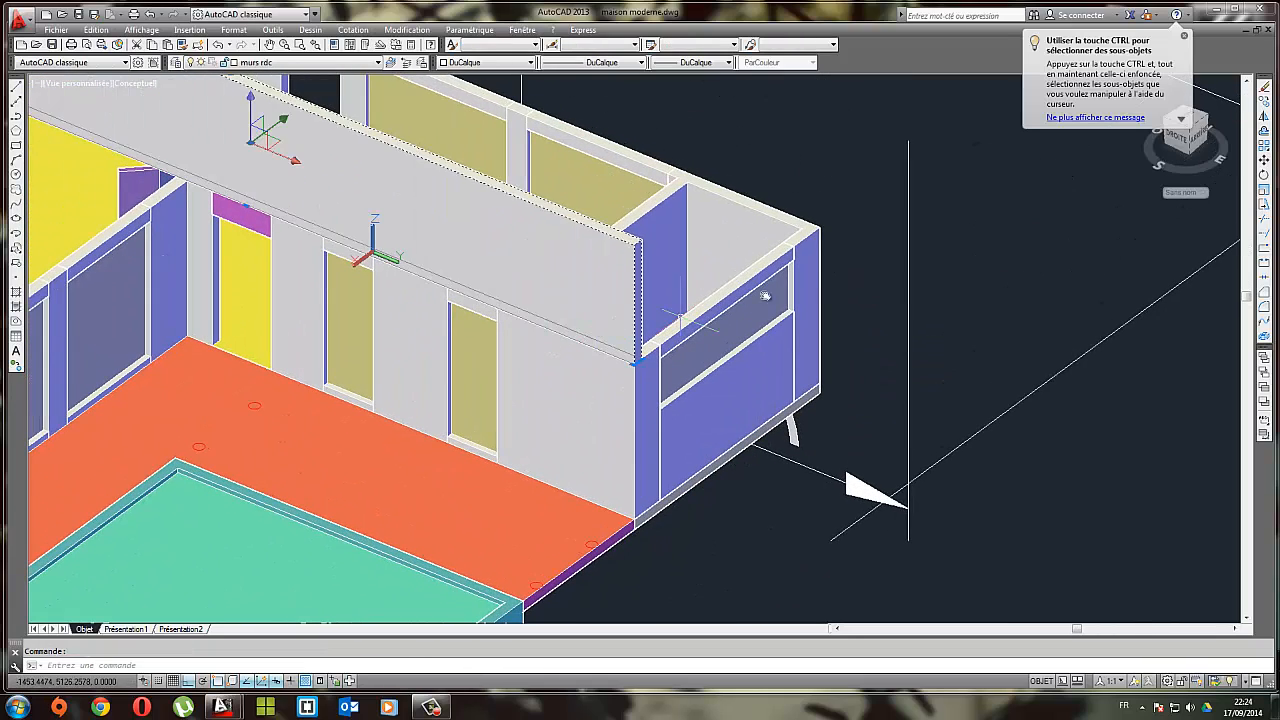
{"action": "left_click", "coordinate": [1264, 161]}
{"action": "left_click", "coordinate": [1000, 205]}
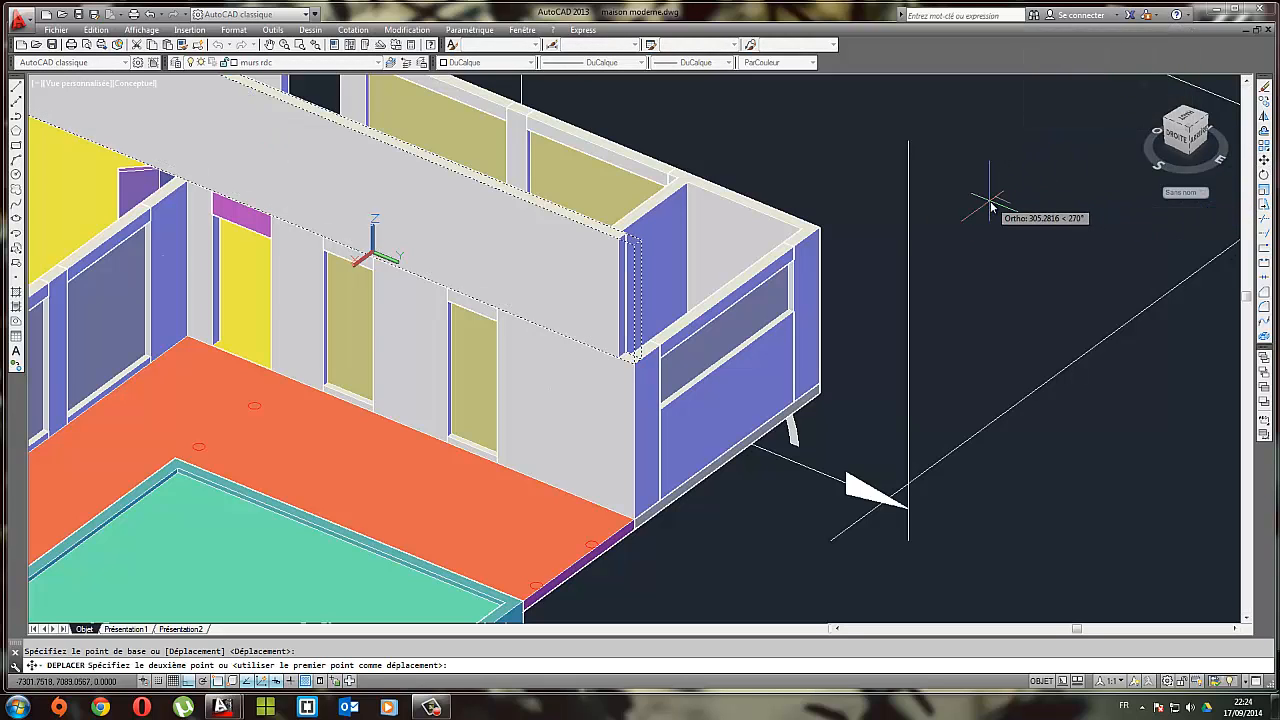
{"action": "type", "text": "200"}
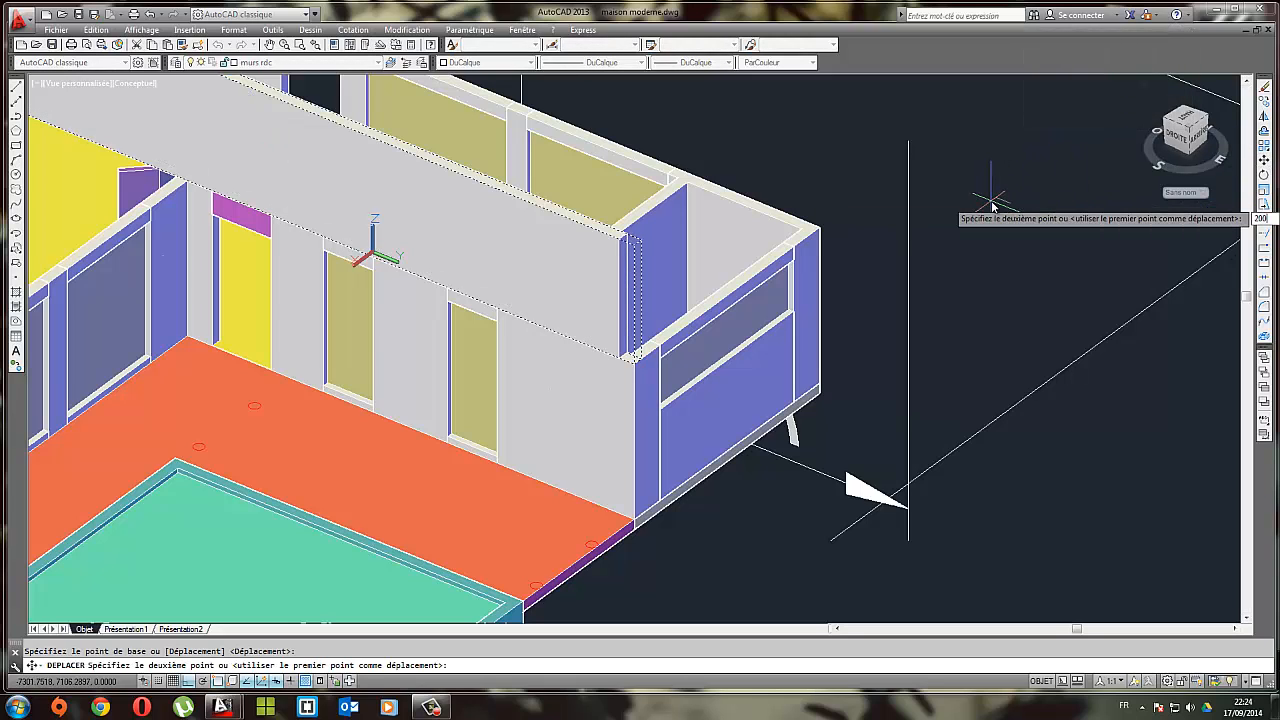
{"action": "key", "text": "Return"}
Raise the new wall 200 vertically above the ground-floor walls
{"action": "left_click", "coordinate": [609, 295]}
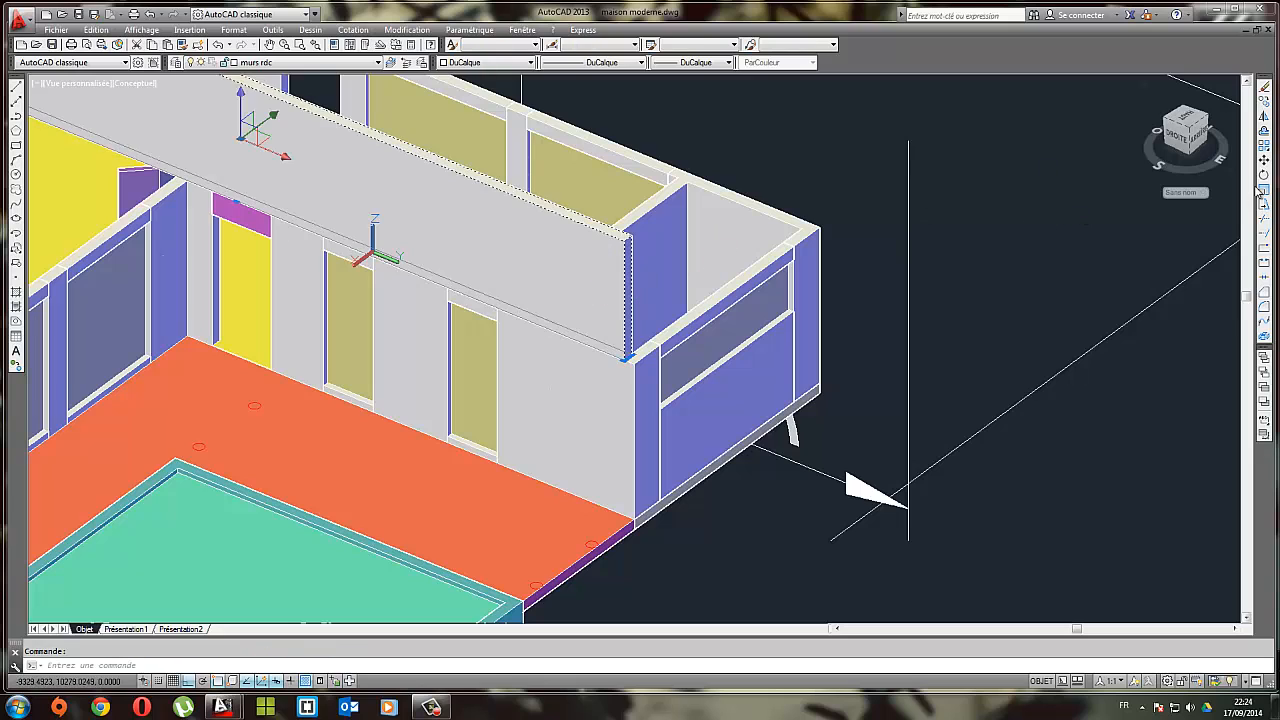
{"action": "left_click", "coordinate": [1264, 160]}
{"action": "left_click", "coordinate": [1005, 266]}
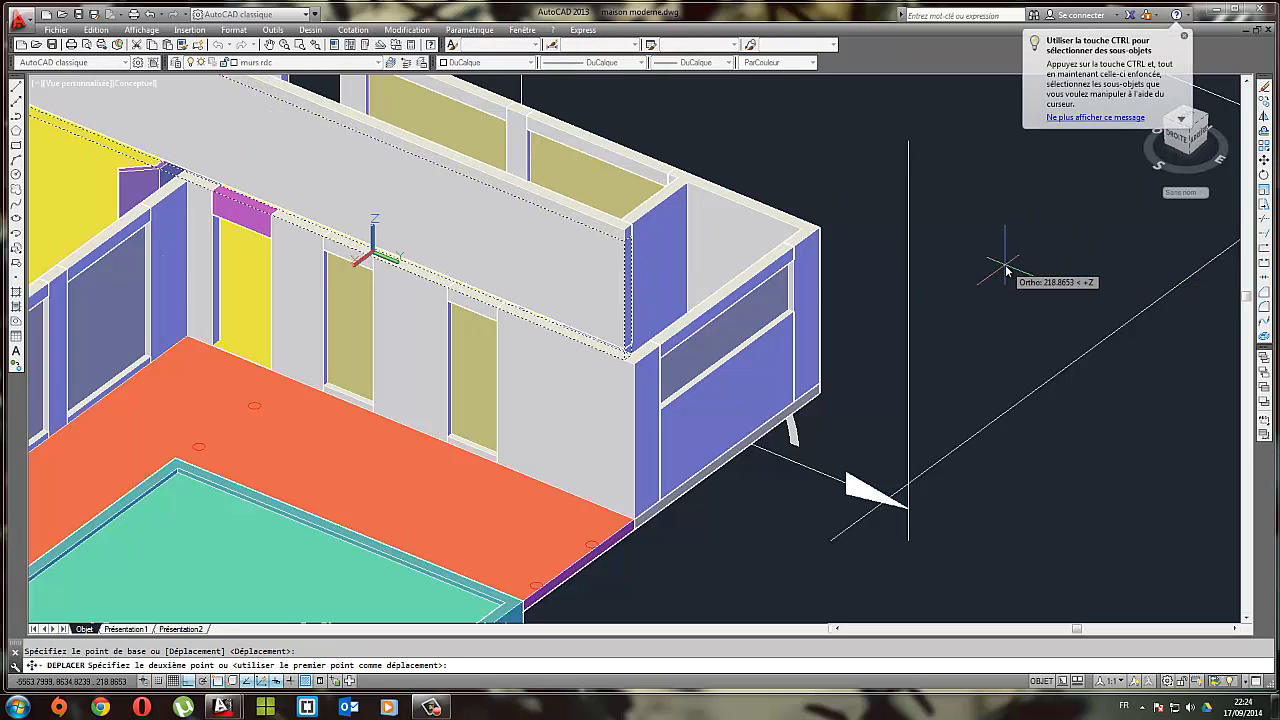
{"action": "type", "text": "20"}
{"action": "key", "text": "Return"}
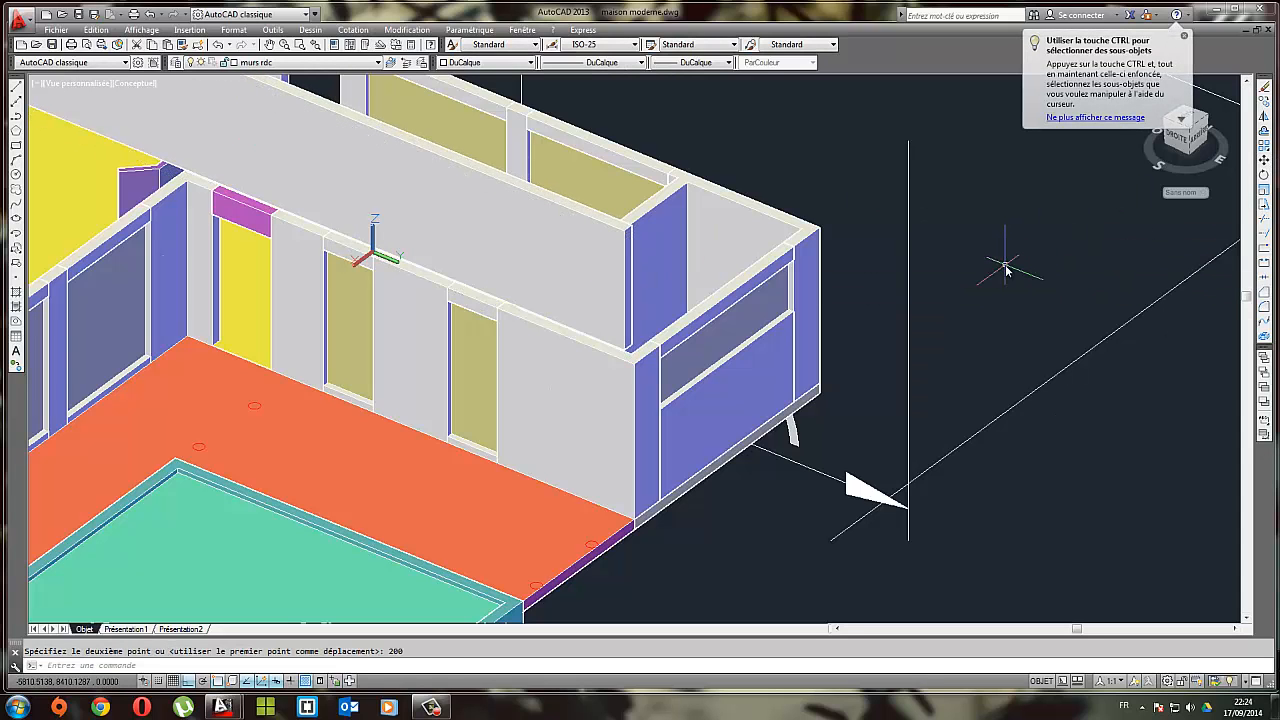
{"action": "middle_click_drag", "start_coordinate": [761, 285], "coordinate": [780, 291]}
{"action": "scroll", "coordinate": [780, 291], "scroll_direction": "down", "scroll_amount": 4}
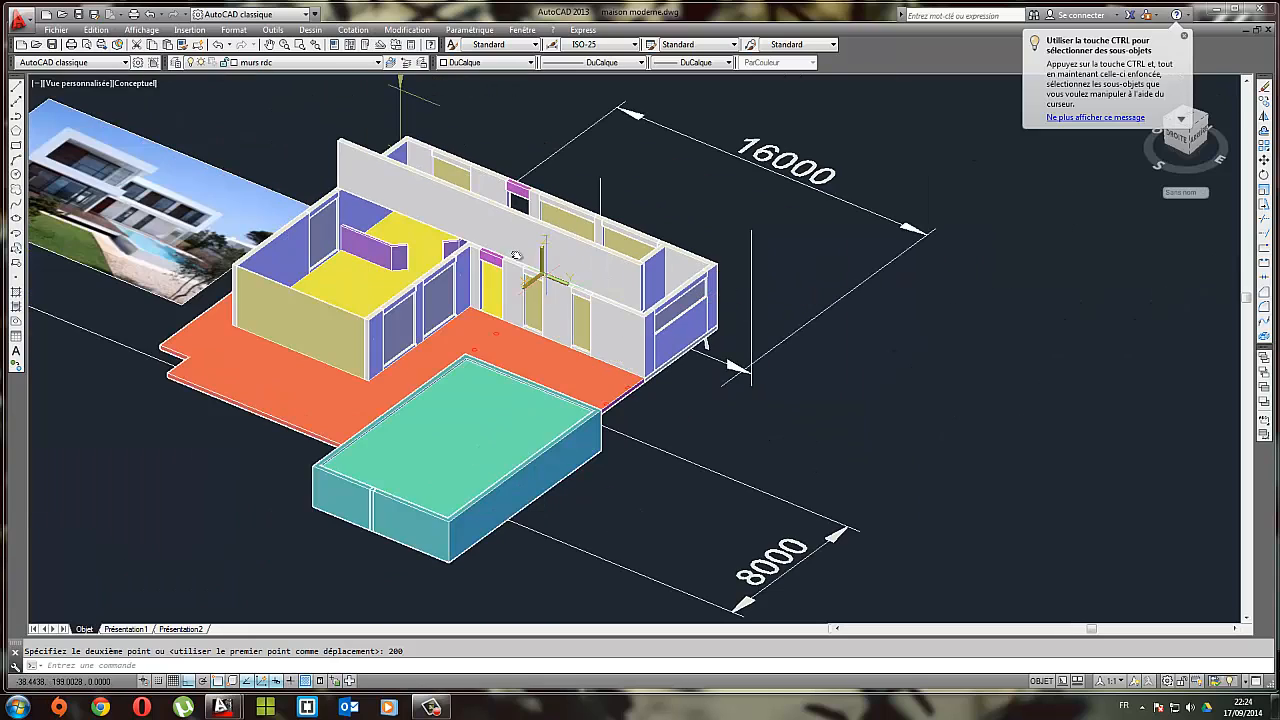
Turn the 1er etage layer back on and inspect how the new wall sits between the upper floor slab and the roof
{"action": "left_click", "coordinate": [290, 62]}
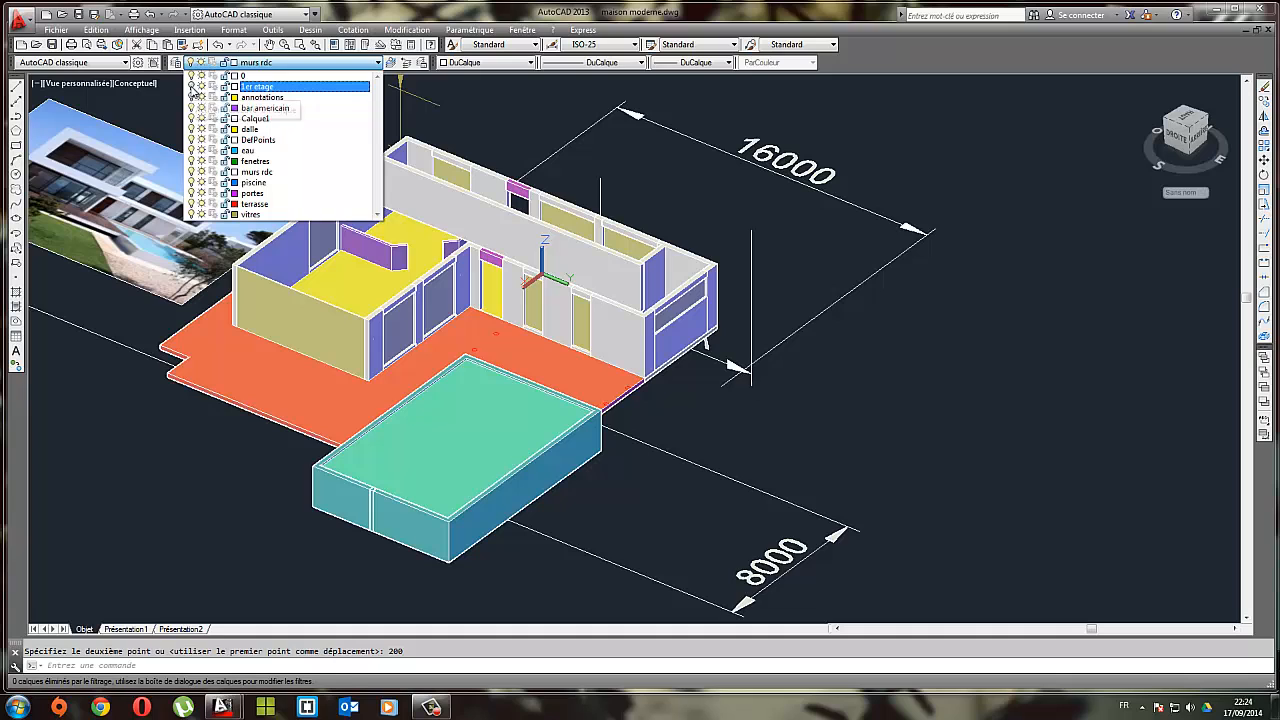
{"action": "left_click", "coordinate": [733, 247]}
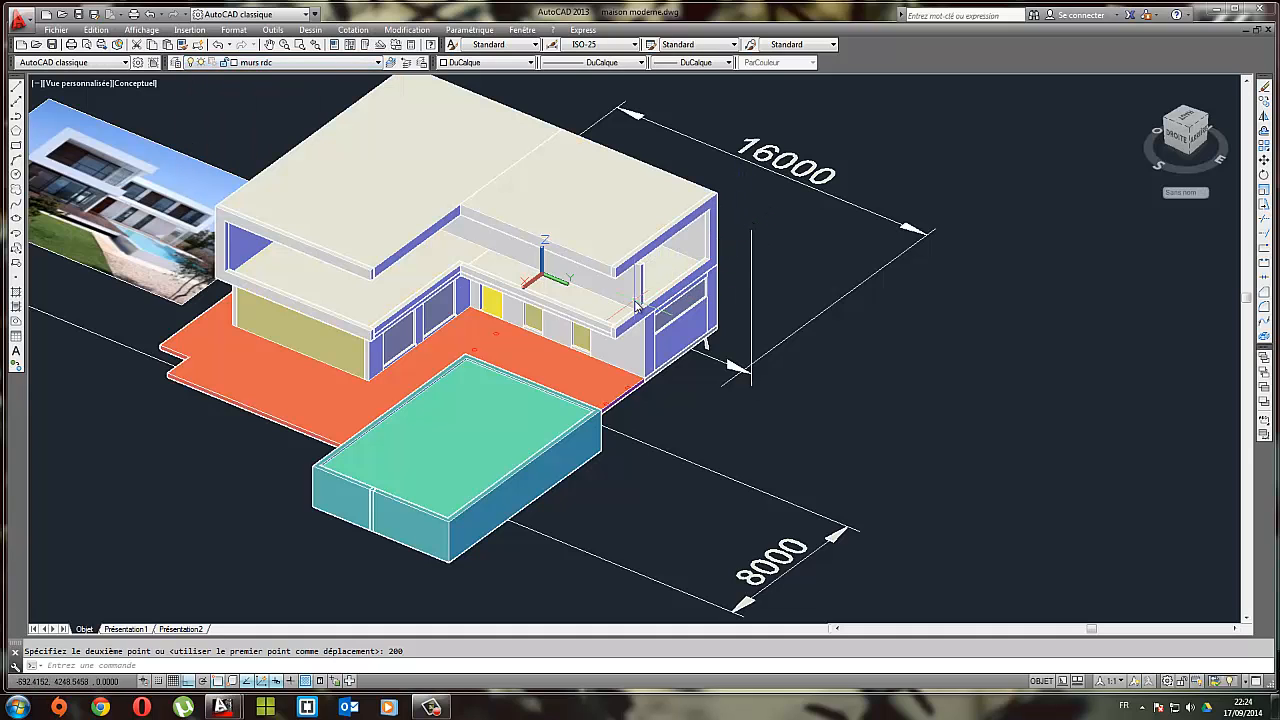
{"action": "middle_click_drag", "start_coordinate": [638, 306], "coordinate": [464, 418], "text": "shift"}
{"action": "scroll", "coordinate": [606, 232], "scroll_direction": "up", "scroll_amount": 5}
{"action": "middle_click_drag", "start_coordinate": [488, 432], "coordinate": [490, 421], "text": "shift"}
{"action": "scroll", "coordinate": [505, 438], "scroll_direction": "down", "scroll_amount": 3}
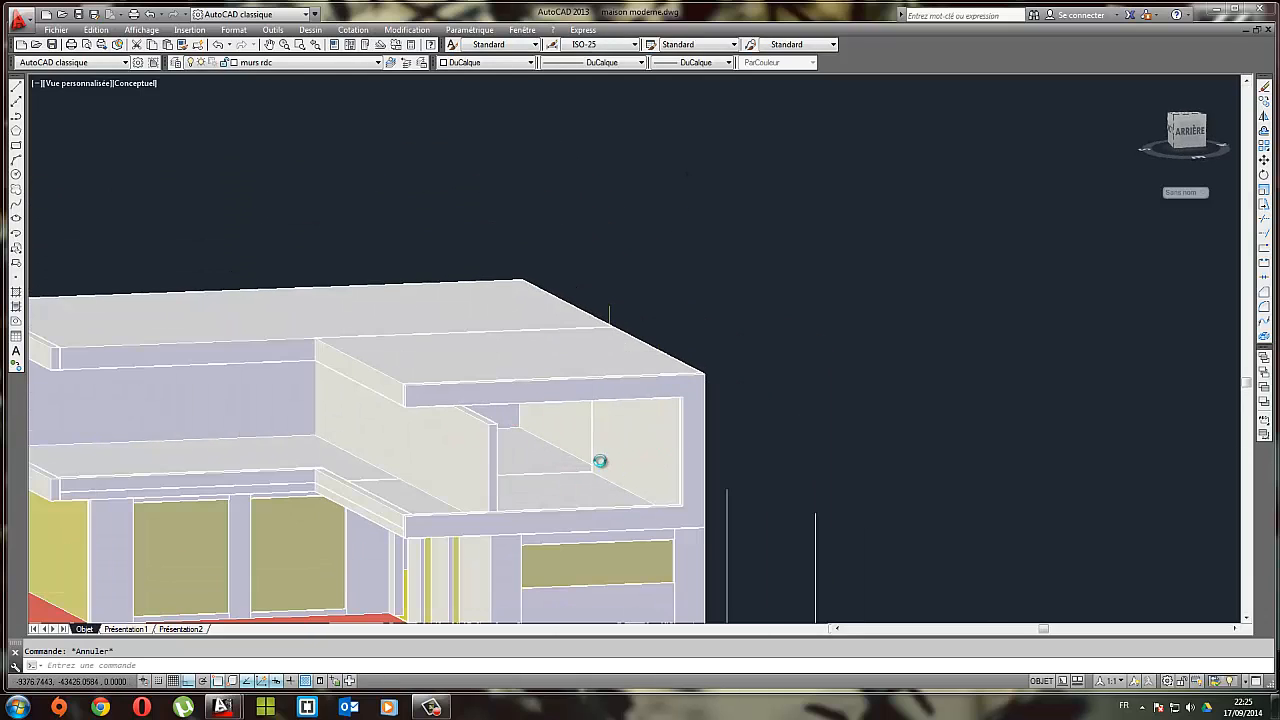
{"action": "scroll", "coordinate": [600, 461], "scroll_direction": "up", "scroll_amount": 4}
{"action": "middle_click_drag", "start_coordinate": [594, 497], "coordinate": [662, 410], "text": "shift"}
{"action": "middle_click_drag", "start_coordinate": [262, 310], "coordinate": [763, 322]}
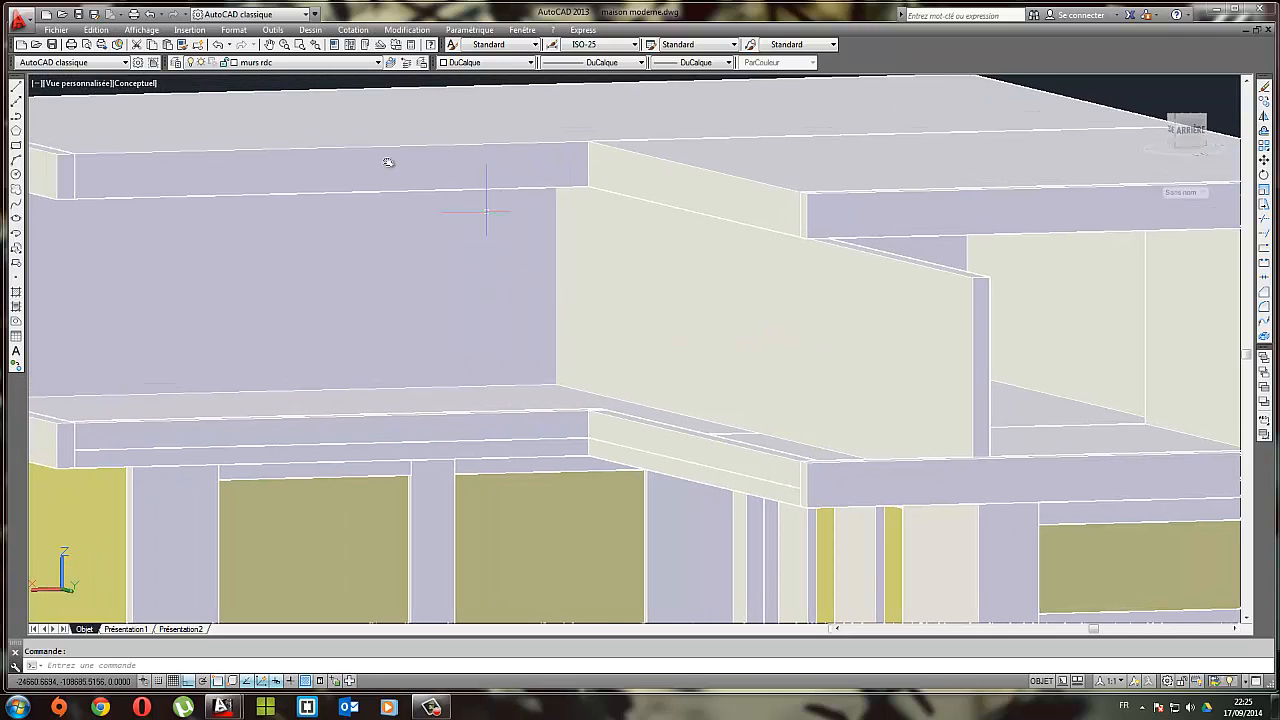
Reorient the UCS so that its X axis points vertically along the house's height
{"action": "left_click", "coordinate": [310, 30]}
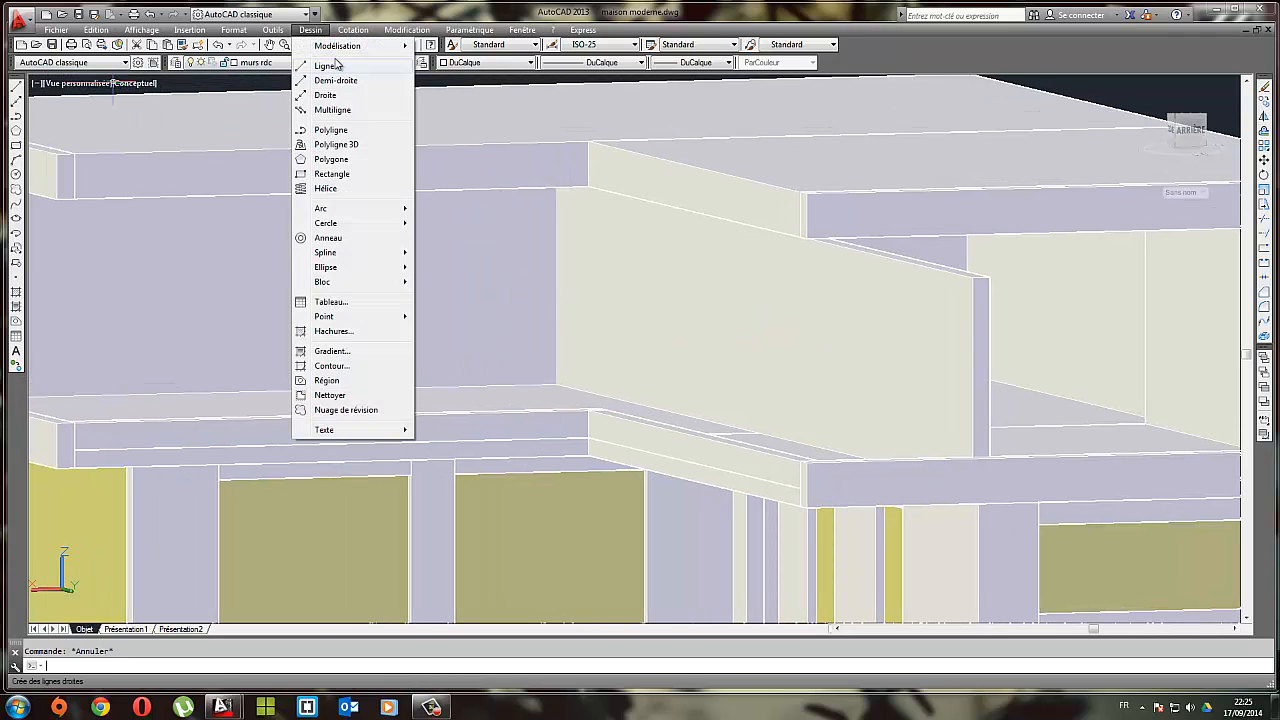
{"action": "left_click", "coordinate": [127, 512]}
{"action": "left_click", "coordinate": [42, 591]}
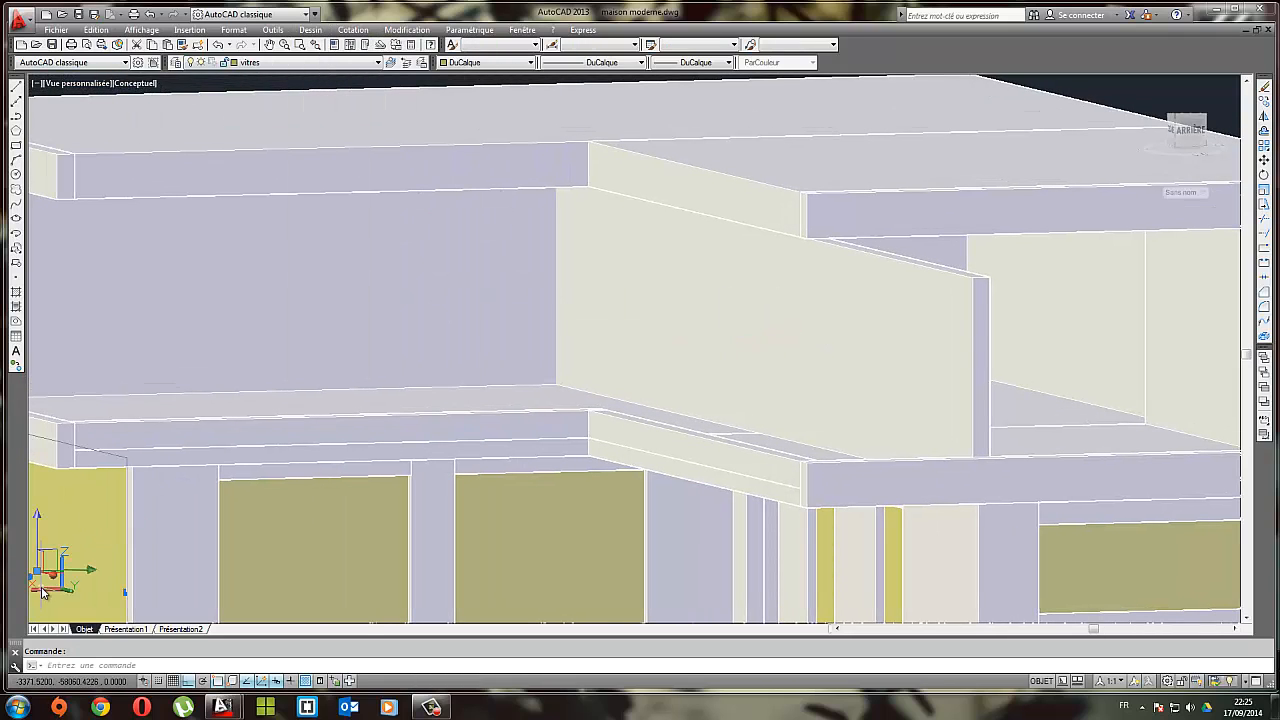
{"action": "middle_click_drag", "start_coordinate": [47, 597], "coordinate": [308, 476]}
{"action": "key", "text": "Escape"}
{"action": "middle_click_drag", "start_coordinate": [374, 354], "coordinate": [545, 241]}
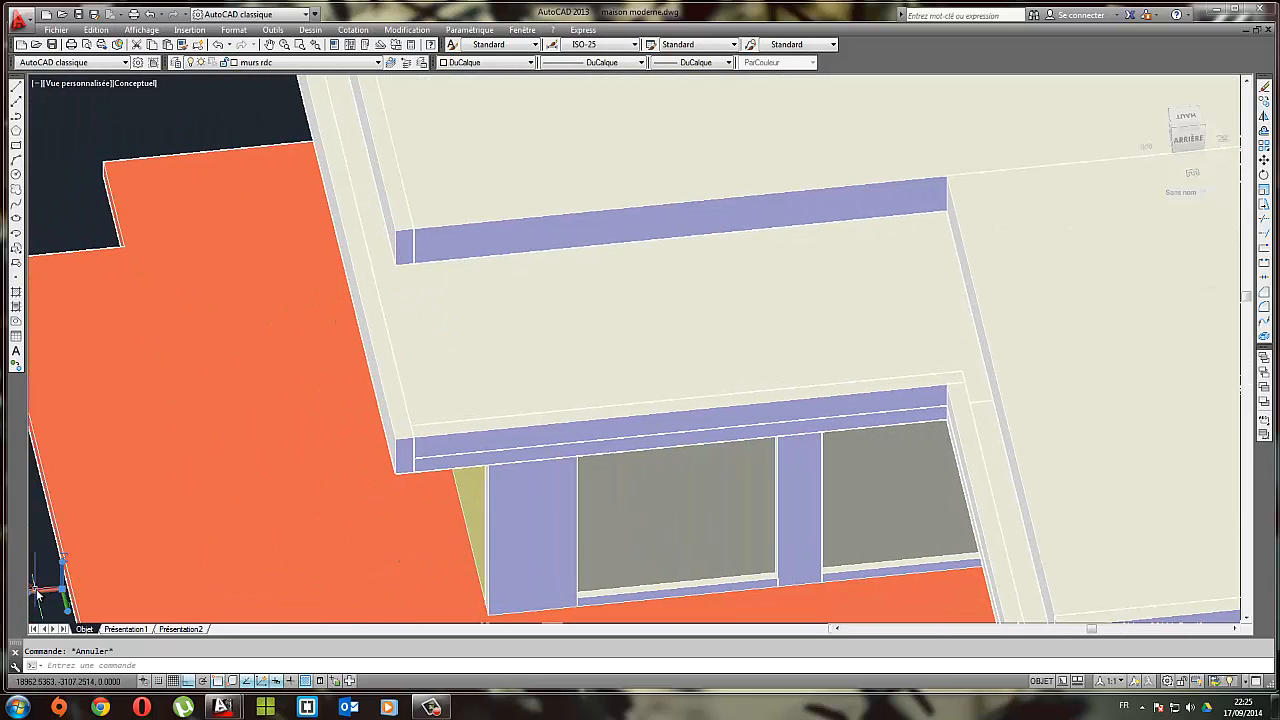
{"action": "scroll", "coordinate": [200, 500], "scroll_direction": "down", "scroll_amount": 5}
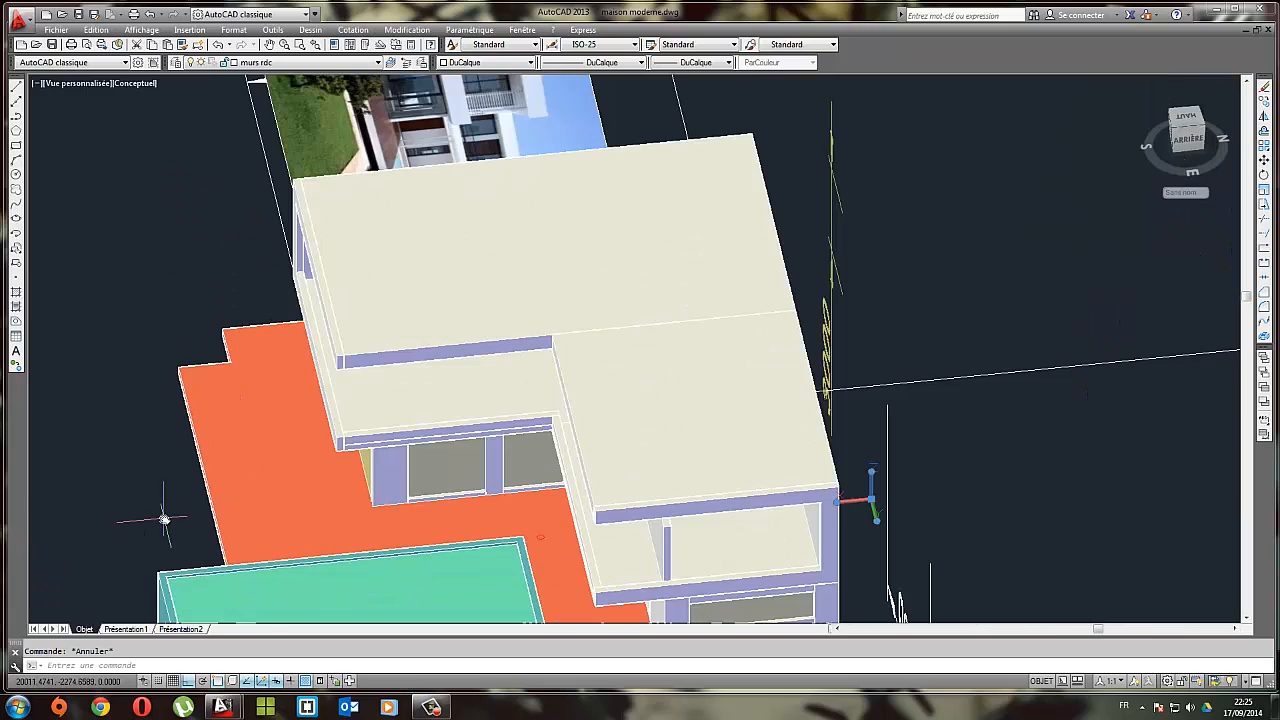
{"action": "left_click", "coordinate": [866, 499]}
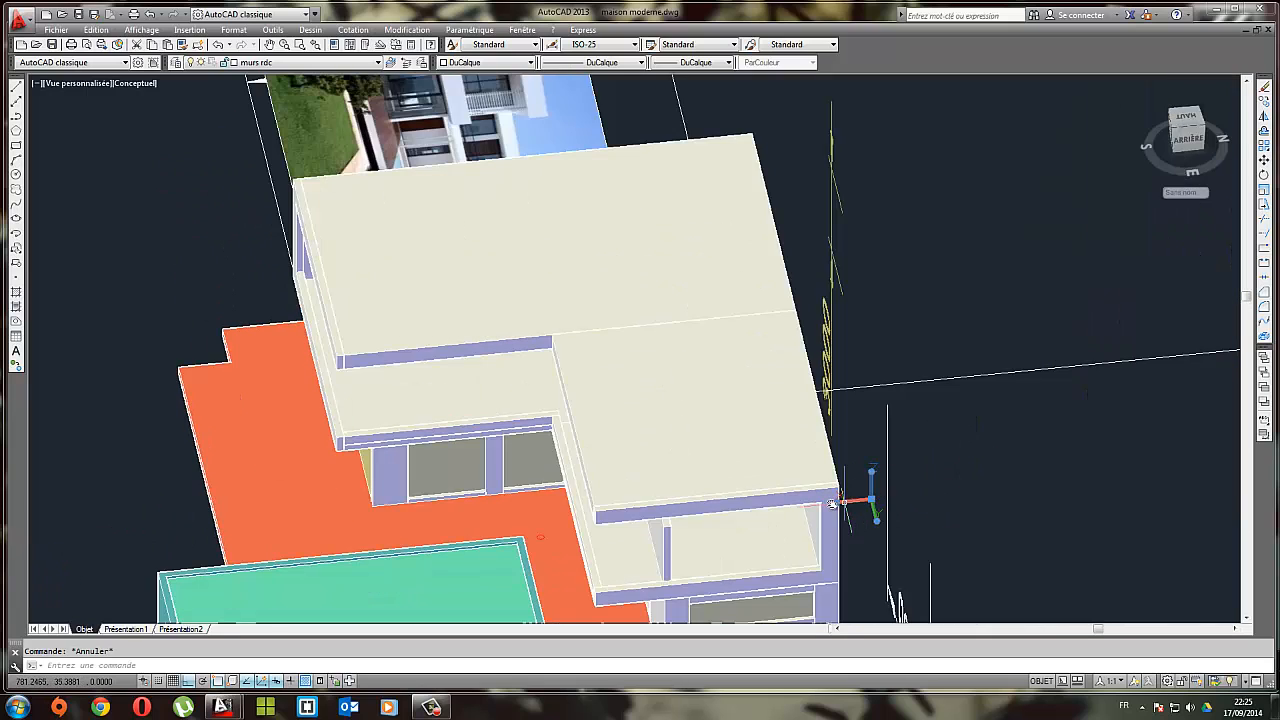
{"action": "left_click", "coordinate": [838, 503]}
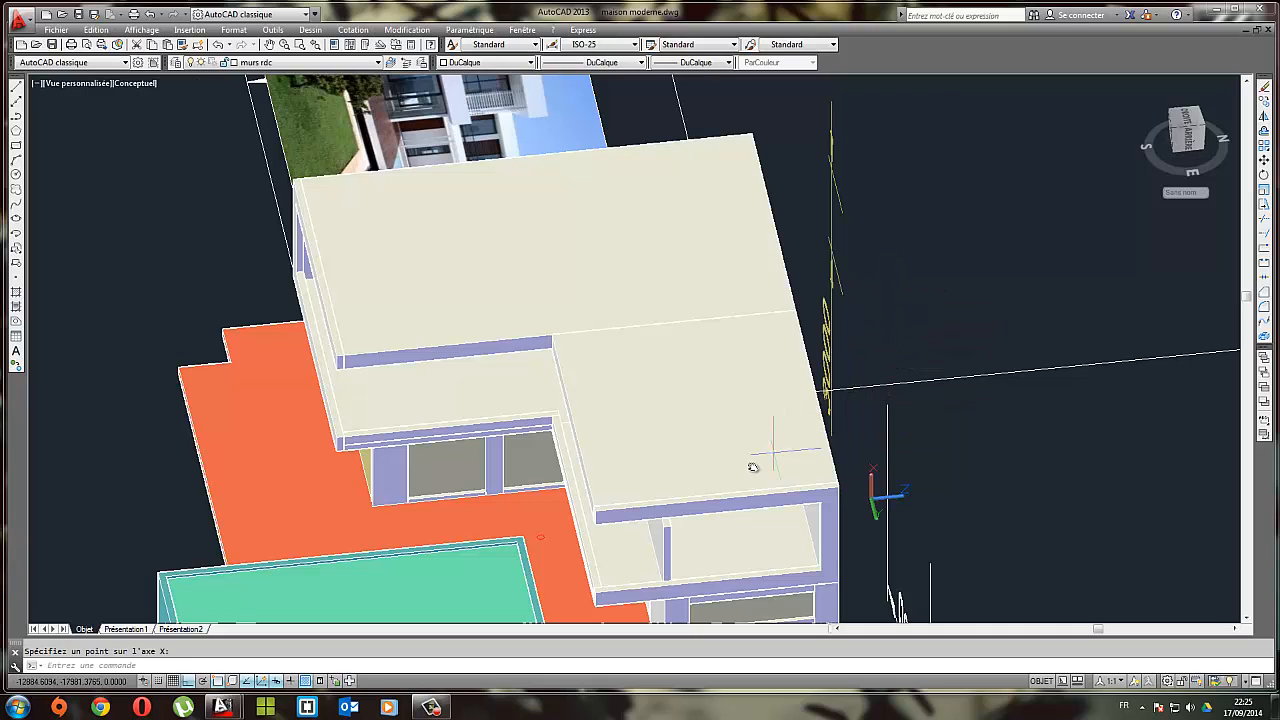
{"action": "key", "text": "Escape"}
{"action": "middle_click_drag", "start_coordinate": [462, 374], "coordinate": [484, 311], "text": "shift"}
Add a vertical linear dimension between the roof slab's inner underside corner and the upper floor slab, placed outside the house
{"action": "left_click", "coordinate": [310, 29]}
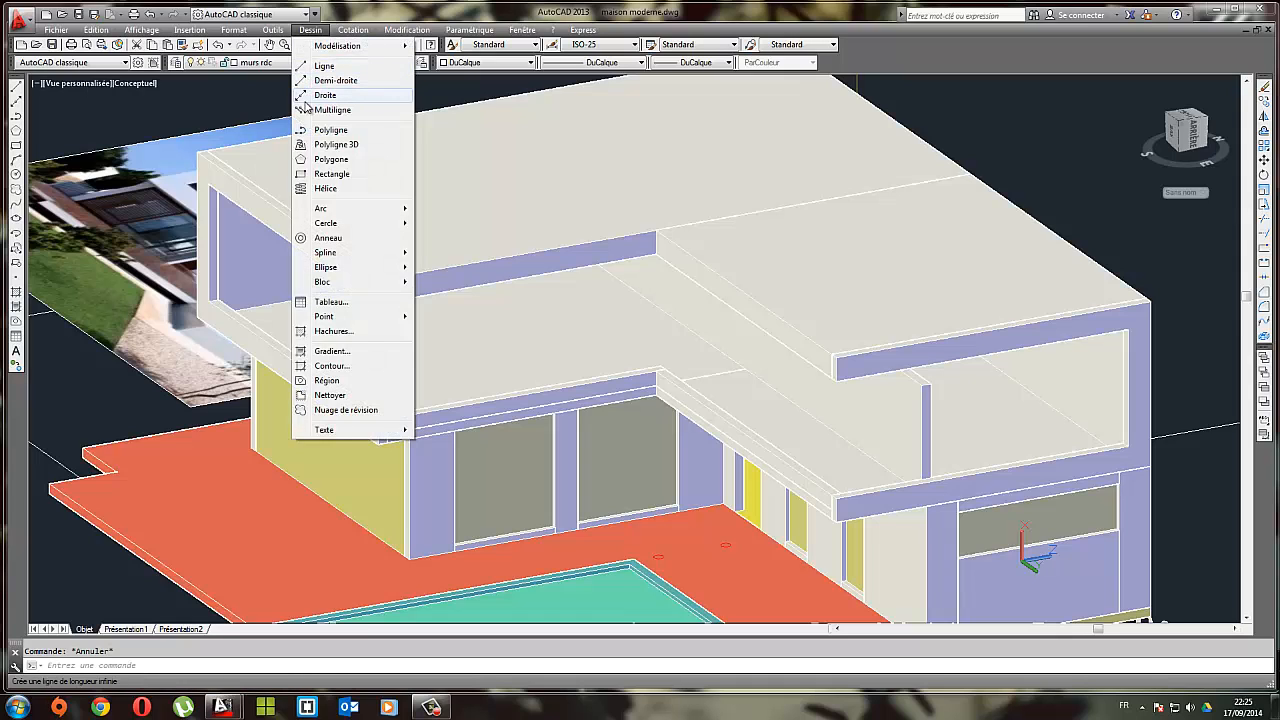
{"action": "left_click", "coordinate": [353, 29]}
{"action": "left_click", "coordinate": [362, 63]}
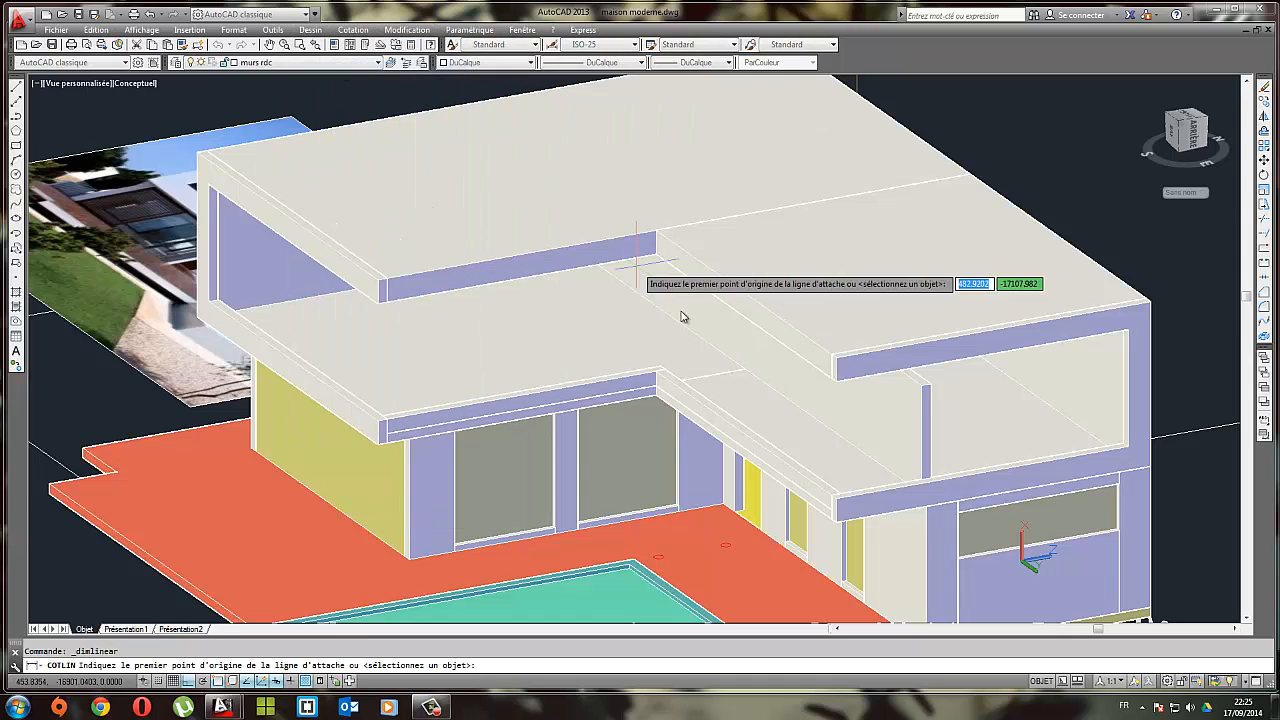
{"action": "scroll", "coordinate": [672, 300], "scroll_direction": "up", "scroll_amount": 5}
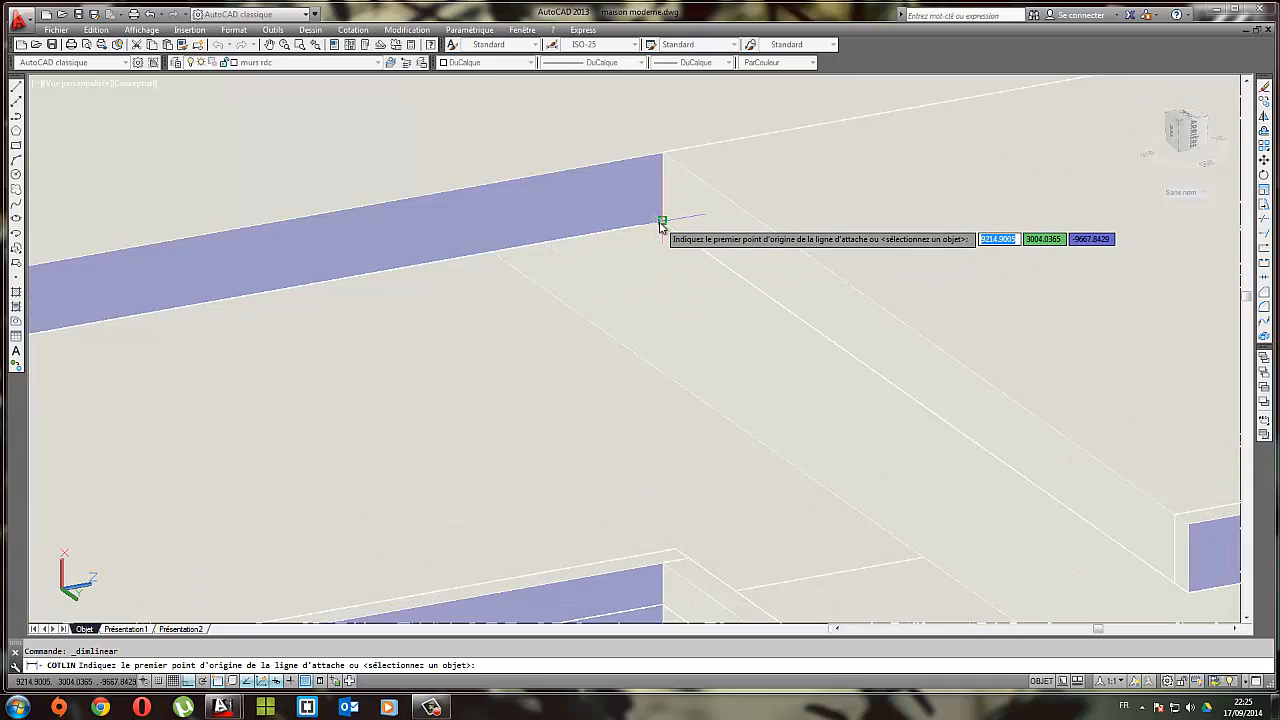
{"action": "left_click", "coordinate": [661, 224]}
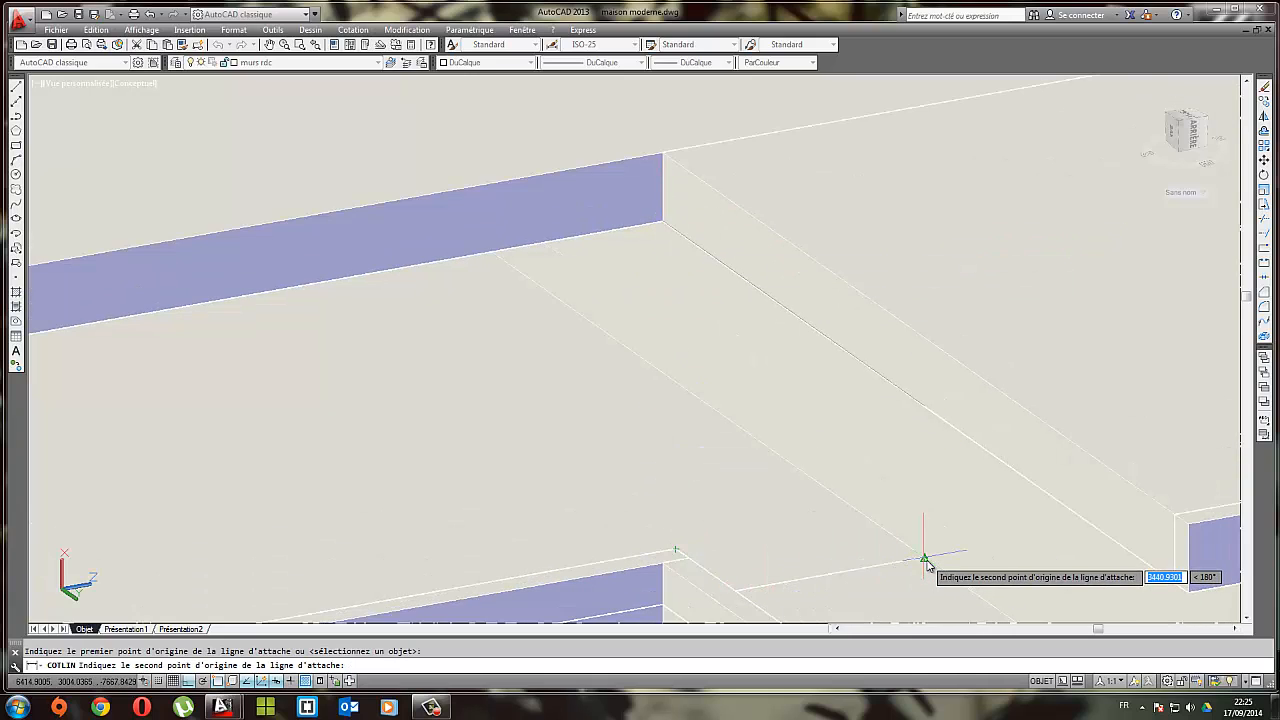
{"action": "scroll", "coordinate": [922, 560], "scroll_direction": "down", "scroll_amount": 2}
{"action": "middle_click_drag", "start_coordinate": [726, 491], "coordinate": [422, 315], "text": "shift"}
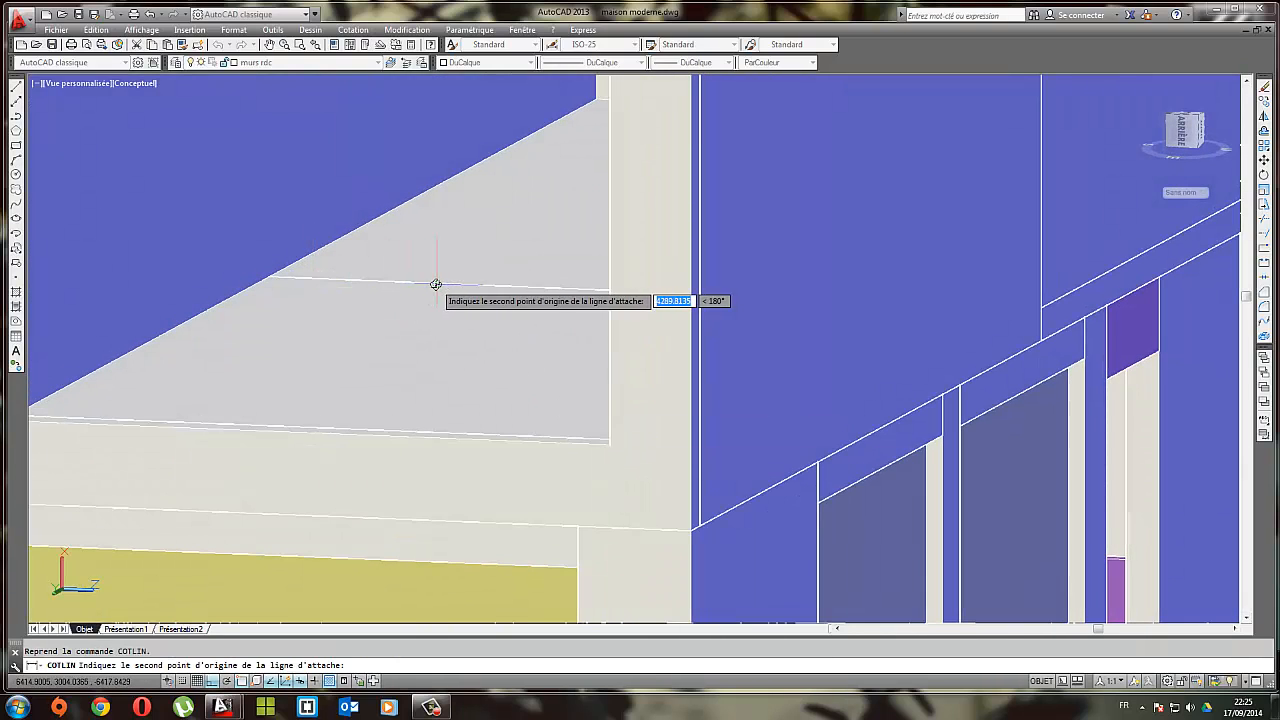
{"action": "left_click", "coordinate": [436, 284]}
{"action": "scroll", "coordinate": [480, 300], "scroll_direction": "down", "scroll_amount": 6}
{"action": "left_click", "coordinate": [818, 330]}
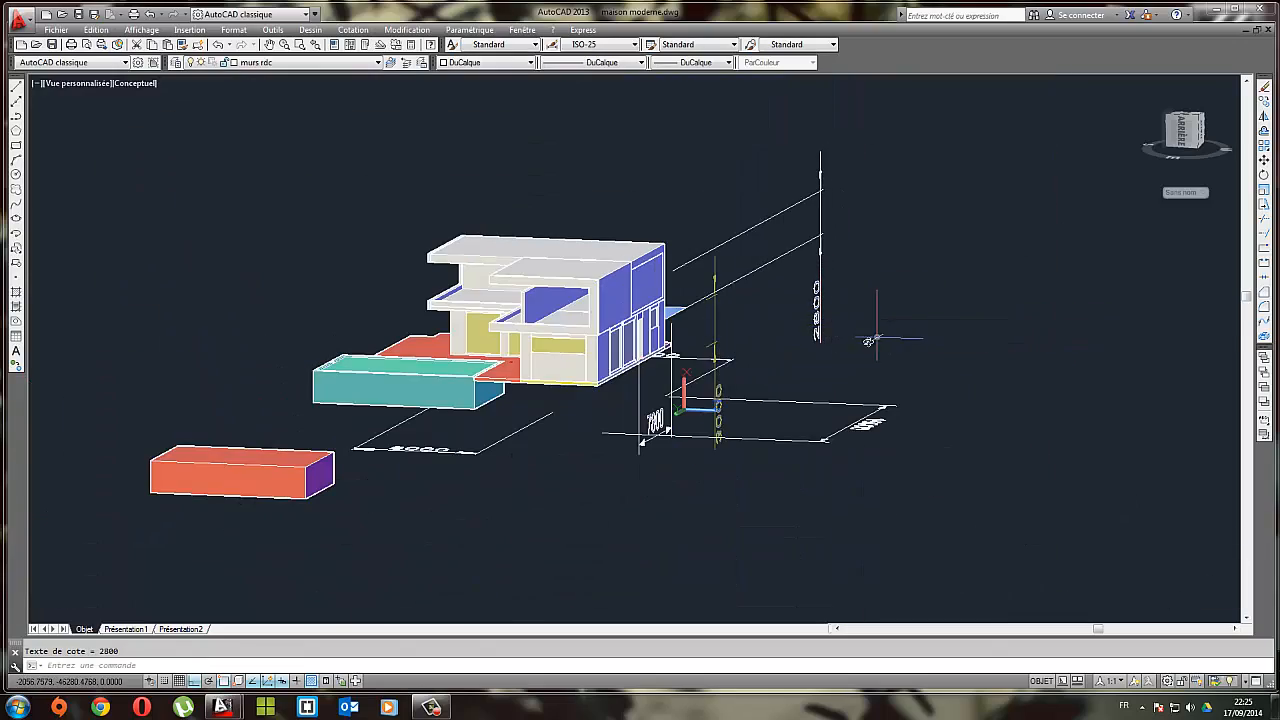
{"action": "middle_click_drag", "start_coordinate": [868, 341], "coordinate": [966, 346], "text": "shift"}
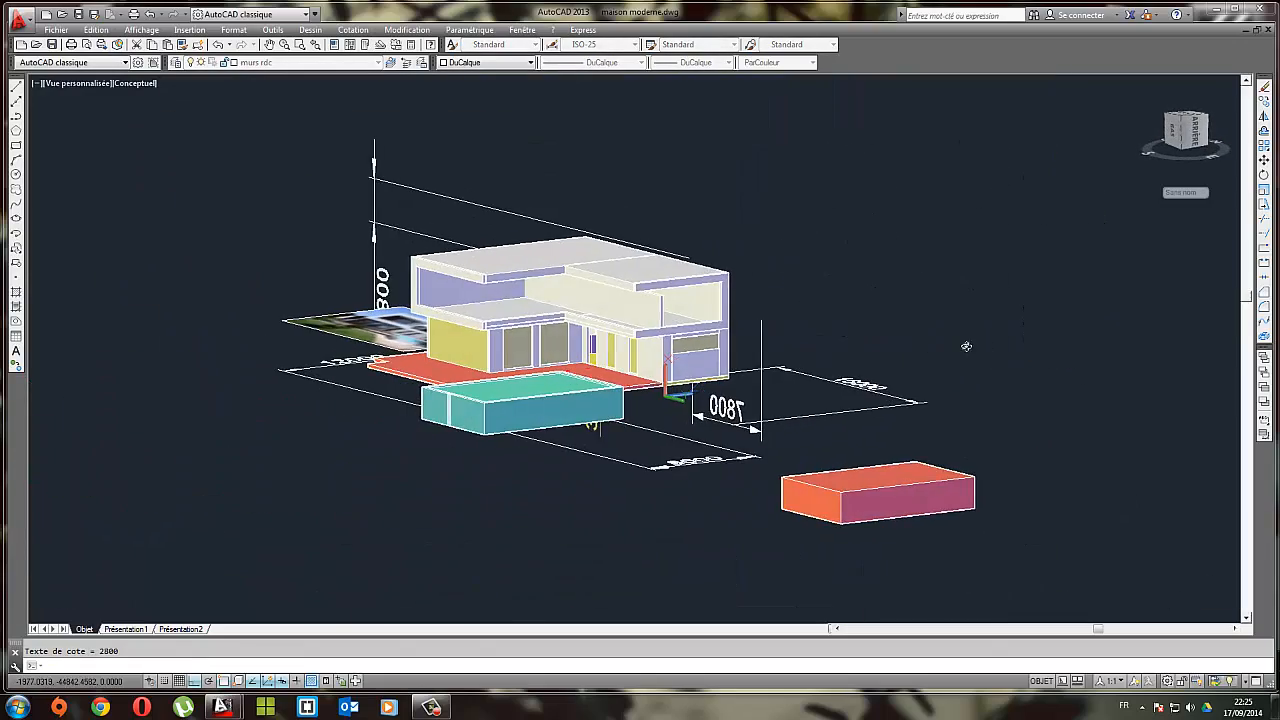
{"action": "scroll", "coordinate": [590, 298], "scroll_direction": "up", "scroll_amount": 5}
{"action": "middle_click_drag", "start_coordinate": [764, 282], "coordinate": [640, 317], "text": "shift"}
{"action": "scroll", "coordinate": [726, 239], "scroll_direction": "up", "scroll_amount": 3}
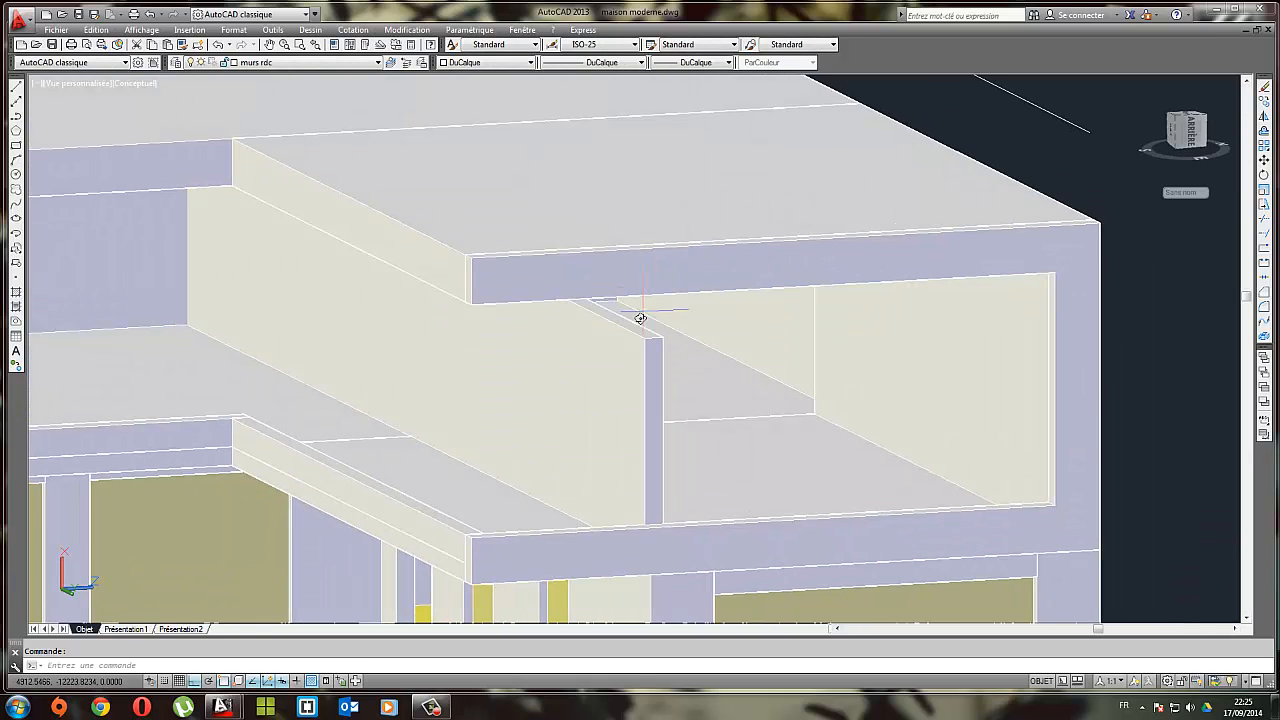
{"action": "left_click", "coordinate": [640, 322]}
{"action": "left_click", "coordinate": [405, 29]}
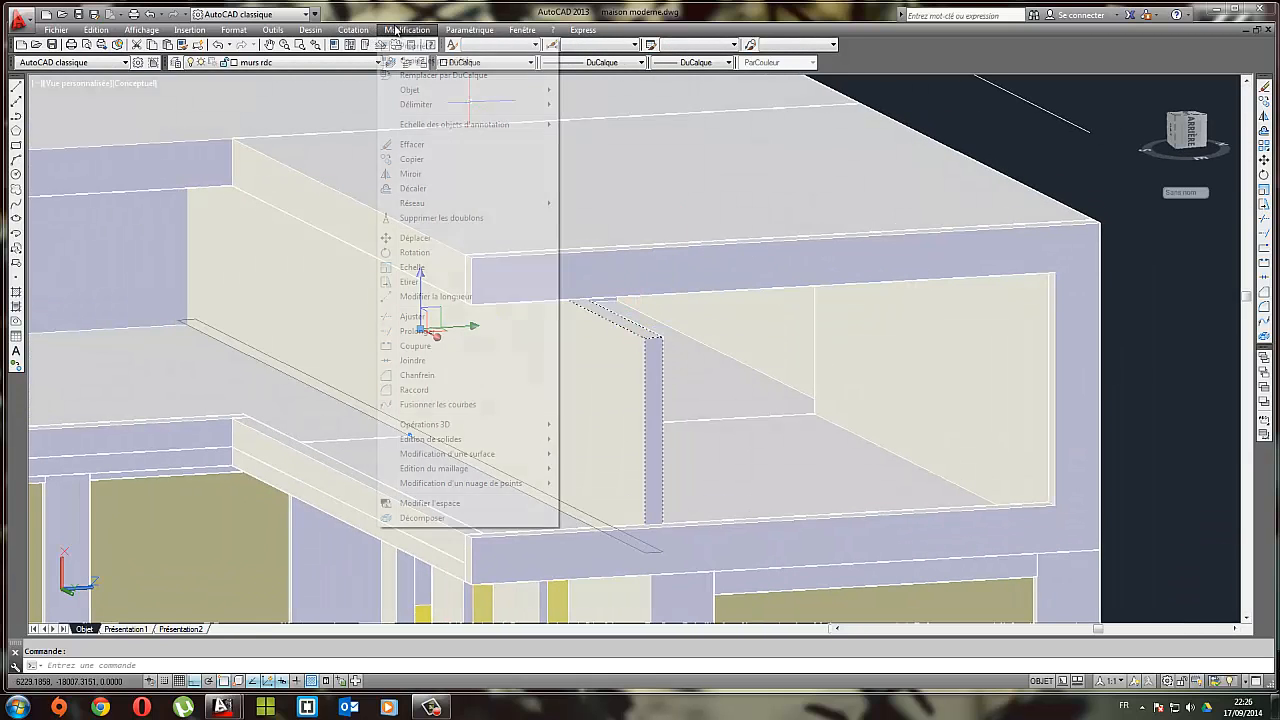
{"action": "mouse_move", "coordinate": [453, 426]}
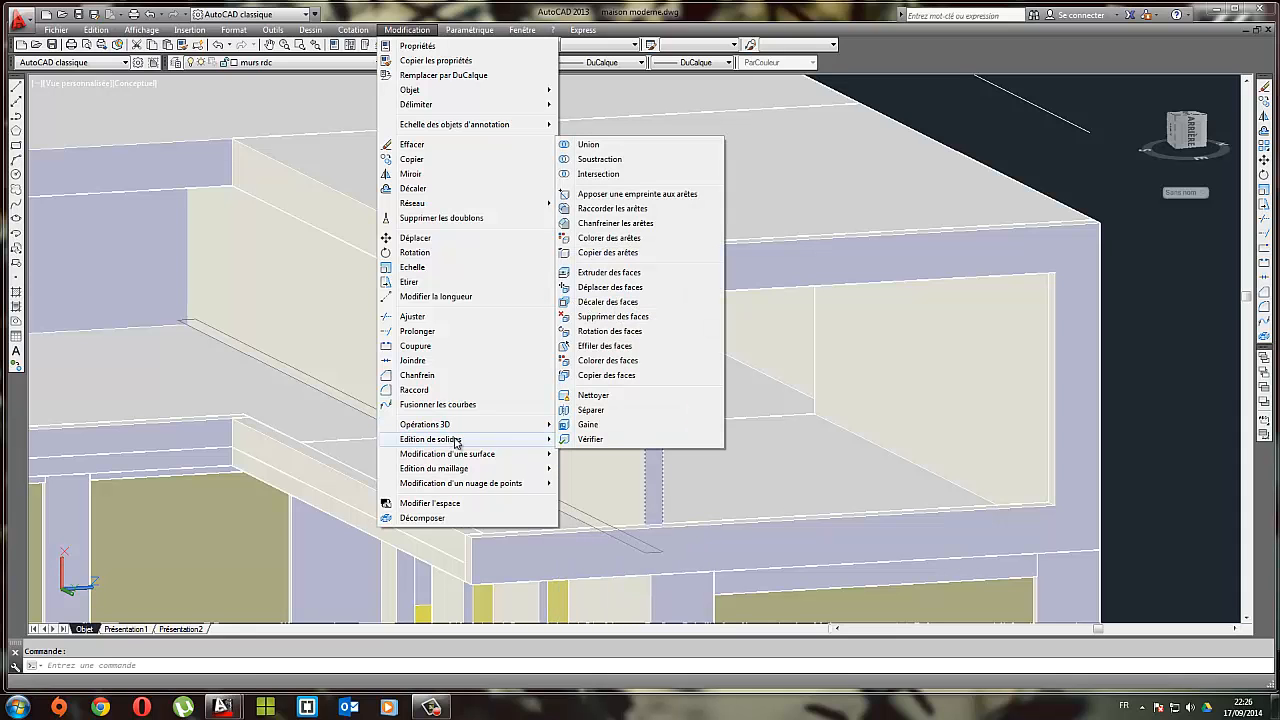
{"action": "left_click", "coordinate": [600, 273]}
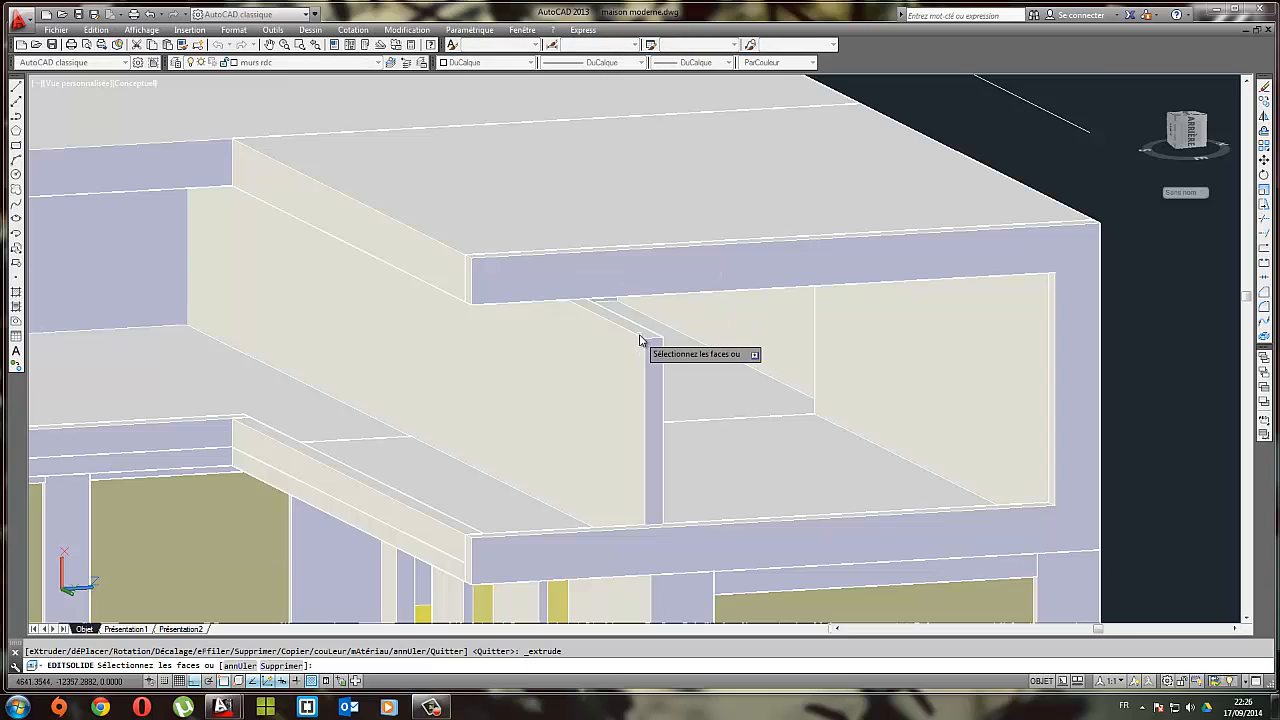
{"action": "left_click", "coordinate": [640, 340]}
{"action": "scroll", "coordinate": [639, 335], "scroll_direction": "up", "scroll_amount": 3}
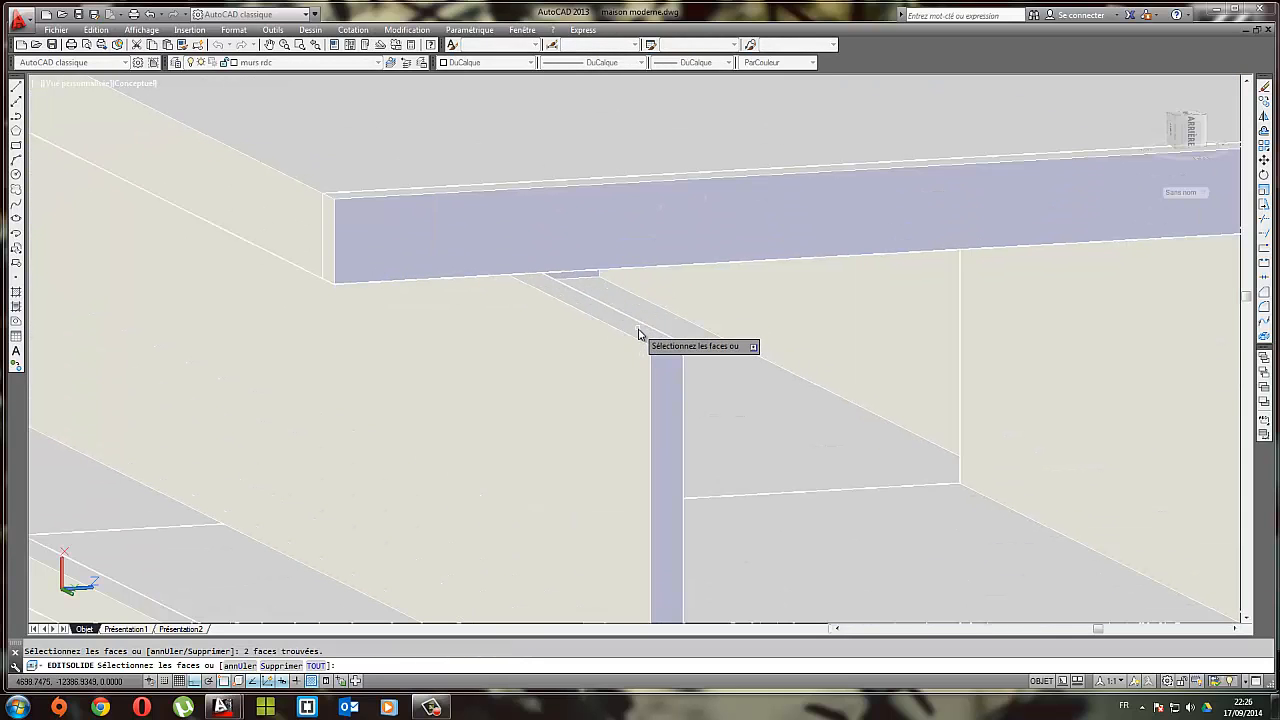
{"action": "scroll", "coordinate": [579, 353], "scroll_direction": "down", "scroll_amount": 3}
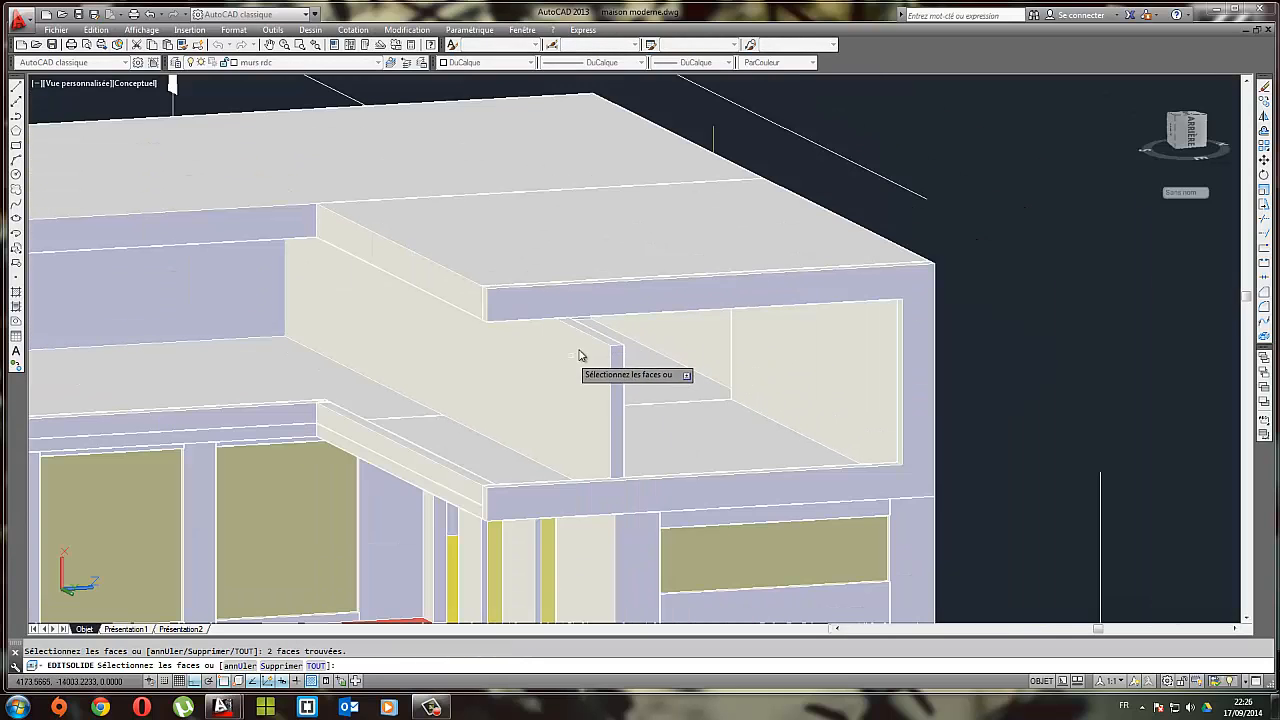
{"action": "key", "text": "Escape"}
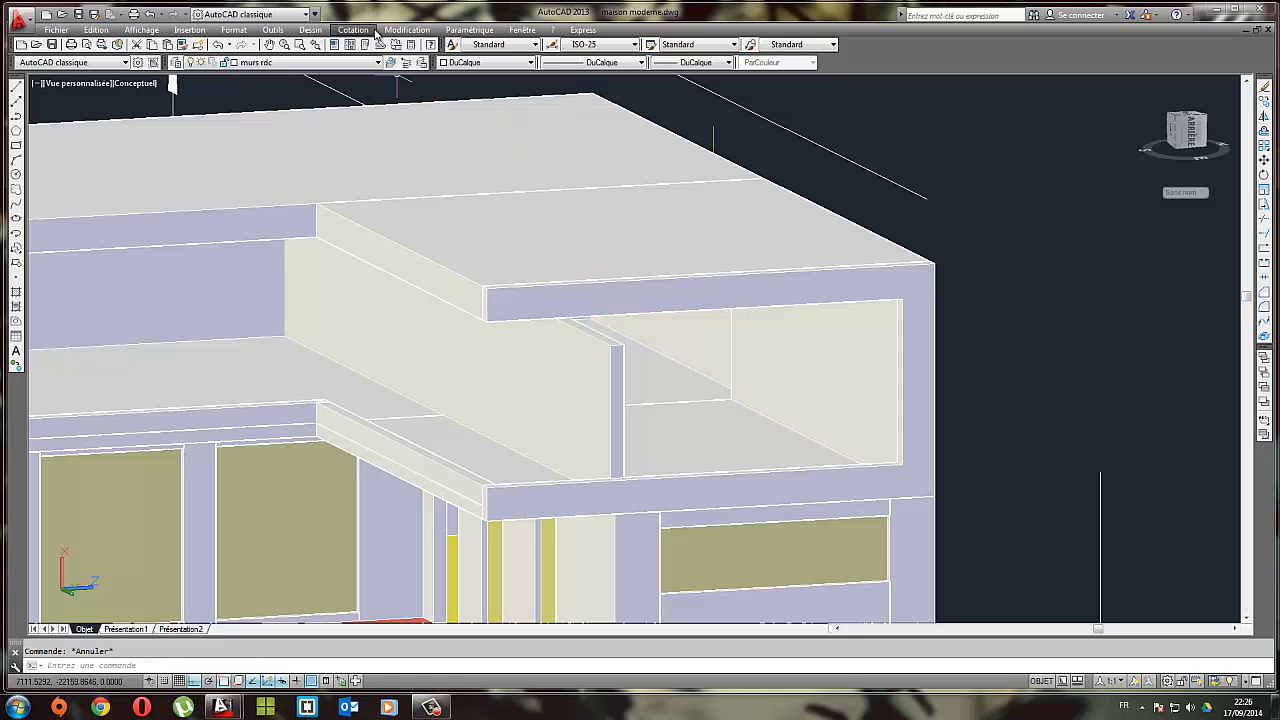
{"action": "left_click", "coordinate": [405, 30]}
{"action": "mouse_move", "coordinate": [450, 453]}
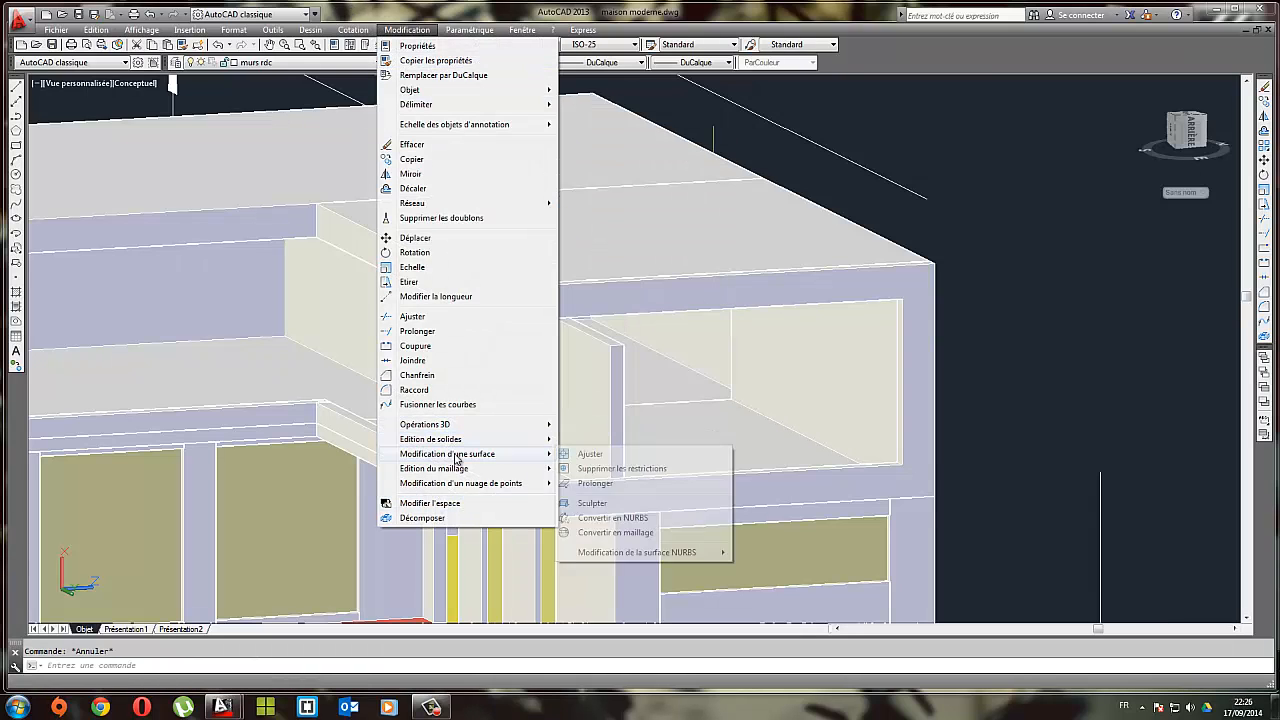
{"action": "mouse_move", "coordinate": [459, 474]}
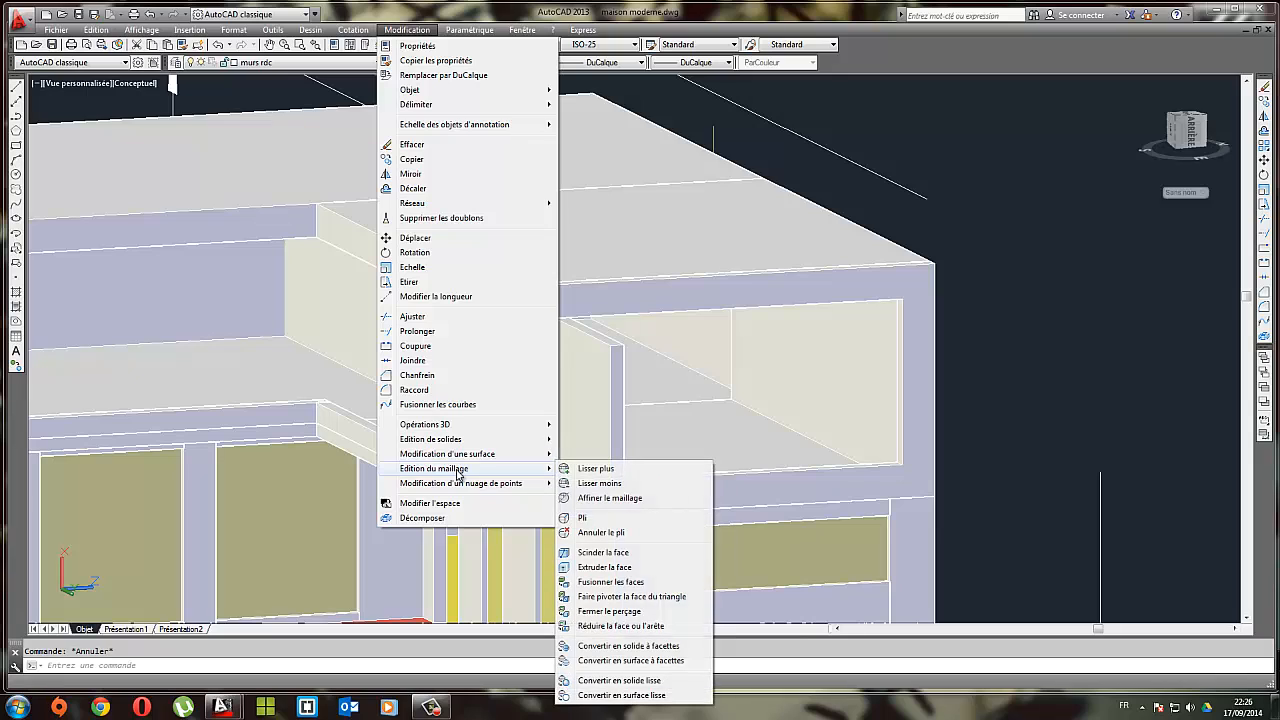
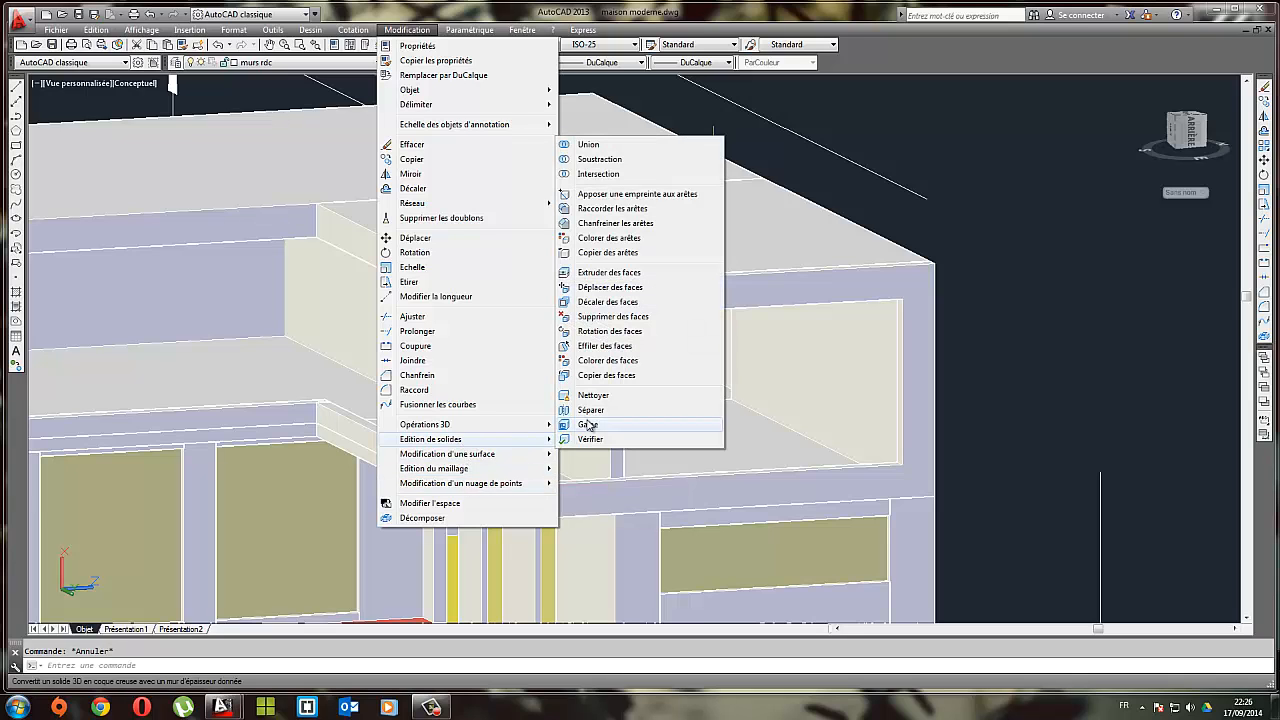
{"action": "left_click", "coordinate": [600, 287]}
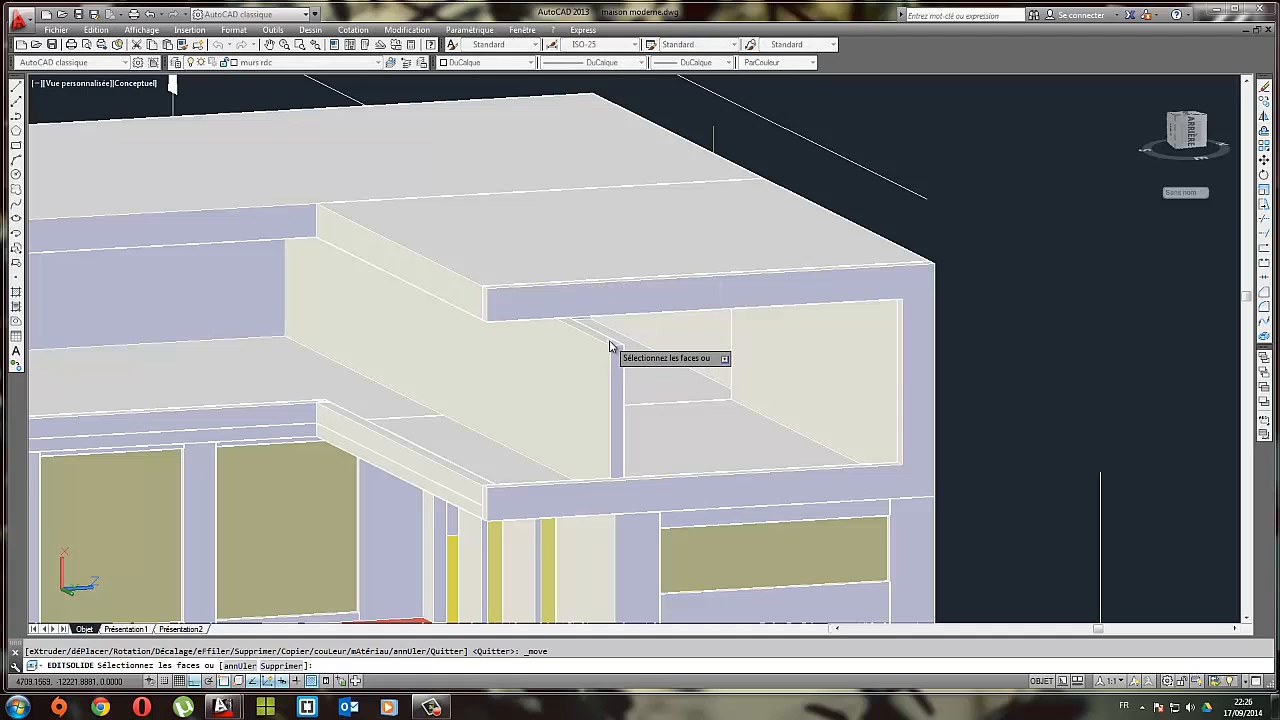
{"action": "left_click", "coordinate": [614, 362]}
{"action": "key", "text": "Escape"}
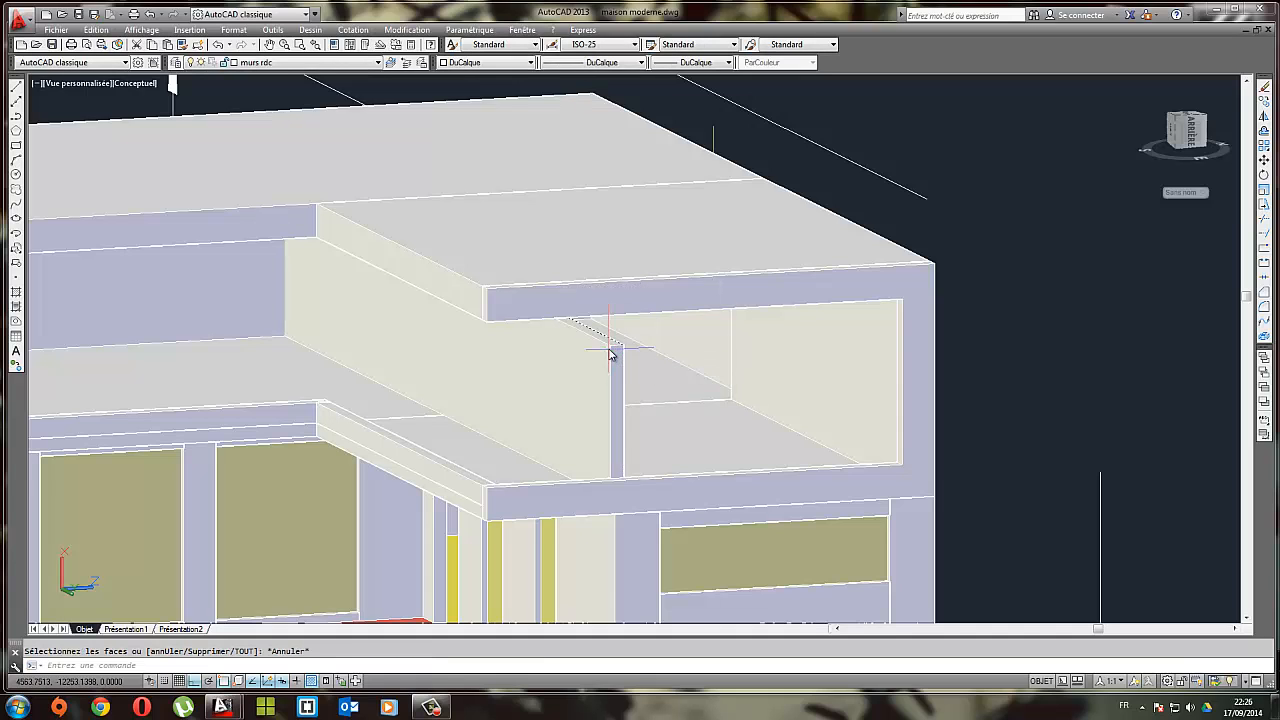
{"action": "right_click", "coordinate": [608, 347]}
{"action": "left_click", "coordinate": [643, 358]}
{"action": "key", "text": "Escape"}
{"action": "key", "text": "Escape"}
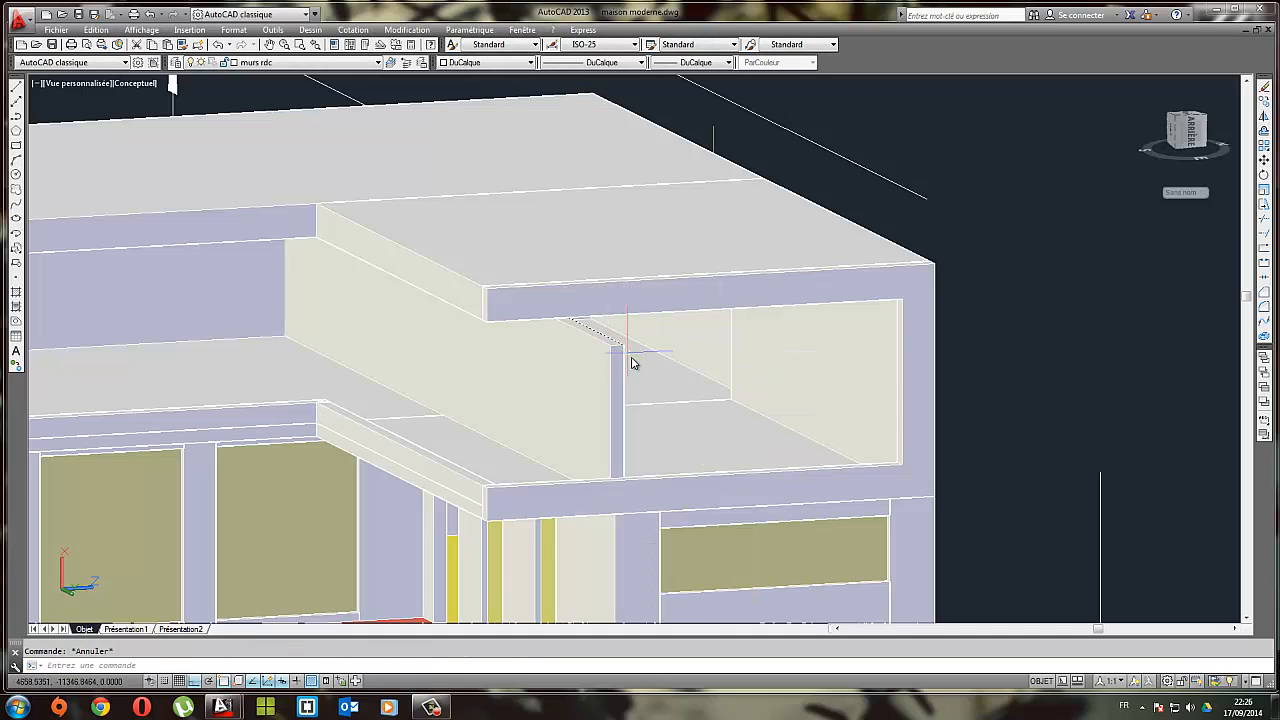
Move the top face of the upper-storey wall up 500 with Move Faces to bring it to the roof slab
{"action": "middle_click_drag", "start_coordinate": [631, 362], "coordinate": [335, 402], "text": "shift"}
{"action": "left_click", "coordinate": [153, 365]}
{"action": "middle_click_drag", "start_coordinate": [154, 366], "coordinate": [560, 396]}
{"action": "scroll", "coordinate": [561, 397], "scroll_direction": "up", "scroll_amount": 5}
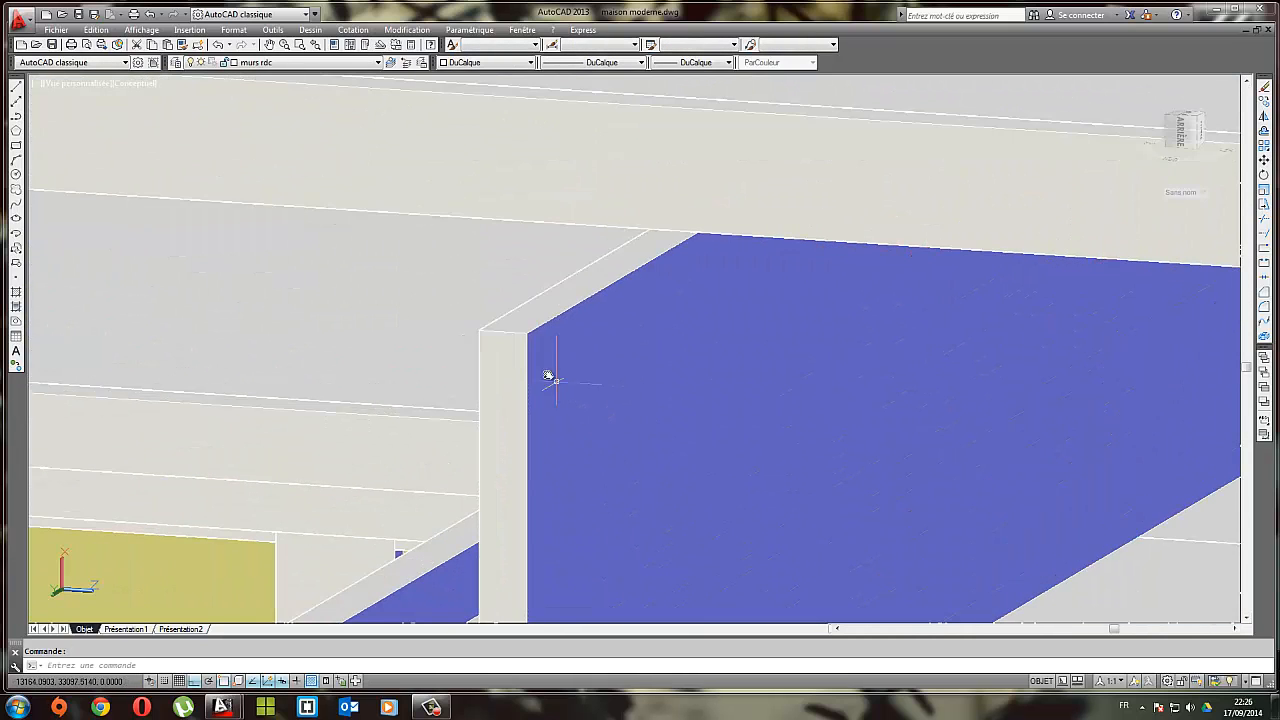
{"action": "right_click", "coordinate": [503, 288]}
{"action": "left_click", "coordinate": [535, 296]}
{"action": "left_click", "coordinate": [531, 320]}
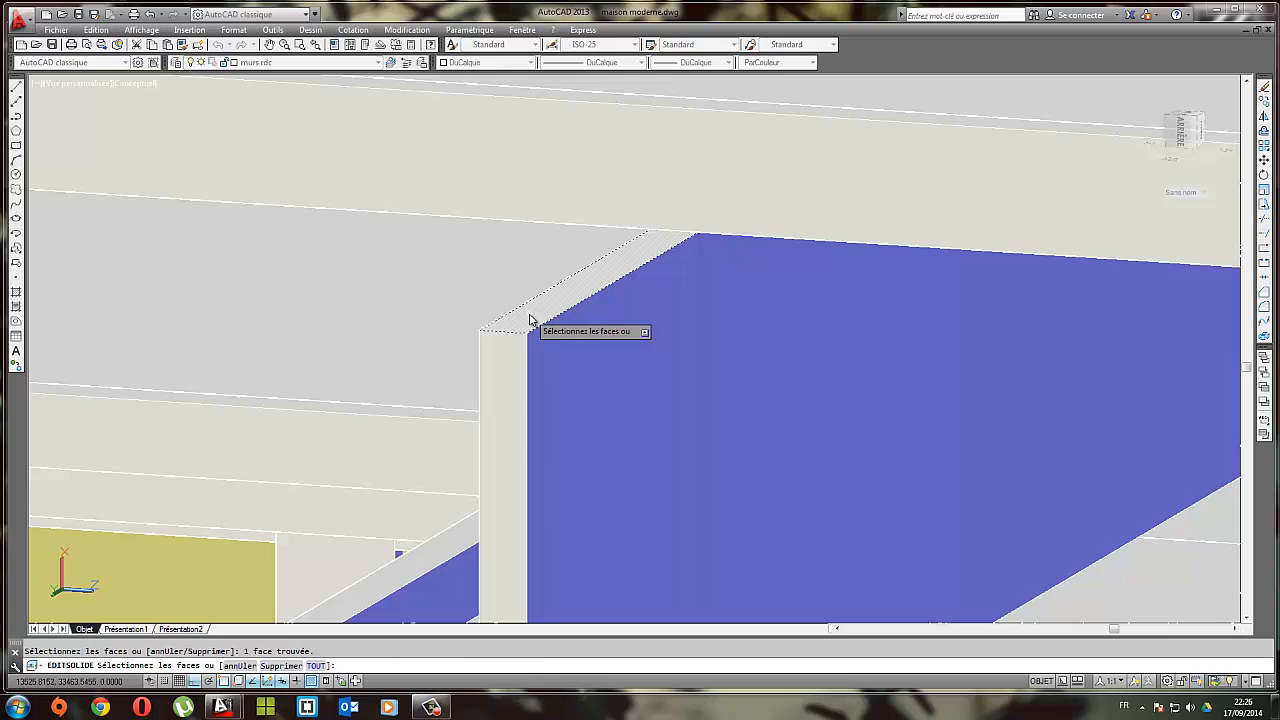
{"action": "key", "text": "Return"}
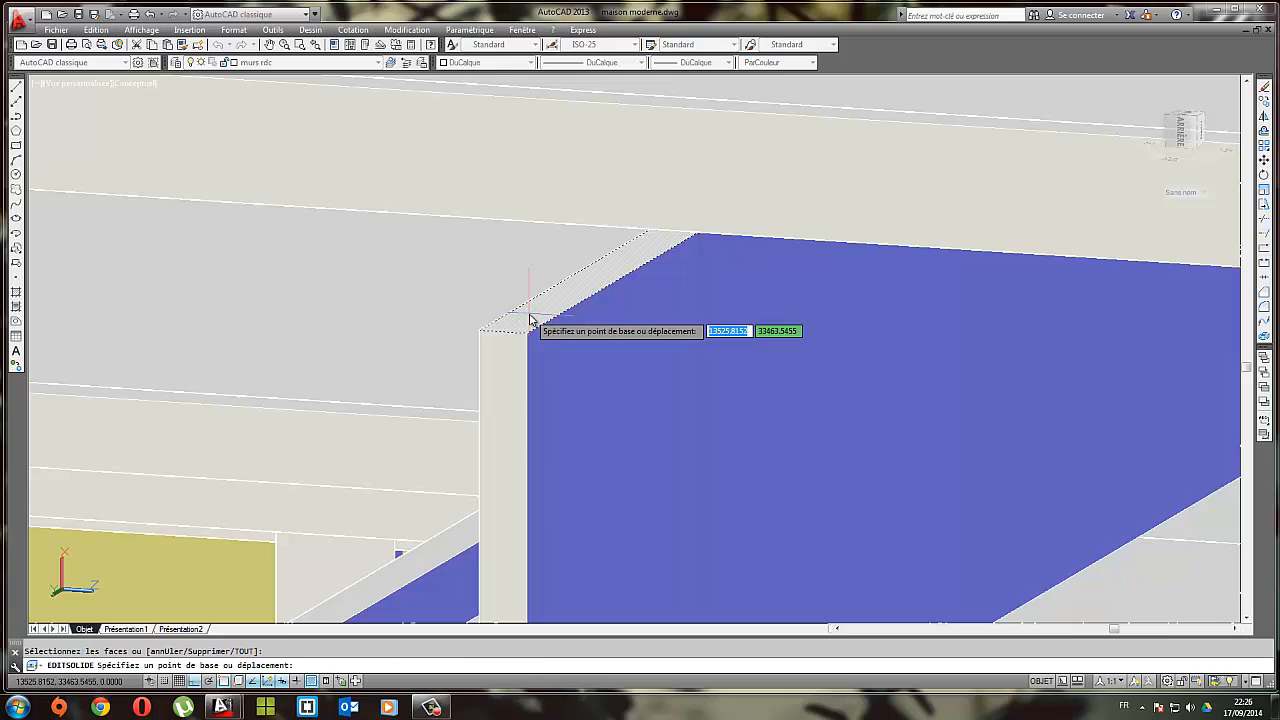
{"action": "left_click", "coordinate": [479, 331]}
{"action": "type", "text": "5"}
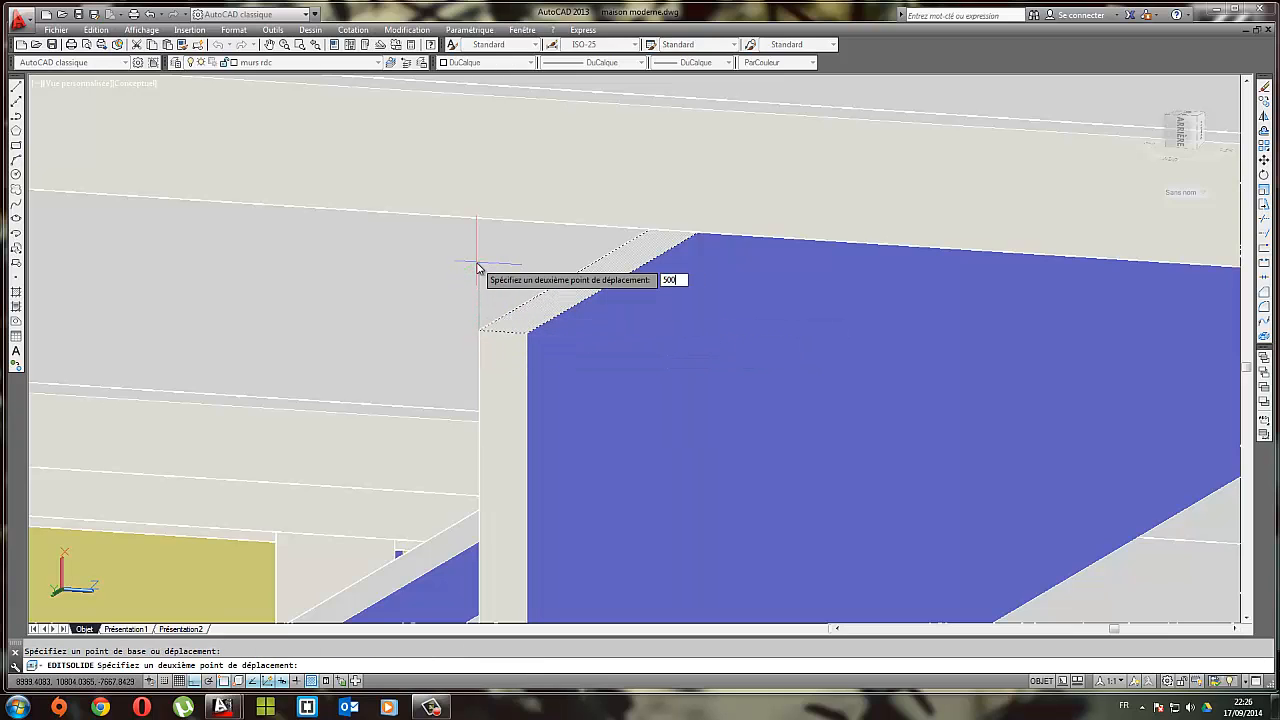
{"action": "type", "text": "00"}
{"action": "key", "text": "Return"}
{"action": "key", "text": "Return"}
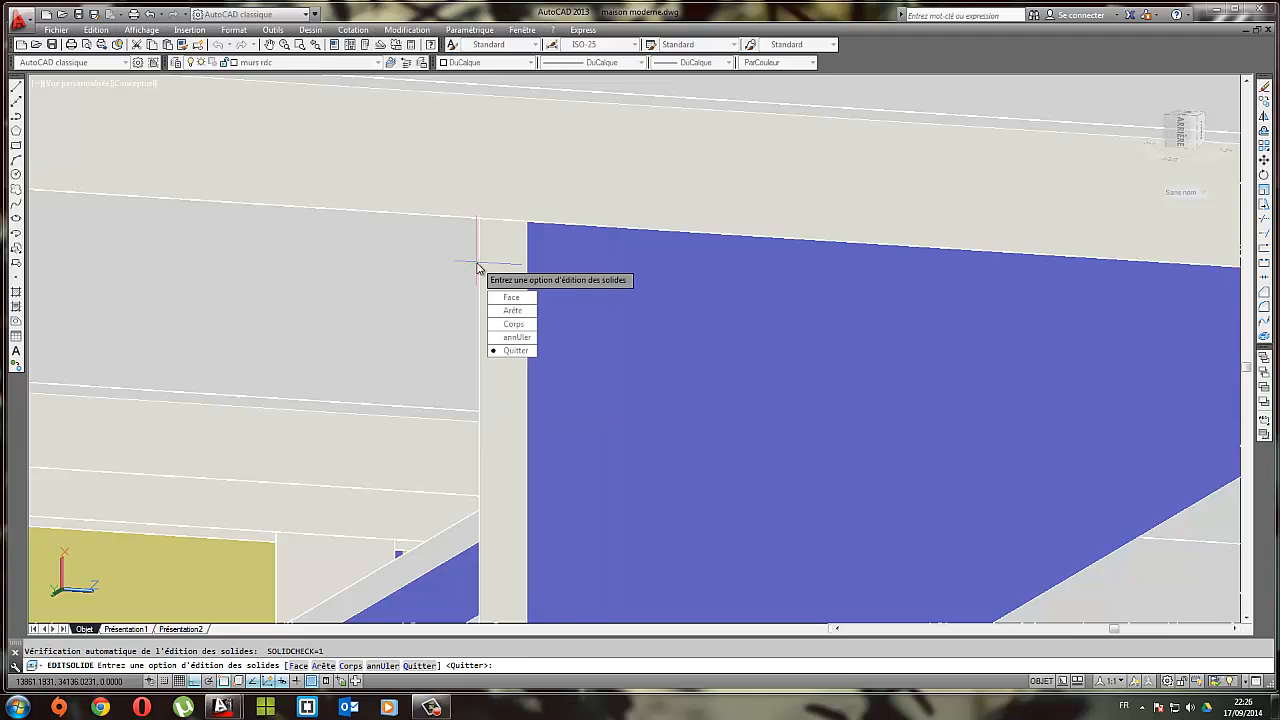
{"action": "key", "text": "Escape"}
End the solid editing command and turn off the 1er etage layer to expose the upper-storey wall
{"action": "middle_click_drag", "start_coordinate": [477, 266], "coordinate": [547, 306], "text": "shift"}
{"action": "scroll", "coordinate": [547, 306], "scroll_direction": "down", "scroll_amount": 10}
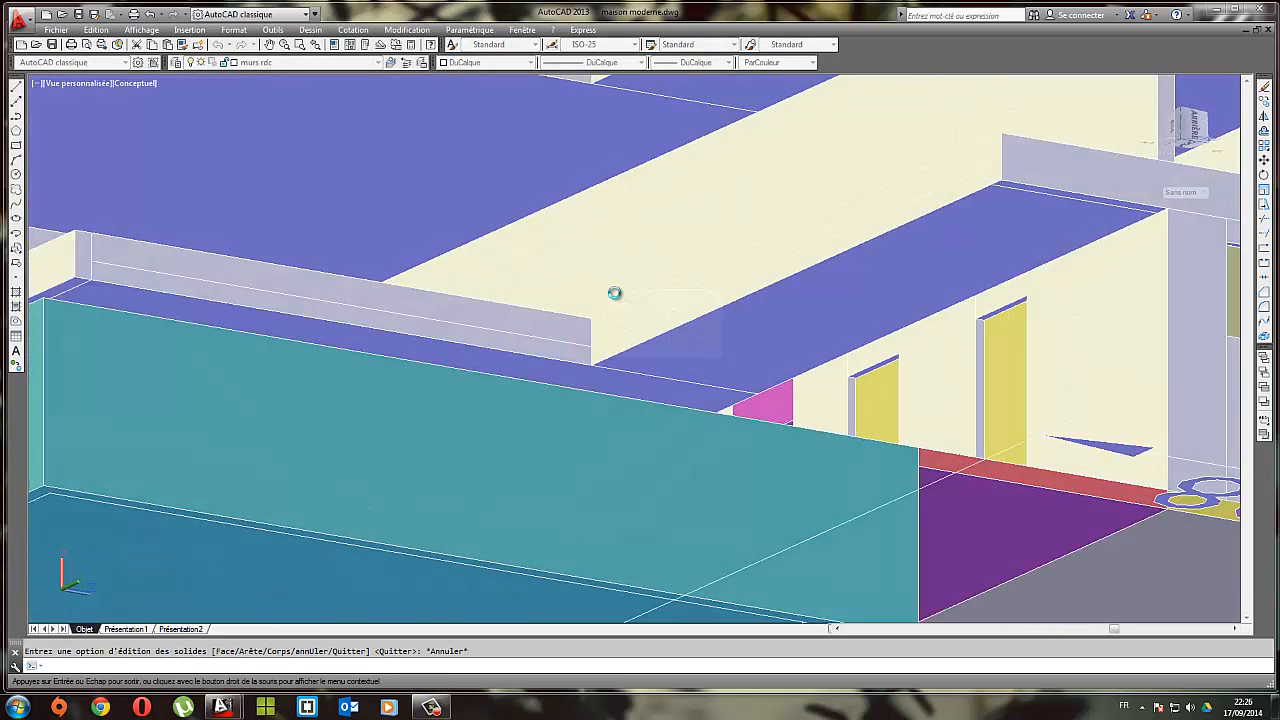
{"action": "middle_click_drag", "start_coordinate": [779, 284], "coordinate": [737, 286], "text": "shift"}
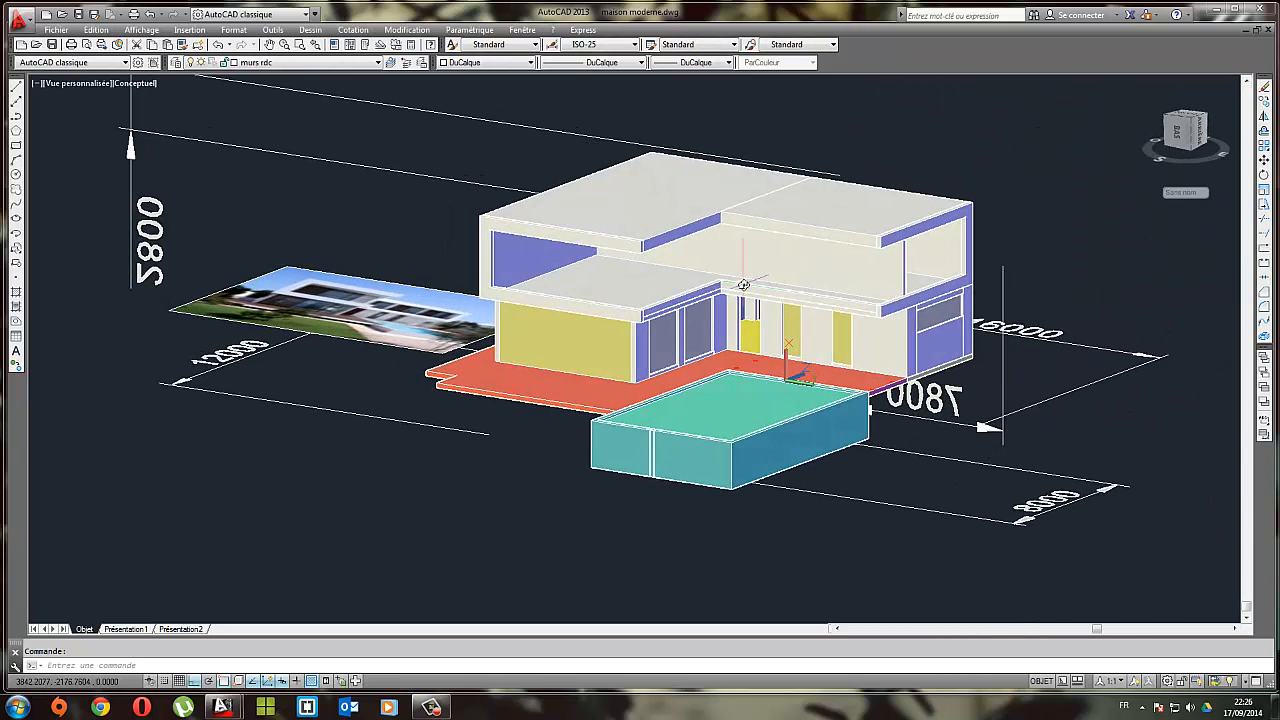
{"action": "scroll", "coordinate": [756, 283], "scroll_direction": "up", "scroll_amount": 3}
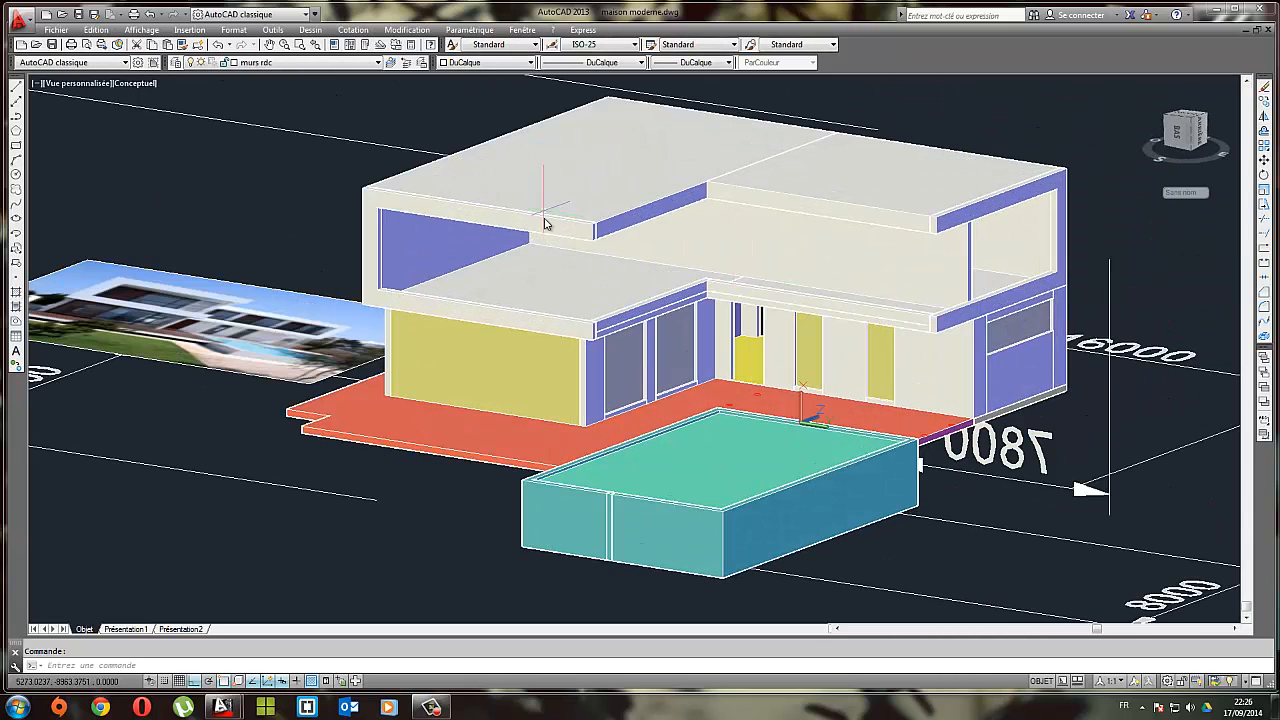
{"action": "left_click", "coordinate": [263, 63]}
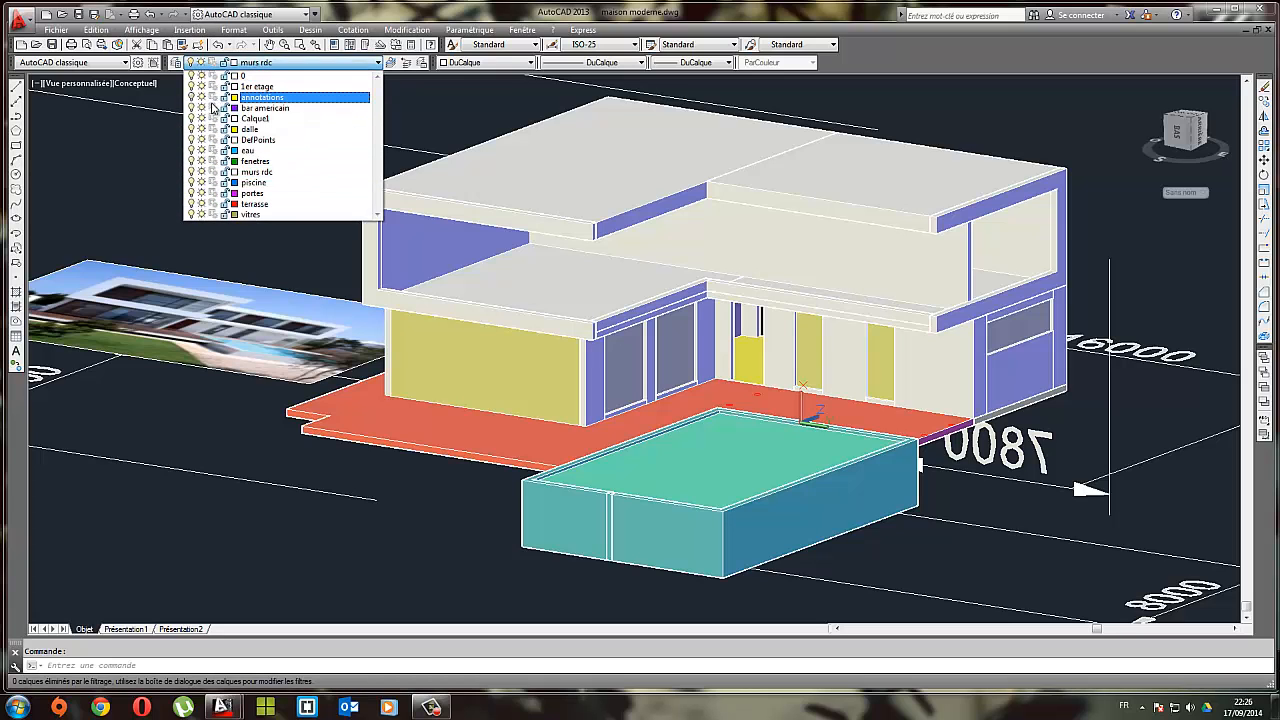
{"action": "left_click", "coordinate": [191, 86]}
{"action": "left_click", "coordinate": [663, 260]}
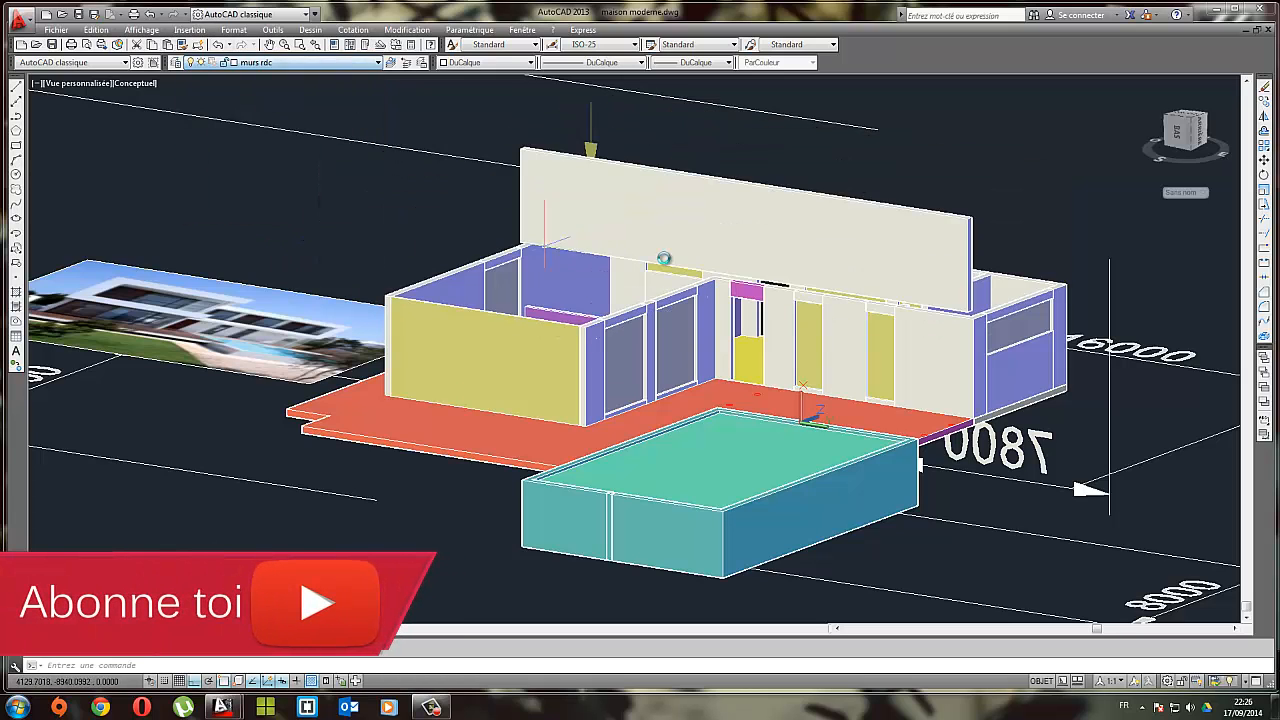
Compare the upper-storey wall with the reference photo, examining the window layout above the recessed facade beside the pool
{"action": "scroll", "coordinate": [703, 234], "scroll_direction": "down", "scroll_amount": 3}
{"action": "middle_click_drag", "start_coordinate": [703, 234], "coordinate": [742, 297], "text": "shift"}
{"action": "scroll", "coordinate": [505, 387], "scroll_direction": "up", "scroll_amount": 3}
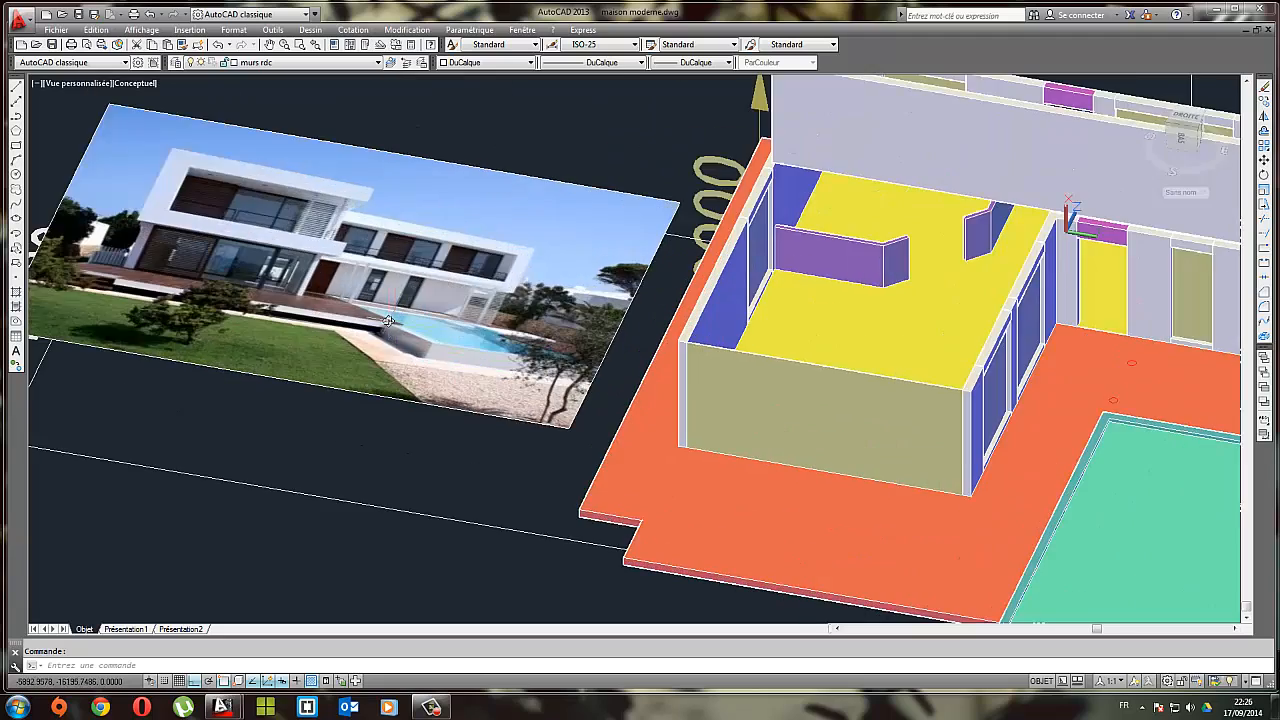
{"action": "scroll", "coordinate": [310, 280], "scroll_direction": "down", "scroll_amount": 2}
{"action": "scroll", "coordinate": [300, 240], "scroll_direction": "up", "scroll_amount": 3}
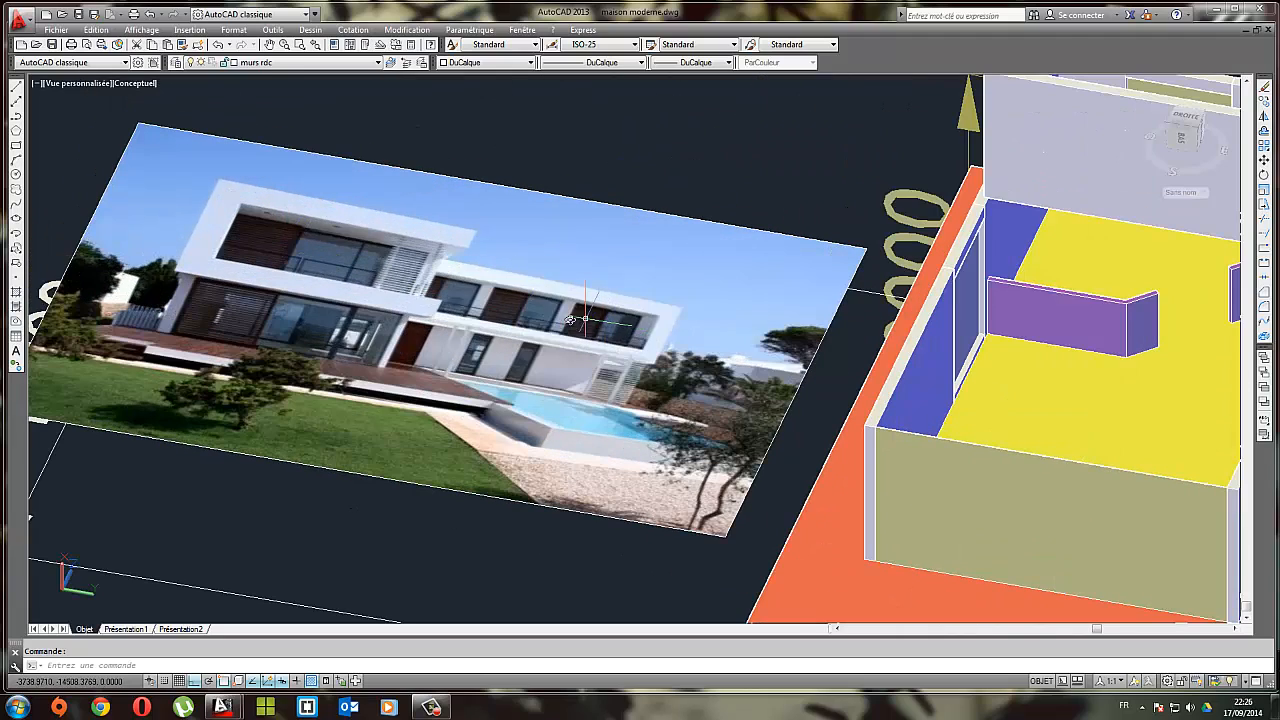
{"action": "scroll", "coordinate": [486, 302], "scroll_direction": "down", "scroll_amount": 3}
{"action": "scroll", "coordinate": [740, 283], "scroll_direction": "up", "scroll_amount": 2}
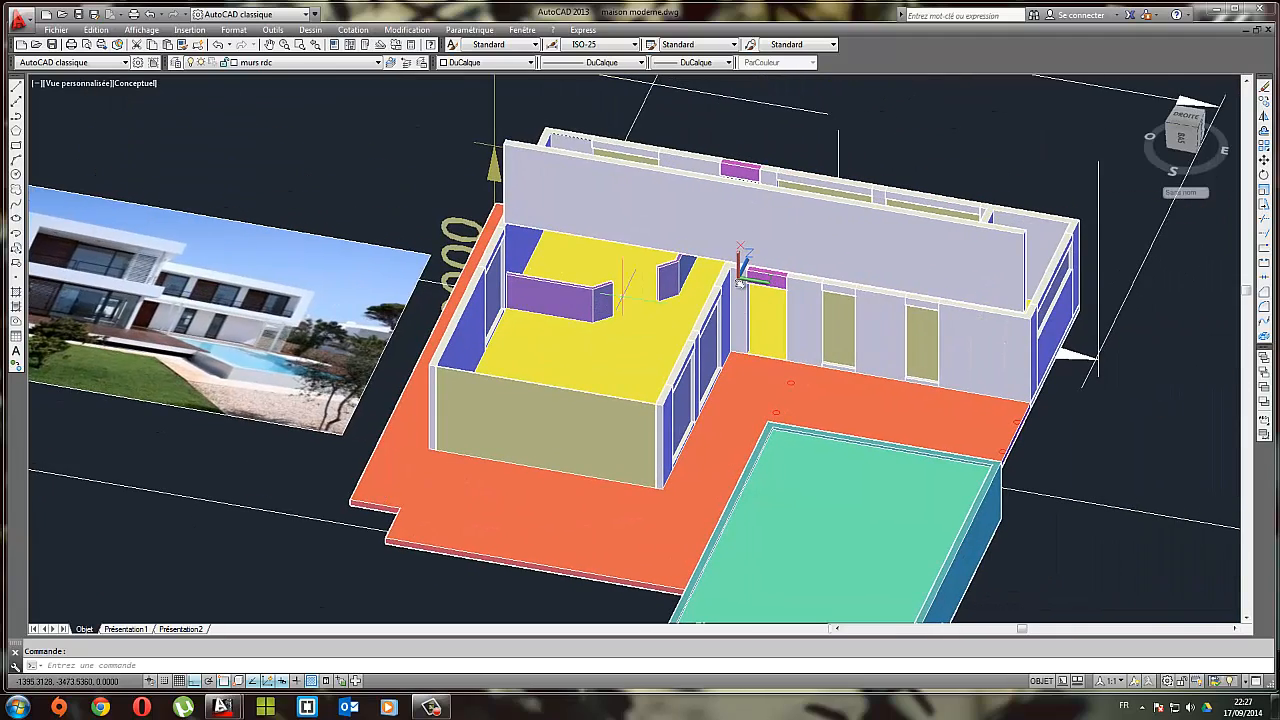
{"action": "middle_click_drag", "start_coordinate": [957, 251], "coordinate": [817, 243], "text": "shift"}
{"action": "scroll", "coordinate": [717, 292], "scroll_direction": "up", "scroll_amount": 4}
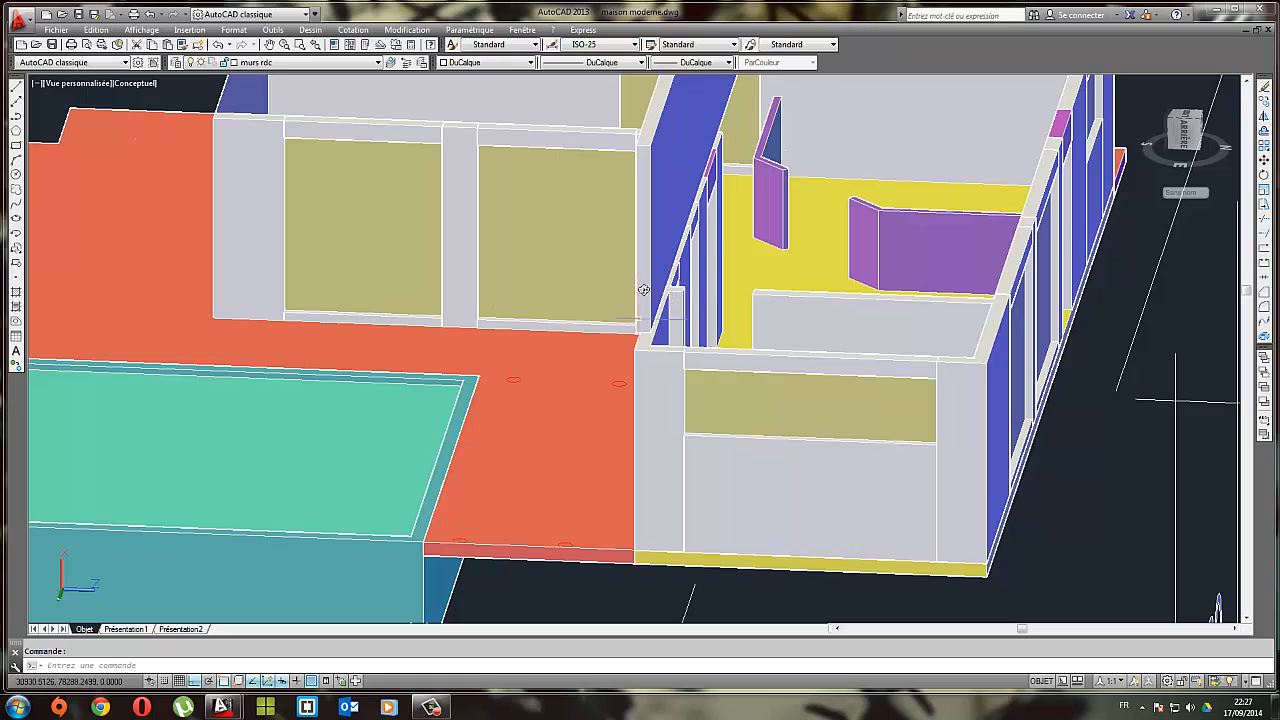
{"action": "middle_click_drag", "start_coordinate": [692, 332], "coordinate": [638, 272], "text": "shift"}
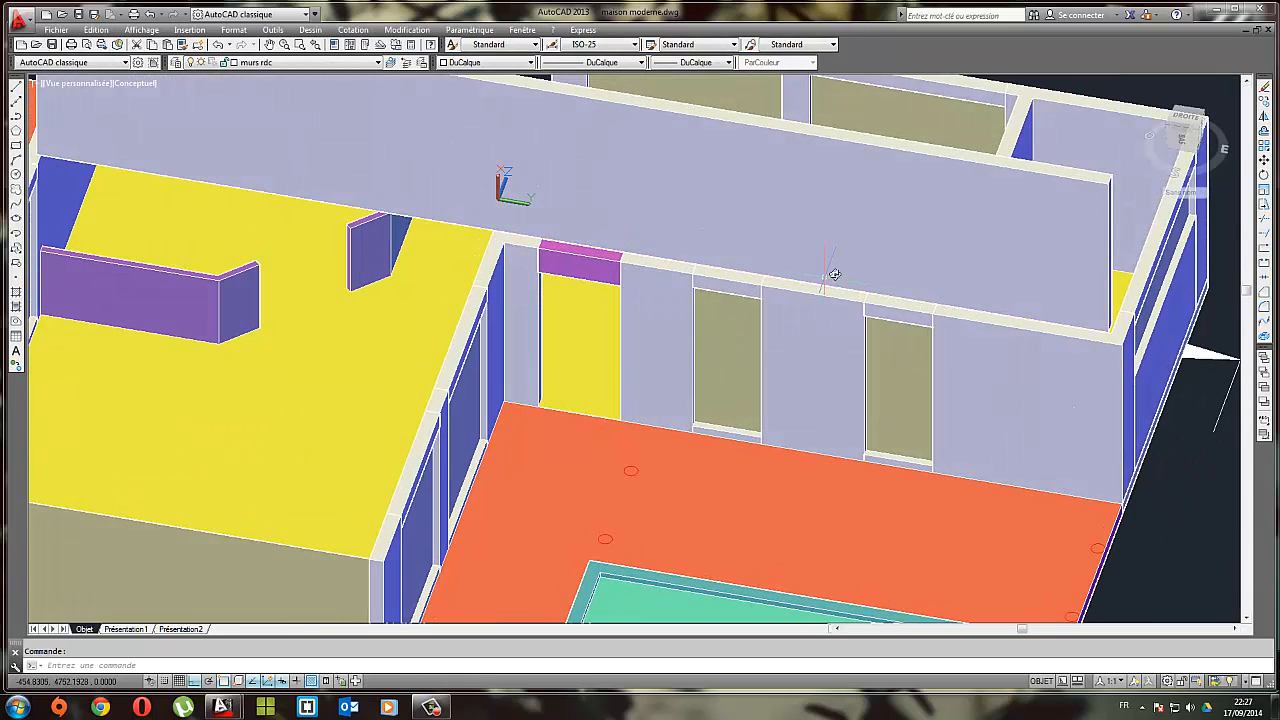
{"action": "scroll", "coordinate": [530, 370], "scroll_direction": "down", "scroll_amount": 2}
{"action": "middle_click_drag", "start_coordinate": [46, 405], "coordinate": [598, 373]}
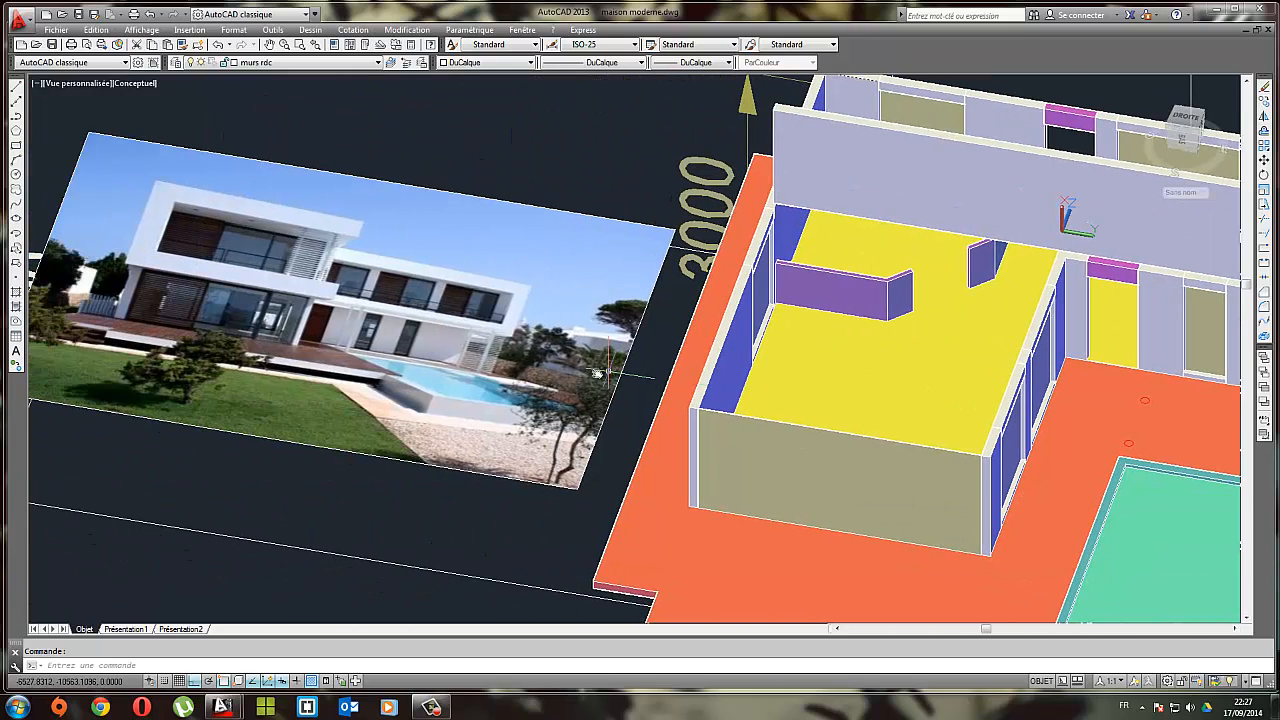
{"action": "scroll", "coordinate": [523, 357], "scroll_direction": "up", "scroll_amount": 2}
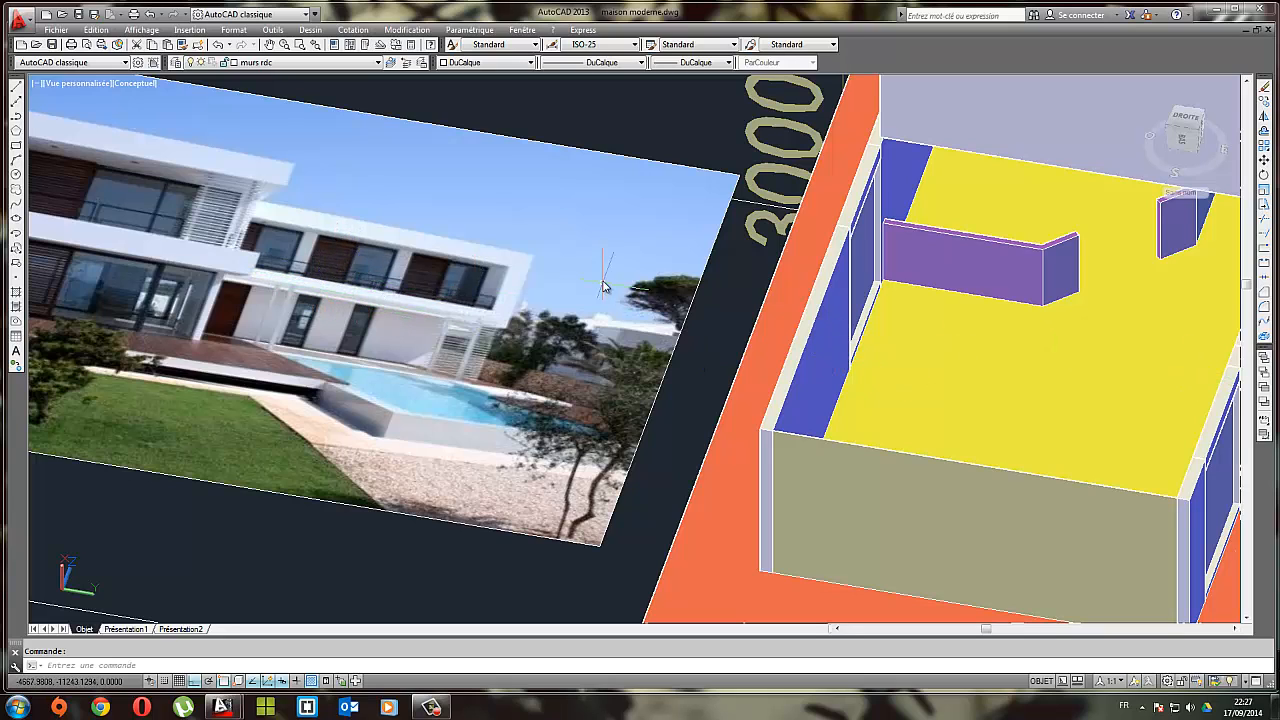
{"action": "middle_click_drag", "start_coordinate": [853, 271], "coordinate": [404, 237]}
{"action": "middle_click_drag", "start_coordinate": [814, 243], "coordinate": [414, 254]}
{"action": "middle_click_drag", "start_coordinate": [711, 216], "coordinate": [757, 170], "text": "shift"}
{"action": "middle_click_drag", "start_coordinate": [757, 170], "coordinate": [777, 288]}
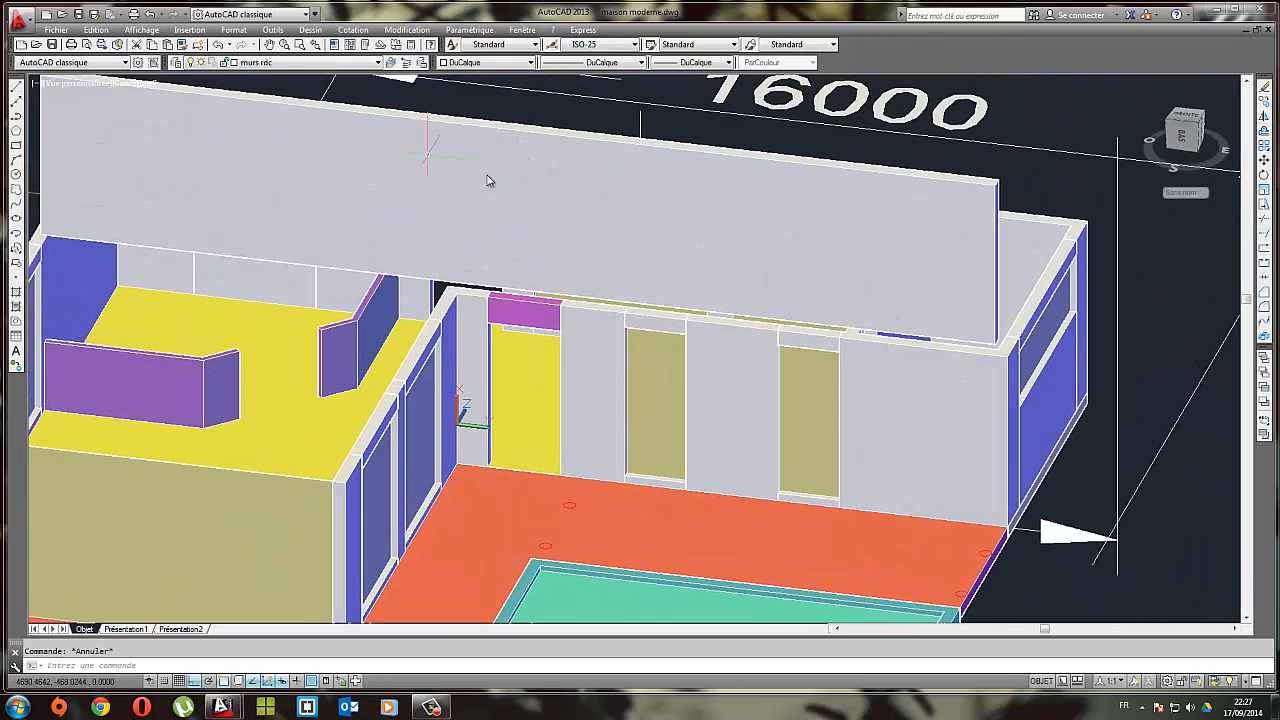
{"action": "scroll", "coordinate": [489, 181], "scroll_direction": "down", "scroll_amount": 2}
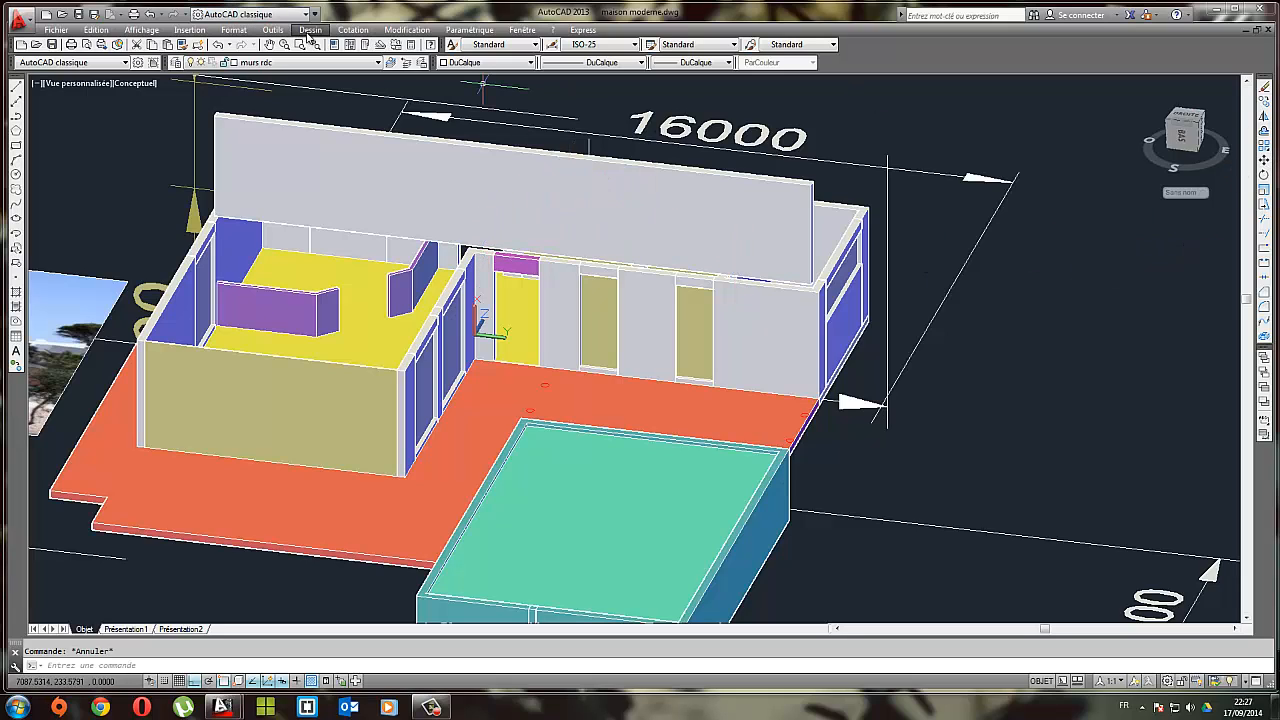
Reorient the UCS so that X runs along the house's length, Y runs front to back and Z points vertically
{"action": "left_click", "coordinate": [344, 32]}
{"action": "left_click", "coordinate": [592, 257]}
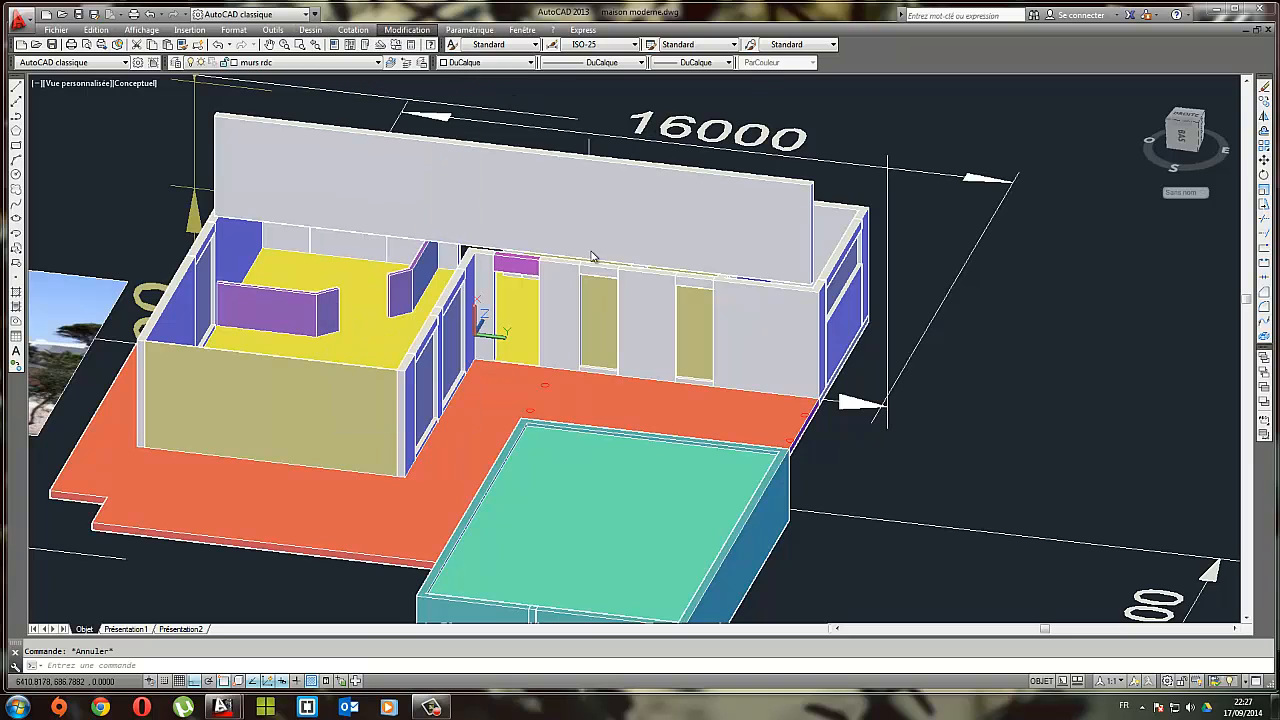
{"action": "left_click", "coordinate": [475, 304]}
{"action": "middle_click_drag", "start_coordinate": [95, 231], "coordinate": [270, 205]}
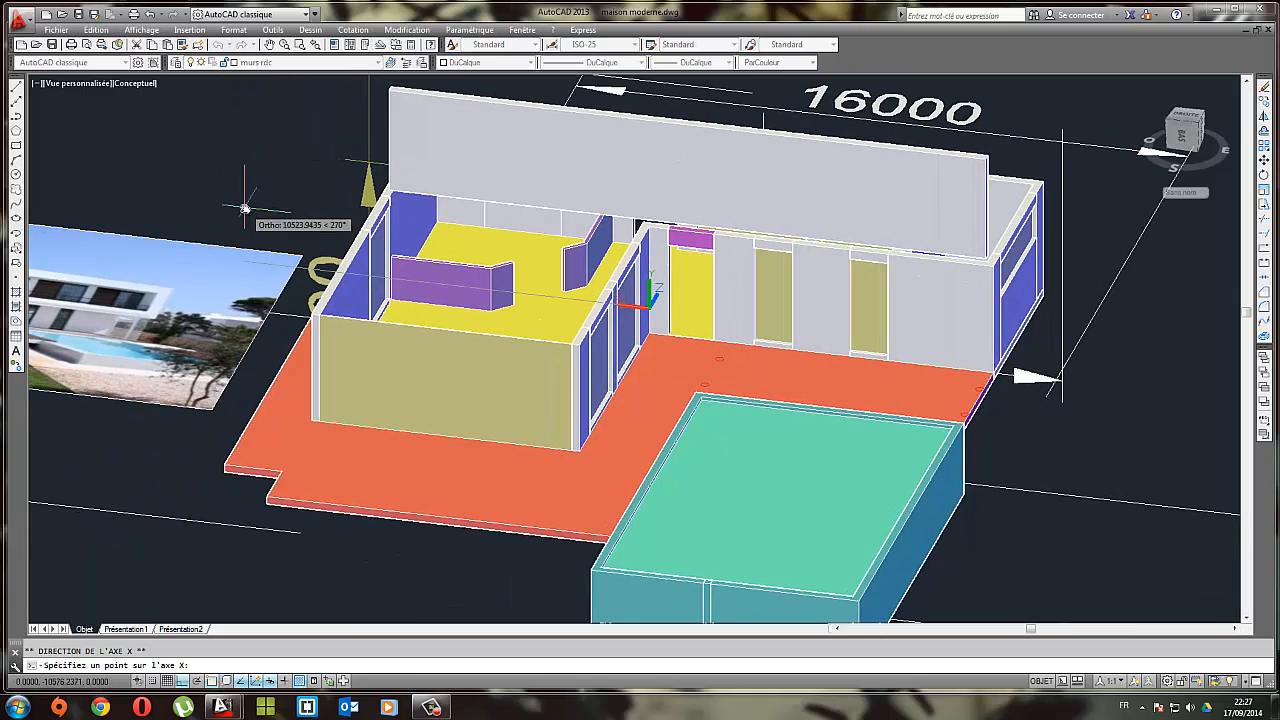
{"action": "left_click", "coordinate": [245, 208]}
{"action": "left_click", "coordinate": [650, 282]}
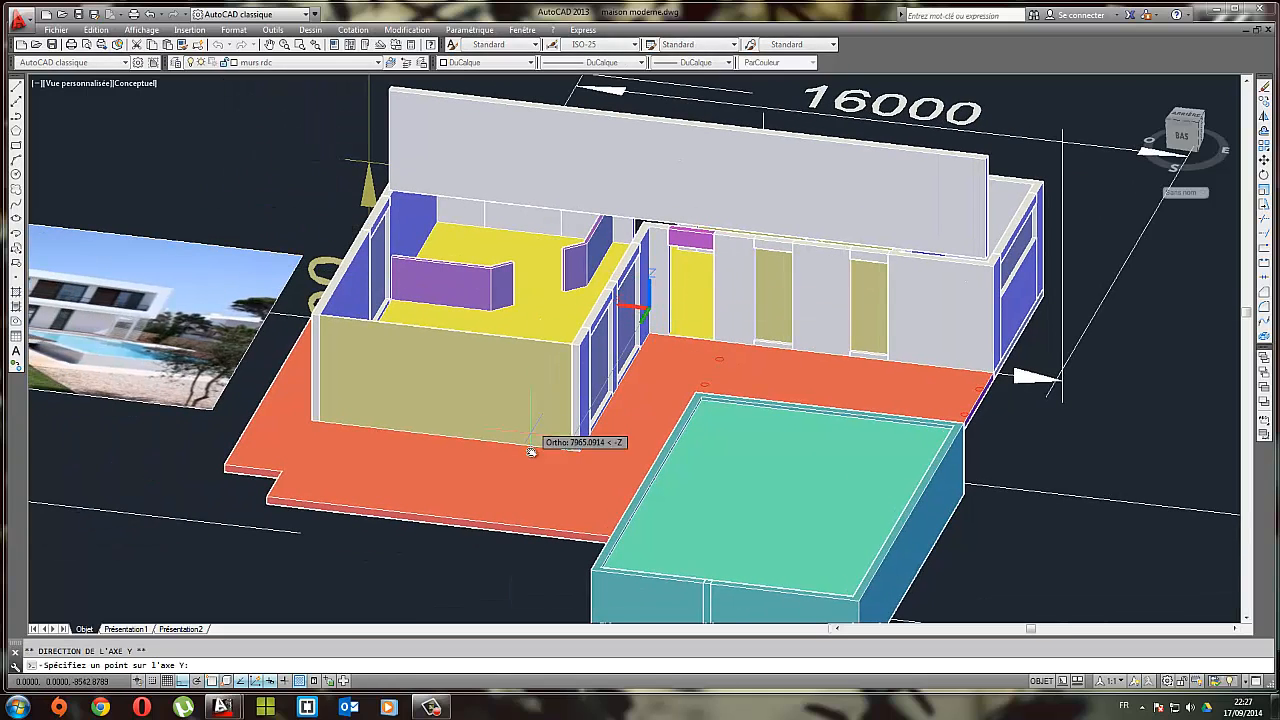
Add a linear dimension along the top of the recessed ground-floor facade, from its outer end to the projecting wing, placed beyond the pool
{"action": "left_click", "coordinate": [310, 29]}
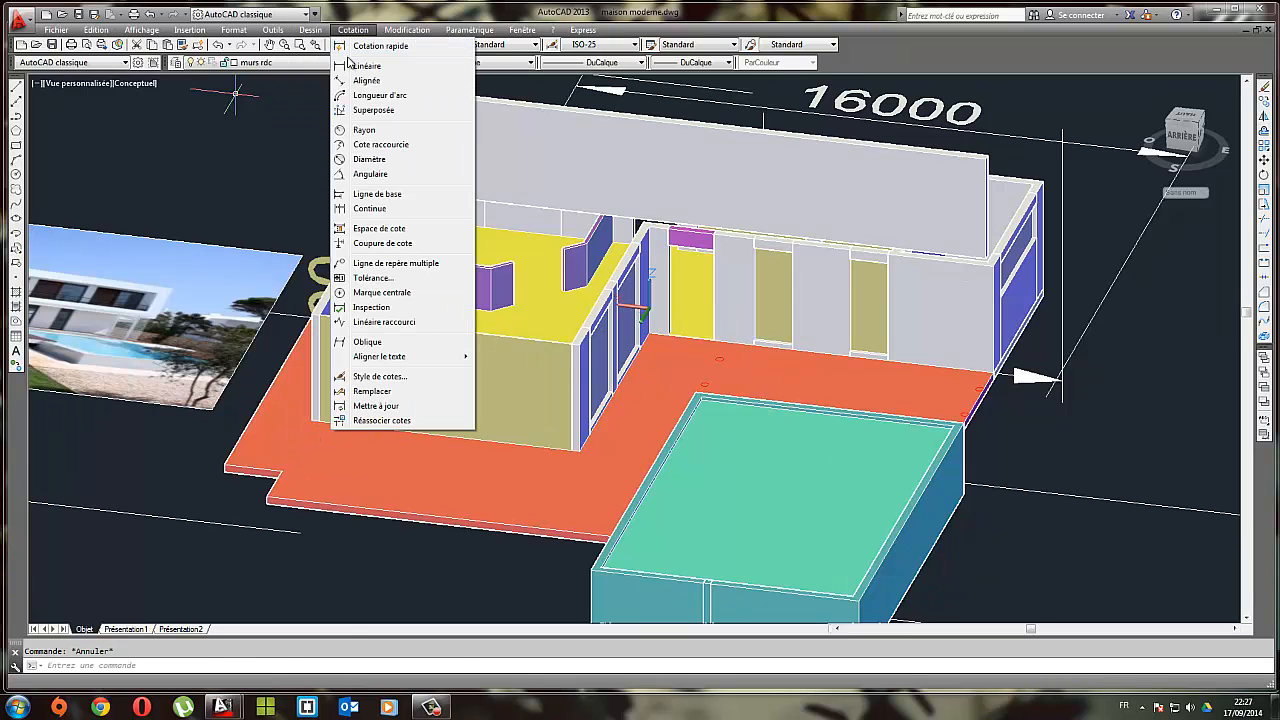
{"action": "left_click", "coordinate": [355, 65]}
{"action": "scroll", "coordinate": [960, 260], "scroll_direction": "up", "scroll_amount": 3}
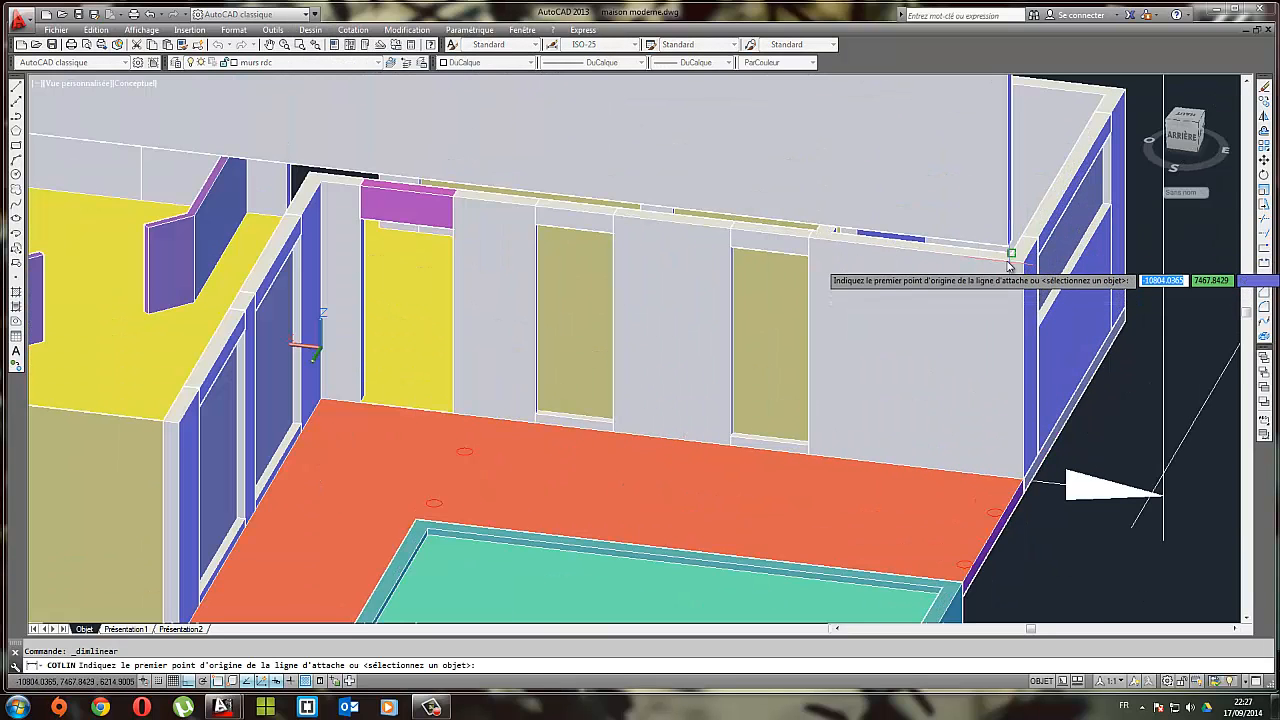
{"action": "left_click", "coordinate": [1010, 260]}
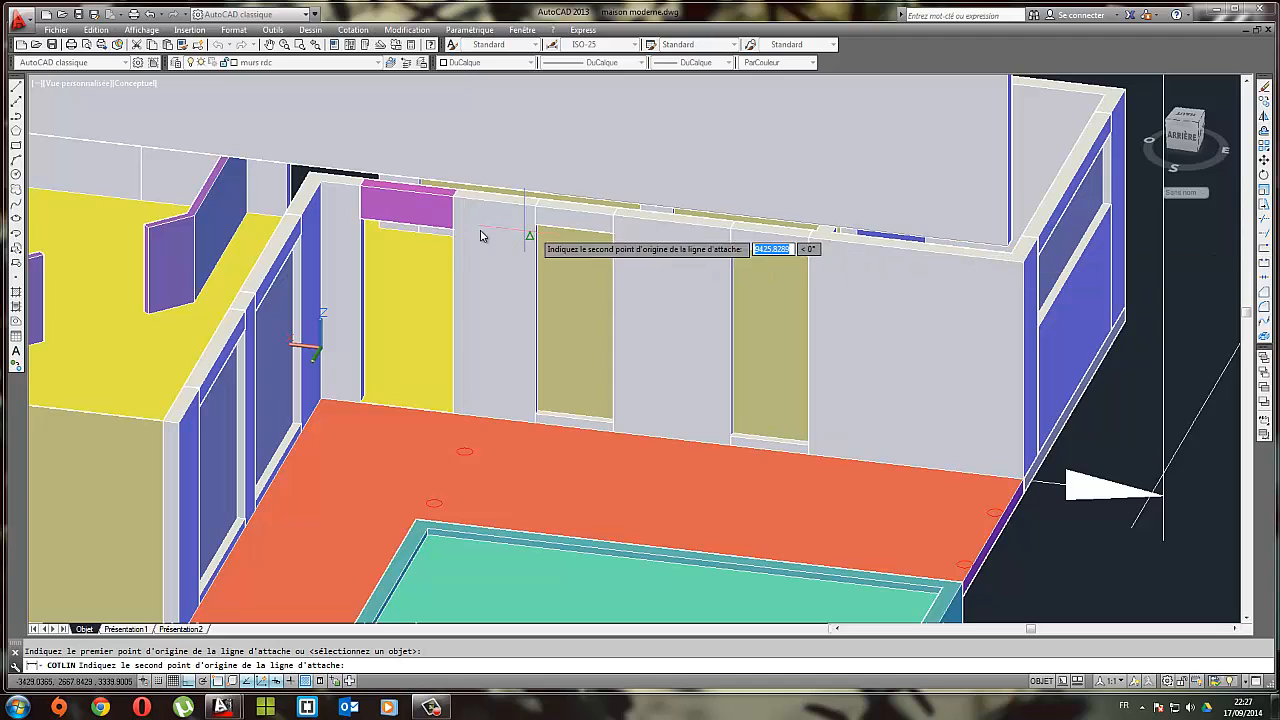
{"action": "left_click", "coordinate": [300, 180]}
{"action": "scroll", "coordinate": [285, 265], "scroll_direction": "down", "scroll_amount": 4}
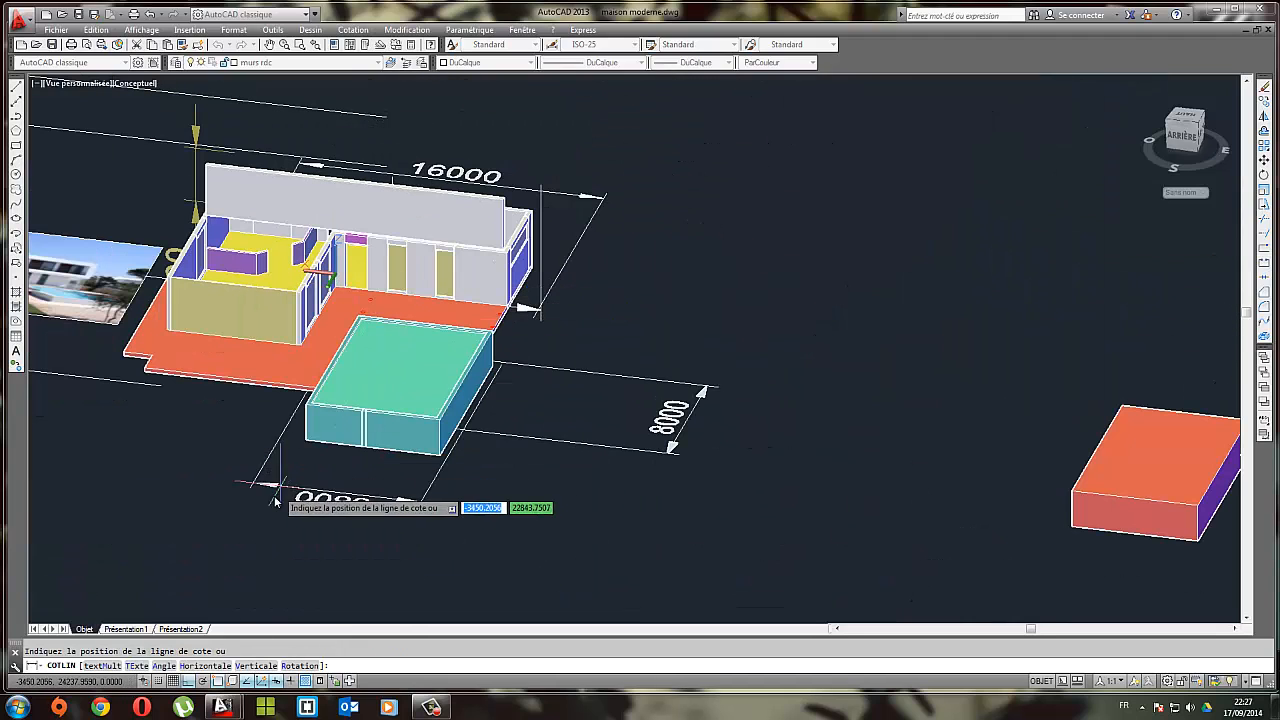
{"action": "left_click", "coordinate": [235, 525]}
{"action": "key", "text": "Escape"}
Examine the upper-storey window proportions in the reference photo against the facade's new length dimension
{"action": "scroll", "coordinate": [322, 528], "scroll_direction": "up", "scroll_amount": 2}
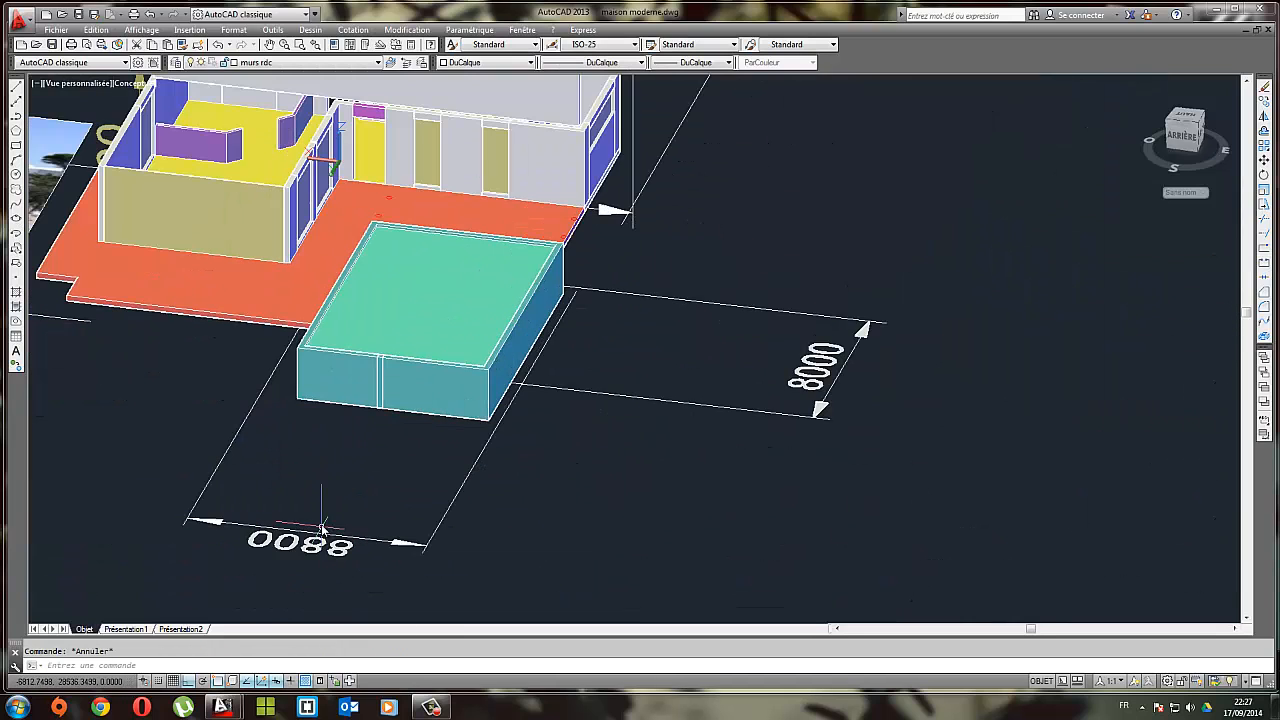
{"action": "middle_click_drag", "start_coordinate": [306, 406], "coordinate": [673, 420]}
{"action": "middle_click_drag", "start_coordinate": [306, 203], "coordinate": [440, 294]}
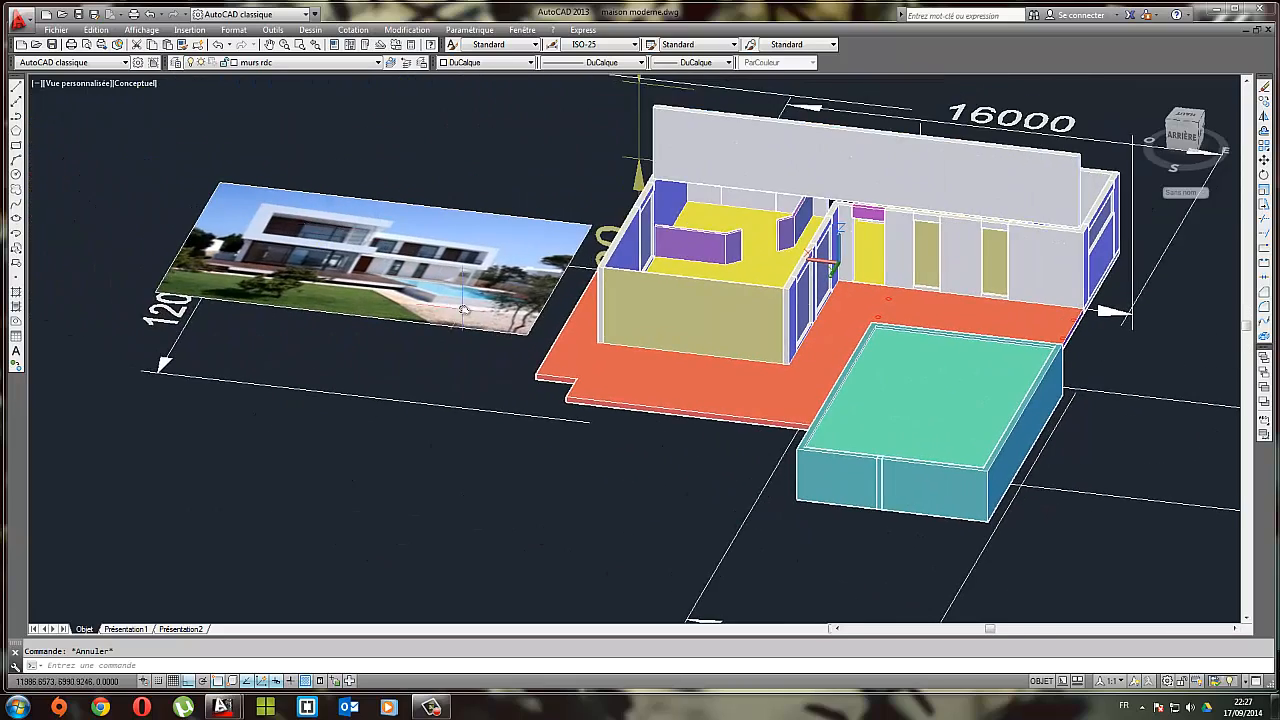
{"action": "scroll", "coordinate": [432, 254], "scroll_direction": "up", "scroll_amount": 4}
{"action": "scroll", "coordinate": [408, 218], "scroll_direction": "up", "scroll_amount": 3}
{"action": "scroll", "coordinate": [390, 220], "scroll_direction": "down", "scroll_amount": 2}
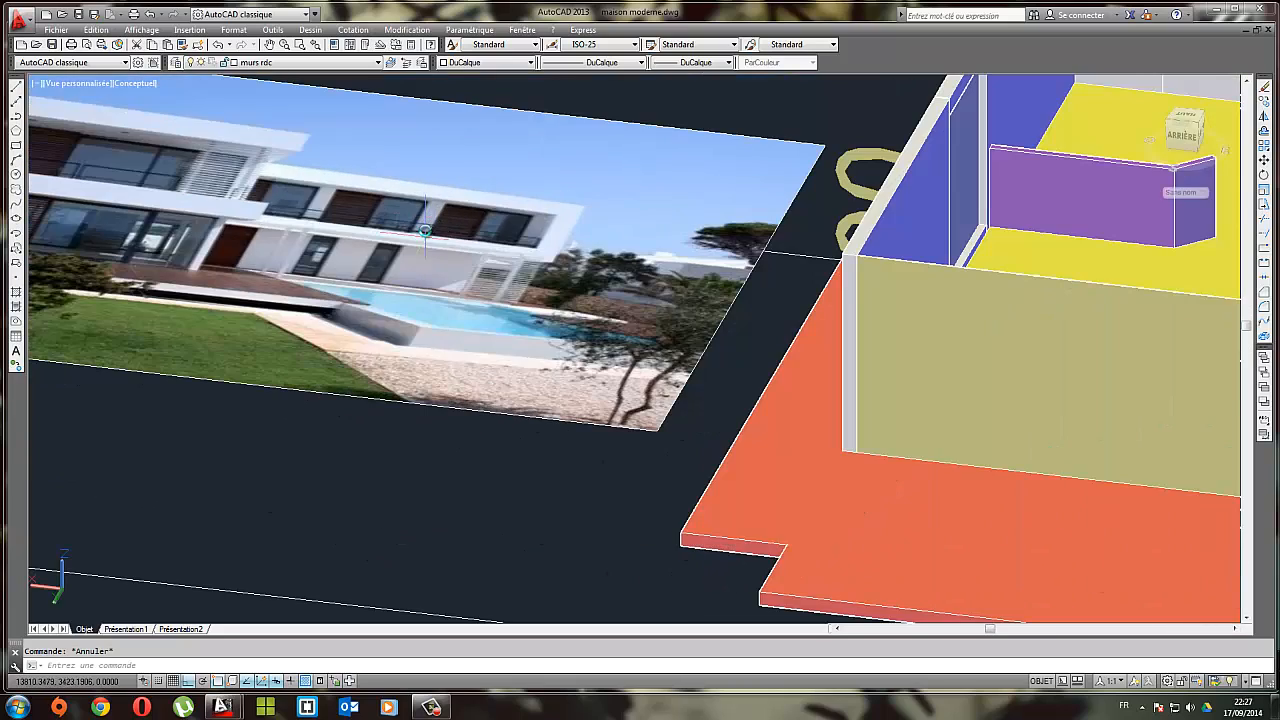
{"action": "scroll", "coordinate": [360, 222], "scroll_direction": "up", "scroll_amount": 2}
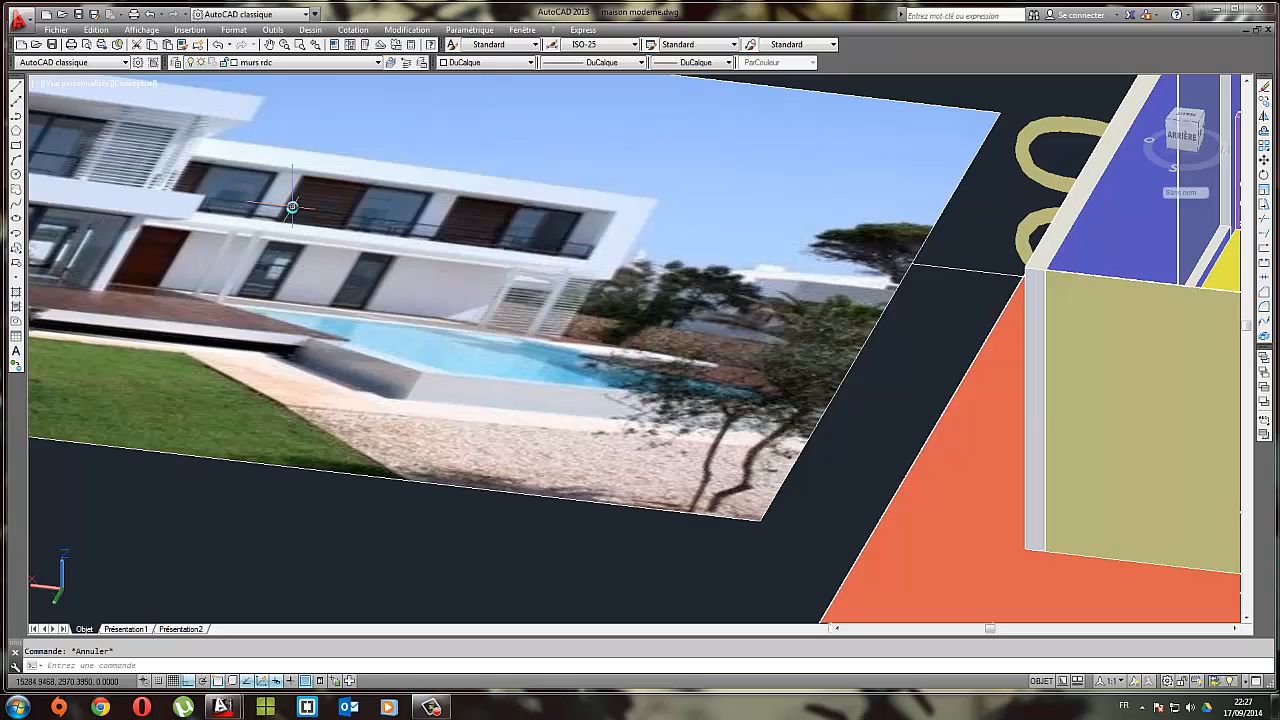
{"action": "scroll", "coordinate": [438, 250], "scroll_direction": "down", "scroll_amount": 4}
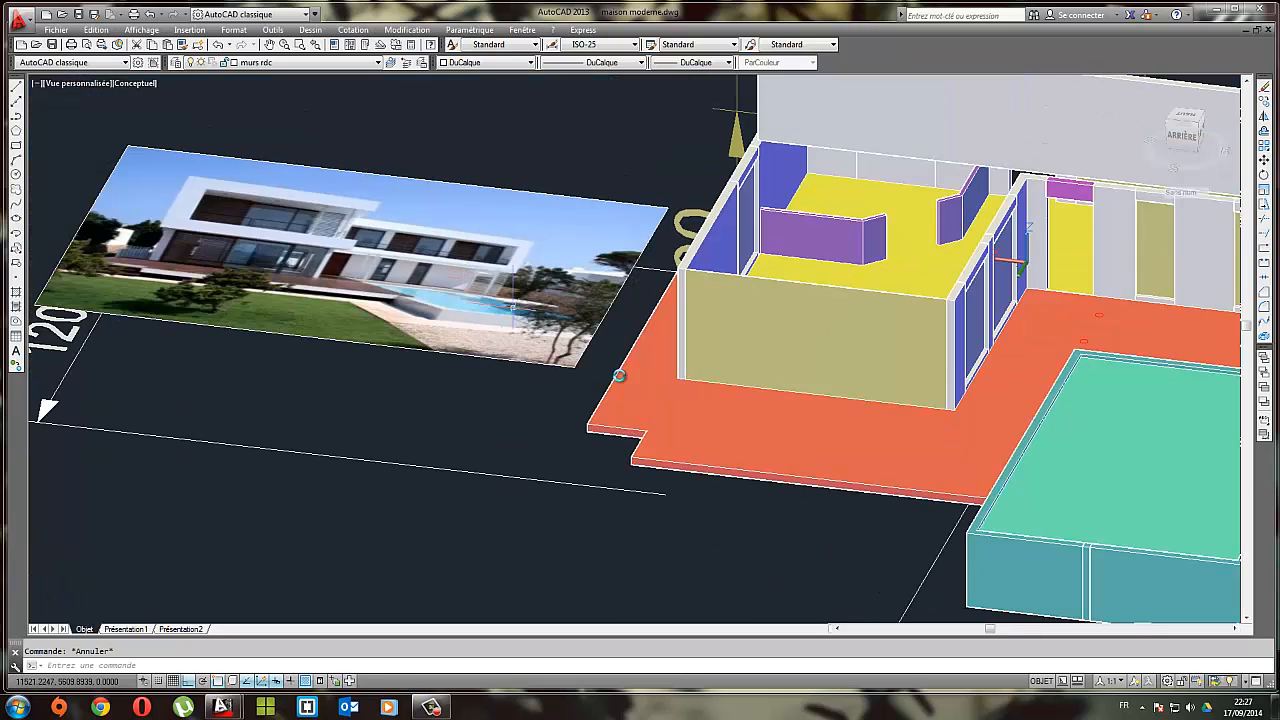
{"action": "scroll", "coordinate": [622, 377], "scroll_direction": "down", "scroll_amount": 2}
{"action": "middle_click_drag", "start_coordinate": [768, 423], "coordinate": [594, 292]}
{"action": "middle_click_drag", "start_coordinate": [888, 429], "coordinate": [743, 354]}
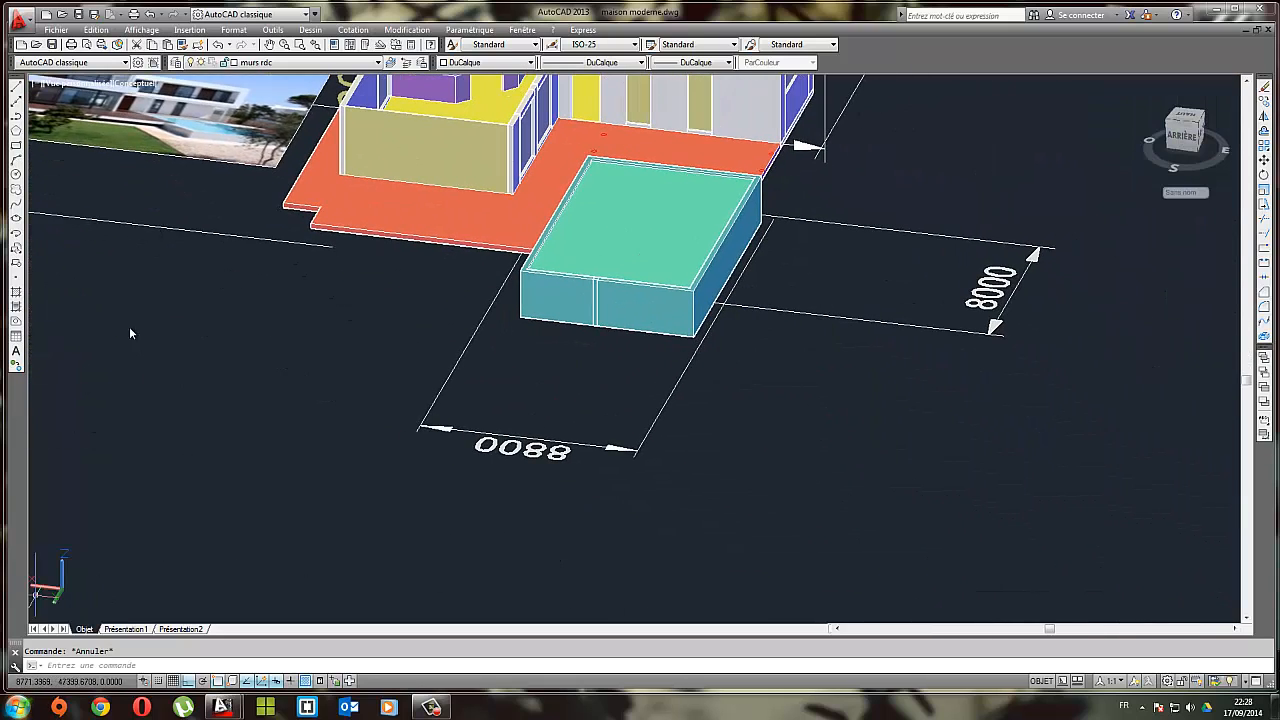
{"action": "middle_click_drag", "start_coordinate": [129, 333], "coordinate": [374, 553]}
{"action": "scroll", "coordinate": [421, 348], "scroll_direction": "up", "scroll_amount": 5}
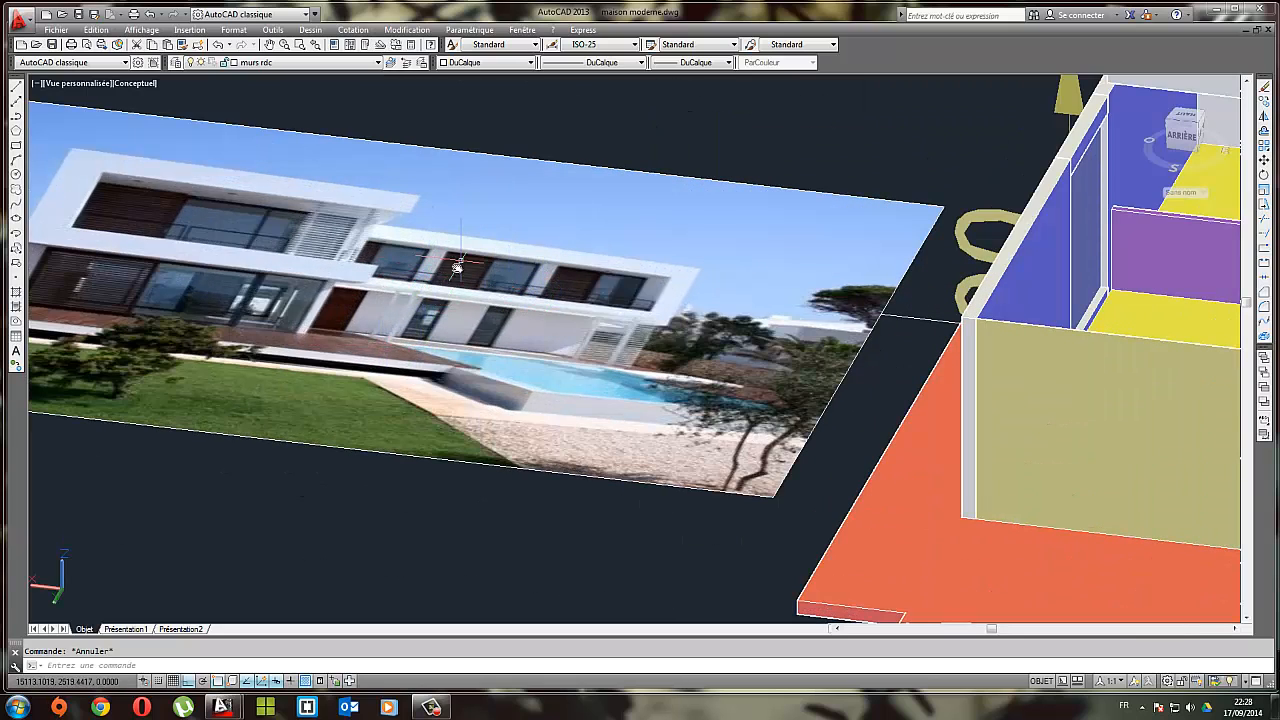
{"action": "scroll", "coordinate": [642, 354], "scroll_direction": "down", "scroll_amount": 2}
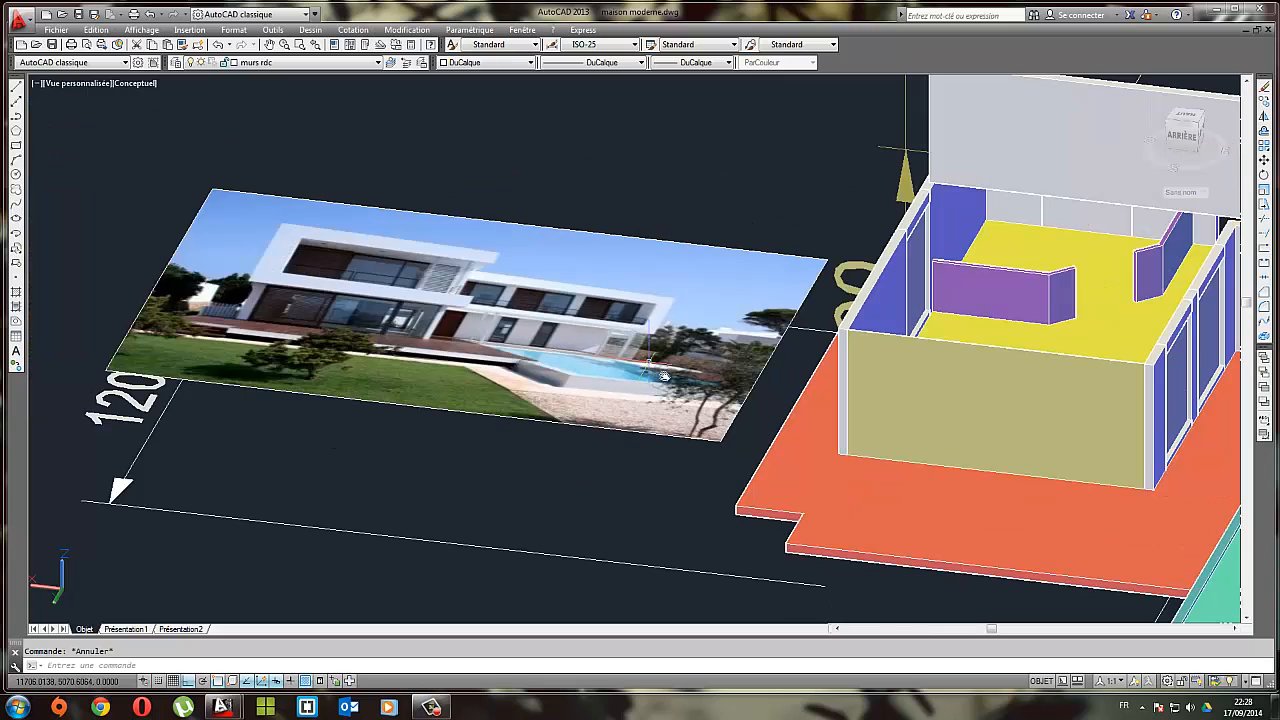
{"action": "middle_click_drag", "start_coordinate": [743, 431], "coordinate": [461, 310]}
{"action": "scroll", "coordinate": [872, 438], "scroll_direction": "down", "scroll_amount": 4}
{"action": "middle_click_drag", "start_coordinate": [1005, 466], "coordinate": [832, 383]}
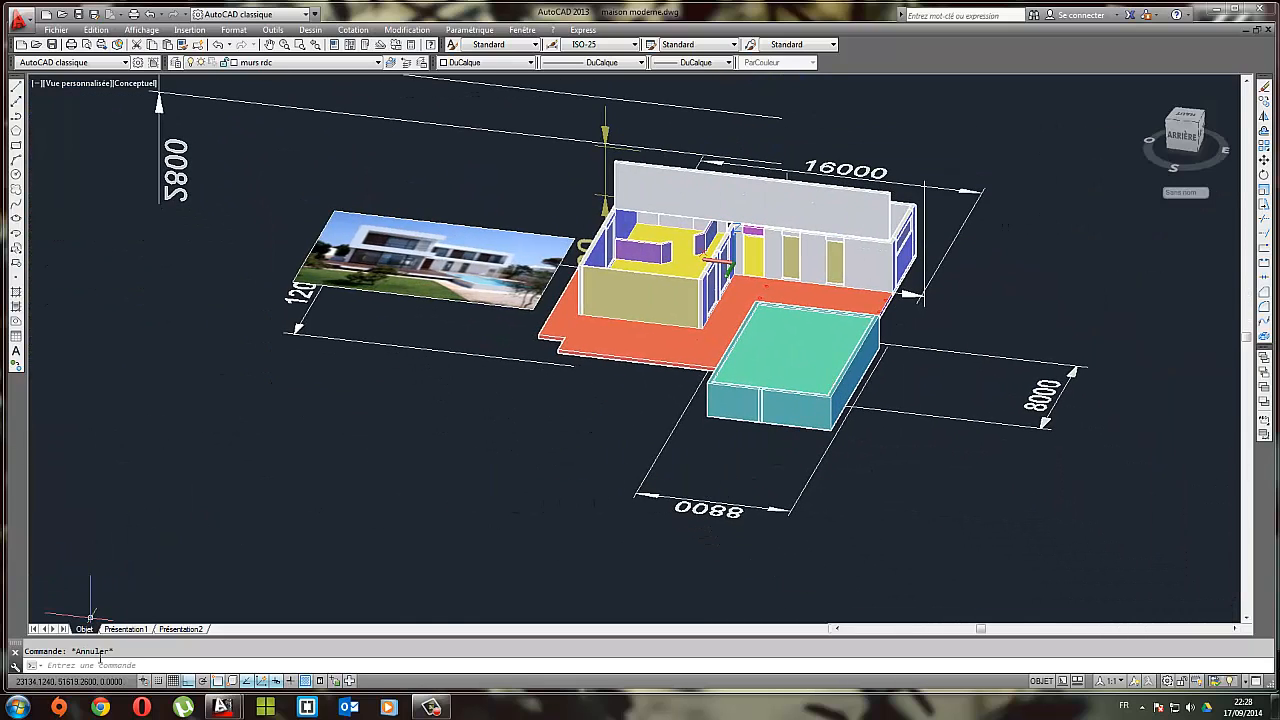
Open the Windows Calculator to work out the facade's dimensions, and return to the drawing to check the reference photo
{"action": "key", "text": "super"}
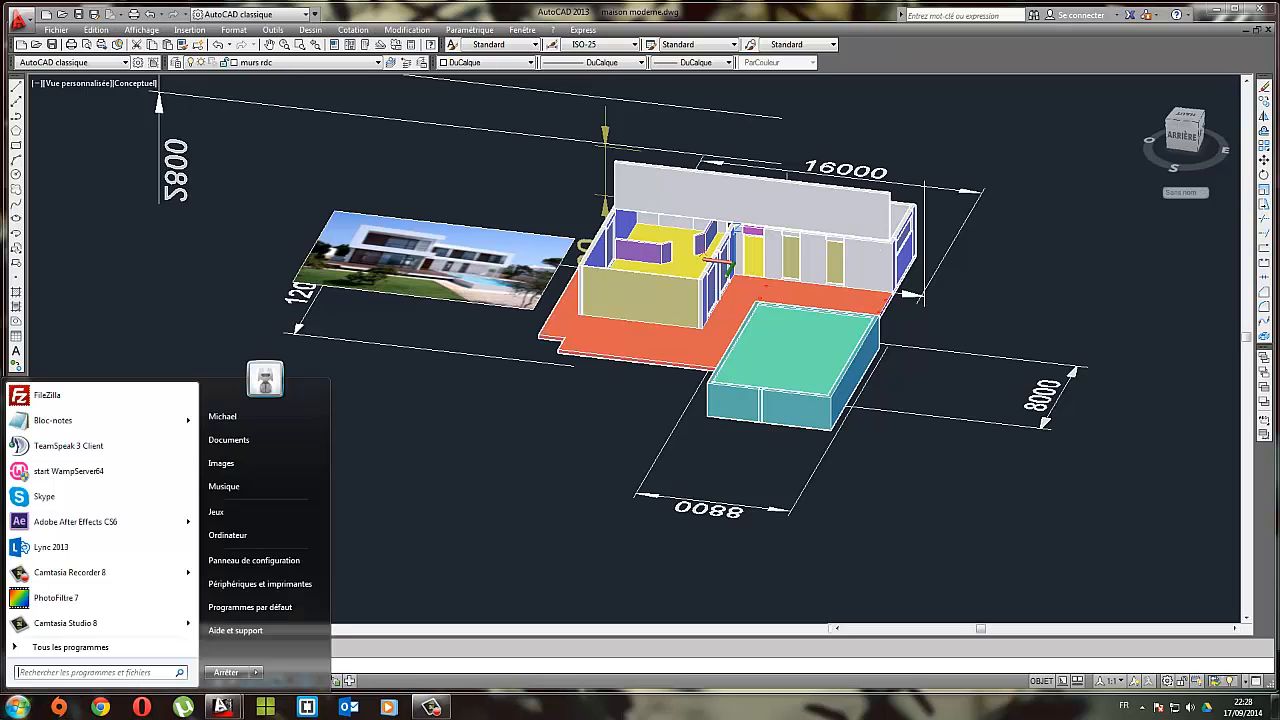
{"action": "type", "text": "calc"}
{"action": "key", "text": "Return"}
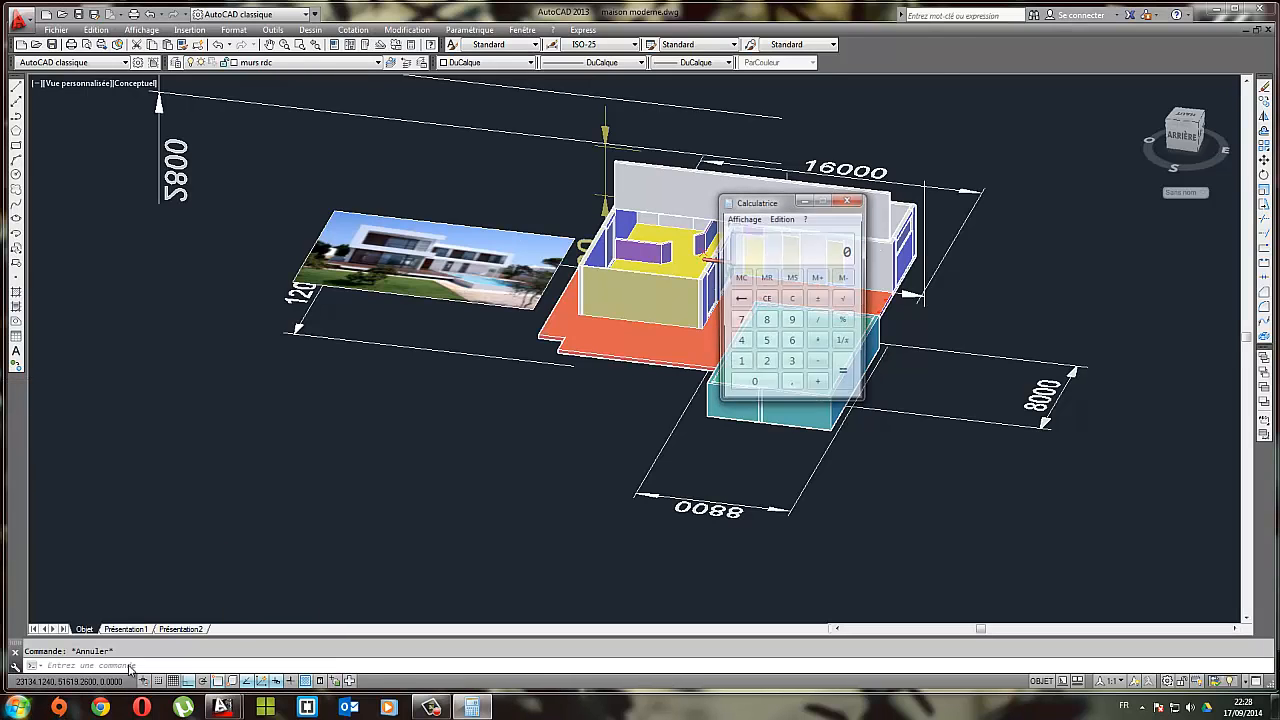
{"action": "left_click_drag", "start_coordinate": [775, 202], "coordinate": [424, 201]}
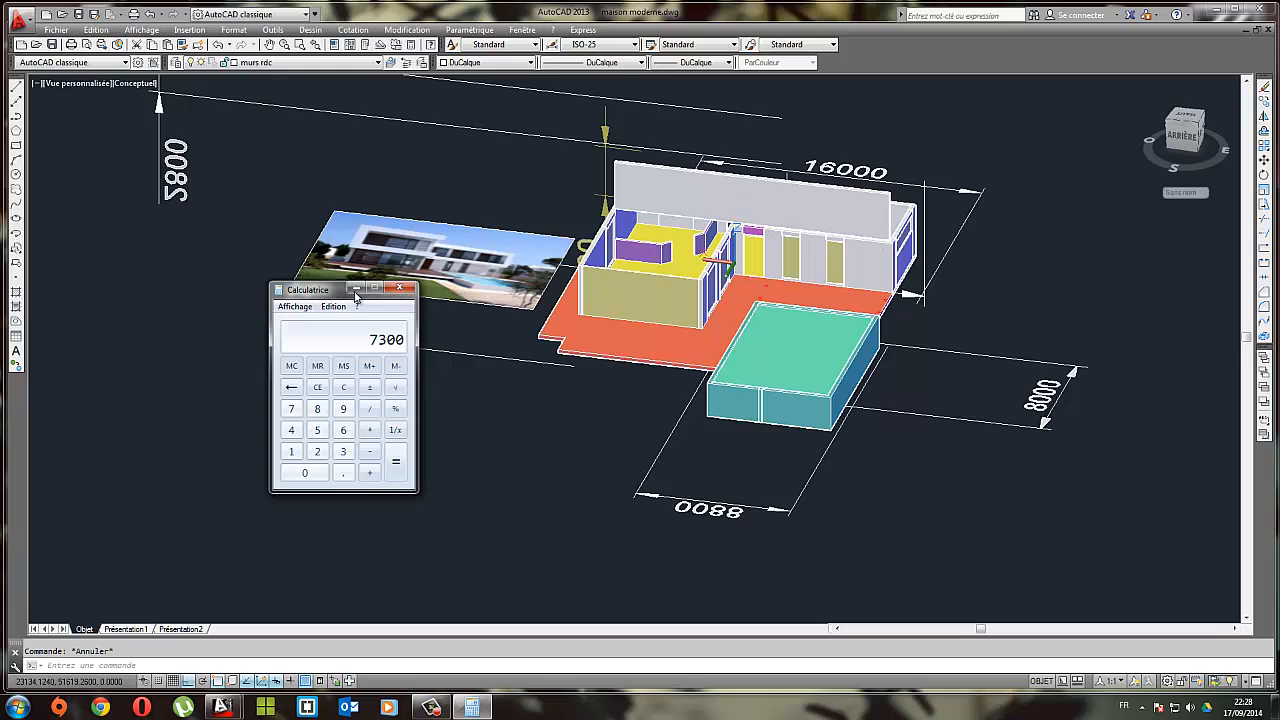
{"action": "left_click", "coordinate": [460, 268]}
{"action": "scroll", "coordinate": [494, 265], "scroll_direction": "up", "scroll_amount": 6}
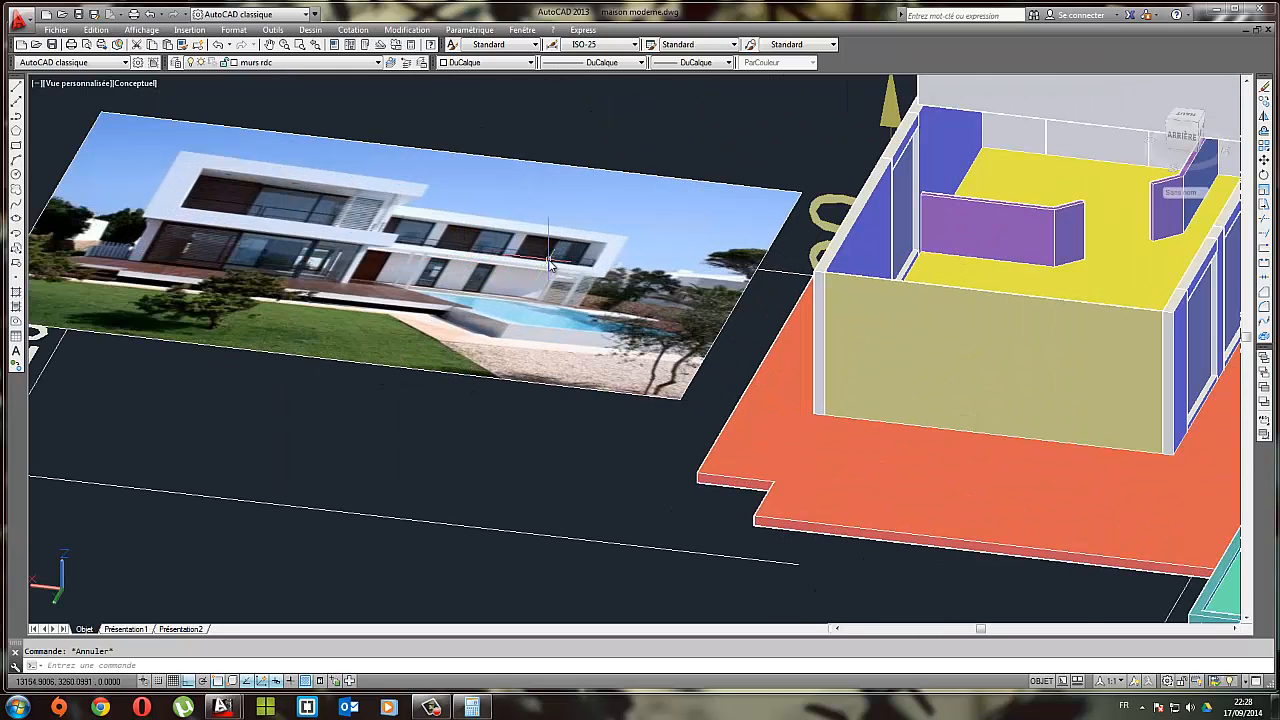
{"action": "scroll", "coordinate": [549, 262], "scroll_direction": "down", "scroll_amount": 5}
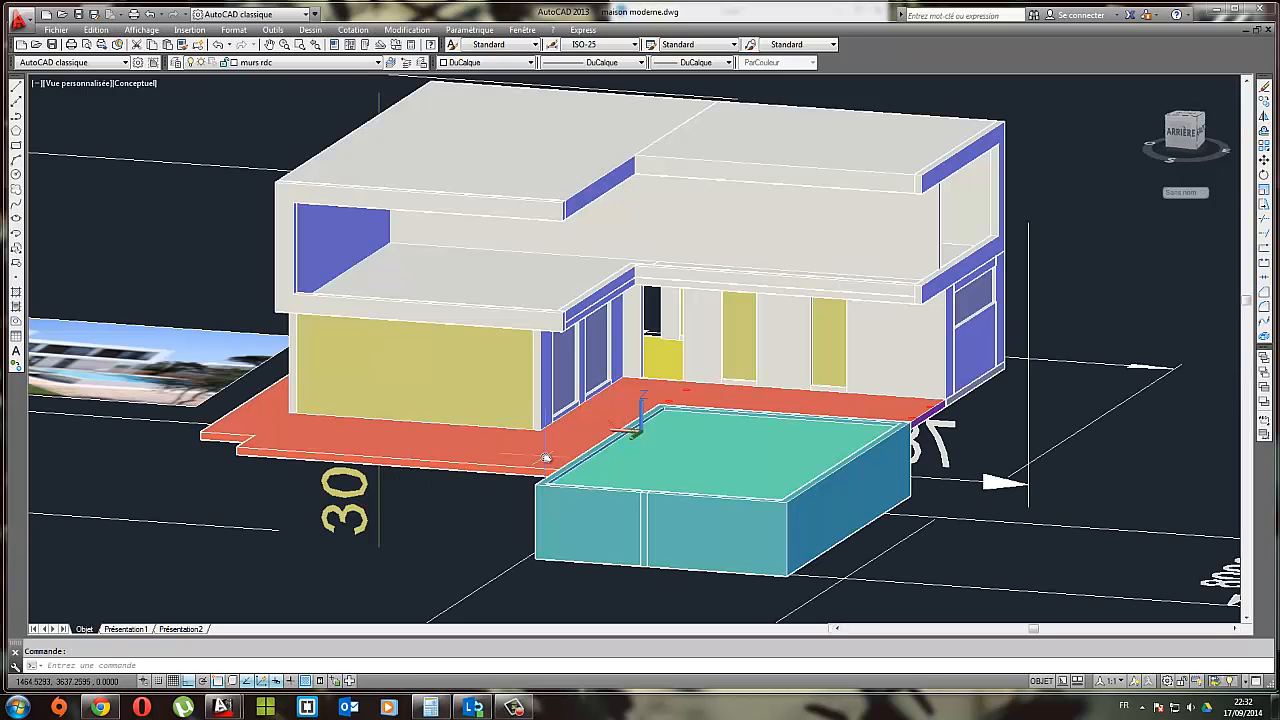
Compare the upper-storey windows in the reference photo with the model's recessed facade, viewing the house from the side, above and the pool side
{"action": "scroll", "coordinate": [887, 333], "scroll_direction": "down", "scroll_amount": 5}
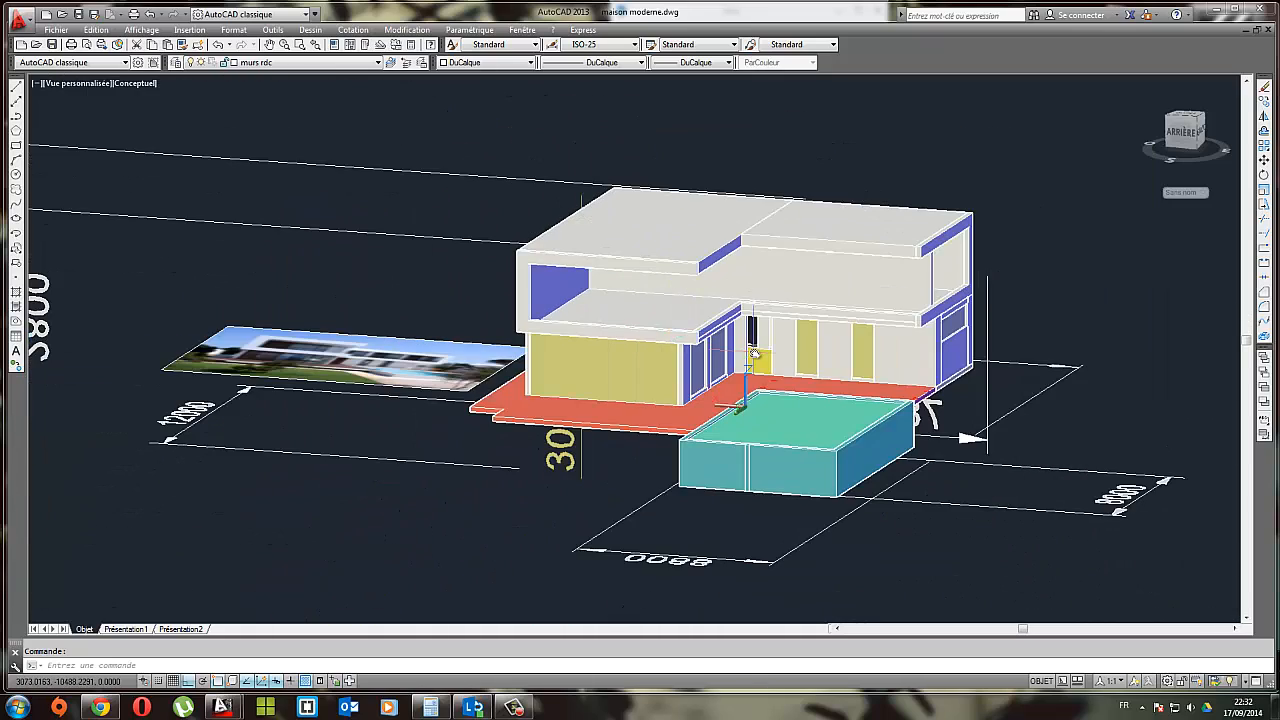
{"action": "middle_click_drag", "start_coordinate": [755, 355], "coordinate": [667, 435], "text": "shift"}
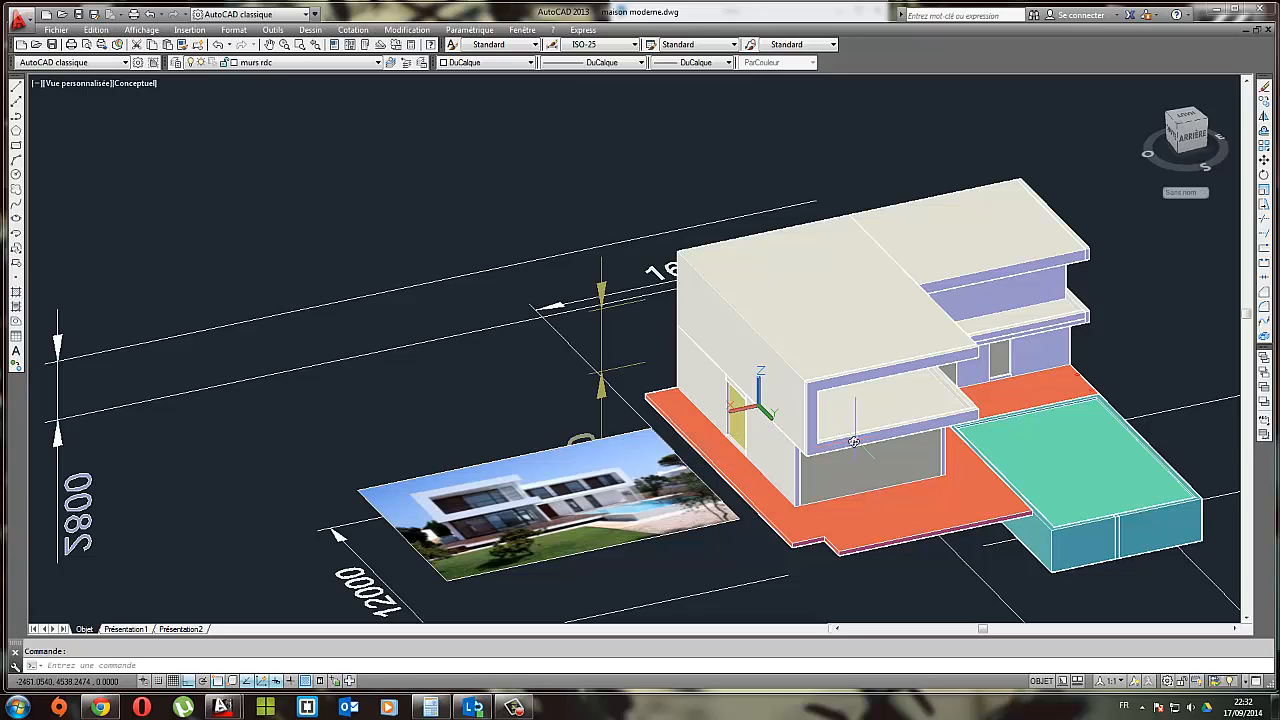
{"action": "middle_click_drag", "start_coordinate": [945, 480], "coordinate": [675, 508]}
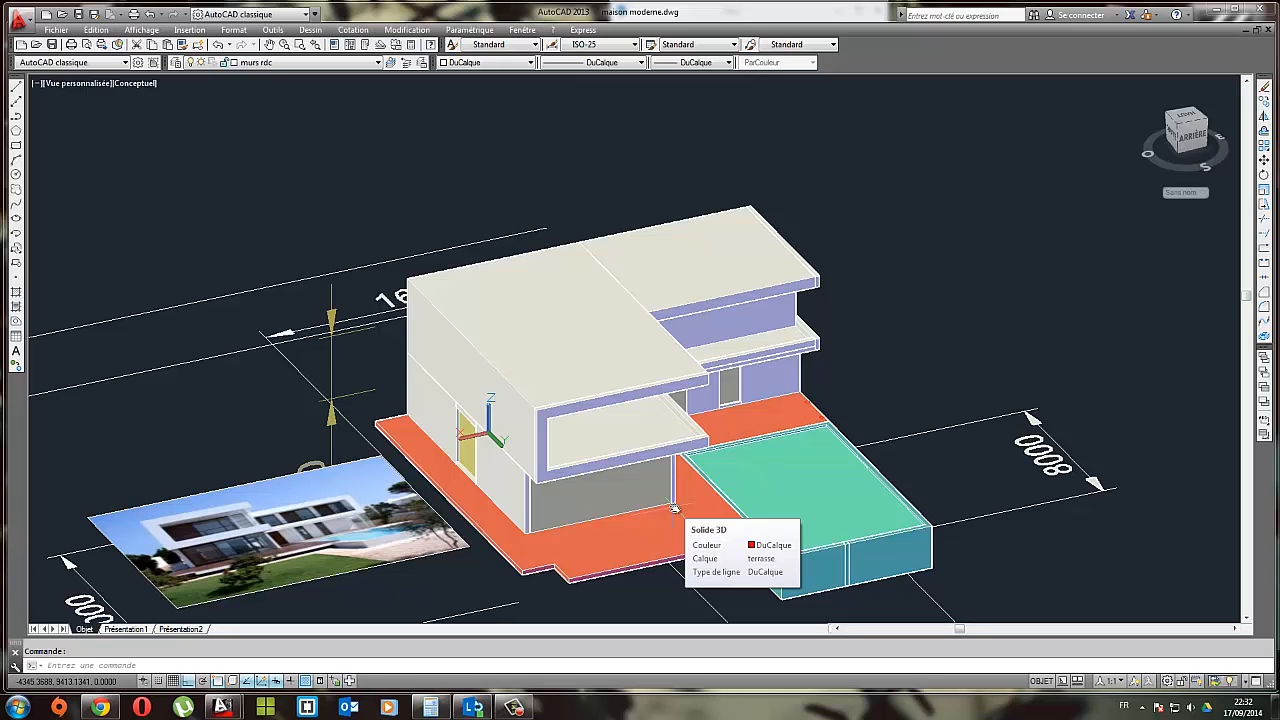
{"action": "middle_click_drag", "start_coordinate": [337, 374], "coordinate": [536, 329]}
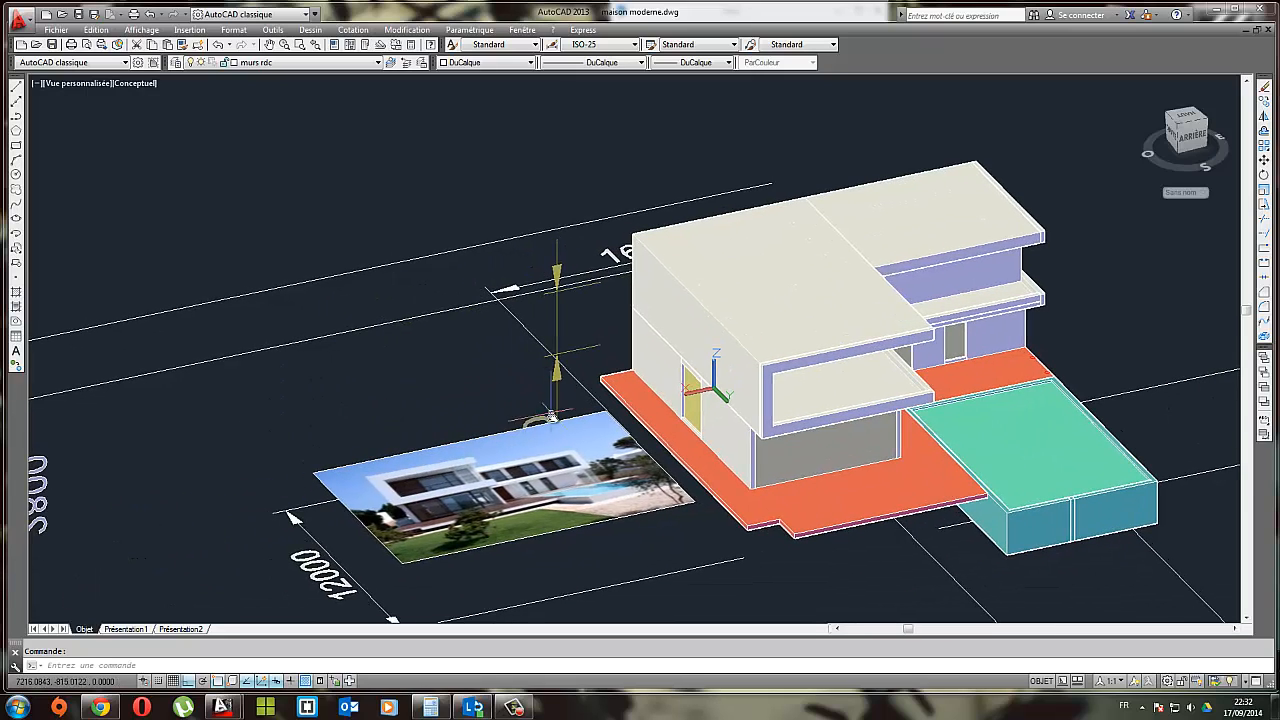
{"action": "middle_click_drag", "start_coordinate": [551, 415], "coordinate": [633, 436], "text": "shift"}
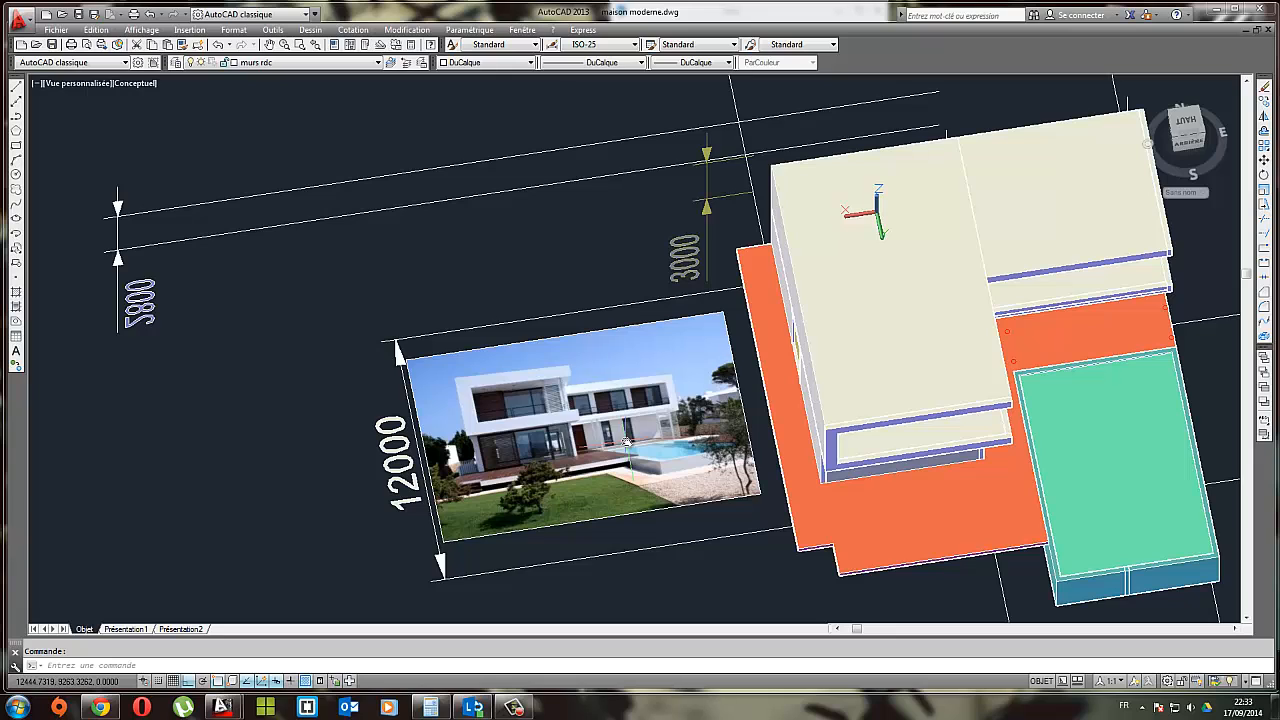
{"action": "middle_click_drag", "start_coordinate": [934, 426], "coordinate": [756, 440], "text": "shift"}
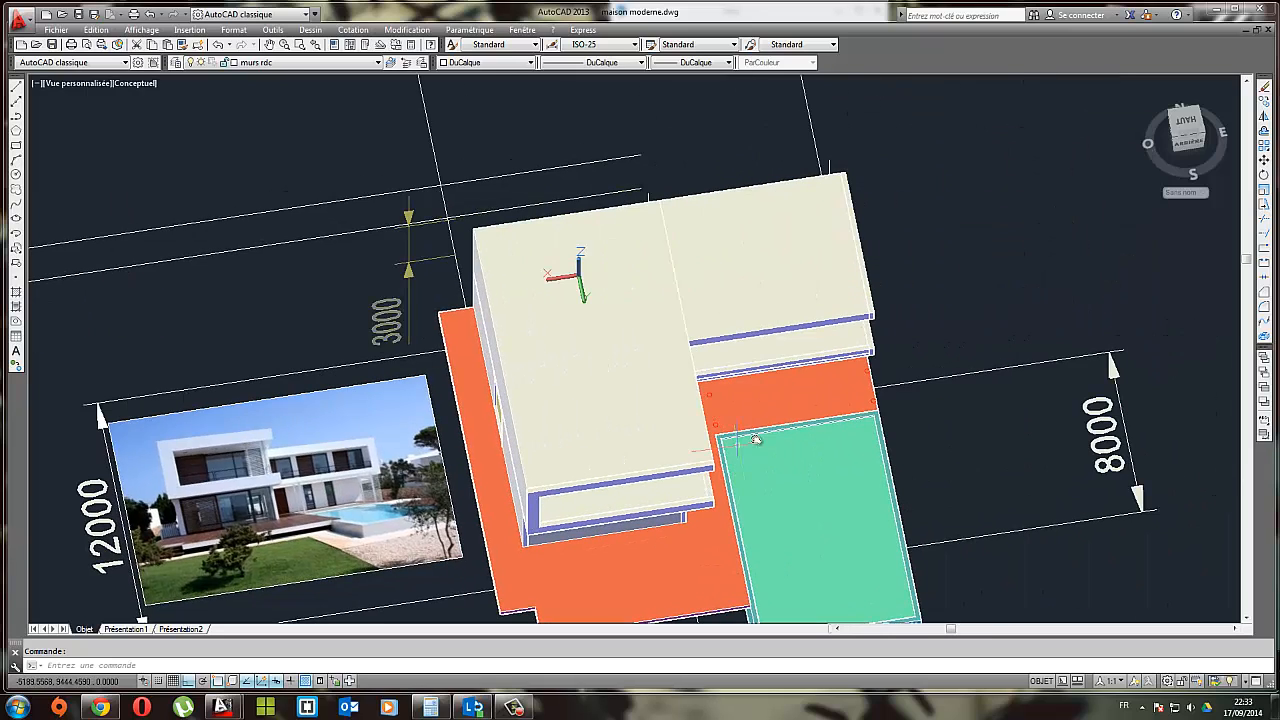
{"action": "middle_click_drag", "start_coordinate": [823, 409], "coordinate": [616, 446], "text": "shift"}
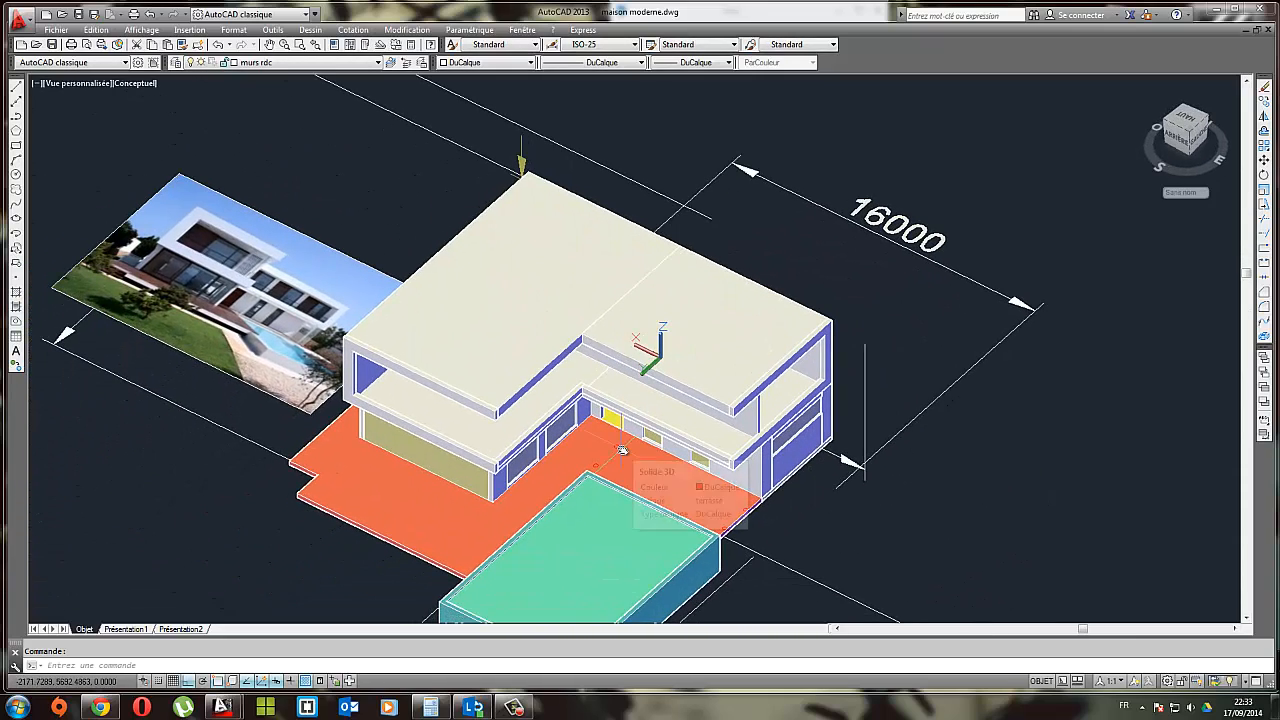